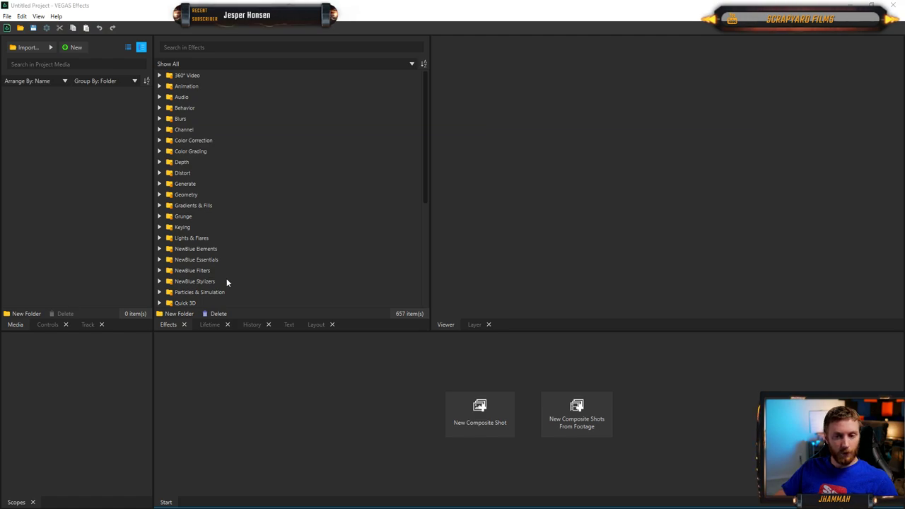
# - Narrow the effects panel to give the viewer more room, keeping all effect category names readable
pyautogui.moveTo(428, 173); pyautogui.dragTo(317, 174)
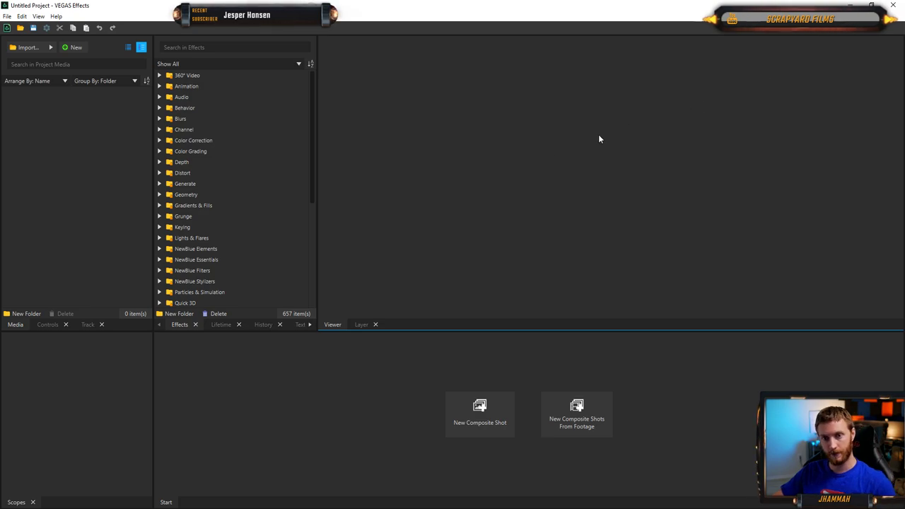
pyautogui.moveTo(315, 128); pyautogui.dragTo(349, 134)
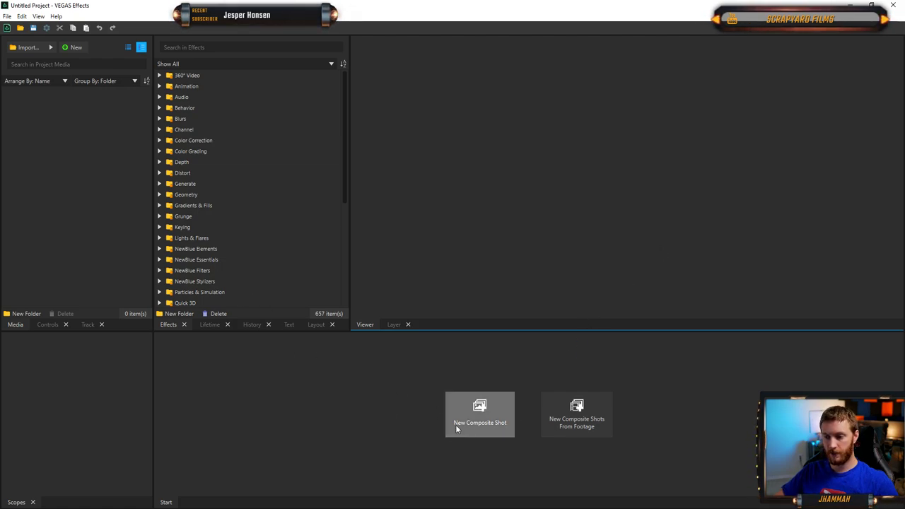
# - Start a new composite shot based on the 1080p Full HD @ 60 fps template
pyautogui.click(485, 430)
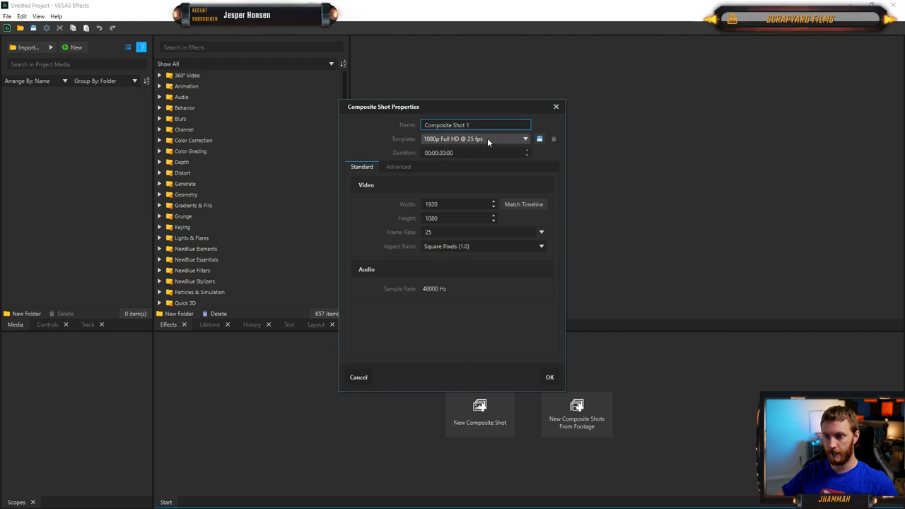
pyautogui.tripleClick(452, 126)
pyautogui.click(452, 125)
pyautogui.tripleClick(453, 126)
pyautogui.click(453, 125)
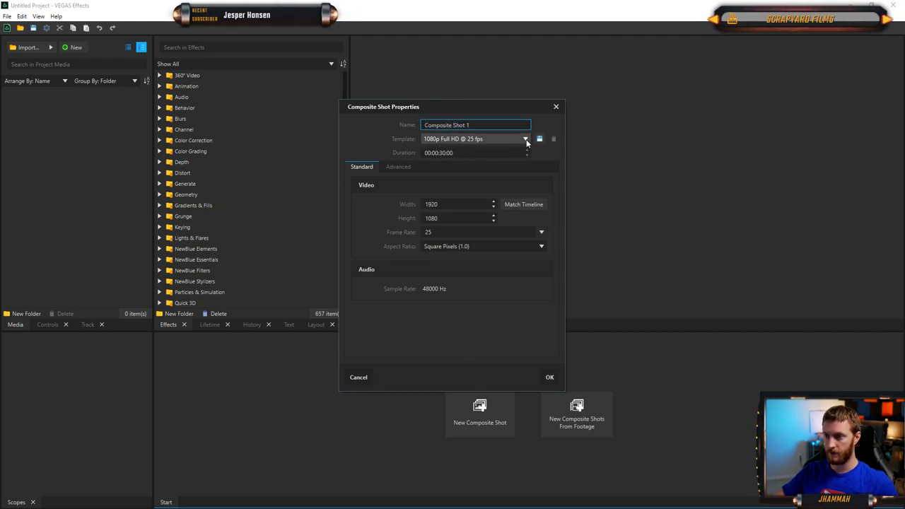
pyautogui.click(517, 140)
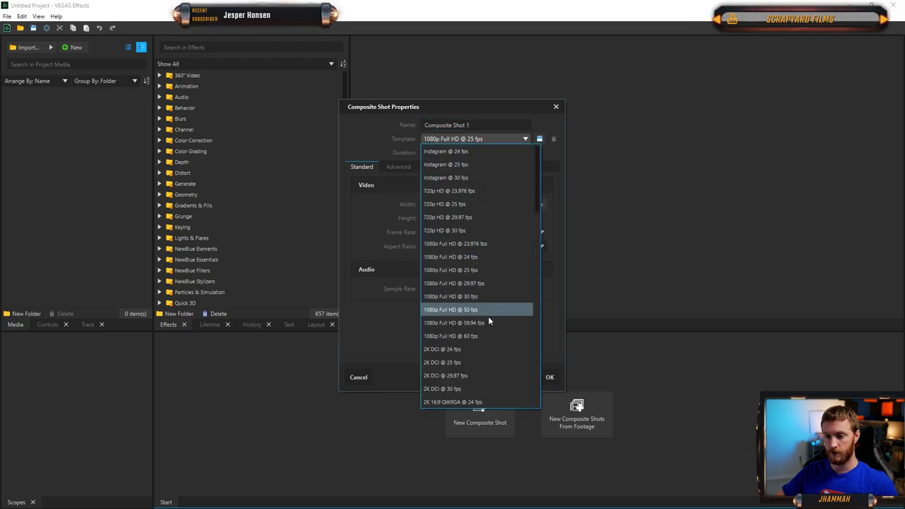
pyautogui.scroll(-15, 476, 351)
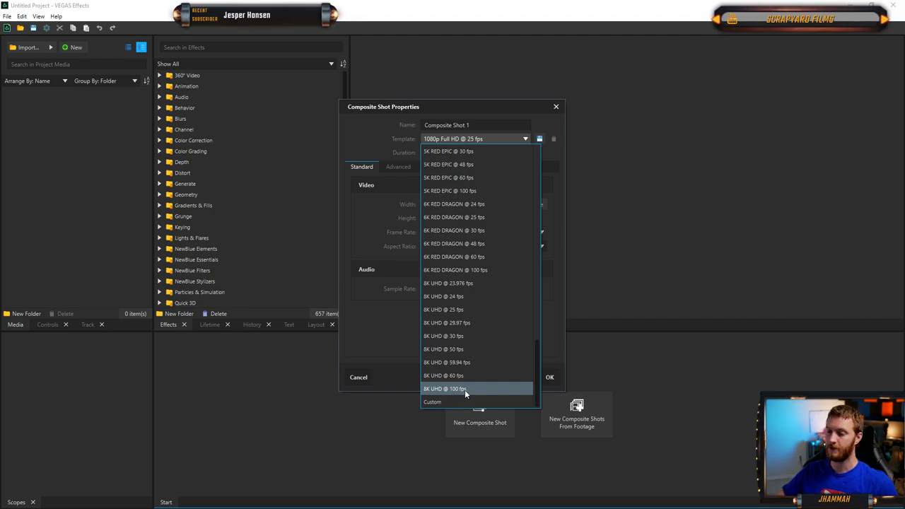
pyautogui.scroll(4, 464, 390)
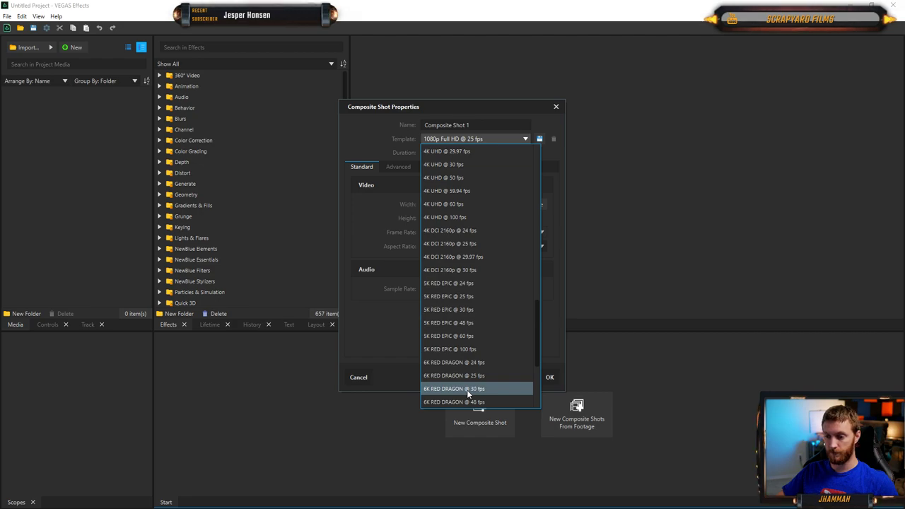
pyautogui.scroll(4, 472, 391)
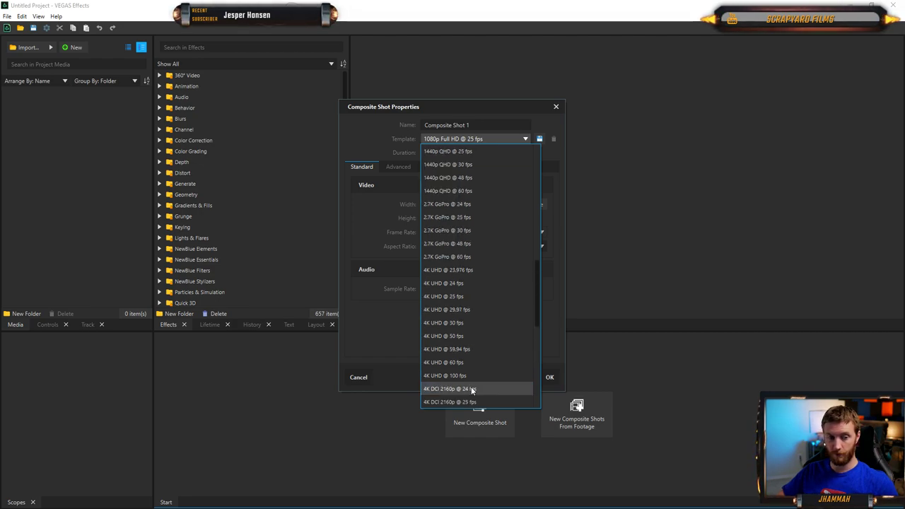
pyautogui.scroll(3, 469, 357)
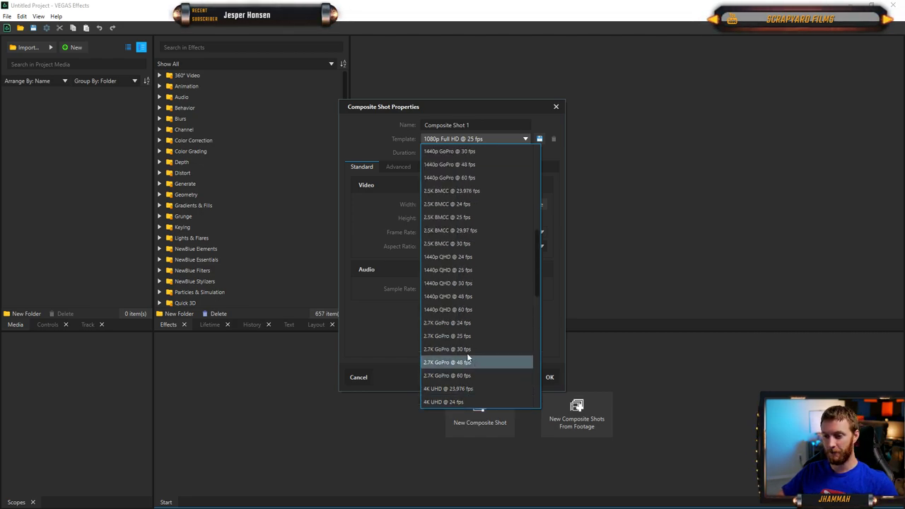
pyautogui.scroll(3, 460, 274)
pyautogui.scroll(3, 460, 273)
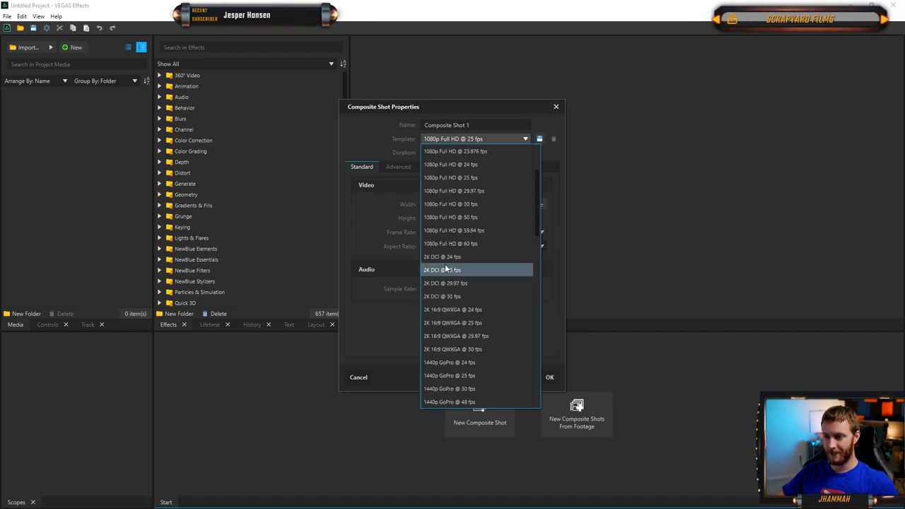
pyautogui.scroll(1, 447, 259)
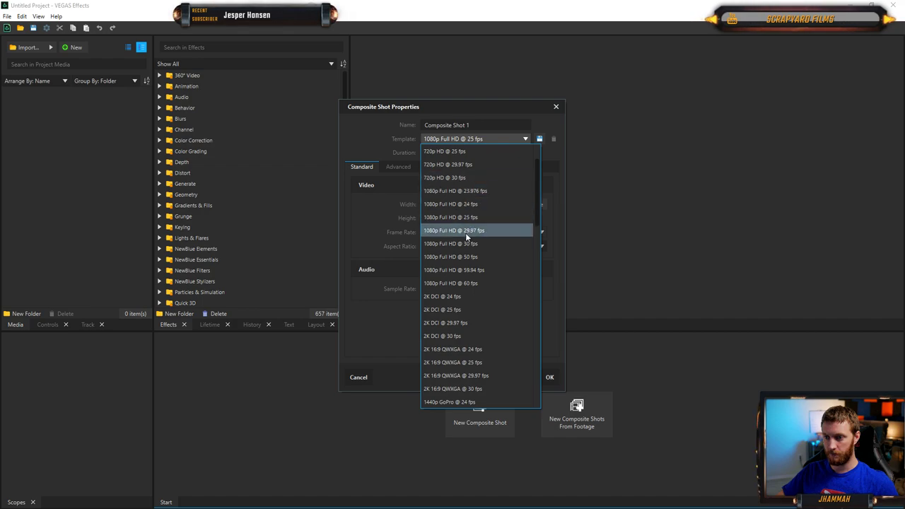
pyautogui.click(438, 284)
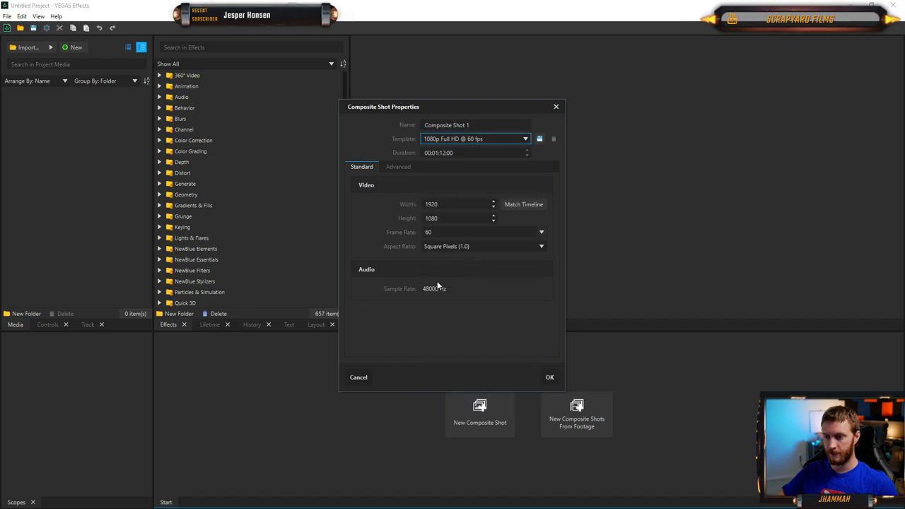
# - Set the composite shot's duration to 00:06:00:00 and create the shot
pyautogui.click(437, 153)
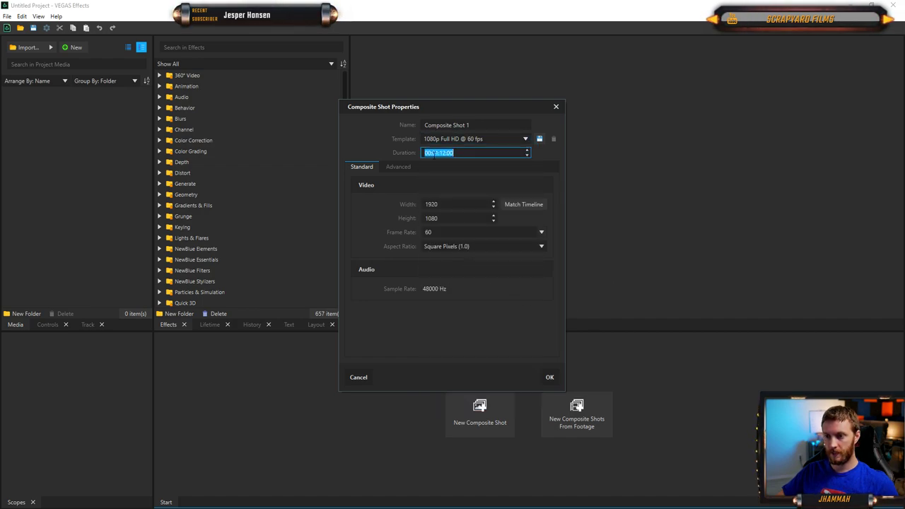
pyautogui.click(434, 152)
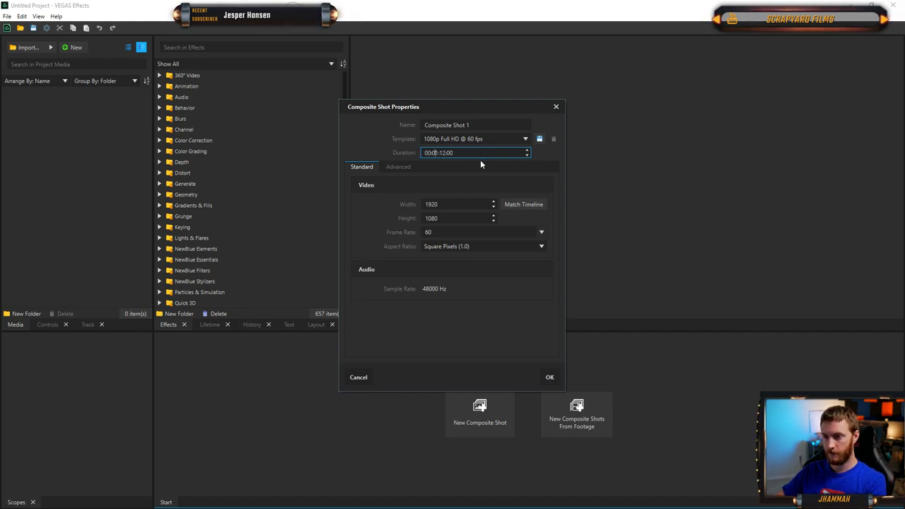
pyautogui.write('6:')
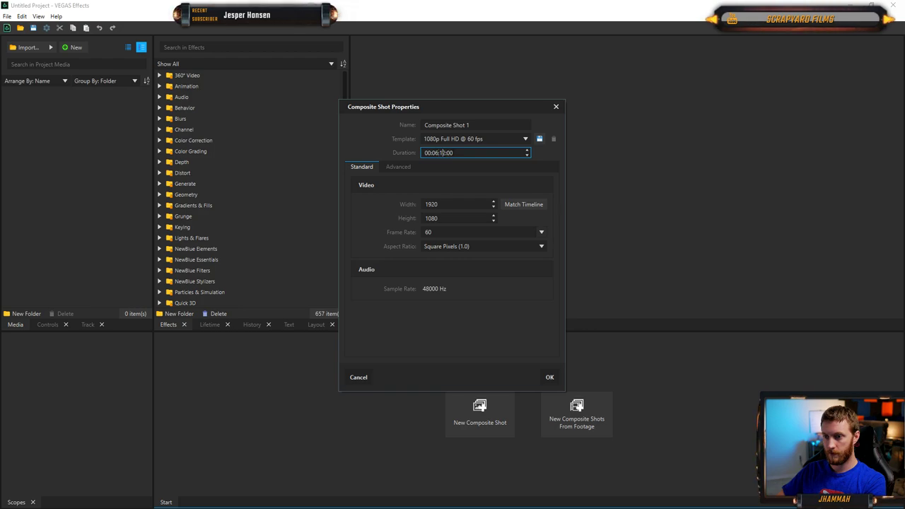
pyautogui.write('00')
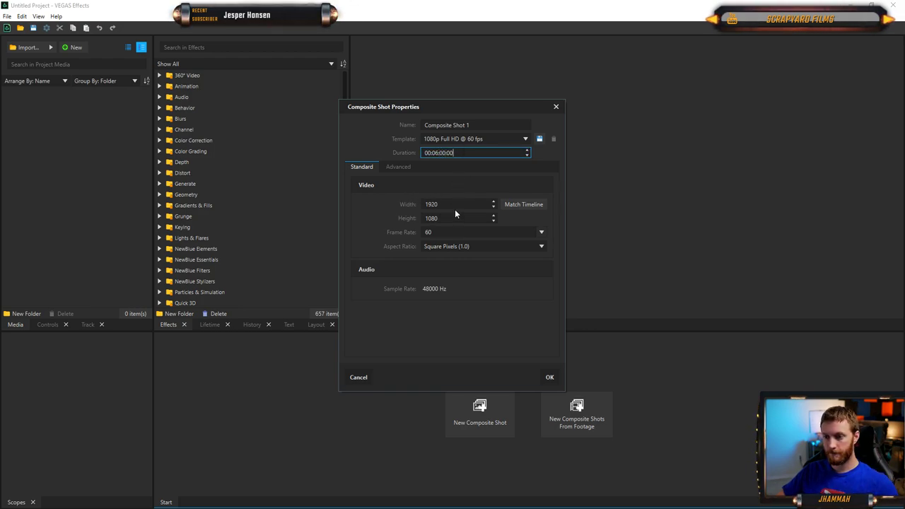
pyautogui.click(549, 377)
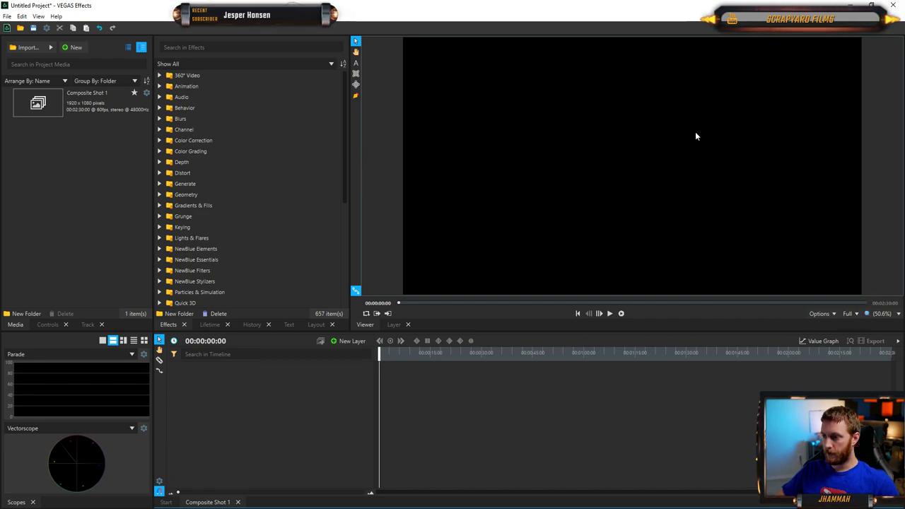
# - Switch the viewer to a checkerboard background and widen the media and scopes panels slightly
pyautogui.click(826, 313)
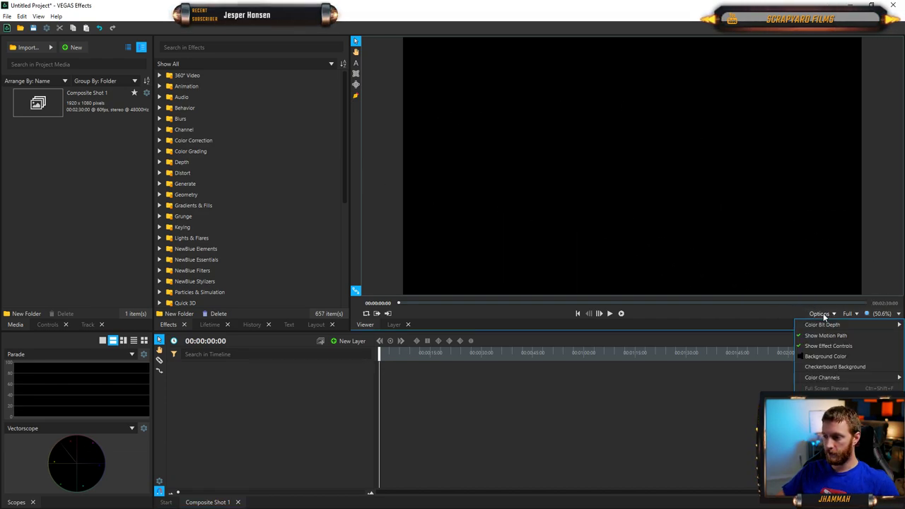
pyautogui.click(830, 367)
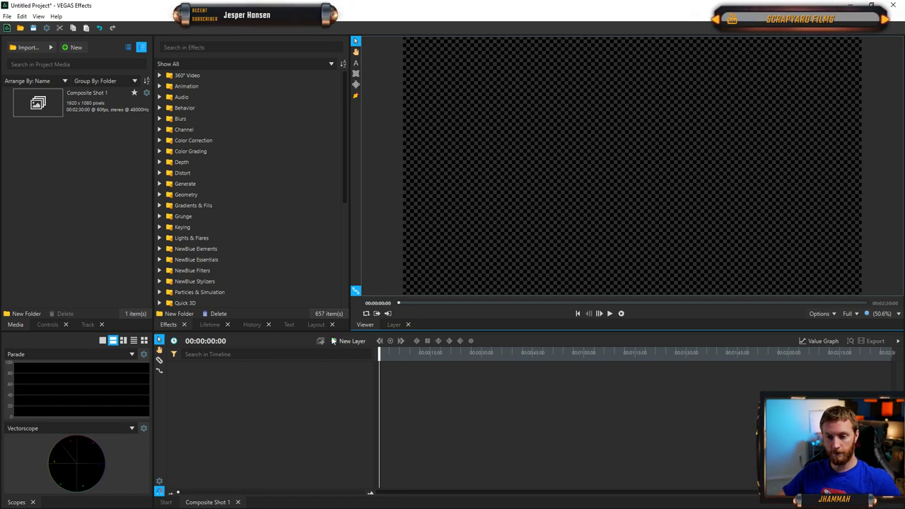
pyautogui.moveTo(154, 380); pyautogui.dragTo(189, 381)
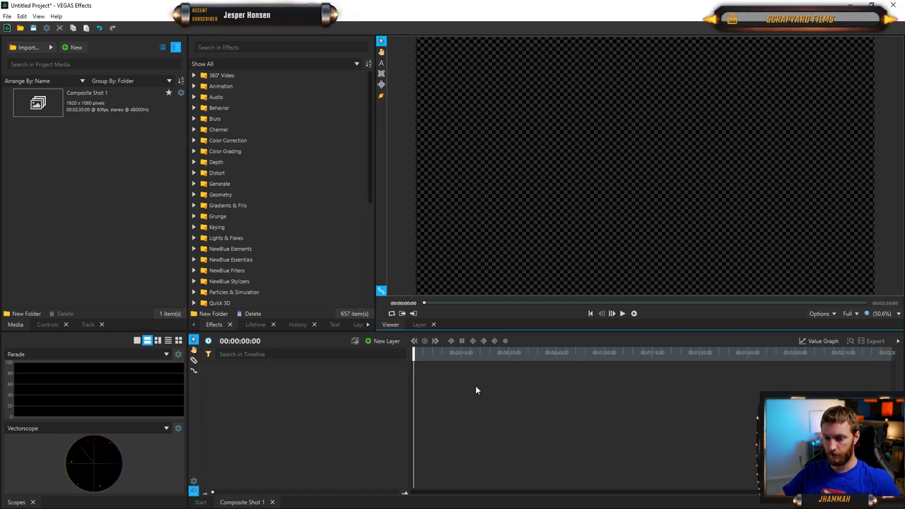
pyautogui.scroll(5, 471, 355)
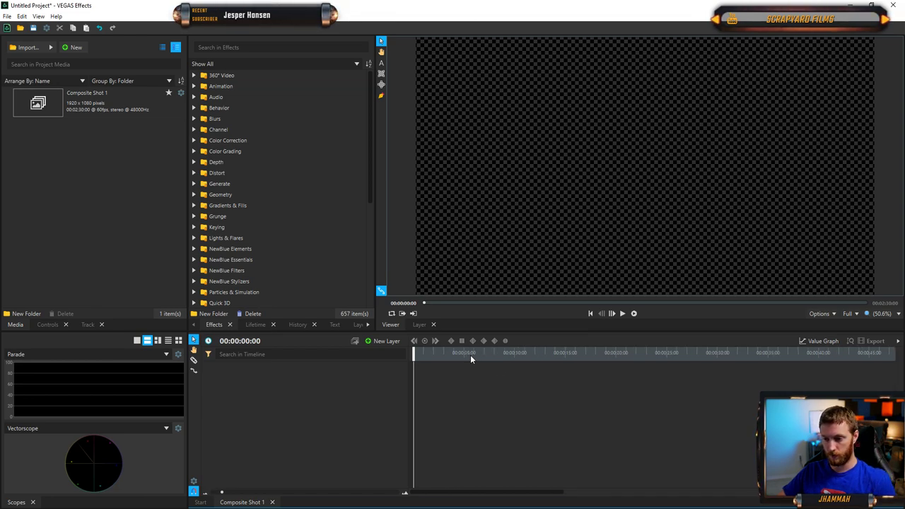
pyautogui.scroll(-5, 470, 358)
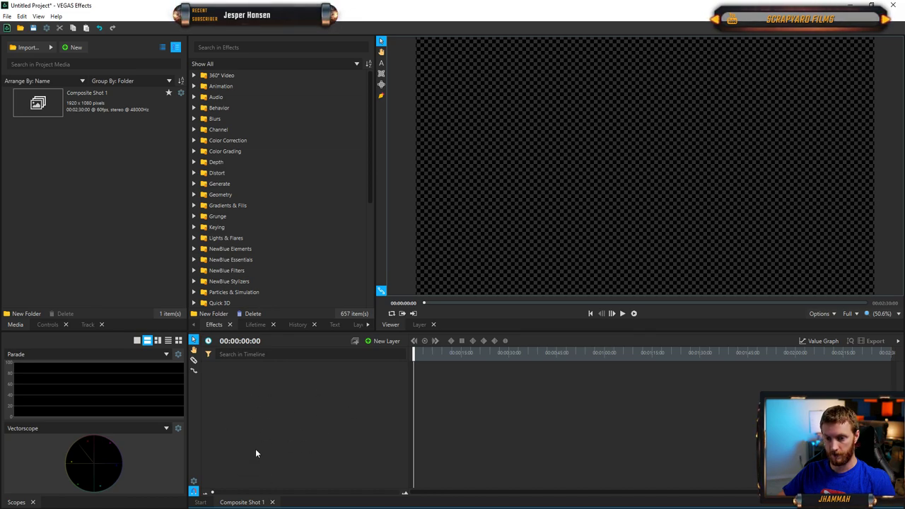
# - Add a text layer reading "Lower Thirds 1" in the upper middle of the viewer
pyautogui.click(382, 64)
pyautogui.click(571, 144)
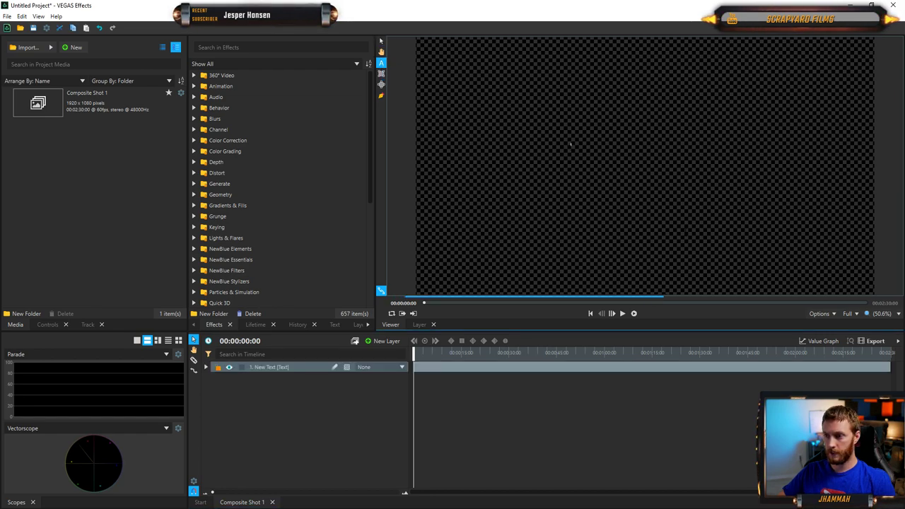
pyautogui.write('Lower Thirds ')
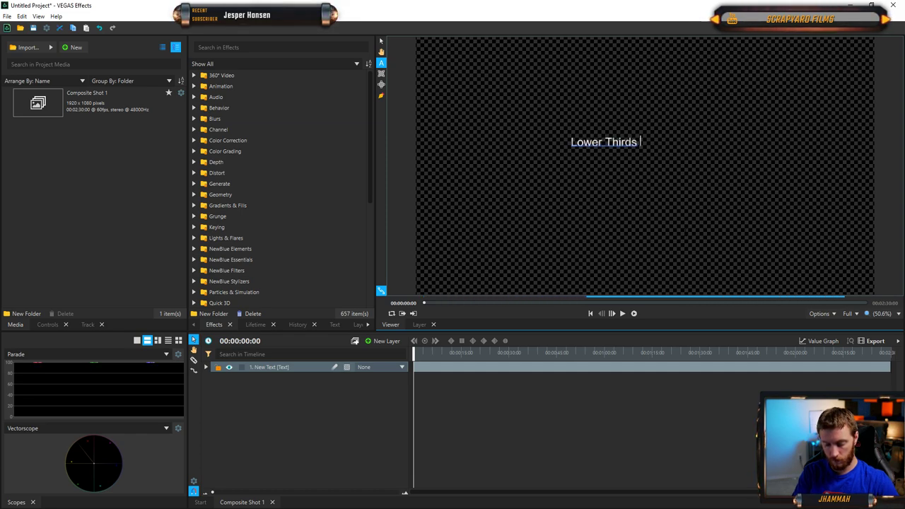
pyautogui.write('1')
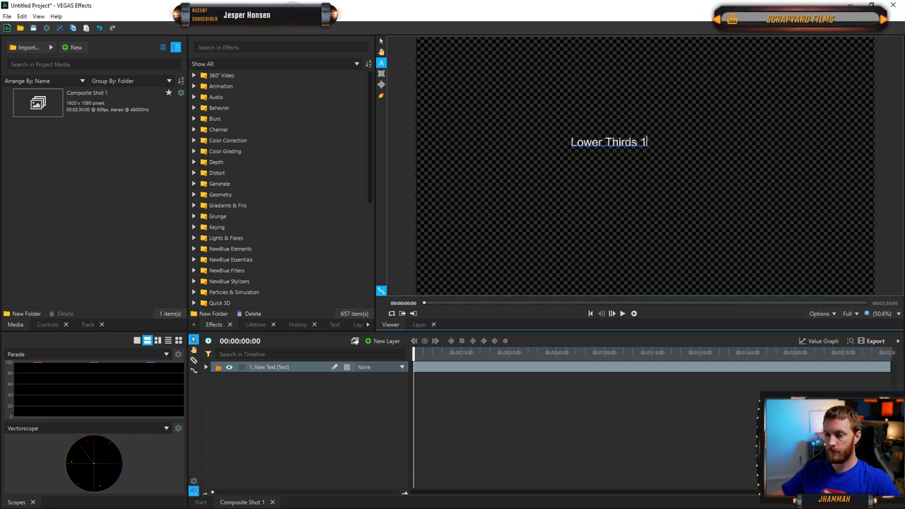
# - Remove the text layer that reads "Lower Thirds 1" from the timeline
pyautogui.click(264, 366)
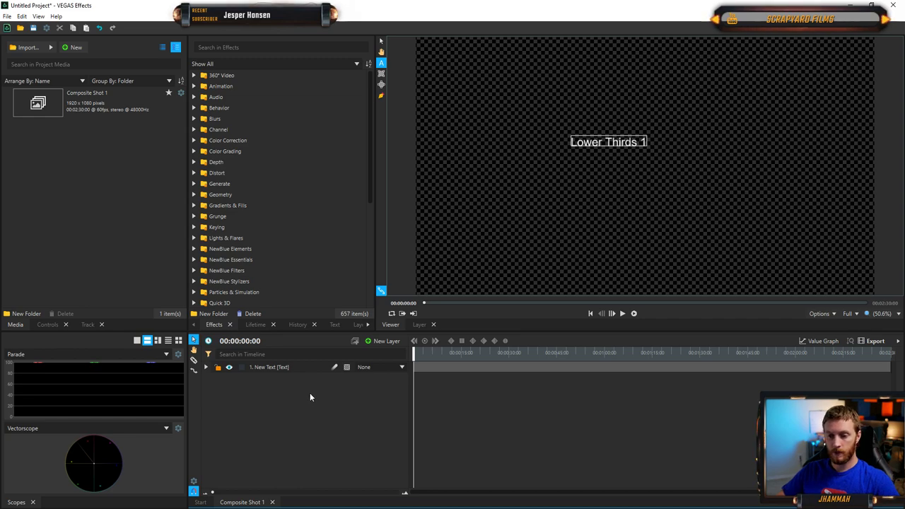
pyautogui.hotkey('ctrl', 'd')
pyautogui.click(264, 380)
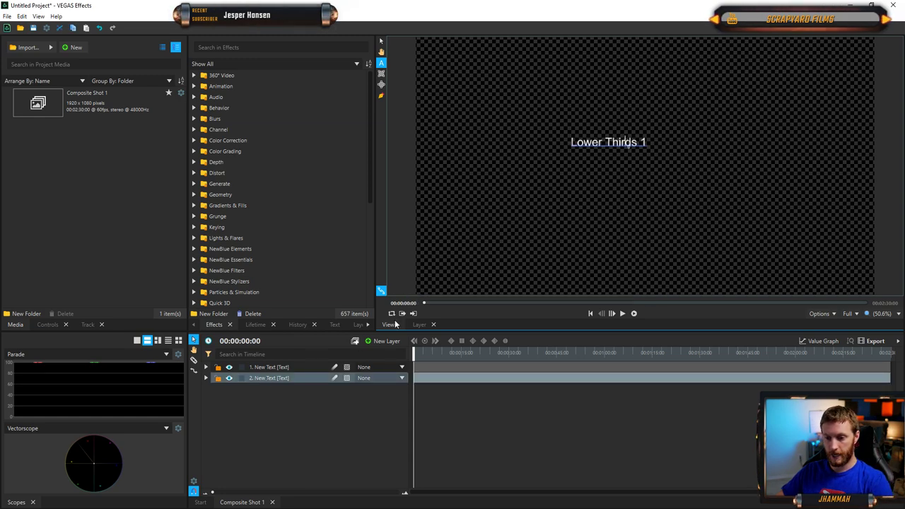
pyautogui.rightClick(259, 378)
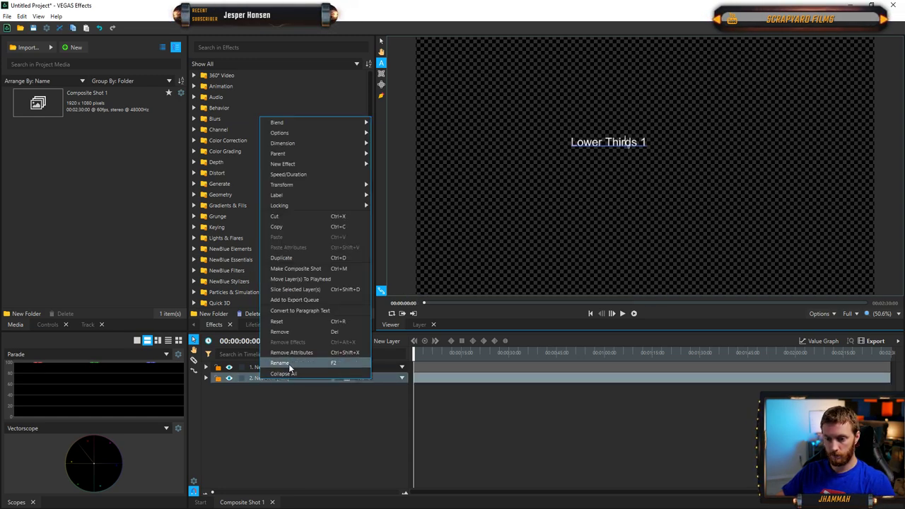
pyautogui.click(293, 332)
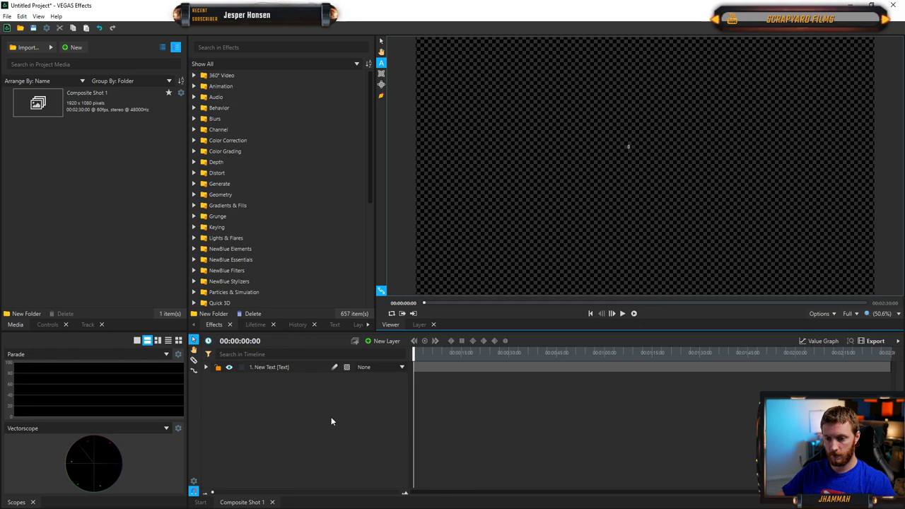
# - Add a new text layer reading "Lower Thirds 1" just below the remaining empty text in the viewer
pyautogui.click(270, 369)
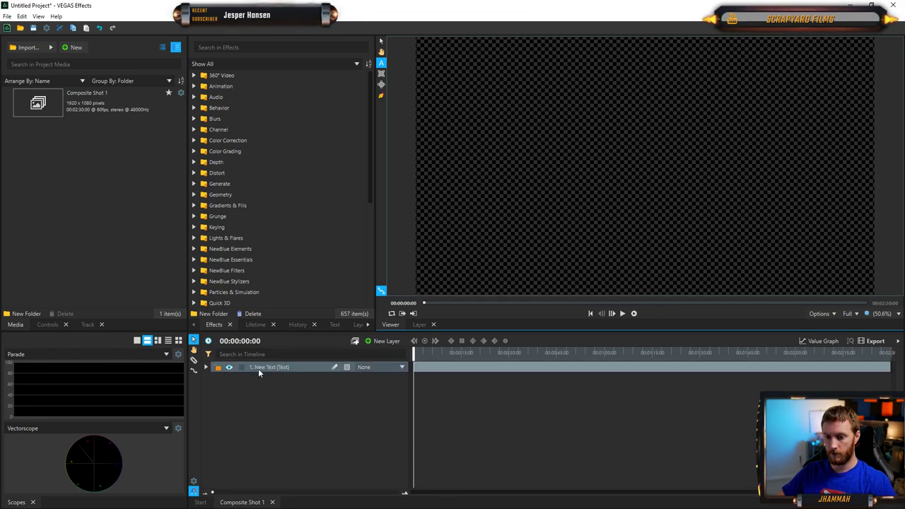
pyautogui.click(628, 146)
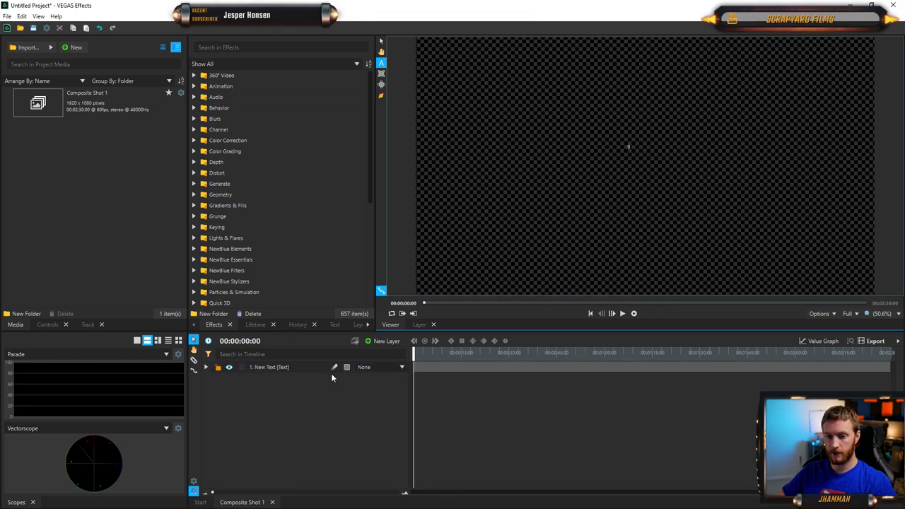
pyautogui.hotkey('ctrl', 'z')
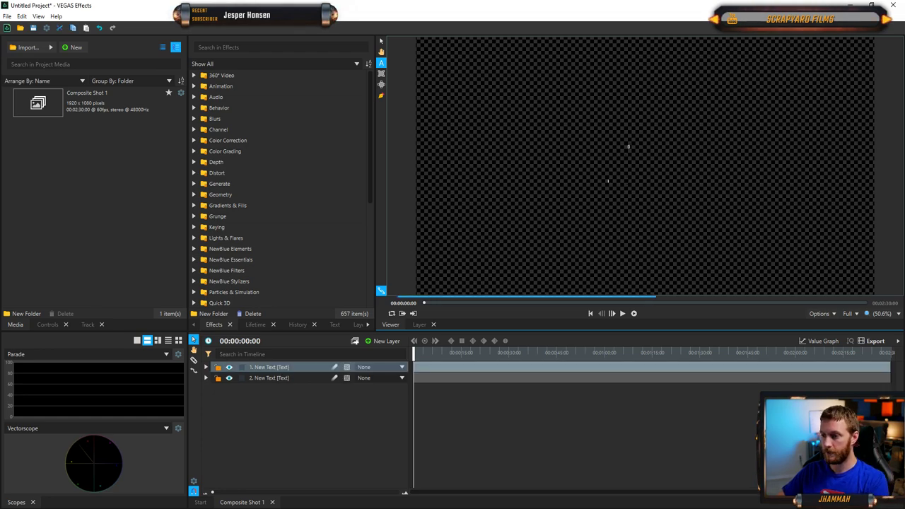
pyautogui.write('Lowe')
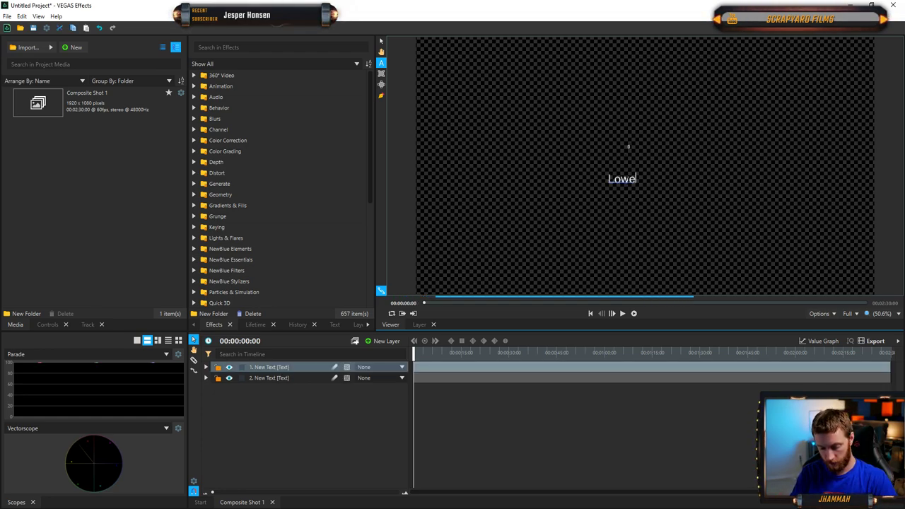
pyautogui.write('r Thirds 1')
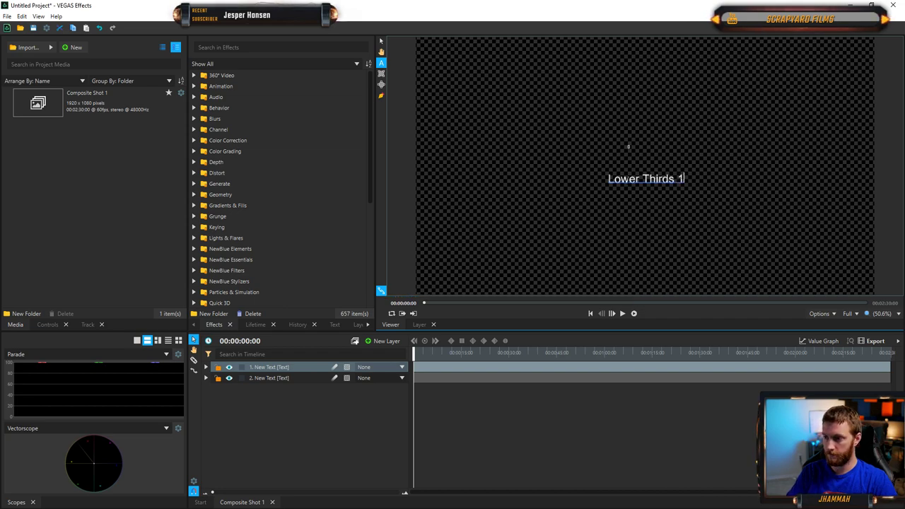
pyautogui.click(300, 416)
# - Remove the empty second text layer from the timeline
pyautogui.click(241, 379)
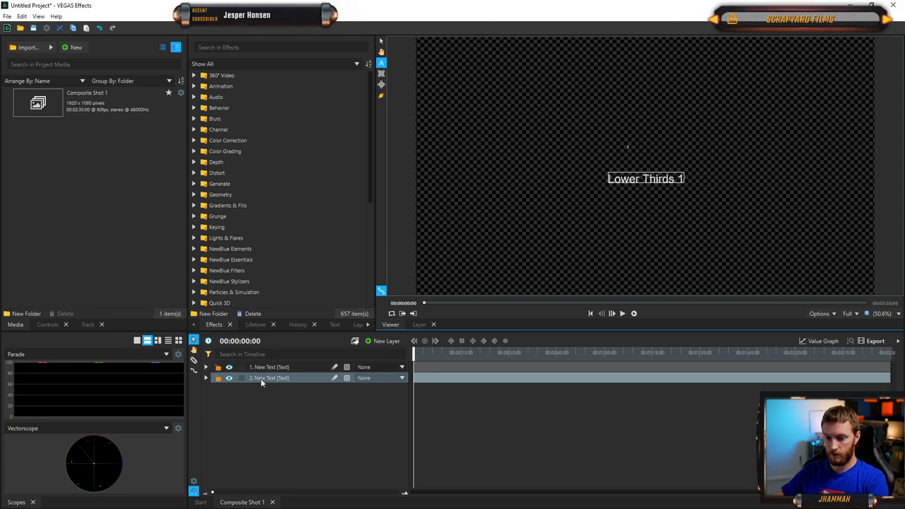
pyautogui.rightClick(263, 380)
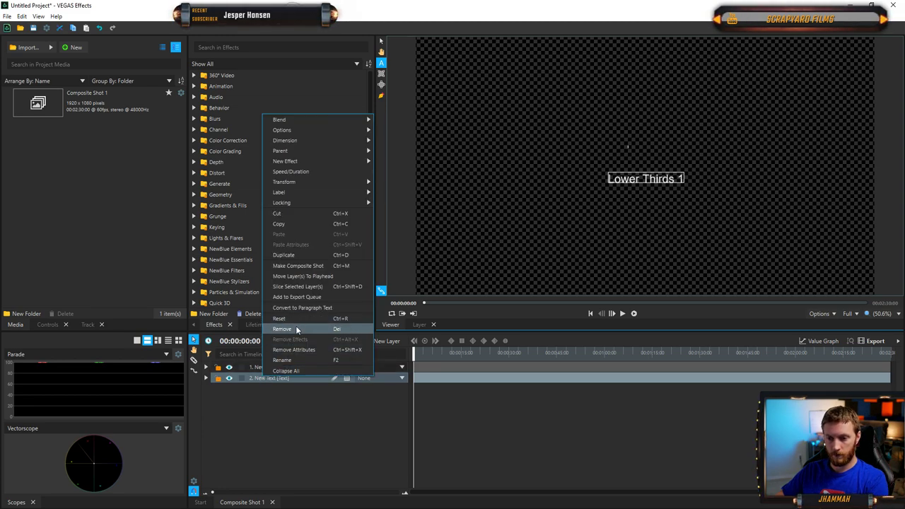
pyautogui.click(293, 329)
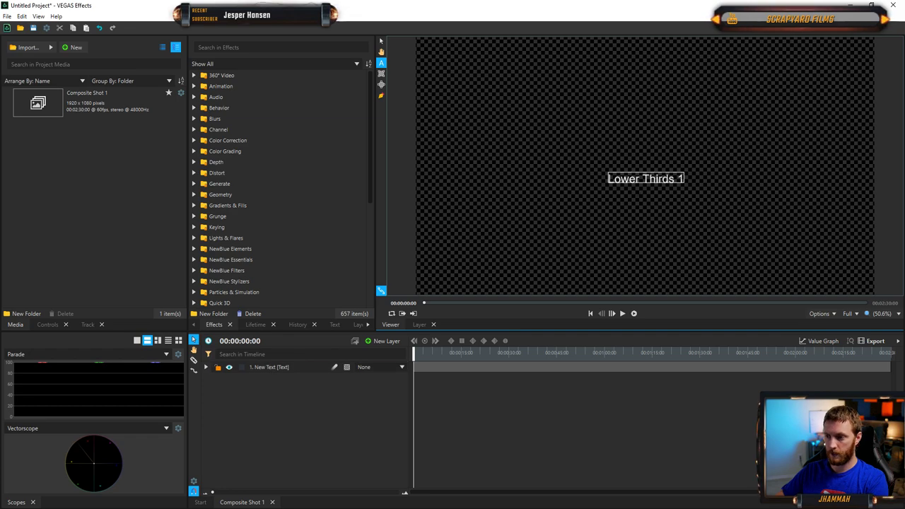
# - Select the remaining text layer and open its "Lower Thirds 1" text for editing in the viewer
pyautogui.click(264, 367)
pyautogui.doubleClick(668, 179)
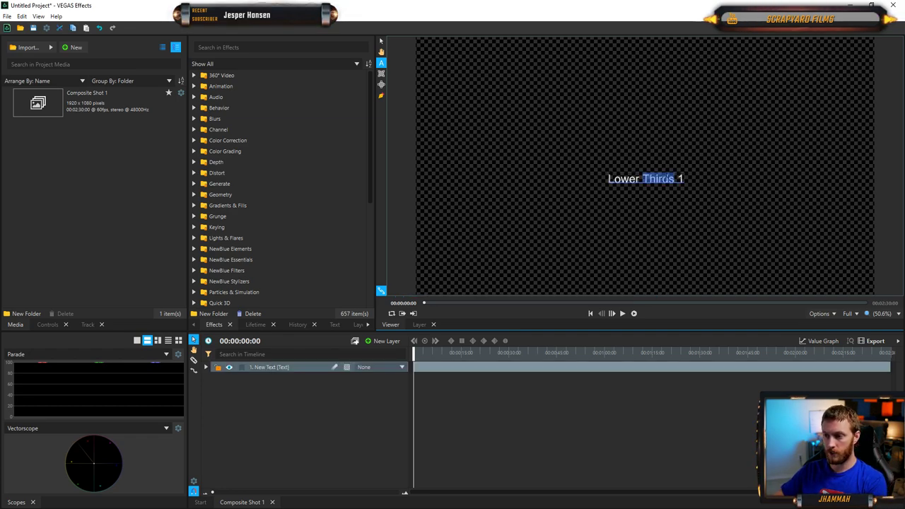
pyautogui.click(636, 178)
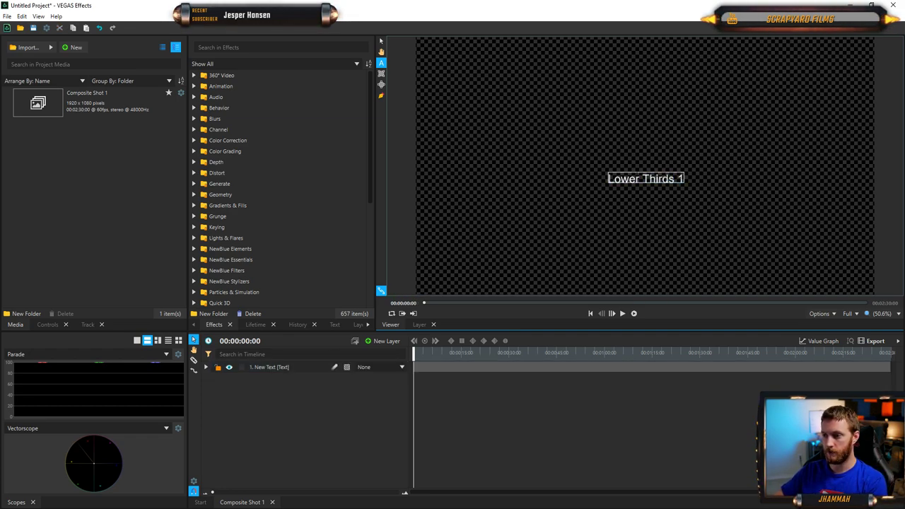
pyautogui.click(642, 178)
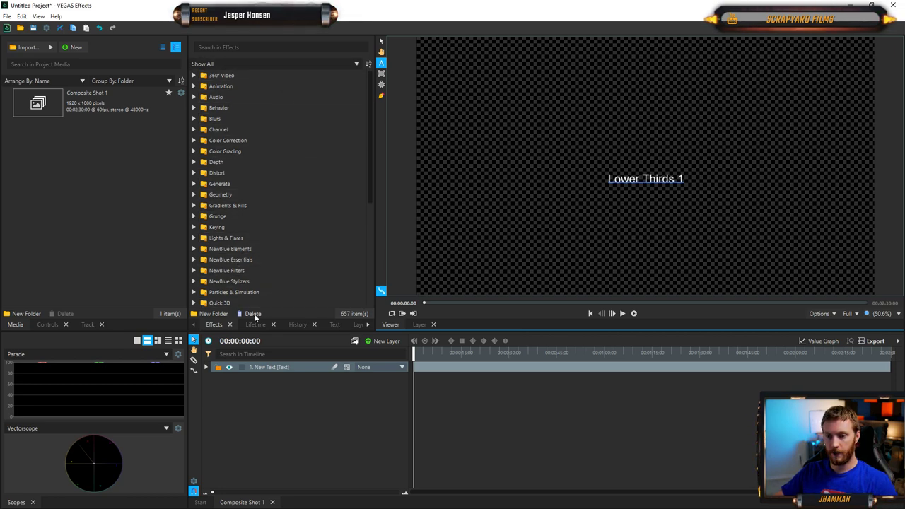
# - Close the Lifetime panel and bring up the character and paragraph settings for text
pyautogui.click(369, 324)
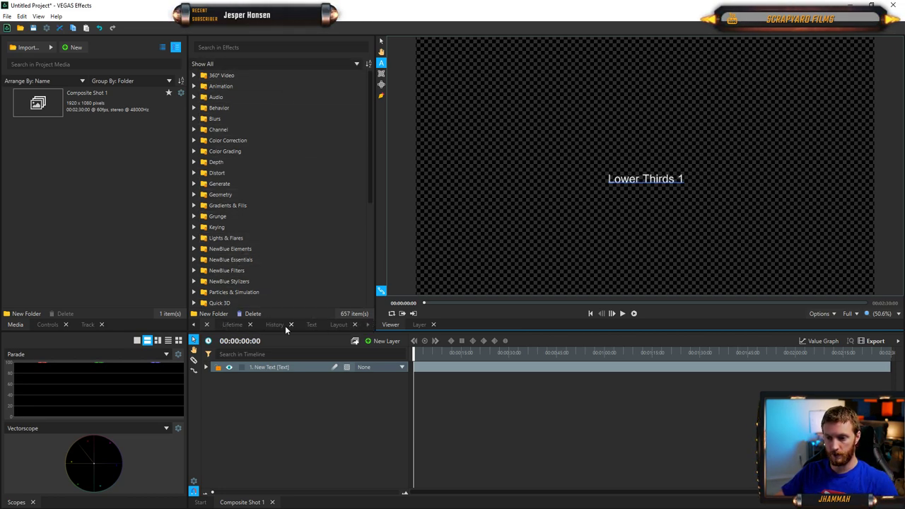
pyautogui.click(38, 15)
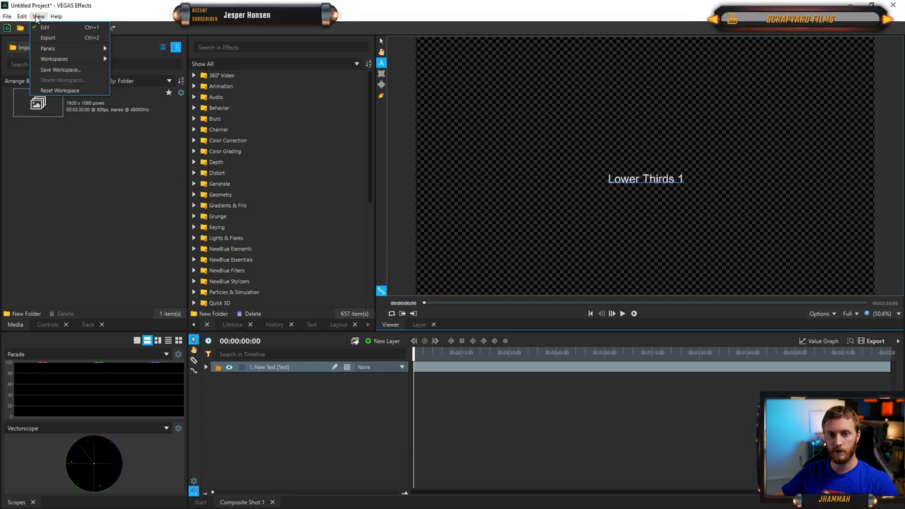
pyautogui.moveTo(73, 49)
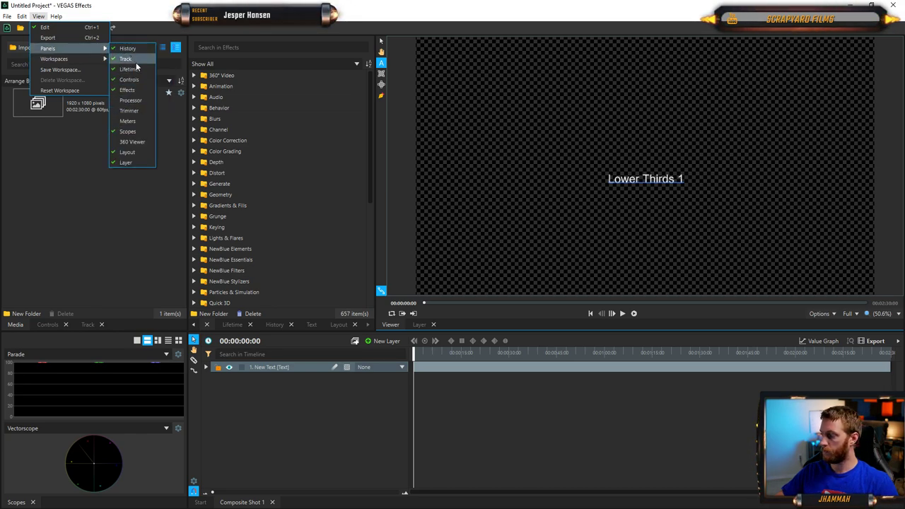
pyautogui.click(169, 255)
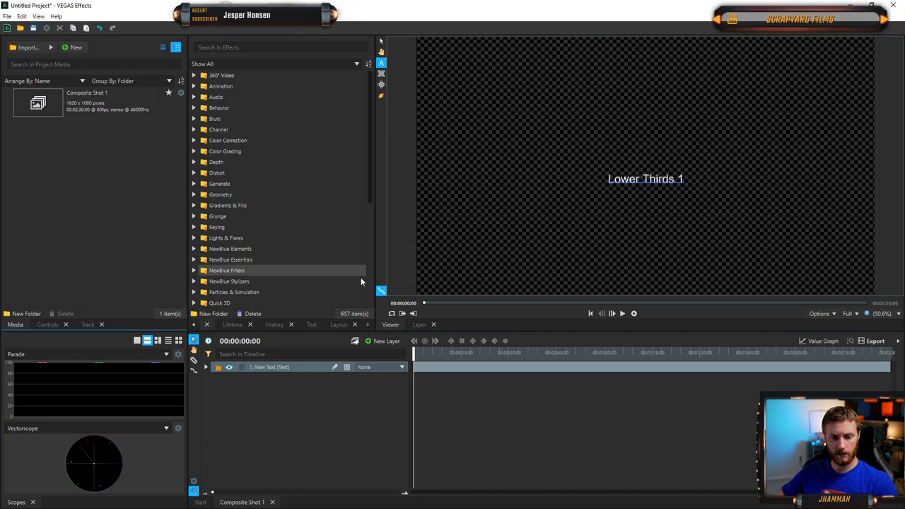
pyautogui.click(237, 323)
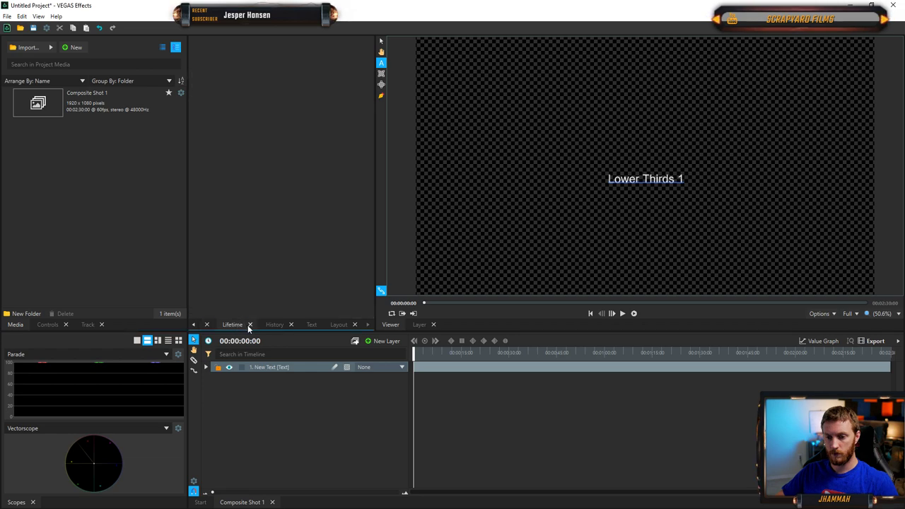
pyautogui.click(251, 324)
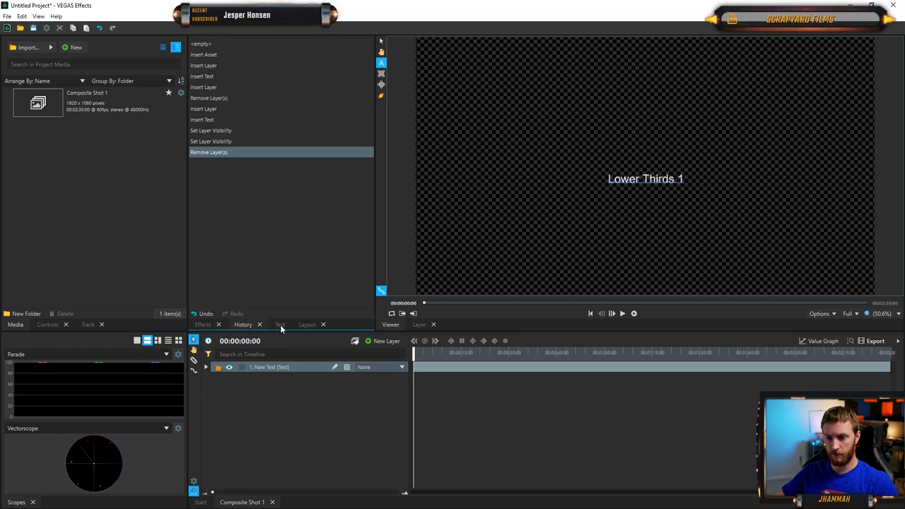
pyautogui.click(280, 325)
pyautogui.click(243, 325)
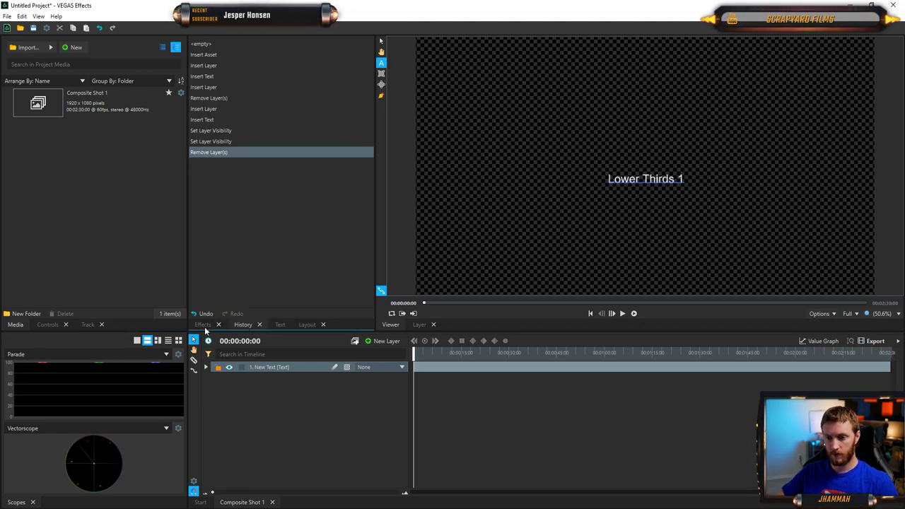
pyautogui.click(276, 325)
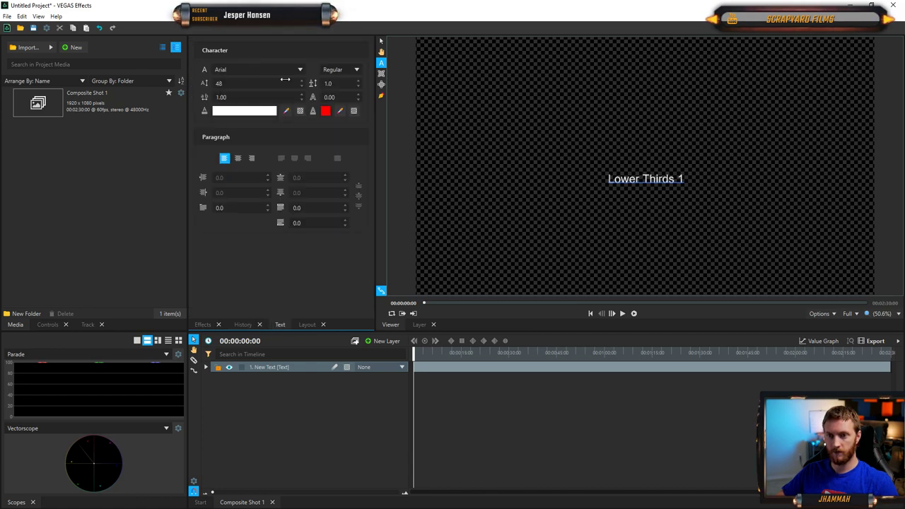
# - Set the font of the entire "Lower Thirds 1" text to Adler
pyautogui.click(643, 179)
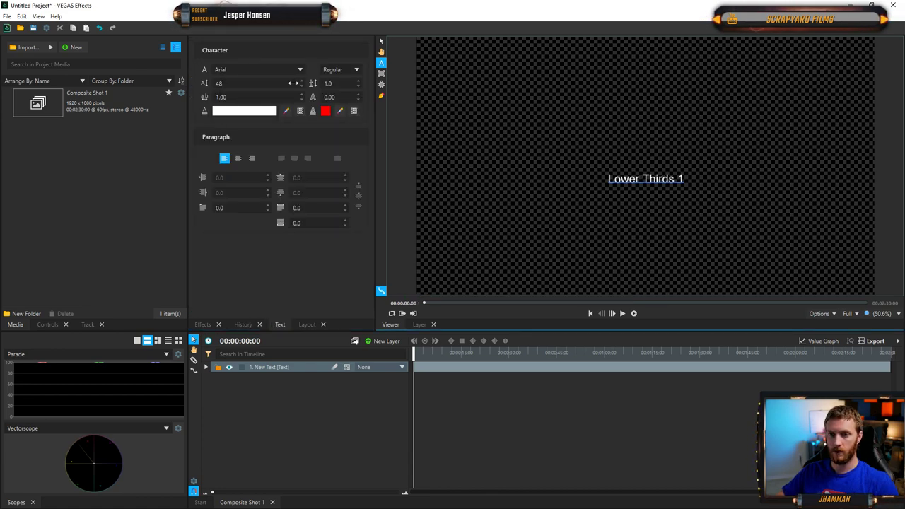
pyautogui.hotkey('ctrl', 'a')
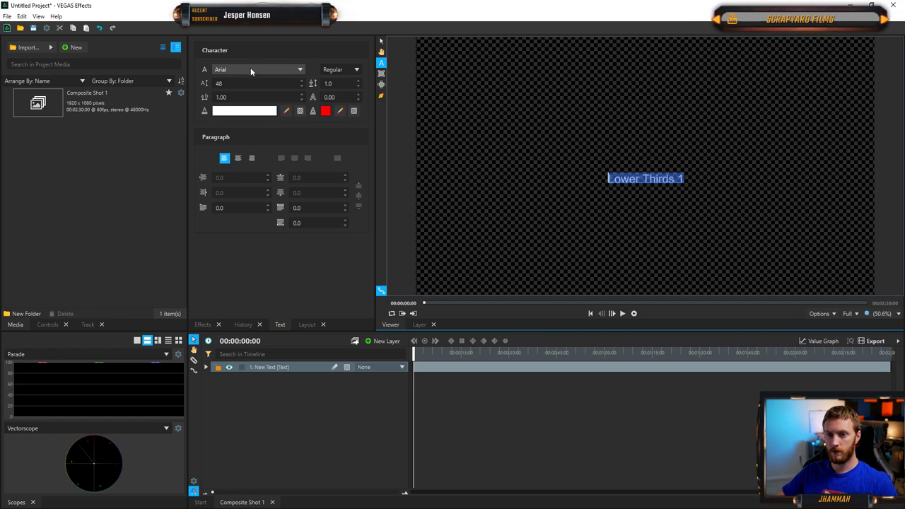
pyautogui.click(251, 68)
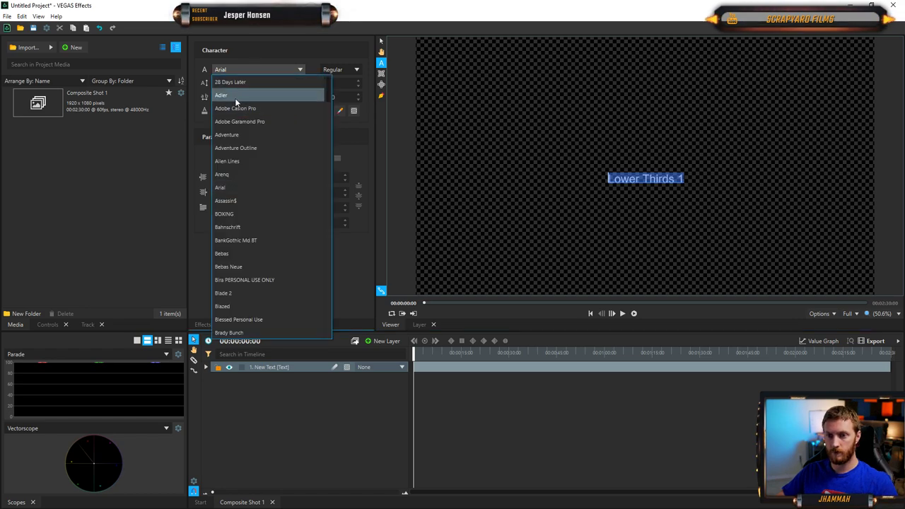
pyautogui.click(235, 97)
# - Colour only the word "Thirds" red
pyautogui.hotkey('ctrl', 'shift', 'Left')
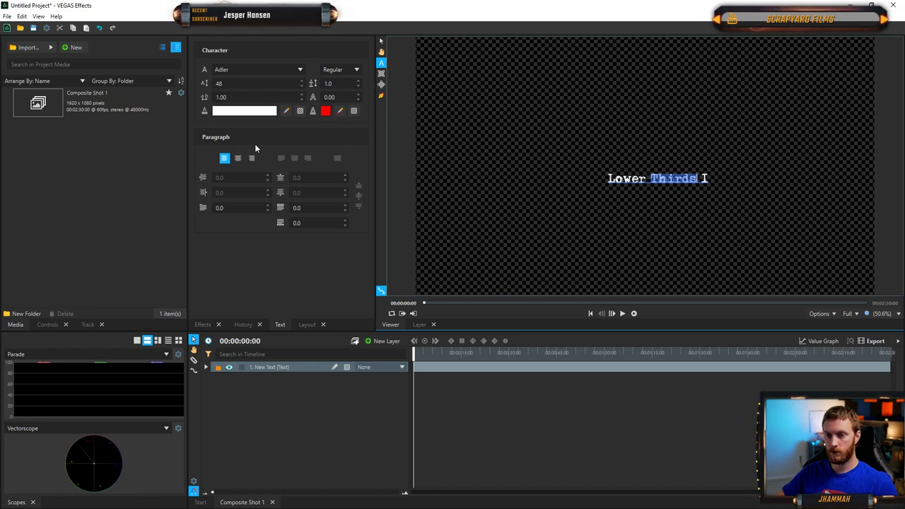
pyautogui.click(246, 114)
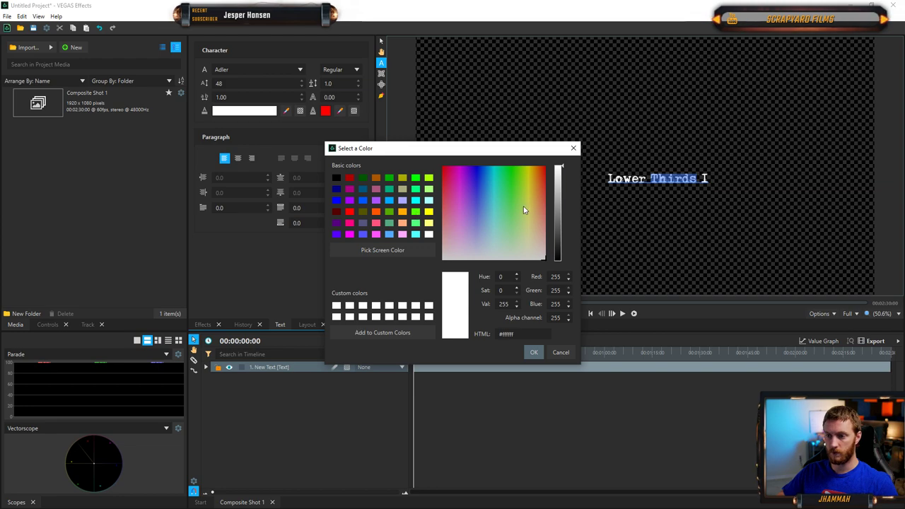
pyautogui.click(533, 352)
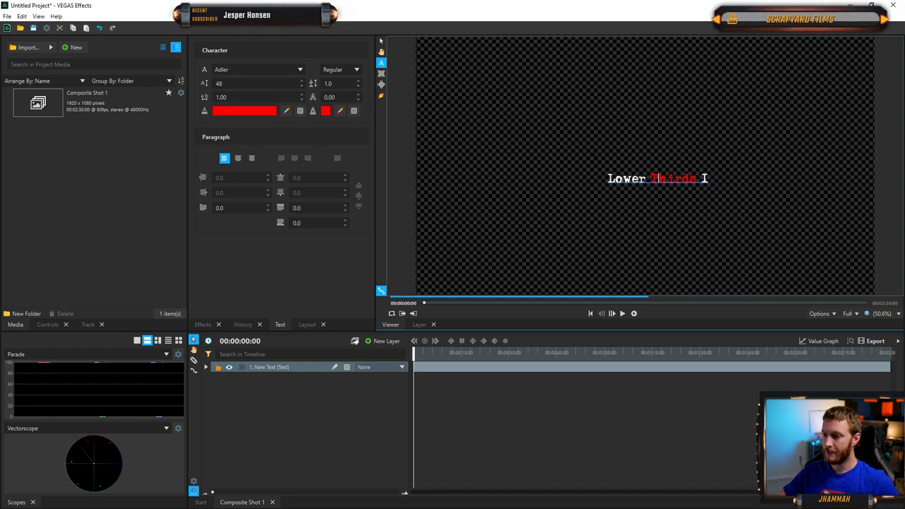
# - Move the "Lower Thirds 1" text up and to the left within the frame
pyautogui.click(381, 42)
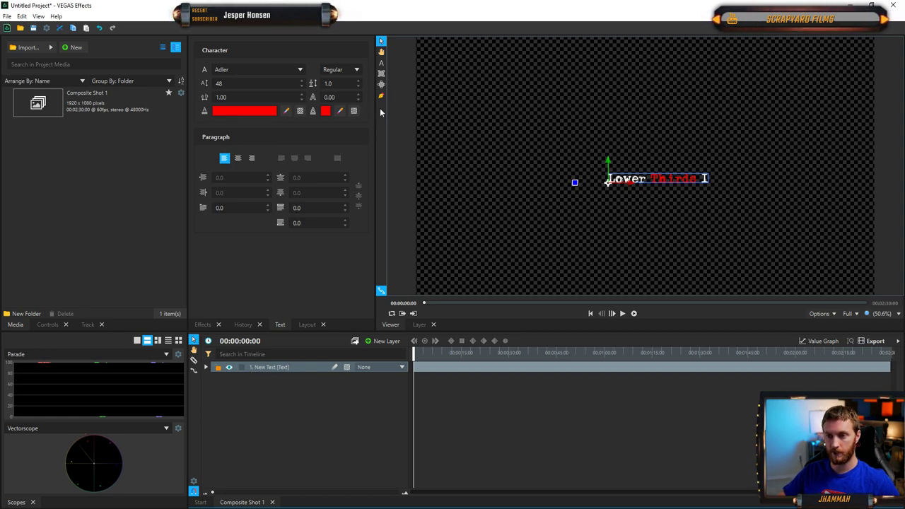
pyautogui.moveTo(657, 178); pyautogui.dragTo(622, 146)
pyautogui.click(381, 55)
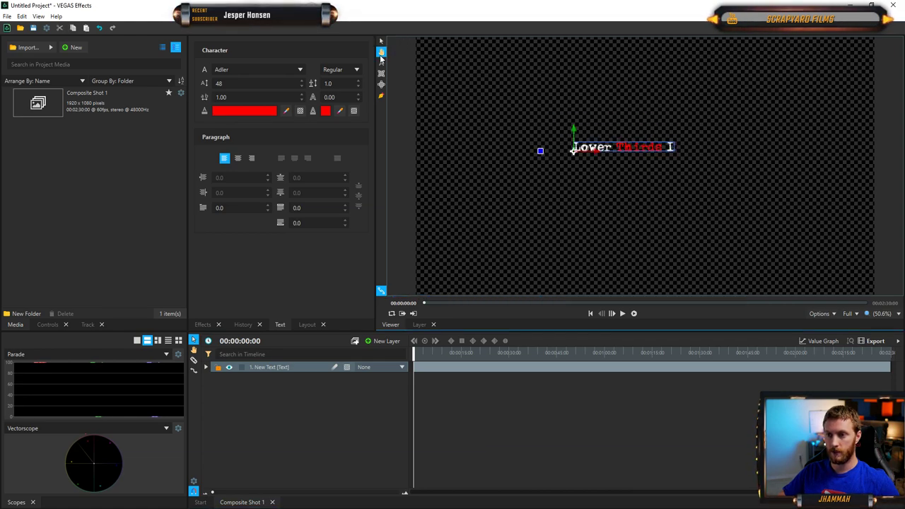
pyautogui.moveTo(633, 105); pyautogui.dragTo(576, 100)
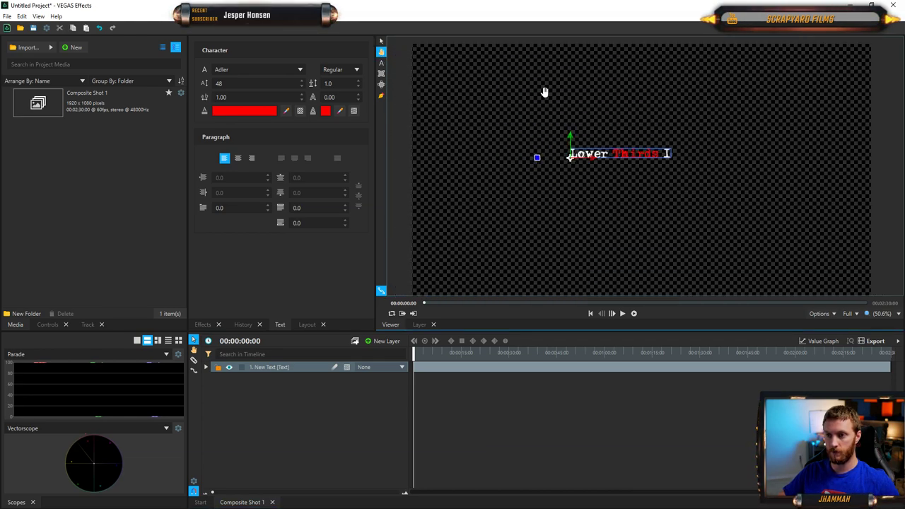
# - Shift the "Lower Thirds 1" text slightly down and to the right with the Selection tool
pyautogui.click(381, 63)
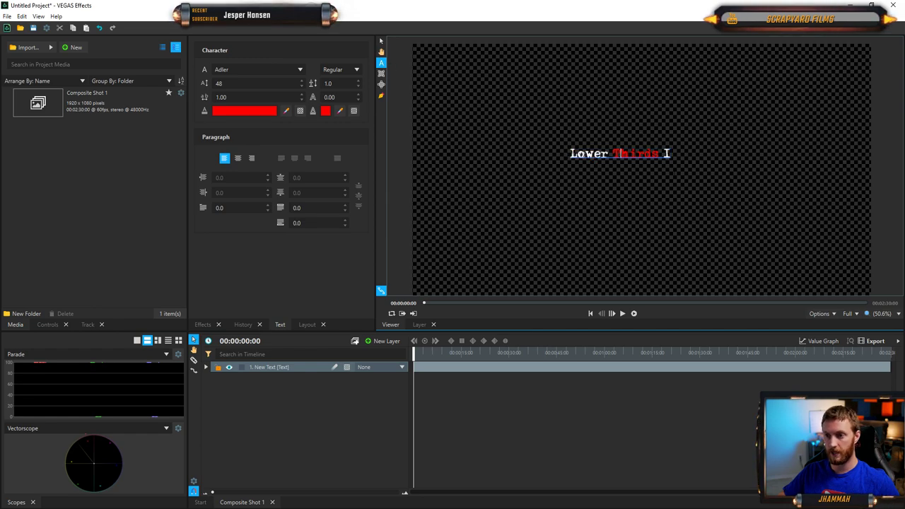
pyautogui.click(381, 74)
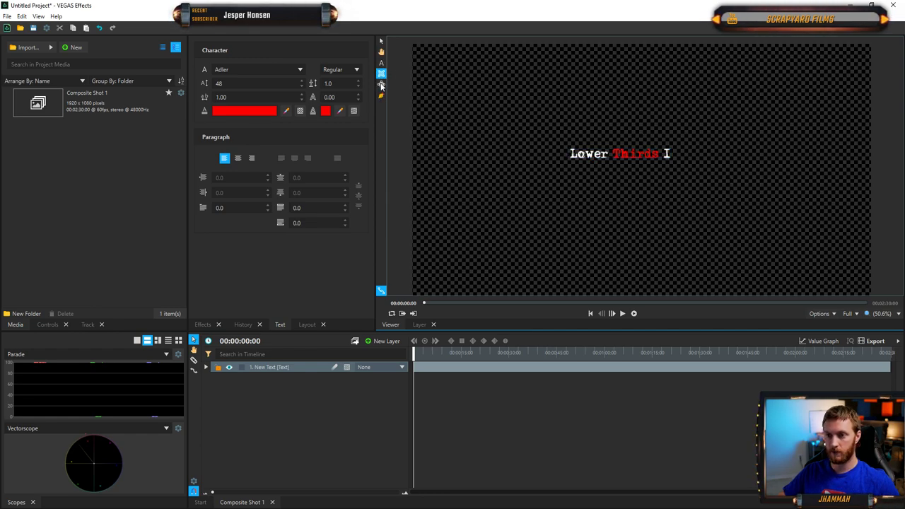
pyautogui.click(381, 85)
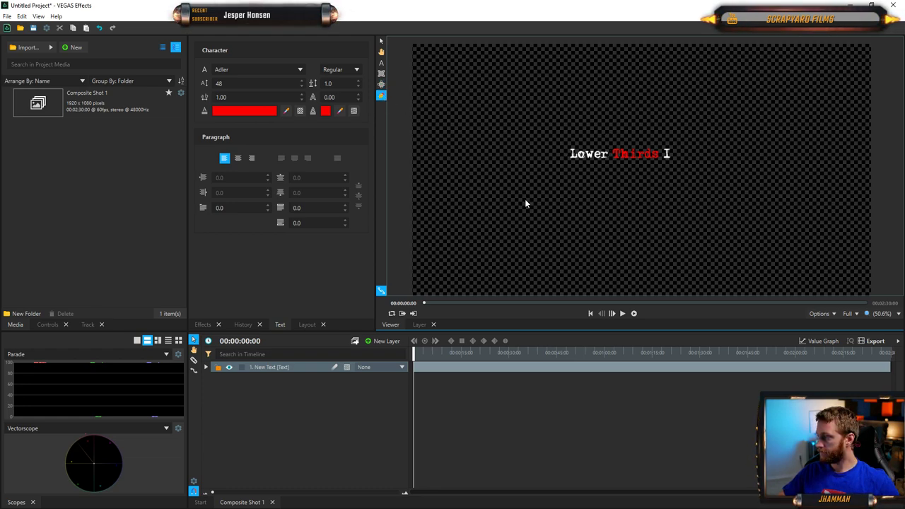
pyautogui.click(382, 41)
pyautogui.moveTo(630, 157); pyautogui.dragTo(644, 173)
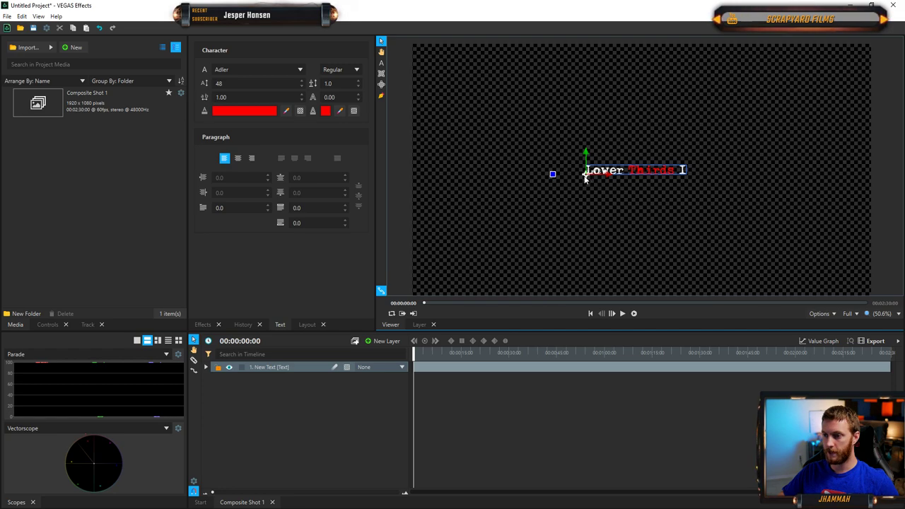
# - Set the font size of the whole "Lower Thirds 1" text to 75
pyautogui.click(381, 62)
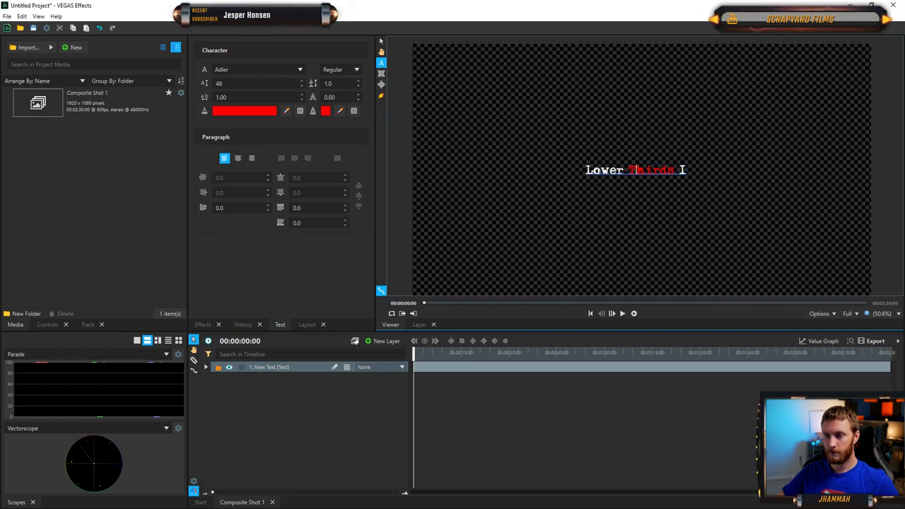
pyautogui.hotkey('ctrl', 'a')
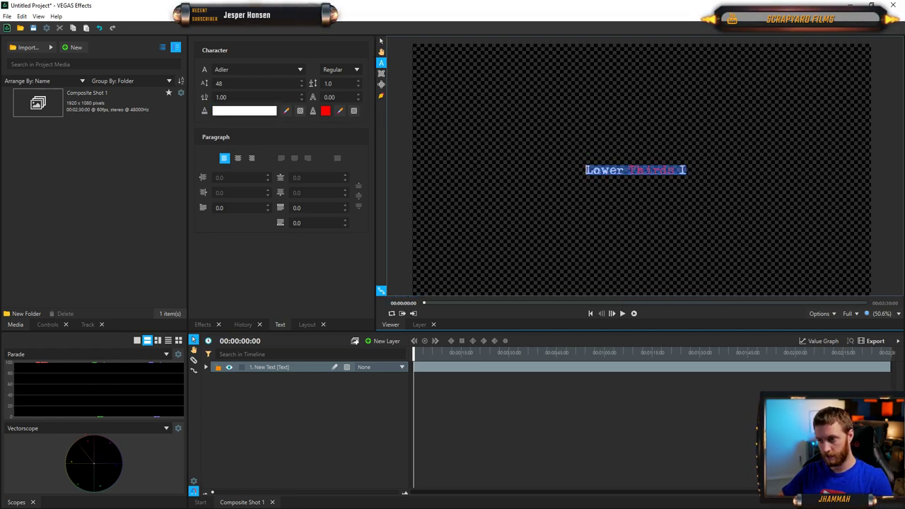
pyautogui.doubleClick(248, 83)
pyautogui.write('50')
pyautogui.press('Return')
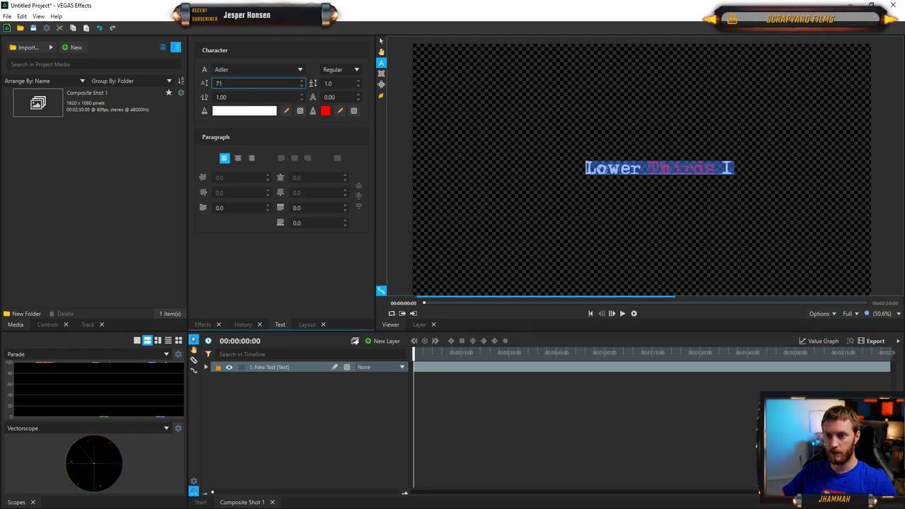
pyautogui.doubleClick(233, 83)
pyautogui.write('75')
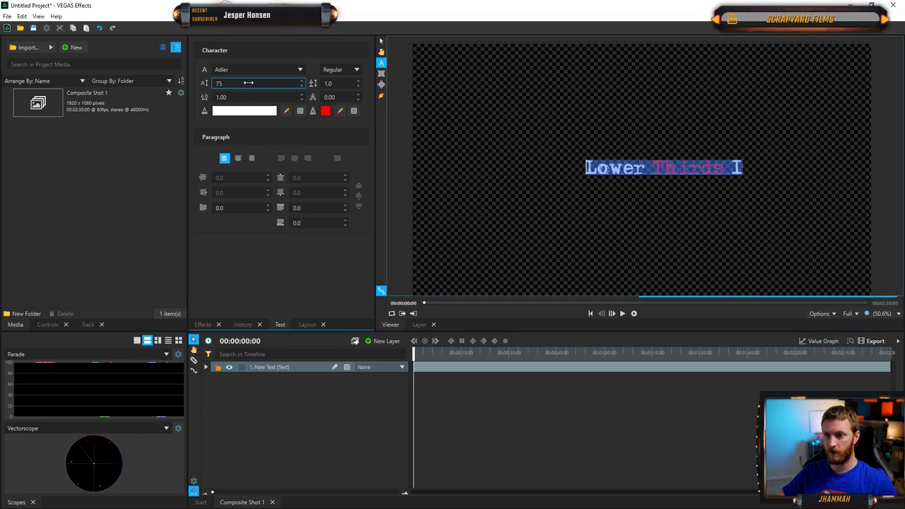
pyautogui.doubleClick(233, 84)
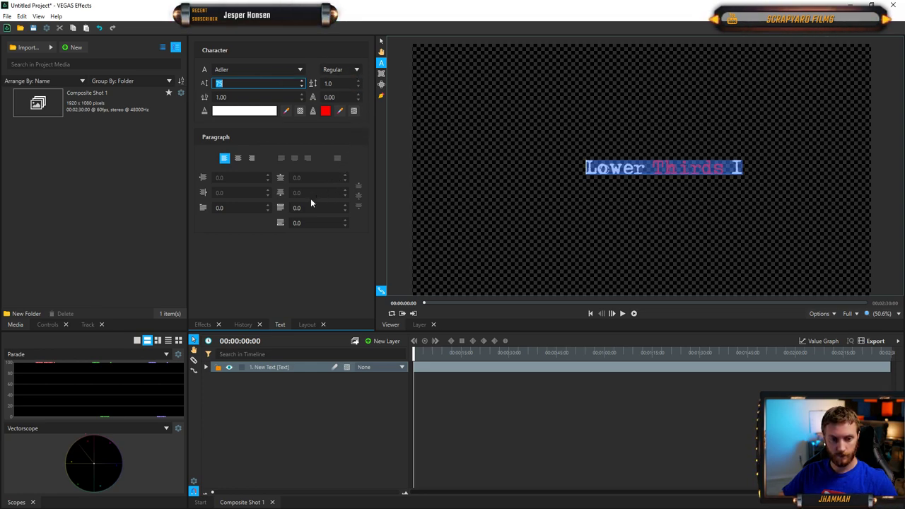
# - Move the enlarged text to the left so it sits horizontally centred in the frame
pyautogui.click(382, 40)
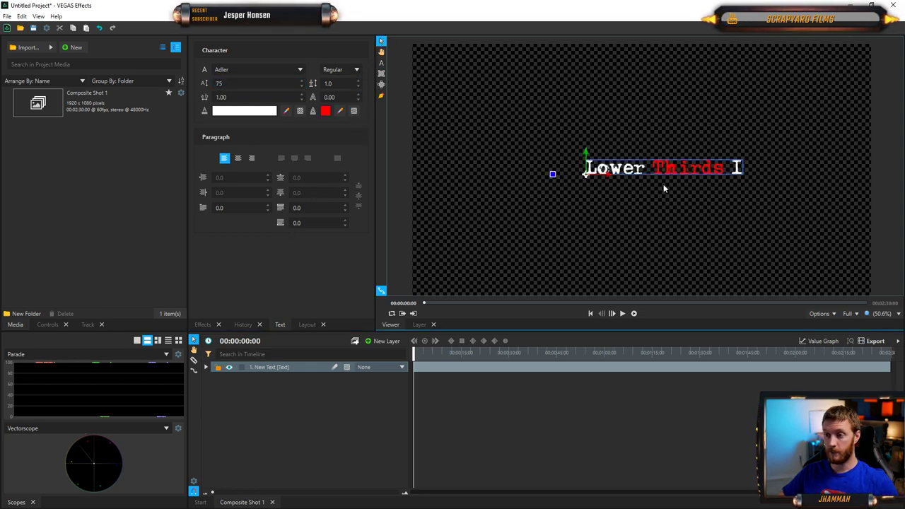
pyautogui.moveTo(692, 170); pyautogui.dragTo(657, 173)
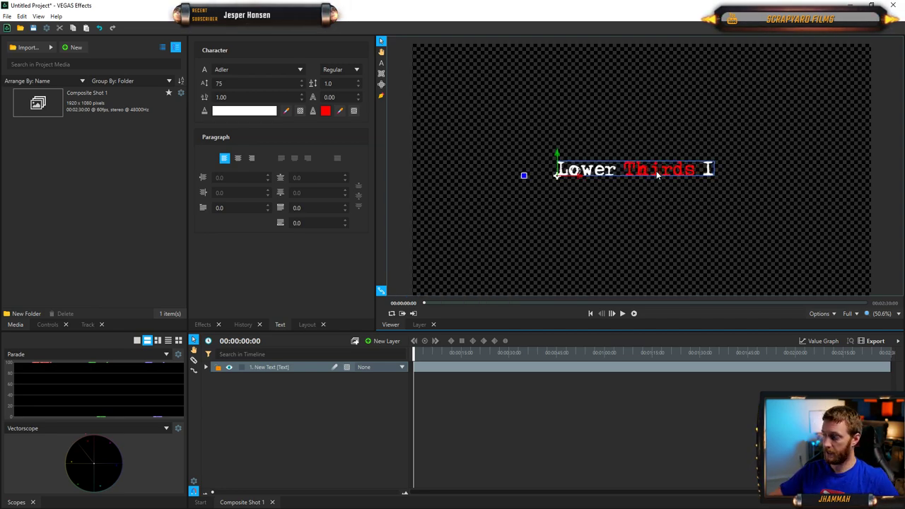
pyautogui.moveTo(657, 175)
pyautogui.mouseDown()
pyautogui.moveTo(651, 186)
pyautogui.moveTo(660, 171)
pyautogui.mouseUp()
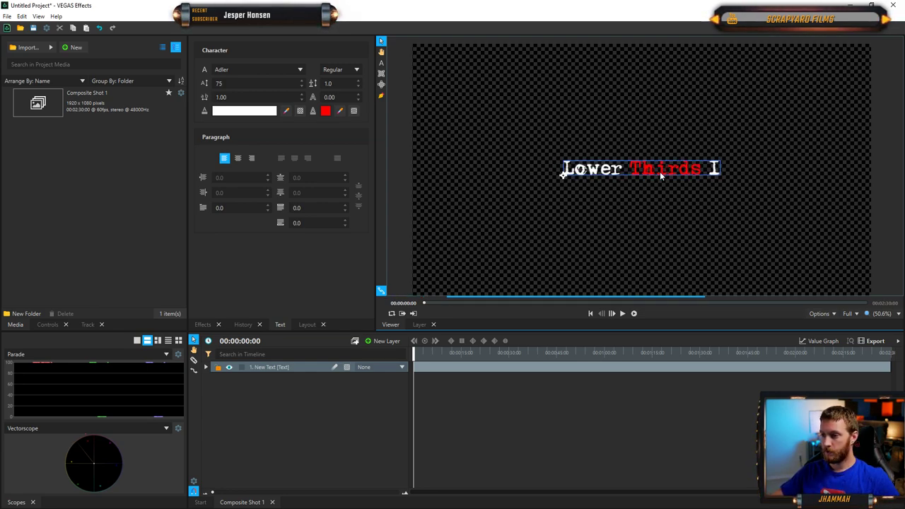
# - Turn off the transparent checkerboard preview and nudge the "Lower Thirds 1" text slightly down and to the right
pyautogui.click(832, 314)
pyautogui.click(828, 366)
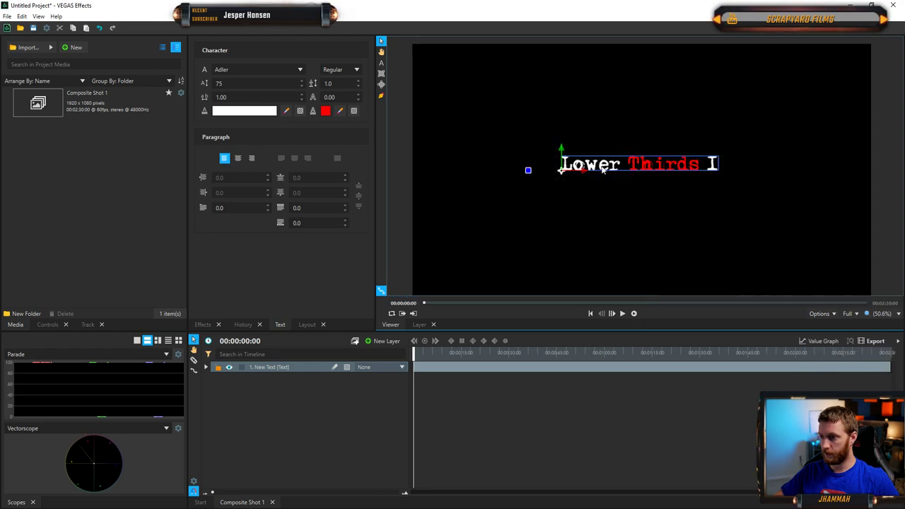
pyautogui.moveTo(640, 170); pyautogui.dragTo(645, 171)
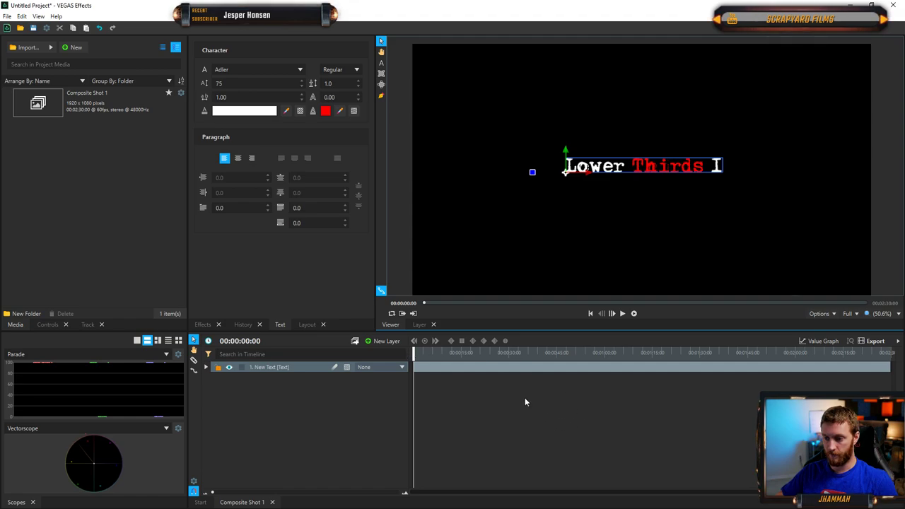
# - Try trimming the end of the text layer and shifting it along the timeline, and undo both edits
pyautogui.moveTo(889, 367); pyautogui.dragTo(698, 372)
pyautogui.moveTo(627, 372); pyautogui.dragTo(649, 374)
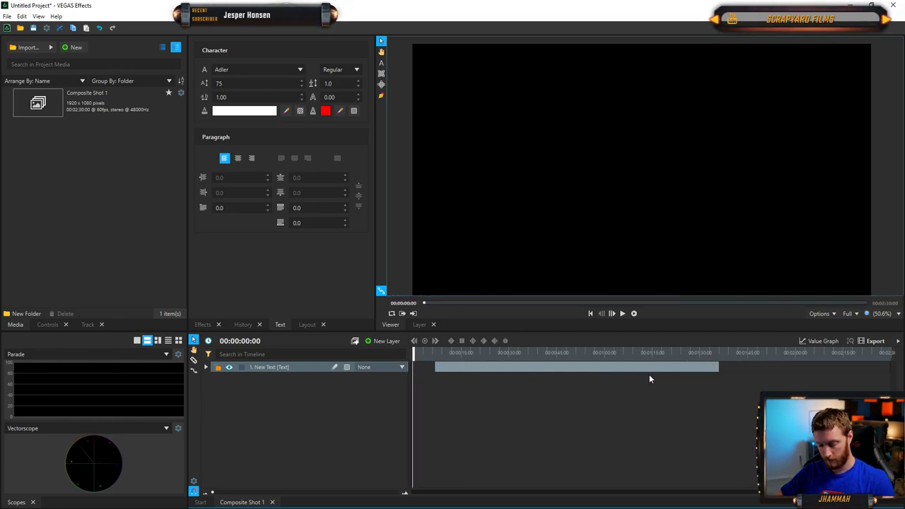
pyautogui.hotkey('ctrl', 'z')
pyautogui.hotkey('ctrl', 'z')
pyautogui.click(297, 409)
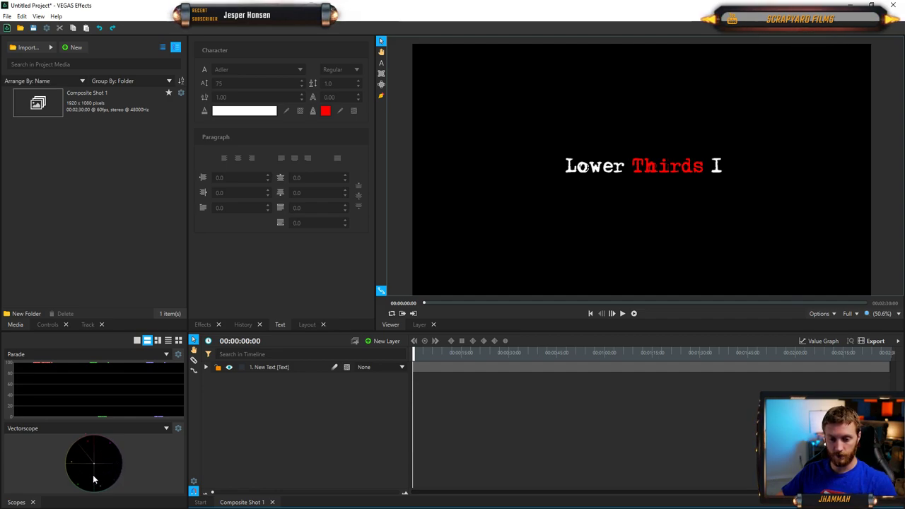
# - Switch the Parade scope to Waveform and review its settings without changing them
pyautogui.click(167, 355)
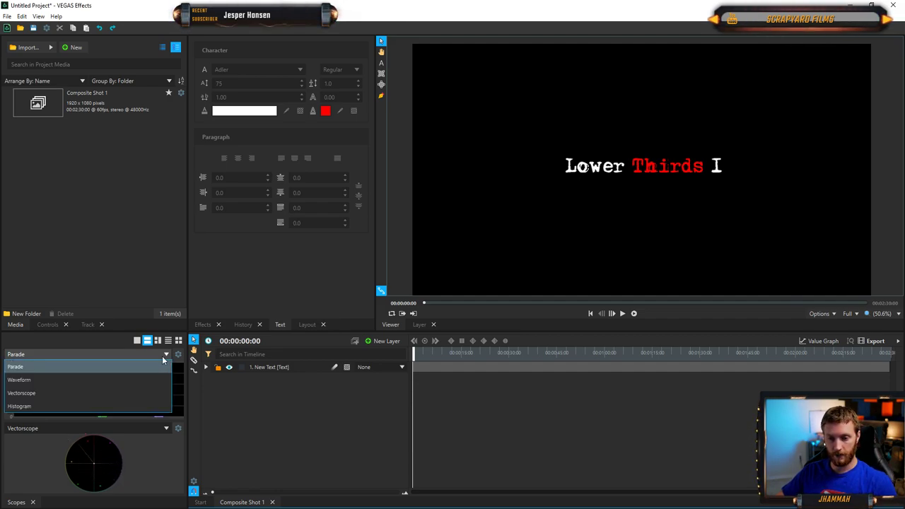
pyautogui.click(91, 367)
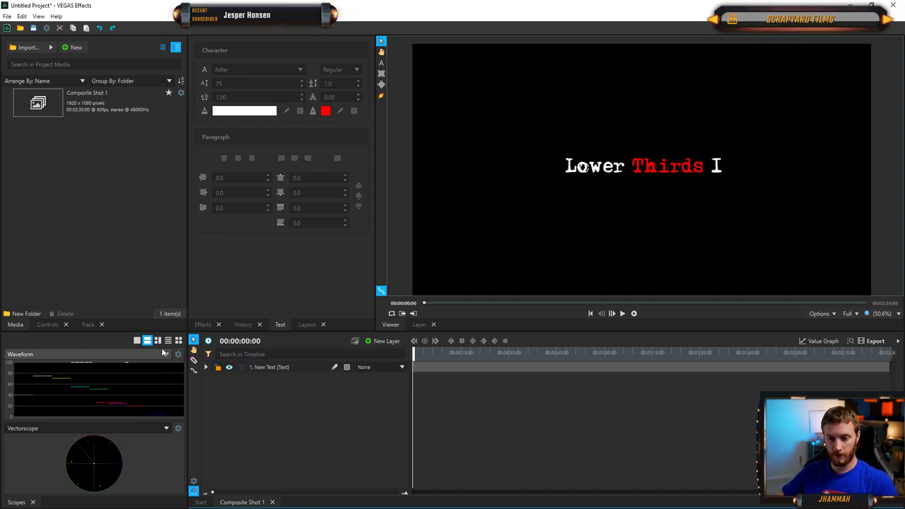
pyautogui.click(38, 16)
pyautogui.click(39, 15)
pyautogui.click(178, 357)
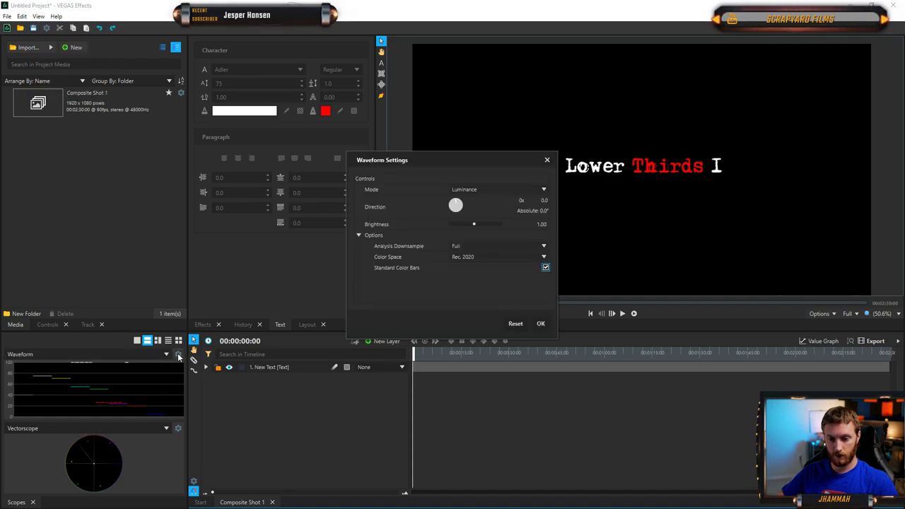
pyautogui.click(539, 321)
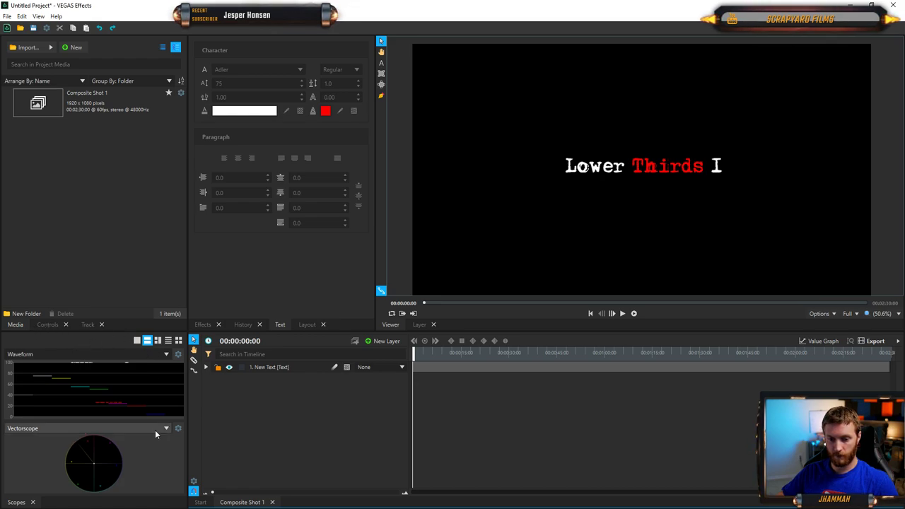
# - Close the Scopes panel and narrow the media area to widen the timeline and viewer
pyautogui.click(33, 502)
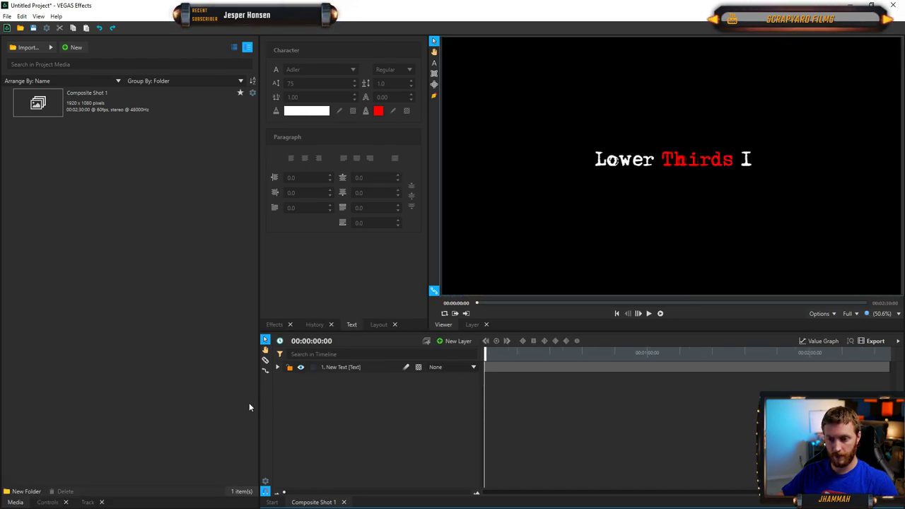
pyautogui.moveTo(259, 250); pyautogui.dragTo(174, 249)
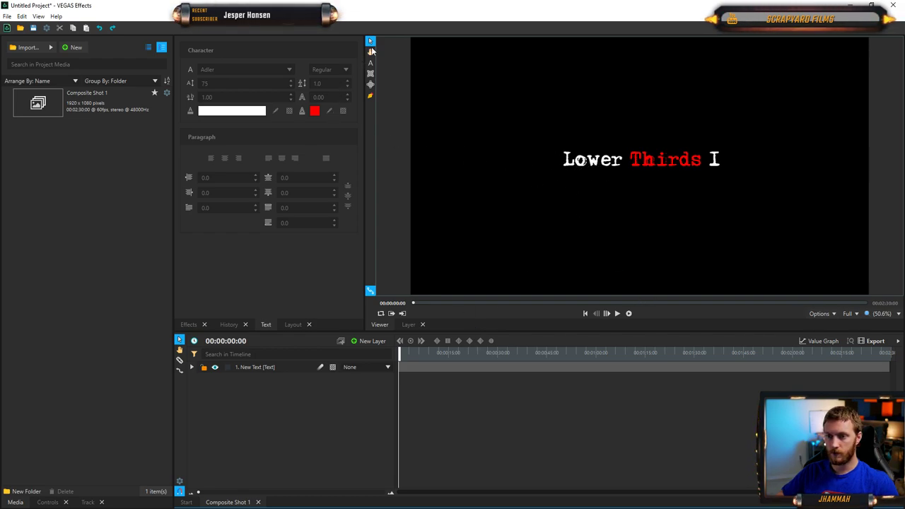
# - Expand the text layer's Transform properties, and look through its Material settings before collapsing them
pyautogui.click(461, 367)
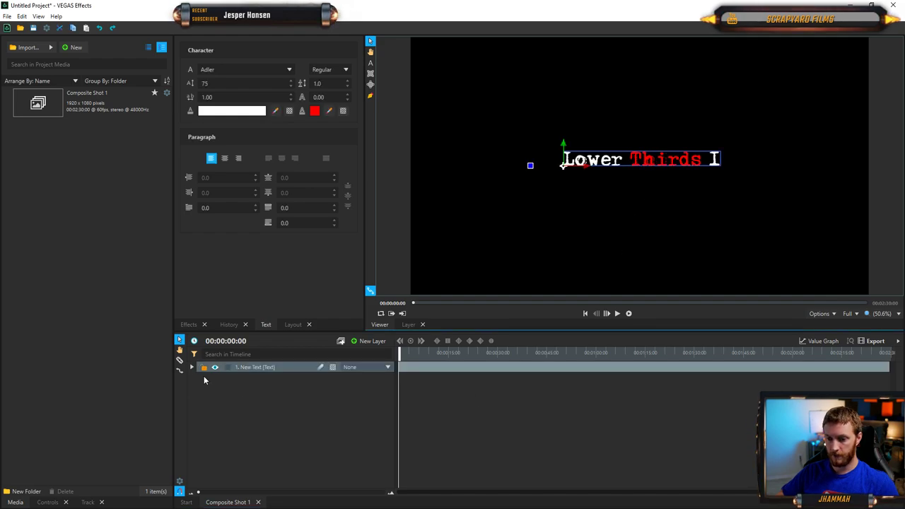
pyautogui.click(191, 368)
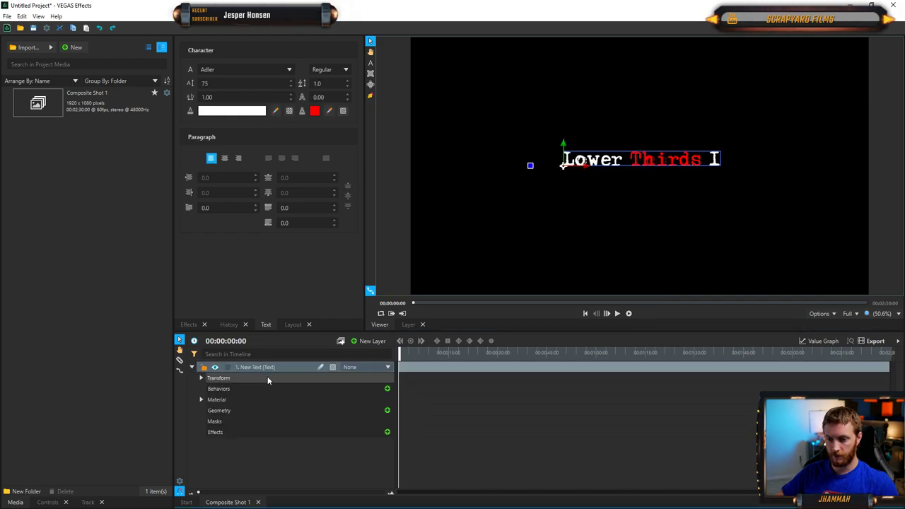
pyautogui.click(201, 379)
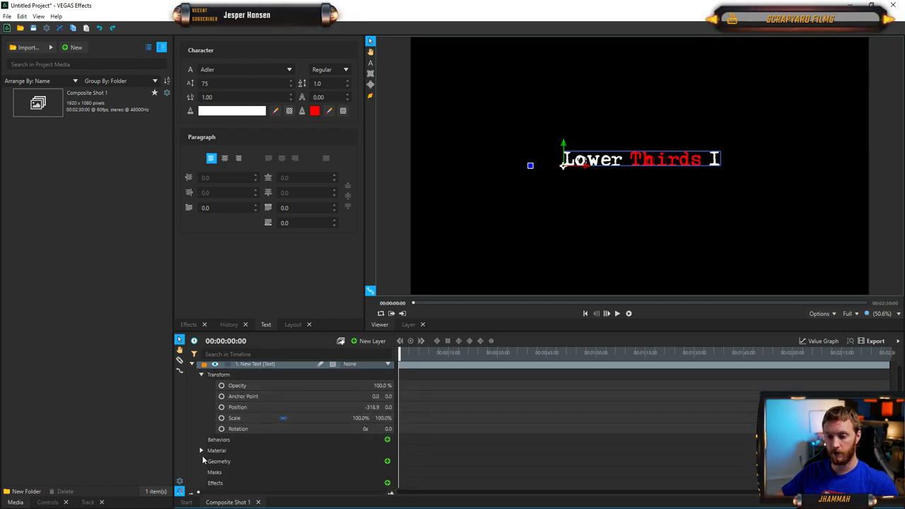
pyautogui.click(201, 453)
pyautogui.scroll(-4, 293, 425)
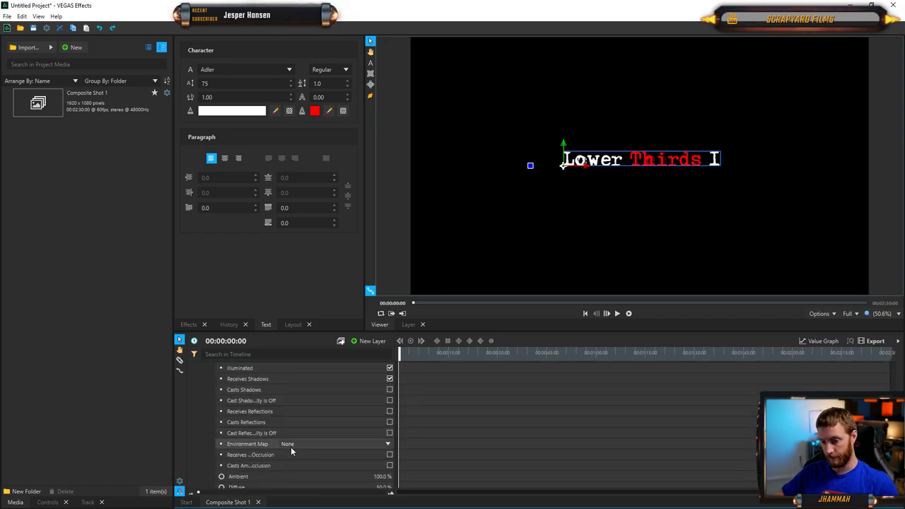
pyautogui.scroll(2, 290, 448)
pyautogui.click(202, 420)
pyautogui.scroll(2, 213, 411)
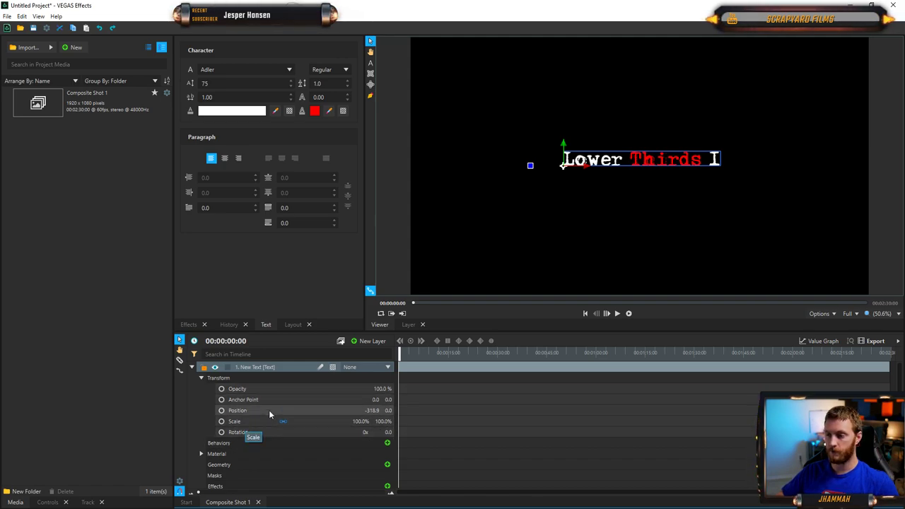
# - Nudge the text slightly down and to the right, and shorten the work area to about the first 11 seconds
pyautogui.moveTo(669, 166)
pyautogui.mouseDown()
pyautogui.moveTo(665, 174)
pyautogui.moveTo(679, 166)
pyautogui.moveTo(676, 174)
pyautogui.mouseUp()
pyautogui.moveTo(400, 352)
pyautogui.mouseDown()
pyautogui.moveTo(725, 348)
pyautogui.moveTo(400, 353)
pyautogui.mouseUp()
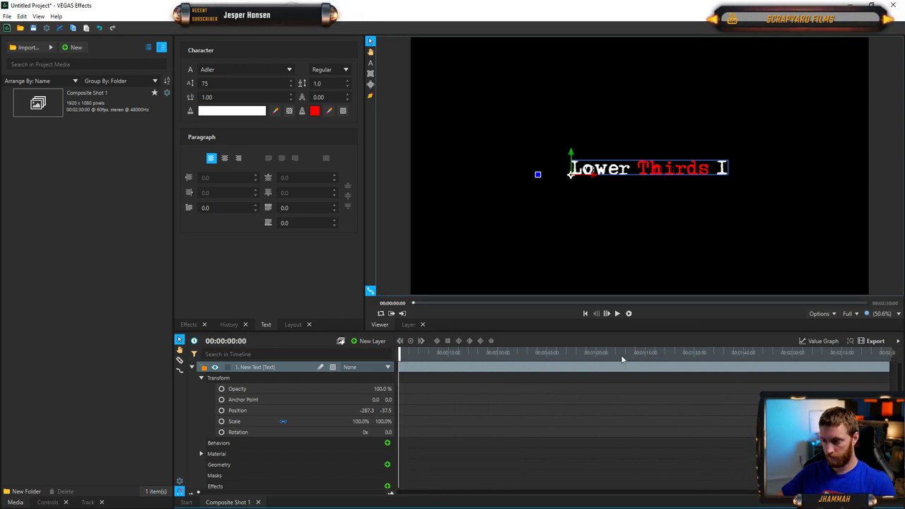
pyautogui.moveTo(400, 352)
pyautogui.mouseDown()
pyautogui.moveTo(433, 353)
pyautogui.moveTo(411, 353)
pyautogui.mouseUp()
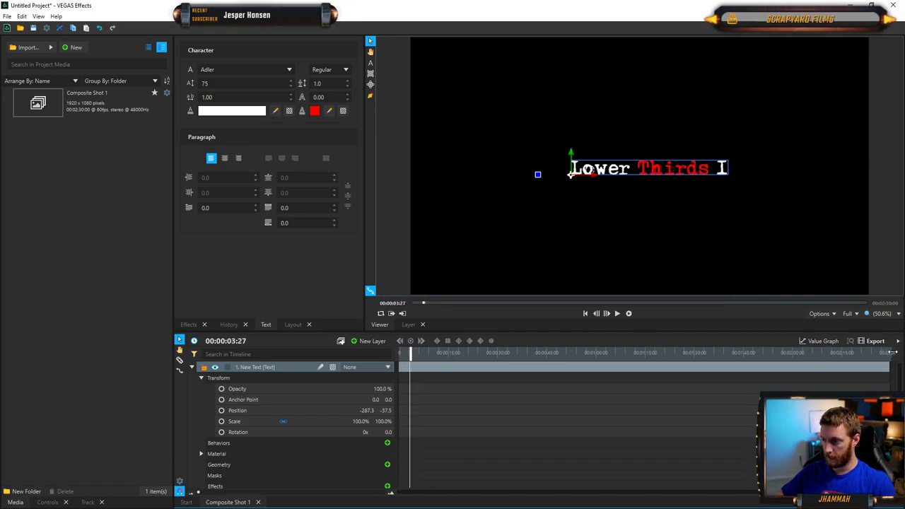
pyautogui.moveTo(892, 352); pyautogui.dragTo(435, 353)
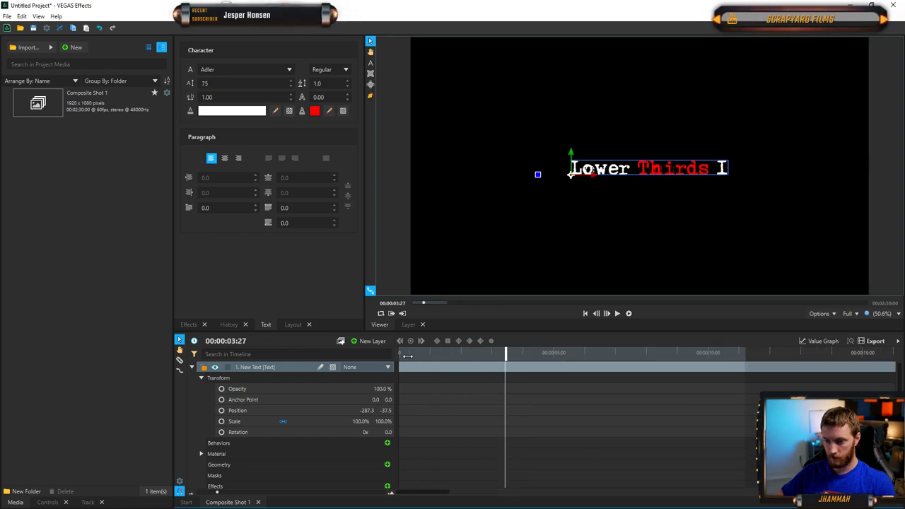
# - At 00:00:01:00, move the text to about -322.8, -27.6 and enable Position keyframing there
pyautogui.moveTo(505, 353); pyautogui.dragTo(430, 357)
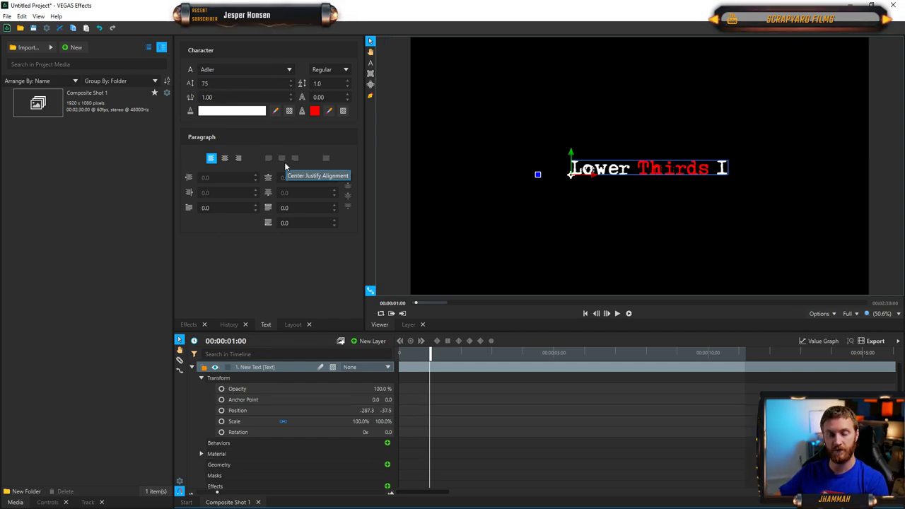
pyautogui.moveTo(658, 175)
pyautogui.mouseDown()
pyautogui.moveTo(662, 166)
pyautogui.moveTo(646, 170)
pyautogui.mouseUp()
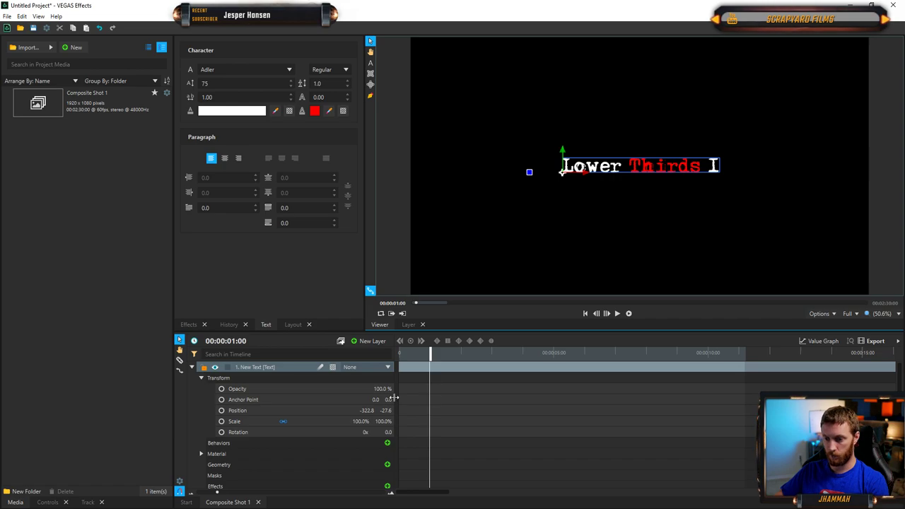
pyautogui.click(221, 411)
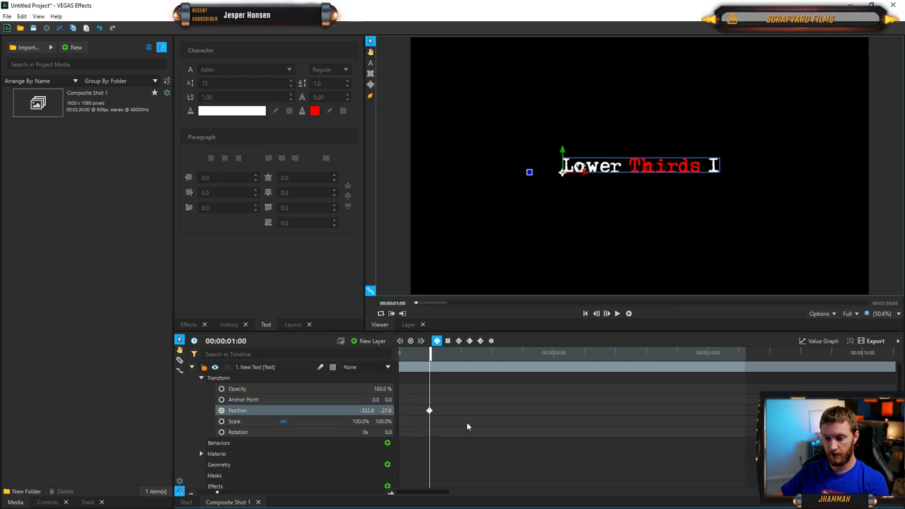
# - At 00:00:00:00, move the text horizontally out of the frame to about -1778.1, -27.6, and scrub through the slide-in
pyautogui.moveTo(432, 358); pyautogui.dragTo(401, 354)
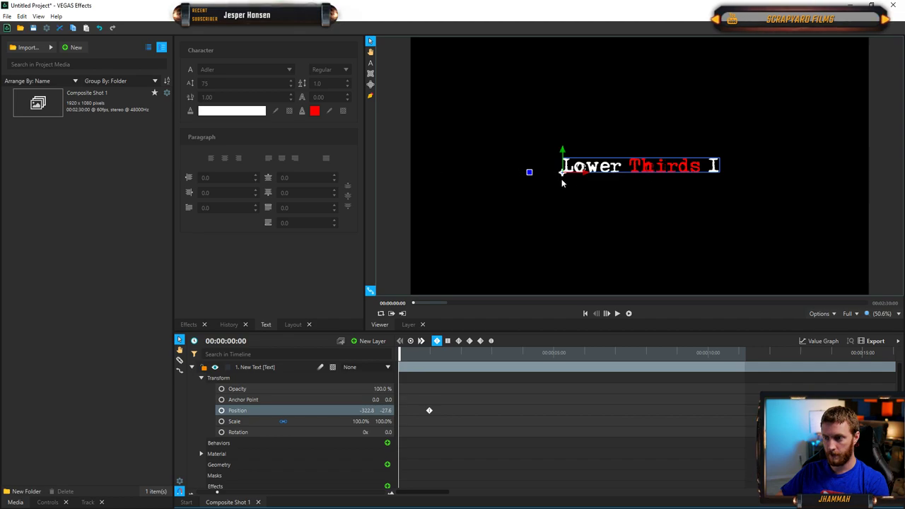
pyautogui.moveTo(587, 175); pyautogui.dragTo(239, 176)
pyautogui.moveTo(421, 353)
pyautogui.mouseDown()
pyautogui.moveTo(437, 352)
pyautogui.moveTo(400, 352)
pyautogui.moveTo(437, 351)
pyautogui.mouseUp()
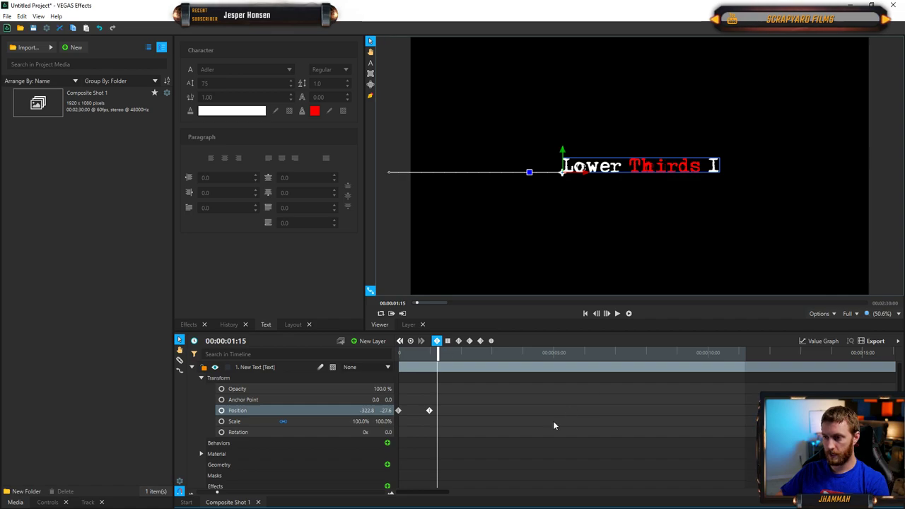
pyautogui.moveTo(440, 353); pyautogui.dragTo(429, 356)
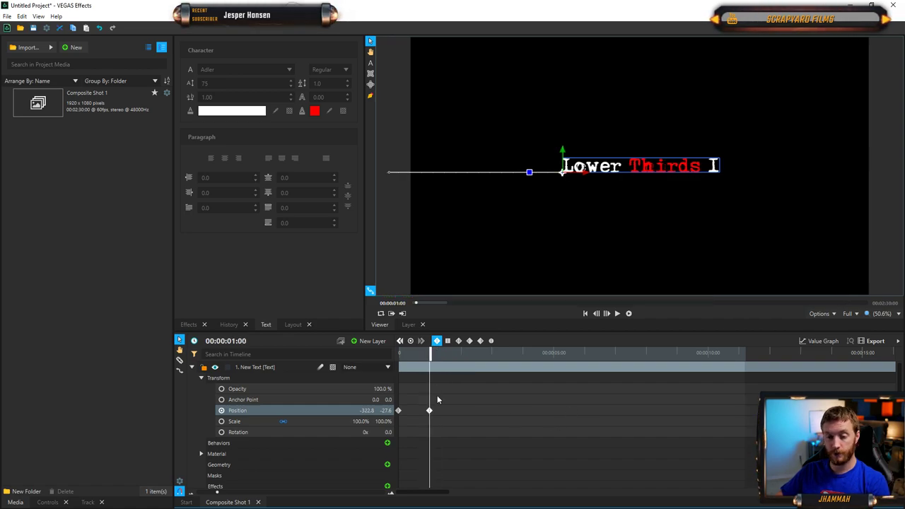
# - Enable motion blur on the text layer, comparing it on and off at 00:00:00:30
pyautogui.moveTo(429, 357); pyautogui.dragTo(415, 359)
pyautogui.click(322, 367)
pyautogui.click(320, 367)
pyautogui.click(321, 368)
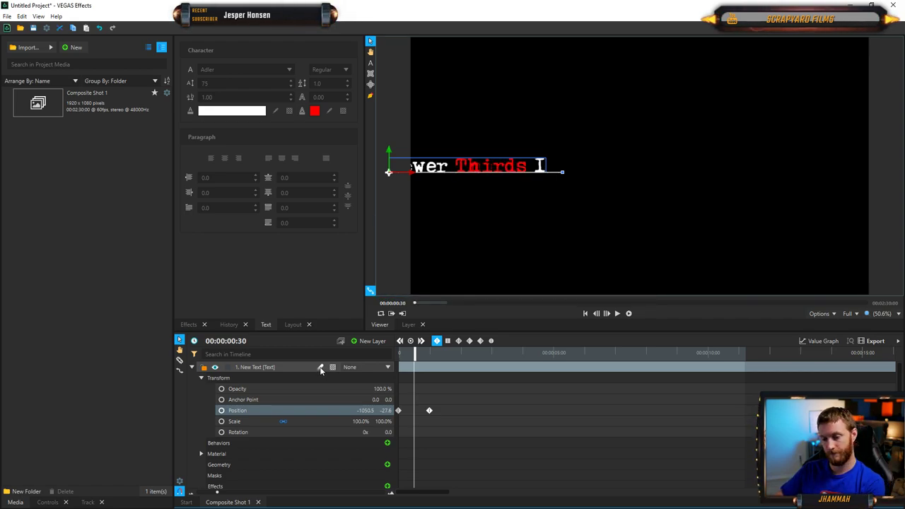
pyautogui.click(320, 367)
pyautogui.click(320, 367)
pyautogui.click(321, 368)
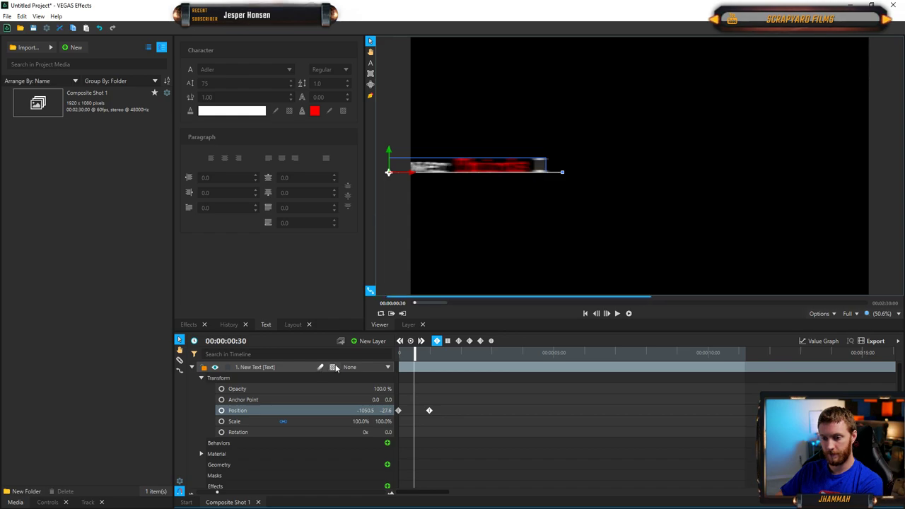
# - Play the slide-in and scrub back to mid-motion to compare the blur during playback and when paused
pyautogui.press('space')
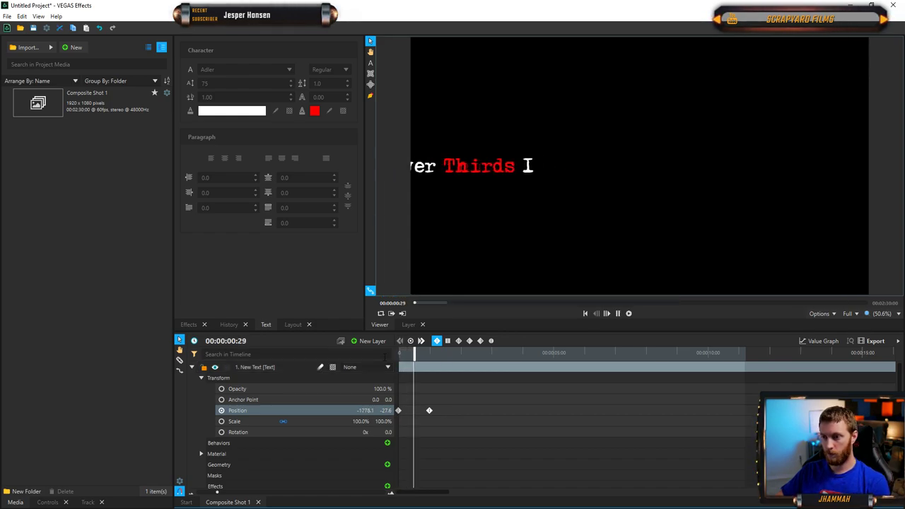
pyautogui.press('space')
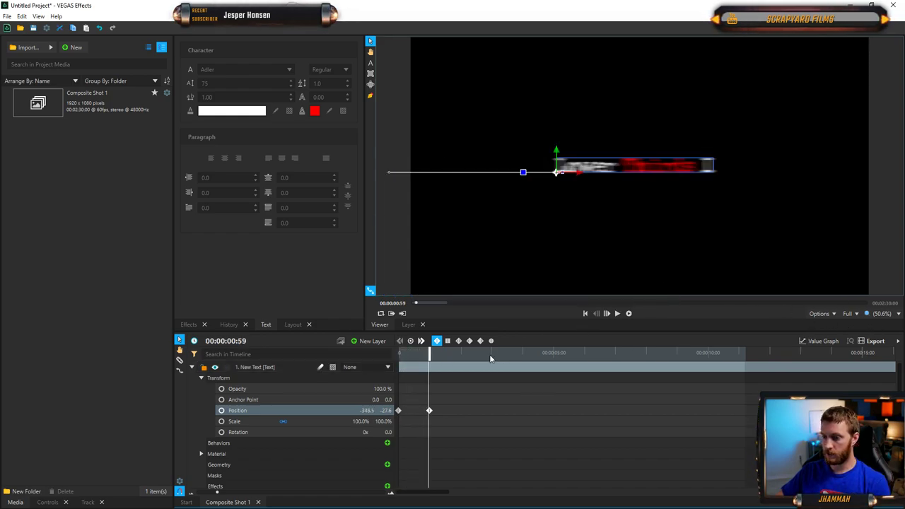
pyautogui.moveTo(425, 355)
pyautogui.mouseDown()
pyautogui.moveTo(403, 356)
pyautogui.moveTo(415, 356)
pyautogui.mouseUp()
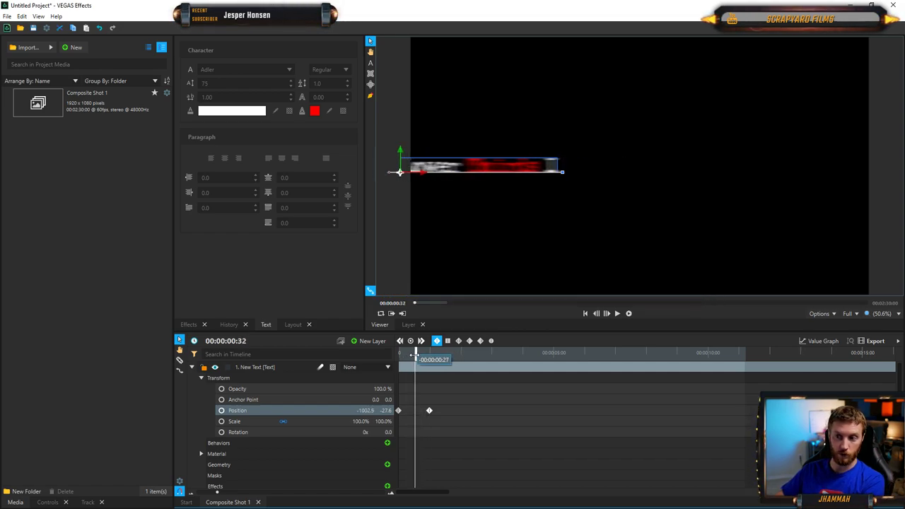
# - Set the viewer's playback quality to Final, keeping the resolution at Full
pyautogui.click(832, 316)
pyautogui.click(848, 314)
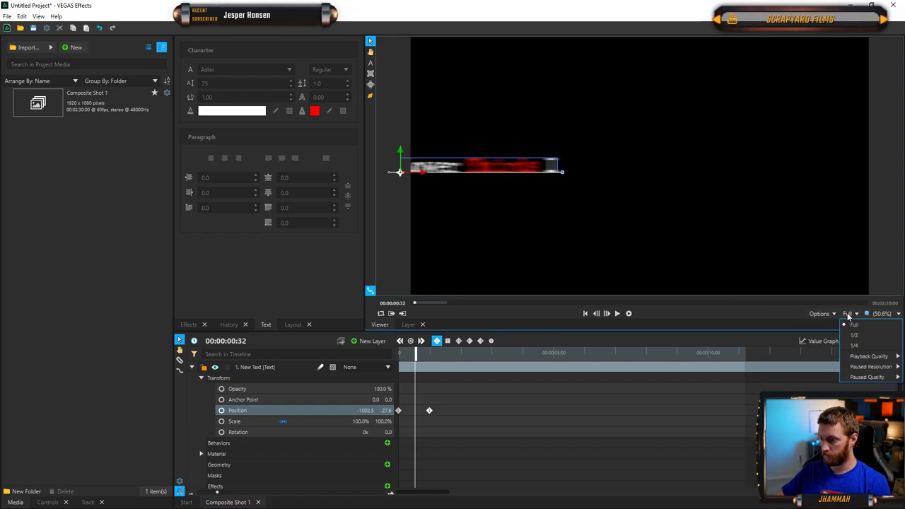
pyautogui.moveTo(856, 356)
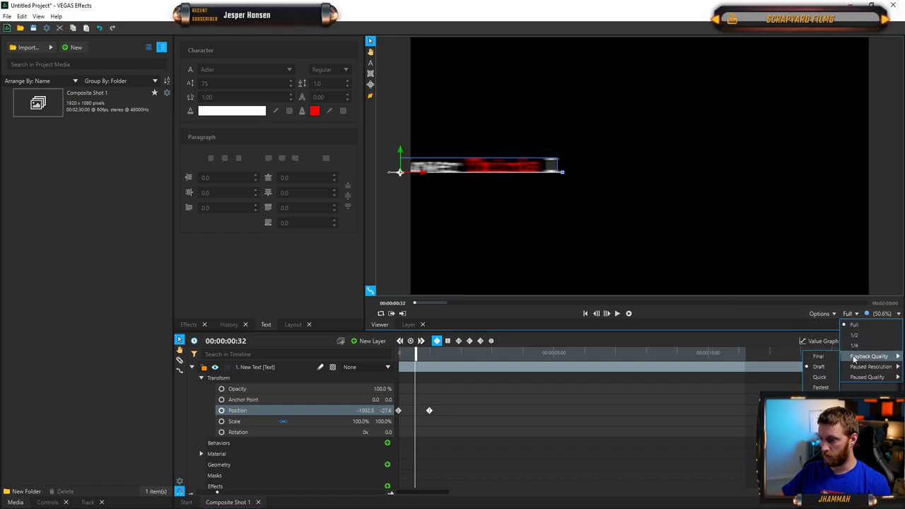
pyautogui.click(820, 357)
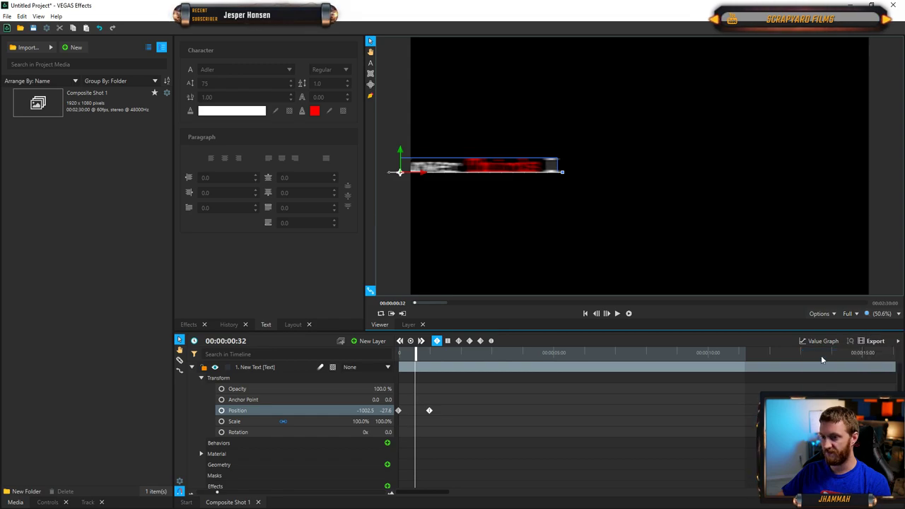
pyautogui.click(849, 314)
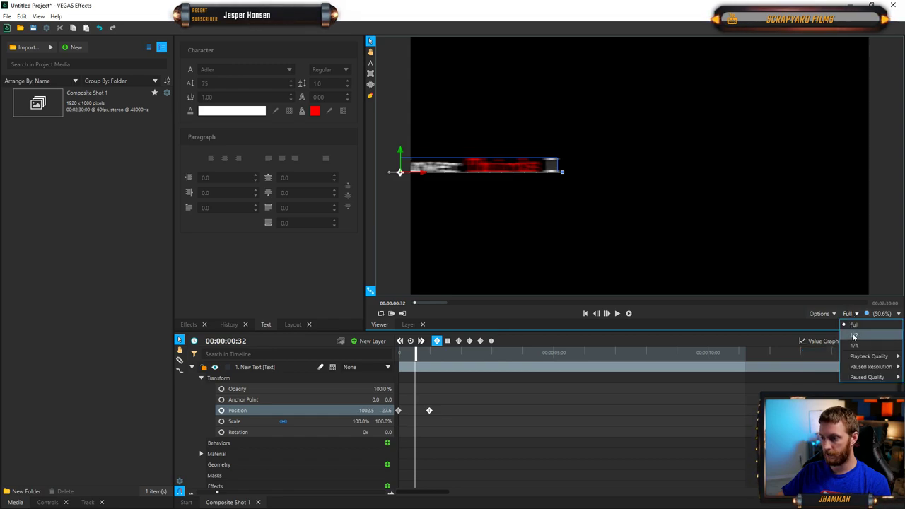
pyautogui.click(416, 357)
# - Play the slide-in animation from the start to check its motion blur at the new playback quality
pyautogui.moveTo(417, 357); pyautogui.dragTo(396, 358)
pyautogui.press('space')
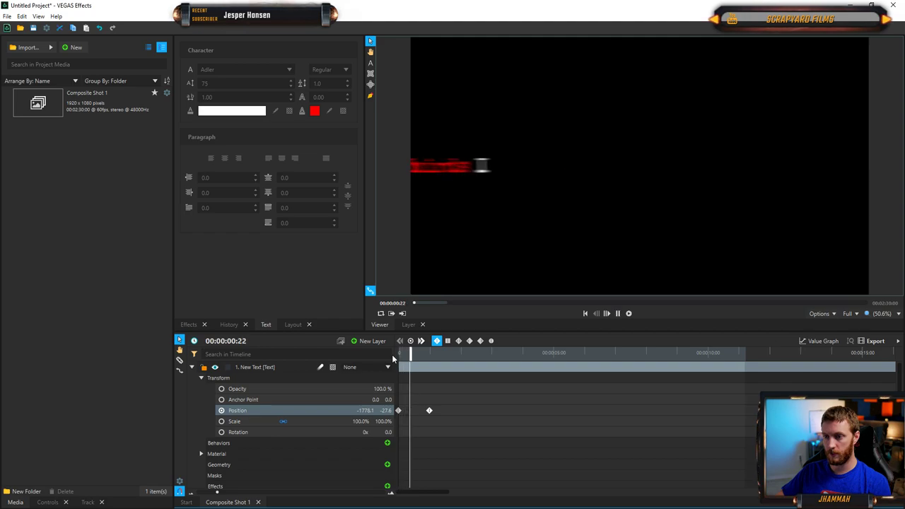
pyautogui.press('space')
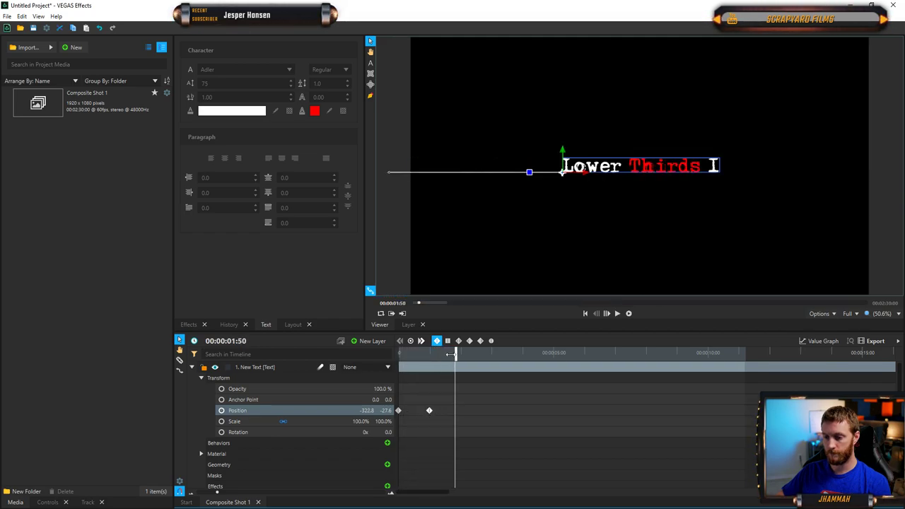
# - Speed up the slide-in by moving the ending Position keyframe to about 00:00:00:45, and scrub around it to check
pyautogui.moveTo(451, 354); pyautogui.dragTo(422, 358)
pyautogui.press('space')
pyautogui.press('space')
pyautogui.moveTo(429, 410); pyautogui.dragTo(422, 411)
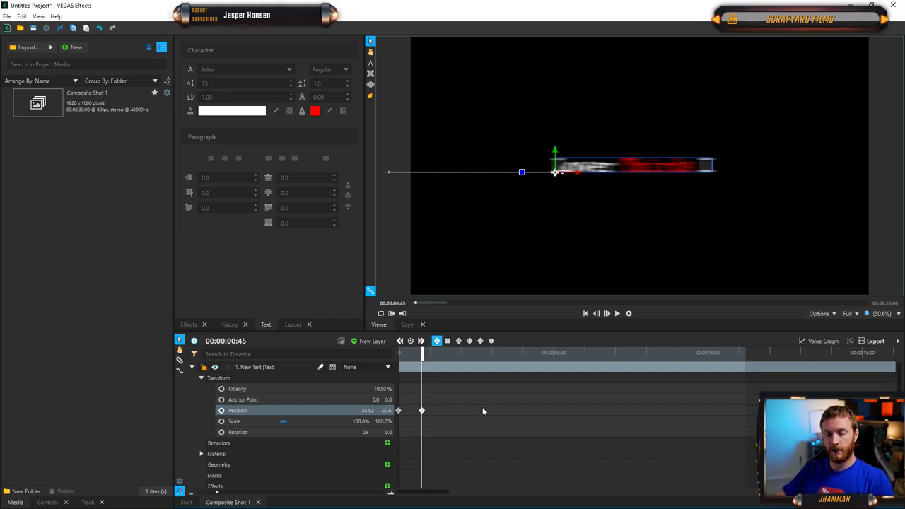
pyautogui.rightClick(422, 411)
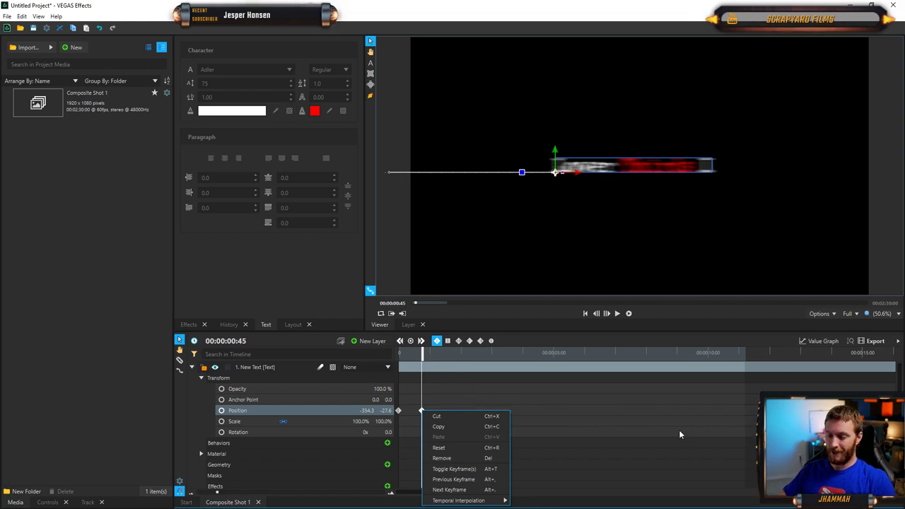
pyautogui.click(421, 357)
pyautogui.moveTo(421, 358)
pyautogui.mouseDown()
pyautogui.moveTo(448, 360)
pyautogui.moveTo(425, 362)
pyautogui.mouseUp()
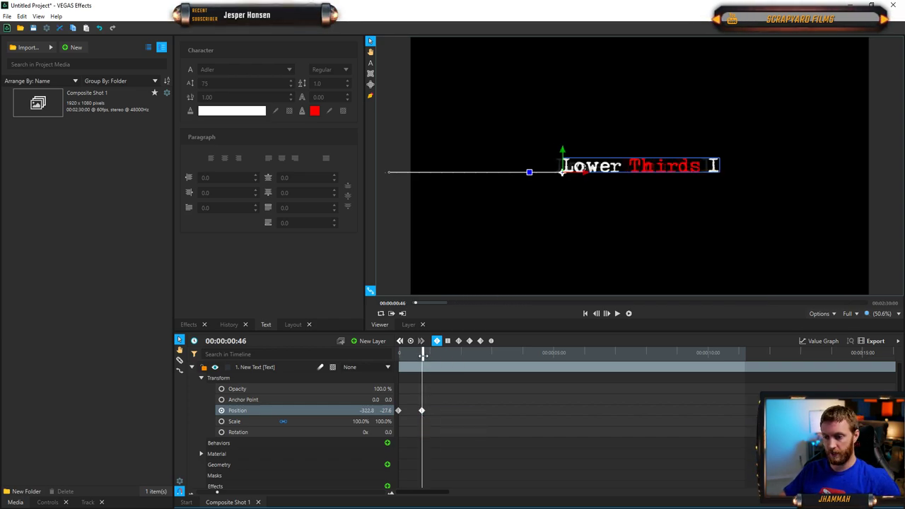
# - Preview the slide-in and shorten it further by moving the ending Position keyframe to about 00:00:00:29
pyautogui.press('Home')
pyautogui.press('space')
pyautogui.click(439, 359)
pyautogui.moveTo(422, 410); pyautogui.dragTo(416, 410)
pyautogui.moveTo(438, 354); pyautogui.dragTo(413, 359)
pyautogui.moveTo(418, 411); pyautogui.dragTo(413, 411)
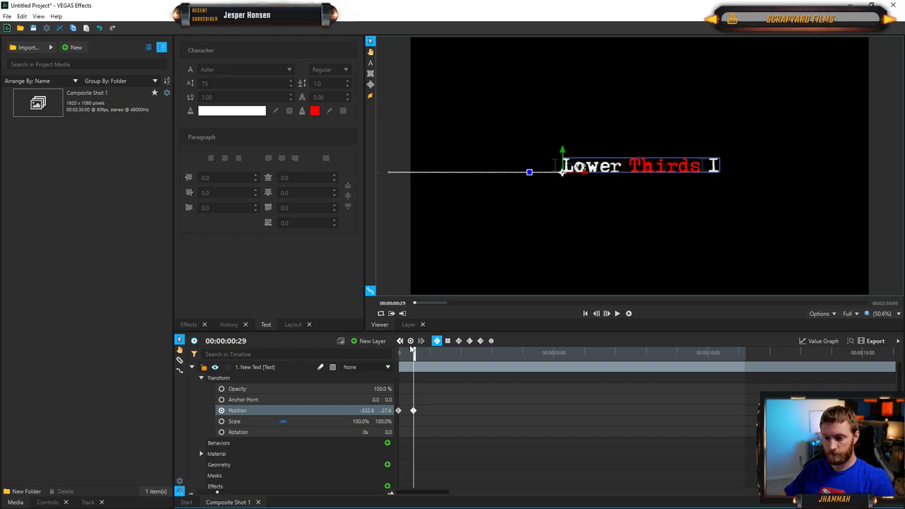
pyautogui.moveTo(416, 353); pyautogui.dragTo(340, 358)
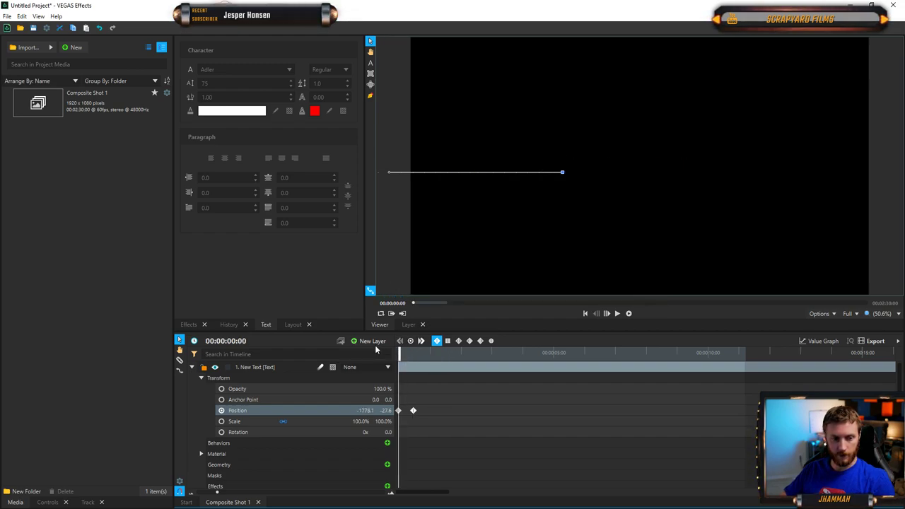
pyautogui.moveTo(450, 368); pyautogui.dragTo(425, 359)
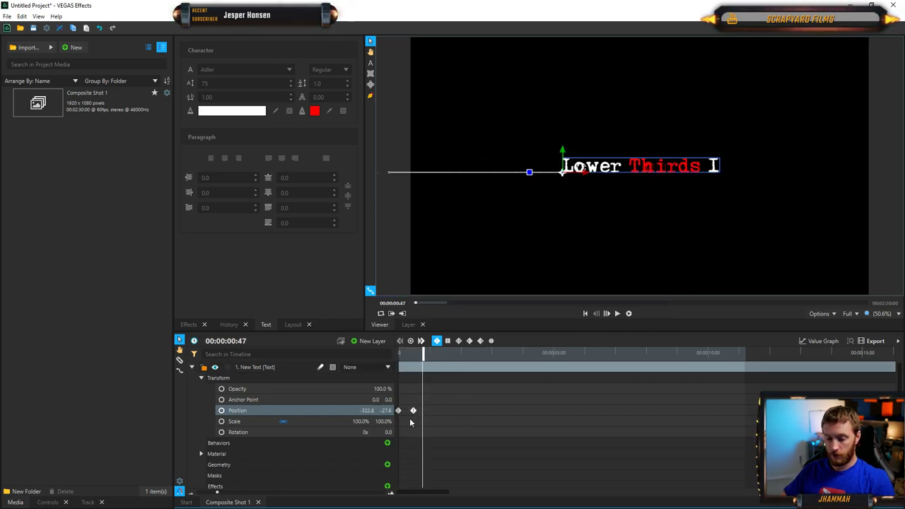
# - Show the value graph for the two Position keyframes and go to 00:00:00:15, midway through the motion
pyautogui.scroll(5, 406, 420)
pyautogui.scroll(2, 407, 423)
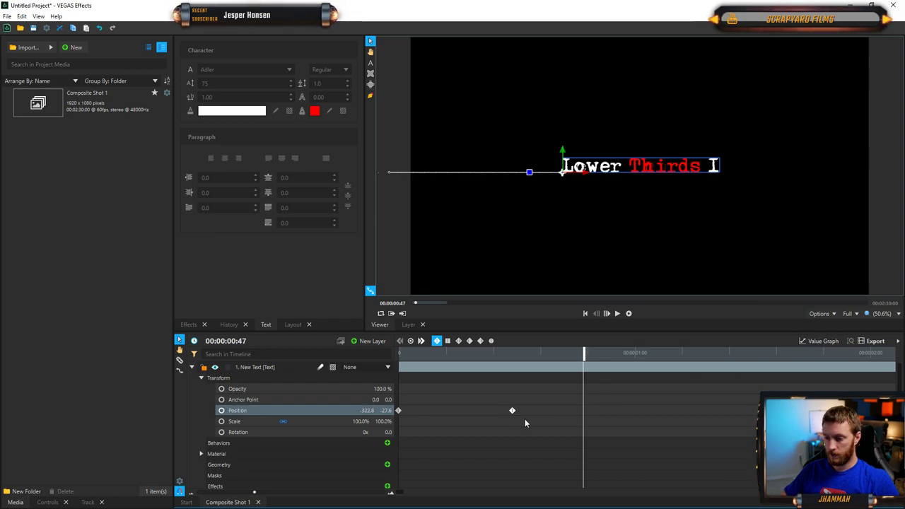
pyautogui.moveTo(513, 412)
pyautogui.moveTo(564, 422); pyautogui.dragTo(395, 401)
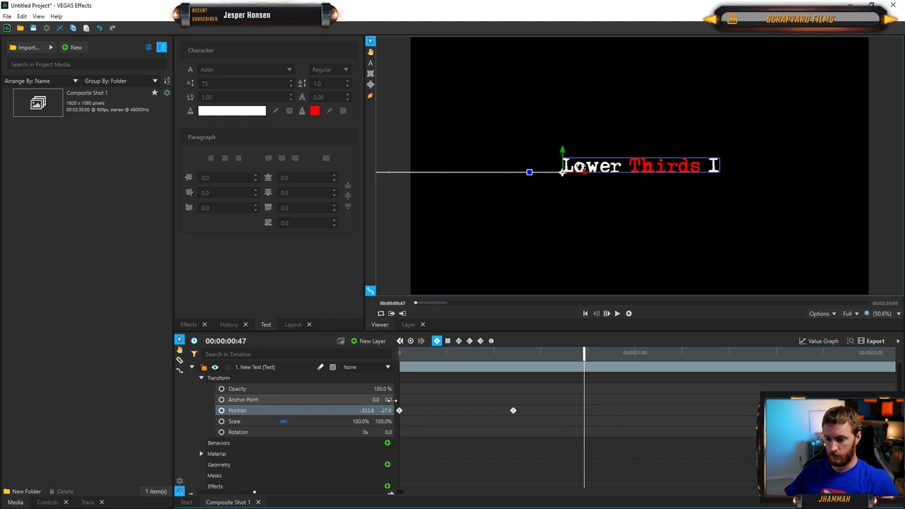
pyautogui.click(814, 339)
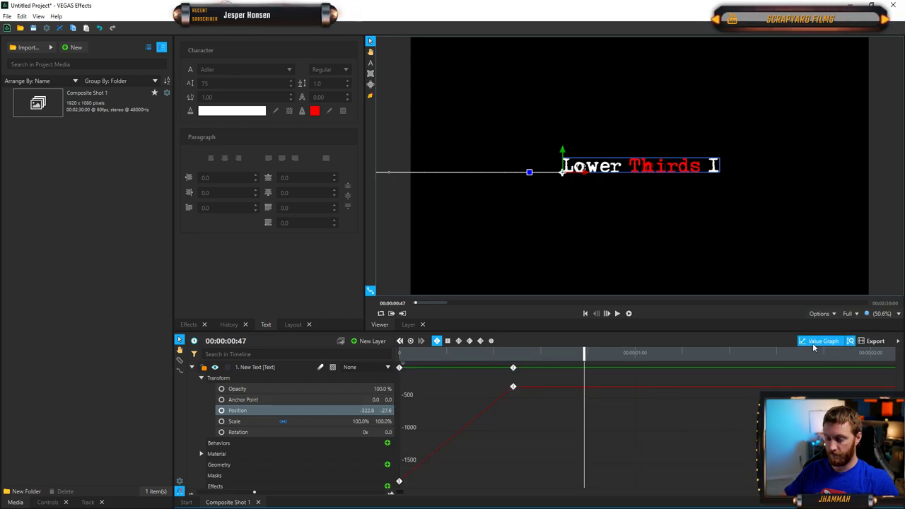
pyautogui.moveTo(585, 356); pyautogui.dragTo(458, 361)
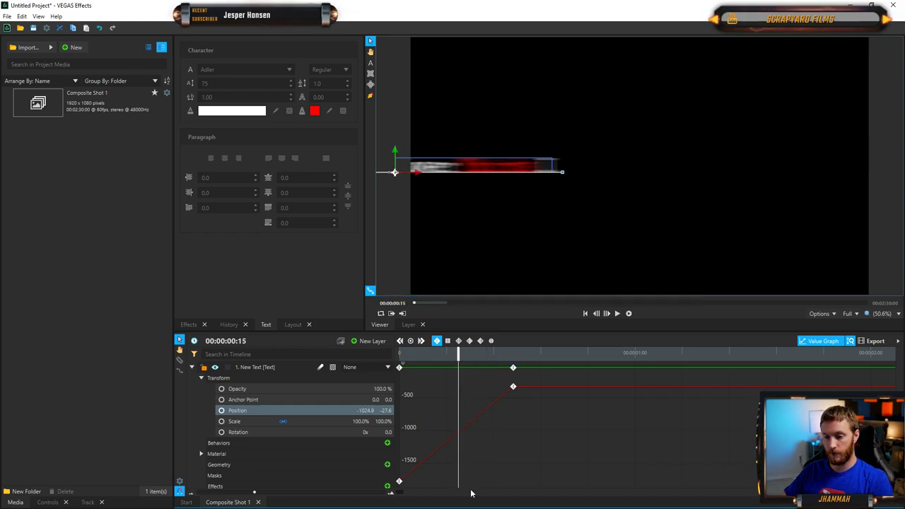
# - Set the temporal interpolation of both Position keyframes to Smooth and inspect the resulting curve at 00:00:00:14
pyautogui.click(400, 483)
pyautogui.moveTo(400, 472); pyautogui.dragTo(399, 472)
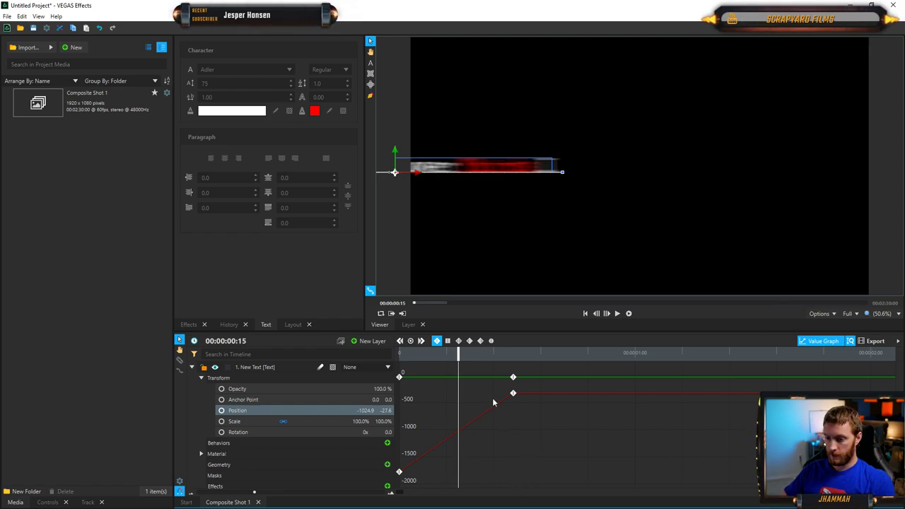
pyautogui.moveTo(527, 388); pyautogui.dragTo(399, 485)
pyautogui.rightClick(400, 474)
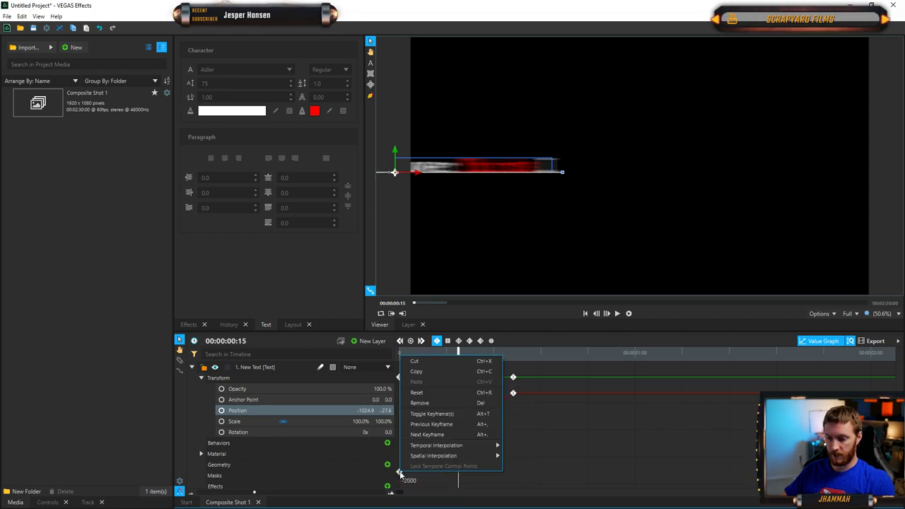
pyautogui.moveTo(471, 447)
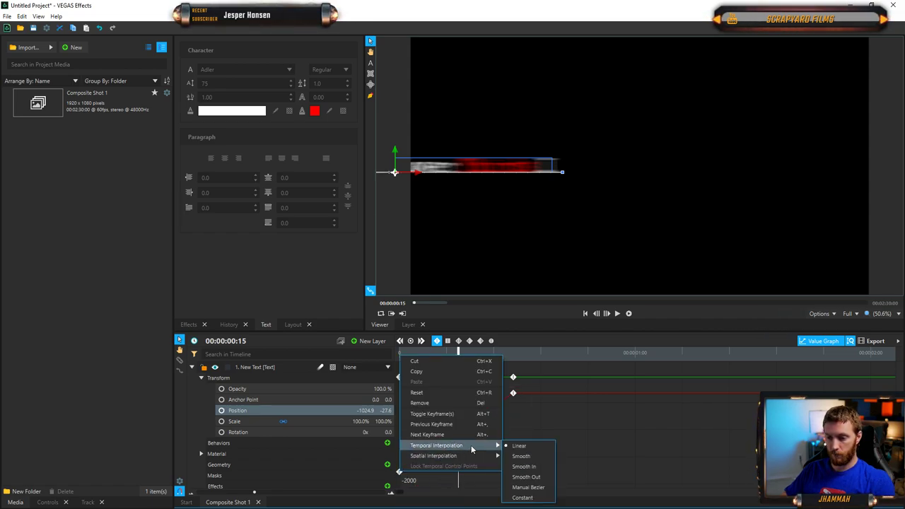
pyautogui.click(521, 457)
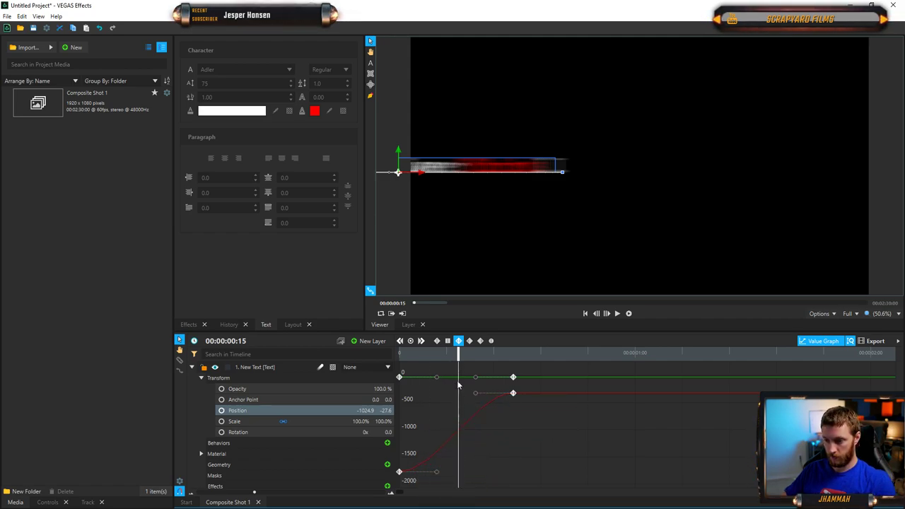
pyautogui.moveTo(460, 357); pyautogui.dragTo(455, 358)
pyautogui.scroll(2, 446, 376)
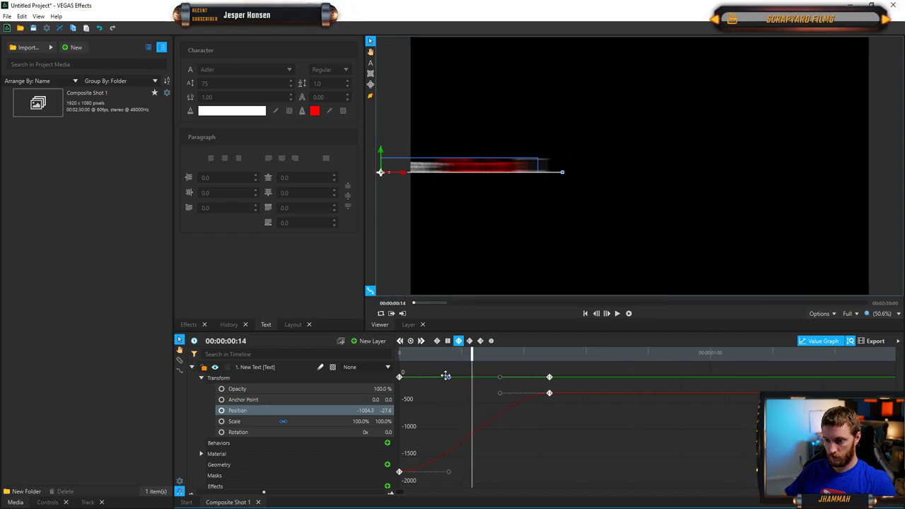
pyautogui.scroll(3, 460, 358)
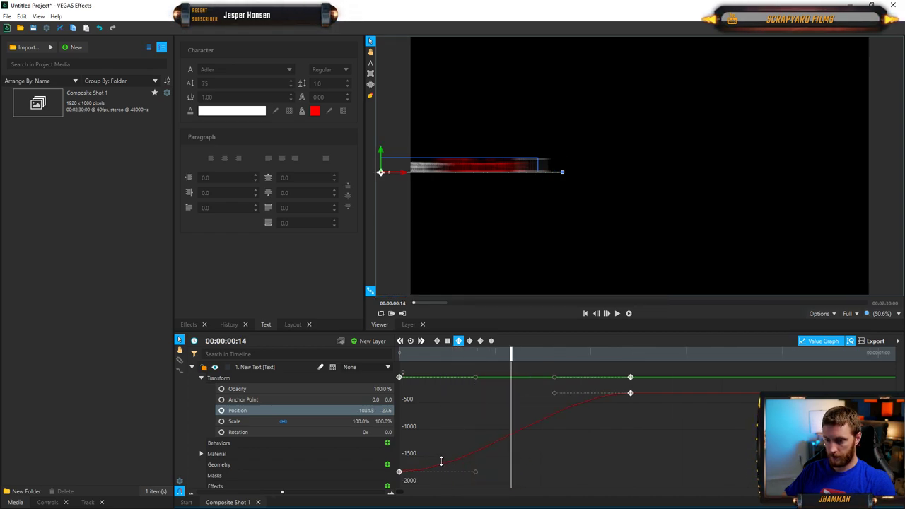
# - Try Smooth In temporal interpolation on both Position keyframes
pyautogui.rightClick(399, 472)
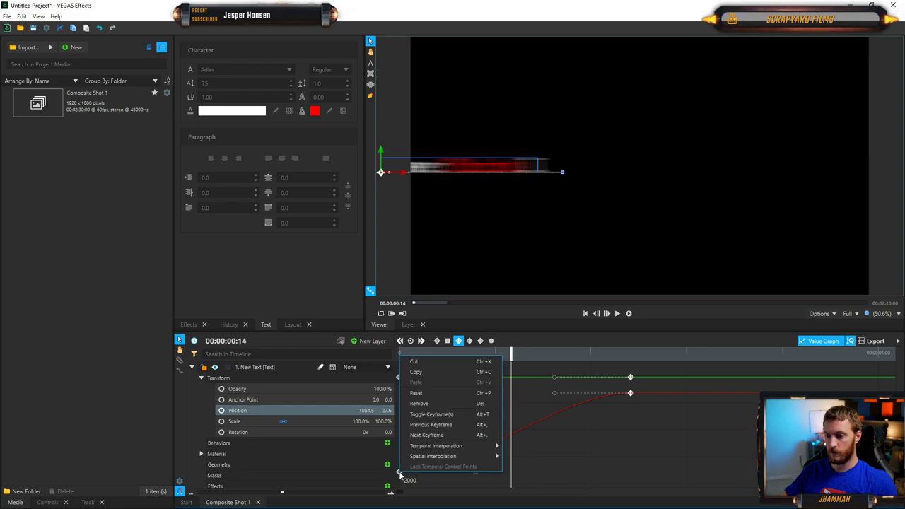
pyautogui.moveTo(479, 445)
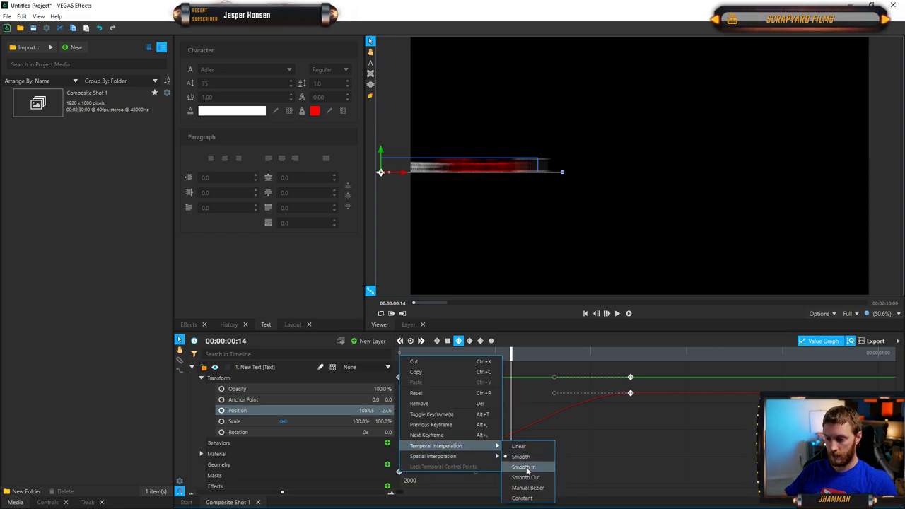
pyautogui.click(524, 467)
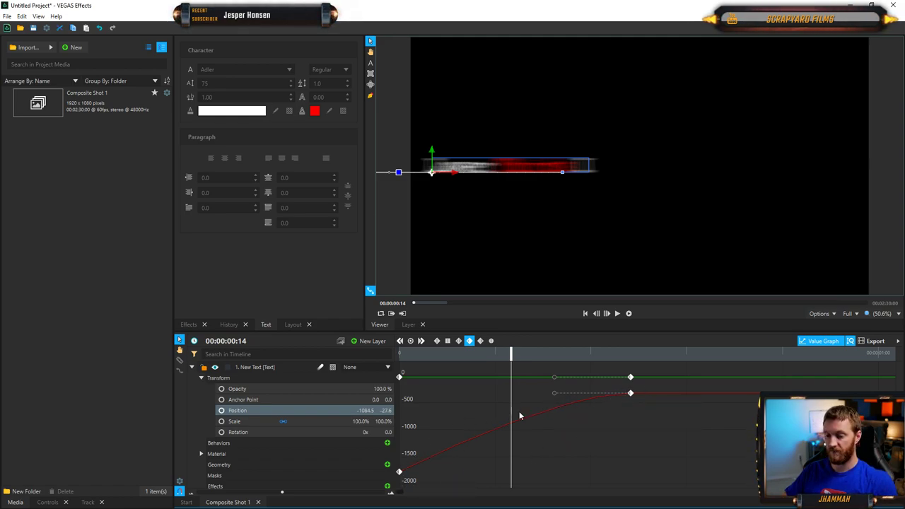
# - Set both Position keyframes to Manual Bezier and raise the first keyframe's handle so the text starts fast and eases to a stop
pyautogui.moveTo(397, 470)
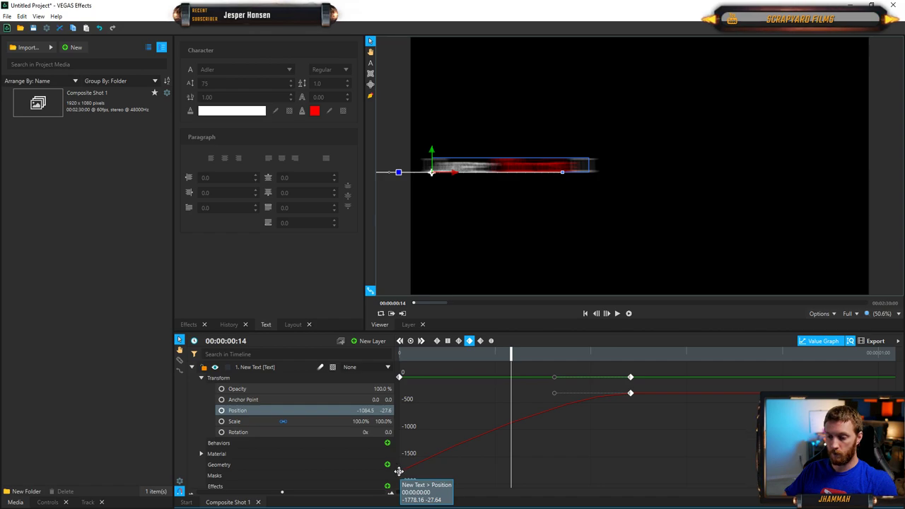
pyautogui.rightClick(400, 472)
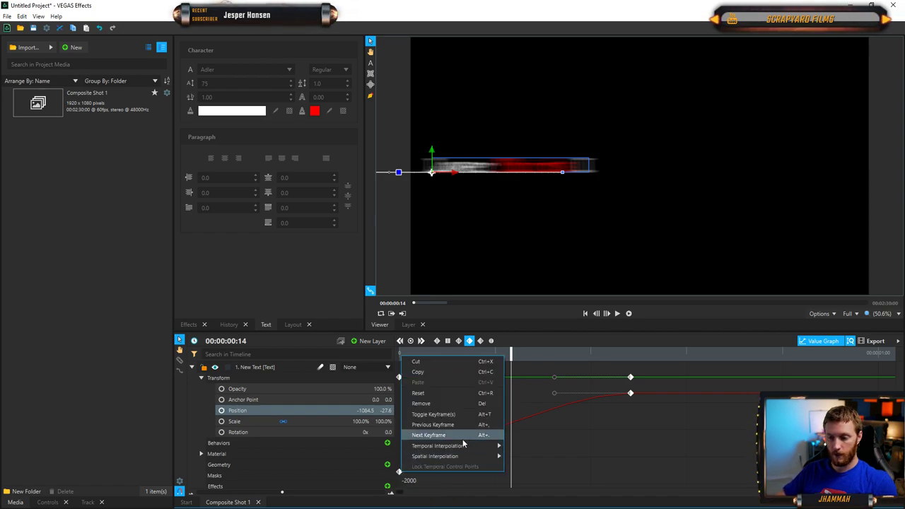
pyautogui.moveTo(478, 448)
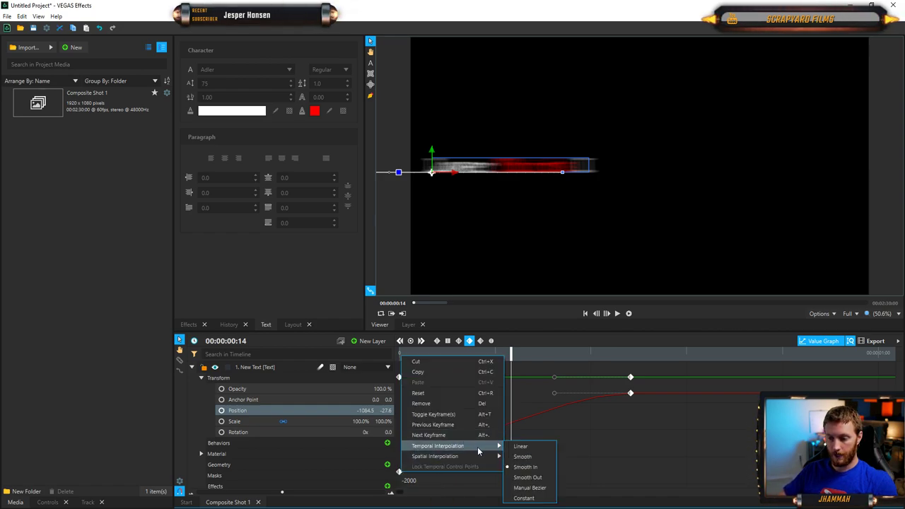
pyautogui.click(542, 488)
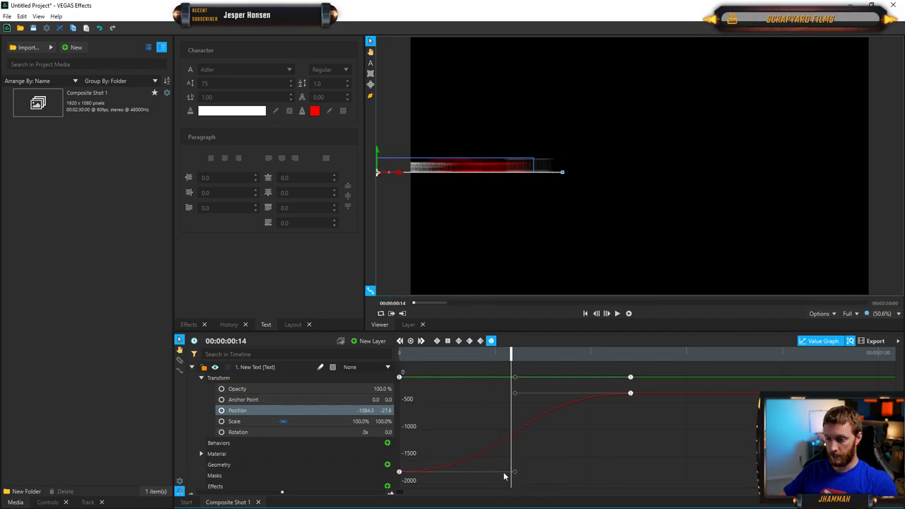
pyautogui.moveTo(516, 472); pyautogui.dragTo(483, 446)
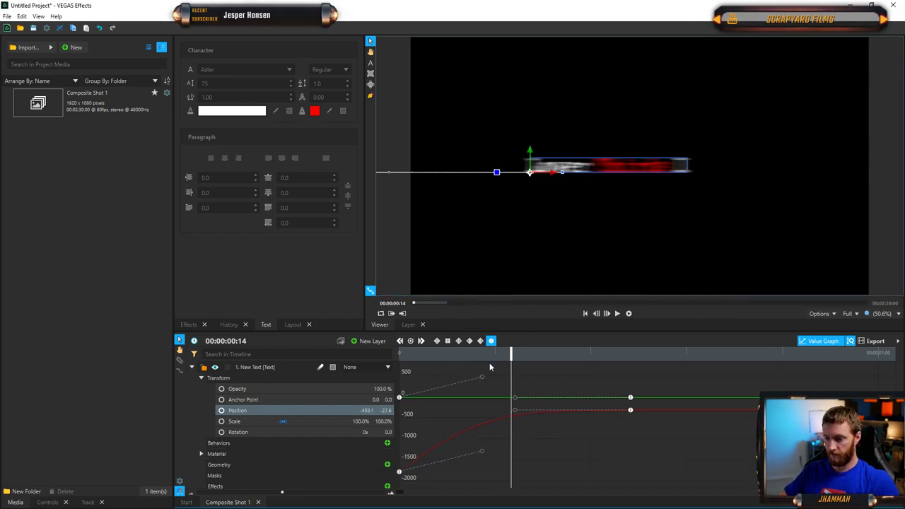
# - Play the slide-in from the start to check the new Bezier easing
pyautogui.moveTo(512, 356); pyautogui.dragTo(400, 356)
pyautogui.press('space')
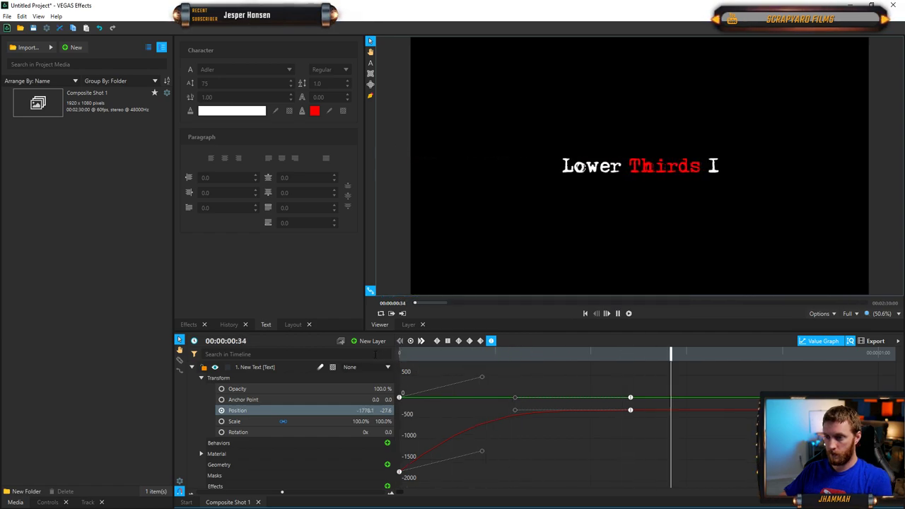
pyautogui.press('space')
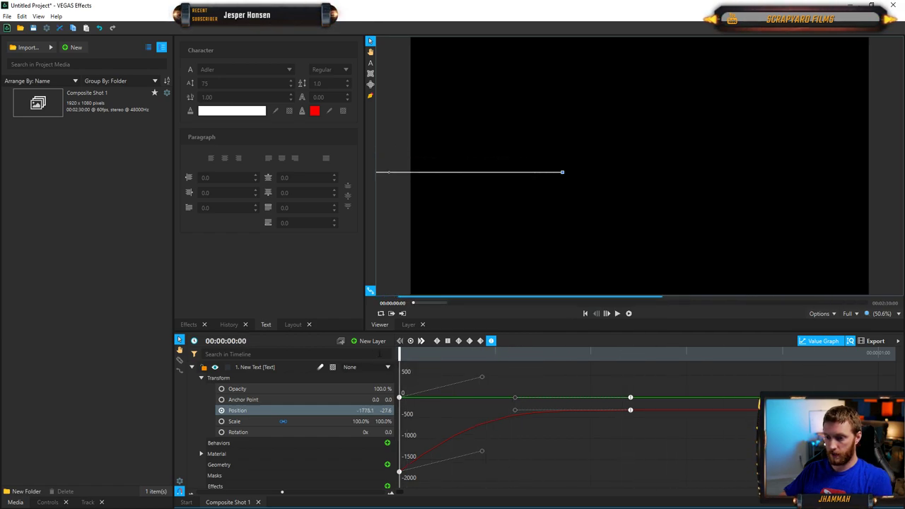
pyautogui.press('space')
# - Hide the value graph and animate the text's Scale from 100% at 00:00:00:29 to 115% at 00:00:00:47
pyautogui.moveTo(744, 360); pyautogui.dragTo(631, 354)
pyautogui.click(819, 341)
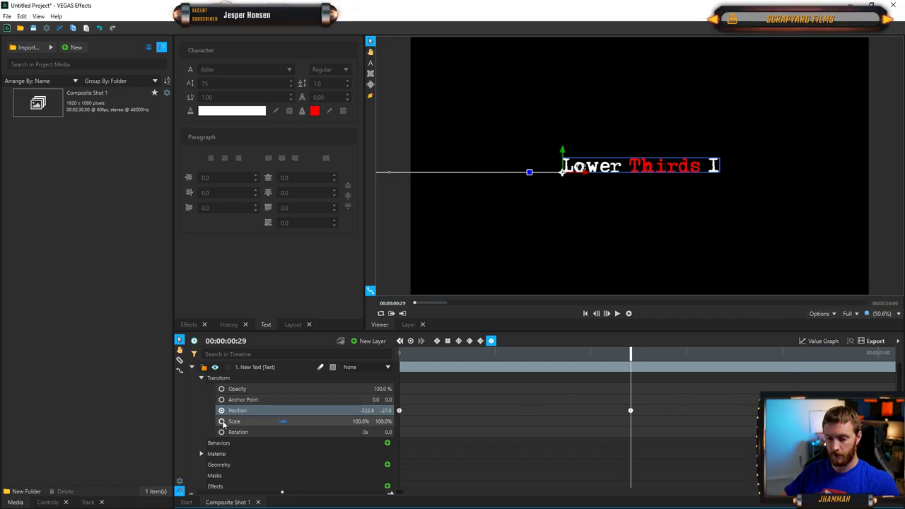
pyautogui.click(222, 422)
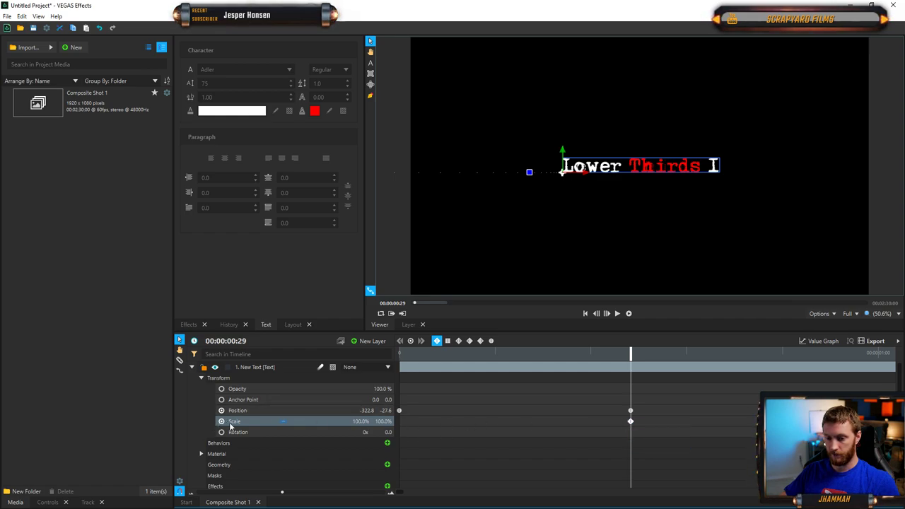
pyautogui.moveTo(633, 356); pyautogui.dragTo(774, 358)
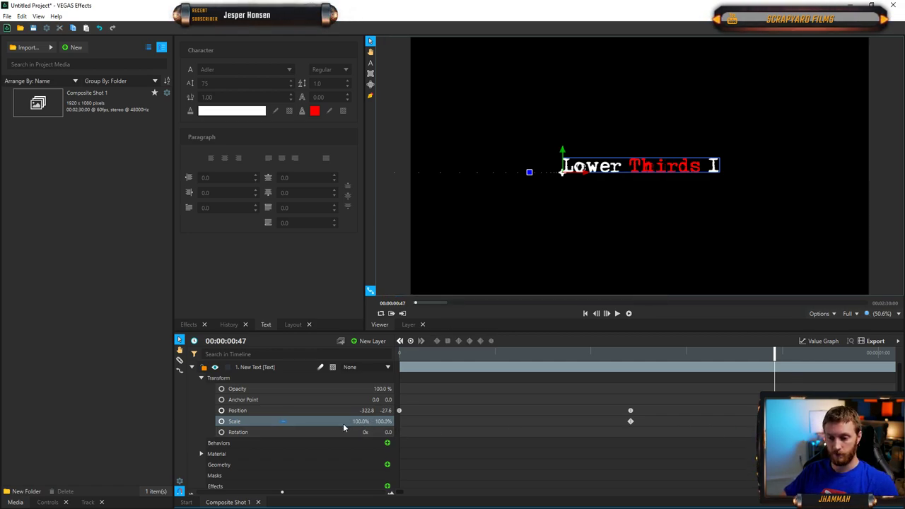
pyautogui.moveTo(282, 421); pyautogui.dragTo(283, 421)
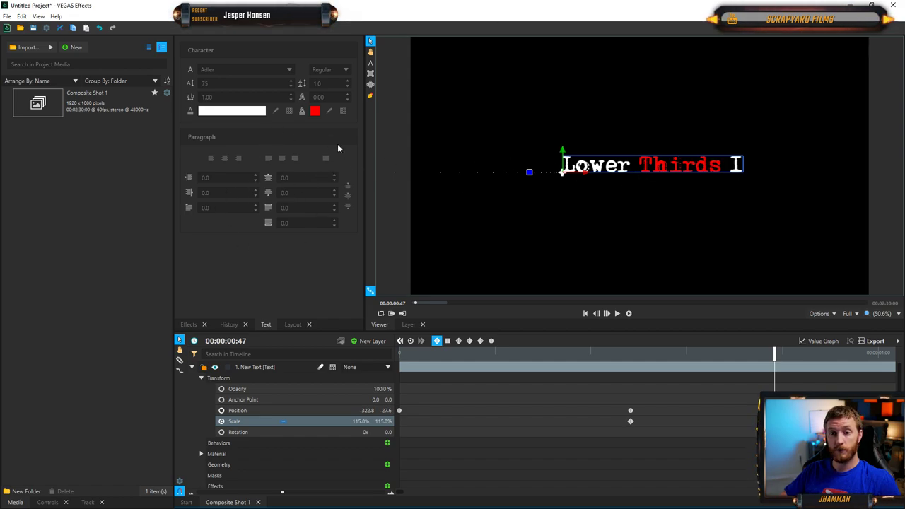
# - Center-align the text layer's paragraph and scrub back to 00:00:00:28 to check how it scales
pyautogui.click(201, 378)
pyautogui.click(254, 368)
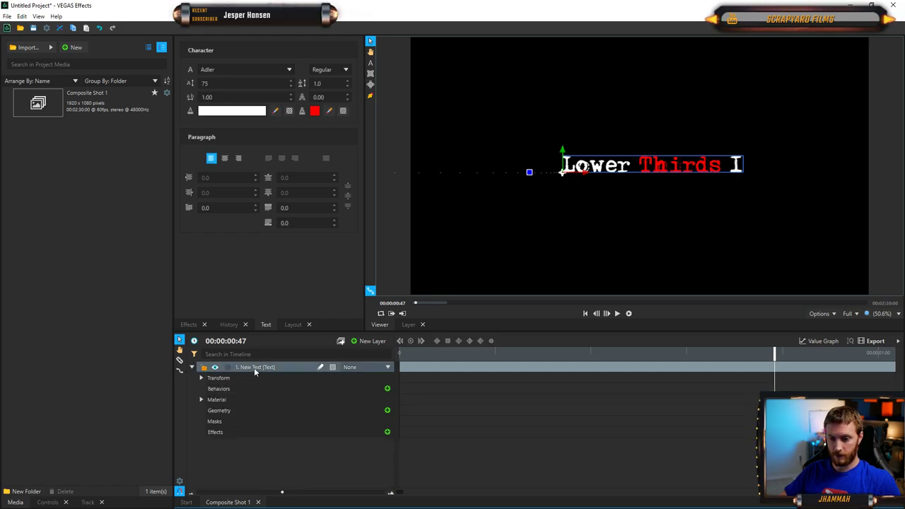
pyautogui.click(225, 159)
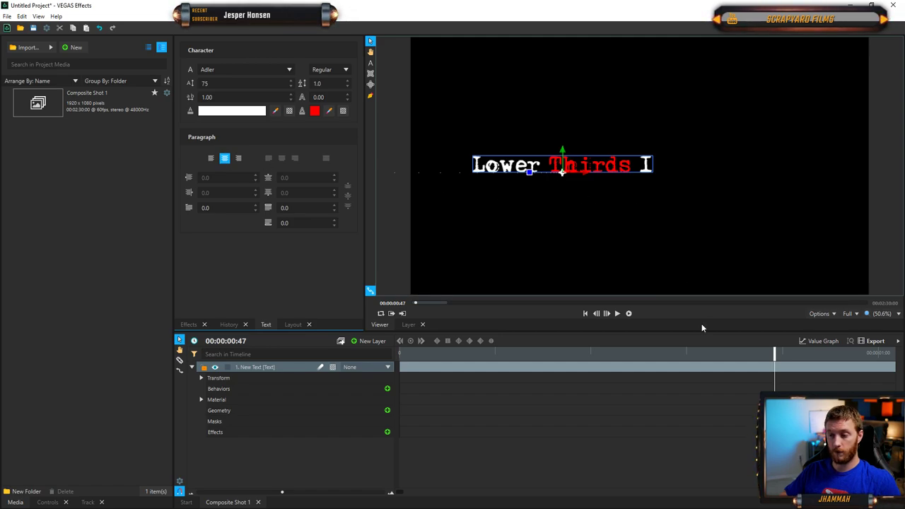
pyautogui.moveTo(774, 352); pyautogui.dragTo(594, 329)
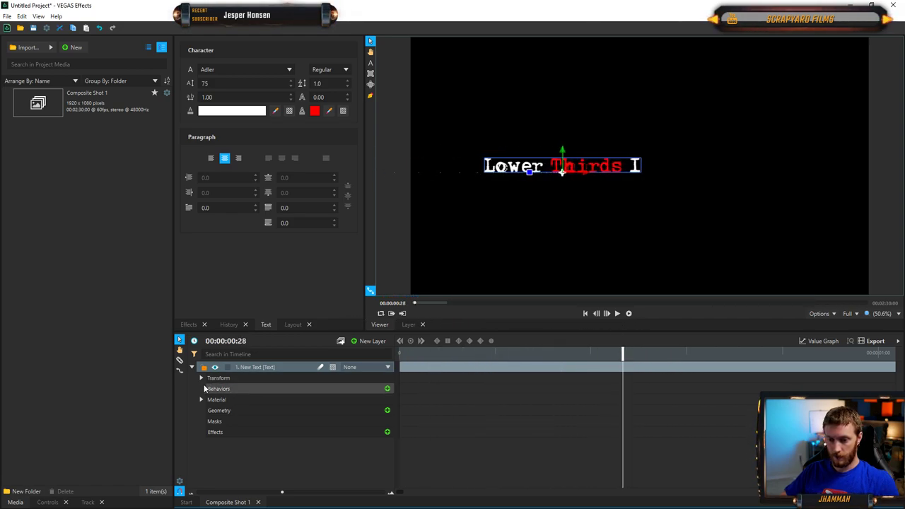
# - Move the text's ending position at 00:00:00:29 to X -14.8, near the frame's horizontal center, and play the slide-in
pyautogui.click(202, 378)
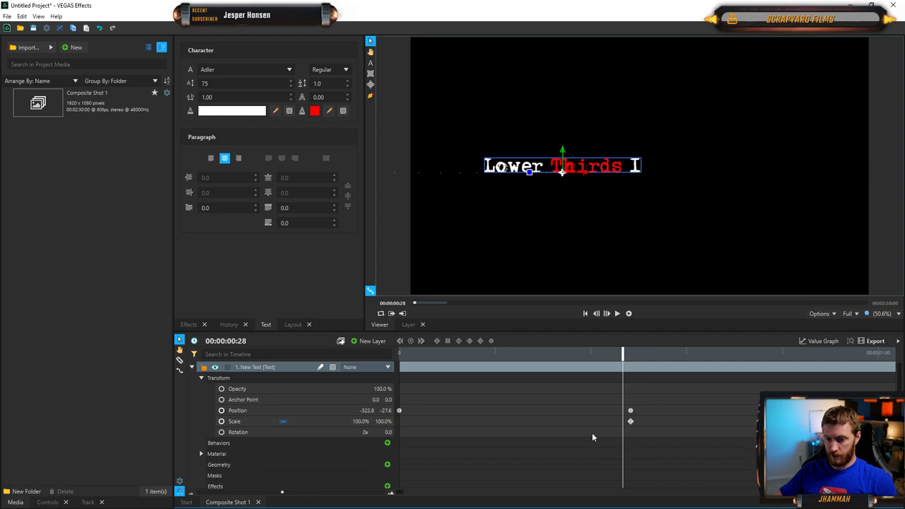
pyautogui.click(631, 411)
pyautogui.click(631, 353)
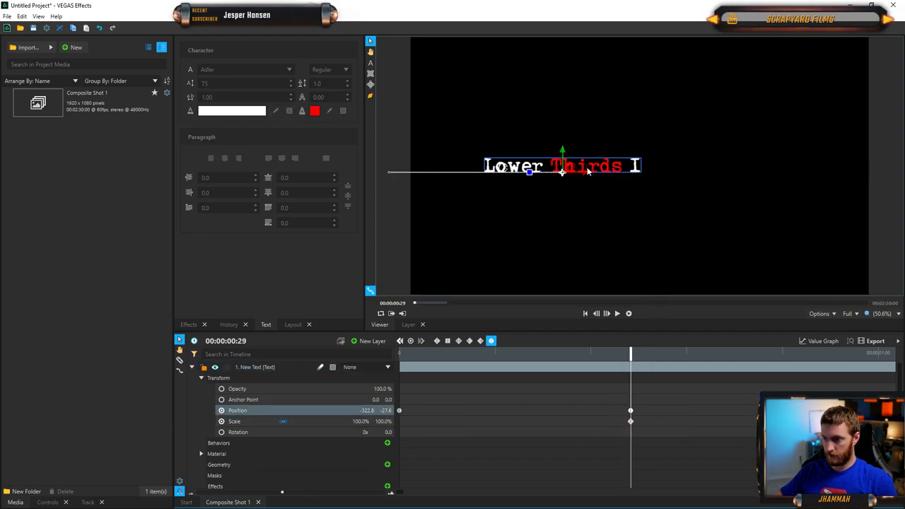
pyautogui.moveTo(588, 171); pyautogui.dragTo(661, 170)
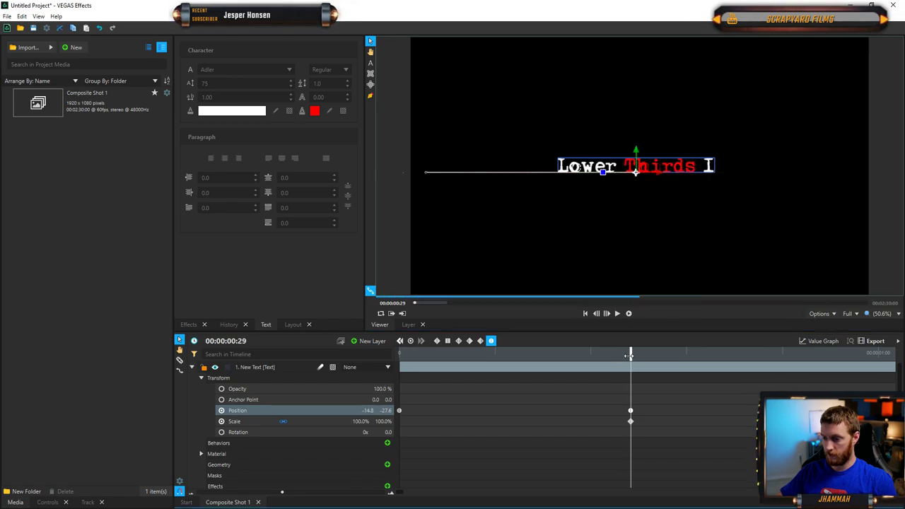
pyautogui.press('space')
pyautogui.press('space')
pyautogui.press('Home')
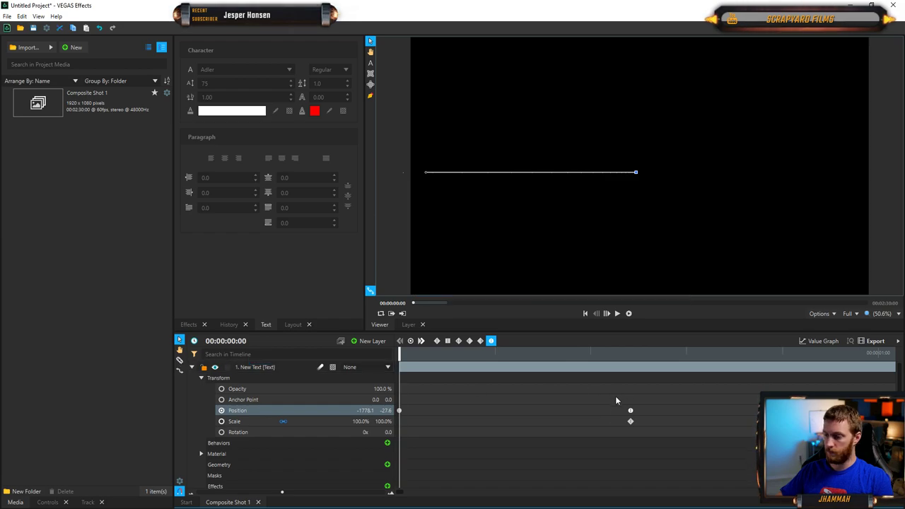
# - Try the text's ending Scale keyframe at about 00:00:01:05 and play the slower growth
pyautogui.scroll(-4, 425, 367)
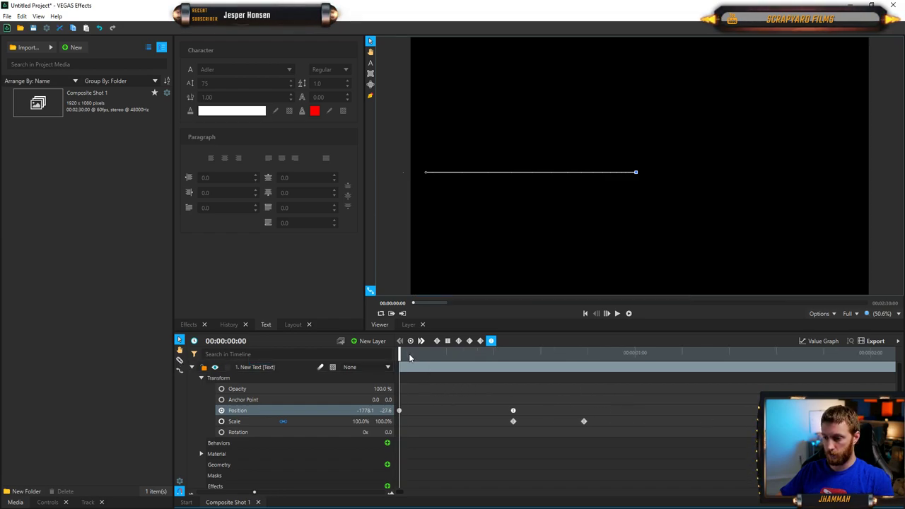
pyautogui.moveTo(584, 421); pyautogui.dragTo(654, 421)
pyautogui.press('space')
pyautogui.press('space')
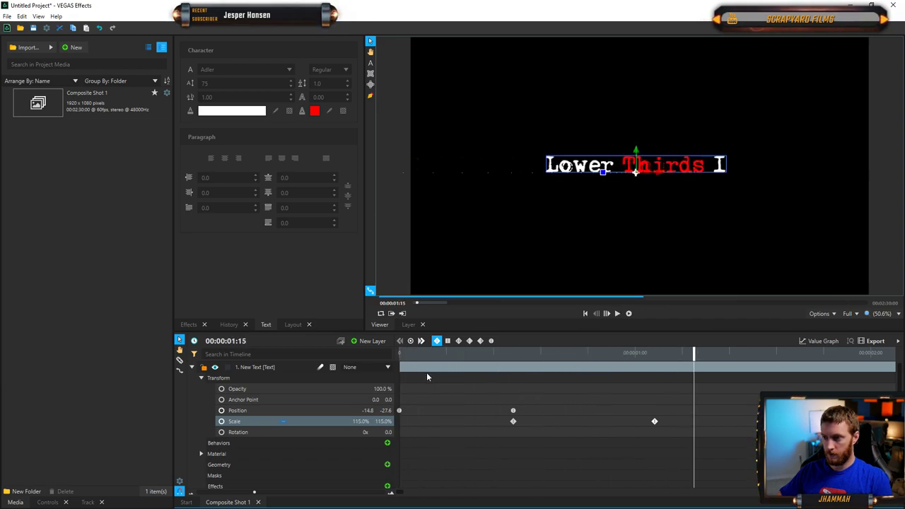
# - Move the text's ending Scale keyframe out to 00:00:02:06 and play the animation from the start
pyautogui.click(655, 423)
pyautogui.press('Delete')
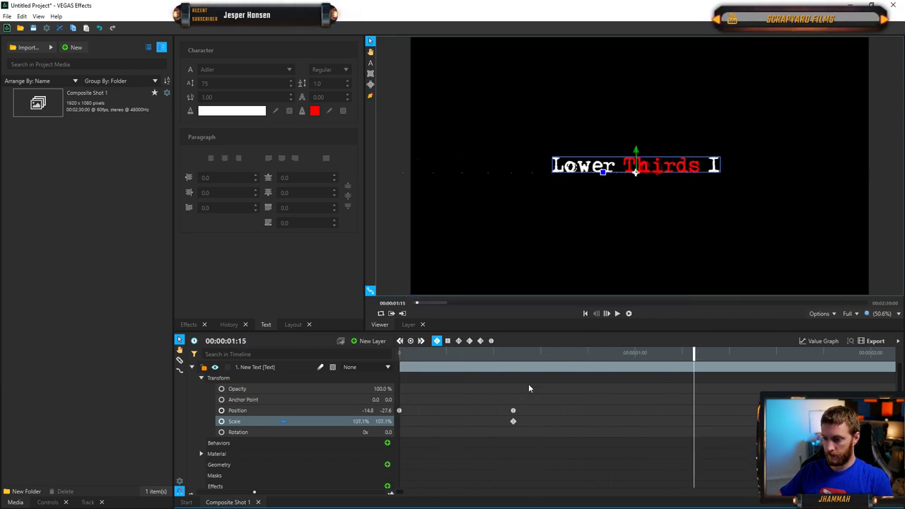
pyautogui.moveTo(695, 358); pyautogui.dragTo(405, 356)
pyautogui.press('space')
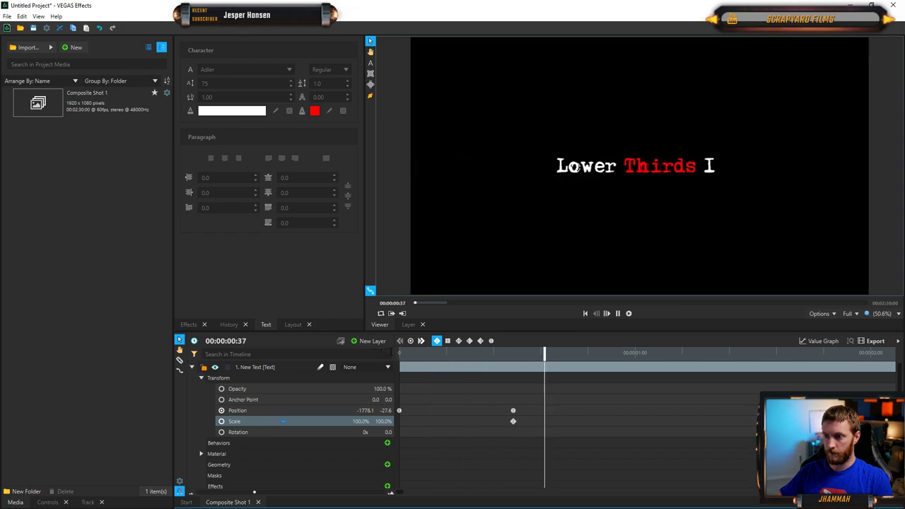
pyautogui.press('space')
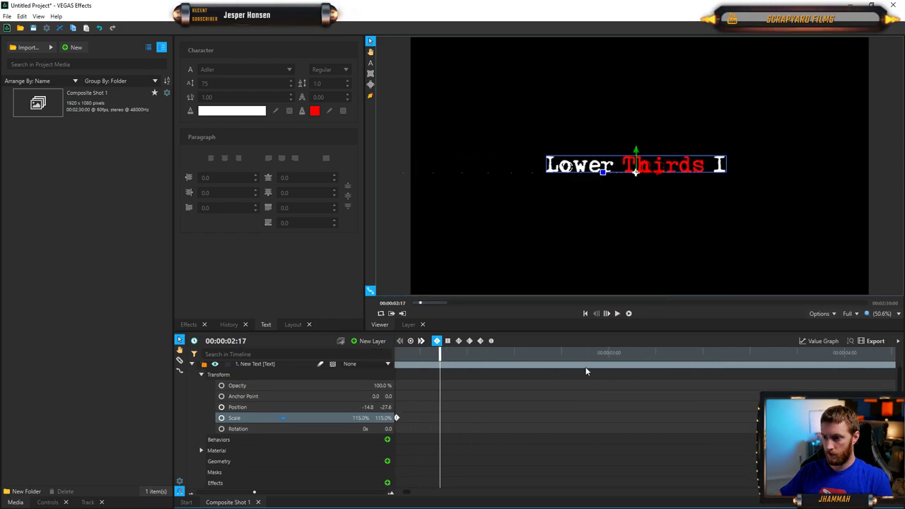
pyautogui.scroll(-5, 537, 362)
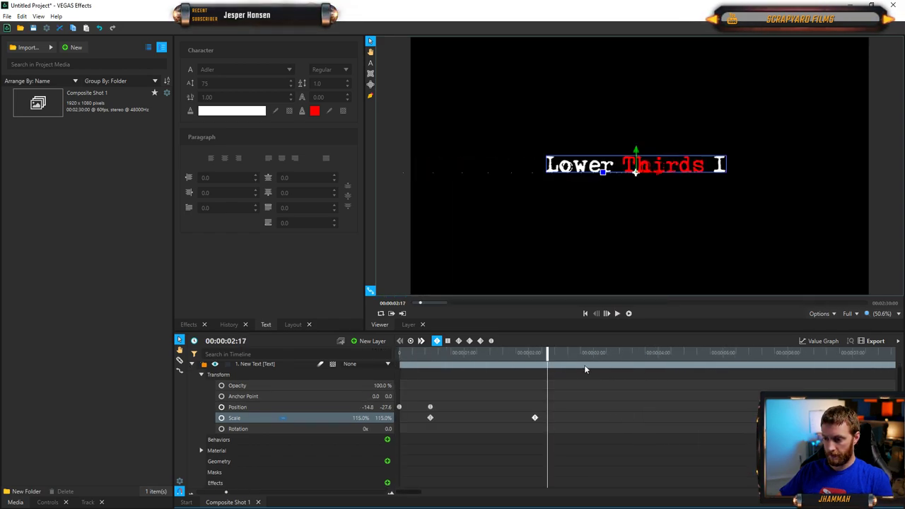
pyautogui.moveTo(537, 355); pyautogui.dragTo(400, 355)
pyautogui.press('space')
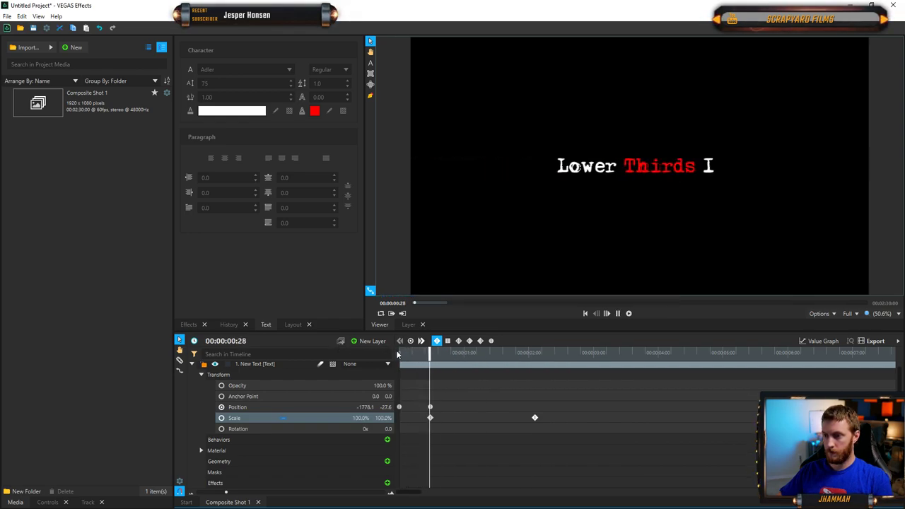
pyautogui.press('space')
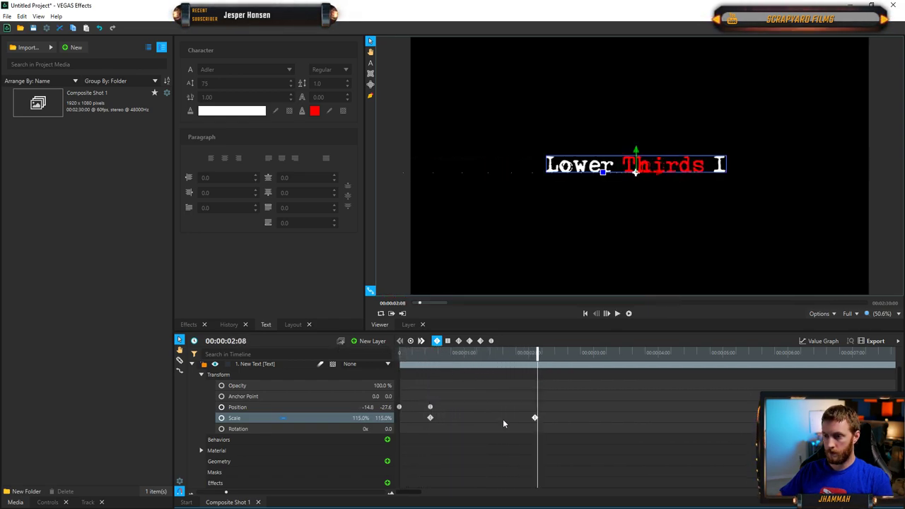
# - Keyframe the text's Rotation from 0x at 00:00:02:06 to 2x at 00:00:02:16, and reduce its Scale to 2% at 00:00:02:16
pyautogui.moveTo(537, 357); pyautogui.dragTo(535, 357)
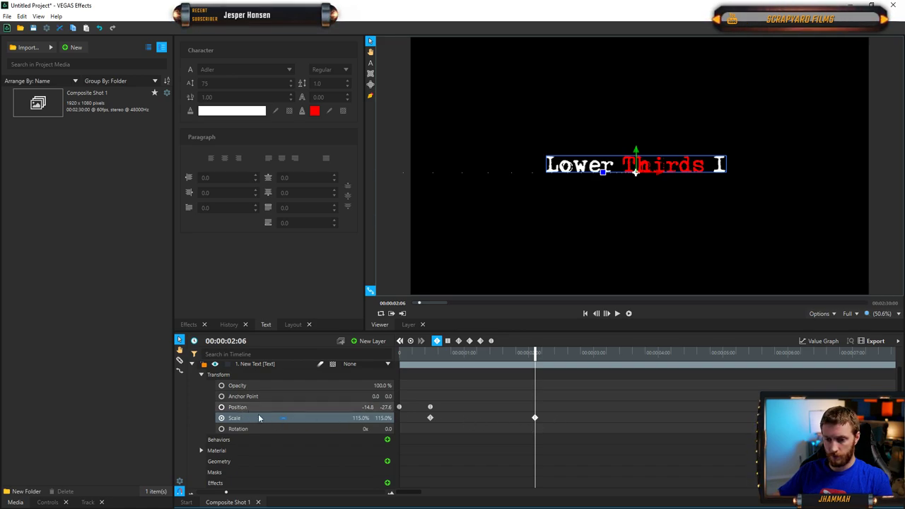
pyautogui.click(222, 430)
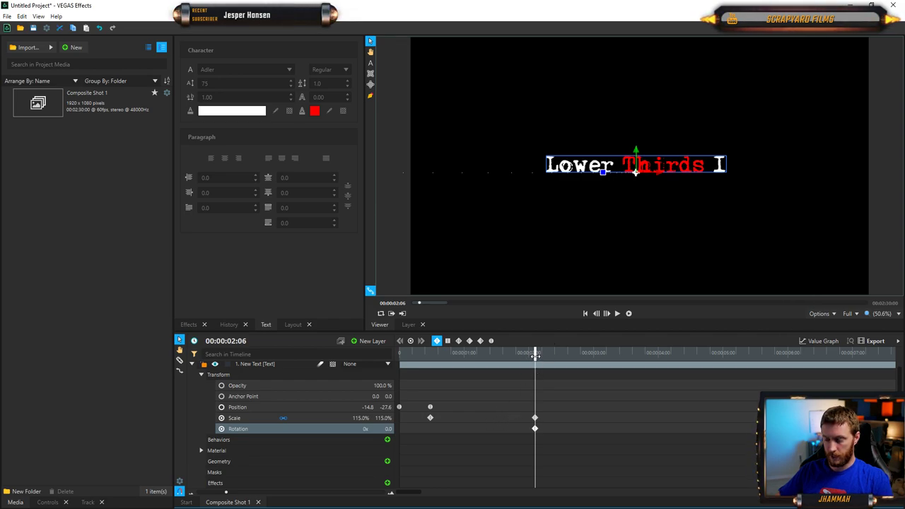
pyautogui.moveTo(536, 356); pyautogui.dragTo(546, 357)
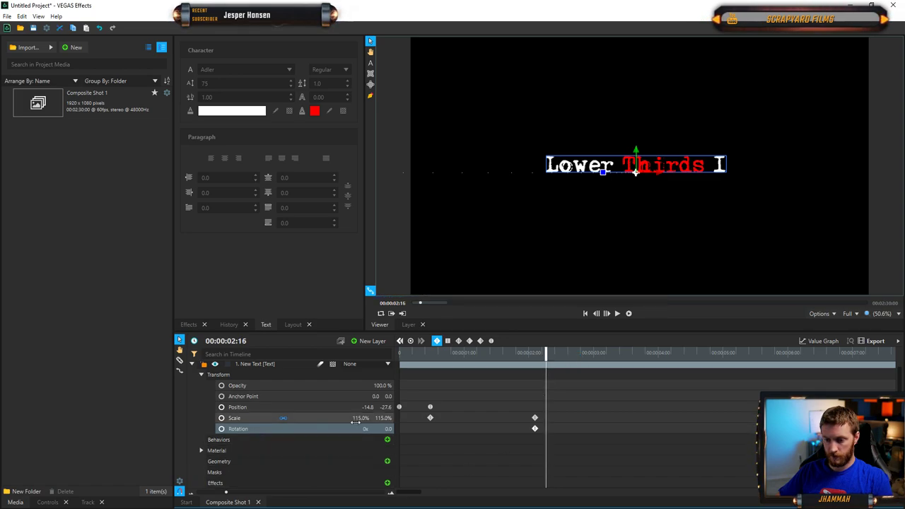
pyautogui.moveTo(388, 429); pyautogui.dragTo(488, 428)
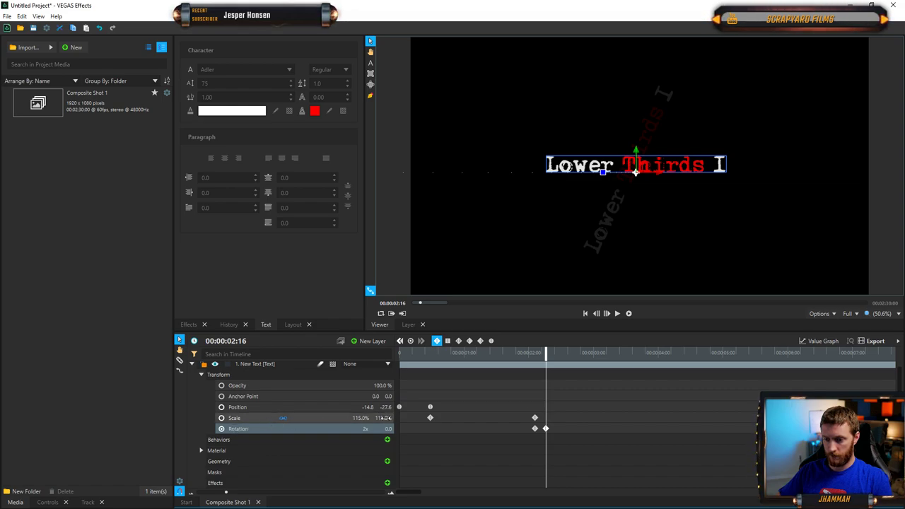
pyautogui.moveTo(387, 418); pyautogui.dragTo(304, 418)
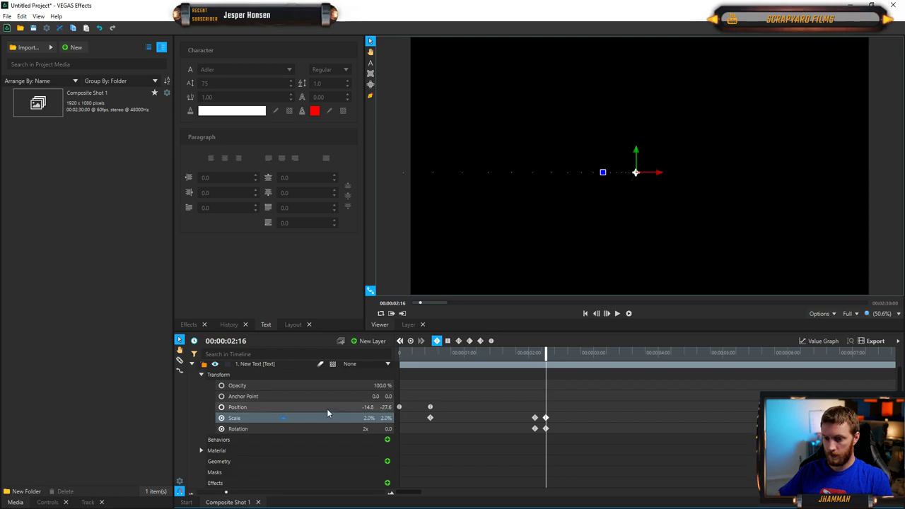
# - Fade the text's Opacity from 100% at 00:00:02:06 to 0% at 00:00:02:16 and play the exit from the start
pyautogui.moveTo(545, 354); pyautogui.dragTo(534, 360)
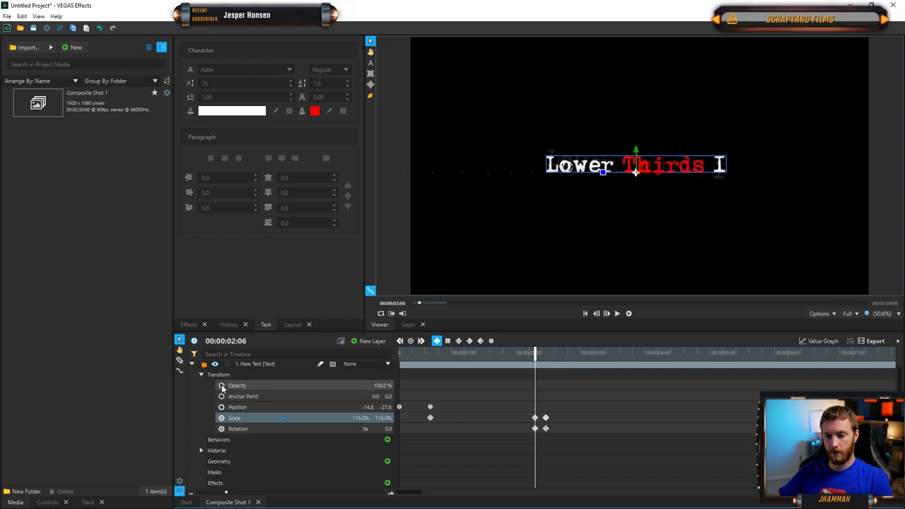
pyautogui.click(222, 387)
pyautogui.moveTo(535, 355); pyautogui.dragTo(546, 355)
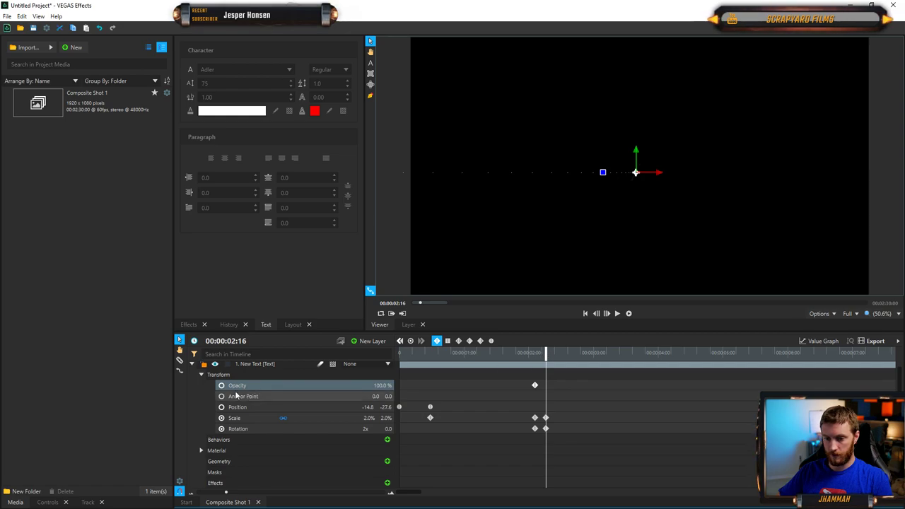
pyautogui.moveTo(382, 386); pyautogui.dragTo(343, 386)
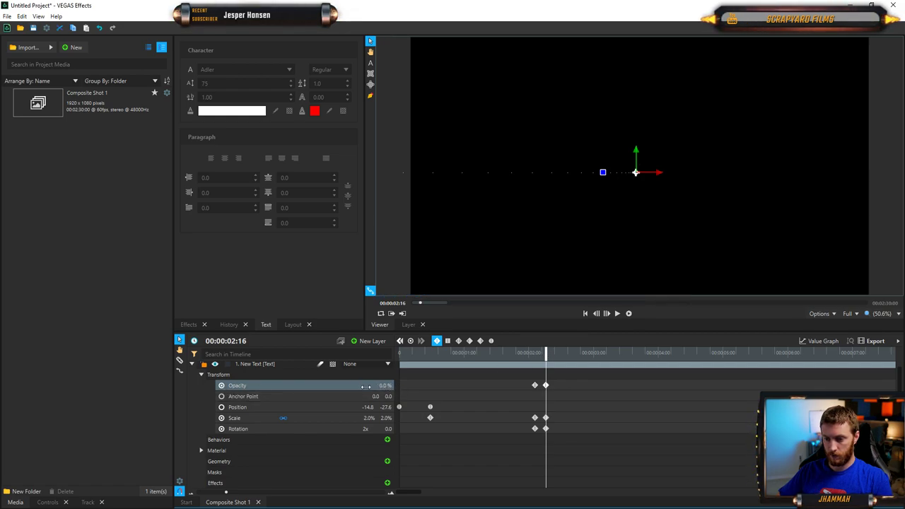
pyautogui.press('Home')
pyautogui.press('space')
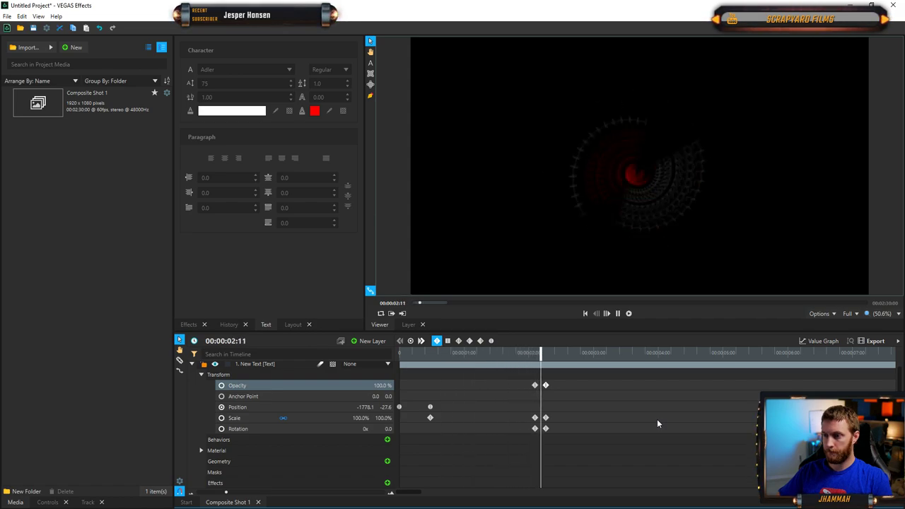
pyautogui.press('space')
# - Move the final Opacity, Scale and Rotation keyframes together to about 00:00:02:50 and play the slower exit
pyautogui.moveTo(579, 364); pyautogui.dragTo(544, 360)
pyautogui.click(546, 358)
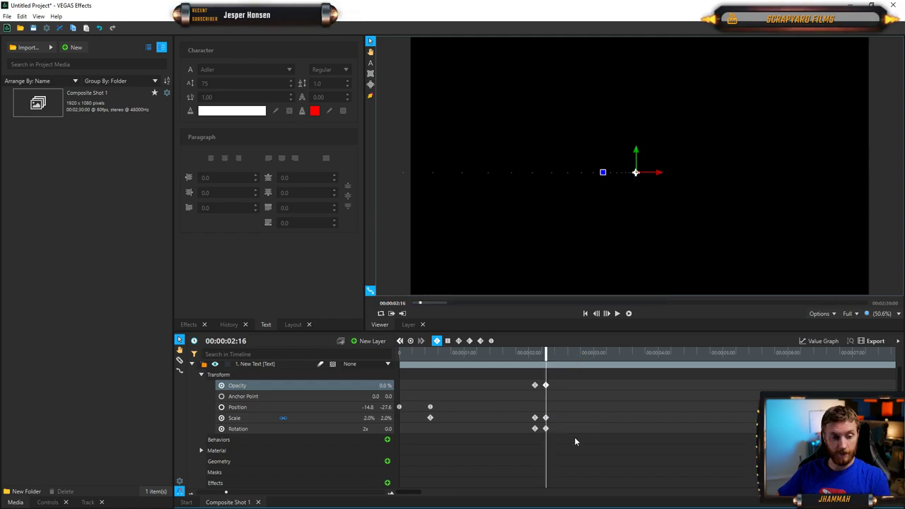
pyautogui.moveTo(625, 461); pyautogui.dragTo(583, 390)
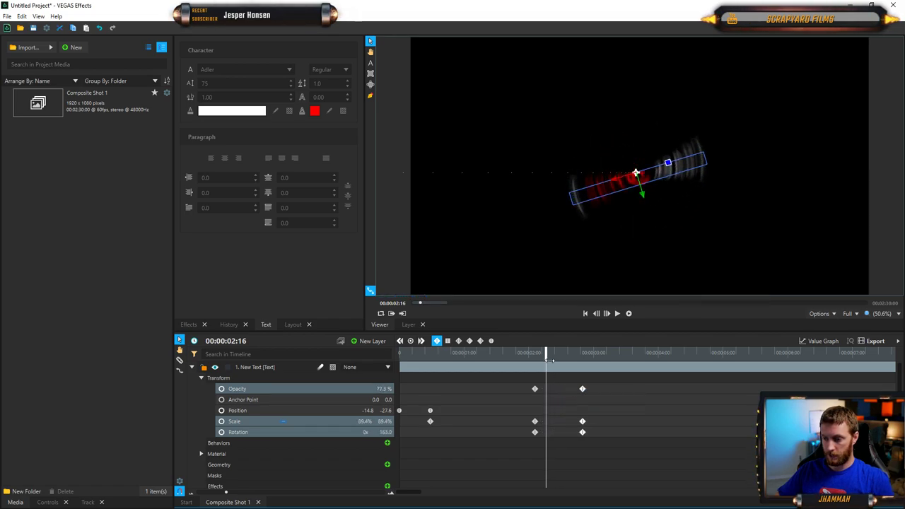
pyautogui.moveTo(546, 352); pyautogui.dragTo(489, 352)
pyautogui.press('space')
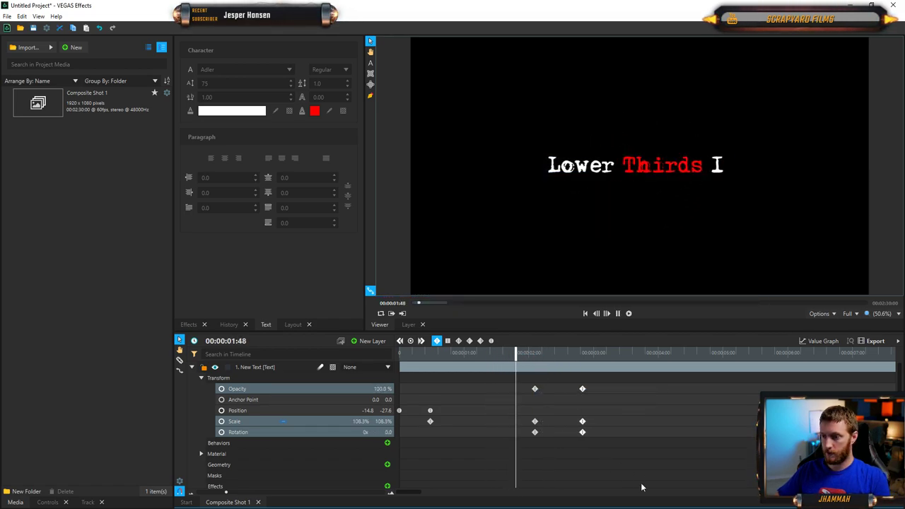
# - Compare the spinning text at 00:00:02:17 with motion blur off and on, leaving motion blur enabled
pyautogui.moveTo(613, 357); pyautogui.dragTo(548, 368)
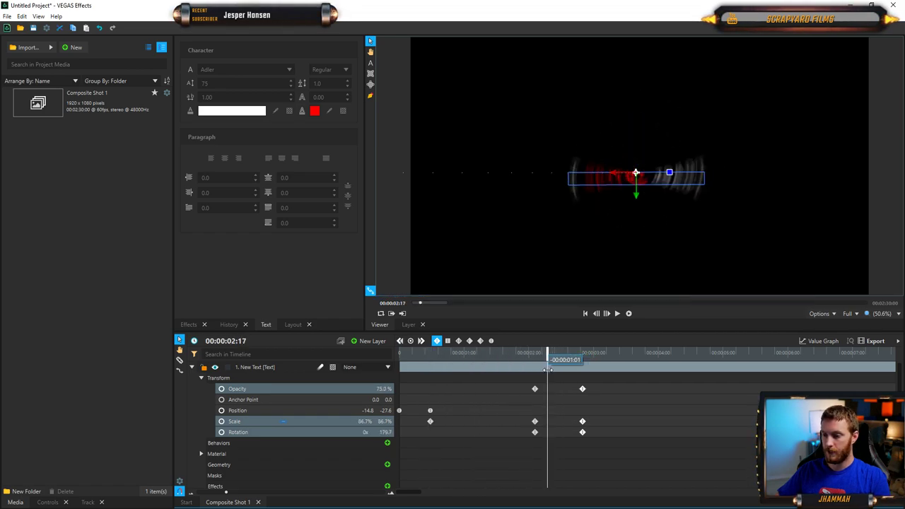
pyautogui.click(320, 366)
pyautogui.click(320, 366)
pyautogui.click(321, 366)
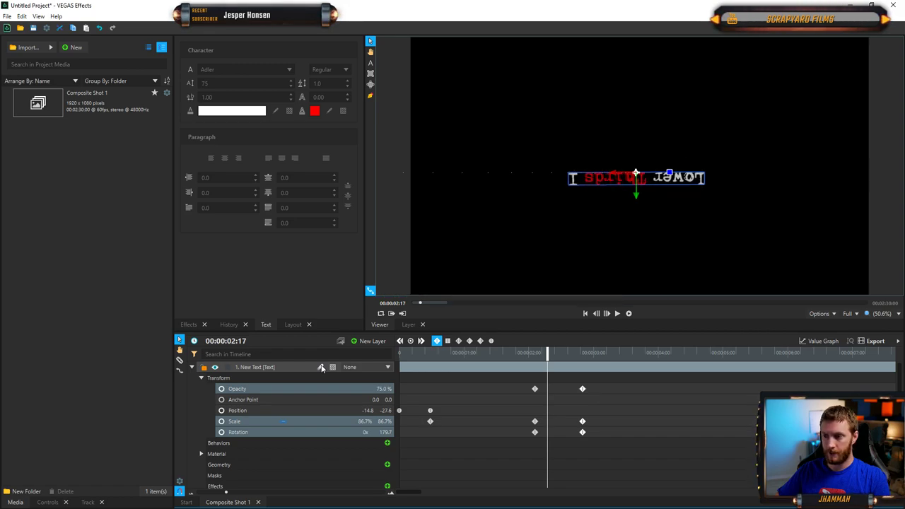
pyautogui.click(320, 367)
# - Play the whole text animation from the start, and scrub through it to 00:00:03:17
pyautogui.moveTo(549, 356); pyautogui.dragTo(400, 354)
pyautogui.press('space')
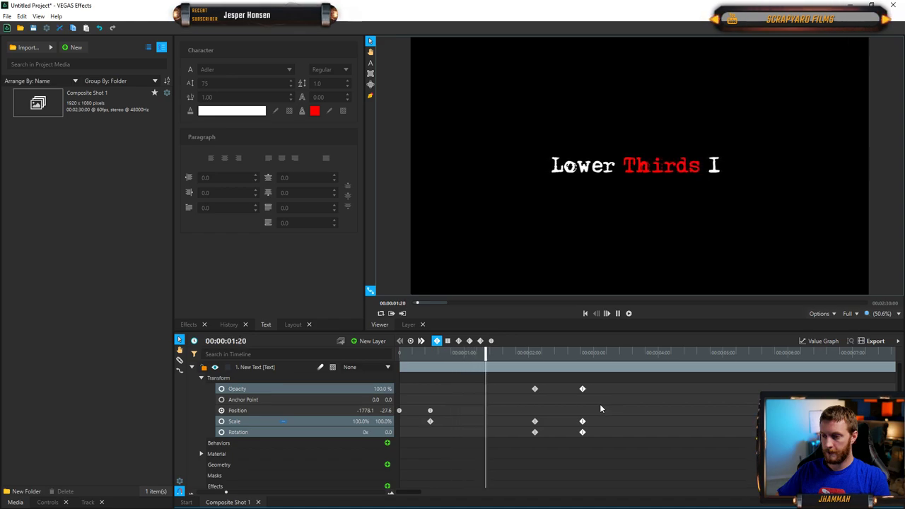
pyautogui.press('space')
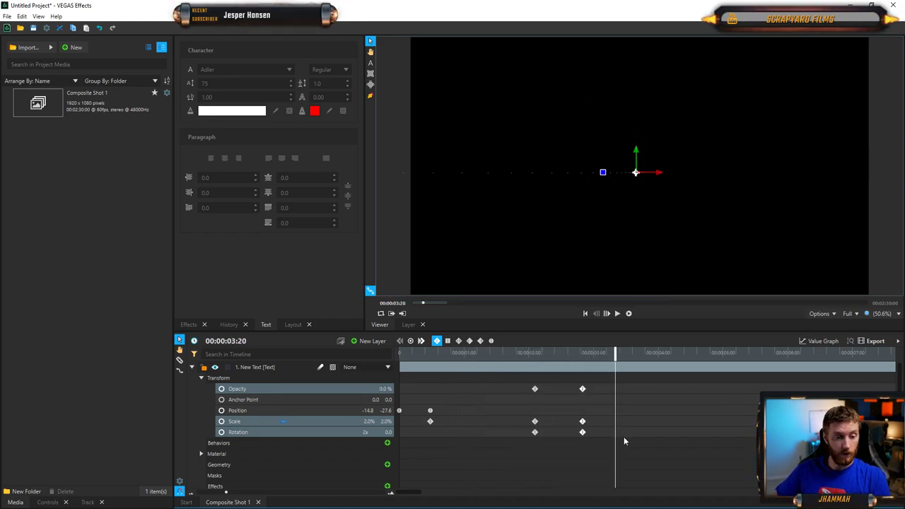
pyautogui.moveTo(614, 372); pyautogui.dragTo(396, 364)
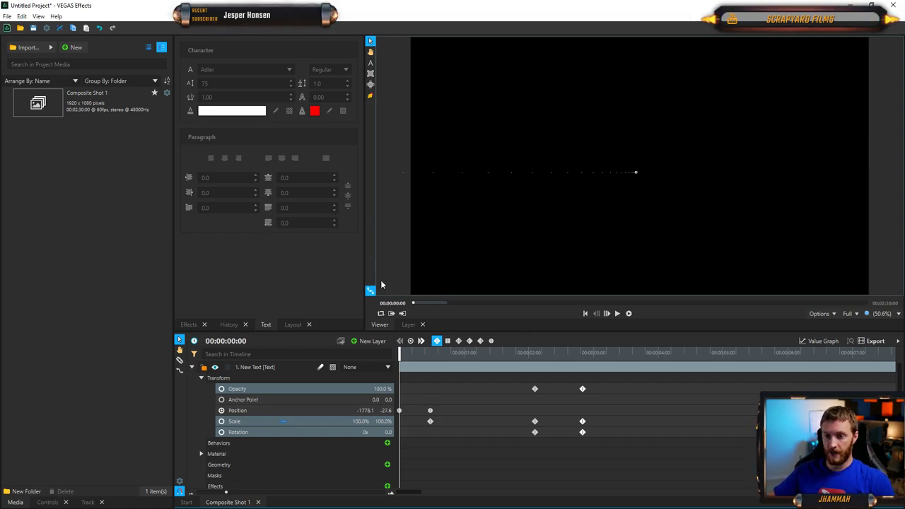
pyautogui.moveTo(401, 355); pyautogui.dragTo(614, 361)
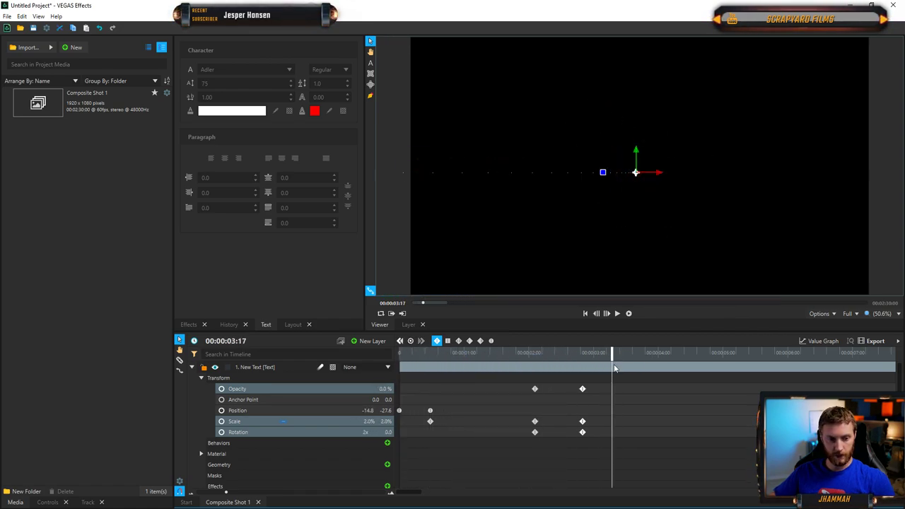
# - Import the video clip P1080112.MP4 from File Explorer into the project media
pyautogui.hotkey('alt', 'Tab')
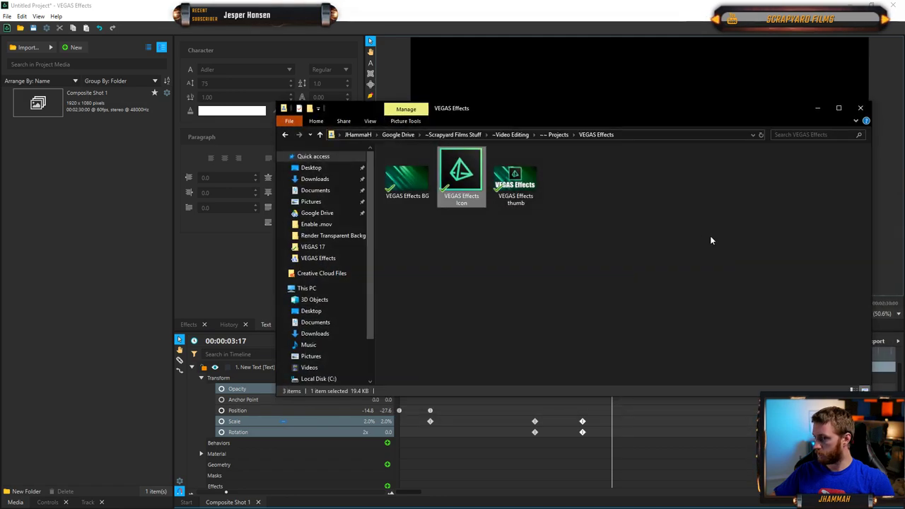
pyautogui.moveTo(568, 116); pyautogui.dragTo(904, 110)
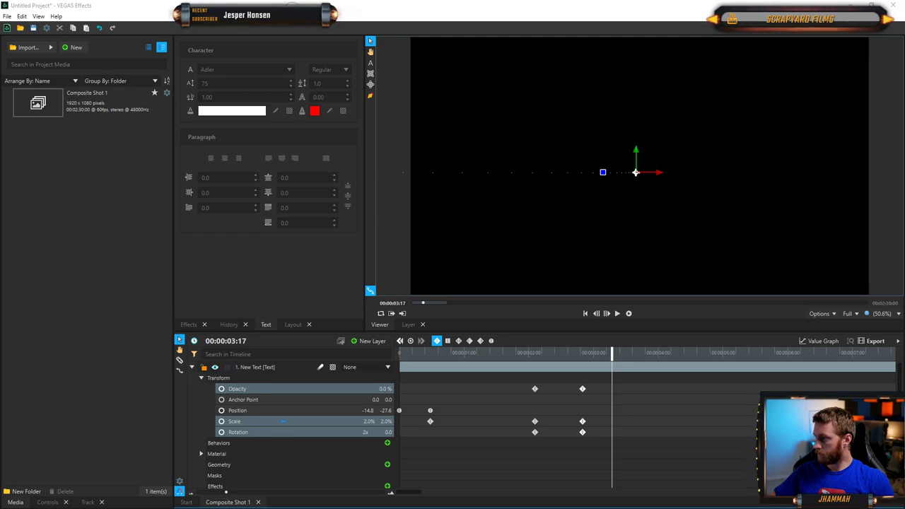
pyautogui.moveTo(898, 206); pyautogui.dragTo(93, 202)
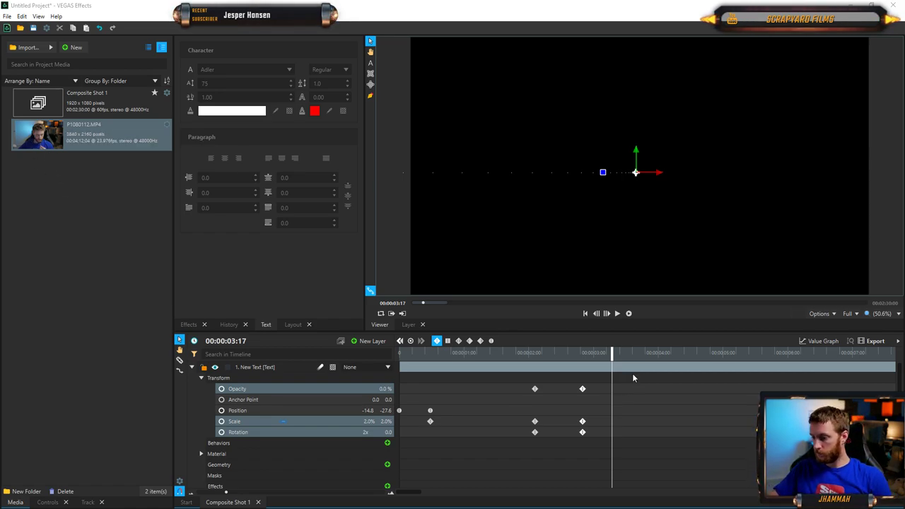
# - Place the playhead at 00:00:03:47, then collapse and deselect the text layer
pyautogui.moveTo(612, 357); pyautogui.dragTo(645, 357)
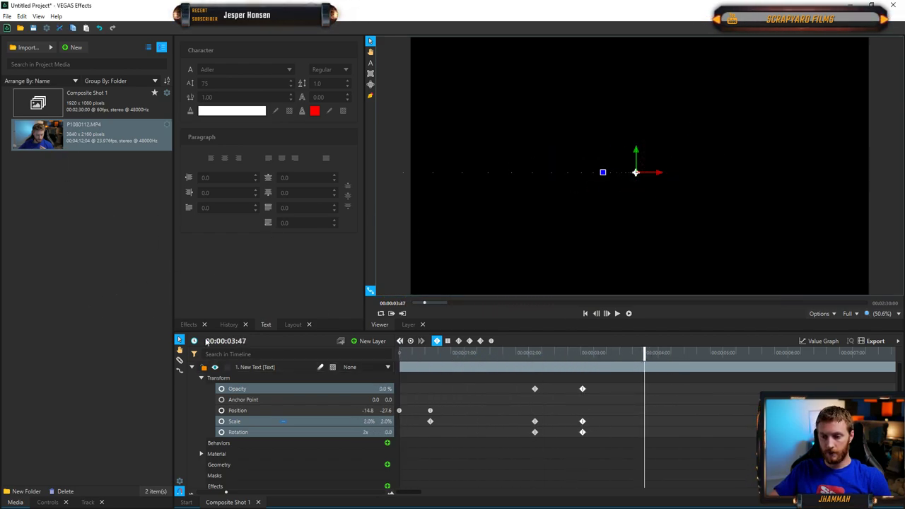
pyautogui.click(192, 368)
pyautogui.click(210, 415)
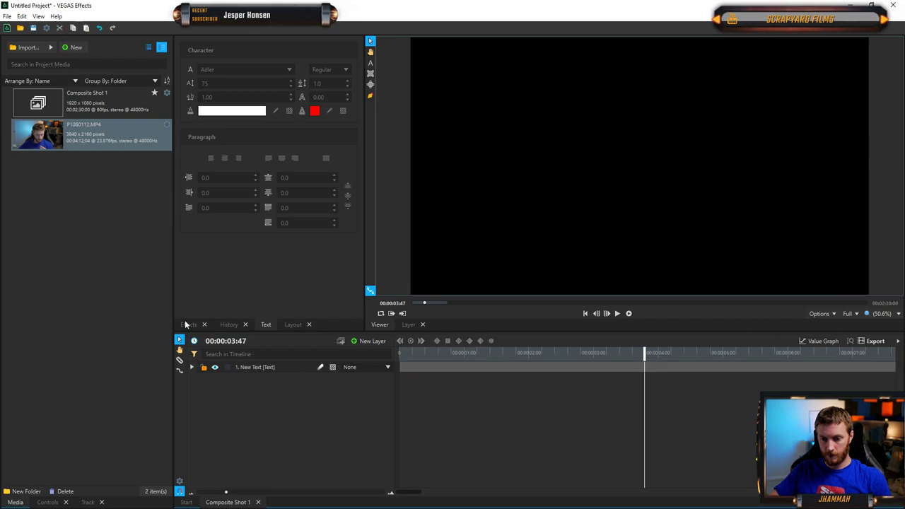
# - Add P1080112.MP4 as a layer below the text layer and shift its start to 00:00:03:34
pyautogui.moveTo(190, 283); pyautogui.dragTo(238, 400)
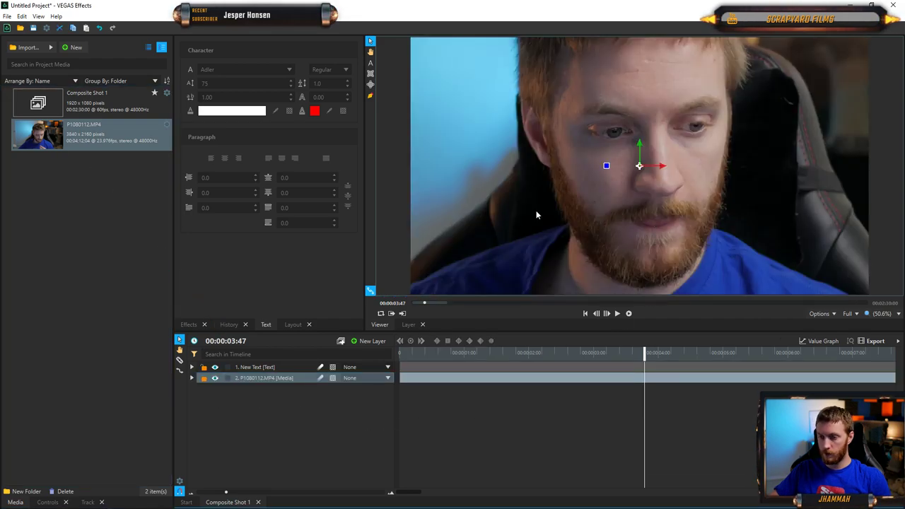
pyautogui.moveTo(645, 353)
pyautogui.mouseDown()
pyautogui.moveTo(698, 354)
pyautogui.moveTo(497, 352)
pyautogui.moveTo(631, 352)
pyautogui.mouseUp()
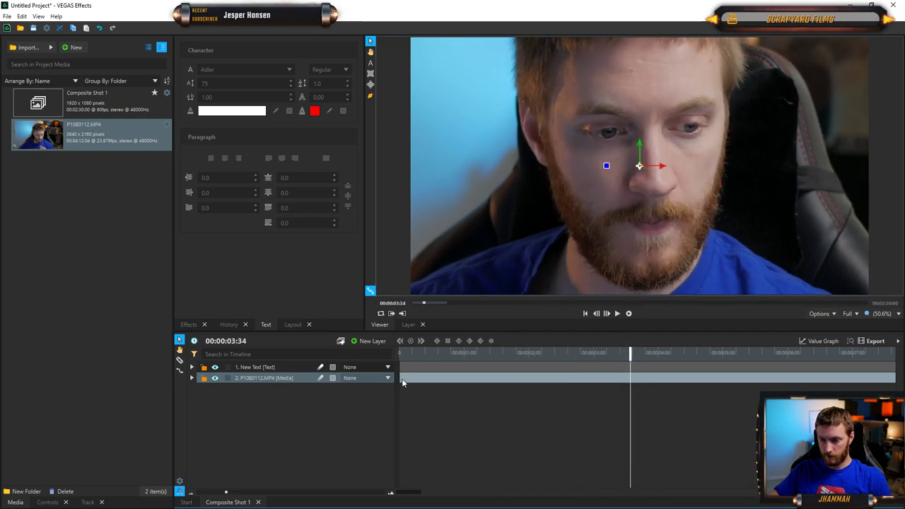
pyautogui.moveTo(400, 382); pyautogui.dragTo(640, 380)
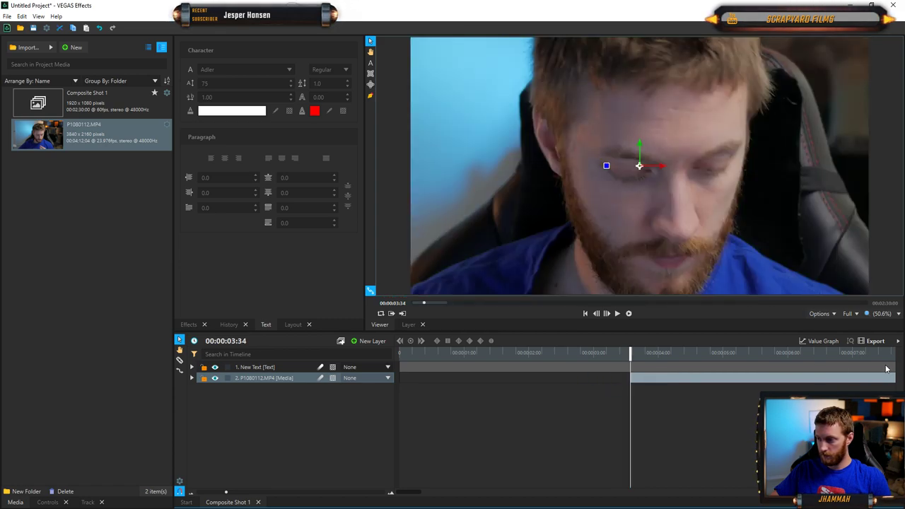
pyautogui.click(854, 367)
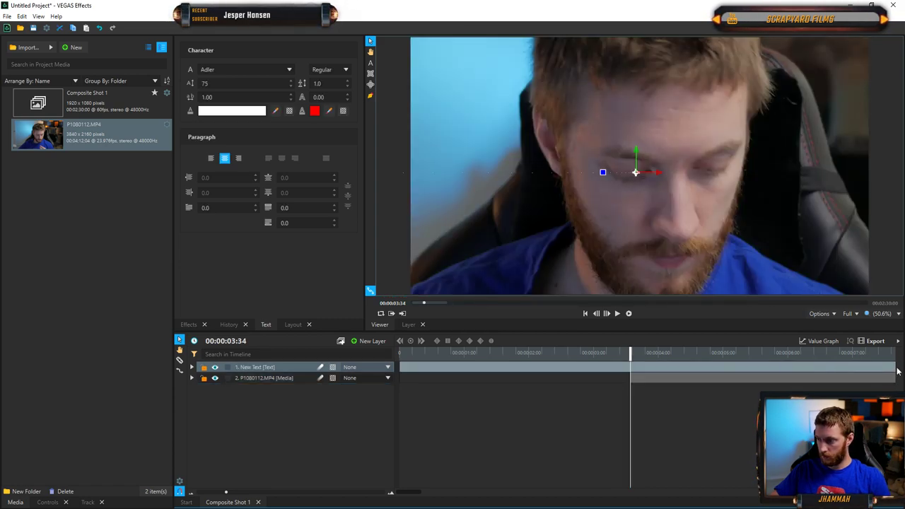
pyautogui.scroll(-6, 835, 368)
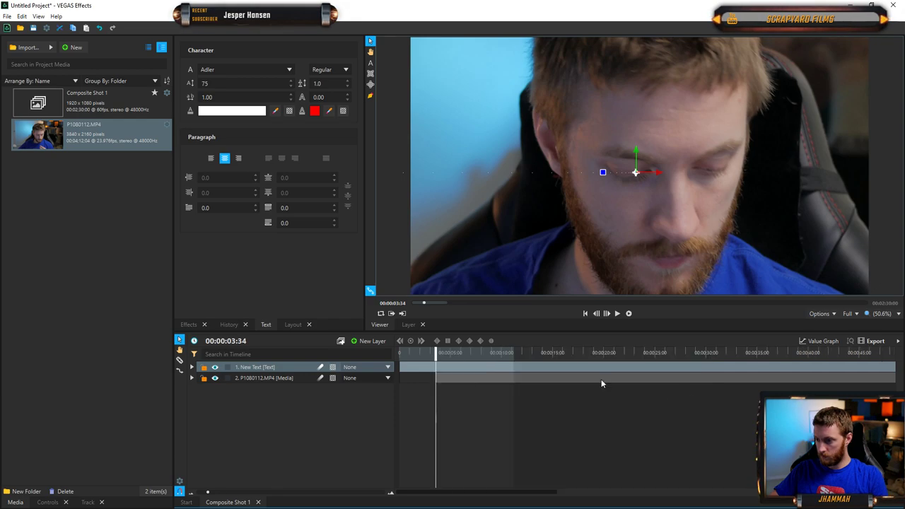
pyautogui.scroll(5, 520, 381)
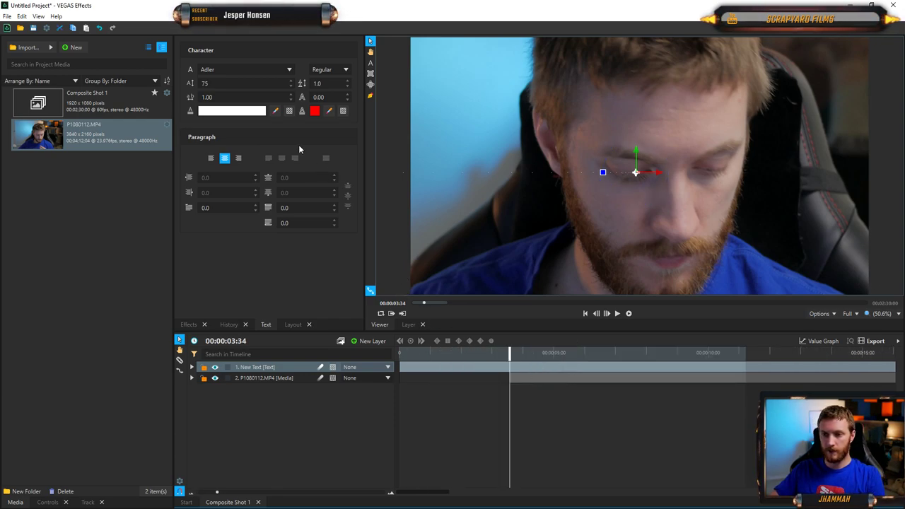
# - Expand the video layer's properties, play the text animation from the start, and move the playhead to 00:00:05:02
pyautogui.click(192, 379)
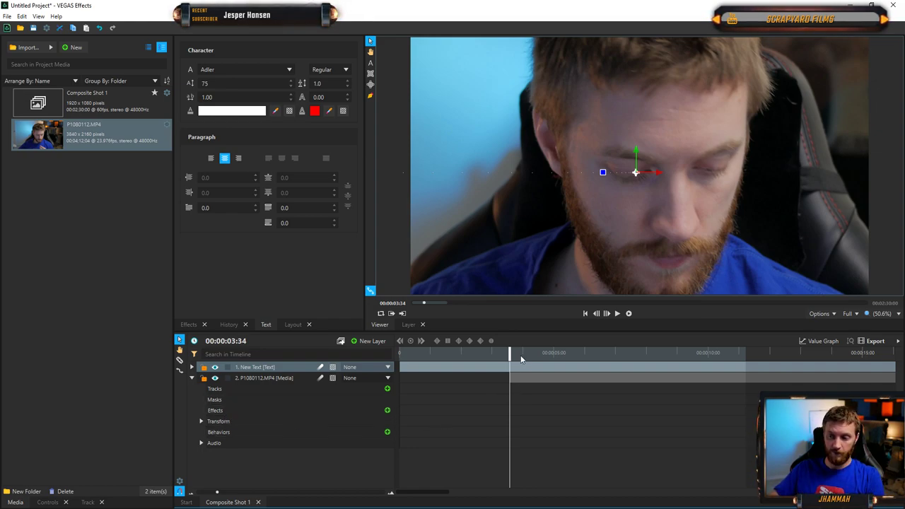
pyautogui.moveTo(510, 356); pyautogui.dragTo(399, 356)
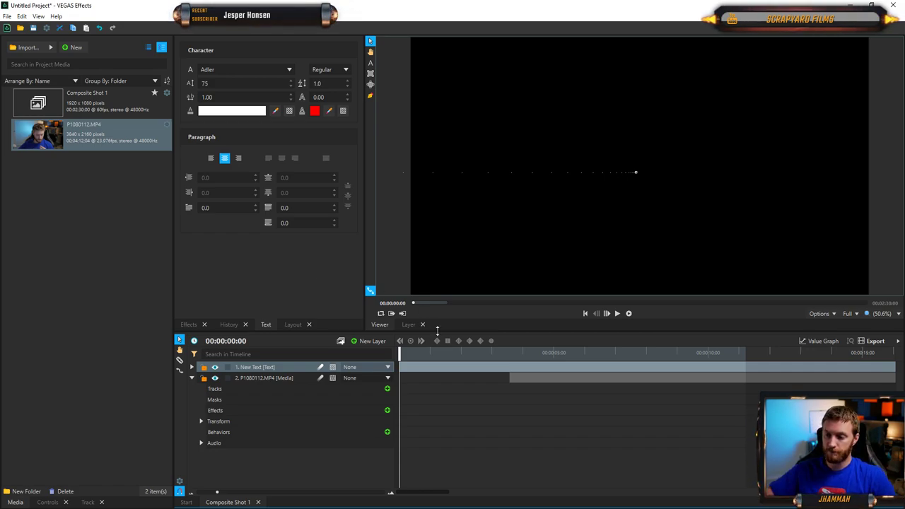
pyautogui.press('space')
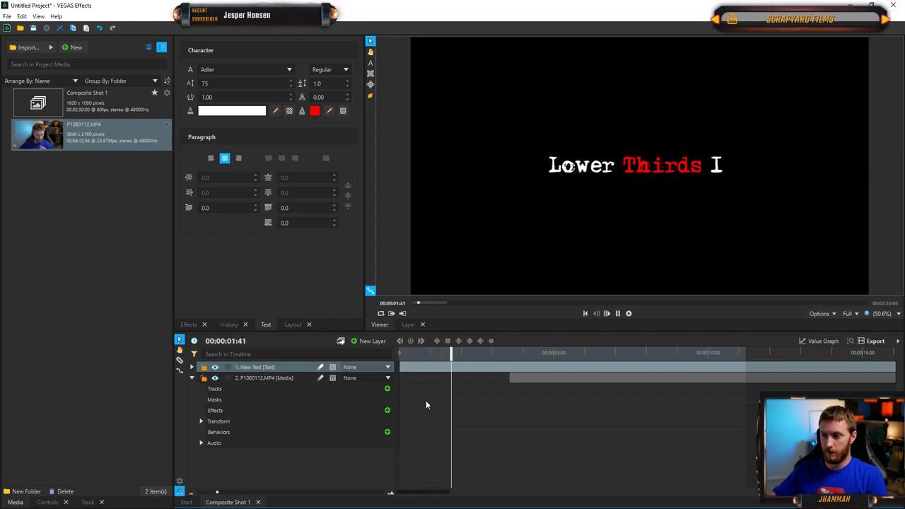
pyautogui.press('space')
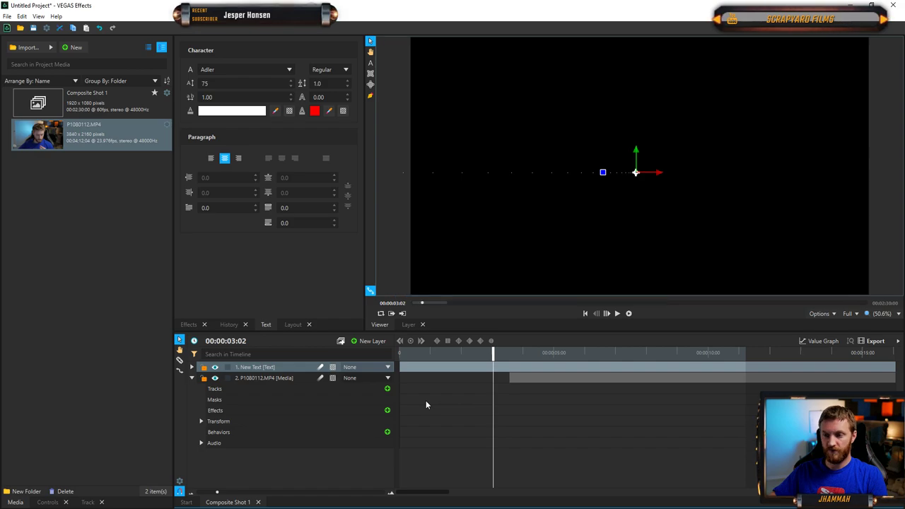
pyautogui.moveTo(490, 351); pyautogui.dragTo(554, 352)
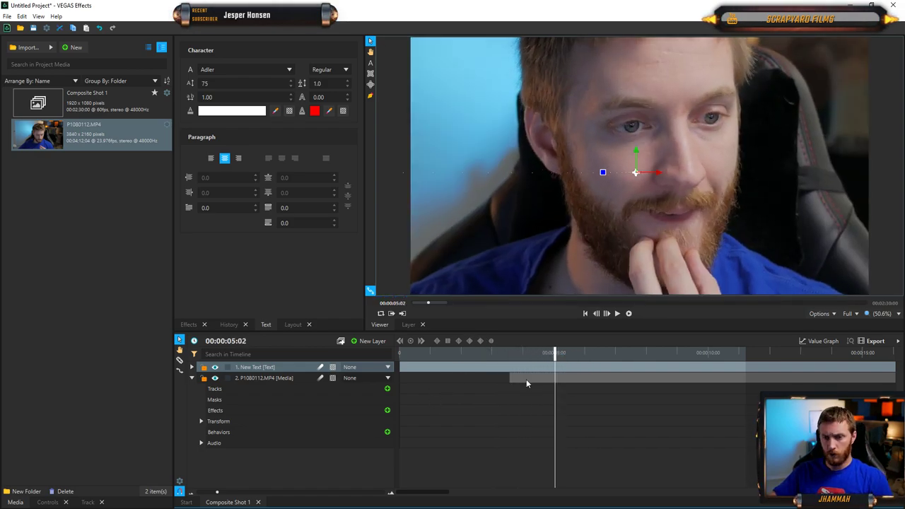
# - Set the P1080112.MP4 layer's scale to 50% so the footage fits the frame
pyautogui.click(531, 379)
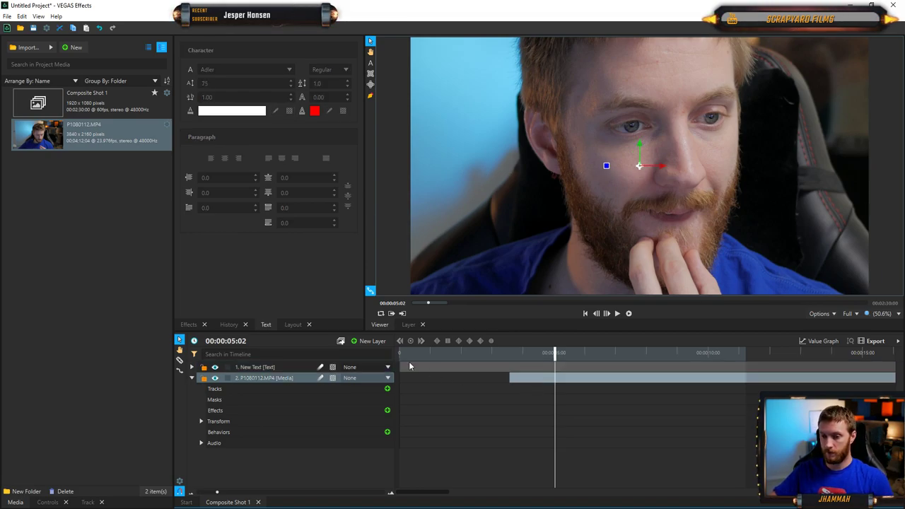
pyautogui.click(201, 421)
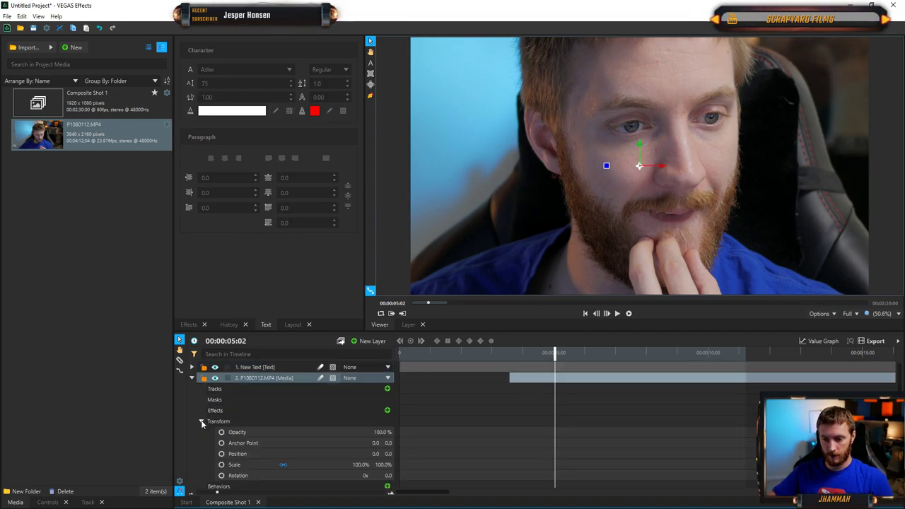
pyautogui.click(361, 465)
pyautogui.write('14')
pyautogui.press('Return')
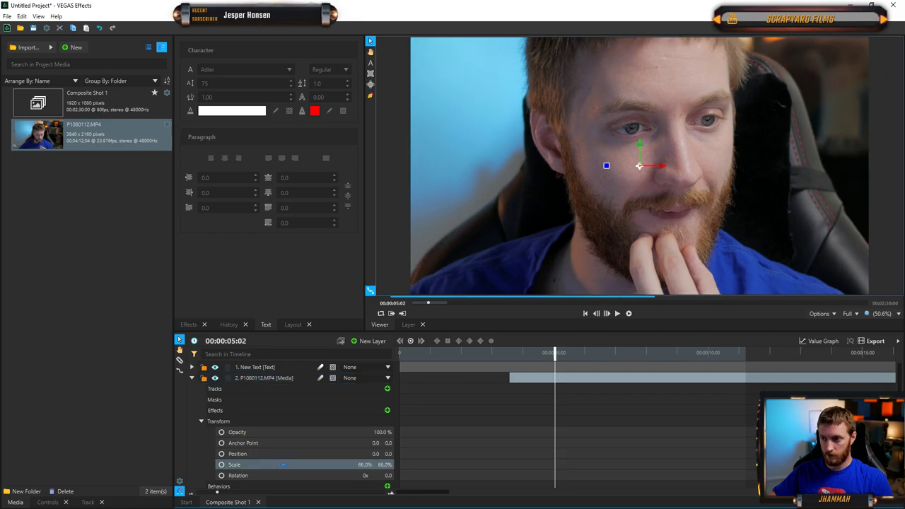
pyautogui.moveTo(364, 465); pyautogui.dragTo(393, 465)
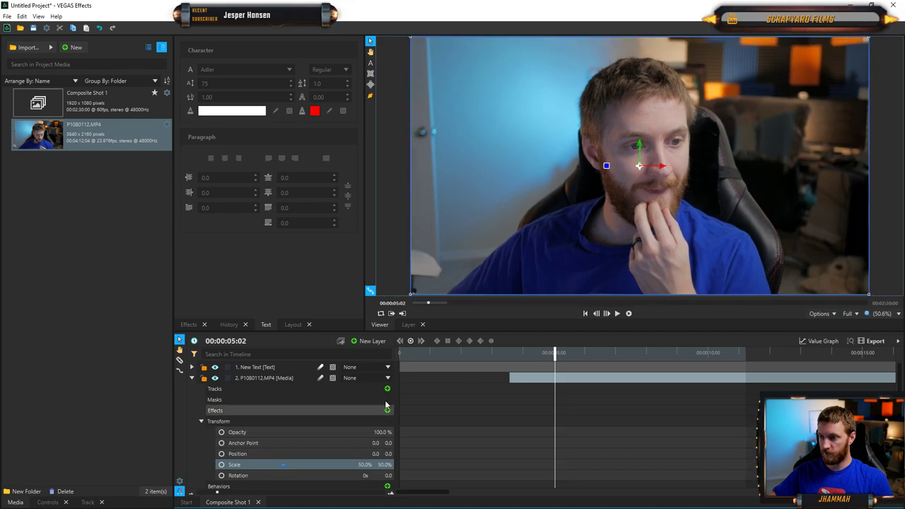
# - Scrub the clip to 00:00:06:21 and look through the categories of the effects library
pyautogui.moveTo(554, 367); pyautogui.dragTo(596, 359)
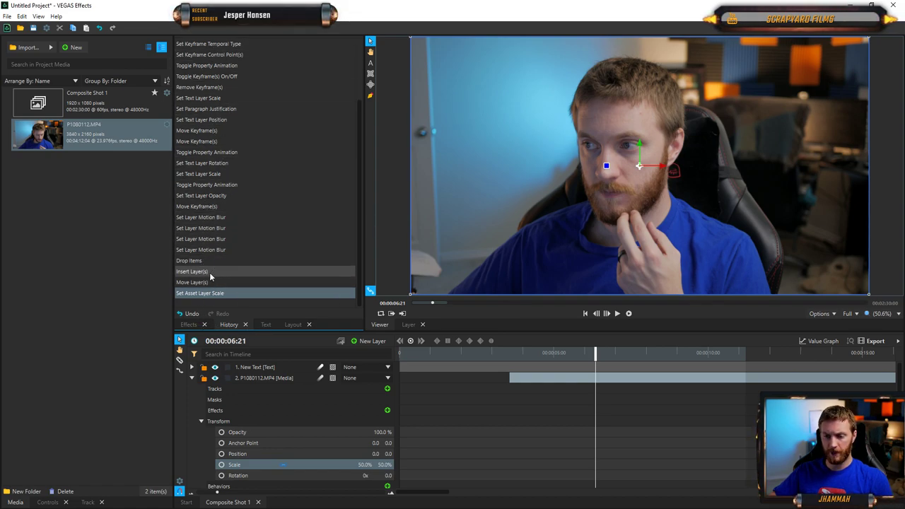
pyautogui.click(188, 325)
pyautogui.moveTo(361, 85); pyautogui.dragTo(361, 194)
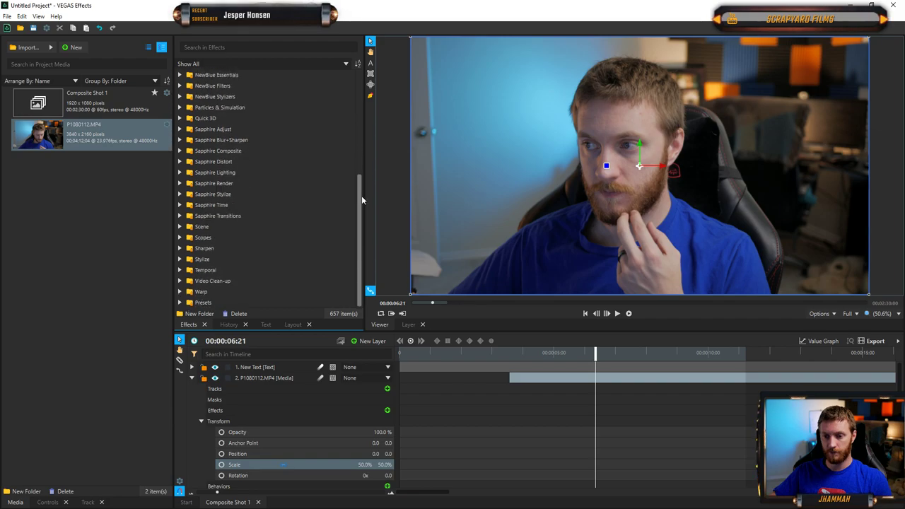
pyautogui.moveTo(362, 226); pyautogui.dragTo(354, 90)
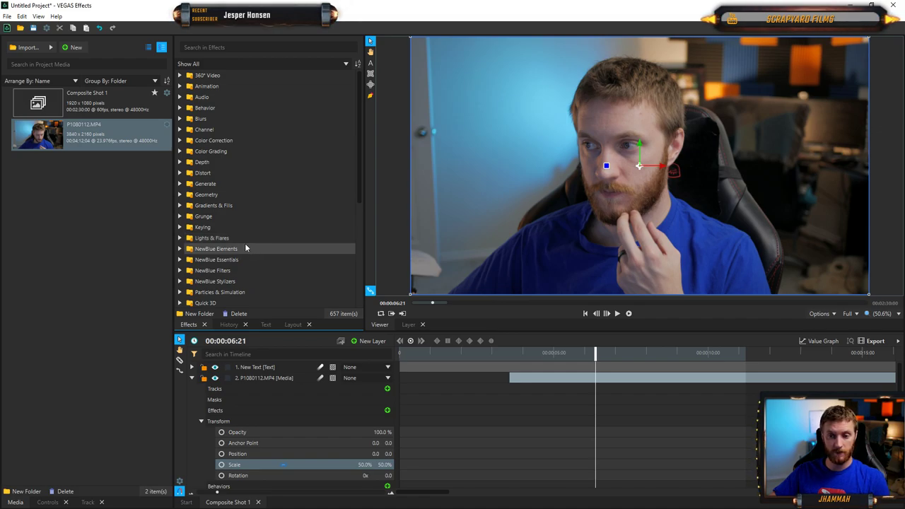
pyautogui.moveTo(361, 130); pyautogui.dragTo(365, 104)
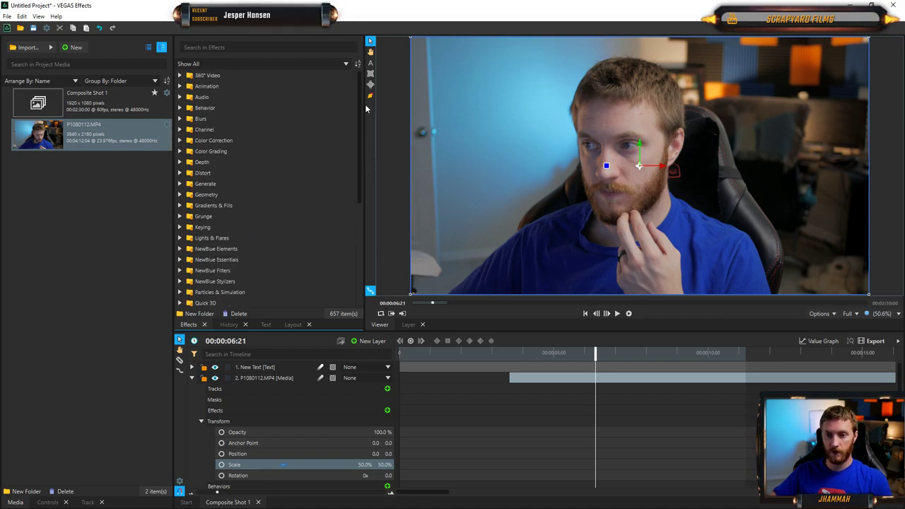
# - Try the 360° Fisheye Converter effect on the video layer, checking it back at 00:00:05:14, and remove it
pyautogui.click(180, 75)
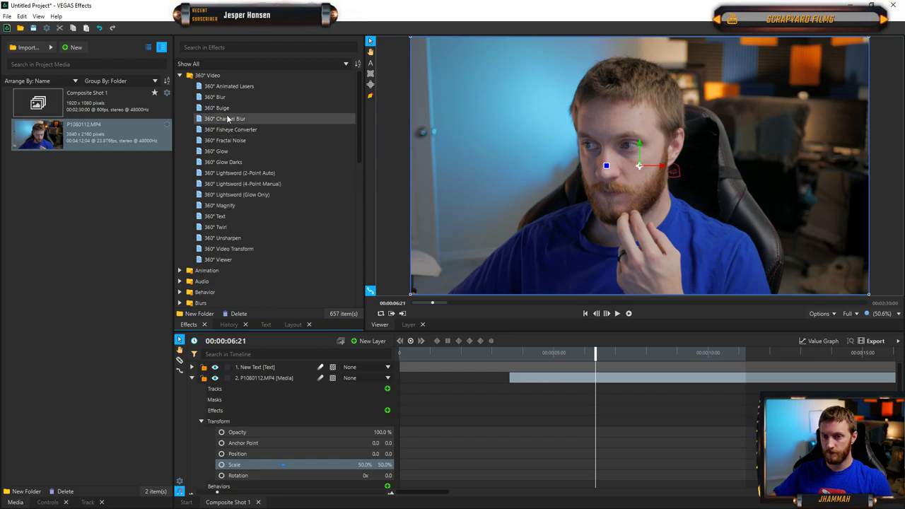
pyautogui.click(180, 76)
pyautogui.click(180, 76)
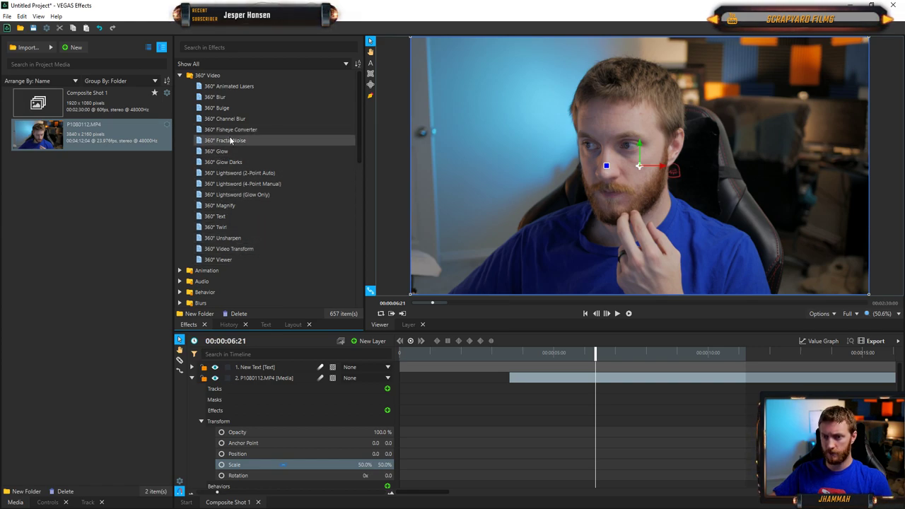
pyautogui.moveTo(227, 129); pyautogui.dragTo(423, 242)
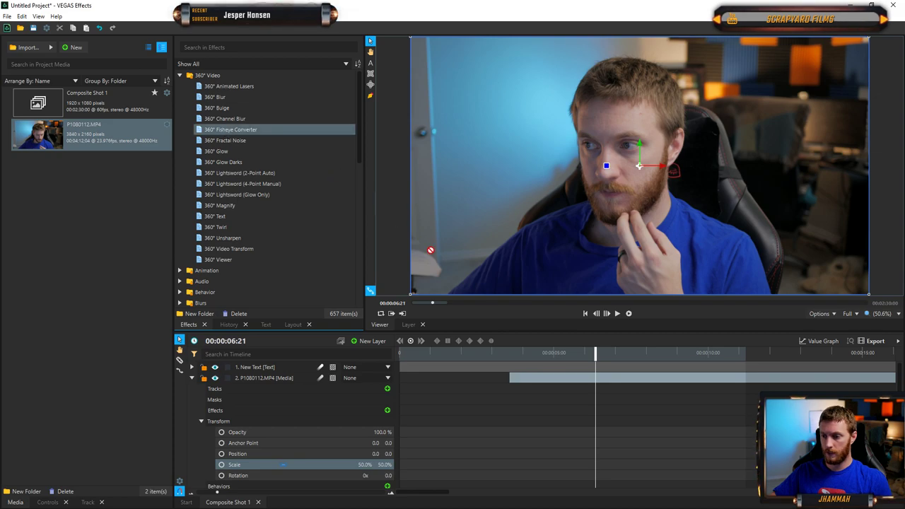
pyautogui.moveTo(225, 131); pyautogui.dragTo(260, 379)
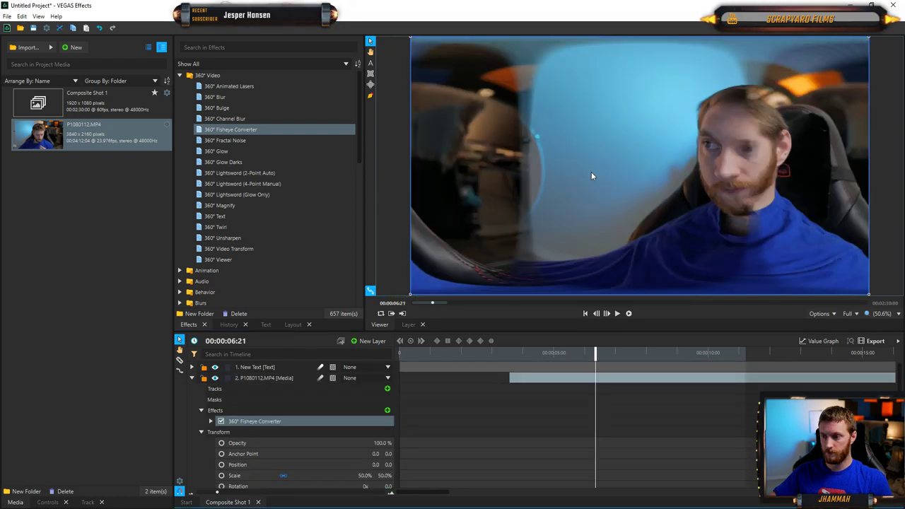
pyautogui.moveTo(598, 357); pyautogui.dragTo(552, 359)
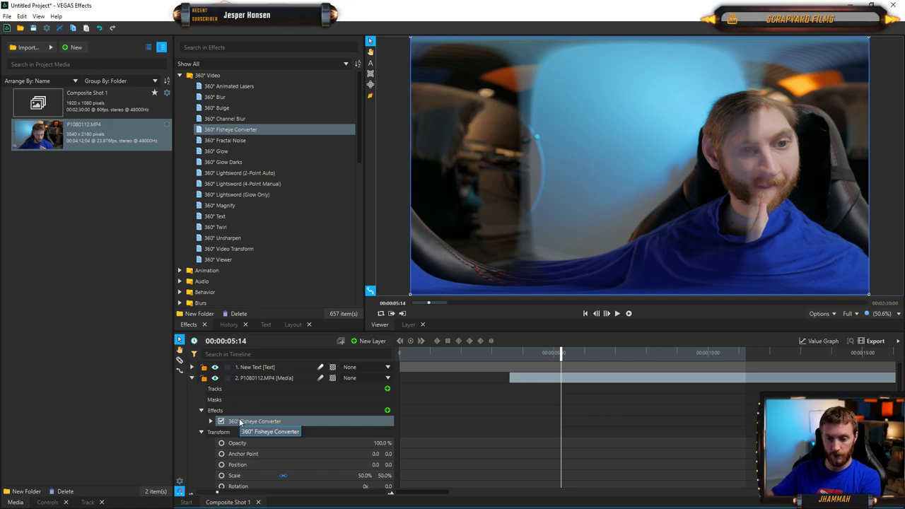
pyautogui.press('Delete')
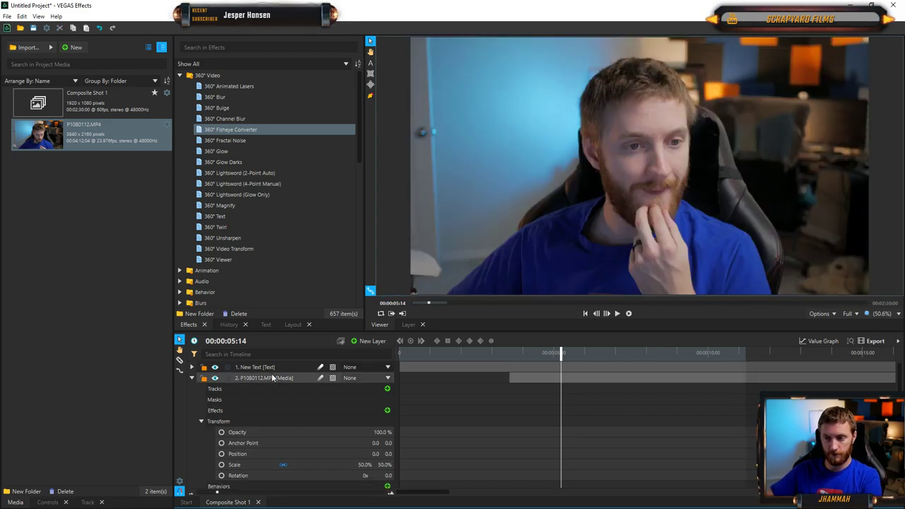
# - Try the Center Wipe animation effect on the video layer, checking it at 00:00:05:09, and remove it
pyautogui.click(180, 76)
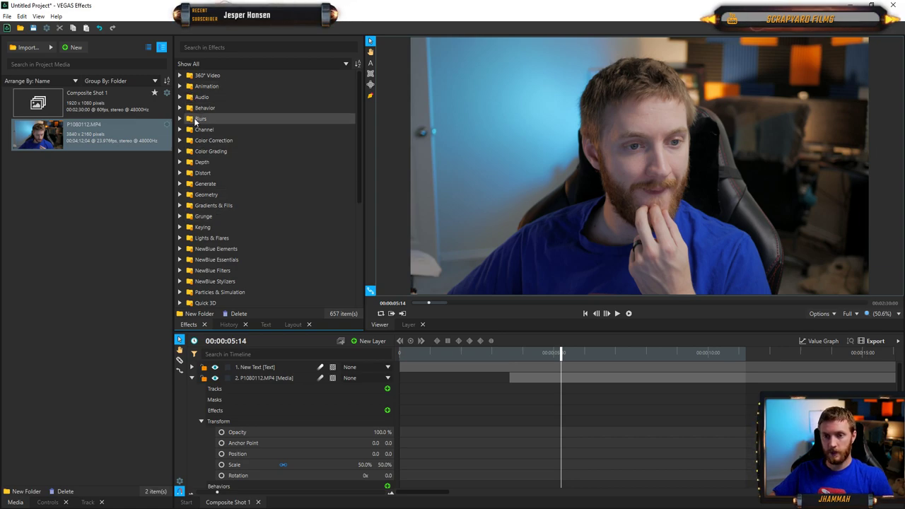
pyautogui.click(181, 86)
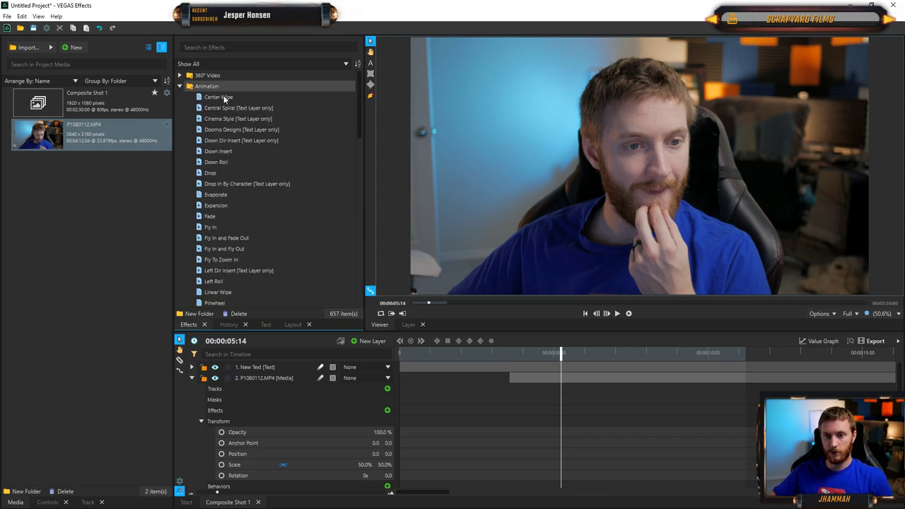
pyautogui.scroll(-6, 267, 162)
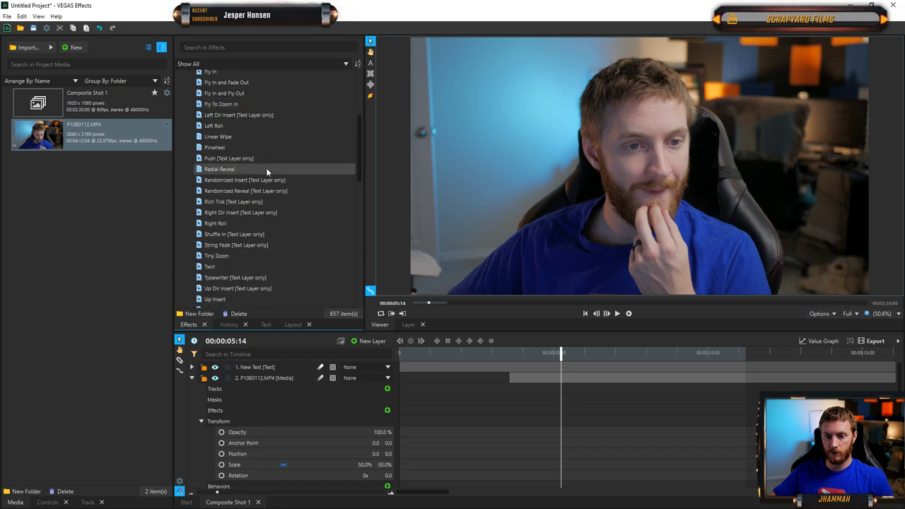
pyautogui.scroll(6, 262, 189)
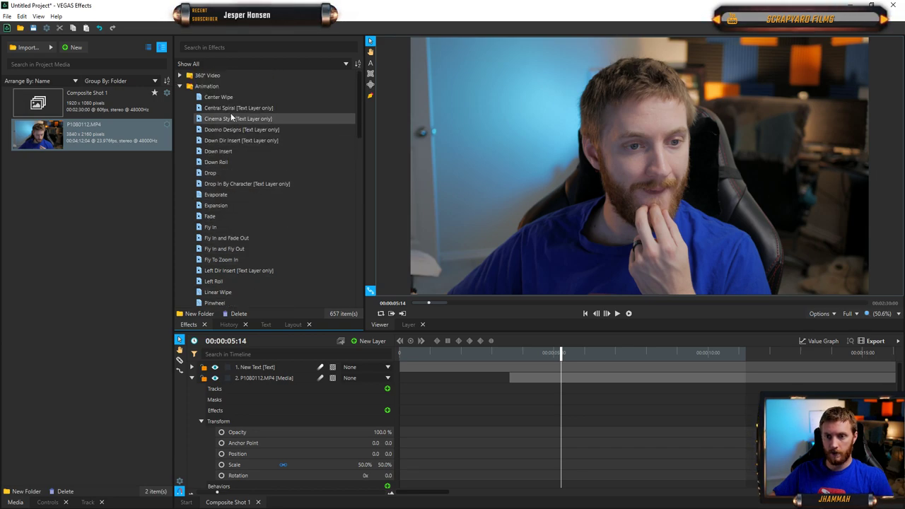
pyautogui.moveTo(219, 101); pyautogui.dragTo(226, 110)
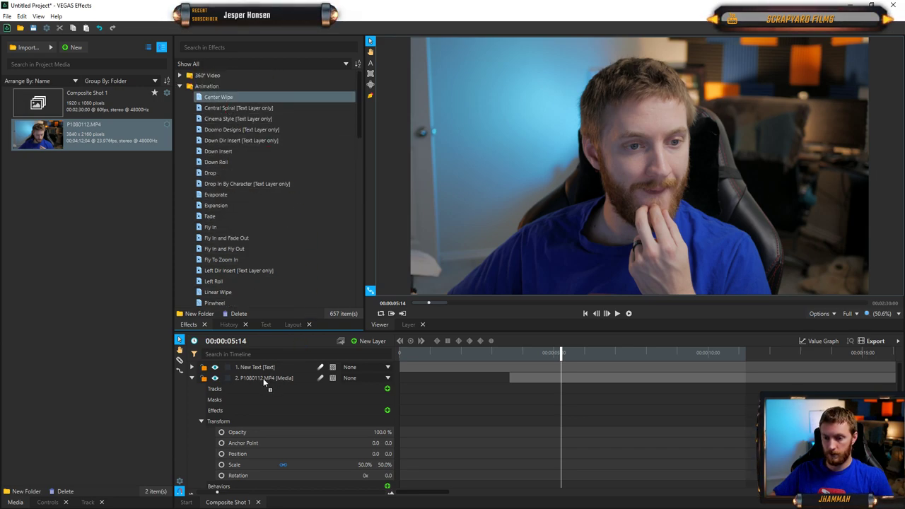
pyautogui.moveTo(268, 378); pyautogui.dragTo(267, 378)
pyautogui.moveTo(559, 353)
pyautogui.mouseDown()
pyautogui.moveTo(513, 357)
pyautogui.moveTo(814, 373)
pyautogui.moveTo(567, 362)
pyautogui.mouseUp()
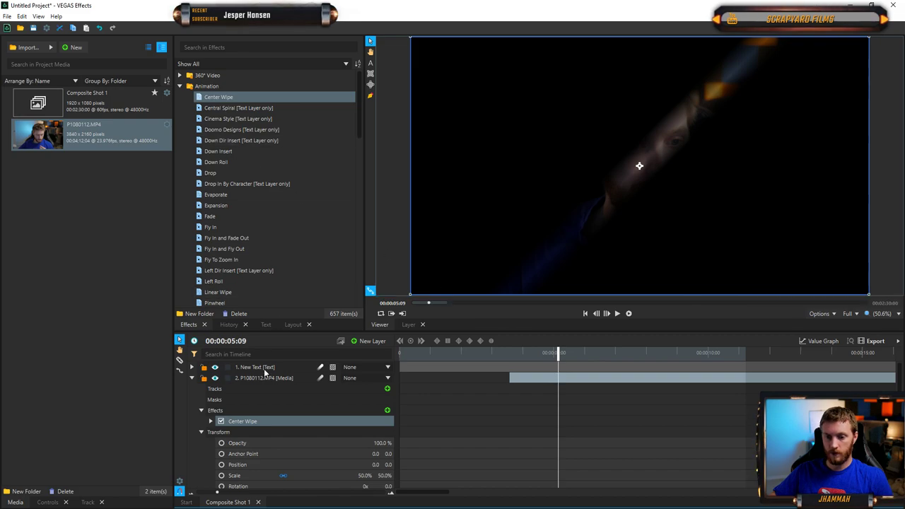
pyautogui.press('Delete')
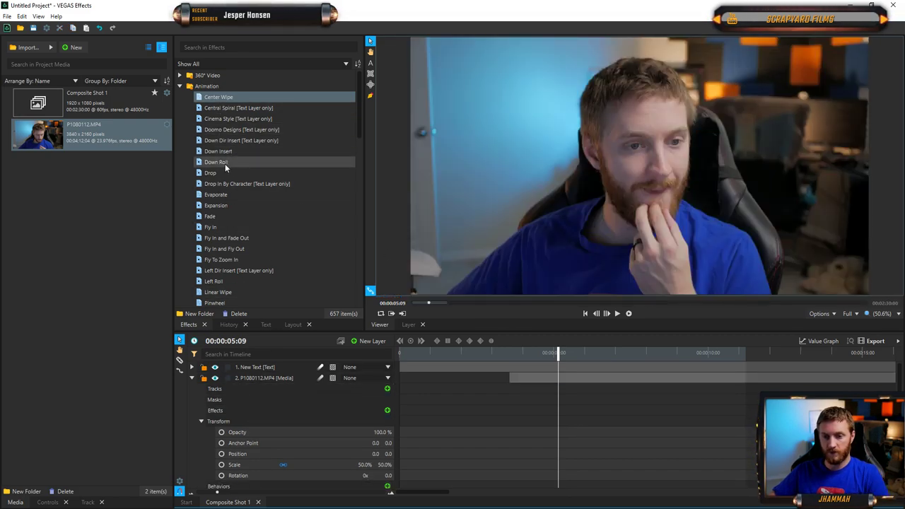
# - Try the Left Roll animation on the P1080112.MP4 layer, checking it at 00:00:03:33, and remove it
pyautogui.scroll(-1, 232, 209)
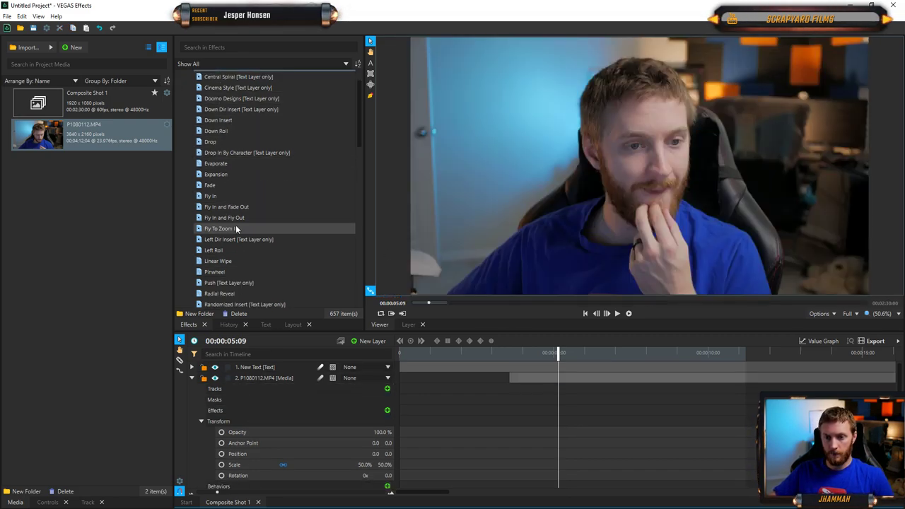
pyautogui.scroll(-1, 246, 250)
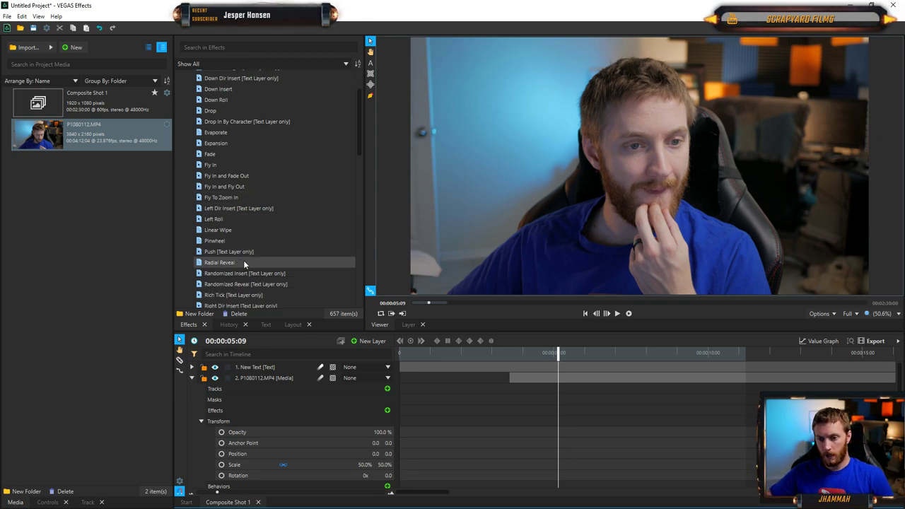
pyautogui.scroll(-1, 264, 239)
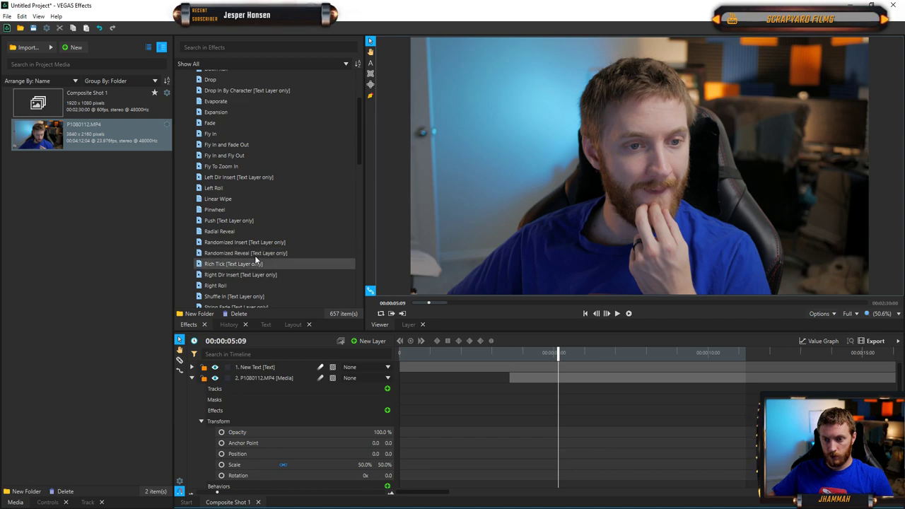
pyautogui.click(262, 177)
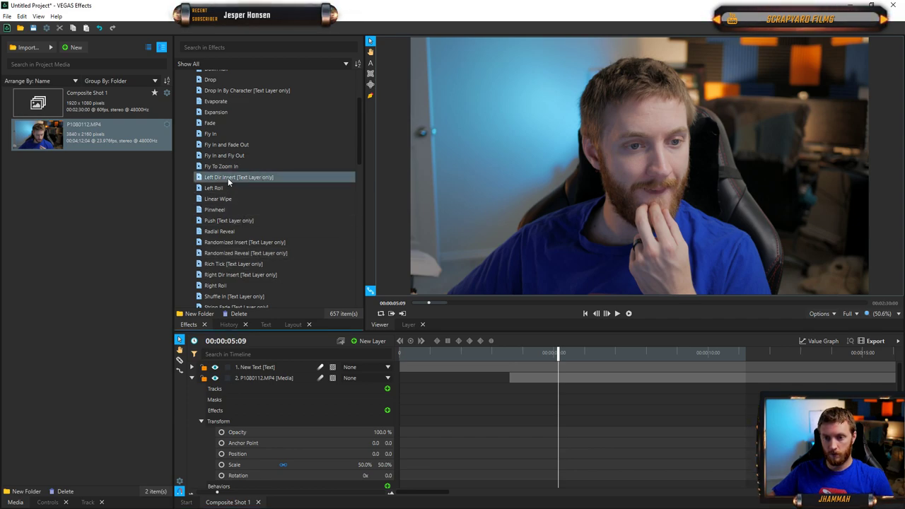
pyautogui.moveTo(225, 187); pyautogui.dragTo(263, 220)
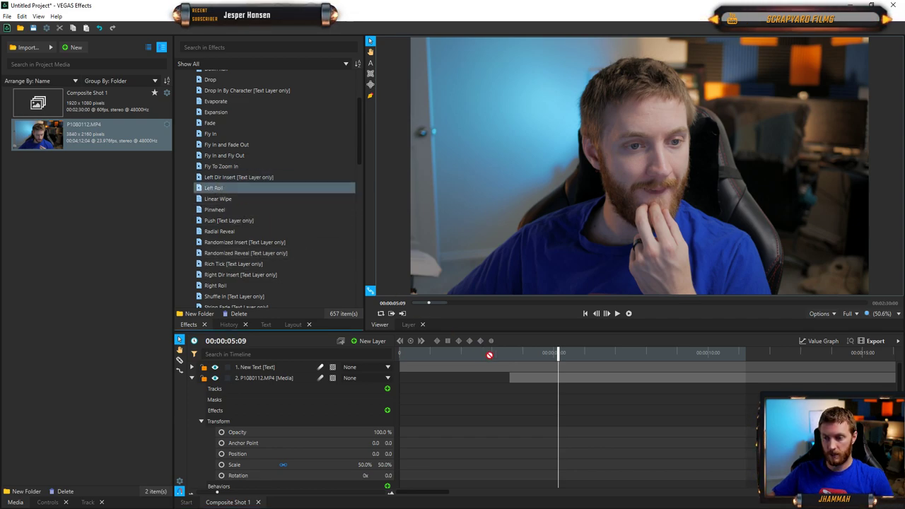
pyautogui.moveTo(518, 378); pyautogui.dragTo(505, 333)
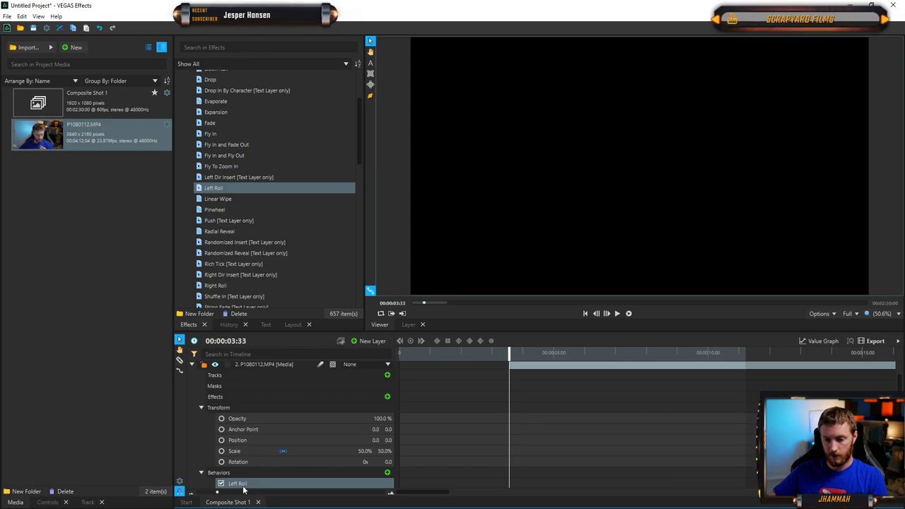
pyautogui.press('Delete')
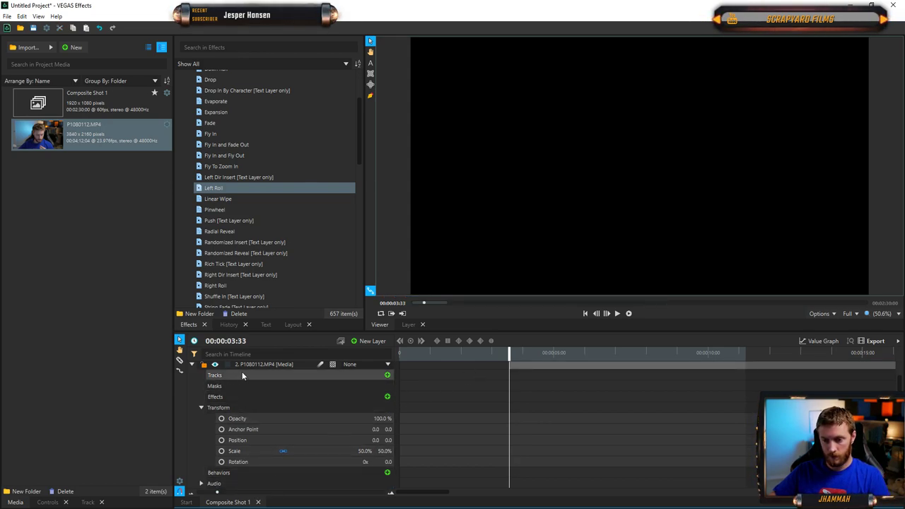
pyautogui.scroll(1, 271, 424)
pyautogui.click(264, 380)
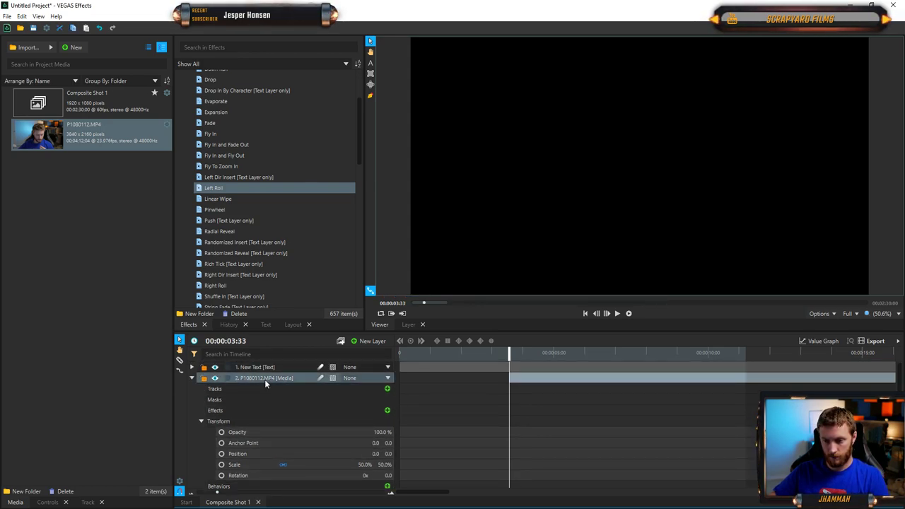
# - Move the playhead to 00:00:03:35 and look through the Animation, Audio and Behavior categories of the effects library
pyautogui.moveTo(509, 354)
pyautogui.mouseDown()
pyautogui.moveTo(519, 355)
pyautogui.moveTo(510, 354)
pyautogui.mouseUp()
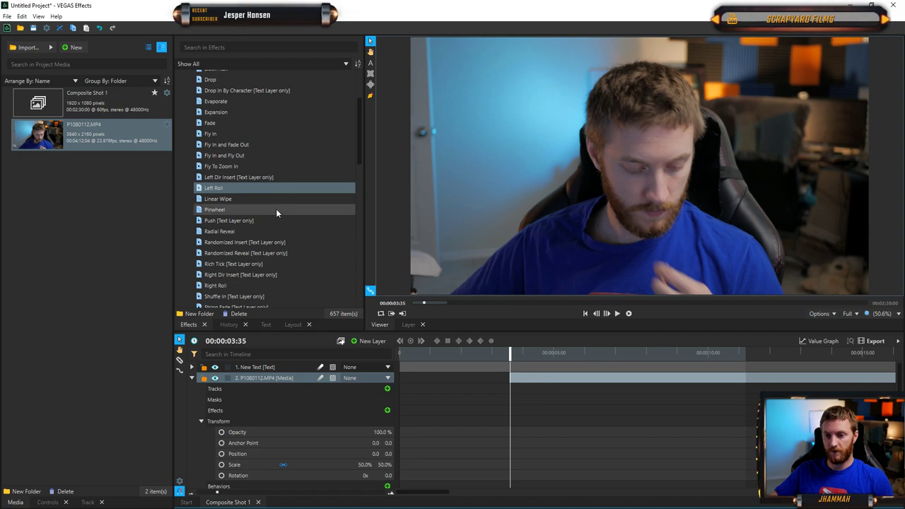
pyautogui.scroll(3, 242, 180)
pyautogui.scroll(-6, 269, 191)
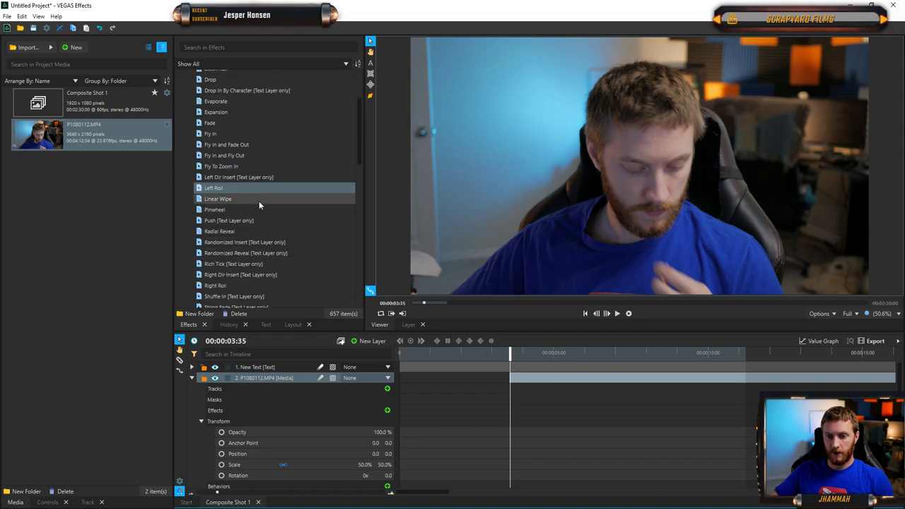
pyautogui.scroll(-2, 234, 241)
pyautogui.scroll(8, 240, 242)
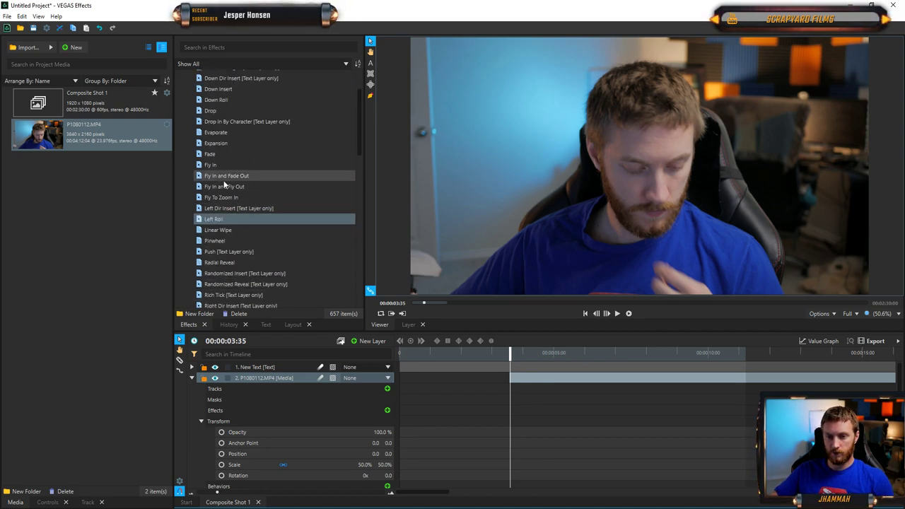
pyautogui.click(180, 86)
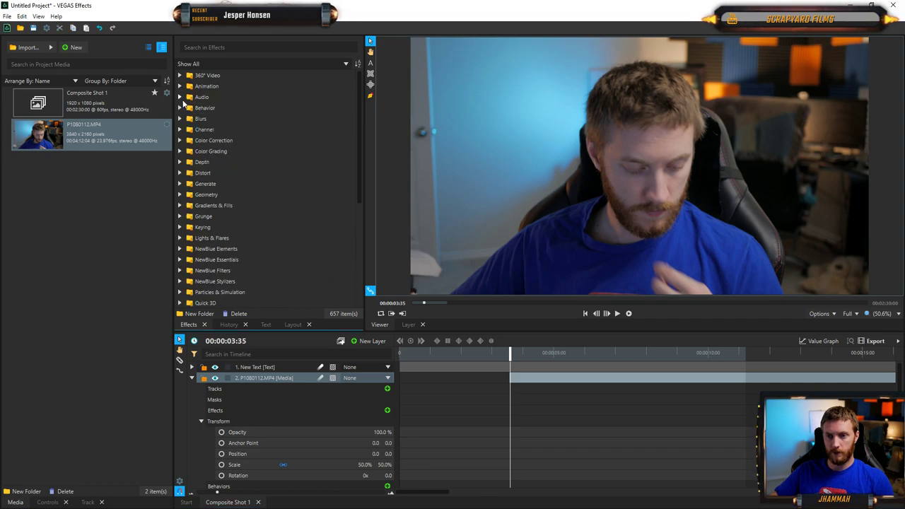
pyautogui.click(181, 97)
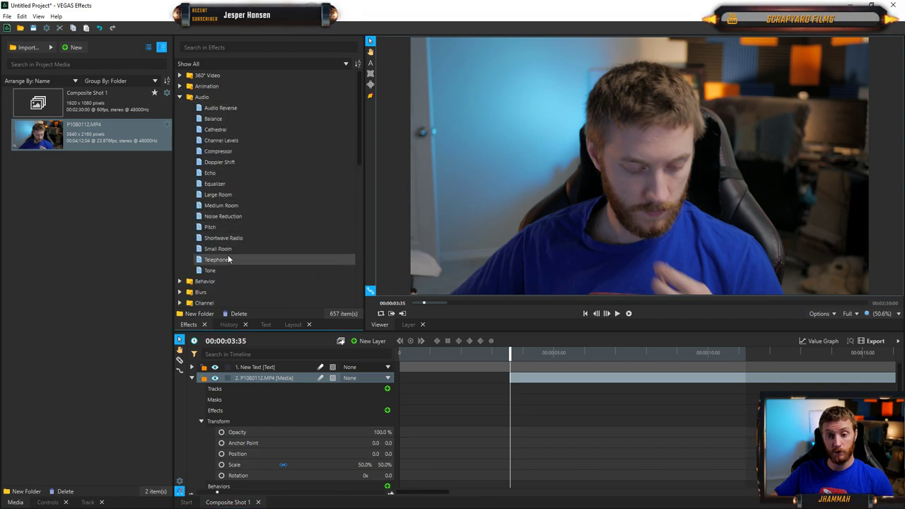
pyautogui.click(180, 97)
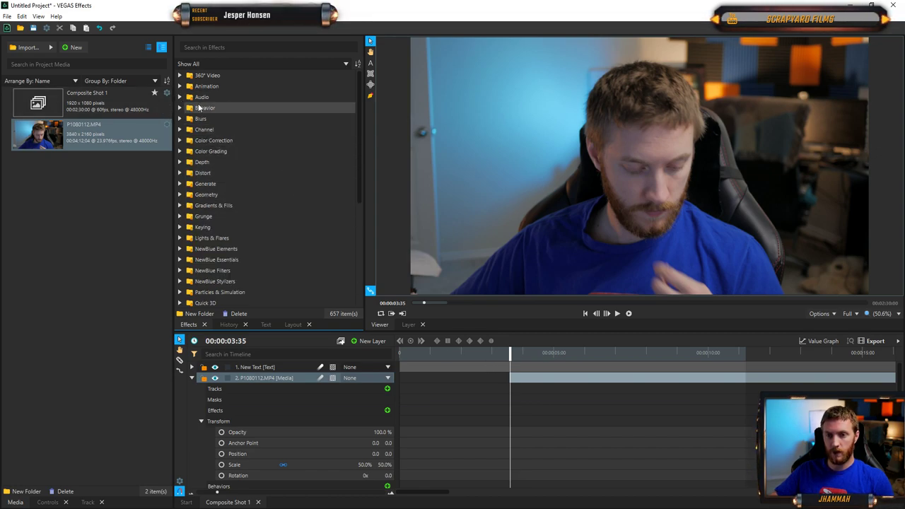
pyautogui.click(179, 108)
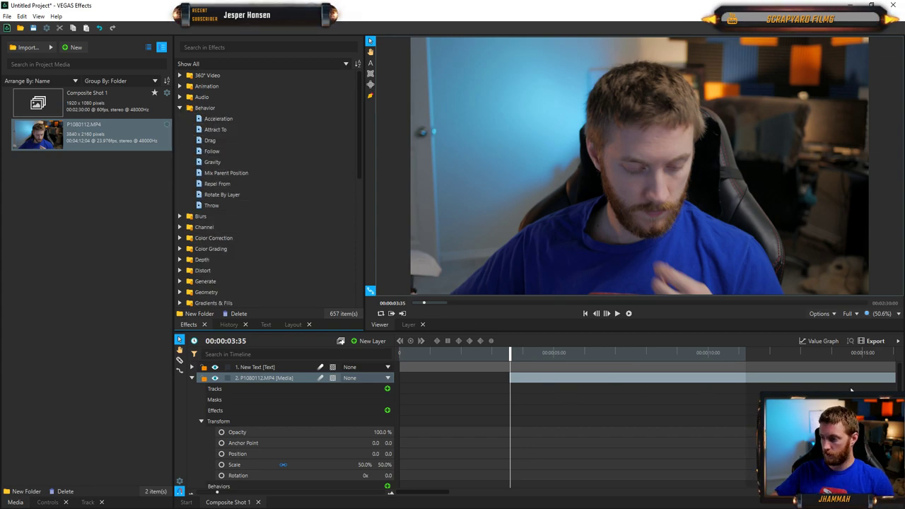
# - Try slicing the video layer, move the playhead to 00:00:04:00, and review the commands available for the layer
pyautogui.click(641, 380)
pyautogui.rightClick(642, 378)
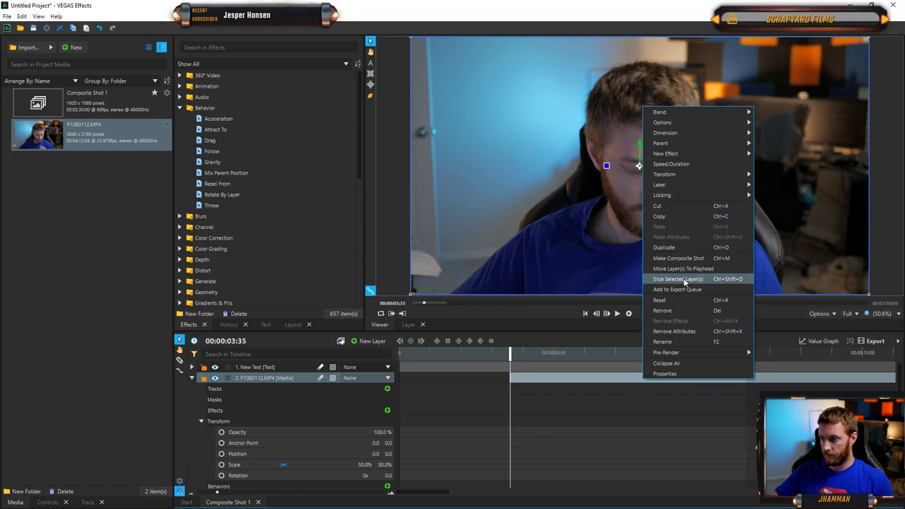
pyautogui.click(680, 279)
pyautogui.moveTo(515, 356)
pyautogui.mouseDown()
pyautogui.moveTo(571, 355)
pyautogui.moveTo(523, 355)
pyautogui.mouseUp()
pyautogui.click(636, 382)
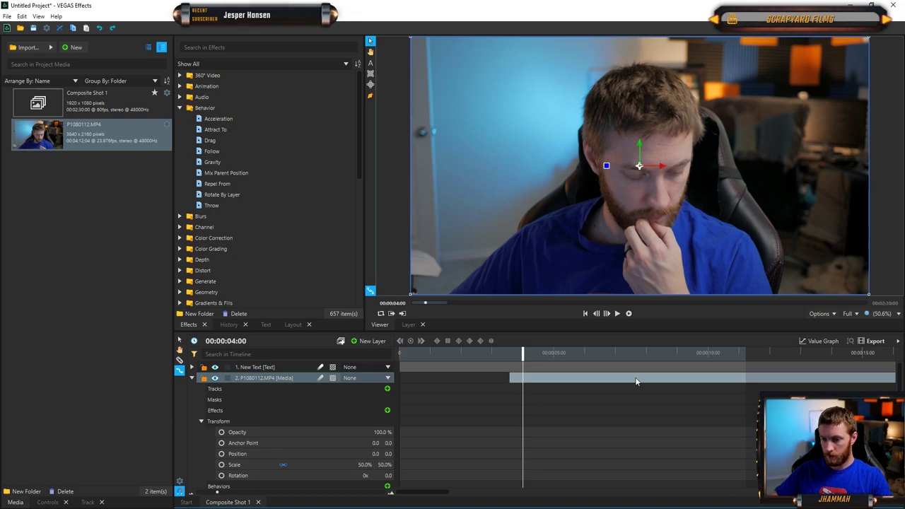
pyautogui.rightClick(639, 380)
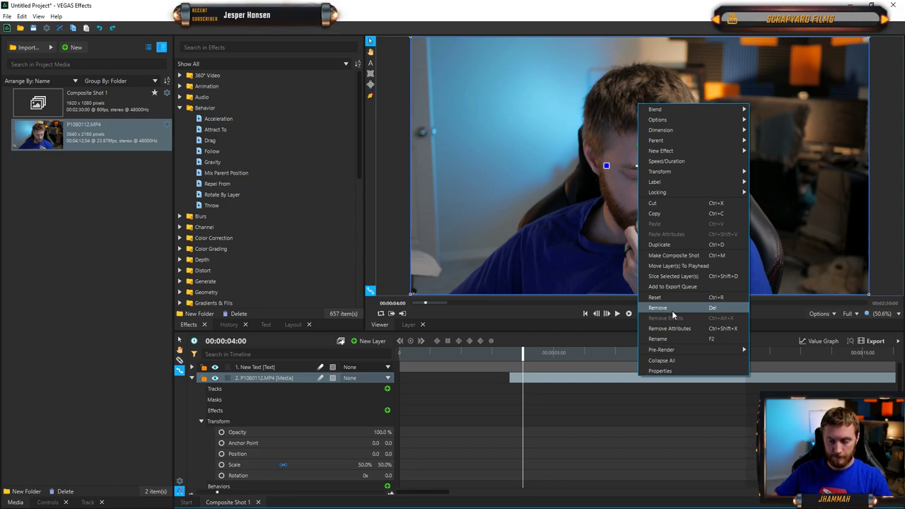
pyautogui.click(636, 384)
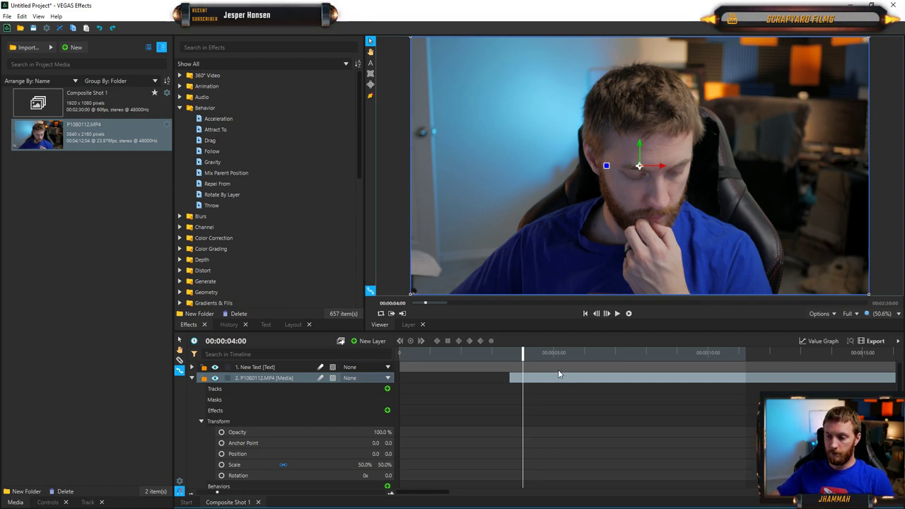
# - Try the Gravity behavior on the video layer with the playhead at 00:00:04:40, and play the clip from its start
pyautogui.moveTo(518, 350); pyautogui.dragTo(545, 354)
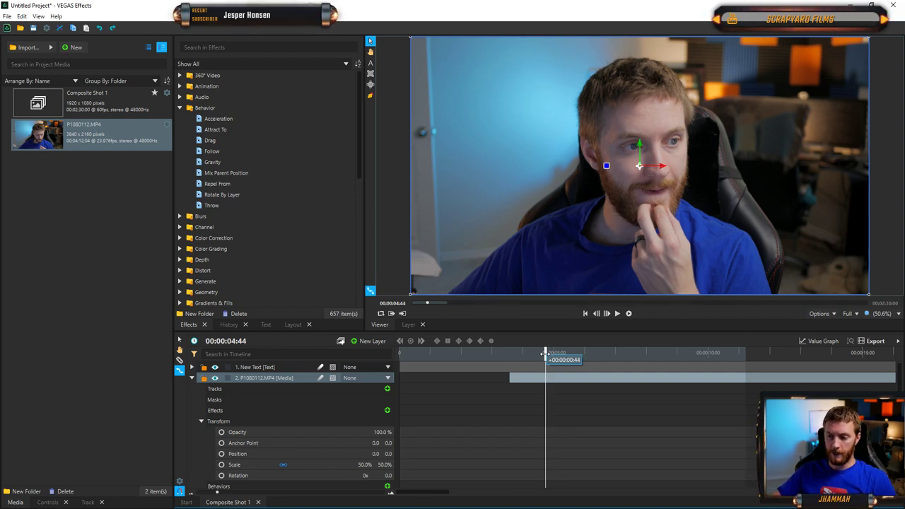
pyautogui.moveTo(545, 355)
pyautogui.mouseDown()
pyautogui.moveTo(576, 357)
pyautogui.moveTo(543, 360)
pyautogui.mouseUp()
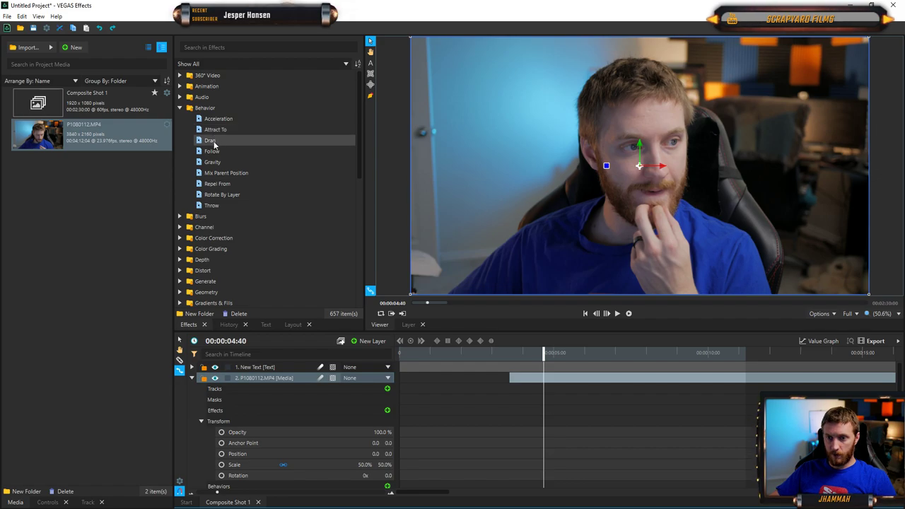
pyautogui.moveTo(212, 164); pyautogui.dragTo(251, 378)
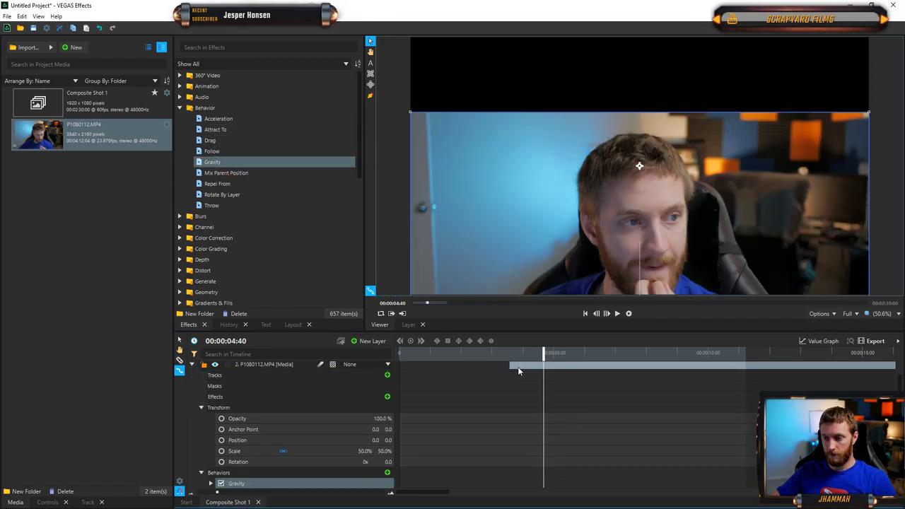
pyautogui.moveTo(544, 352); pyautogui.dragTo(509, 351)
pyautogui.press('space')
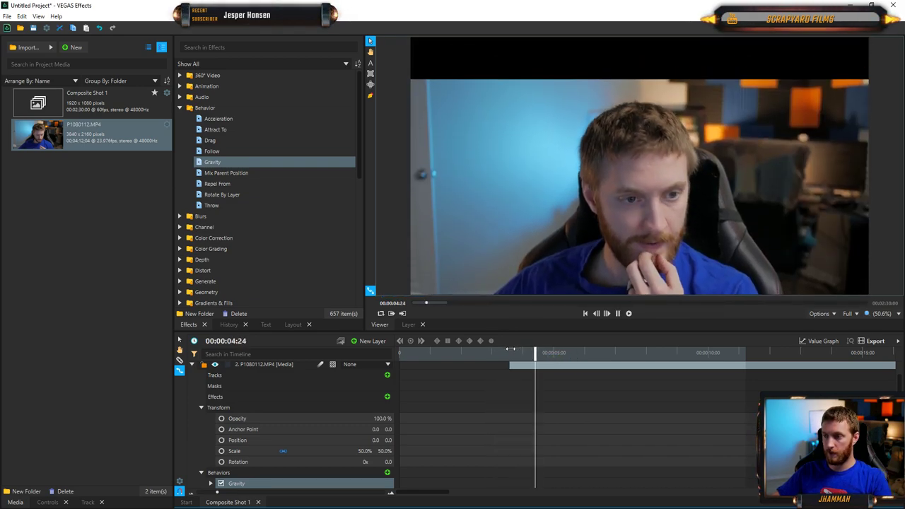
pyautogui.press('space')
# - Shorten the Gravity force arrow over the footage at 00:00:03:57, and remove the Gravity behavior from the layer
pyautogui.moveTo(572, 351); pyautogui.dragTo(521, 352)
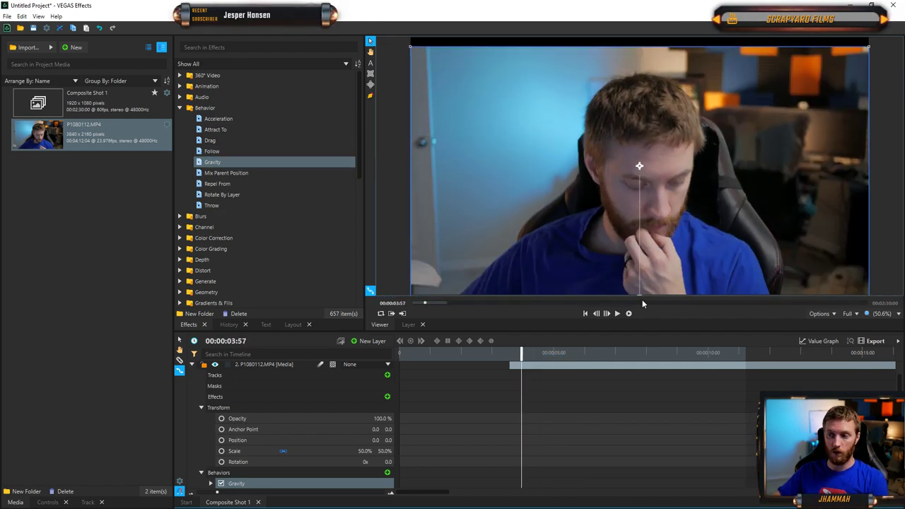
pyautogui.moveTo(645, 287); pyautogui.dragTo(645, 200)
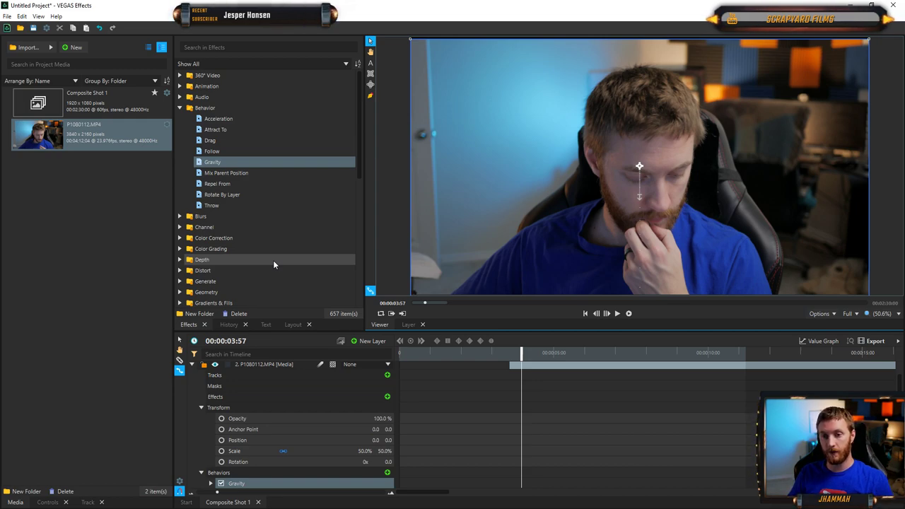
pyautogui.click(220, 205)
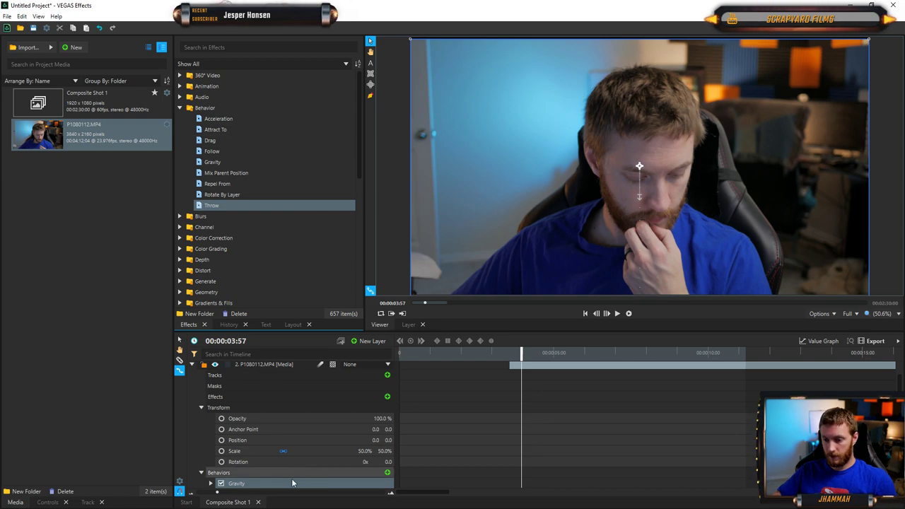
pyautogui.press('Delete')
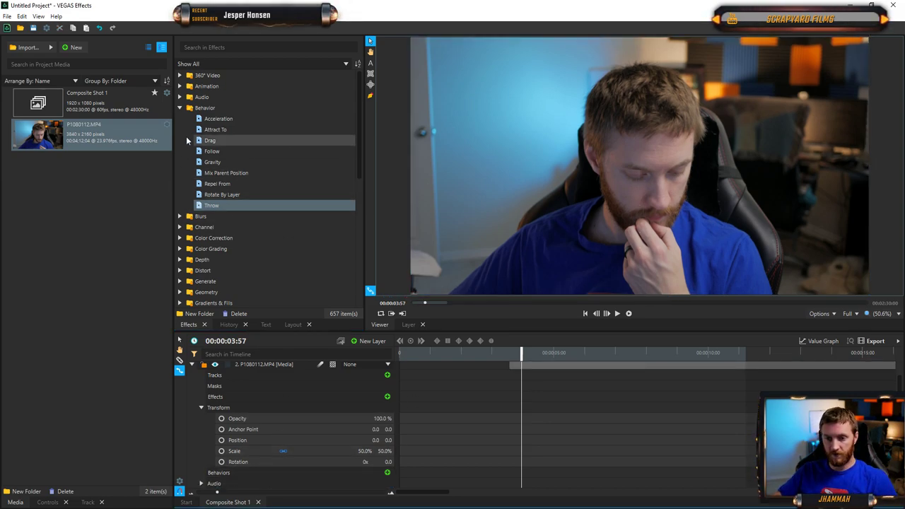
# - Apply the Motion Blur effect from the Blurs category to the P1080112.MP4 layer
pyautogui.click(179, 107)
pyautogui.click(179, 119)
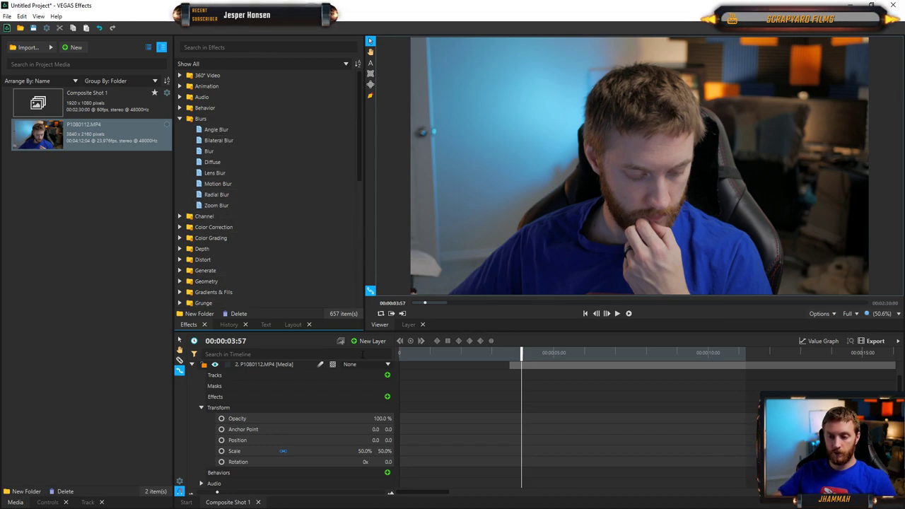
pyautogui.hotkey('ctrl', 'alt', 't')
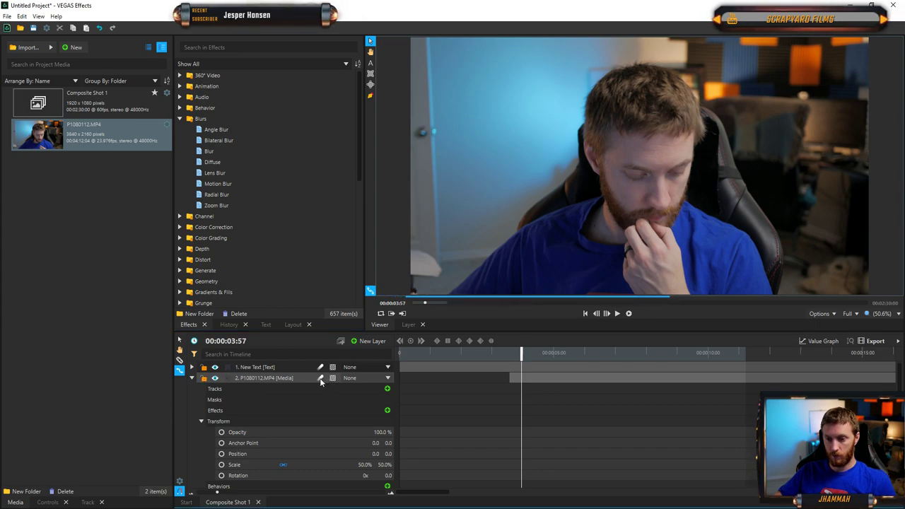
pyautogui.click(217, 186)
pyautogui.moveTo(216, 187); pyautogui.dragTo(256, 377)
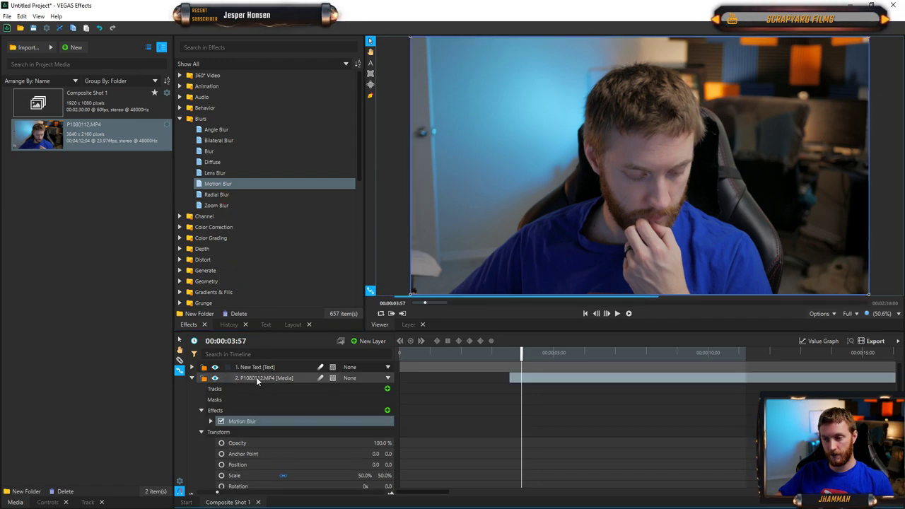
# - Examine the Motion Blur effect's mode and Optical Flow parameters, and collapse the Blurs category in the effects library
pyautogui.click(210, 421)
pyautogui.scroll(-2, 209, 423)
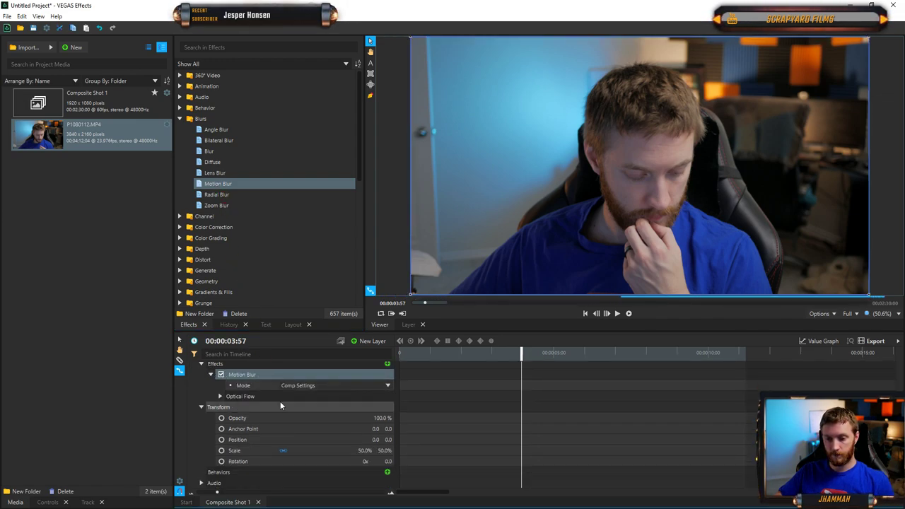
pyautogui.click(220, 397)
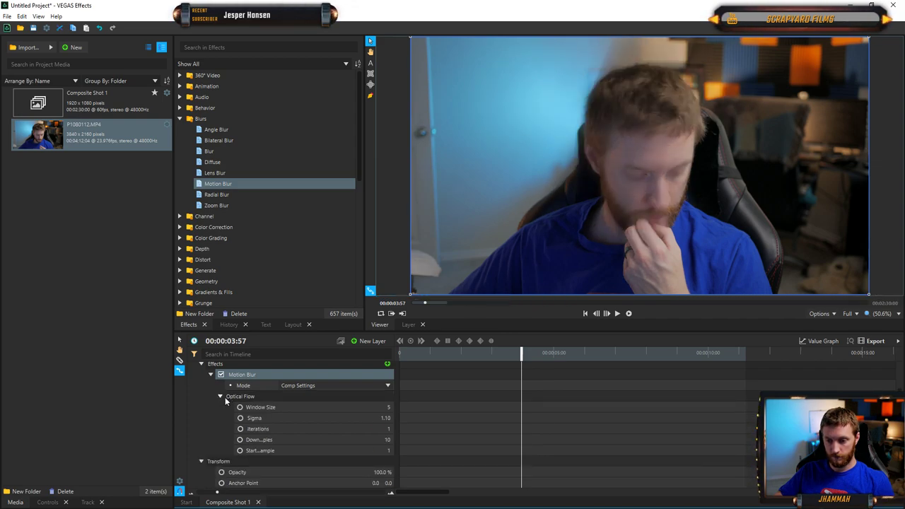
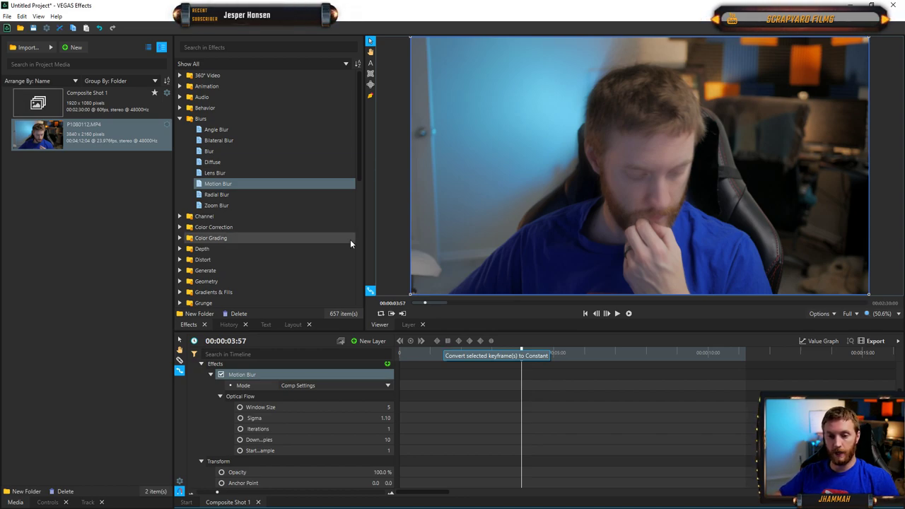
pyautogui.click(180, 119)
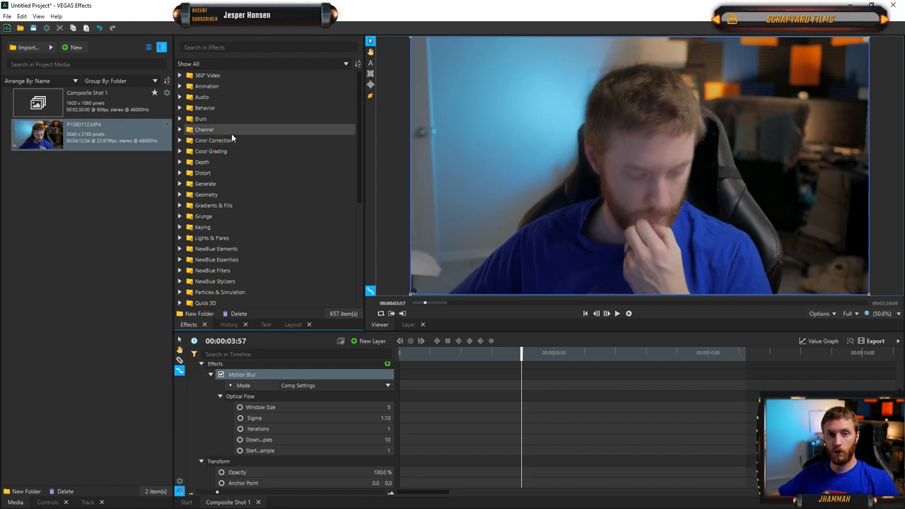
pyautogui.moveTo(359, 121)
pyautogui.mouseDown()
pyautogui.moveTo(359, 152)
pyautogui.moveTo(358, 122)
pyautogui.mouseUp()
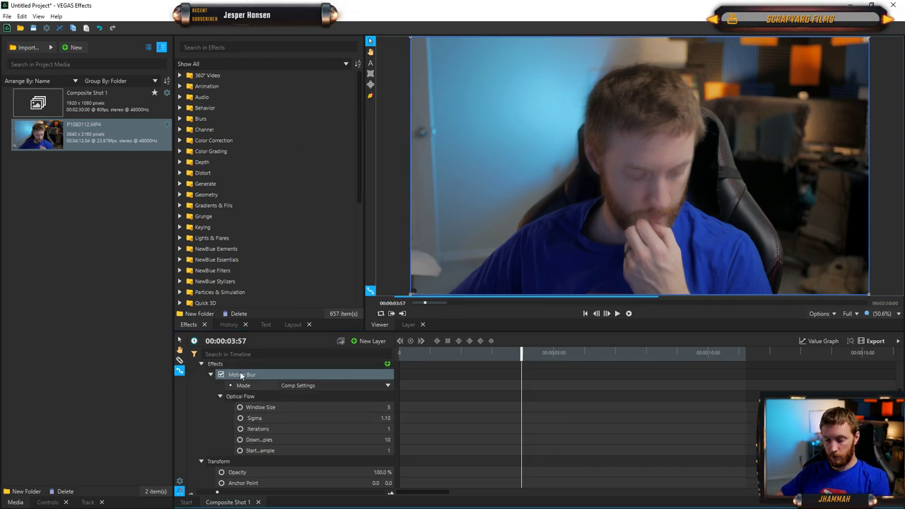
# - Remove the Motion Blur effect from the P1080112.MP4 layer, and glance through the Blurs category again
pyautogui.press('Delete')
pyautogui.click(180, 118)
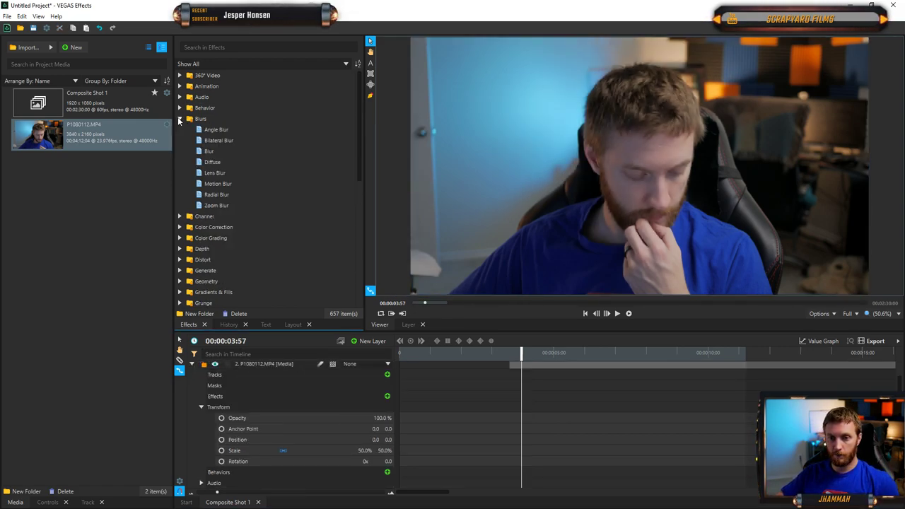
pyautogui.click(179, 119)
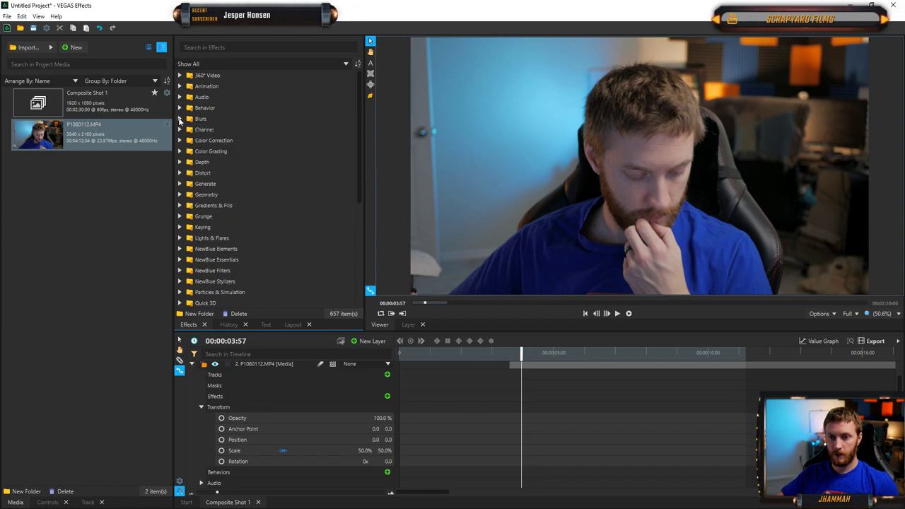
# - Examine the effects in the Channel and Color Correction categories, and collapse both
pyautogui.click(180, 129)
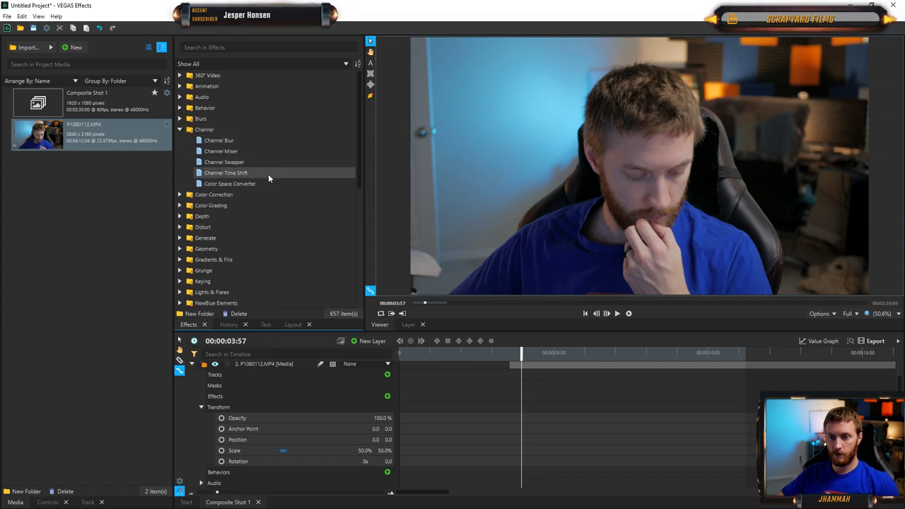
pyautogui.click(180, 132)
pyautogui.click(180, 140)
pyautogui.scroll(-1, 246, 218)
pyautogui.scroll(-2, 246, 218)
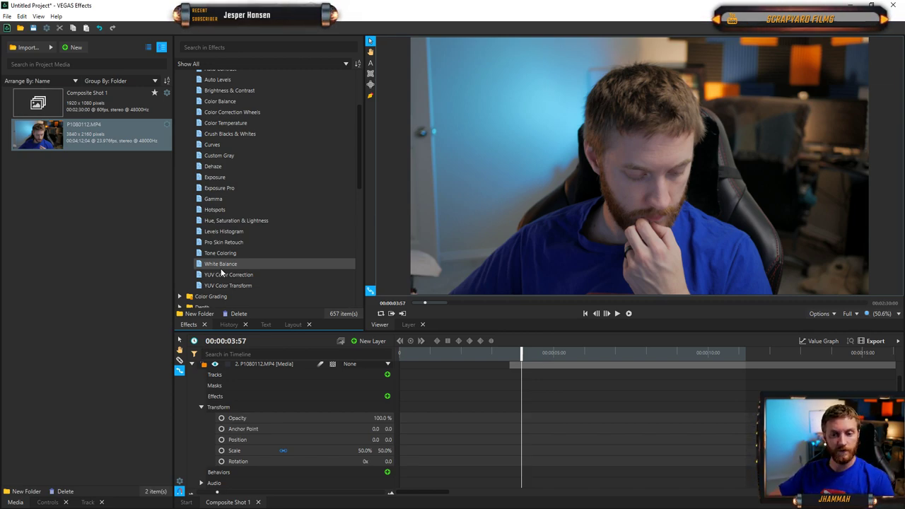
pyautogui.scroll(2, 221, 272)
pyautogui.click(181, 95)
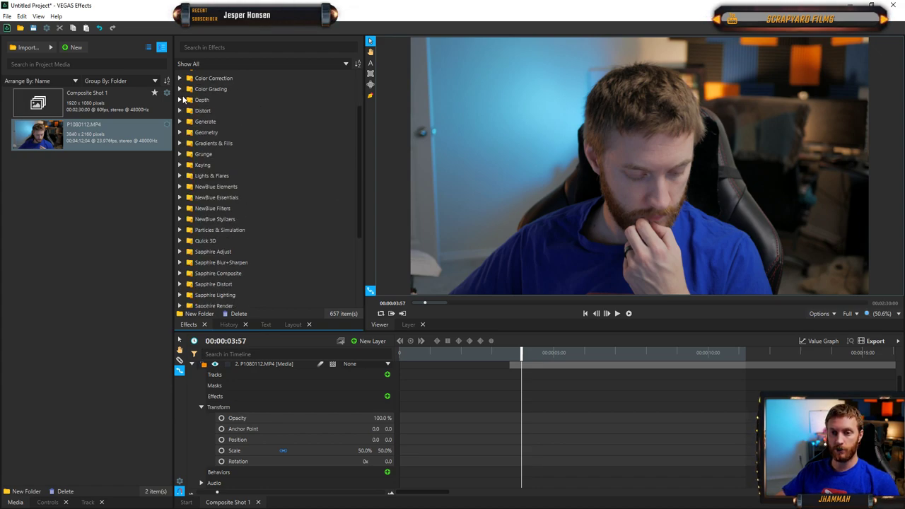
# - Apply the Hue Colorize effect from the Color Grading category to the P1080112.MP4 layer, and expand its parameters in the timeline
pyautogui.click(180, 89)
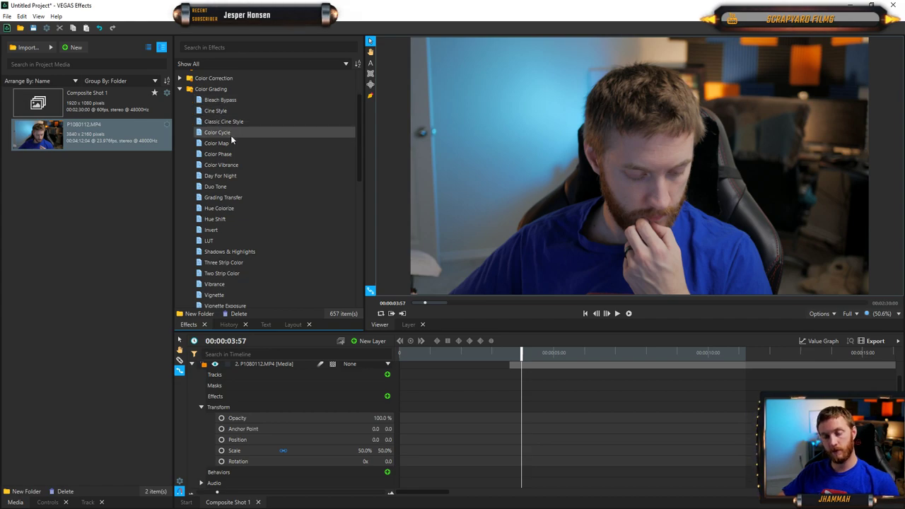
pyautogui.scroll(-2, 232, 170)
pyautogui.scroll(2, 235, 187)
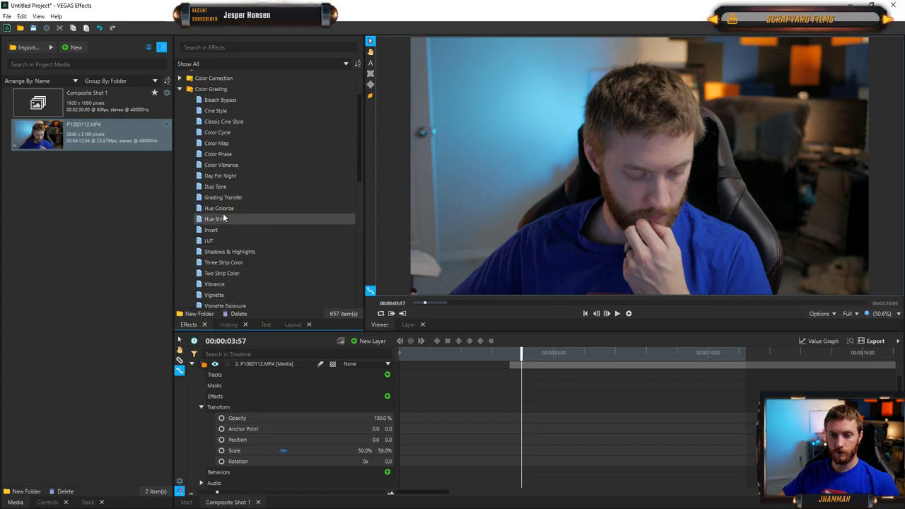
pyautogui.moveTo(223, 208); pyautogui.dragTo(245, 377)
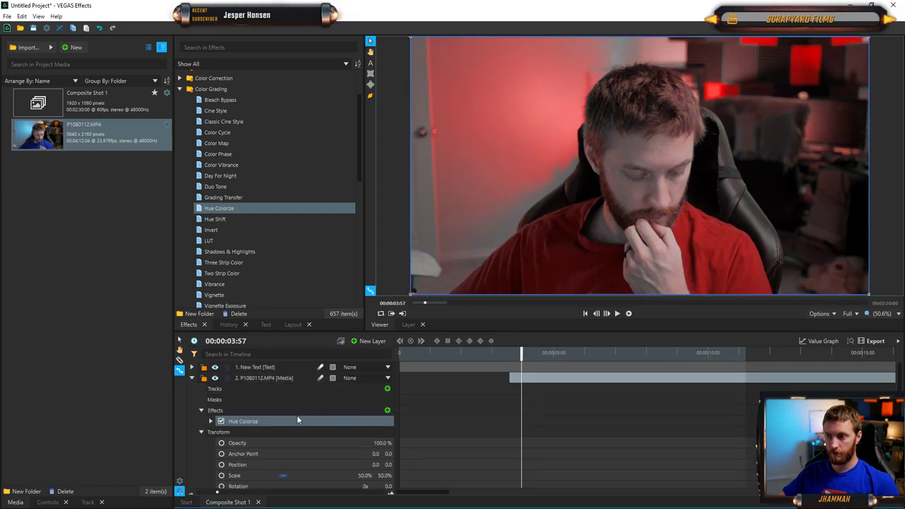
pyautogui.scroll(-1, 297, 415)
pyautogui.click(212, 396)
pyautogui.scroll(-1, 297, 388)
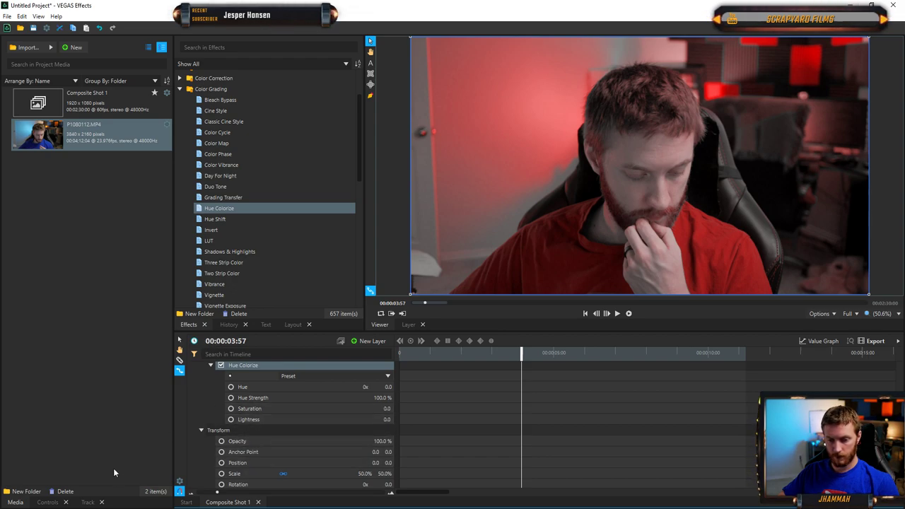
# - Display the video layer's controls, look through its layer properties, and collapse its effects group
pyautogui.click(48, 502)
pyautogui.click(15, 502)
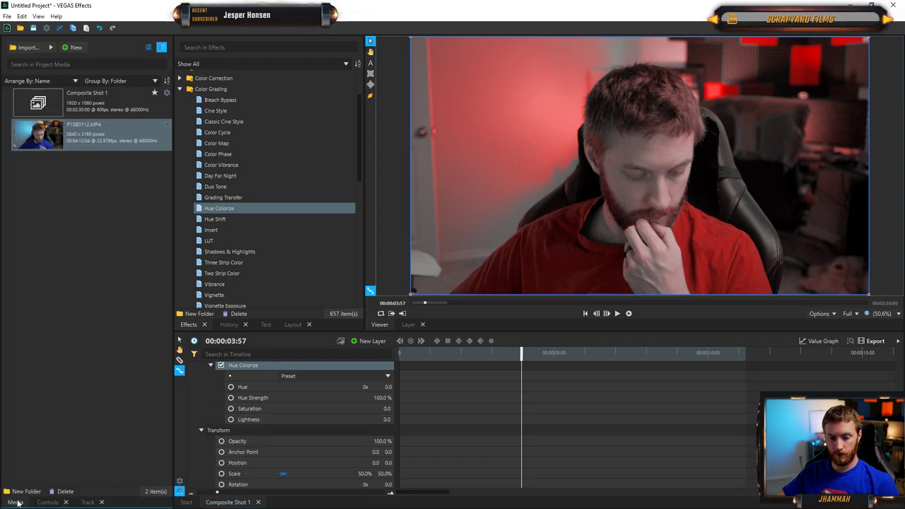
pyautogui.scroll(-1, 266, 430)
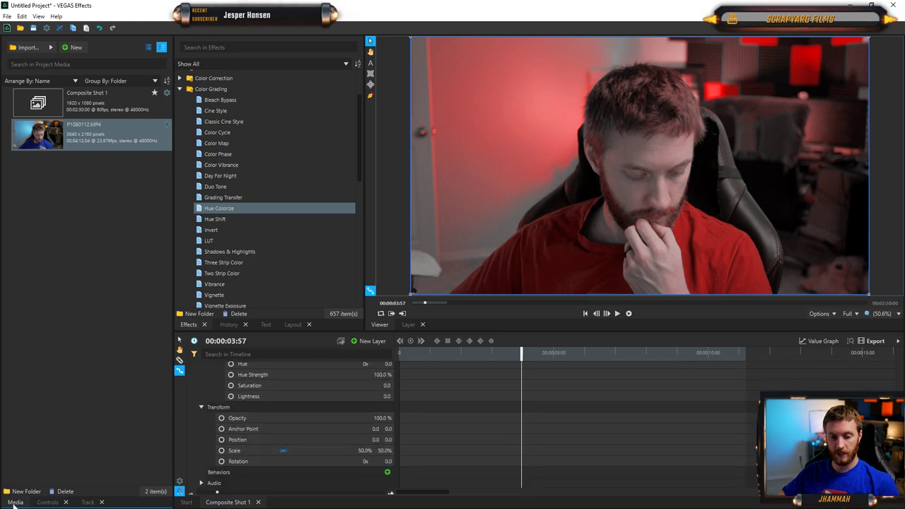
pyautogui.click(48, 502)
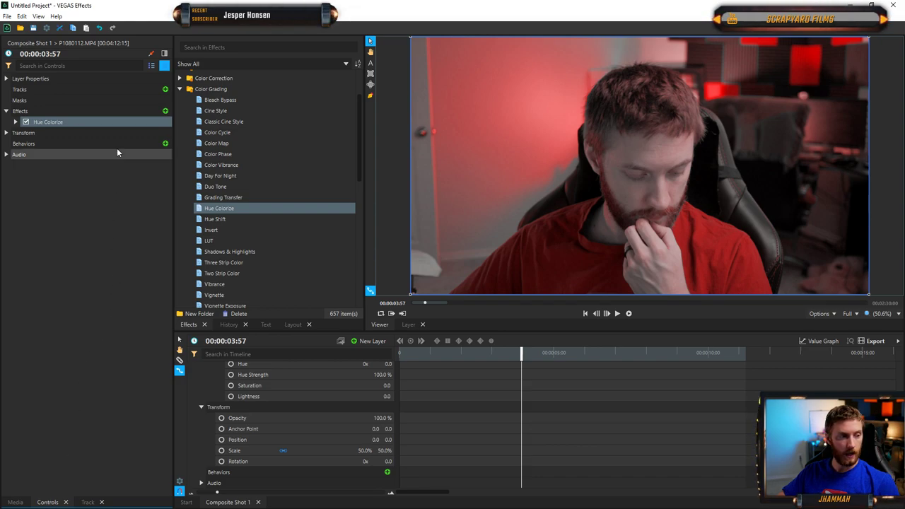
pyautogui.click(7, 80)
pyautogui.click(6, 80)
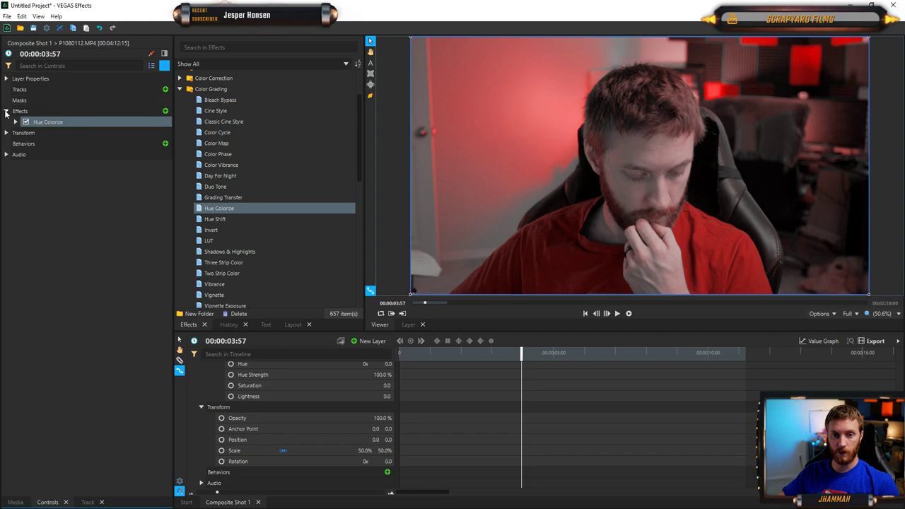
pyautogui.click(7, 111)
pyautogui.scroll(4, 255, 384)
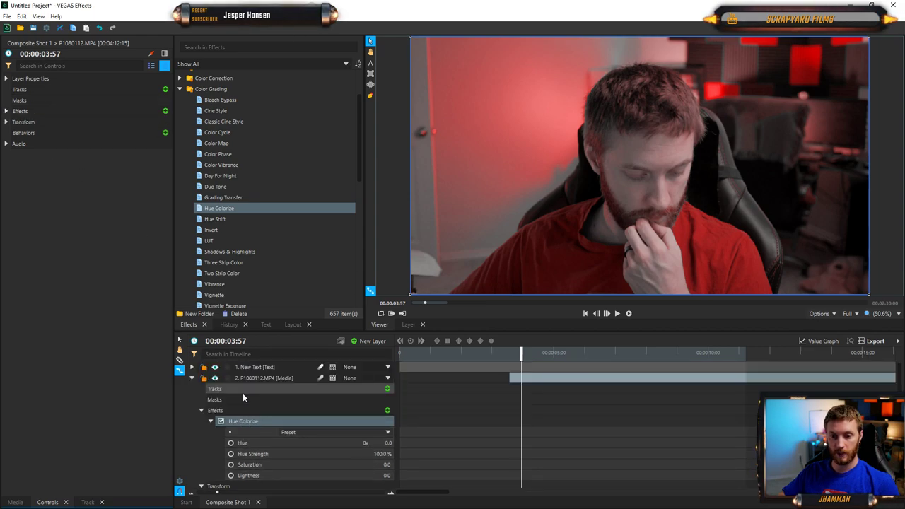
# - Try the Bulge distortion effect on the New Text layer, undo it, and collapse the layer in the timeline
pyautogui.click(259, 368)
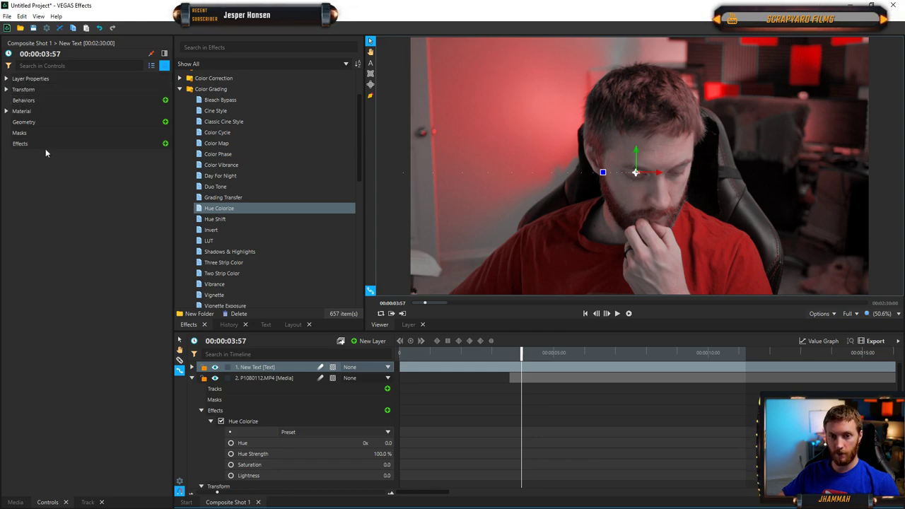
pyautogui.click(166, 144)
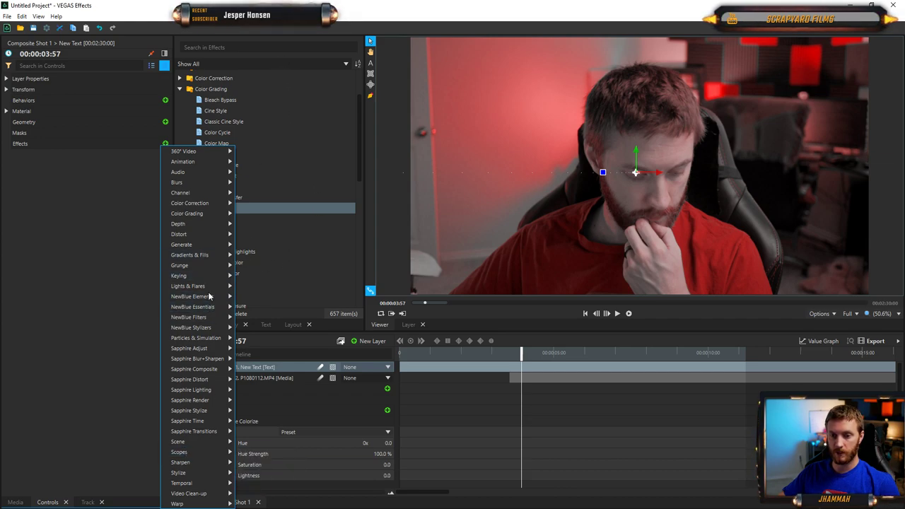
pyautogui.moveTo(206, 239)
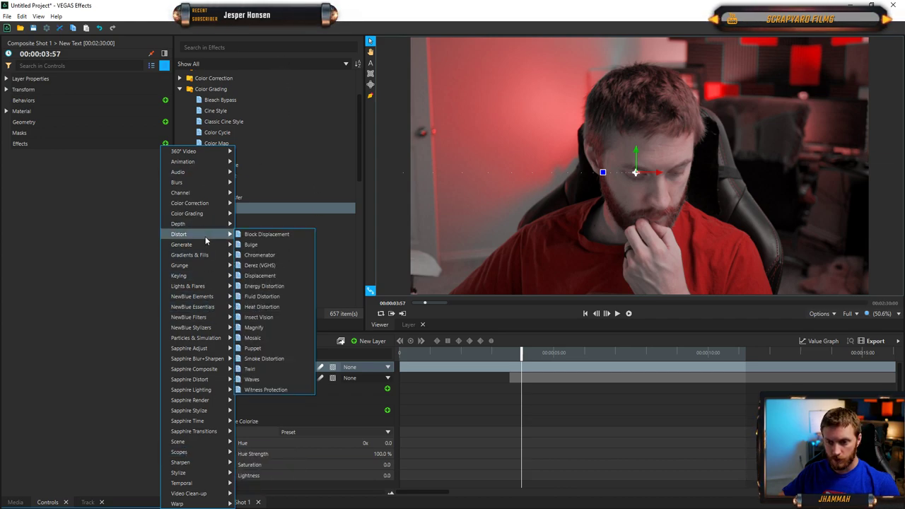
pyautogui.click(264, 245)
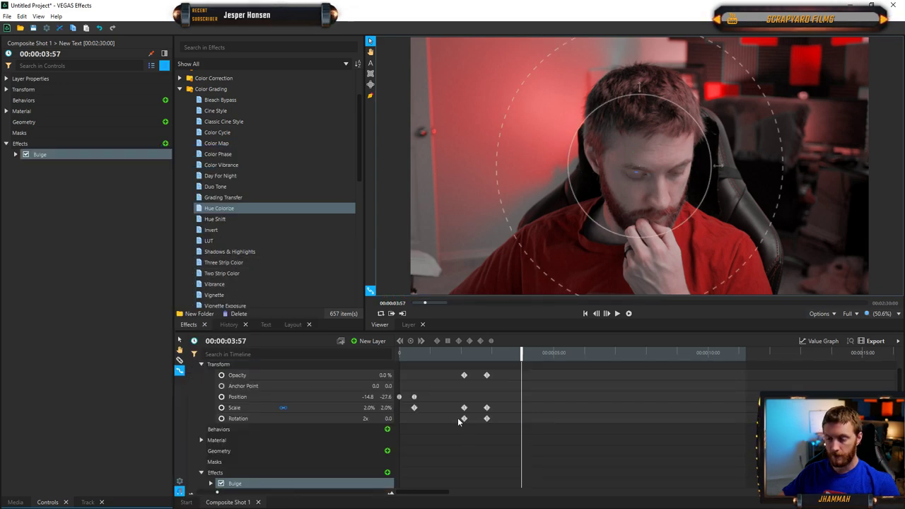
pyautogui.hotkey('ctrl', 'z')
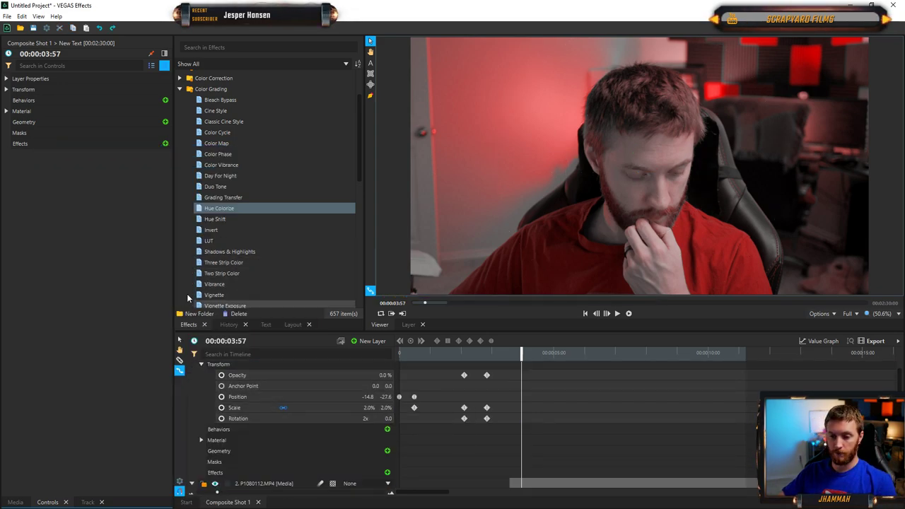
pyautogui.scroll(1, 239, 398)
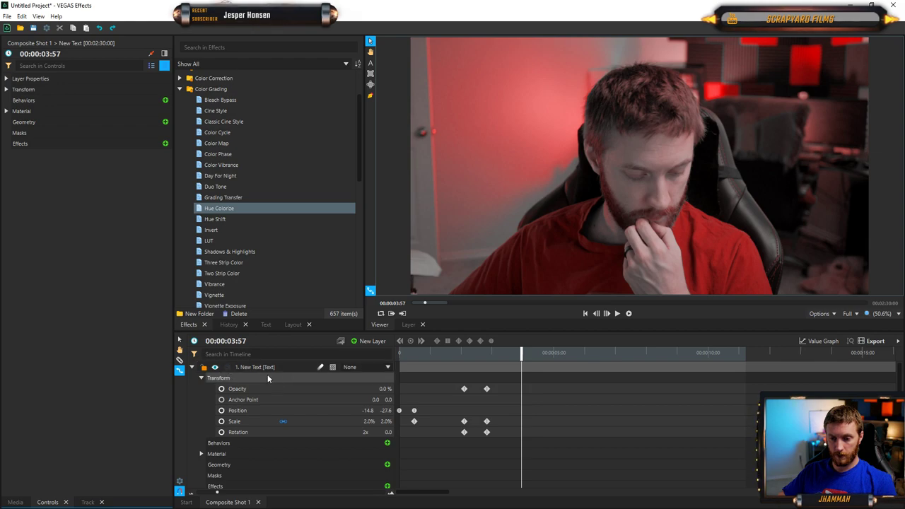
pyautogui.click(191, 367)
# - Remove the Hue Colorize effect from the P1080112.MP4 layer
pyautogui.click(252, 378)
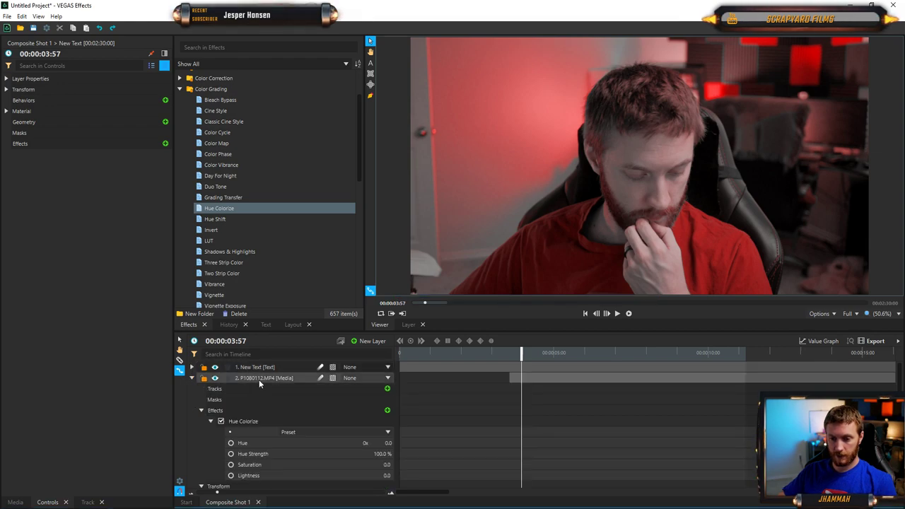
pyautogui.click(241, 421)
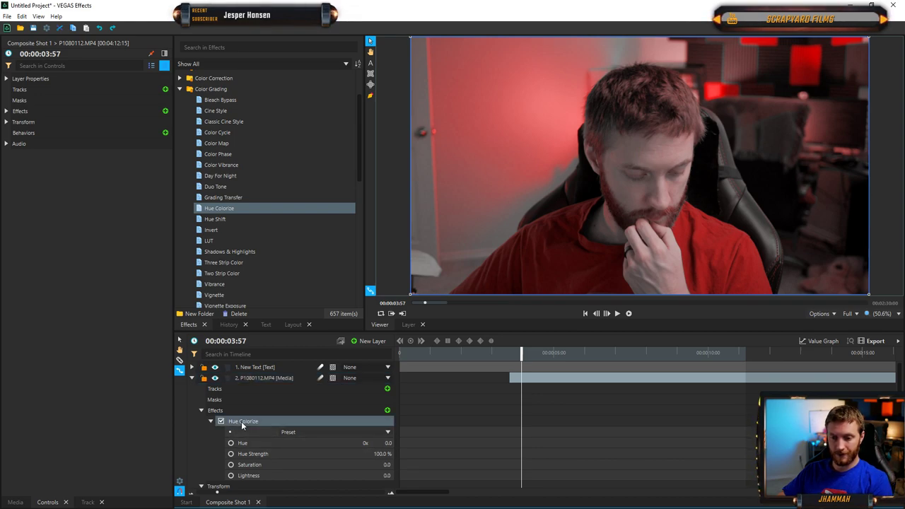
pyautogui.press('Delete')
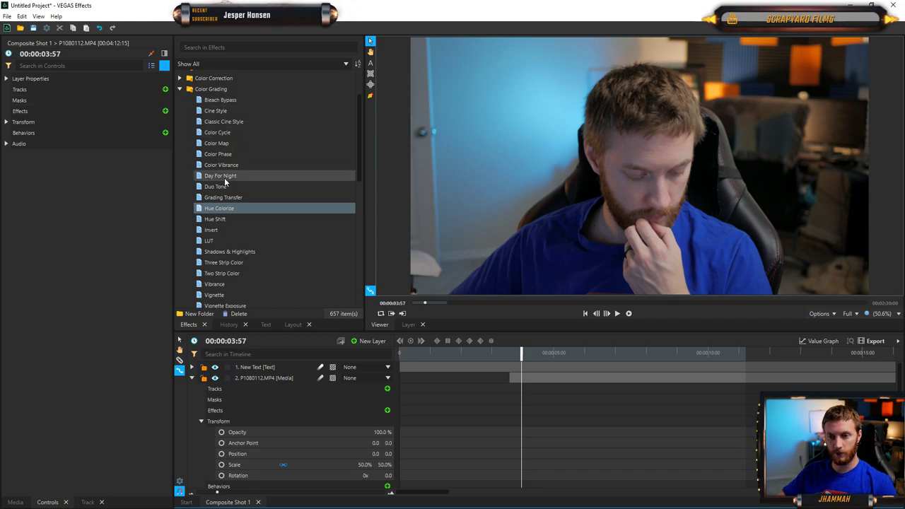
# - Collapse the Color Grading category, and examine the effects in the Depth category
pyautogui.click(180, 90)
pyautogui.click(180, 100)
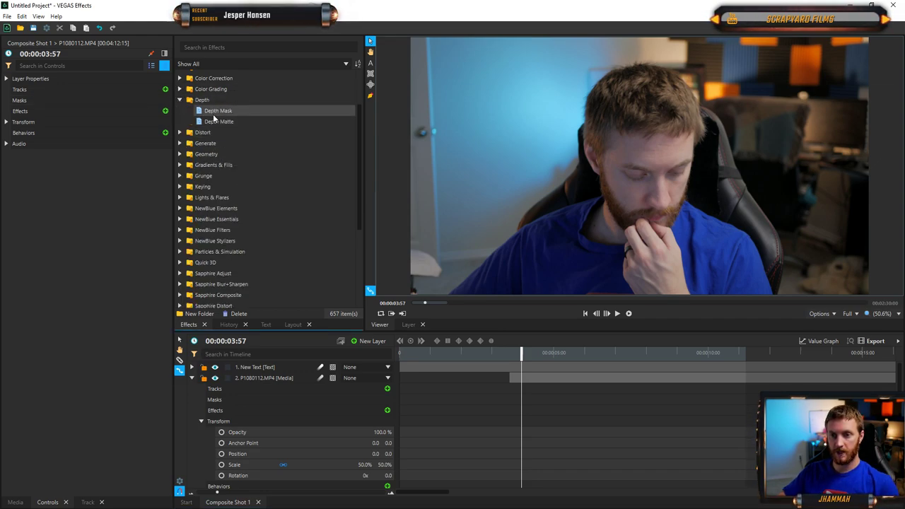
pyautogui.click(180, 100)
# - Apply the Fluid Distortion effect from the Distort category to the P1080112.MP4 layer
pyautogui.click(180, 111)
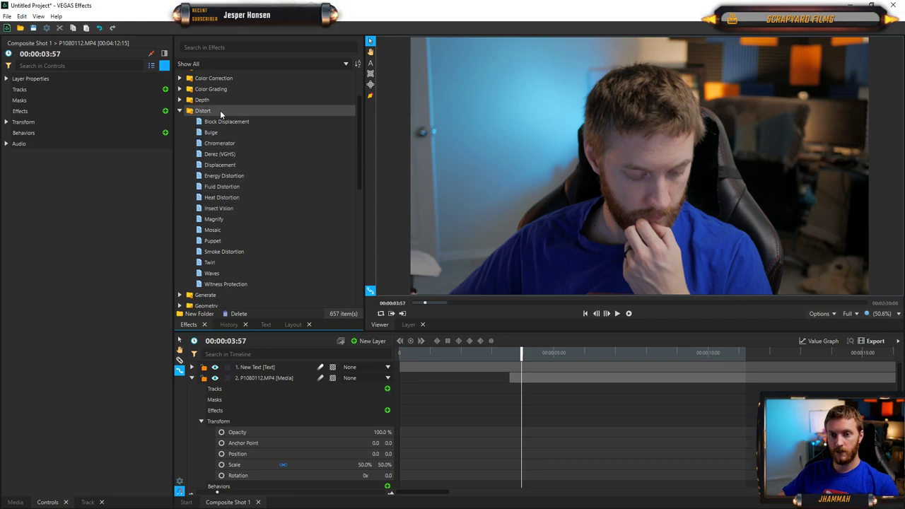
pyautogui.scroll(-1, 227, 145)
pyautogui.moveTo(222, 155); pyautogui.dragTo(222, 166)
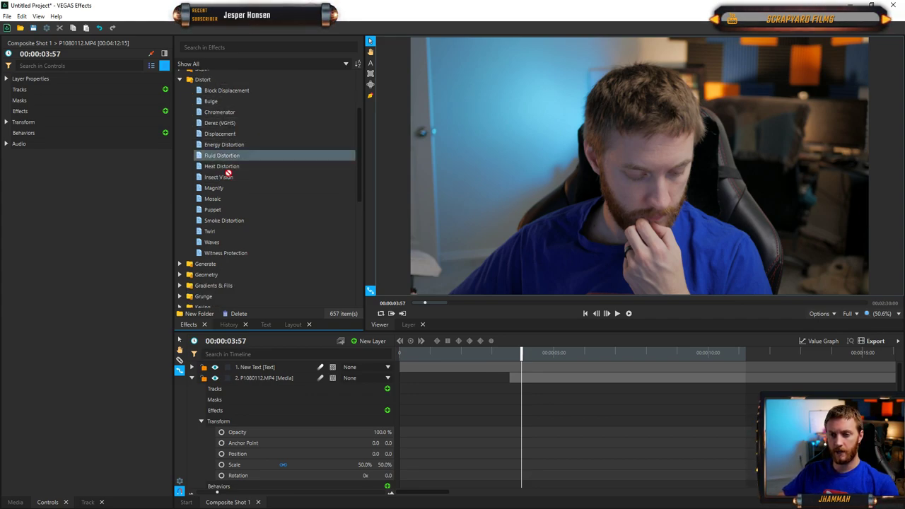
pyautogui.moveTo(254, 377); pyautogui.dragTo(255, 378)
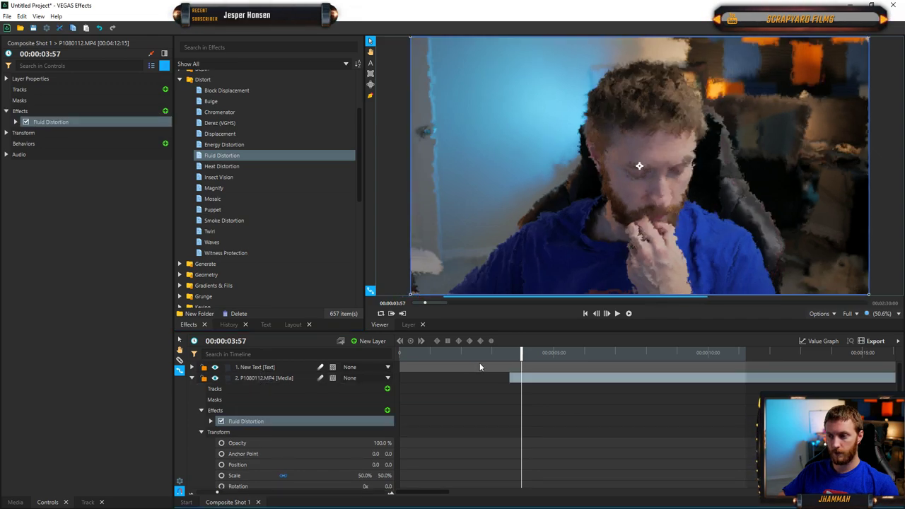
# - Play the distorted footage from 00:00:04:02, and set the viewer's playback quality to Draft
pyautogui.moveTo(522, 353)
pyautogui.mouseDown()
pyautogui.moveTo(608, 359)
pyautogui.moveTo(524, 354)
pyautogui.mouseUp()
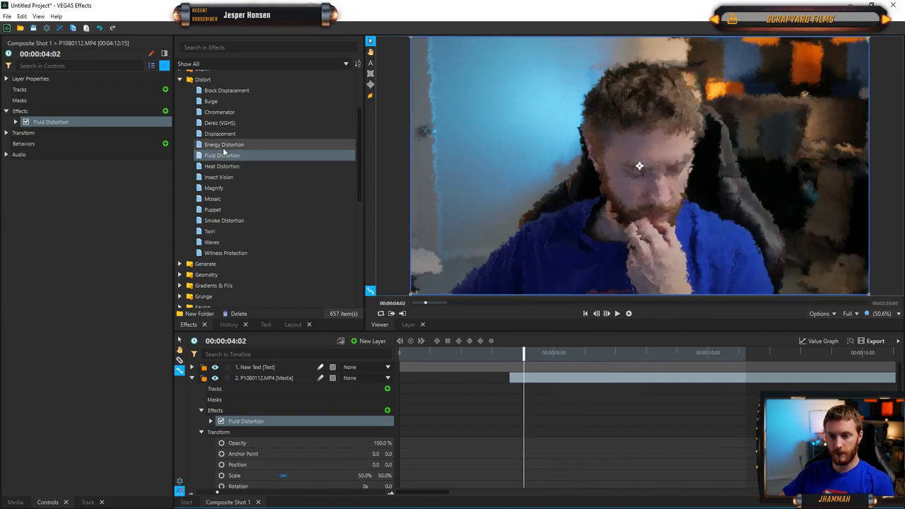
pyautogui.press('space')
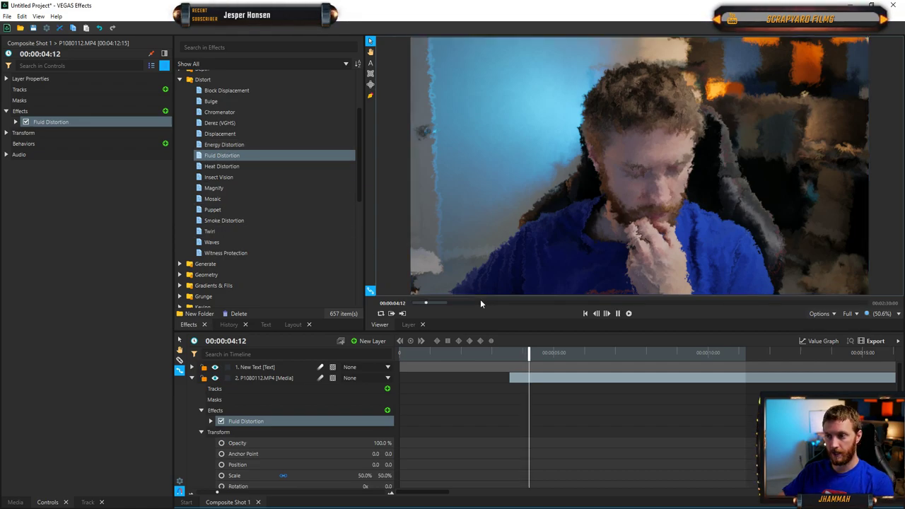
pyautogui.click(851, 314)
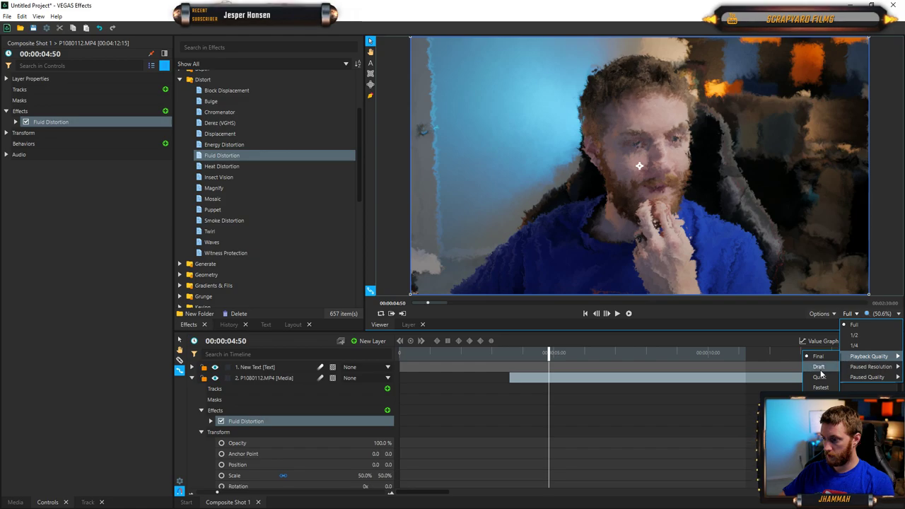
pyautogui.click(820, 368)
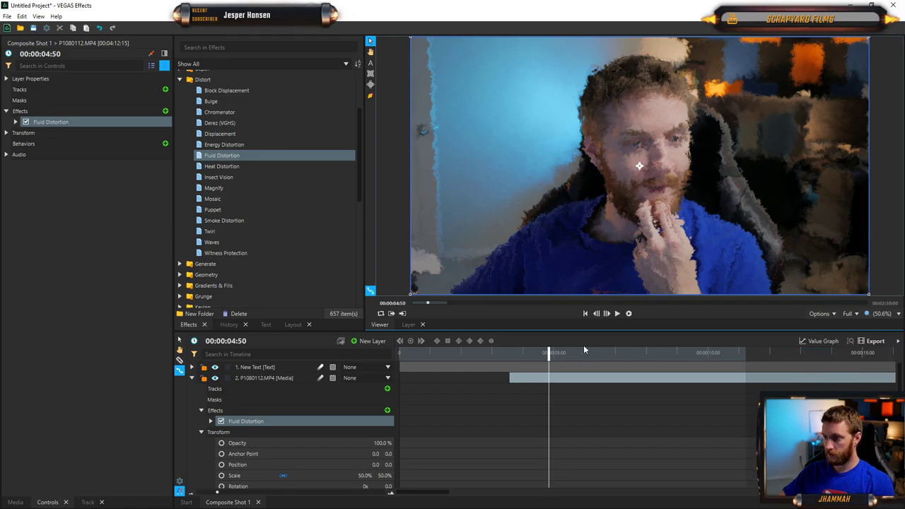
# - Play the footage with Fluid Distortion again, and return the playhead to 00:00:04:20
pyautogui.press('space')
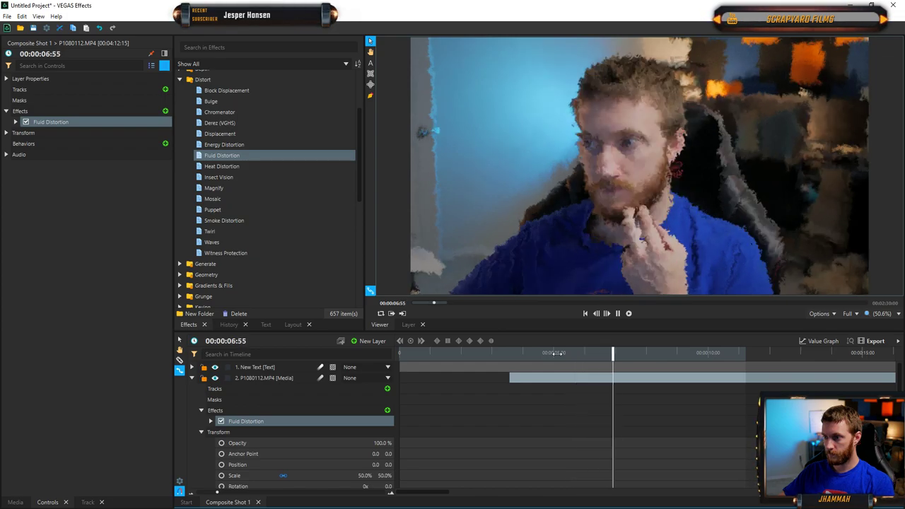
pyautogui.press('space')
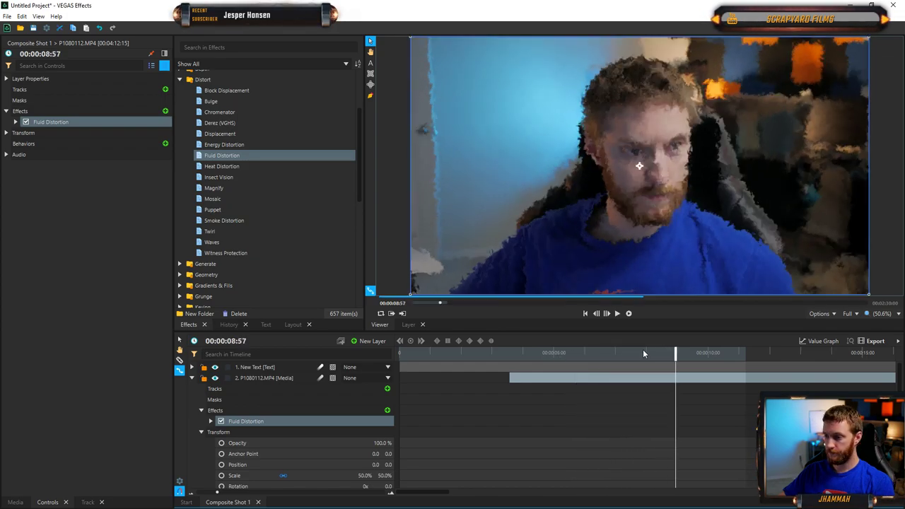
pyautogui.moveTo(677, 358); pyautogui.dragTo(534, 358)
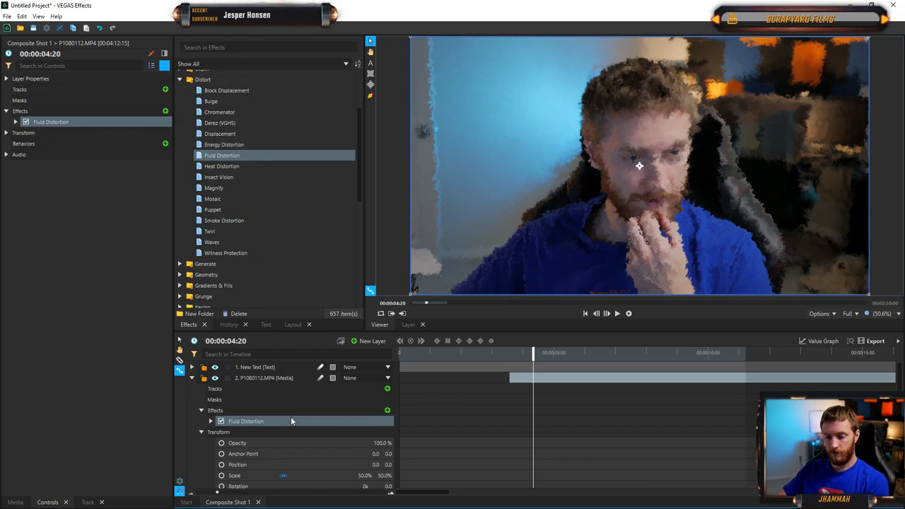
# - Remove Fluid Distortion from the video layer, collapse the Distort category, and expand the Generate category
pyautogui.press('Delete')
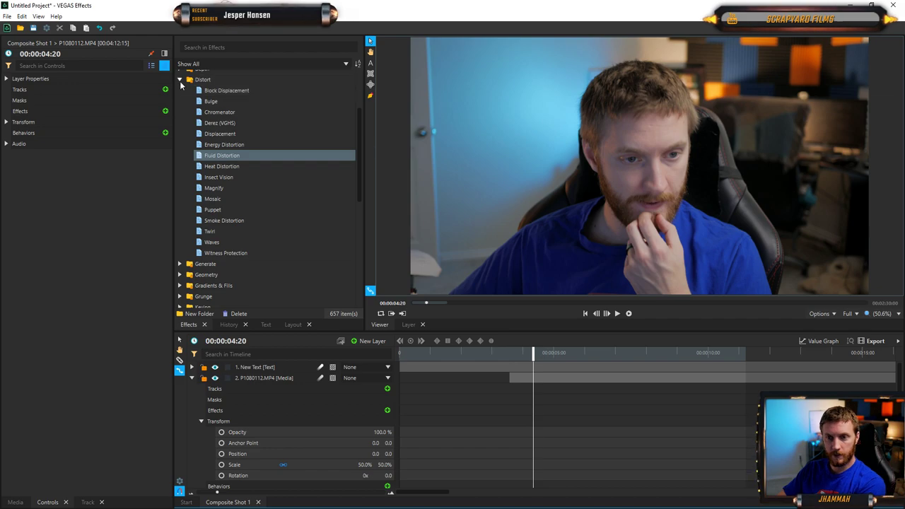
pyautogui.click(180, 80)
pyautogui.click(180, 90)
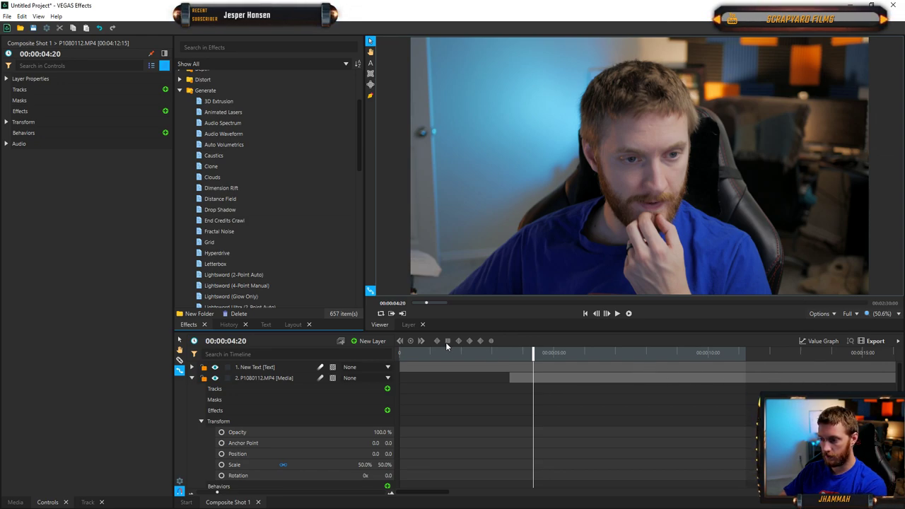
# - Apply the 3D Extrusion effect to the P1080112.MP4 layer and move the playhead to 00:00:04:00
pyautogui.scroll(-5, 625, 386)
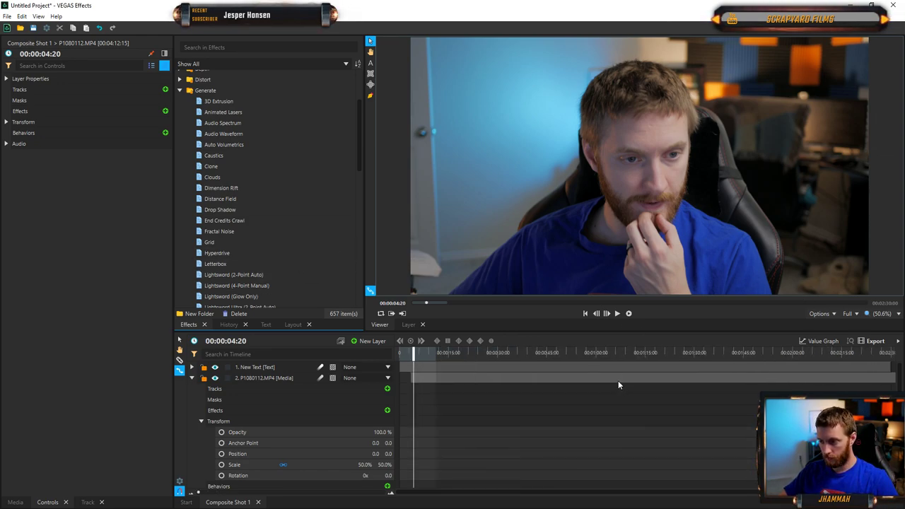
pyautogui.click(895, 380)
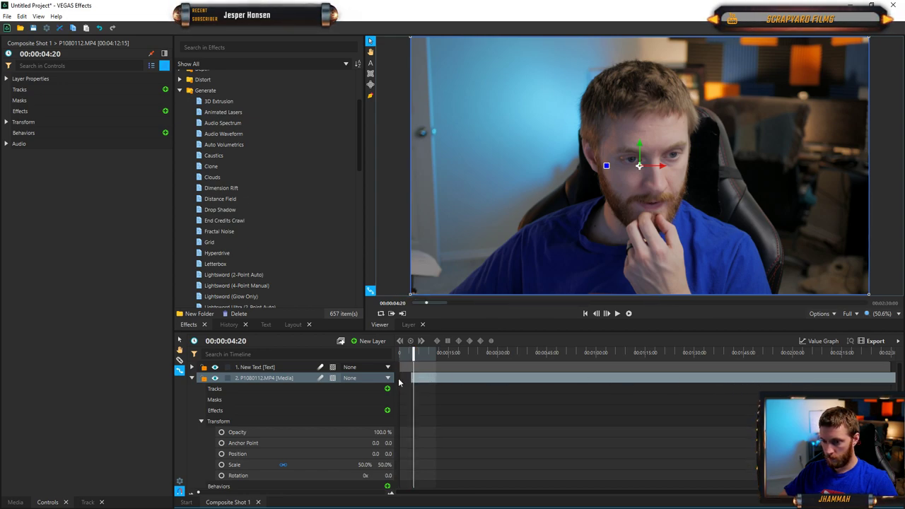
pyautogui.scroll(5, 414, 379)
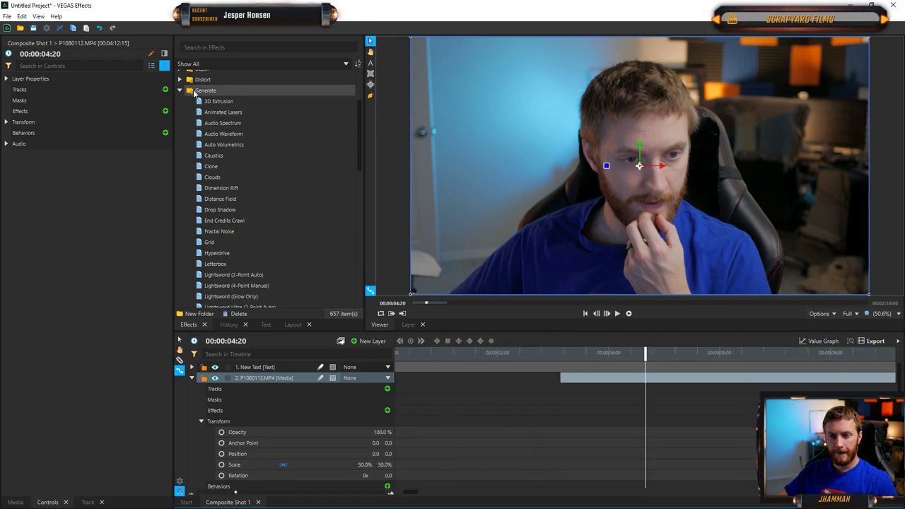
pyautogui.click(241, 103)
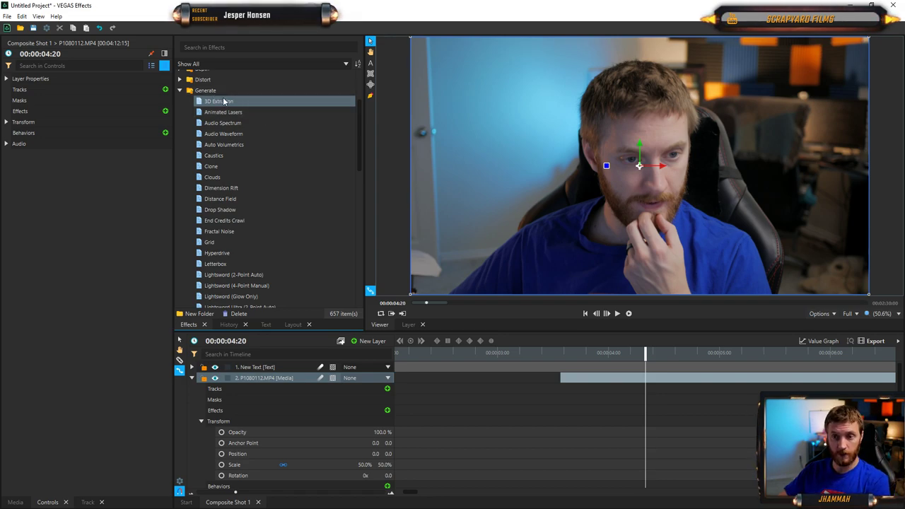
pyautogui.moveTo(221, 104); pyautogui.dragTo(271, 383)
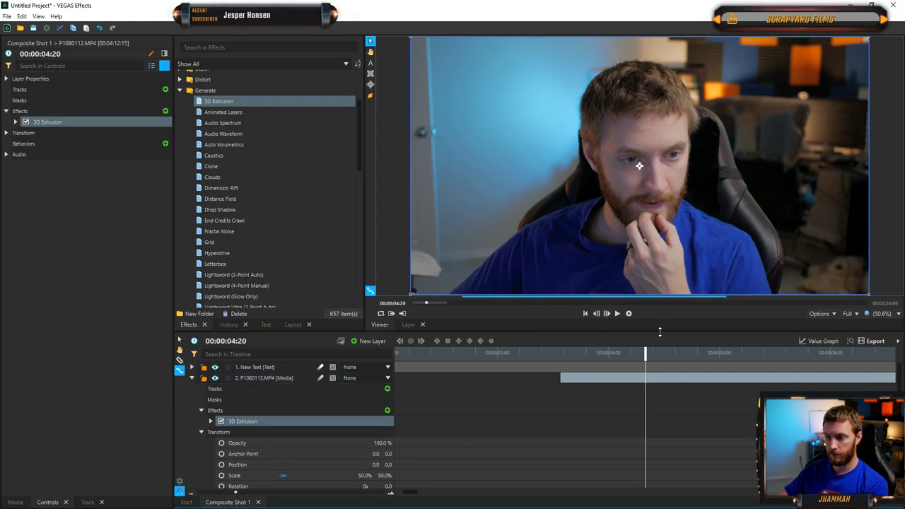
pyautogui.moveTo(647, 358); pyautogui.dragTo(748, 353)
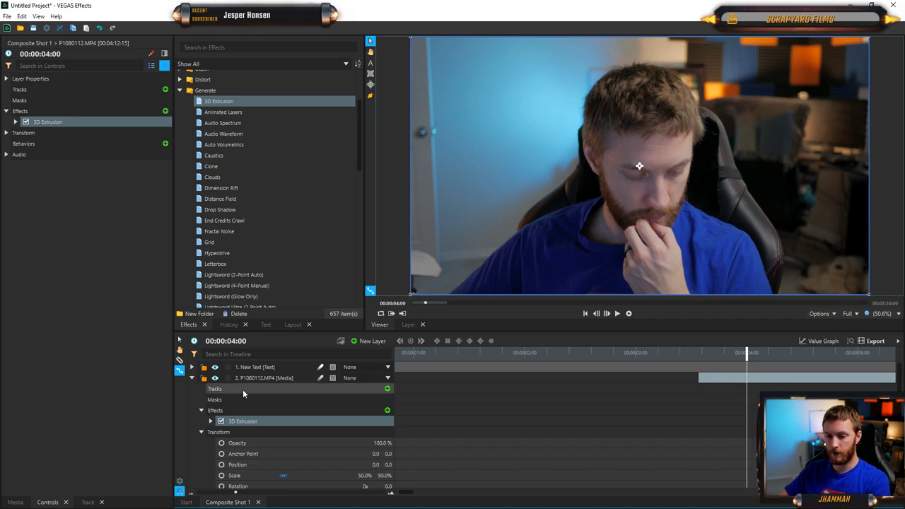
# - Replace the P1080112.MP4 layer with a newly imported run like flash.mp4 clip beneath the text layer
pyautogui.click(283, 378)
pyautogui.press('Delete')
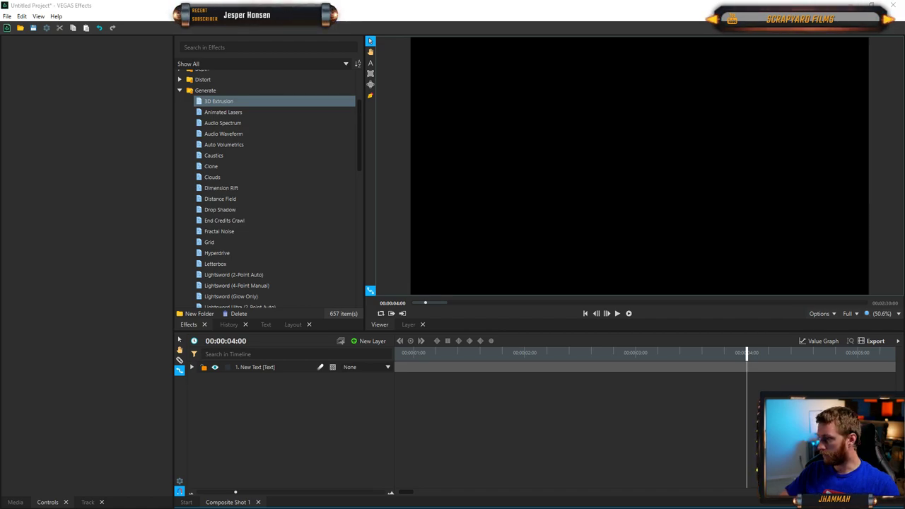
pyautogui.moveTo(840, 203); pyautogui.dragTo(84, 207)
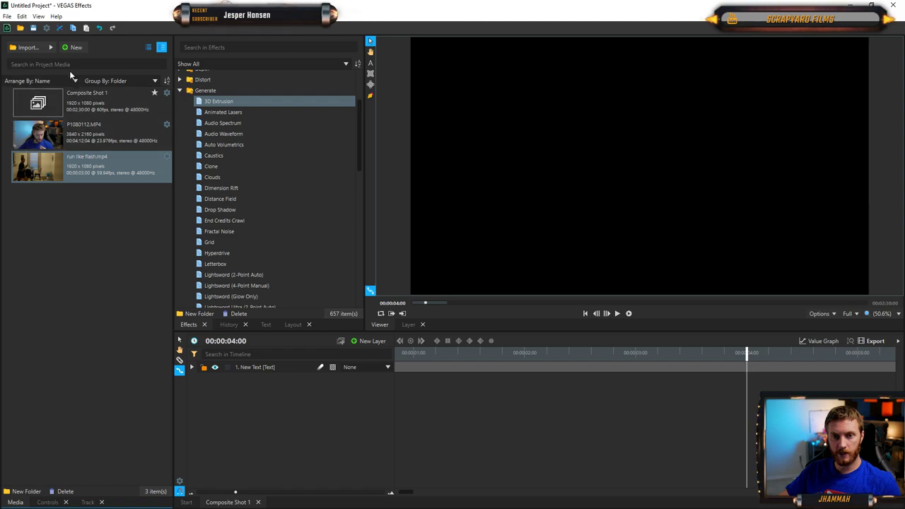
pyautogui.moveTo(39, 167); pyautogui.dragTo(239, 389)
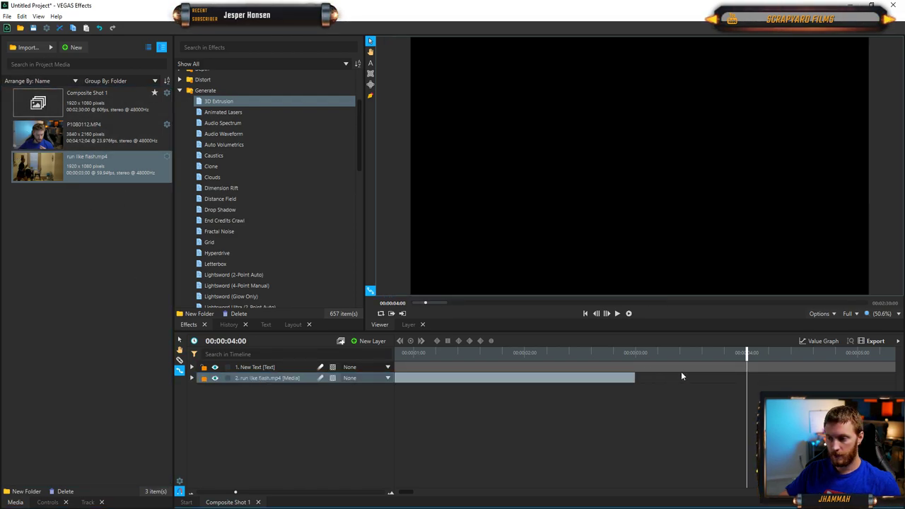
# - Extend the run like flash.mp4 layer to a duration of 00:00:04:47 and return the playhead to the start
pyautogui.moveTo(748, 354); pyautogui.dragTo(730, 352)
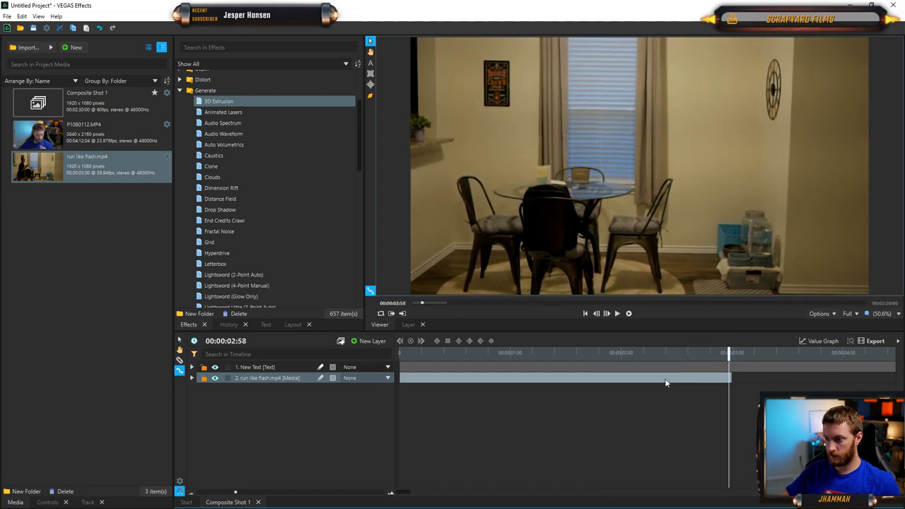
pyautogui.hscroll(2, 708, 382)
pyautogui.click(616, 384)
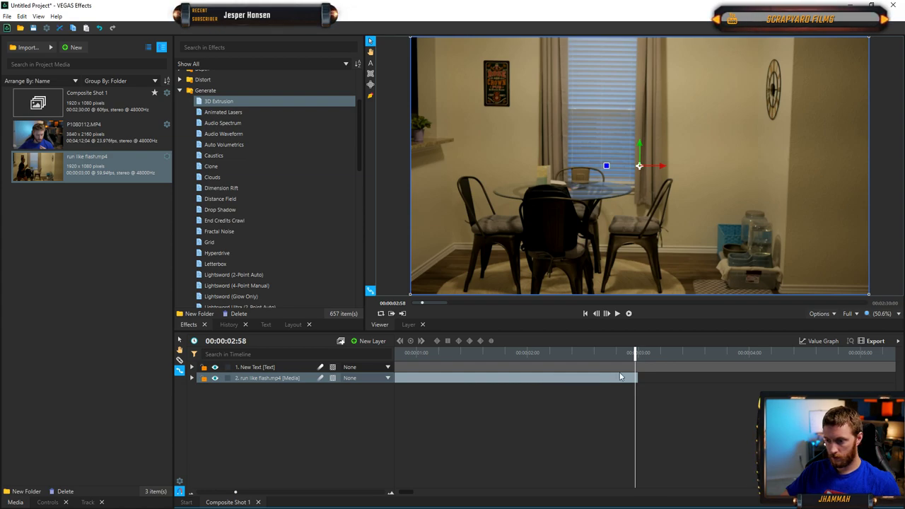
pyautogui.moveTo(635, 377); pyautogui.dragTo(832, 378)
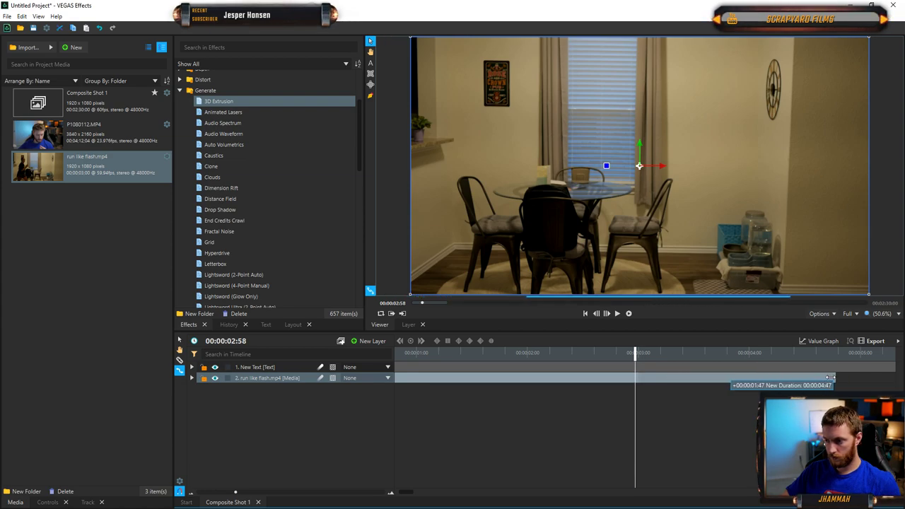
pyautogui.click(413, 302)
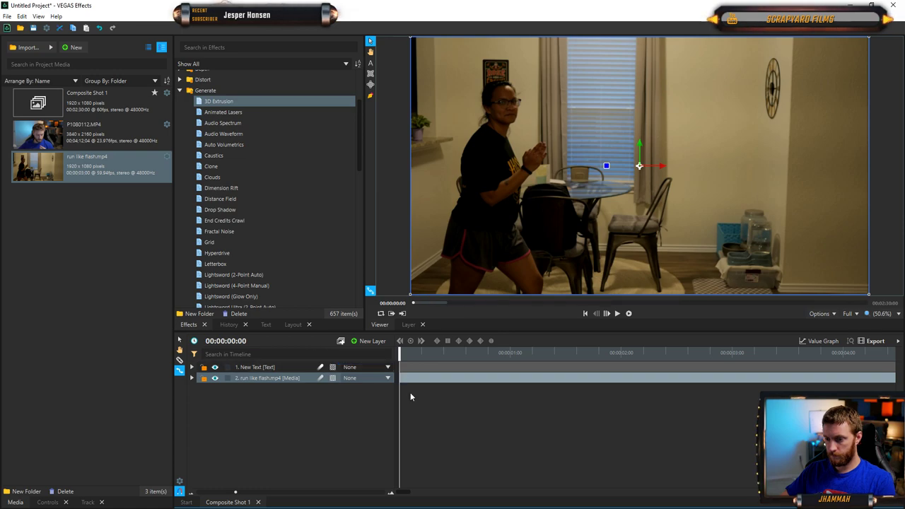
# - Trim the end of the run like flash.mp4 layer back to its three-second clip length
pyautogui.rightClick(417, 378)
pyautogui.click(412, 382)
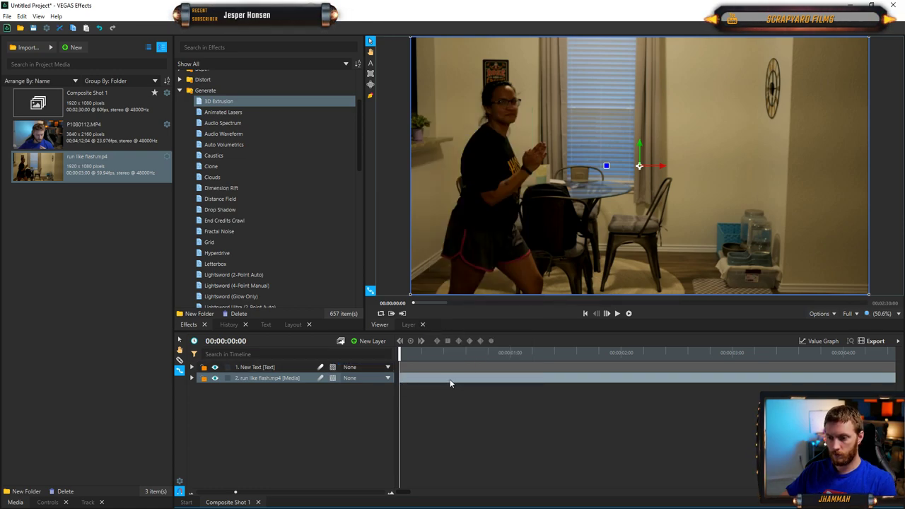
pyautogui.scroll(-3, 447, 377)
pyautogui.moveTo(542, 383); pyautogui.dragTo(492, 379)
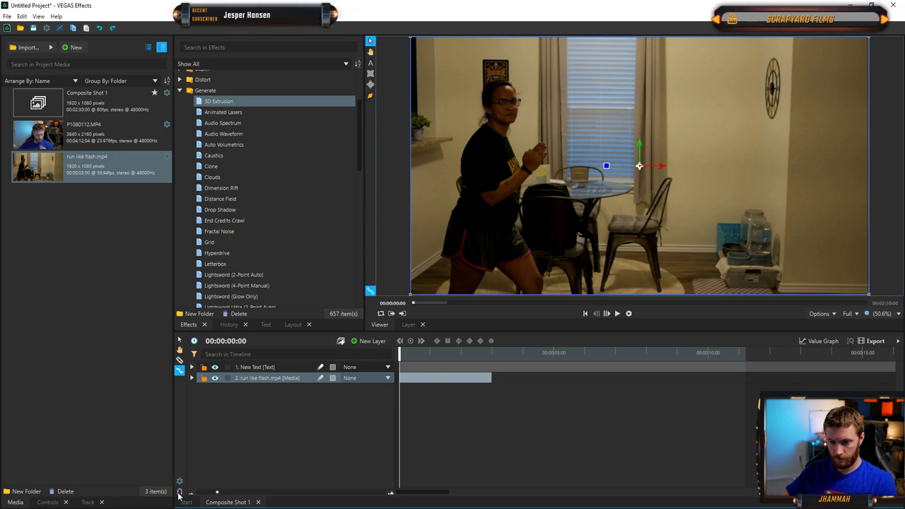
# - Play back the run like flash.mp4 clip to review its action, and return the playhead to the start
pyautogui.press('space')
pyautogui.press('space')
pyautogui.click(425, 367)
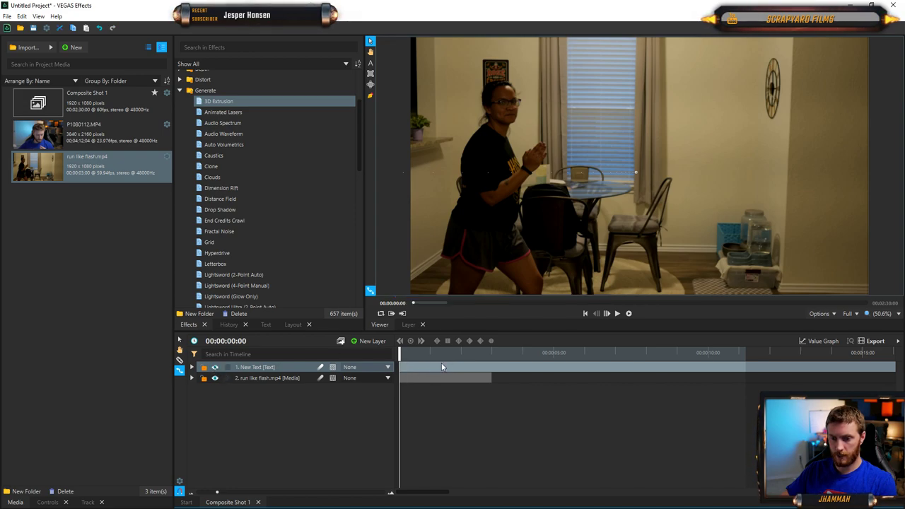
pyautogui.press('space')
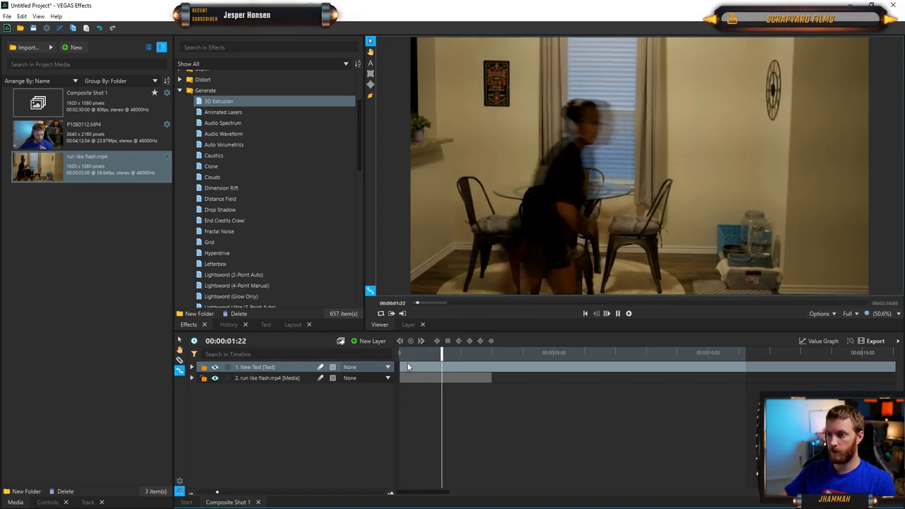
pyautogui.press('space')
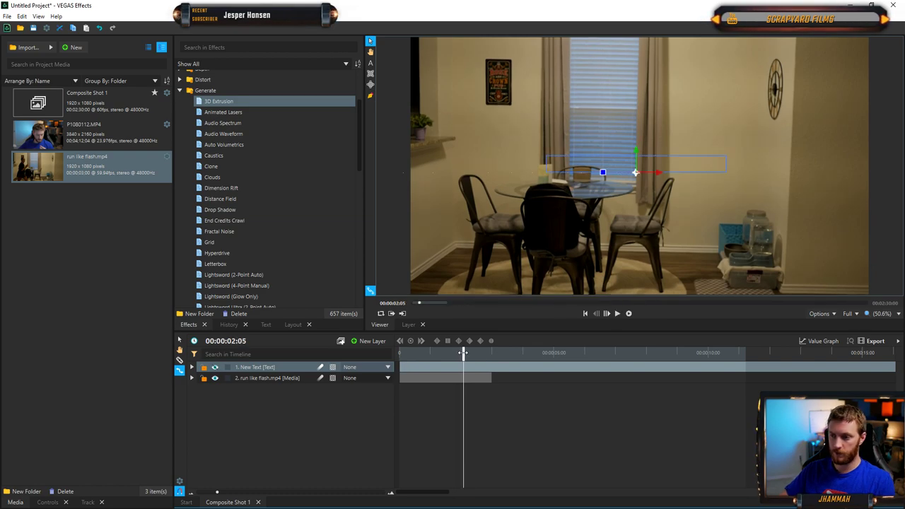
pyautogui.moveTo(463, 354); pyautogui.dragTo(403, 353)
pyautogui.click(255, 377)
pyautogui.press('space')
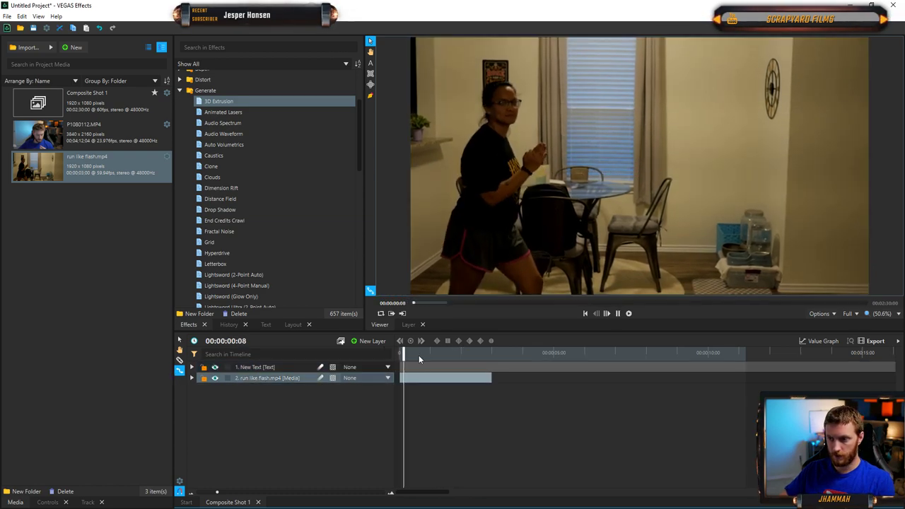
pyautogui.press('space')
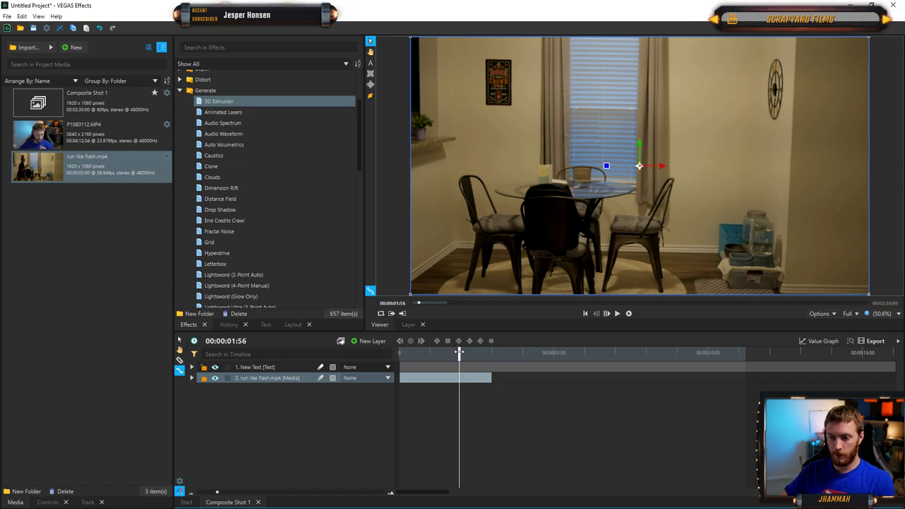
pyautogui.press('Home')
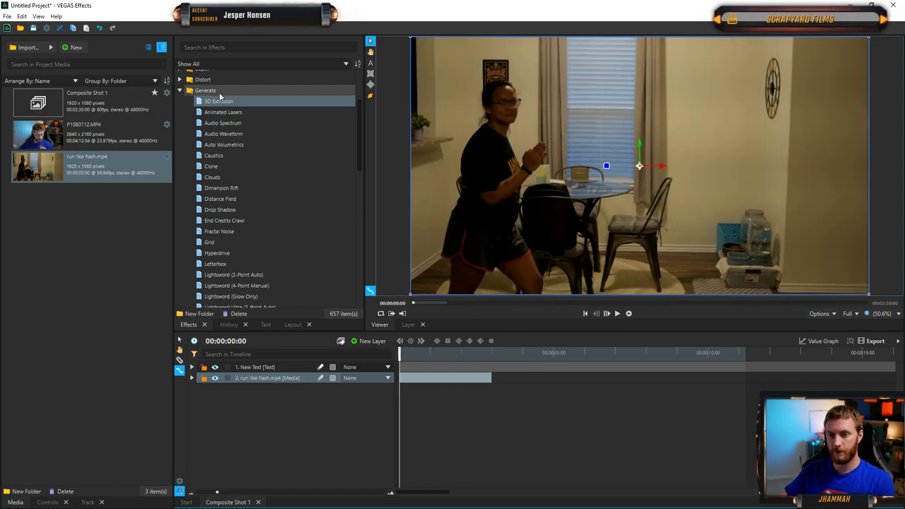
# - Try the 3D Extrusion effect on the run like flash.mp4 layer, expand its settings, and remove it
pyautogui.moveTo(217, 101); pyautogui.dragTo(257, 132)
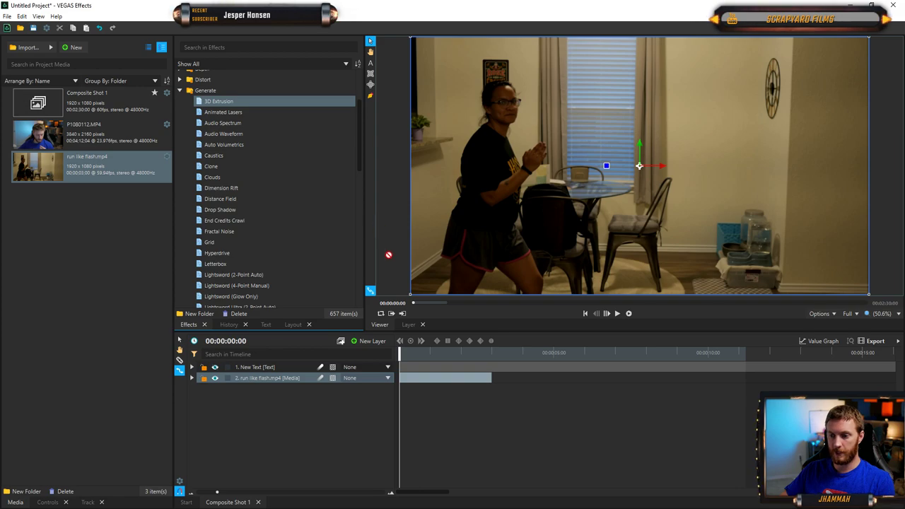
pyautogui.moveTo(440, 384); pyautogui.dragTo(400, 356)
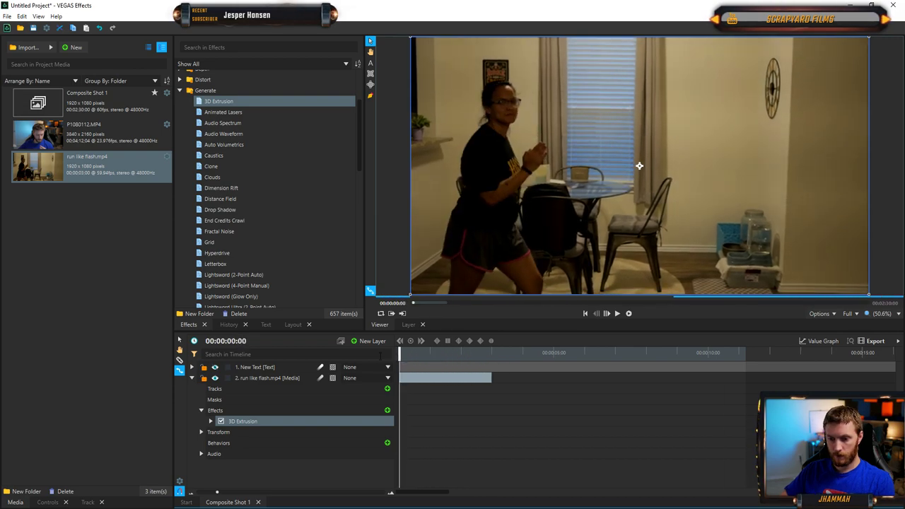
pyautogui.click(210, 422)
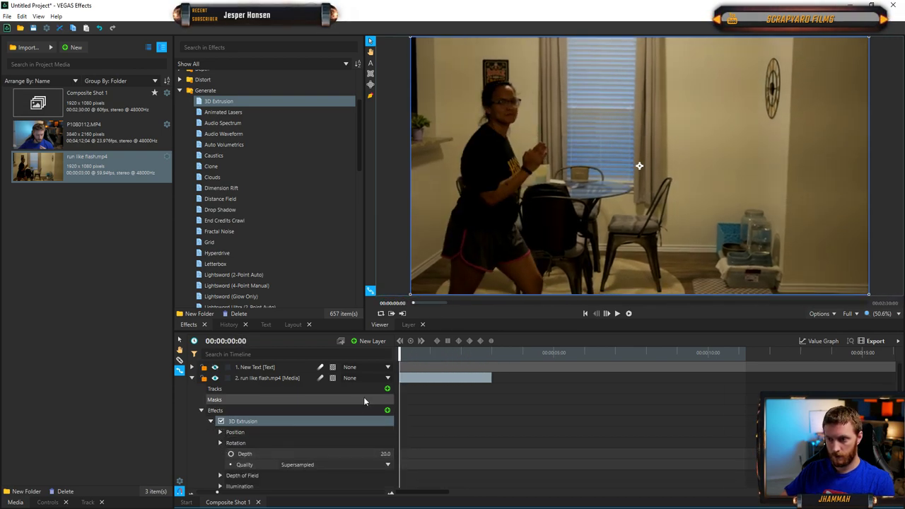
pyautogui.press('Delete')
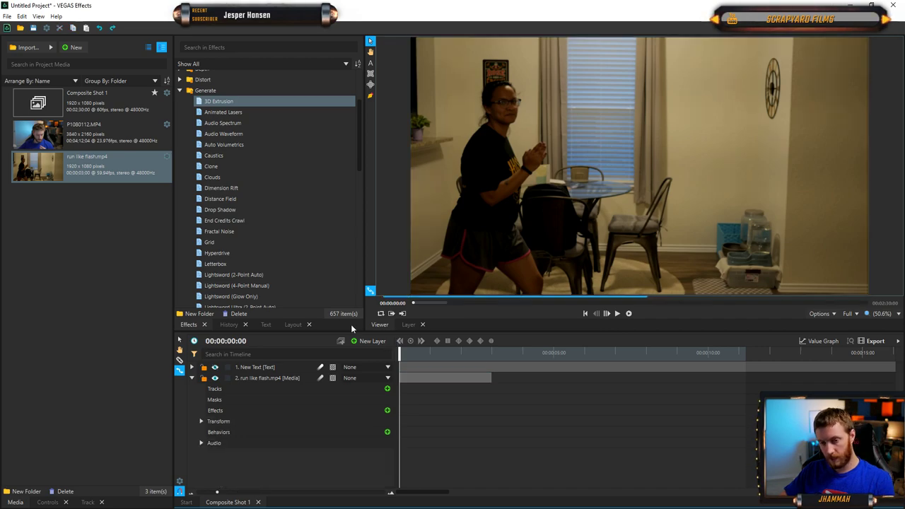
# - Apply the Animated Lasers effect to the run like flash.mp4 layer and preview the laser at 00:00:01:19
pyautogui.click(220, 113)
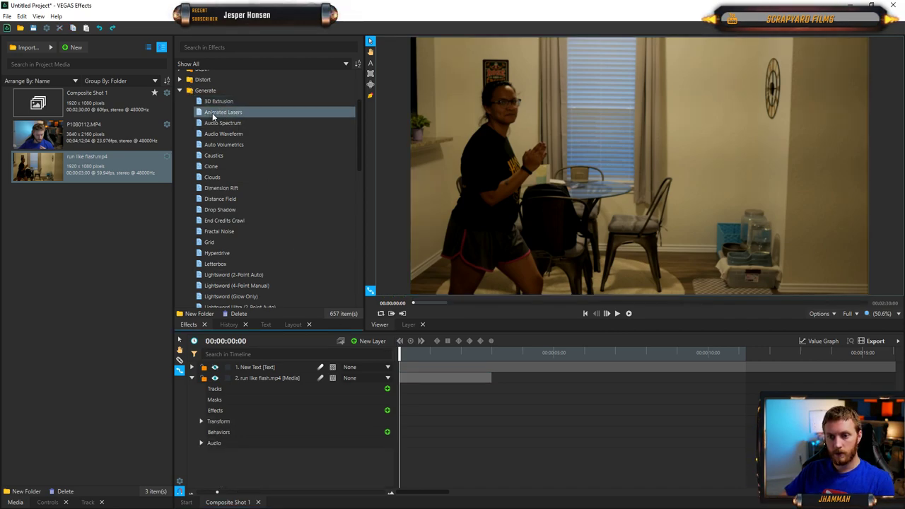
pyautogui.moveTo(379, 363); pyautogui.dragTo(288, 377)
pyautogui.moveTo(401, 355); pyautogui.dragTo(441, 352)
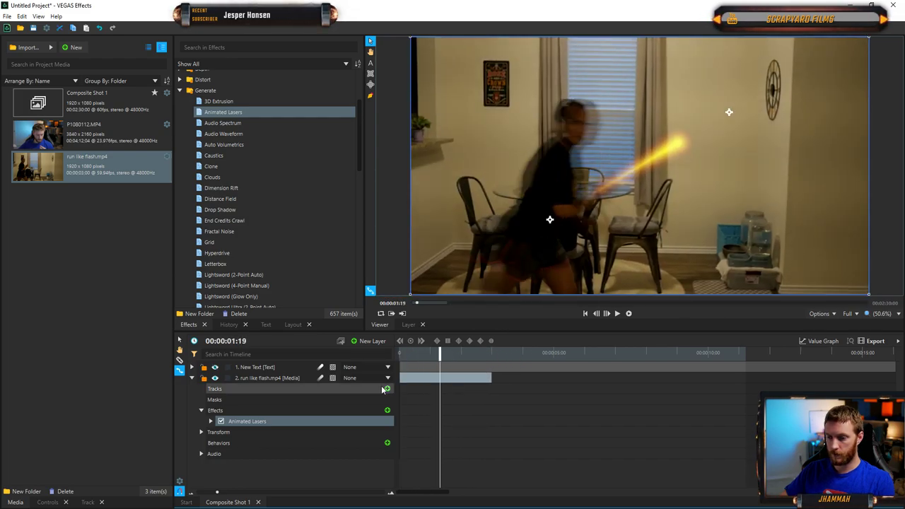
# - Try a laser length of 561 px and a location of 61% in Animated Lasers, and delete the effect
pyautogui.click(210, 421)
pyautogui.scroll(-1, 305, 380)
pyautogui.scroll(-1, 305, 380)
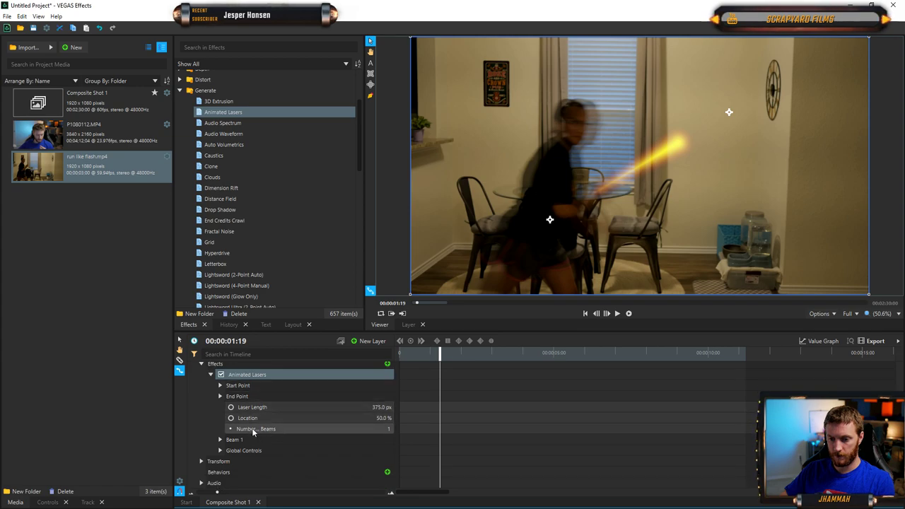
pyautogui.moveTo(380, 408); pyautogui.dragTo(418, 407)
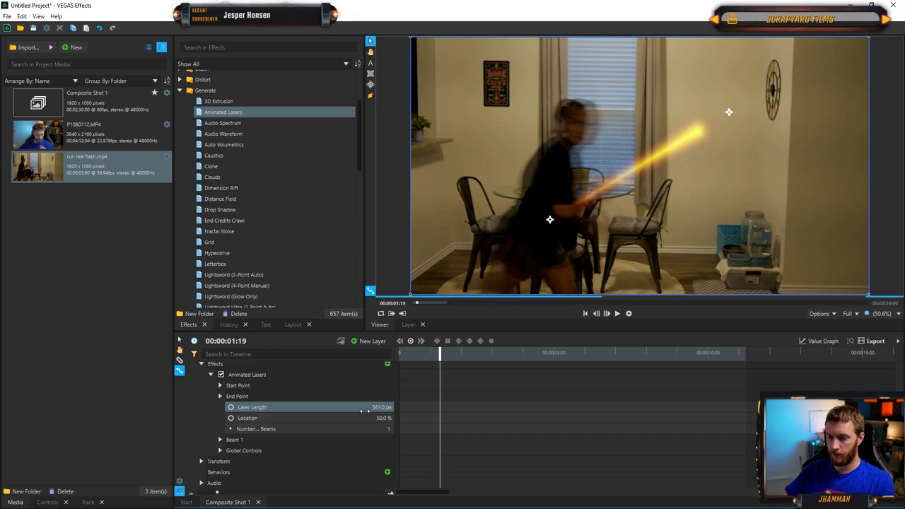
pyautogui.click(244, 419)
pyautogui.moveTo(368, 419); pyautogui.dragTo(344, 409)
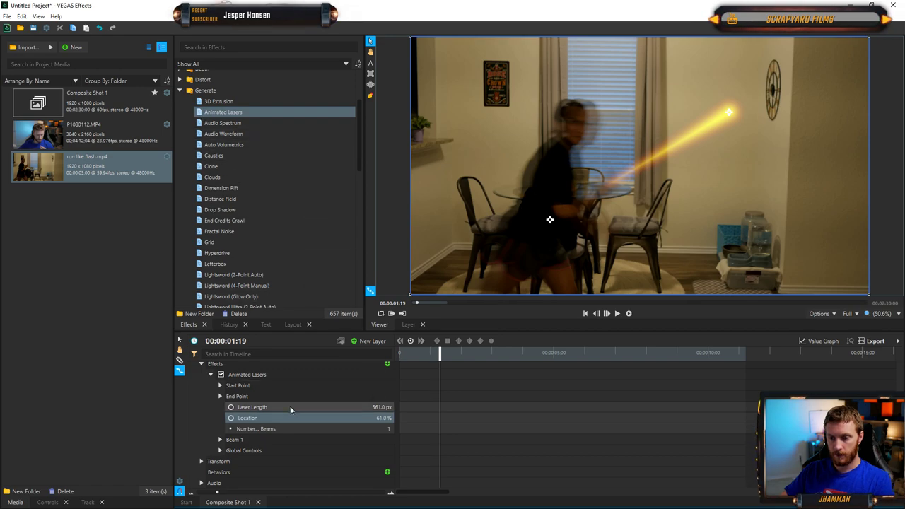
pyautogui.click(244, 376)
pyautogui.press('Delete')
# - Try the Audio Waveform effect on the run like flash.mp4 layer, preview it at 00:00:00:41, and remove it
pyautogui.click(220, 123)
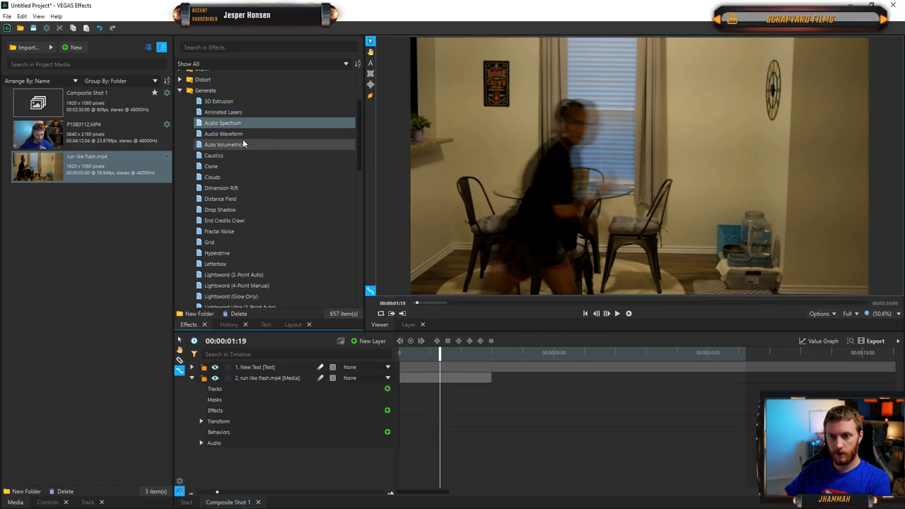
pyautogui.click(220, 134)
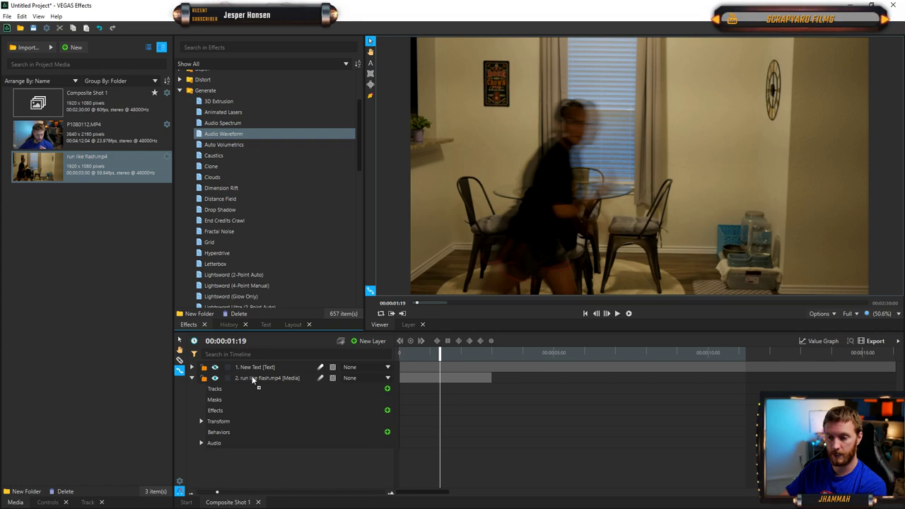
pyautogui.moveTo(254, 377); pyautogui.dragTo(254, 378)
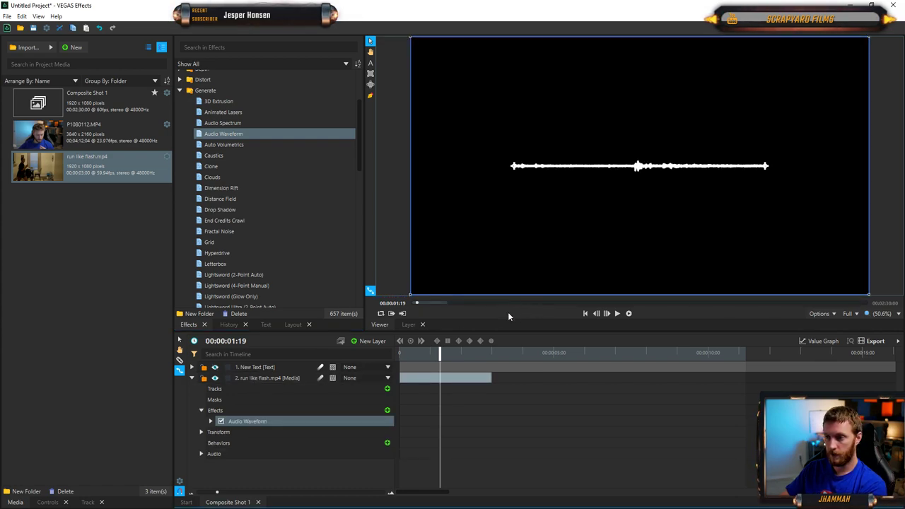
pyautogui.moveTo(440, 354); pyautogui.dragTo(420, 352)
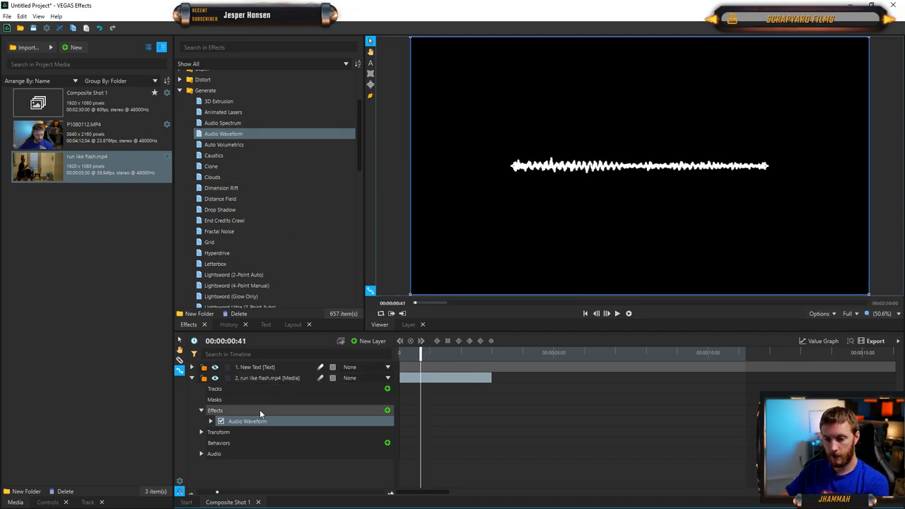
pyautogui.press('Delete')
# - Try the Audio Spectrum effect on the run like flash.mp4 layer, preview it at 00:00:00:10, and remove it
pyautogui.moveTo(224, 123); pyautogui.dragTo(223, 130)
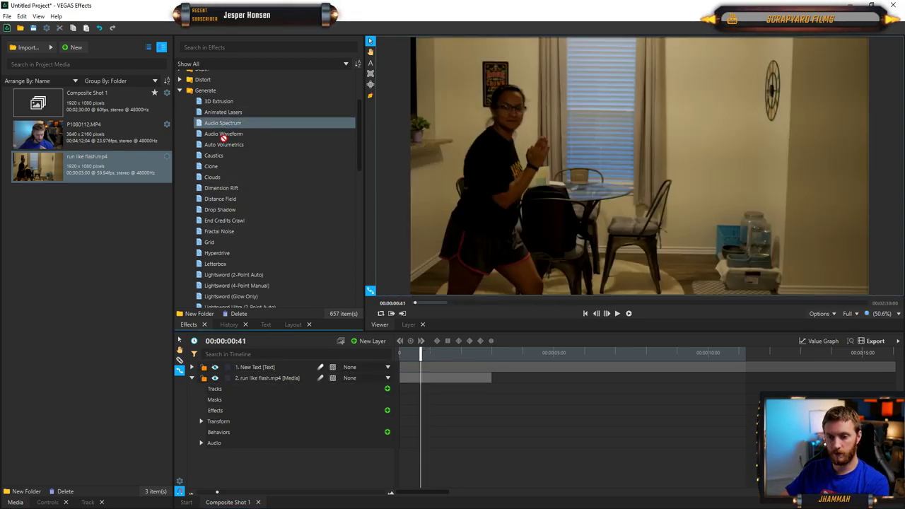
pyautogui.moveTo(254, 377); pyautogui.dragTo(250, 376)
pyautogui.moveTo(420, 353); pyautogui.dragTo(404, 341)
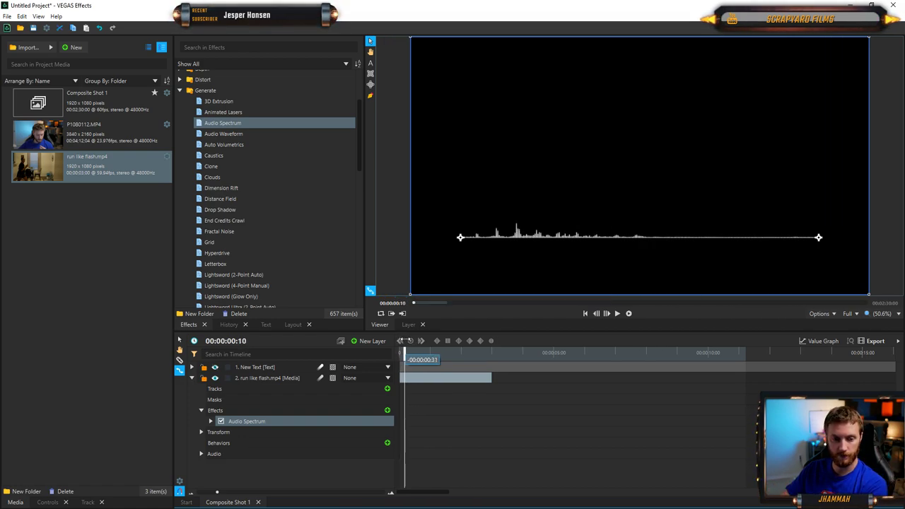
pyautogui.press('Delete')
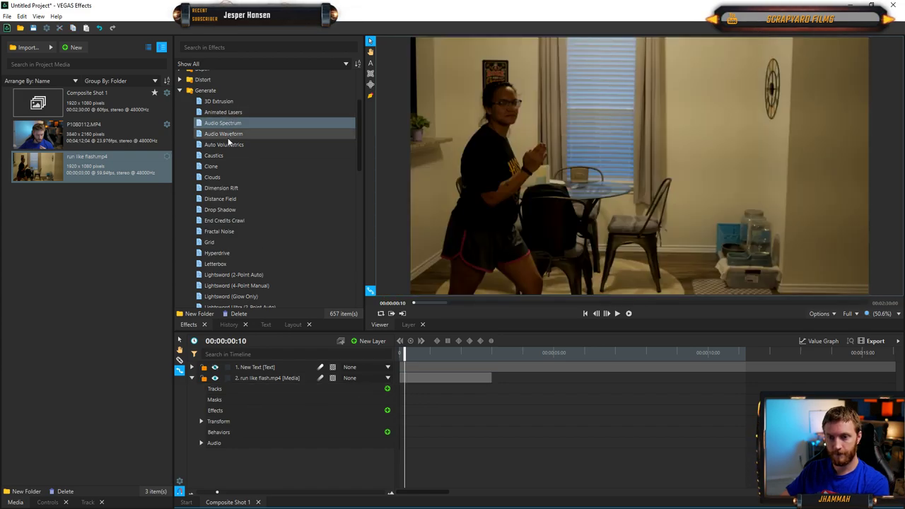
# - Apply the Clouds effect to the run like flash.mp4 layer and preview it at 00:00:00:00
pyautogui.click(216, 178)
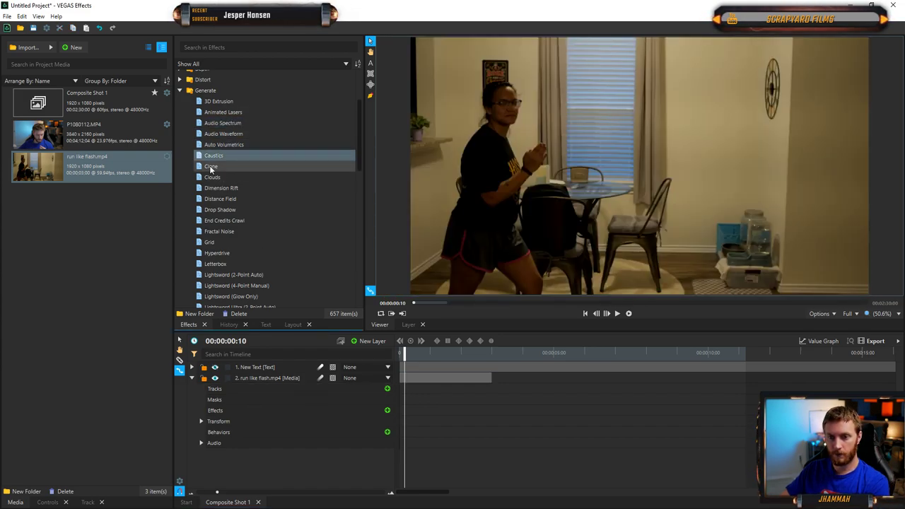
pyautogui.moveTo(245, 391); pyautogui.dragTo(252, 376)
pyautogui.moveTo(404, 353); pyautogui.dragTo(383, 354)
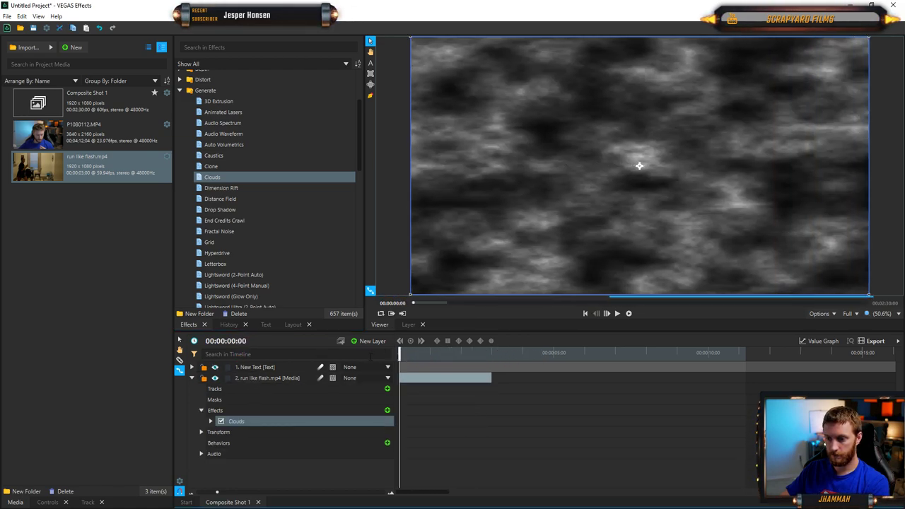
# - Expand the Clouds effect's Center, Shape and Appearance settings and the layer's Transform properties
pyautogui.doubleClick(238, 421)
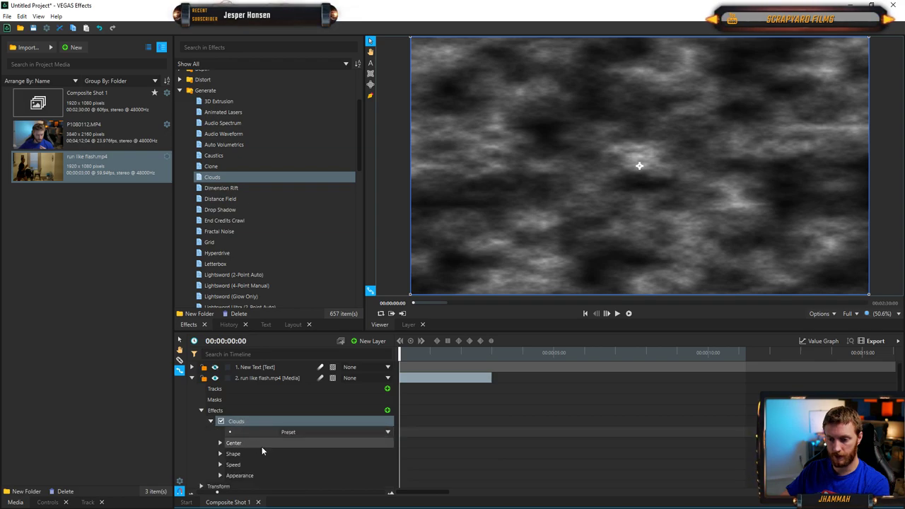
pyautogui.scroll(-1, 228, 461)
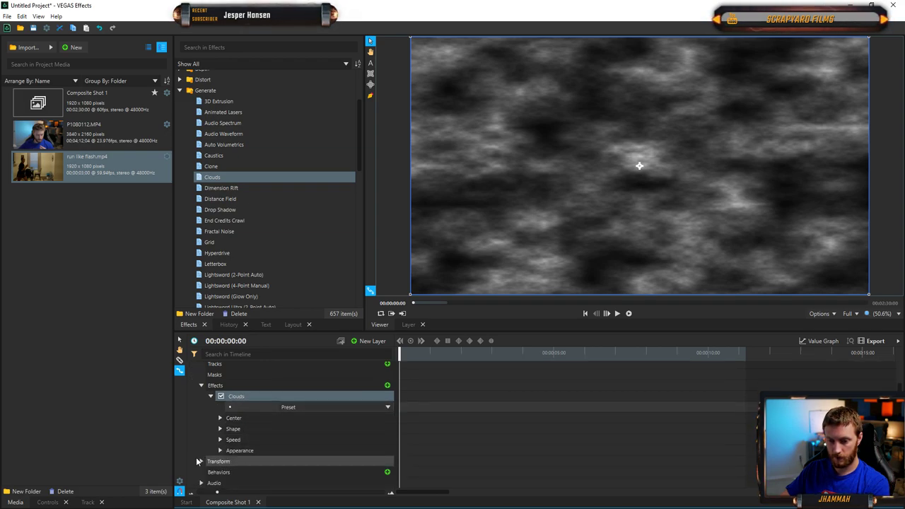
pyautogui.click(200, 461)
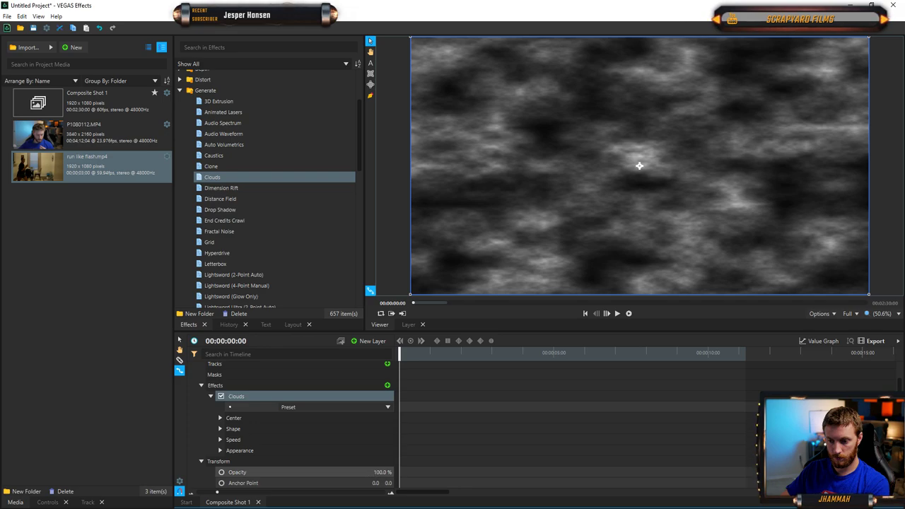
pyautogui.click(237, 472)
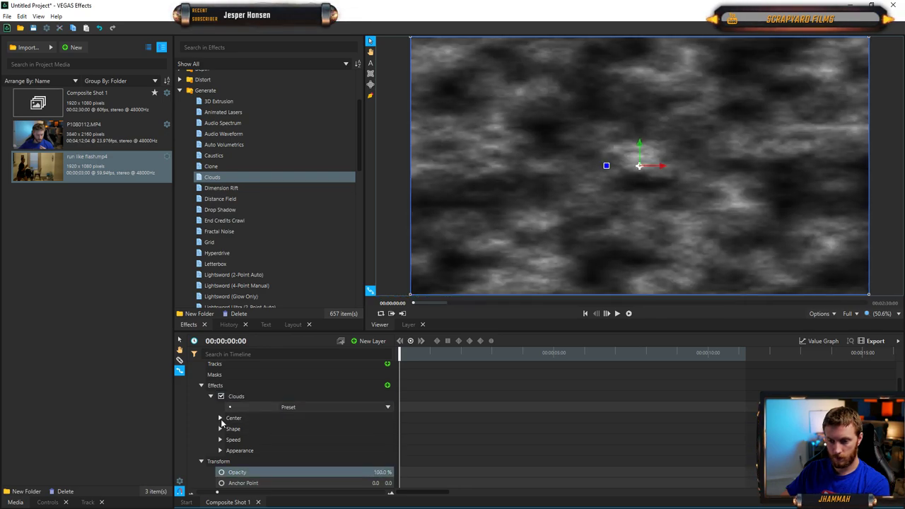
pyautogui.click(220, 429)
pyautogui.click(220, 419)
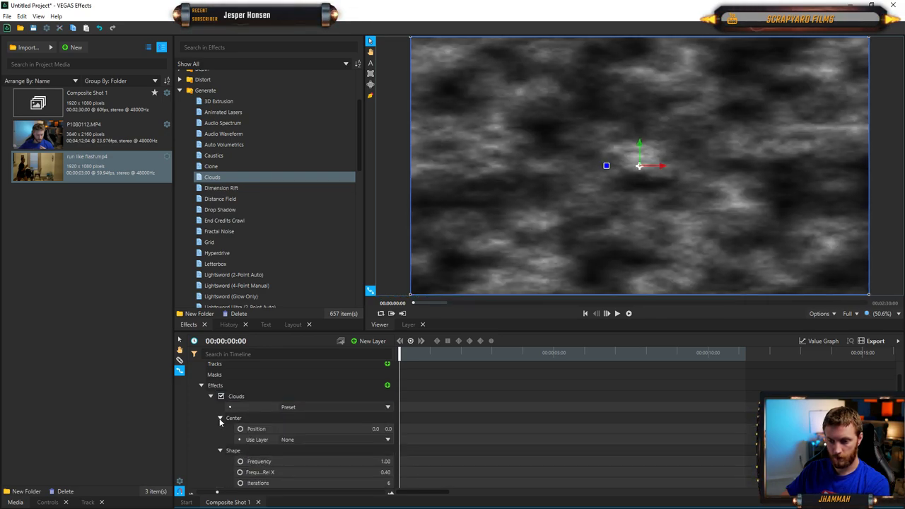
pyautogui.scroll(-3, 220, 432)
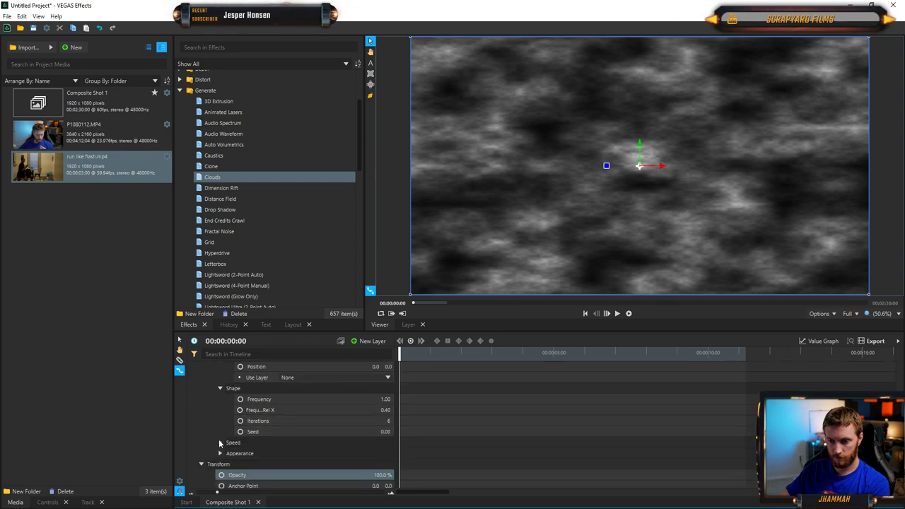
pyautogui.click(219, 454)
pyautogui.scroll(-3, 265, 423)
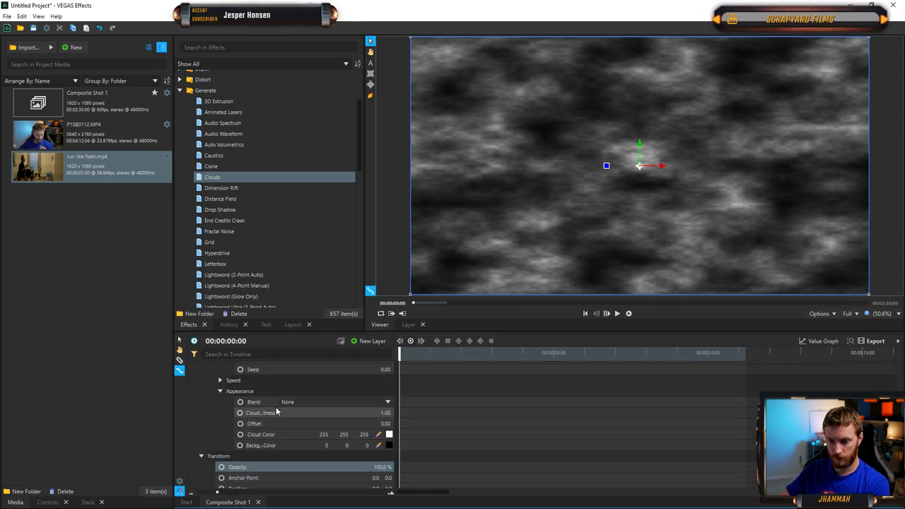
# - Try the Add blend mode on the Clouds effect, play the composite to 00:00:01:41, and delete the effect
pyautogui.click(312, 401)
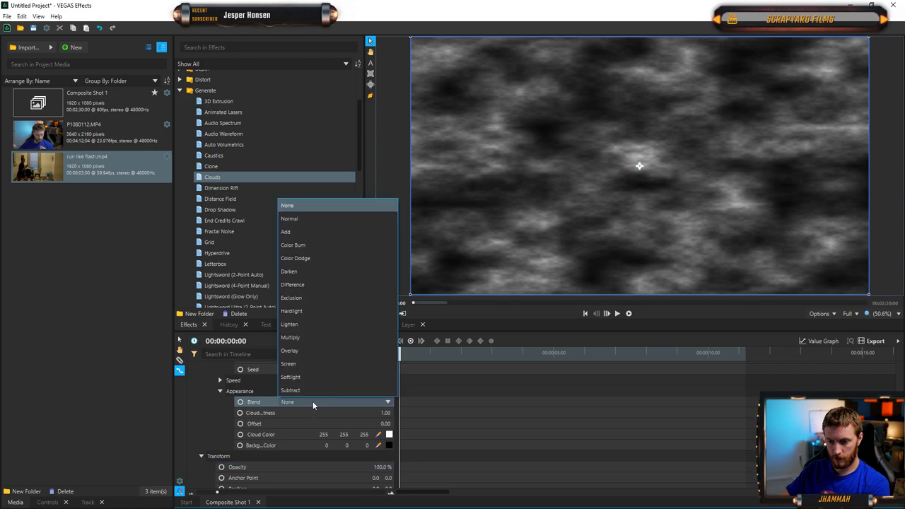
pyautogui.click(303, 233)
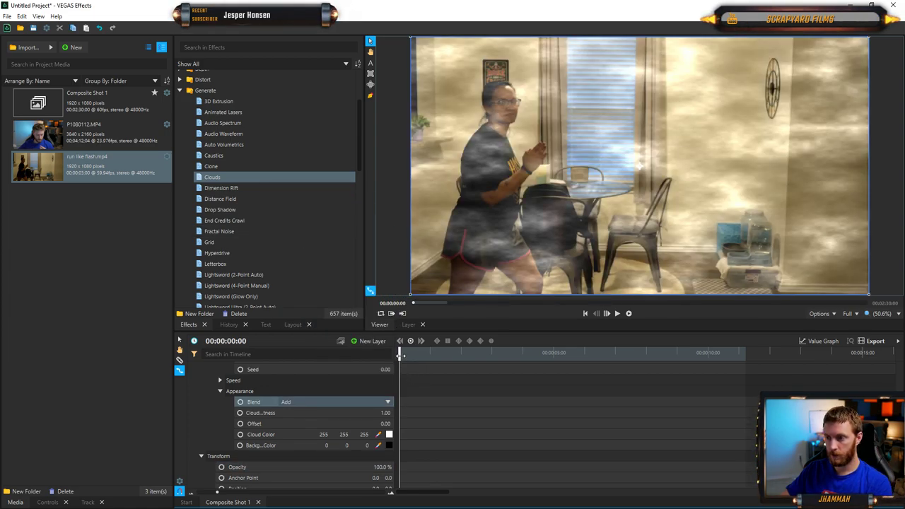
pyautogui.press('space')
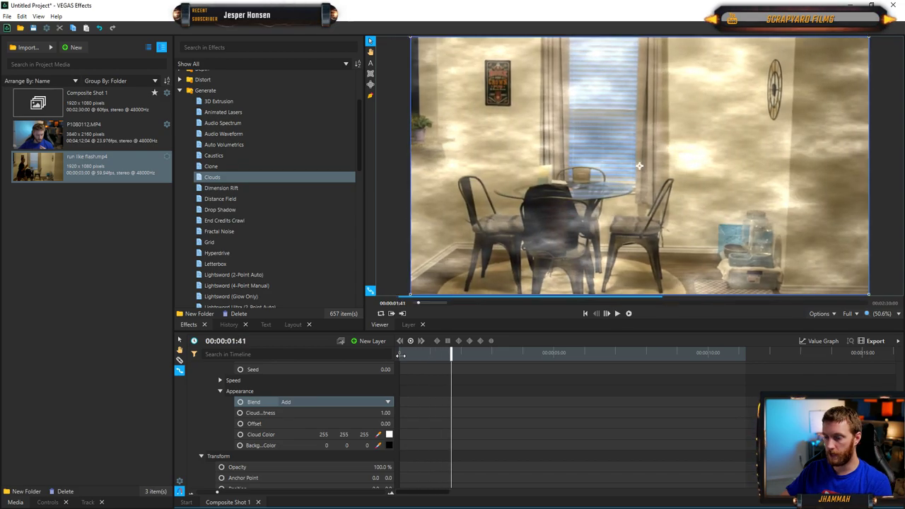
pyautogui.scroll(5, 264, 388)
pyautogui.click(236, 421)
pyautogui.press('Delete')
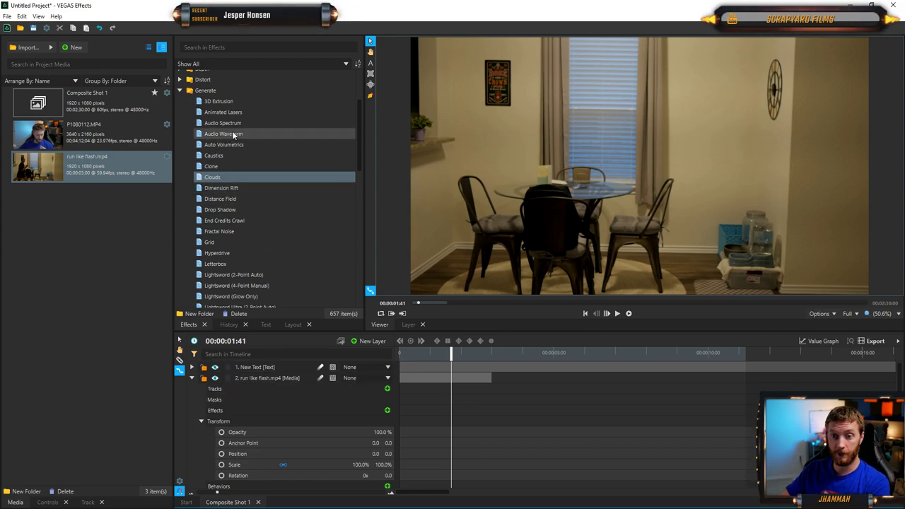
# - Try the Fractal Noise effect on the run like flash.mp4 layer and undo it
pyautogui.click(224, 211)
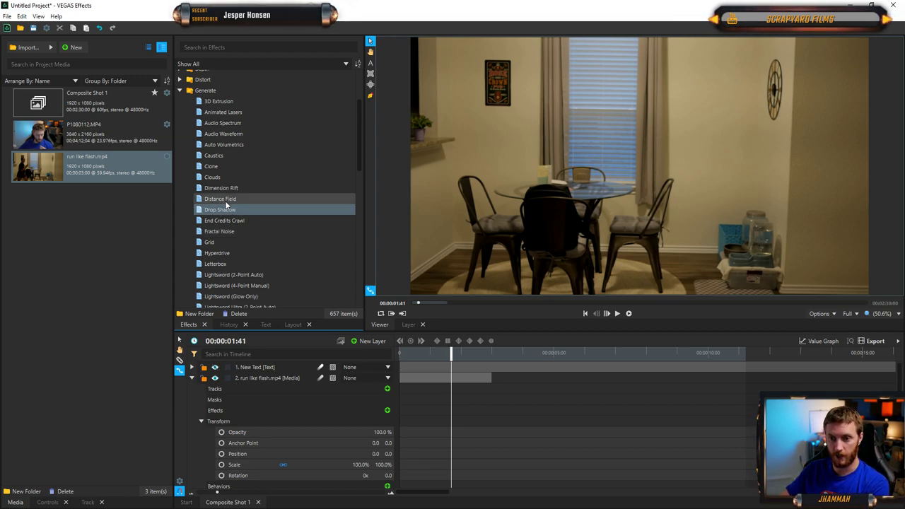
pyautogui.moveTo(225, 231); pyautogui.dragTo(252, 377)
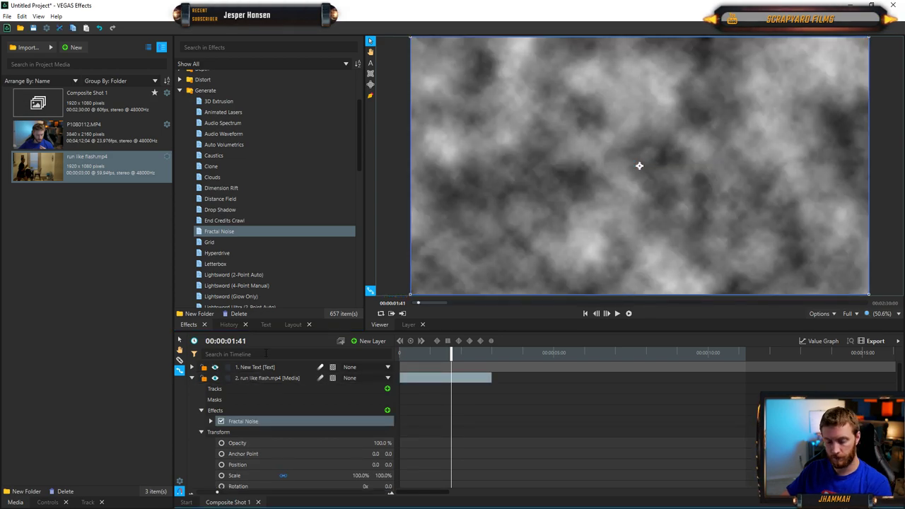
pyautogui.hotkey('ctrl', 'z')
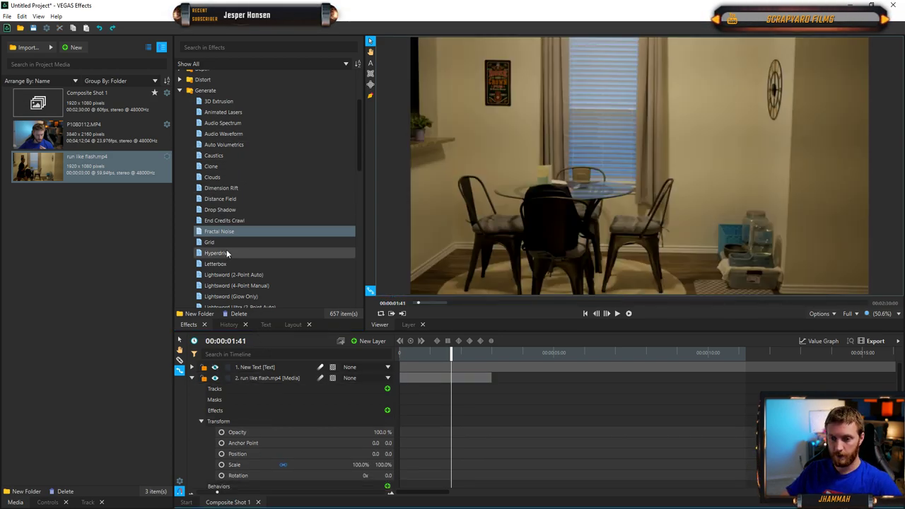
# - Try the Grid effect on the run like flash.mp4 layer and remove it
pyautogui.moveTo(225, 241); pyautogui.dragTo(238, 270)
pyautogui.moveTo(254, 379); pyautogui.dragTo(254, 378)
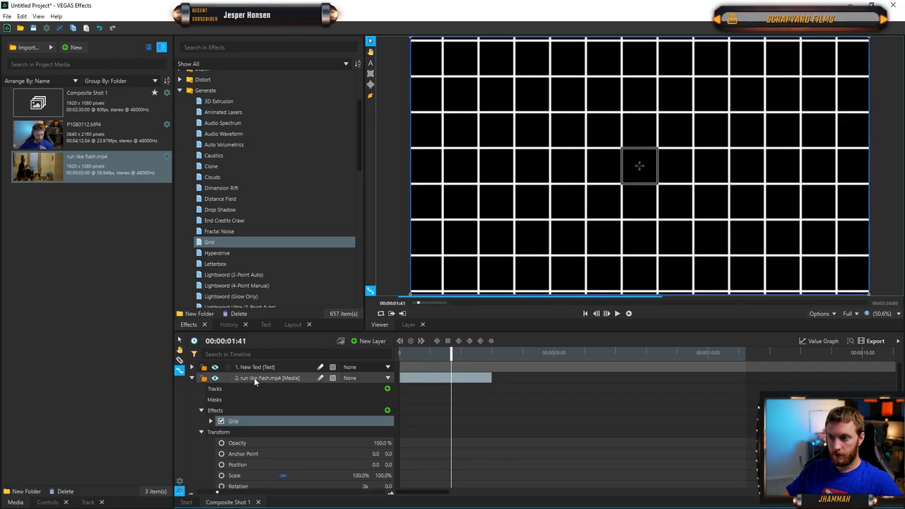
pyautogui.moveTo(634, 172)
pyautogui.mouseDown()
pyautogui.moveTo(584, 142)
pyautogui.moveTo(640, 166)
pyautogui.mouseUp()
pyautogui.press('Delete')
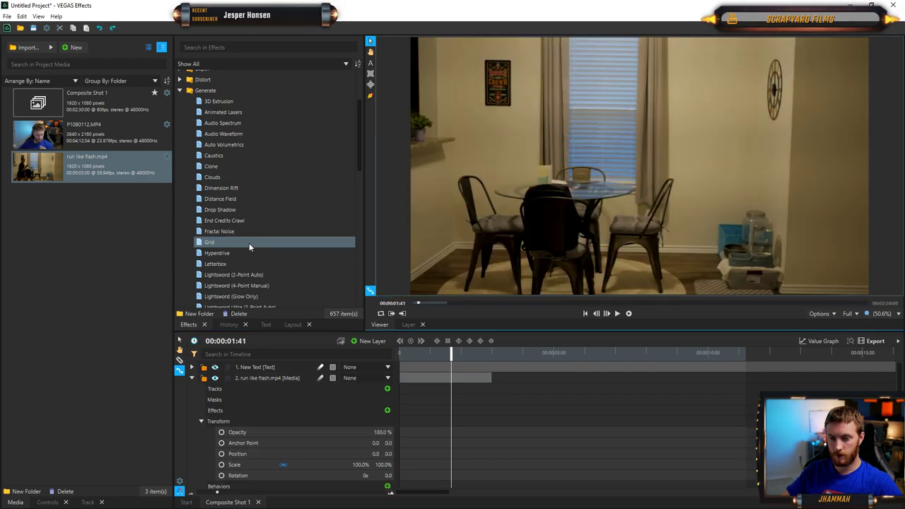
# - Try the Hyperdrive effect on the run like flash.mp4 layer, preview it back to 00:00:00:00, and remove it
pyautogui.click(217, 253)
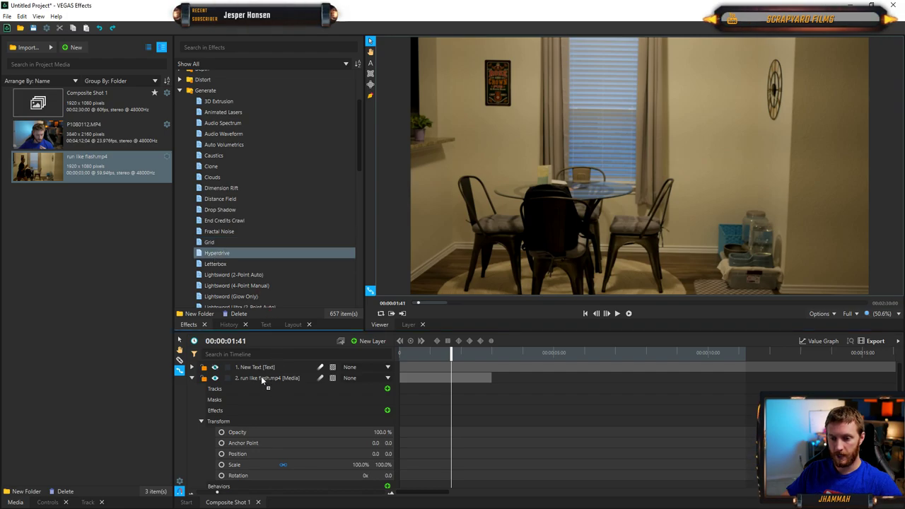
pyautogui.moveTo(261, 377); pyautogui.dragTo(261, 377)
pyautogui.moveTo(455, 351); pyautogui.dragTo(388, 357)
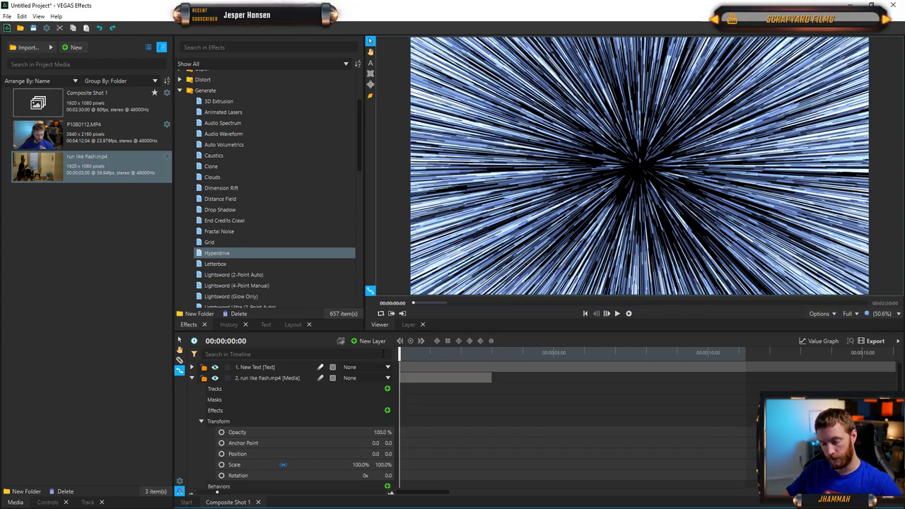
pyautogui.press('Delete')
# - Try the Letterbox effect on the run like flash.mp4 layer, preview it at 00:00:00:59, and remove it
pyautogui.scroll(-1, 244, 244)
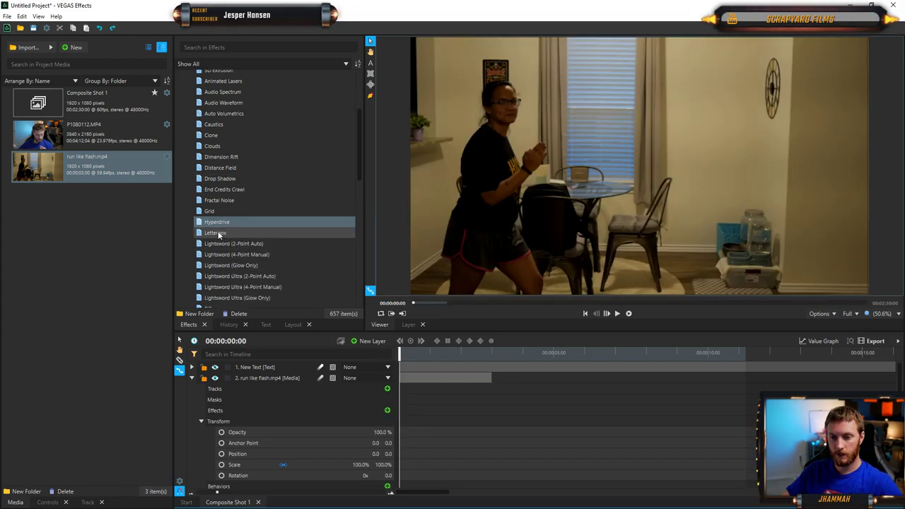
pyautogui.moveTo(219, 234); pyautogui.dragTo(255, 290)
pyautogui.moveTo(268, 377); pyautogui.dragTo(266, 377)
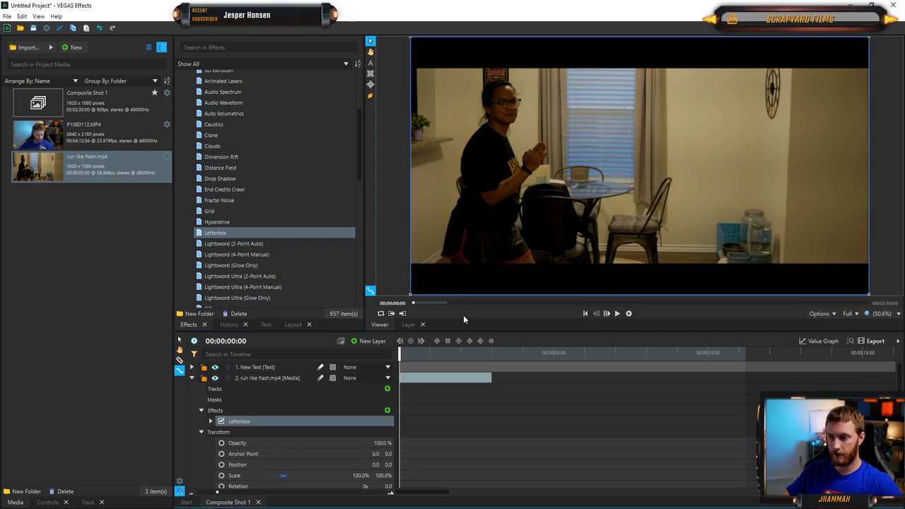
pyautogui.moveTo(399, 352); pyautogui.dragTo(429, 353)
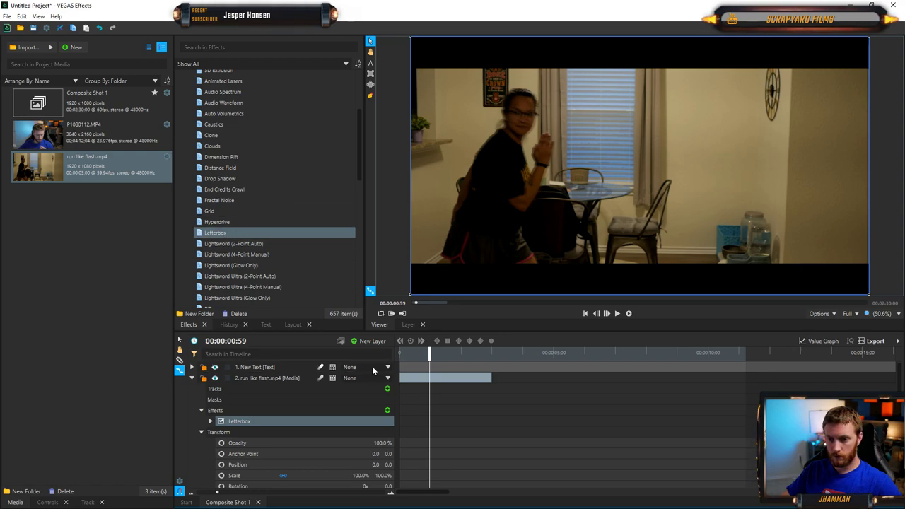
pyautogui.press('Delete')
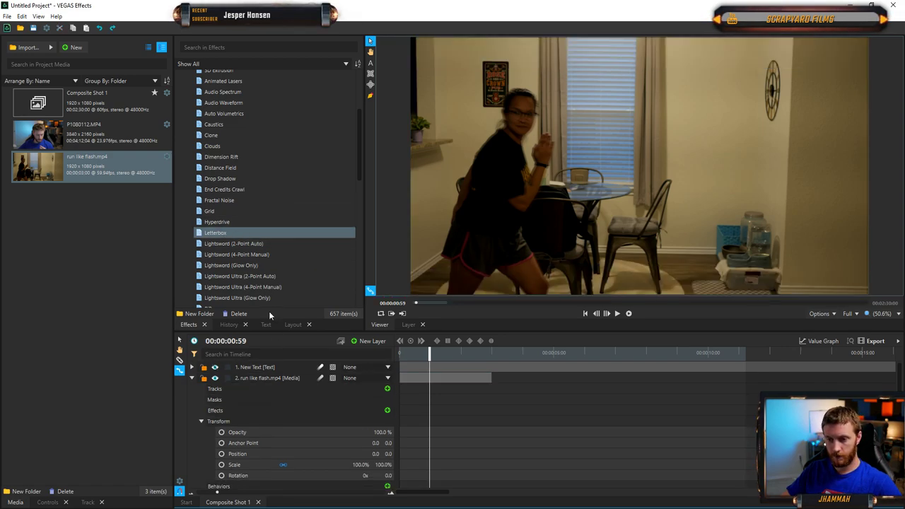
# - Apply Lightsword (2-Point Auto) to the run like flash.mp4 layer and angle the blade from beside the woman's forearm to the curtain beyond the window
pyautogui.click(230, 244)
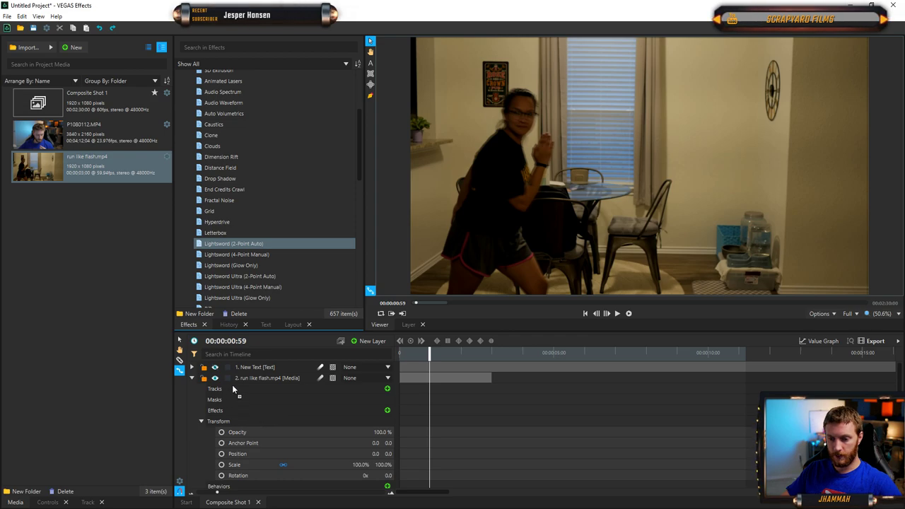
pyautogui.moveTo(253, 374); pyautogui.dragTo(253, 376)
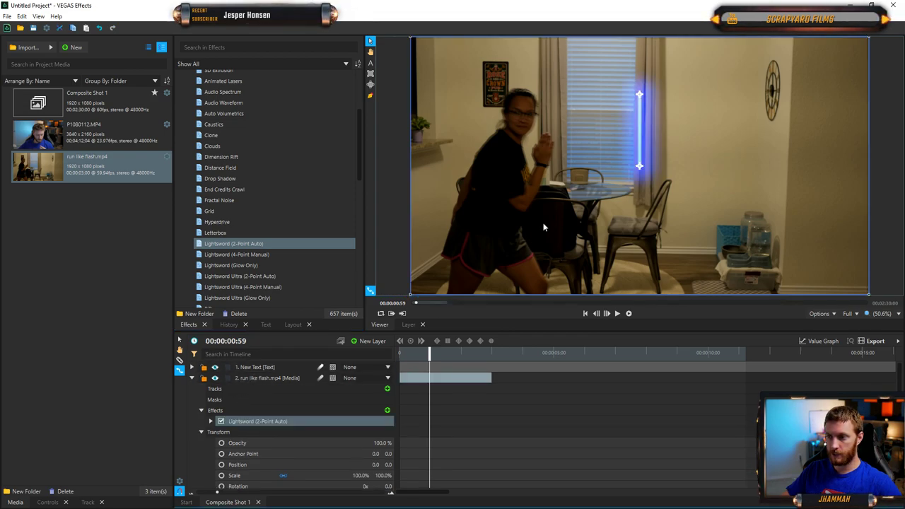
pyautogui.moveTo(638, 168); pyautogui.dragTo(544, 183)
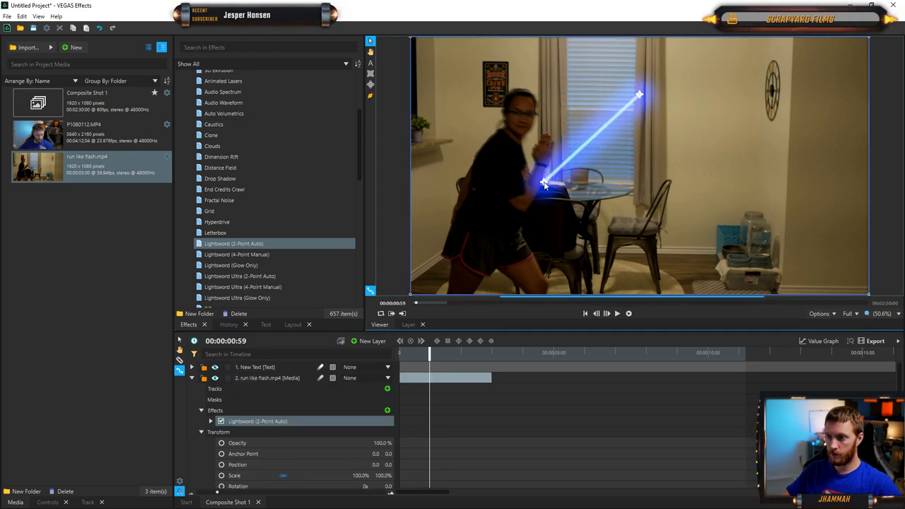
pyautogui.moveTo(641, 95); pyautogui.dragTo(651, 111)
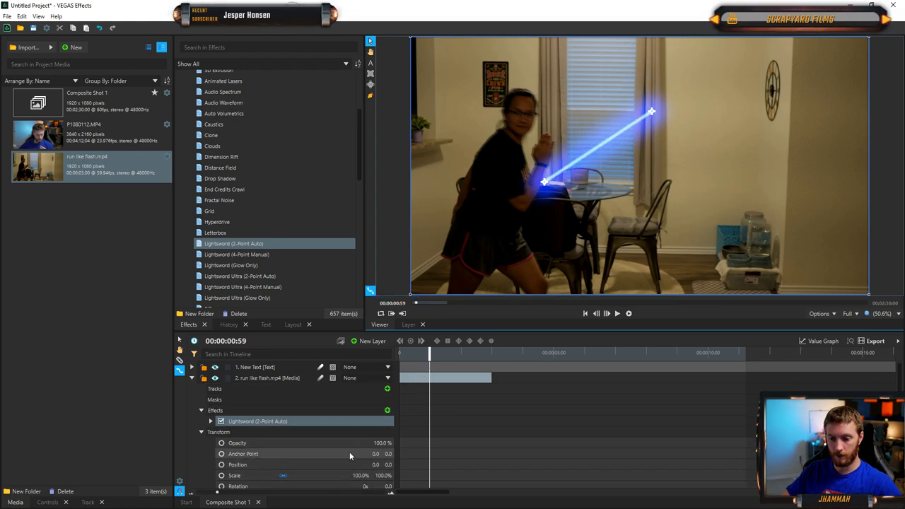
# - Try stretching the lightsword blade from the woman's hands to the round wall ornament, and delete the effect
pyautogui.scroll(-1, 346, 445)
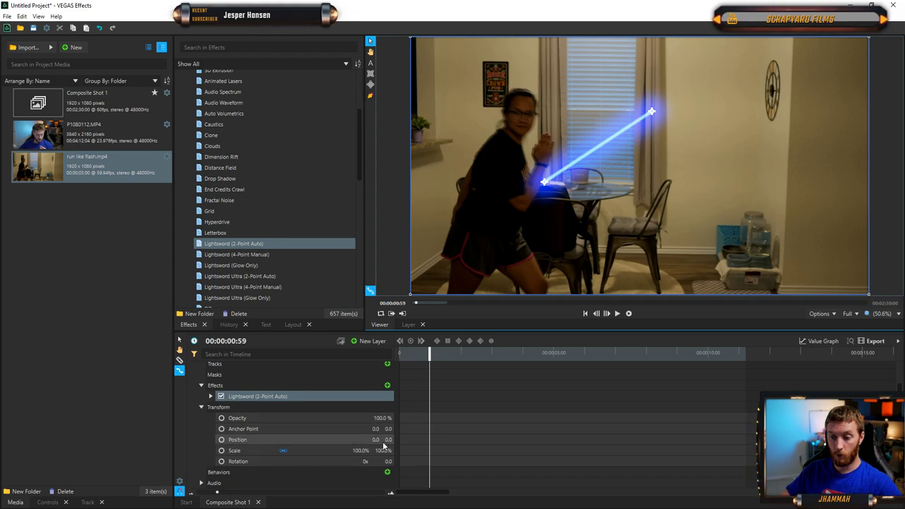
pyautogui.moveTo(653, 112); pyautogui.dragTo(766, 93)
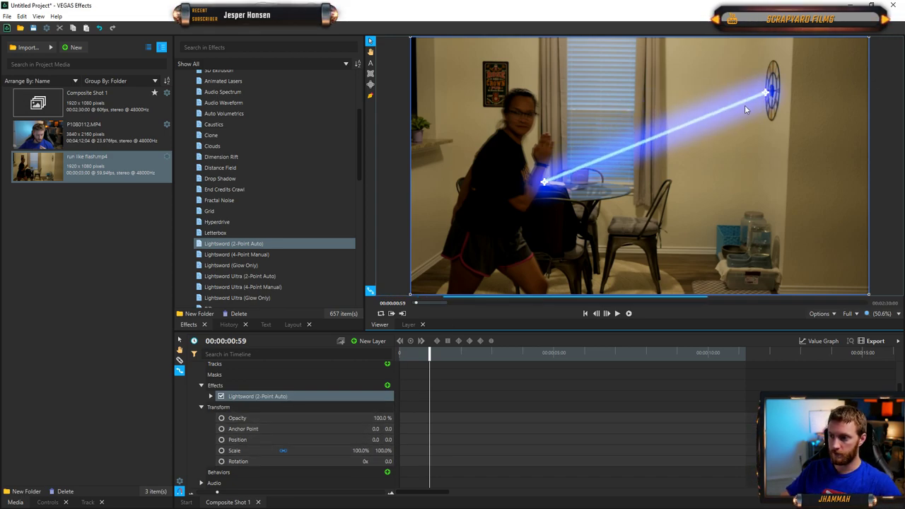
pyautogui.moveTo(544, 182); pyautogui.dragTo(552, 141)
pyautogui.moveTo(766, 93); pyautogui.dragTo(774, 90)
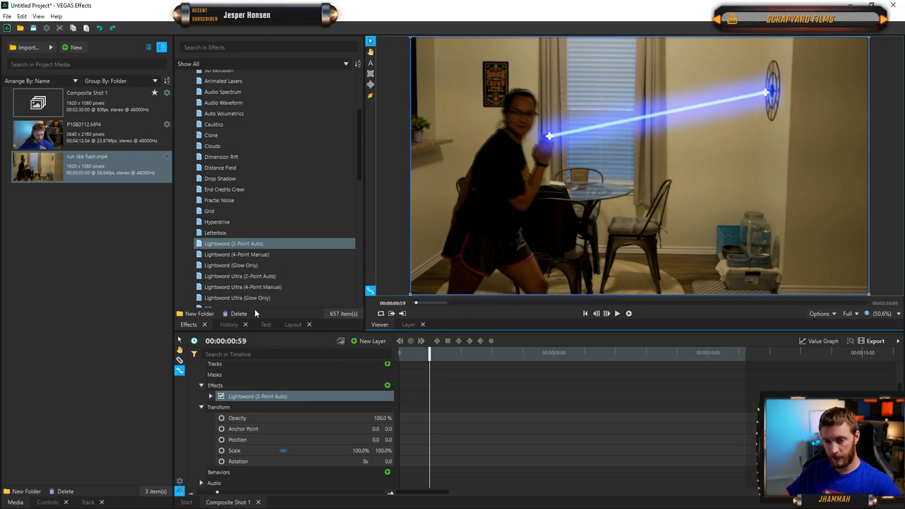
pyautogui.press('Delete')
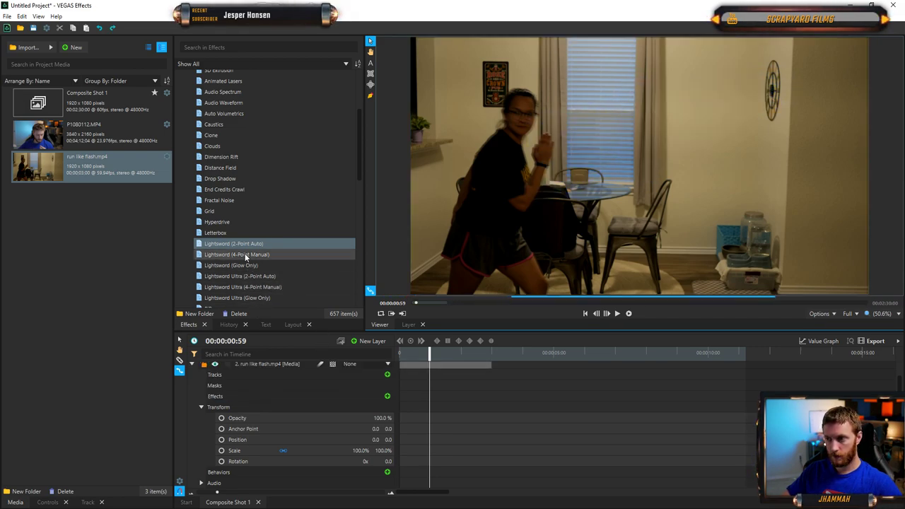
# - Try Lightsword (4-Point Manual) on the run like flash.mp4 layer, pull one lower blade point toward the chair back, and undo the effect
pyautogui.click(241, 255)
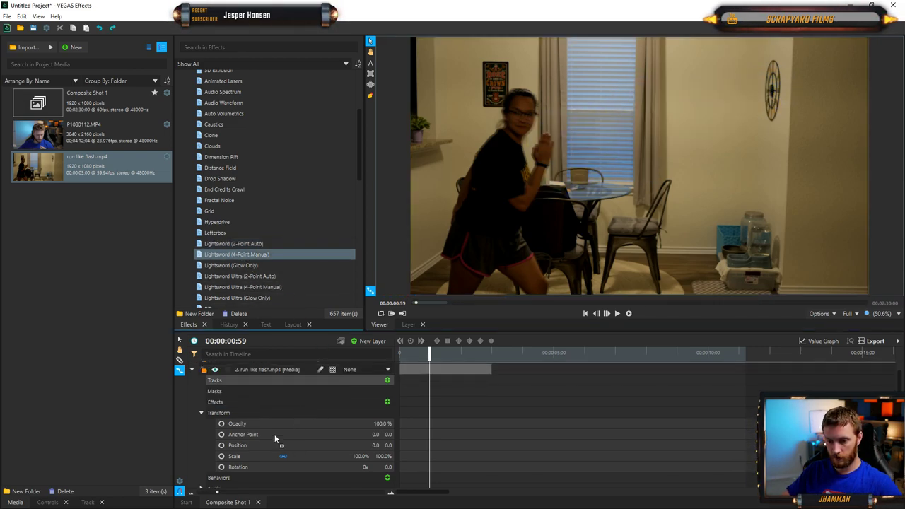
pyautogui.moveTo(248, 417); pyautogui.dragTo(289, 379)
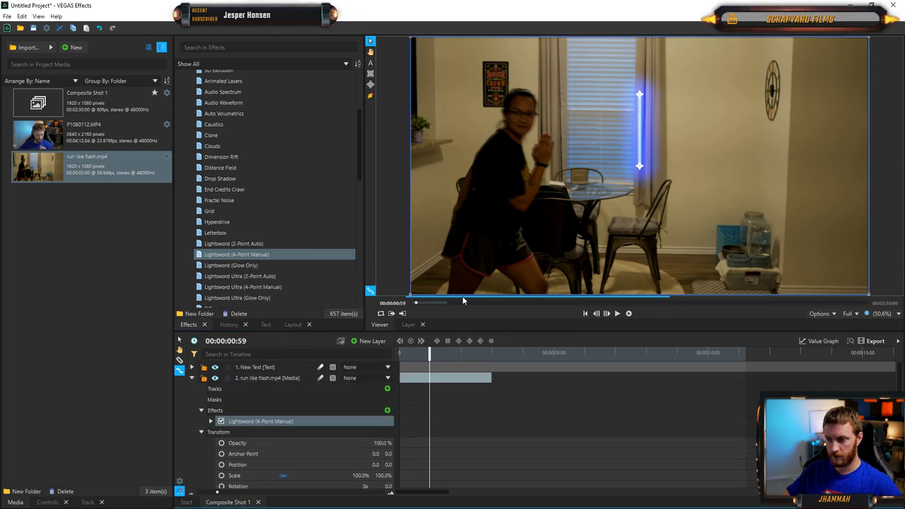
pyautogui.moveTo(639, 167); pyautogui.dragTo(667, 178)
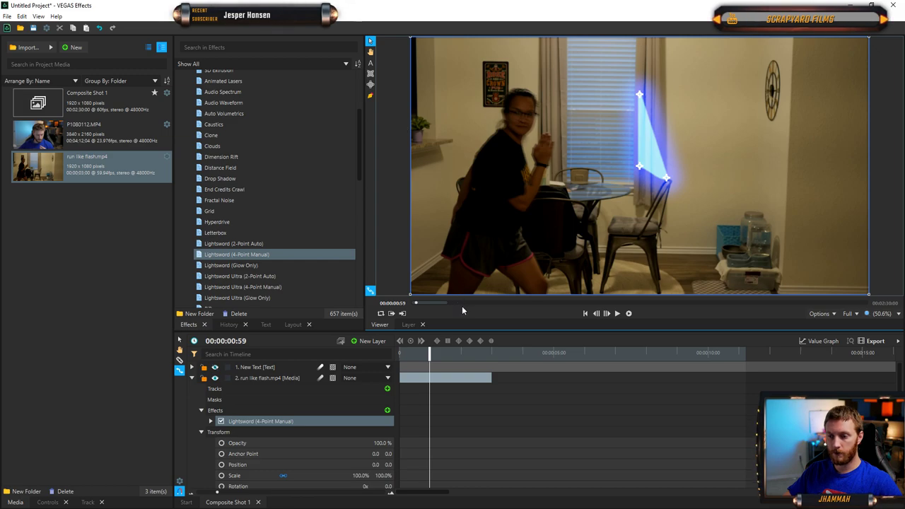
pyautogui.hotkey('ctrl', 'z')
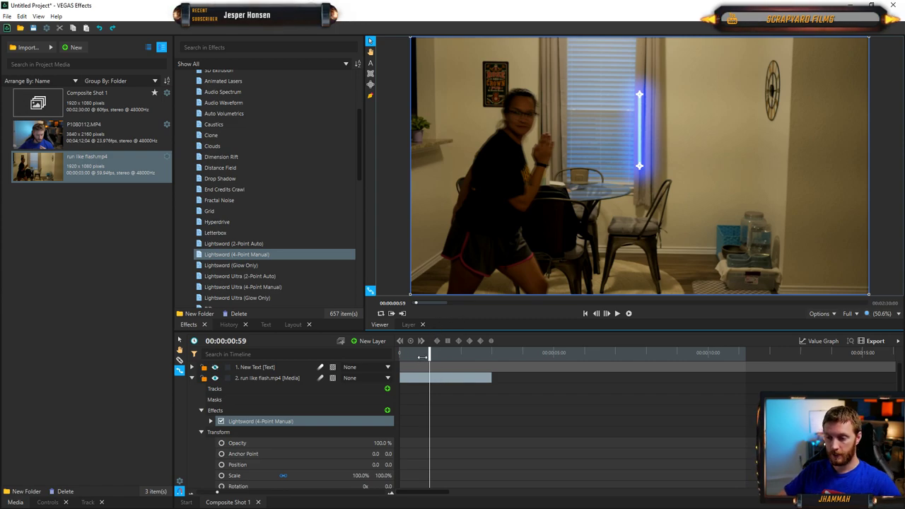
pyautogui.moveTo(429, 355)
pyautogui.mouseDown()
pyautogui.moveTo(400, 357)
pyautogui.moveTo(428, 354)
pyautogui.mouseUp()
pyautogui.hotkey('ctrl', 'z')
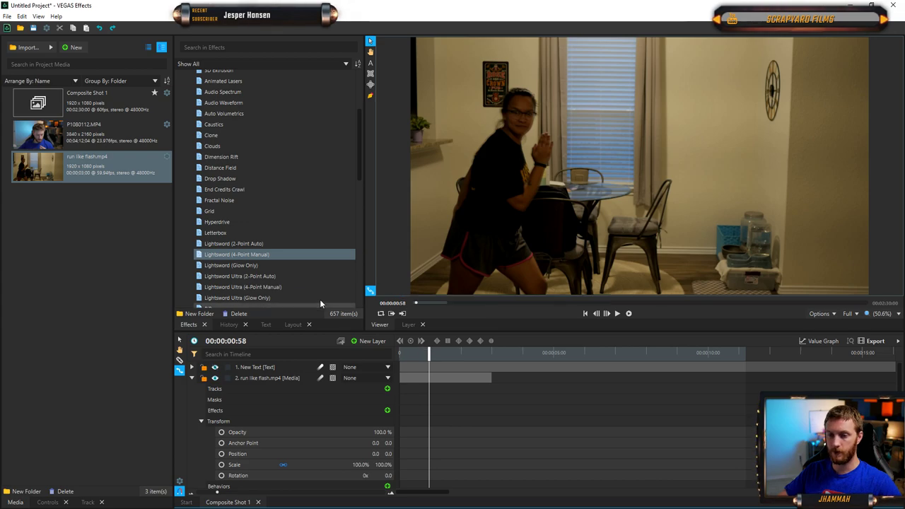
# - Try the Pond Ripple effect on the run like flash.mp4 layer, preview it at 00:00:01:34, and remove it
pyautogui.click(239, 265)
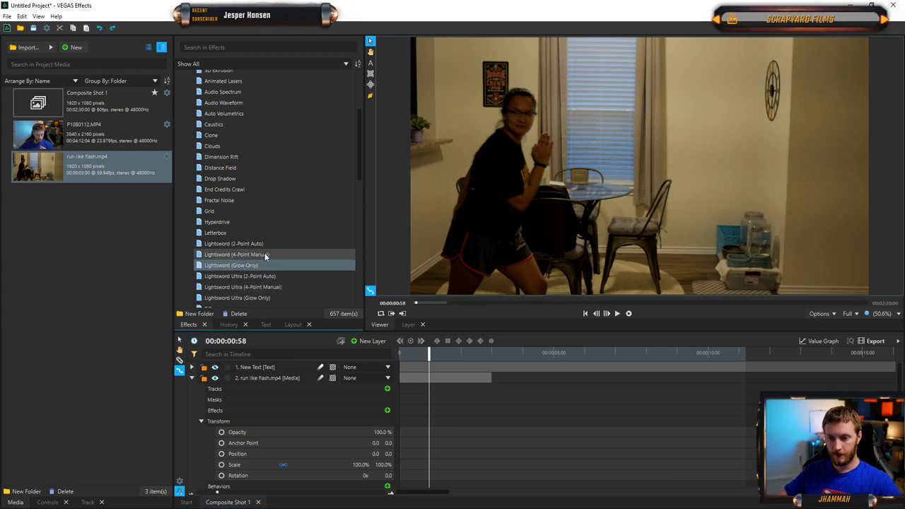
pyautogui.scroll(-4, 265, 254)
pyautogui.click(248, 184)
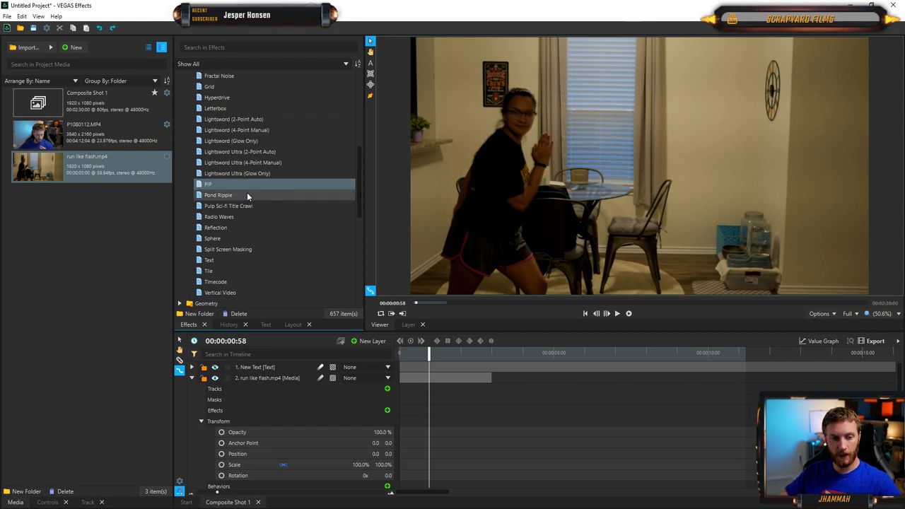
pyautogui.click(221, 198)
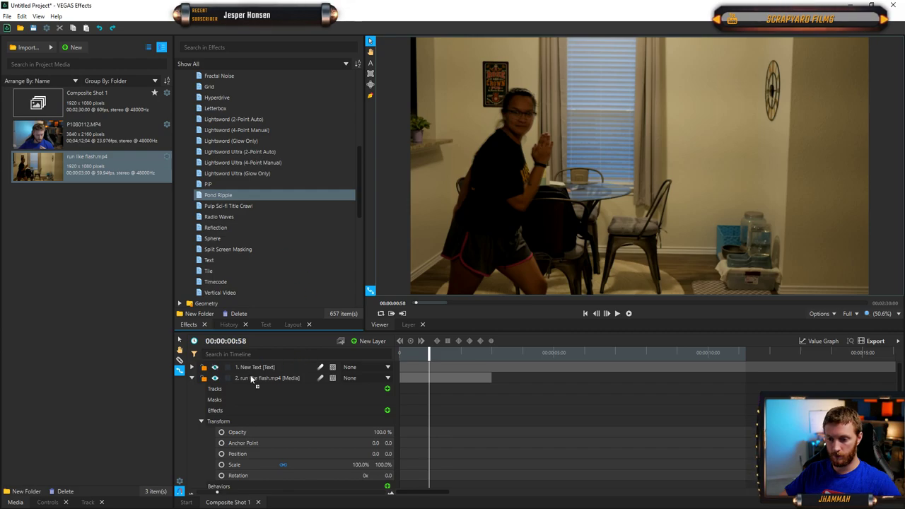
pyautogui.moveTo(251, 375); pyautogui.dragTo(252, 377)
pyautogui.moveTo(439, 351)
pyautogui.mouseDown()
pyautogui.moveTo(517, 358)
pyautogui.moveTo(439, 359)
pyautogui.moveTo(447, 359)
pyautogui.mouseUp()
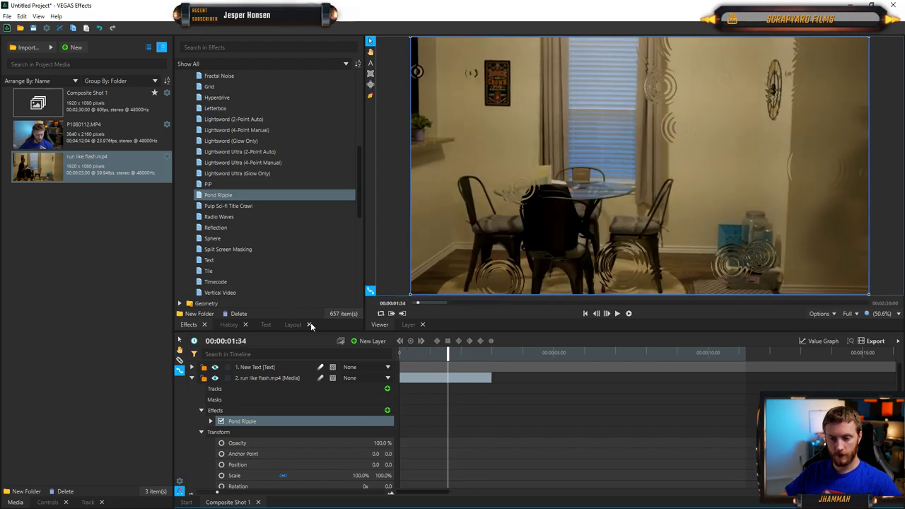
pyautogui.press('Delete')
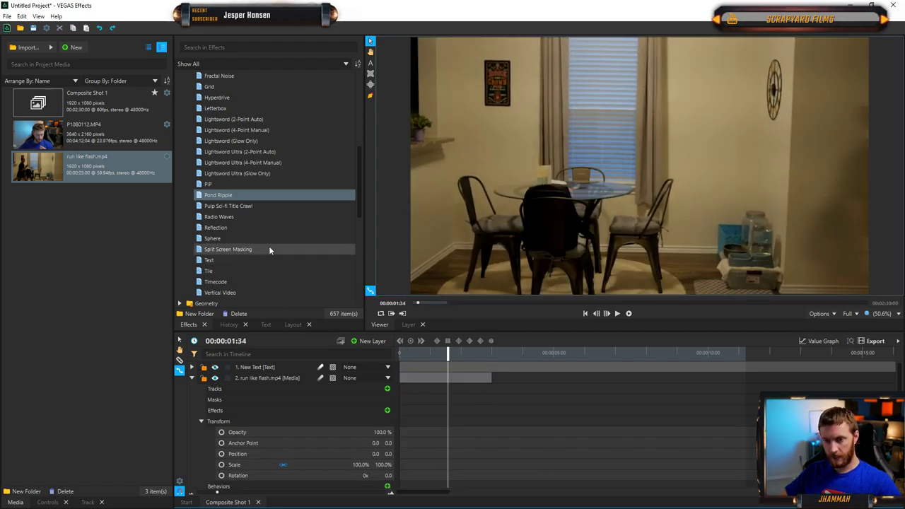
# - Try the Radio Waves effect on the run like flash.mp4 layer, preview it up to 00:00:02:50, and remove it
pyautogui.click(225, 218)
pyautogui.moveTo(223, 226); pyautogui.dragTo(264, 271)
pyautogui.moveTo(266, 374); pyautogui.dragTo(264, 375)
pyautogui.moveTo(448, 356); pyautogui.dragTo(487, 356)
pyautogui.press('Delete')
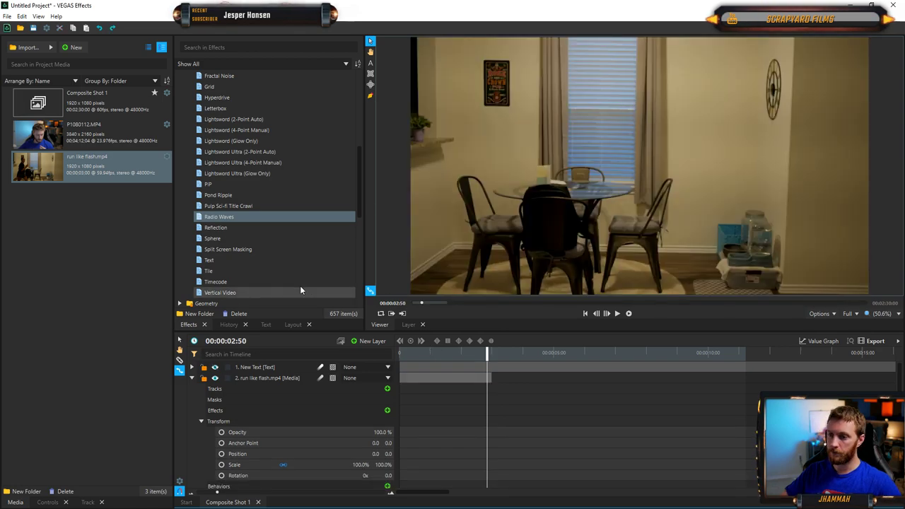
# - Look through the remaining Generate effects, including Reflection, Sphere and Text
pyautogui.click(224, 228)
pyautogui.click(224, 240)
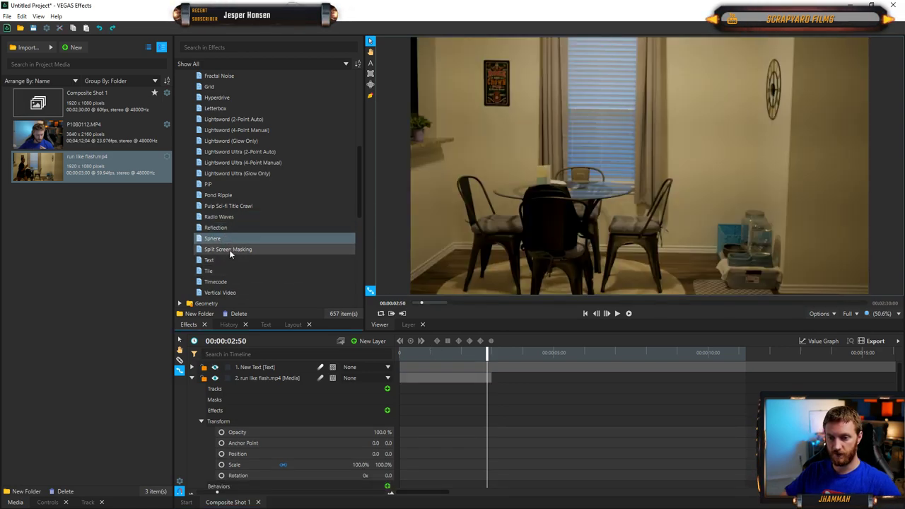
pyautogui.click(215, 260)
pyautogui.scroll(-1, 221, 271)
pyautogui.scroll(10, 234, 266)
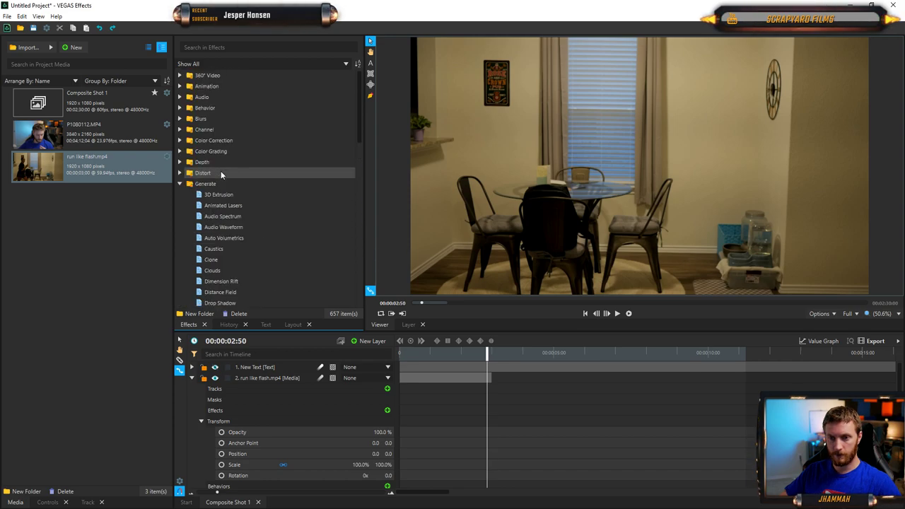
# - Expand the Geometry effects in place of Generate, and make the New Text layer visible at 00:00:01:21
pyautogui.click(180, 184)
pyautogui.click(180, 196)
pyautogui.scroll(-1, 265, 189)
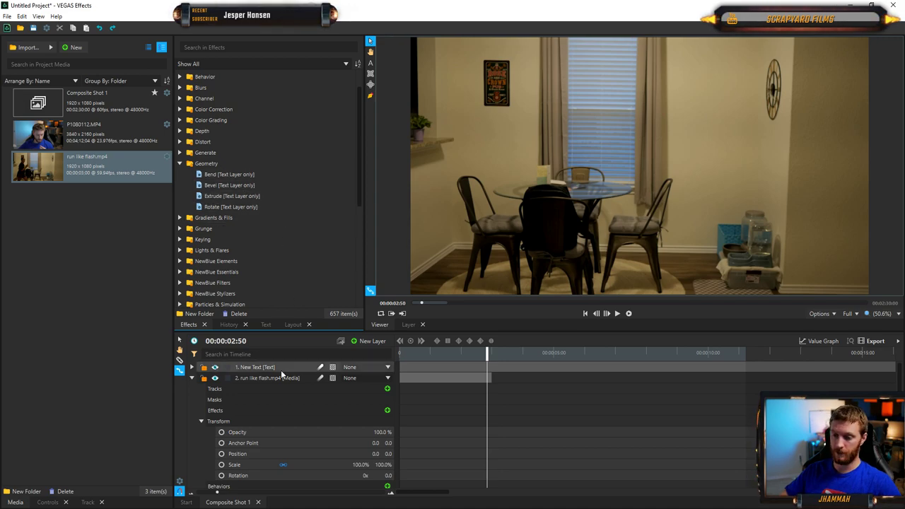
pyautogui.moveTo(487, 352); pyautogui.dragTo(441, 352)
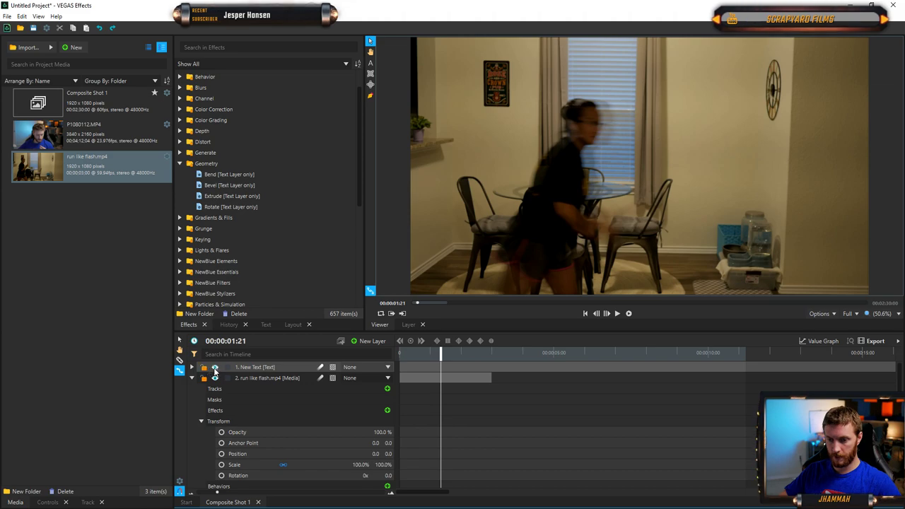
pyautogui.click(214, 368)
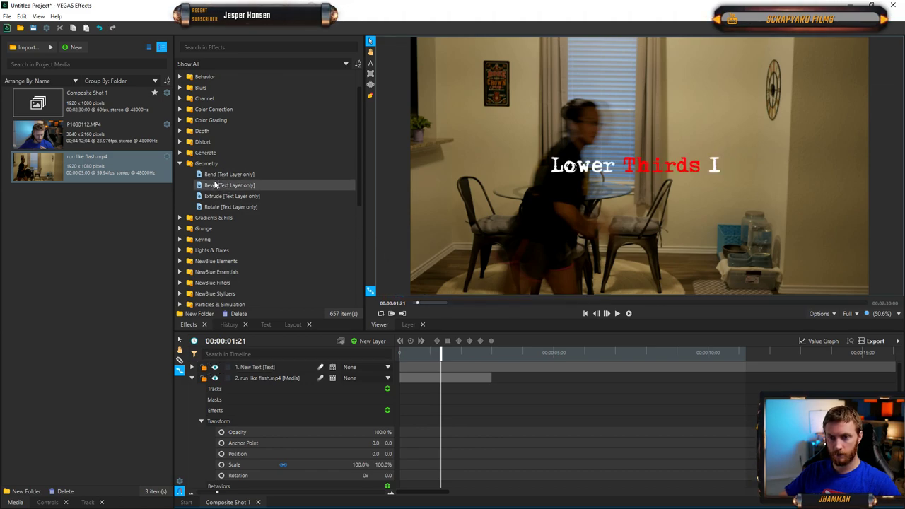
# - Try the Extrude geometry effect on the New Text layer and undo it
pyautogui.moveTo(214, 196); pyautogui.dragTo(391, 336)
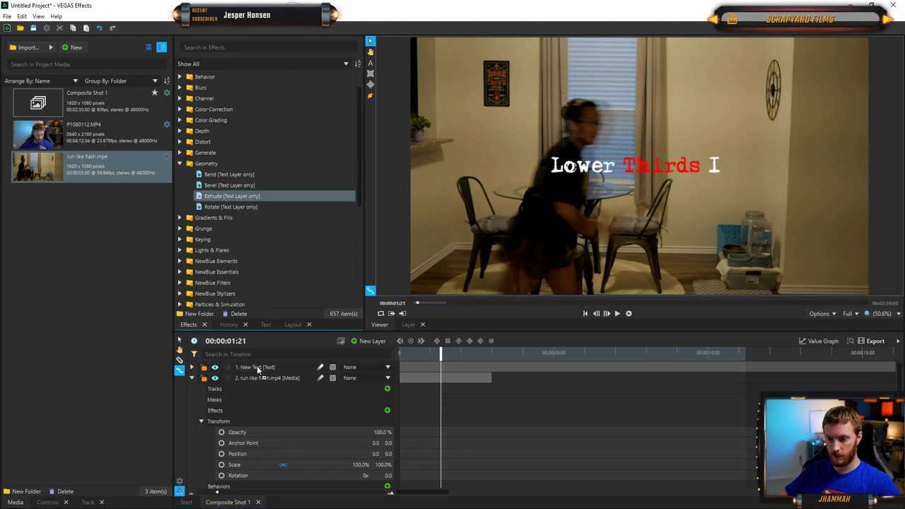
pyautogui.moveTo(259, 370); pyautogui.dragTo(256, 368)
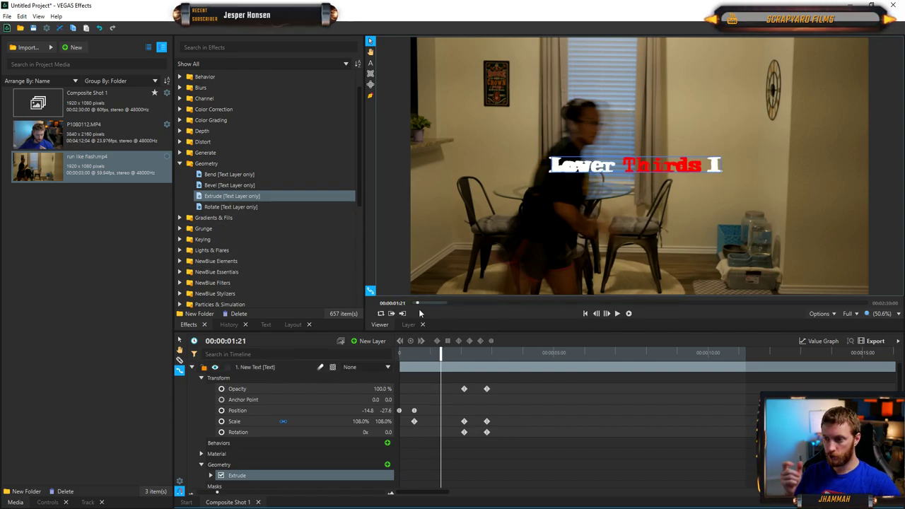
pyautogui.hotkey('ctrl', 'z')
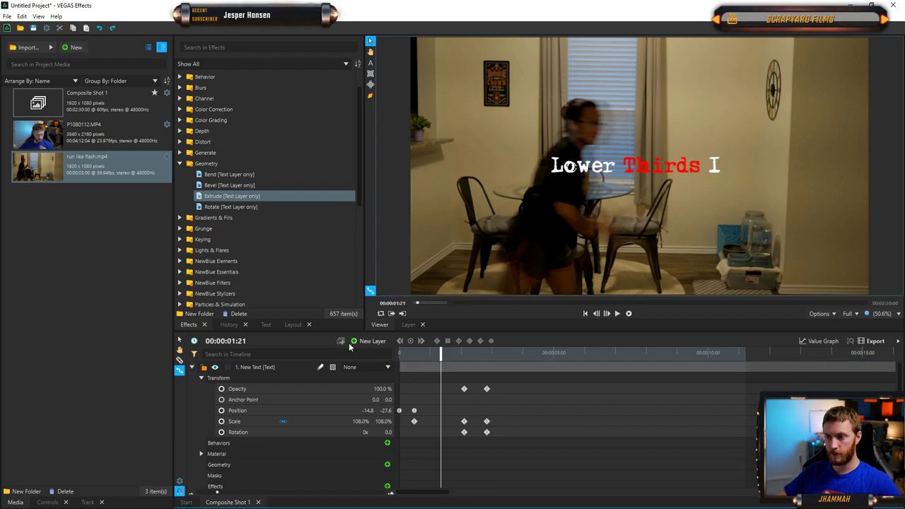
# - Look over the Gradients & Fills effects, and expand the Grunge category to view its effects
pyautogui.click(180, 164)
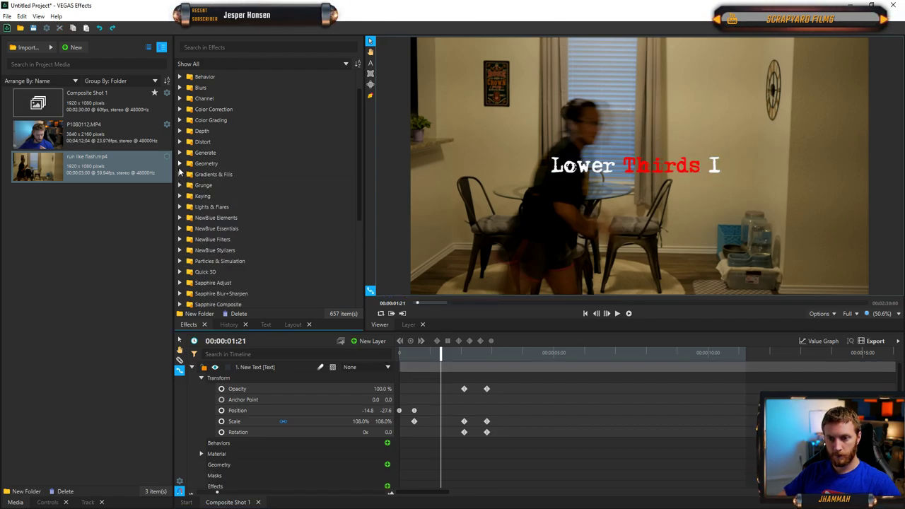
pyautogui.click(180, 174)
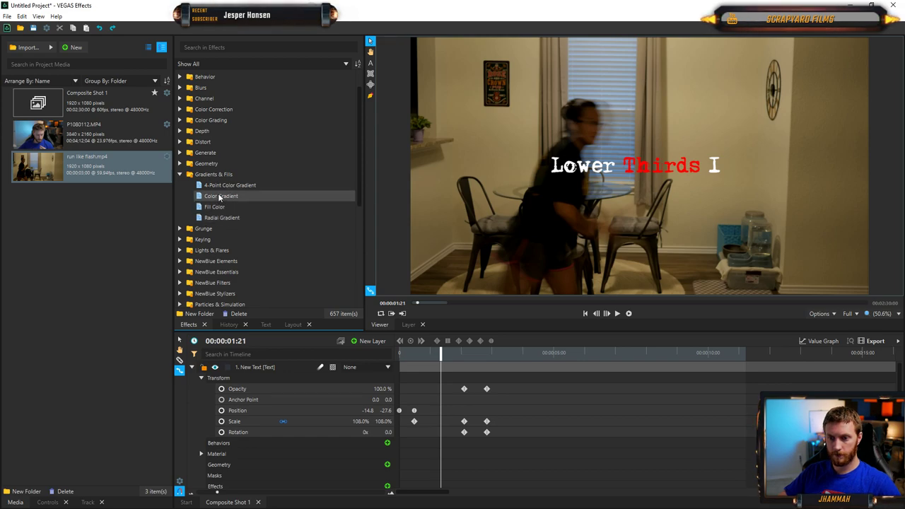
pyautogui.click(179, 174)
pyautogui.click(179, 185)
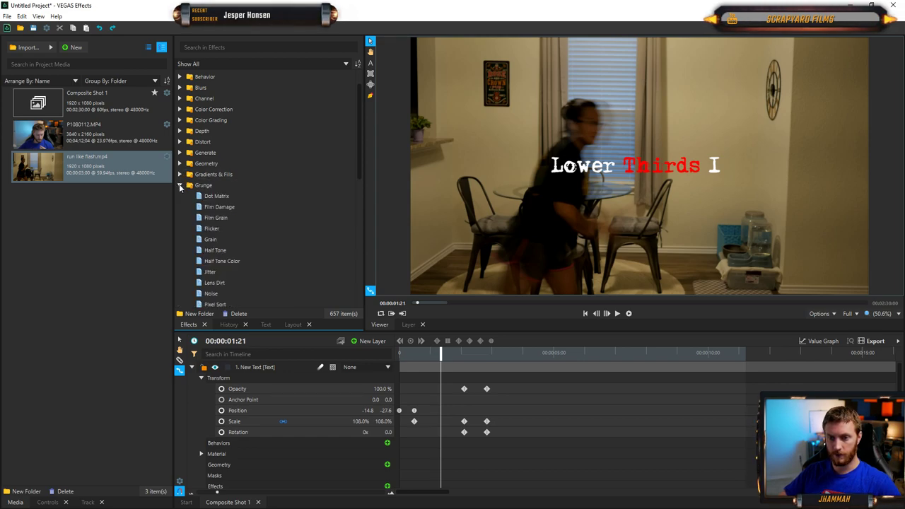
pyautogui.scroll(-1, 239, 229)
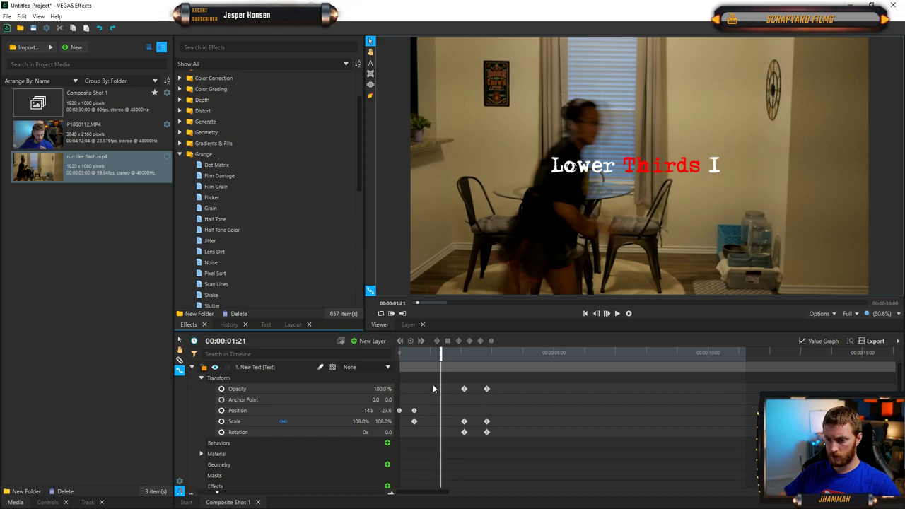
# - Try the Dot Matrix effect on the run like flash.mp4 layer, preview it at 00:00:00:54, and undo it
pyautogui.click(192, 367)
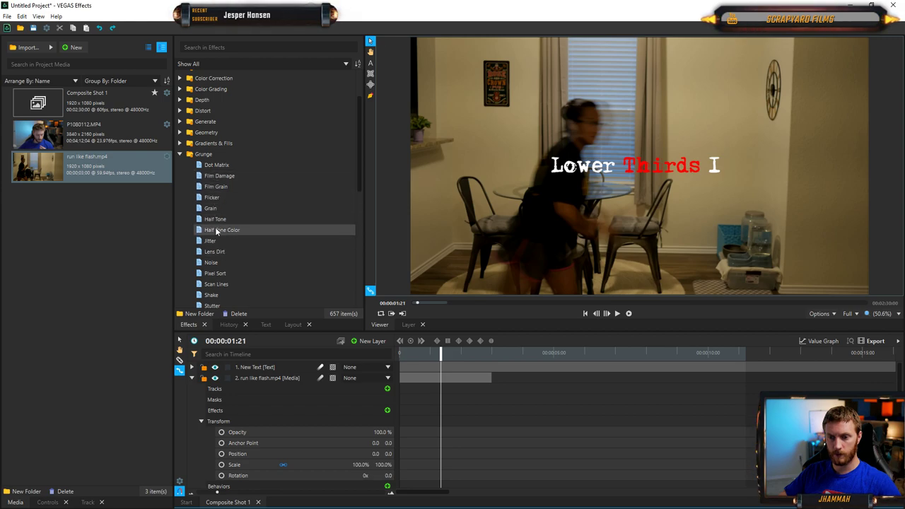
pyautogui.moveTo(215, 167); pyautogui.dragTo(318, 354)
pyautogui.moveTo(283, 379); pyautogui.dragTo(284, 379)
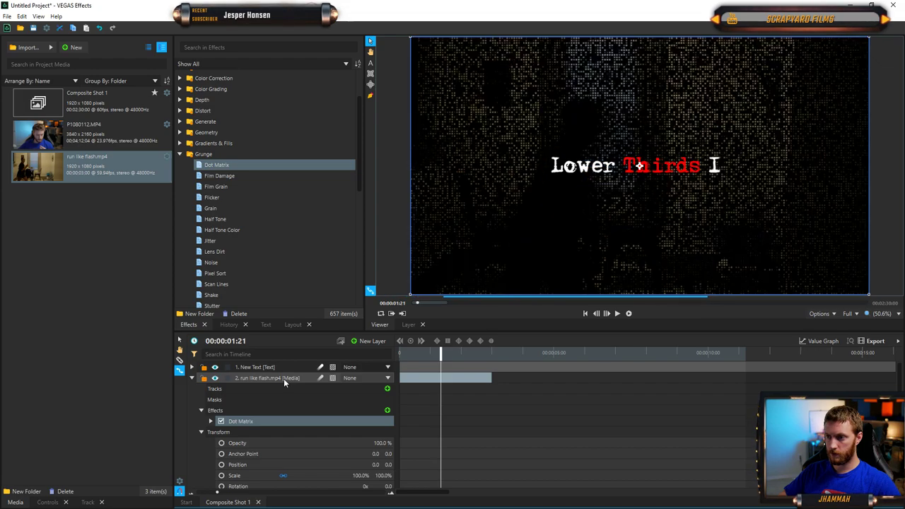
pyautogui.moveTo(441, 353)
pyautogui.mouseDown()
pyautogui.moveTo(409, 353)
pyautogui.moveTo(467, 359)
pyautogui.moveTo(427, 359)
pyautogui.mouseUp()
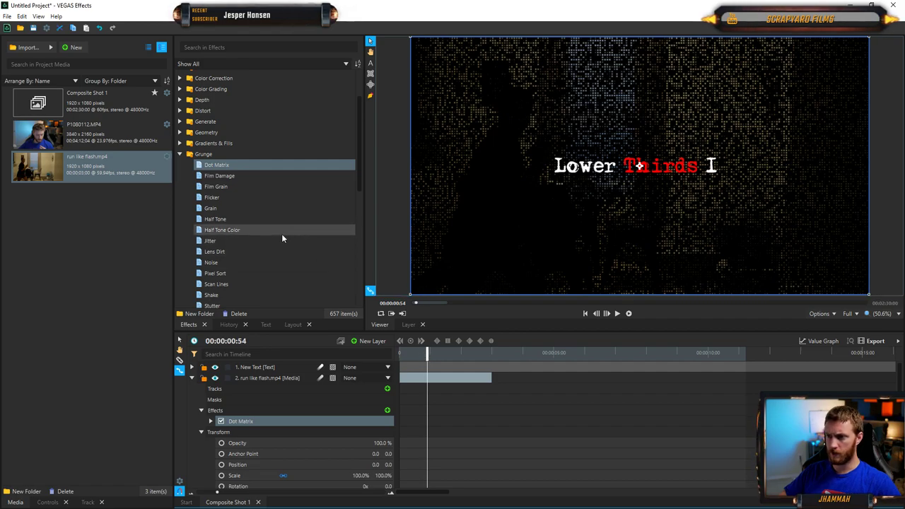
pyautogui.hotkey('ctrl', 'z')
# - Try the Film Damage effect on the run like flash.mp4 layer, preview it back to 00:00:00:00, and remove it
pyautogui.moveTo(220, 179); pyautogui.dragTo(244, 379)
pyautogui.moveTo(427, 353); pyautogui.dragTo(400, 353)
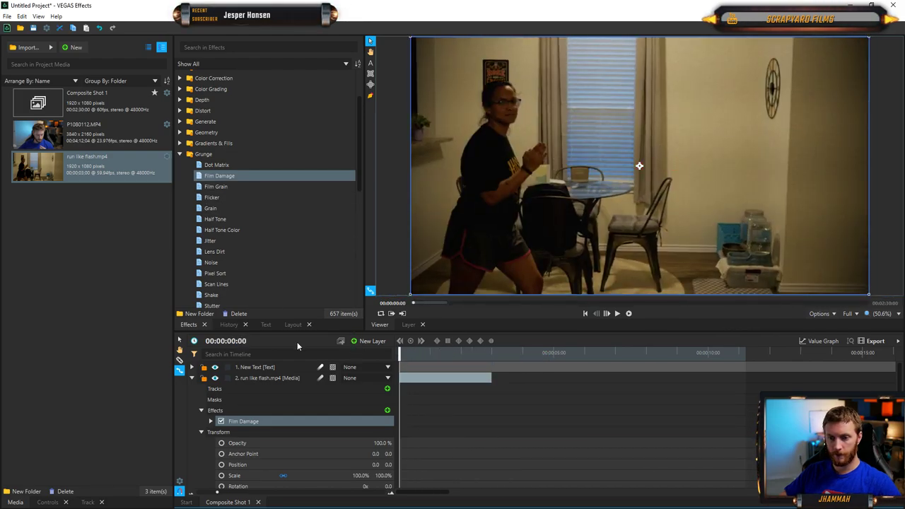
pyautogui.press('Delete')
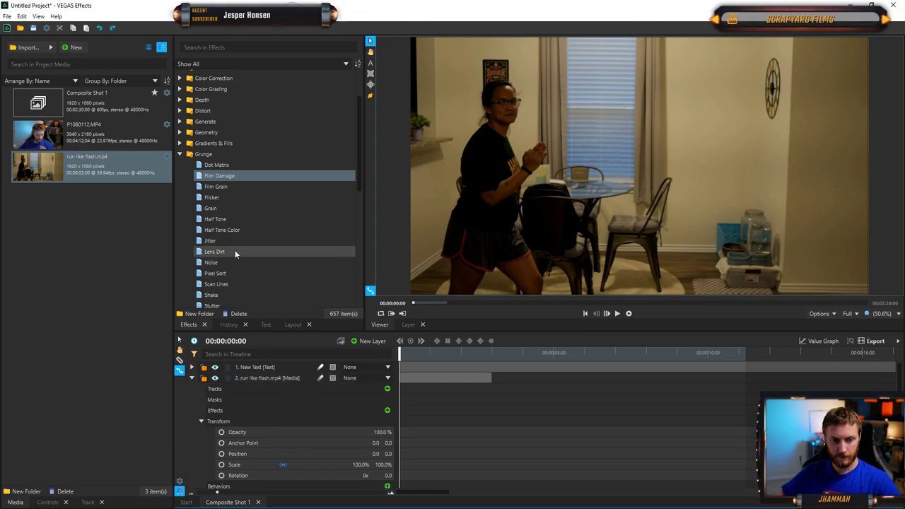
# - Try the Flicker effect on the run like flash.mp4 layer, preview it up to 00:00:00:44, and remove it
pyautogui.click(219, 187)
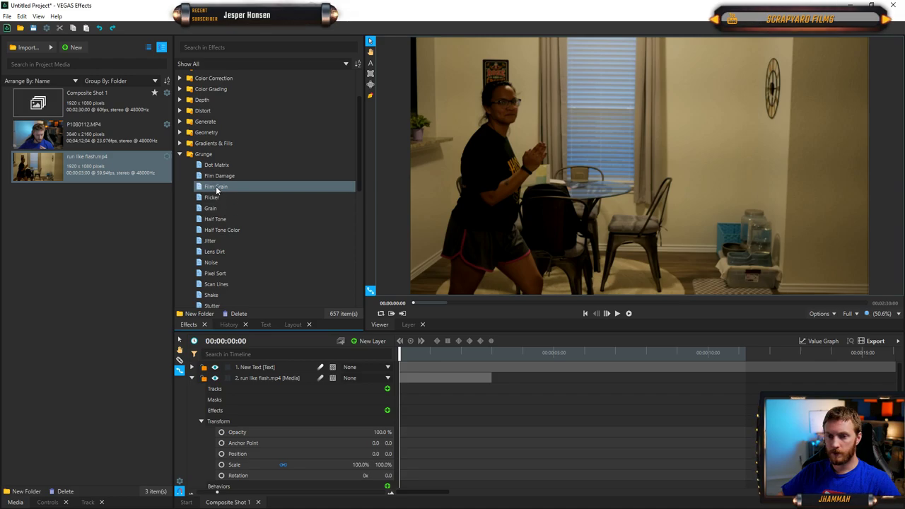
pyautogui.click(212, 198)
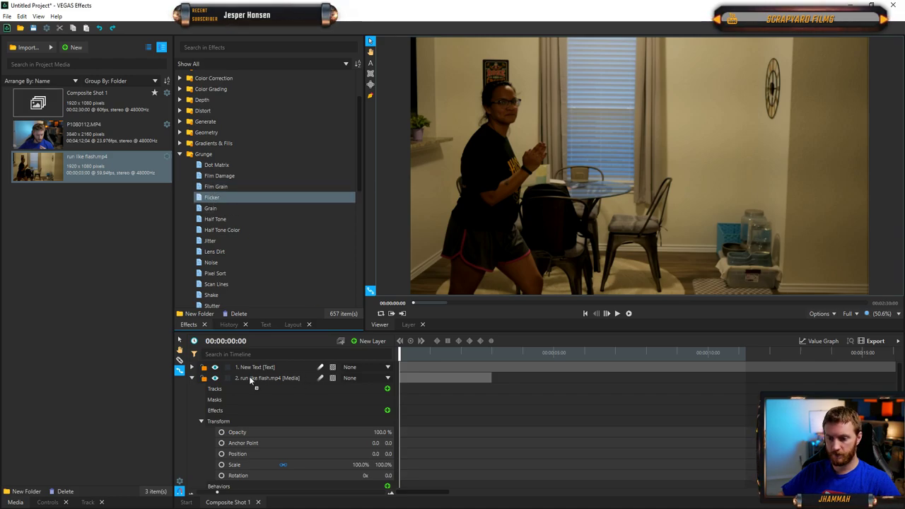
pyautogui.moveTo(249, 376); pyautogui.dragTo(248, 377)
pyautogui.moveTo(400, 358); pyautogui.dragTo(422, 354)
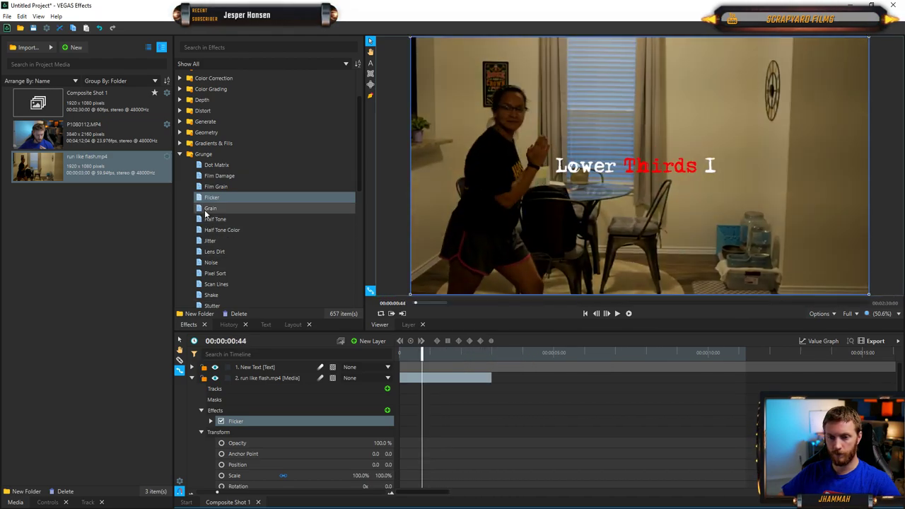
pyautogui.press('Delete')
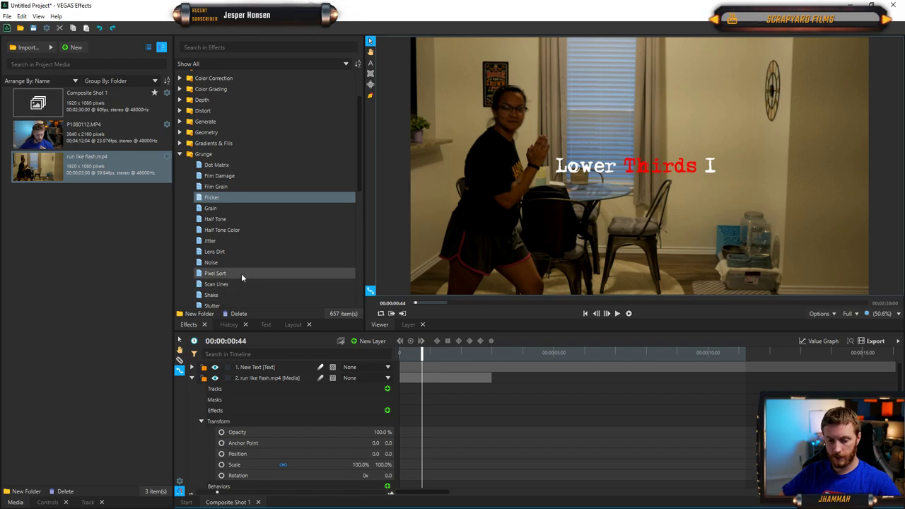
# - Apply the Shake effect from Grunge to the run like flash.mp4 layer and preview it back to 00:00:00:18
pyautogui.click(225, 295)
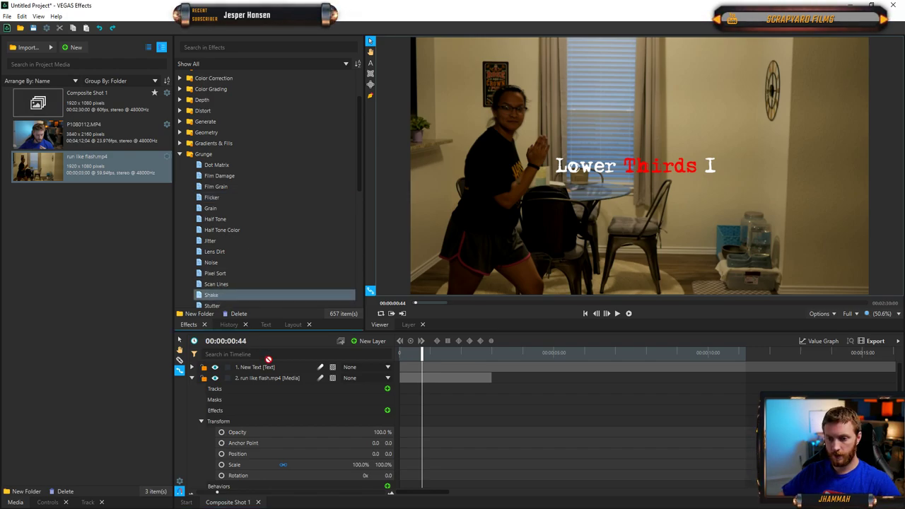
pyautogui.moveTo(269, 380); pyautogui.dragTo(269, 380)
pyautogui.moveTo(422, 354)
pyautogui.mouseDown()
pyautogui.moveTo(460, 357)
pyautogui.moveTo(407, 357)
pyautogui.mouseUp()
pyautogui.scroll(-1, 235, 393)
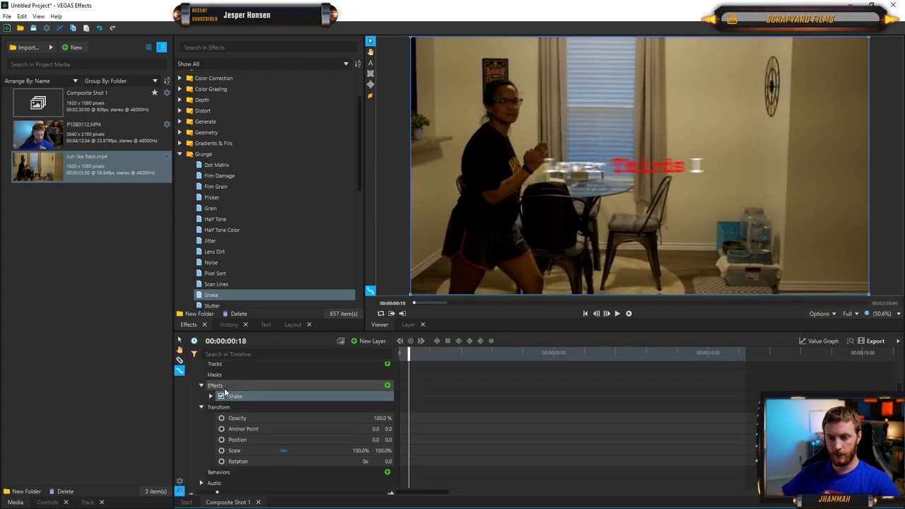
# - Examine the Shake effect's settings and its Motion Blur group while previewing the clip, and remove Shake from the layer
pyautogui.click(210, 396)
pyautogui.scroll(-1, 266, 401)
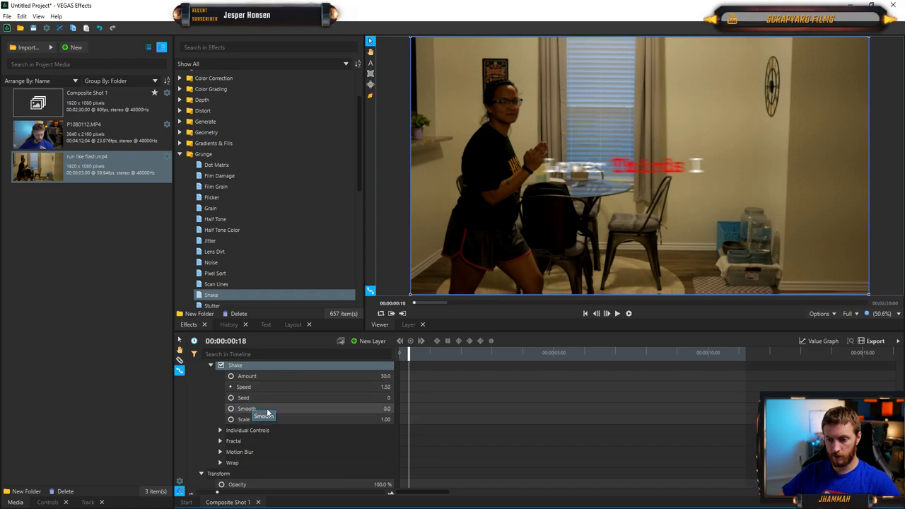
pyautogui.moveTo(410, 353)
pyautogui.mouseDown()
pyautogui.moveTo(451, 359)
pyautogui.moveTo(426, 360)
pyautogui.mouseUp()
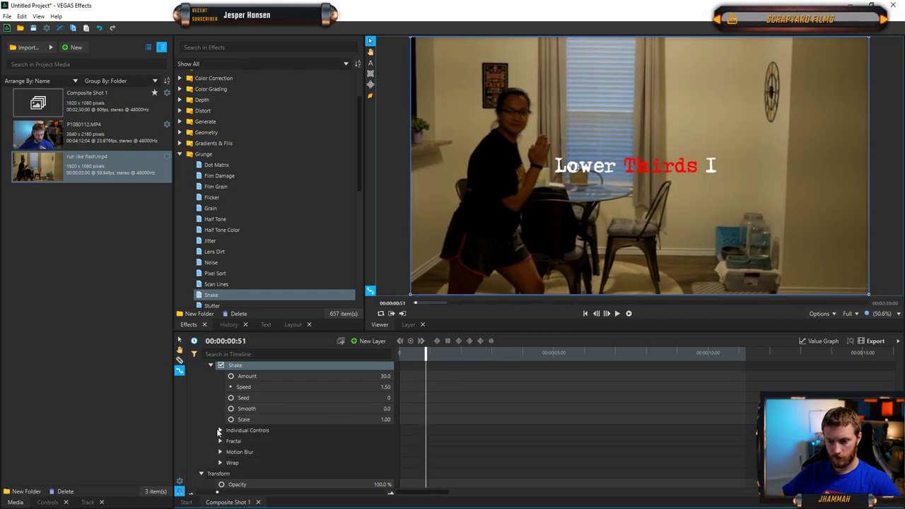
pyautogui.scroll(-1, 223, 439)
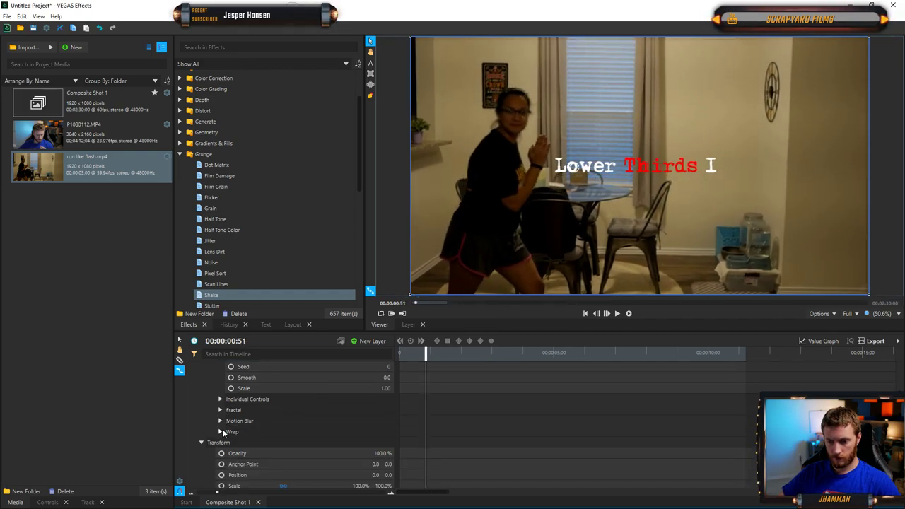
pyautogui.click(220, 421)
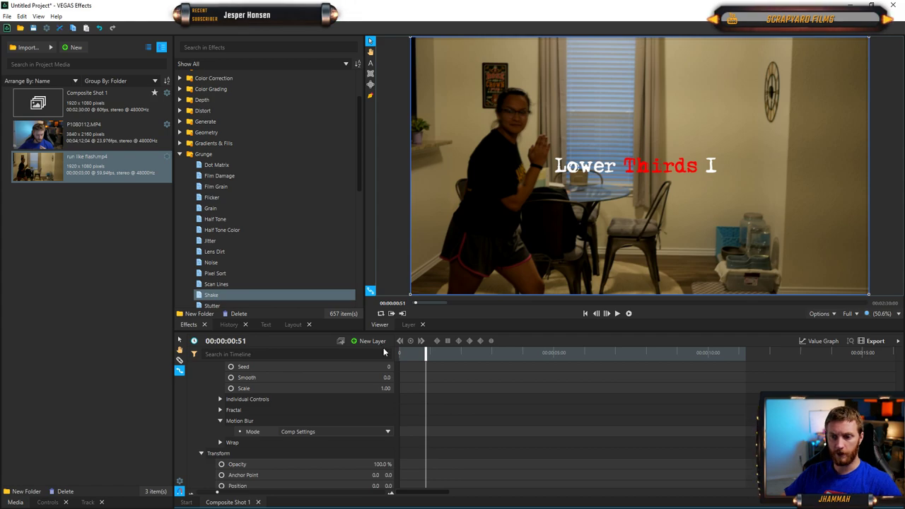
pyautogui.moveTo(420, 358); pyautogui.dragTo(400, 357)
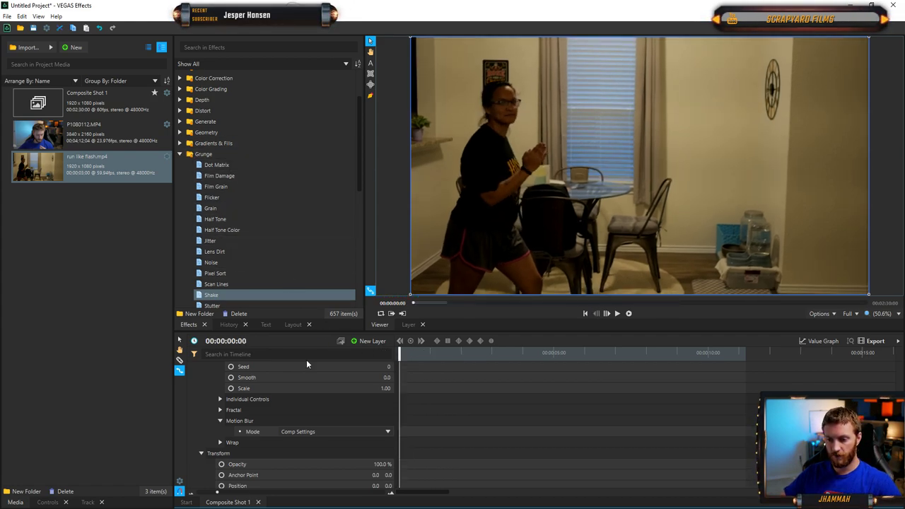
pyautogui.scroll(3, 295, 378)
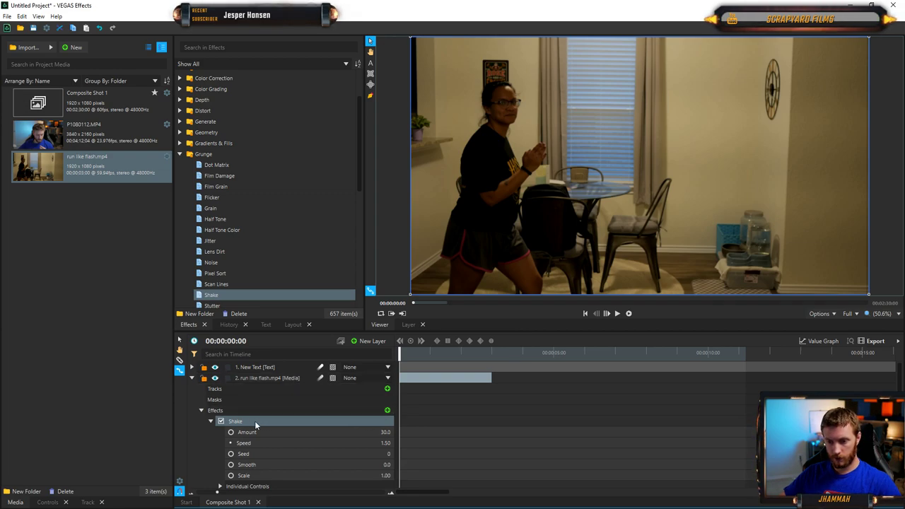
pyautogui.press('Delete')
# - Look over the remaining Grunge effects, collapse that category, and expand Lights & Flares
pyautogui.scroll(-3, 241, 249)
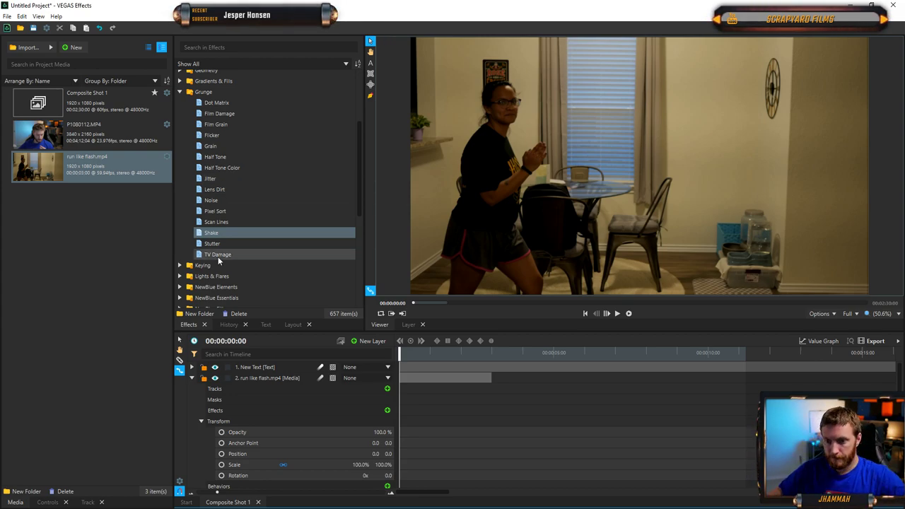
pyautogui.click(180, 93)
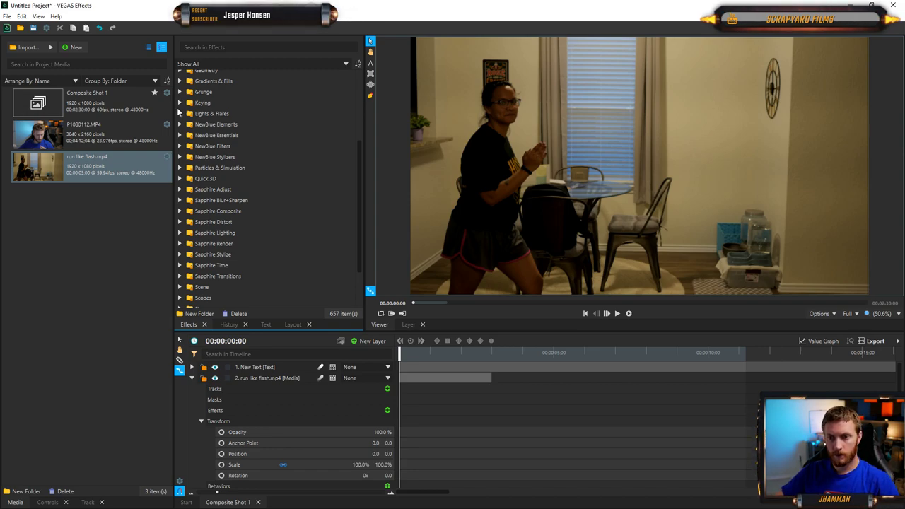
pyautogui.click(180, 114)
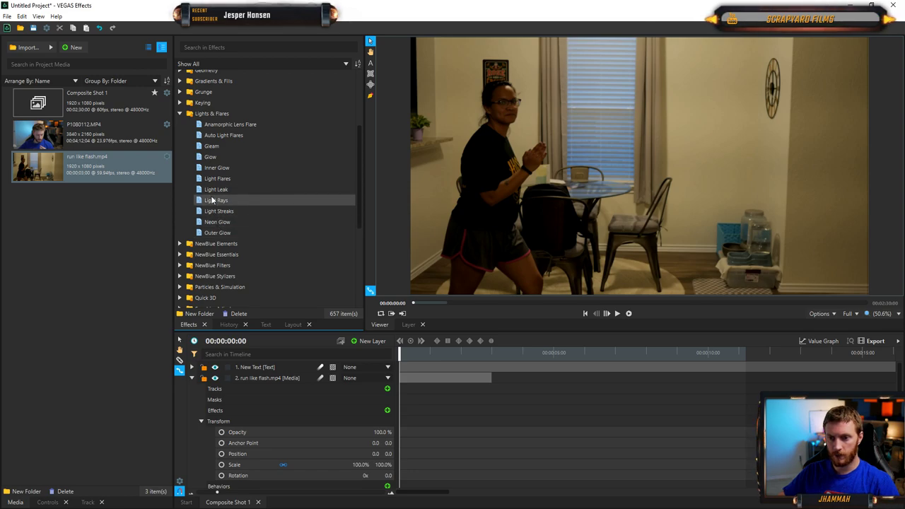
# - Try the Light Leak effect on the run like flash.mp4 layer and remove it
pyautogui.moveTo(216, 189); pyautogui.dragTo(276, 237)
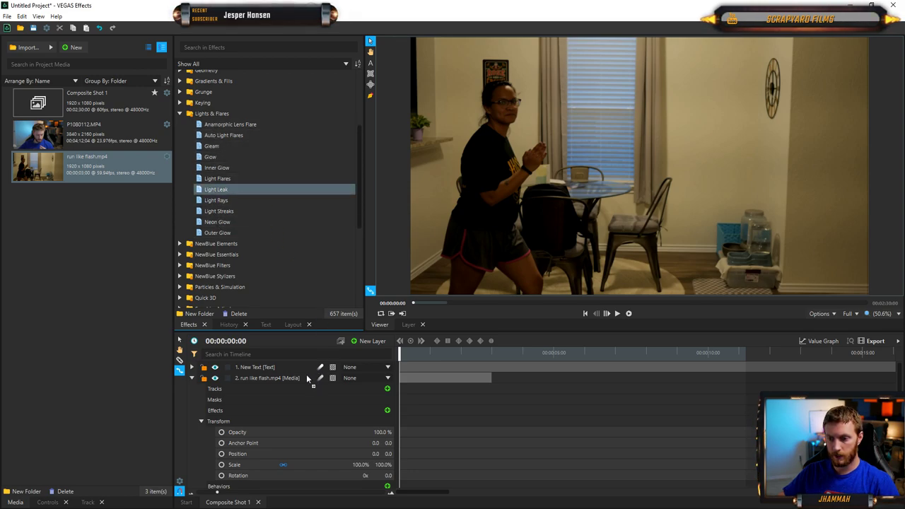
pyautogui.moveTo(310, 373); pyautogui.dragTo(285, 379)
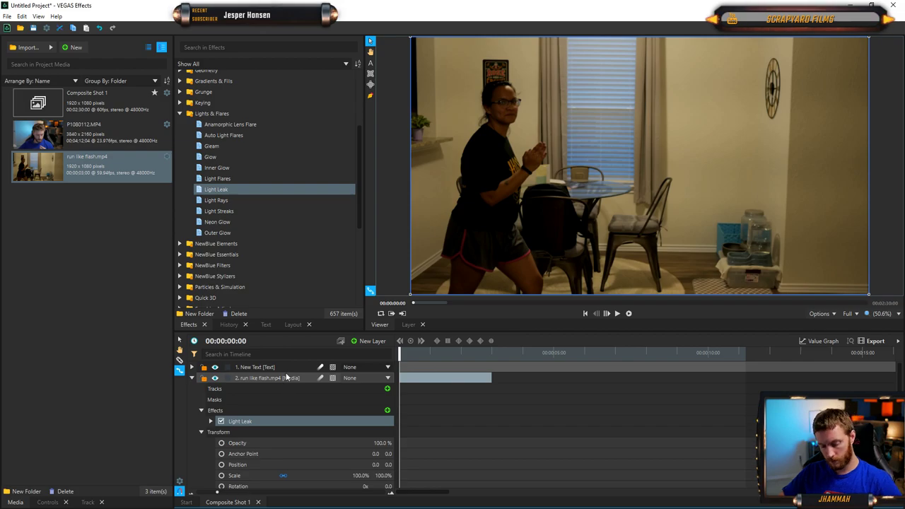
pyautogui.press('Delete')
# - Try the Light Flares effect on the run like flash.mp4 layer, reposition its control point over the footage, and remove it
pyautogui.moveTo(223, 181); pyautogui.dragTo(264, 378)
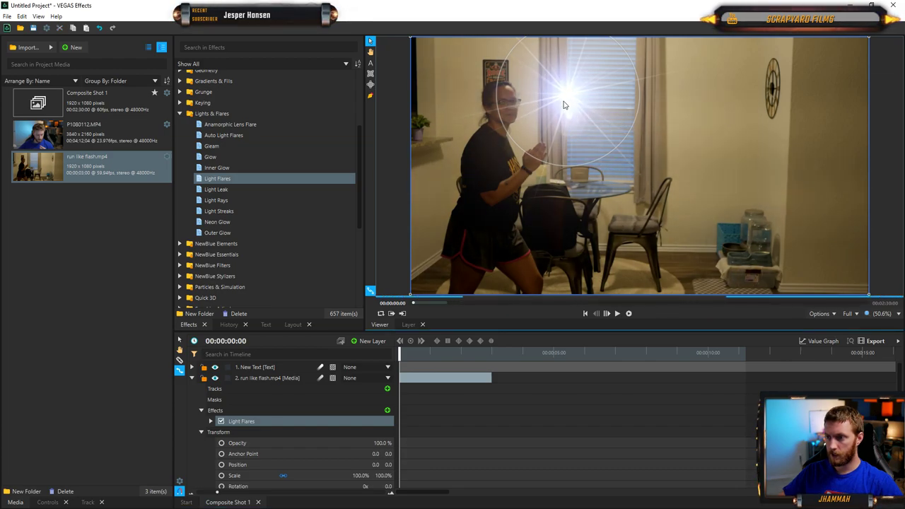
pyautogui.moveTo(586, 96); pyautogui.dragTo(665, 159)
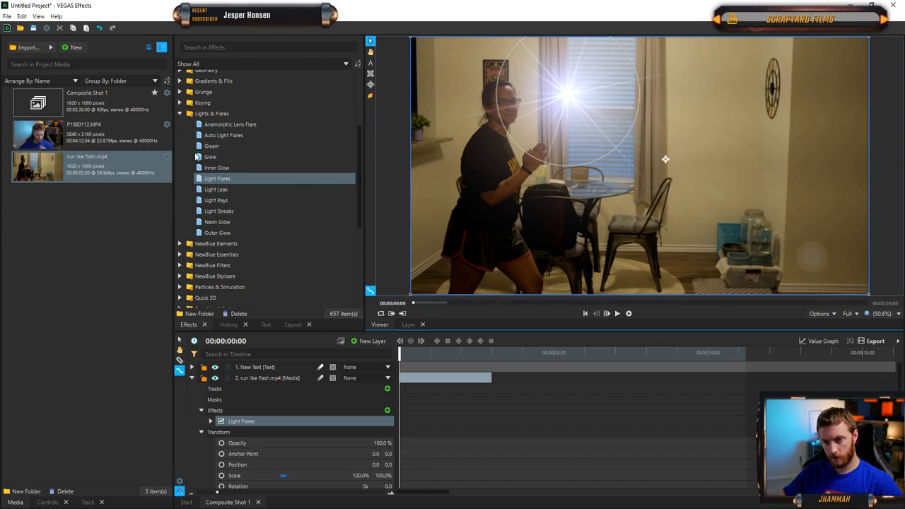
pyautogui.press('Delete')
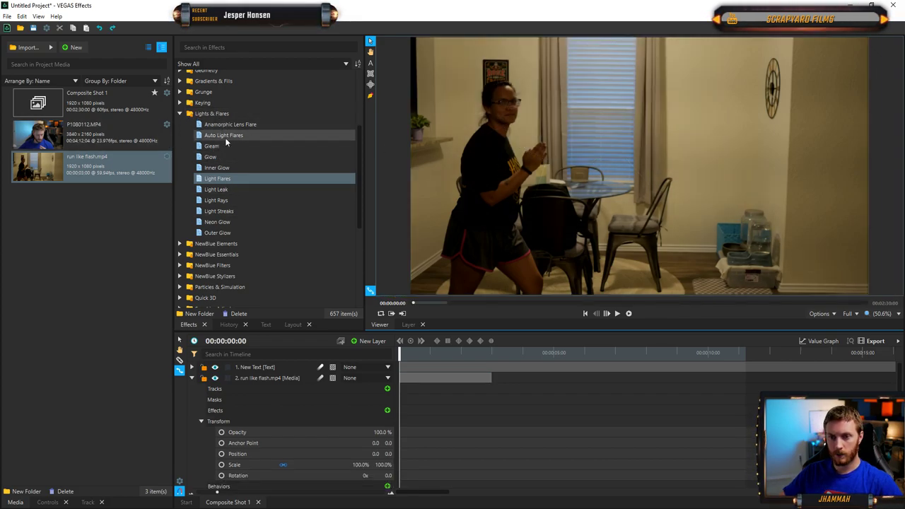
# - Look over the Lights & Flares and NewBlue Essentials categories, collapse them, and expand Particles & Simulation
pyautogui.click(231, 127)
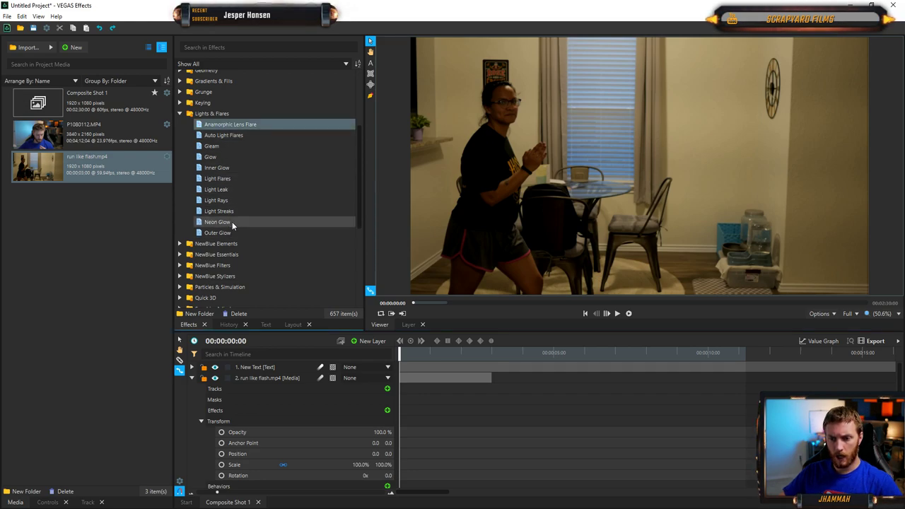
pyautogui.scroll(-1, 237, 258)
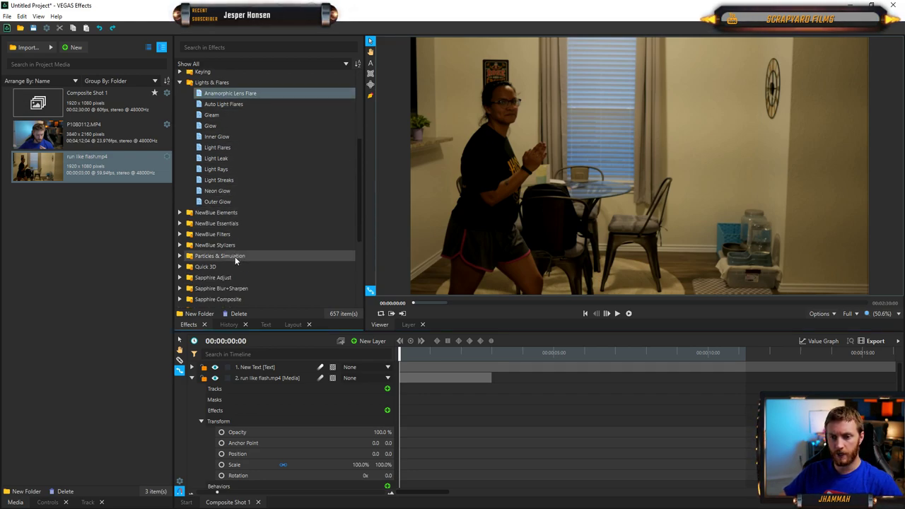
pyautogui.scroll(1, 237, 256)
pyautogui.click(180, 114)
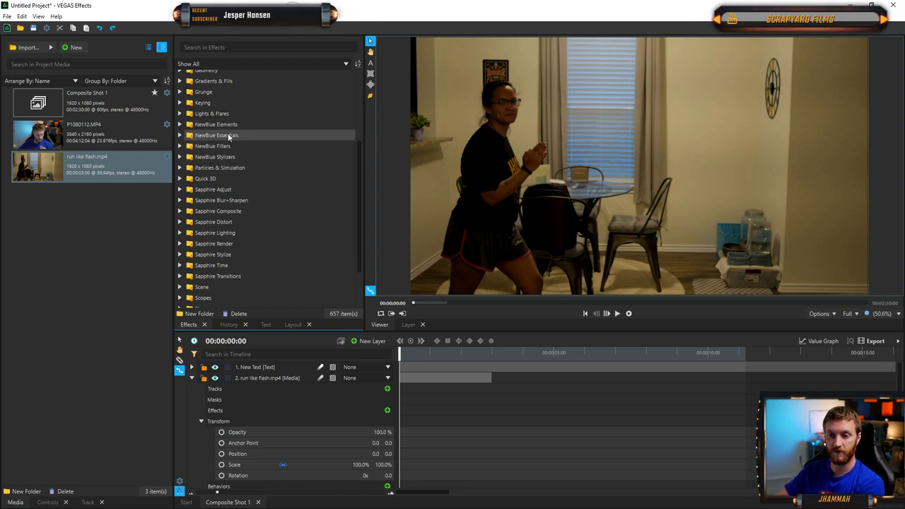
pyautogui.click(181, 136)
pyautogui.click(180, 136)
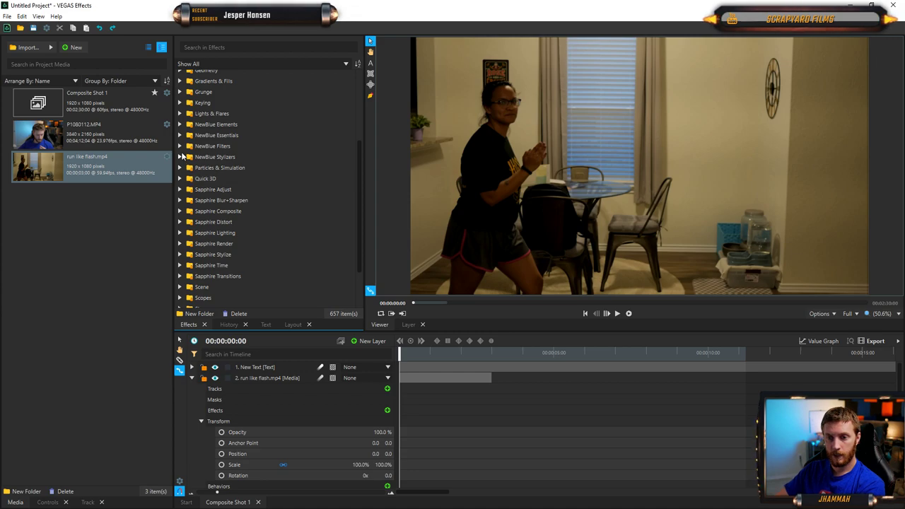
pyautogui.click(181, 169)
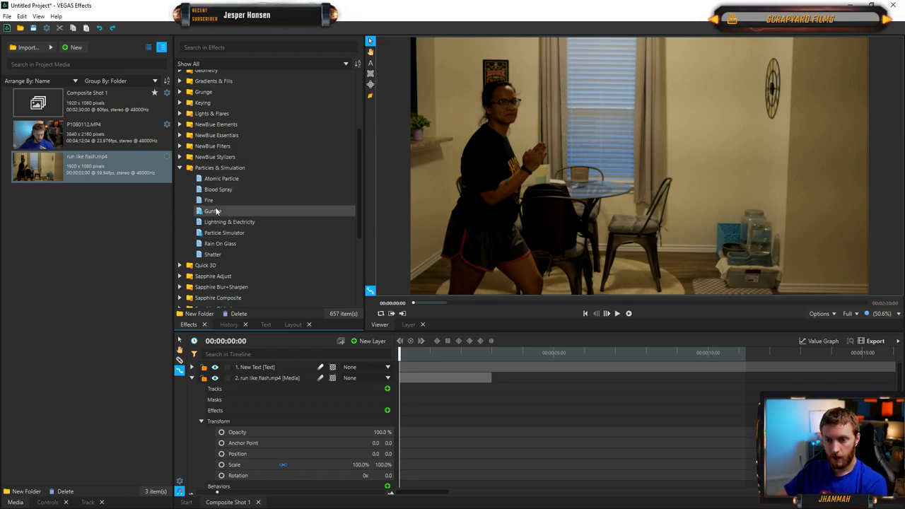
# - Try the Fire effect on the run like flash.mp4 layer, preview it back to 00:00:00:00, and remove it
pyautogui.moveTo(208, 204); pyautogui.dragTo(283, 278)
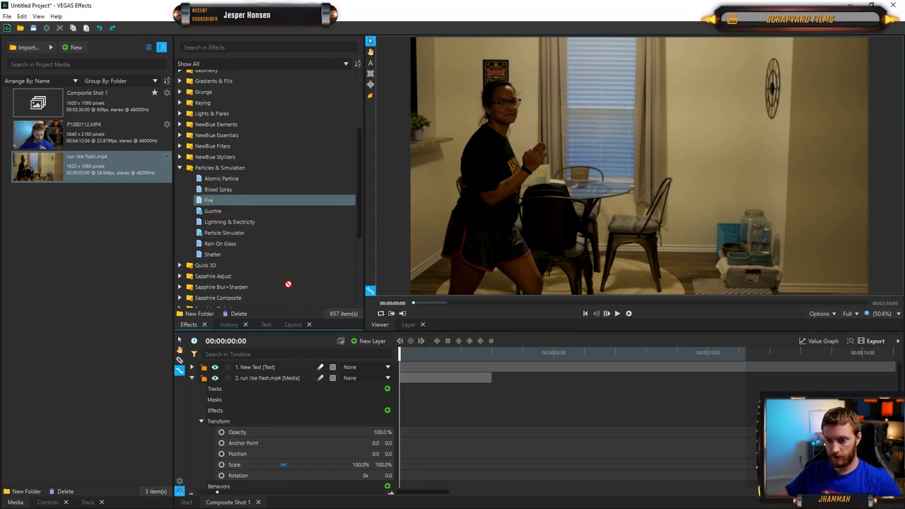
pyautogui.moveTo(273, 374); pyautogui.dragTo(271, 379)
pyautogui.moveTo(414, 355)
pyautogui.mouseDown()
pyautogui.moveTo(506, 352)
pyautogui.moveTo(393, 354)
pyautogui.moveTo(464, 354)
pyautogui.moveTo(401, 354)
pyautogui.mouseUp()
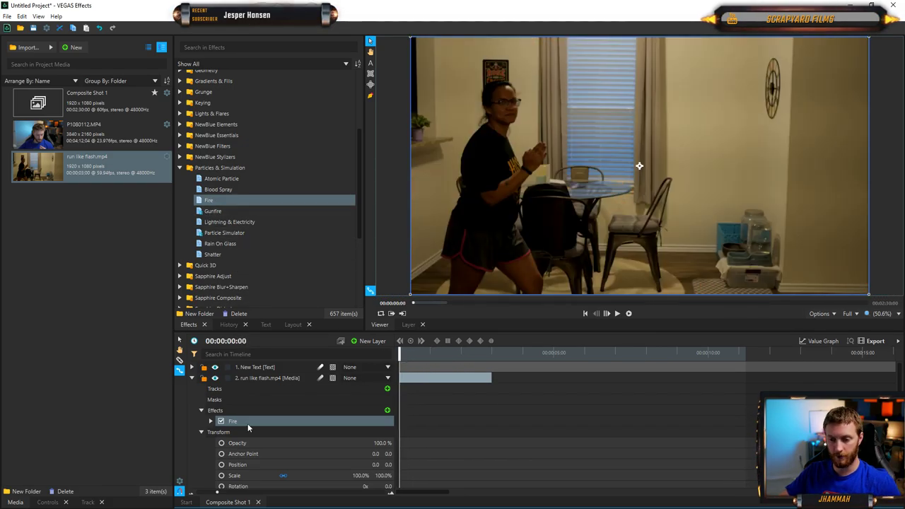
pyautogui.press('Delete')
# - Add a Gunfire effect layer above run like flash.mp4, preview it at 00:00:01:01, and expand its properties
pyautogui.moveTo(209, 211); pyautogui.dragTo(261, 377)
pyautogui.moveTo(401, 352); pyautogui.dragTo(433, 366)
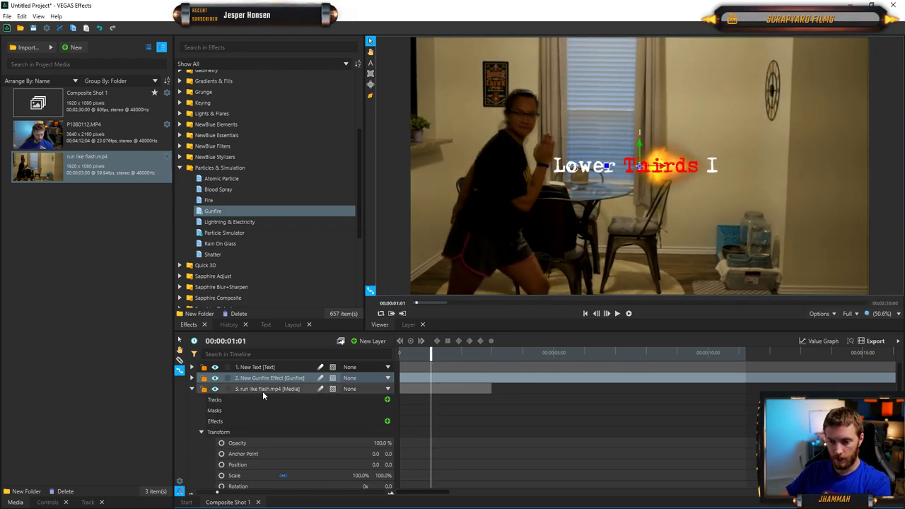
pyautogui.click(192, 378)
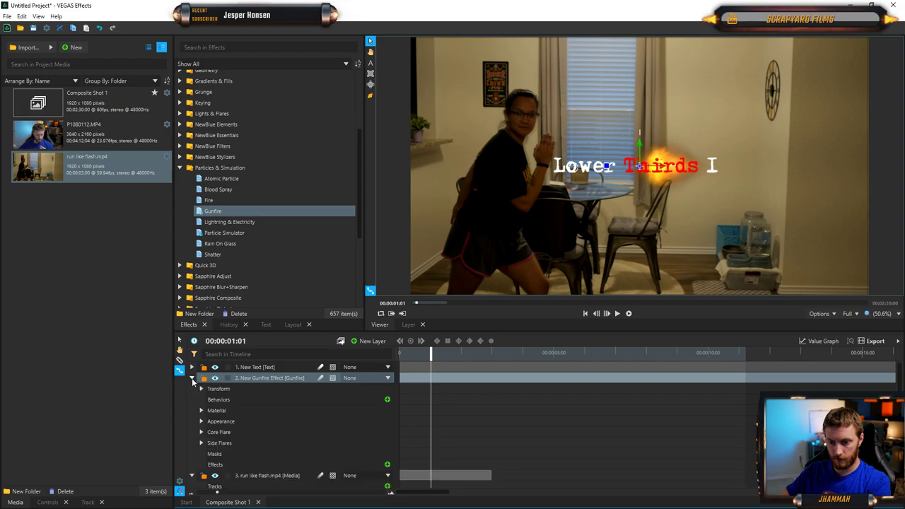
pyautogui.scroll(-2, 292, 389)
pyautogui.scroll(2, 293, 388)
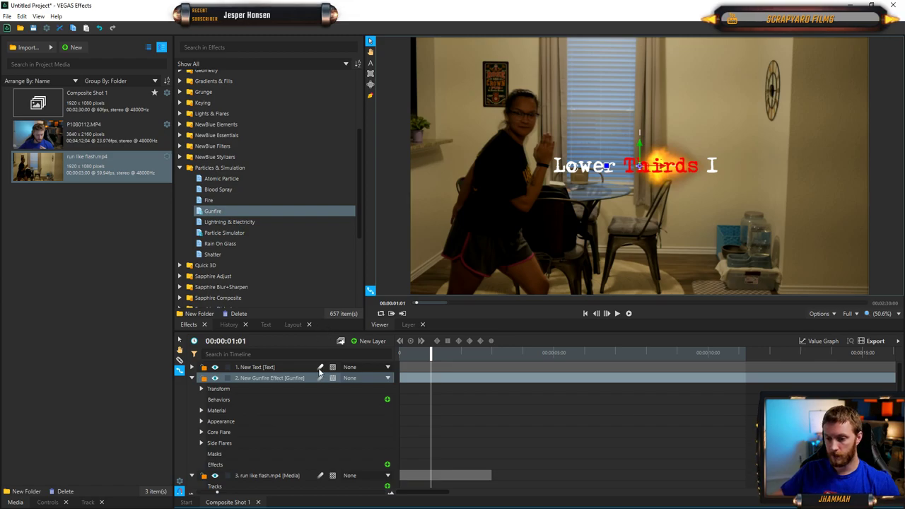
# - Stretch the Gunfire layer by setting its unlinked scale to 107%, 54% and 100%
pyautogui.click(201, 389)
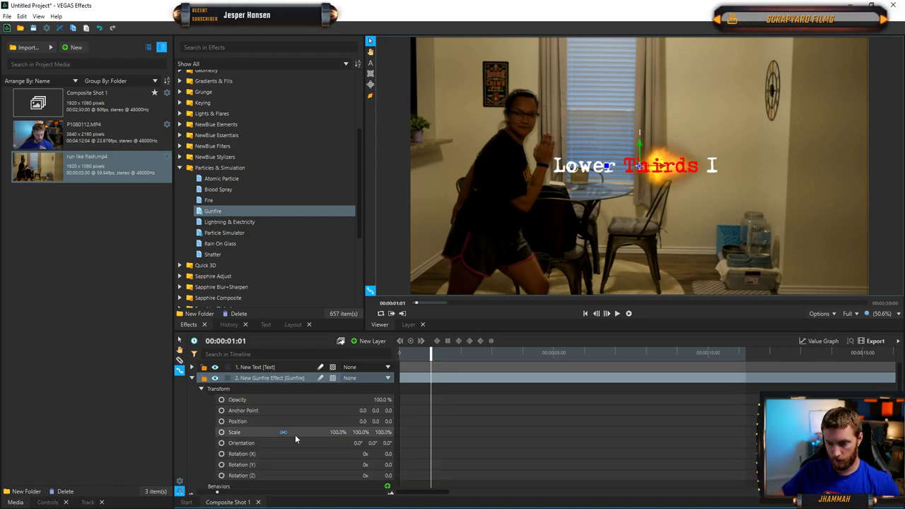
pyautogui.click(332, 434)
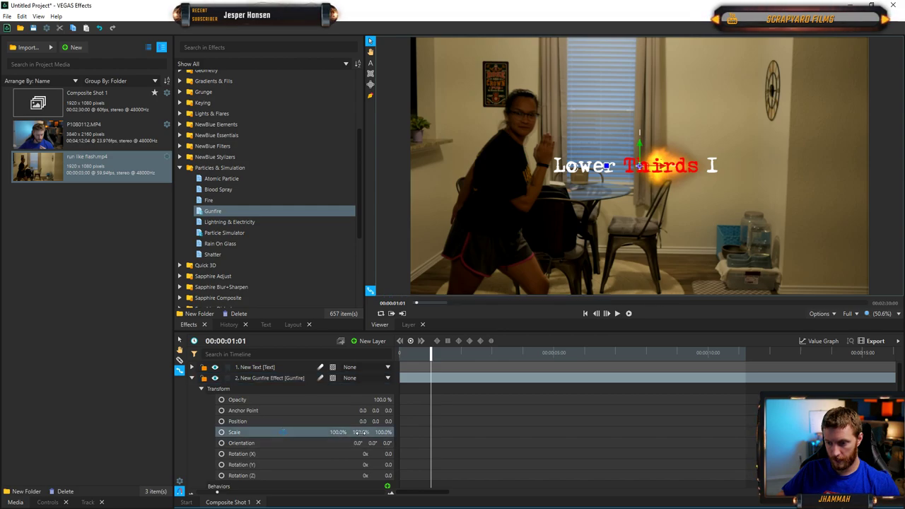
pyautogui.moveTo(338, 432); pyautogui.dragTo(377, 398)
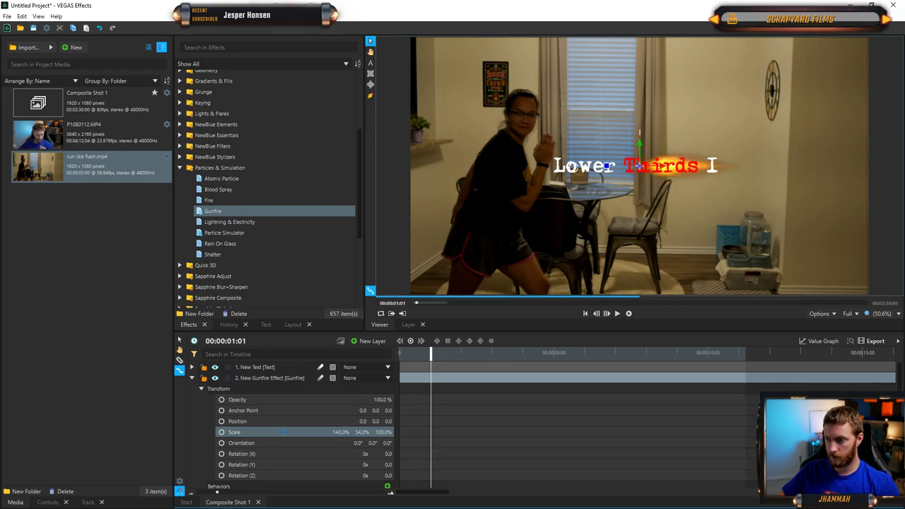
# - Add an opacity keyframe to the Gunfire layer at 00:00:02:47 and set the opacity to 0%
pyautogui.moveTo(431, 357); pyautogui.dragTo(485, 351)
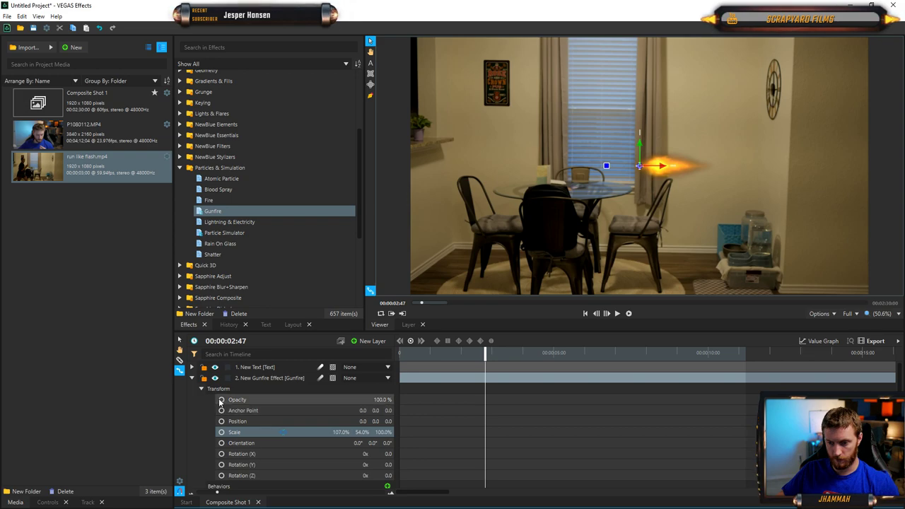
pyautogui.click(222, 400)
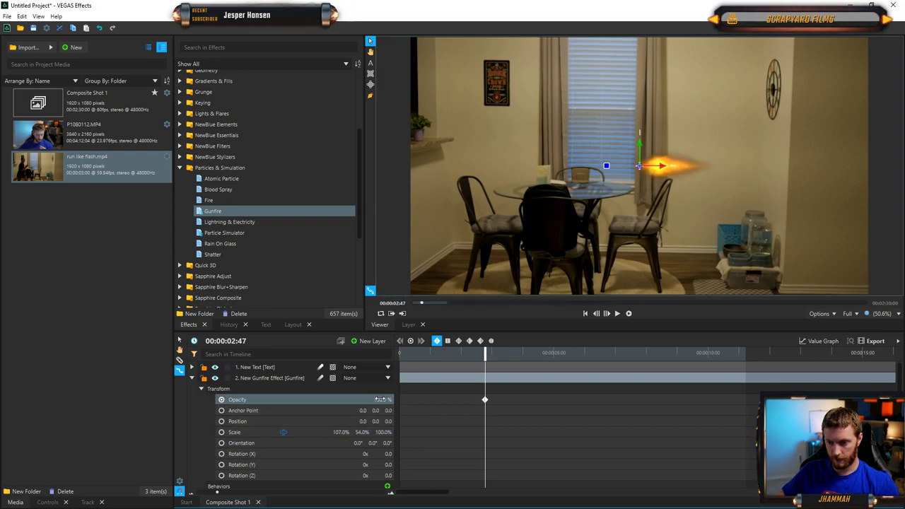
pyautogui.moveTo(381, 400); pyautogui.dragTo(312, 400)
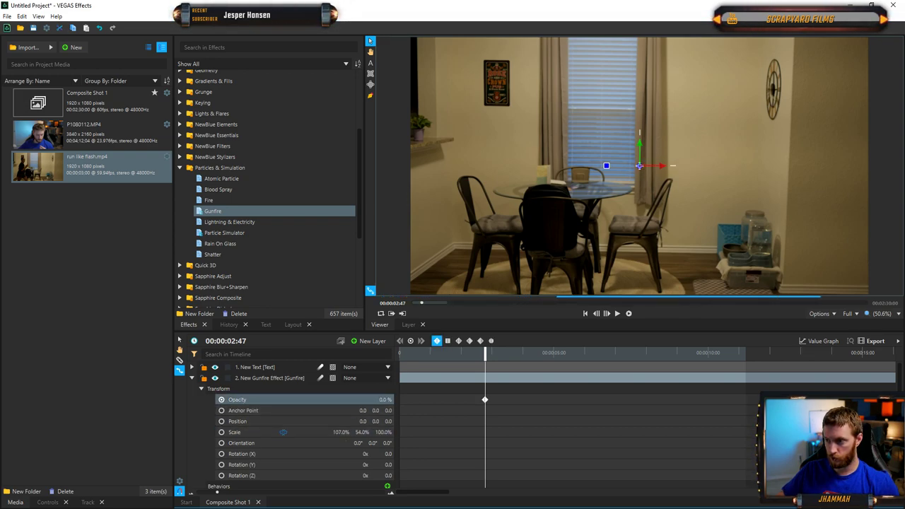
# - Preview the gunfire before its opacity keyframe, ending at 00:00:02:08, and select the Gunfire layer
pyautogui.click(484, 353)
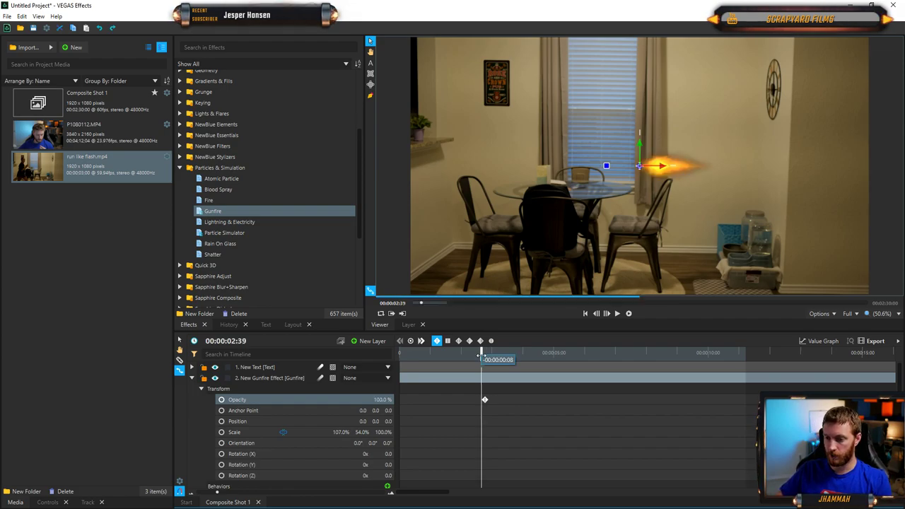
pyautogui.click(415, 355)
pyautogui.moveTo(414, 359); pyautogui.dragTo(465, 358)
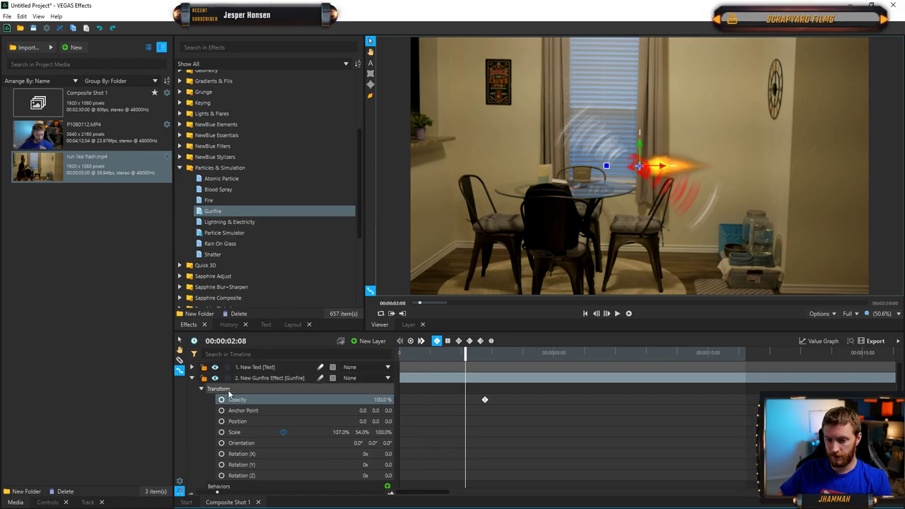
pyautogui.click(253, 382)
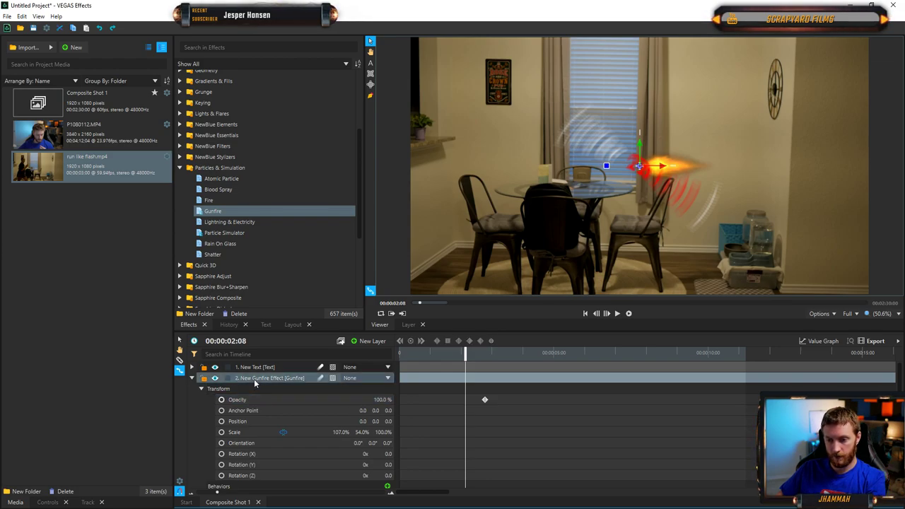
# - Delete the Gunfire effect layer and collapse the properties of the run like flash.mp4 layer
pyautogui.press('Delete')
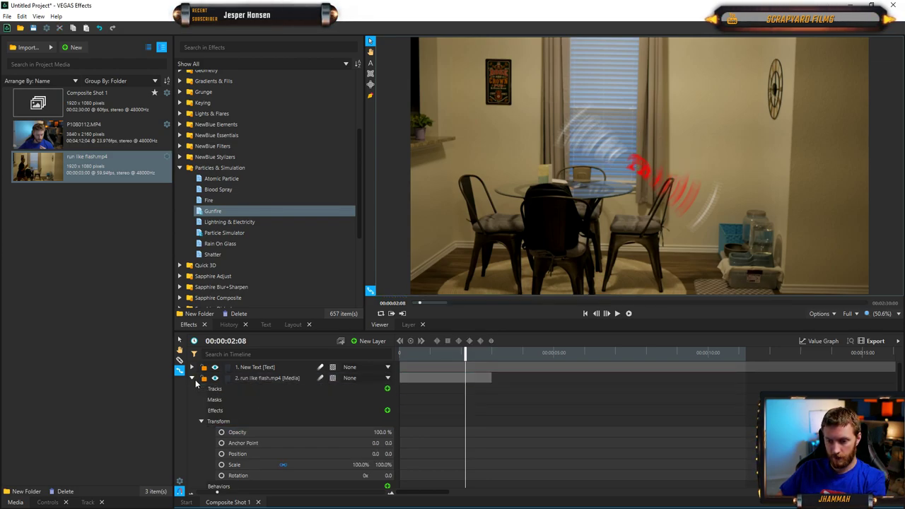
pyautogui.click(191, 379)
# - Apply the Blood Spray effect to run like flash.mp4 and preview it at 00:00:00:30
pyautogui.moveTo(218, 190); pyautogui.dragTo(228, 218)
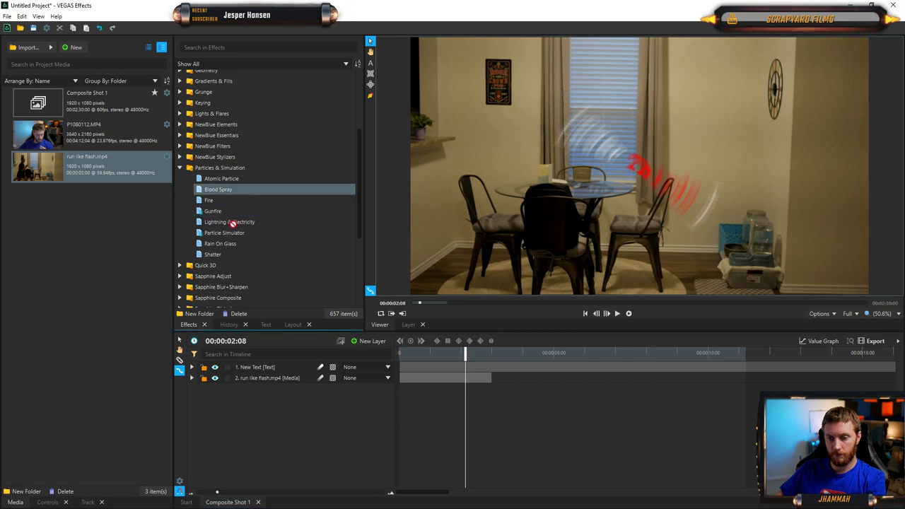
pyautogui.moveTo(270, 389); pyautogui.dragTo(265, 378)
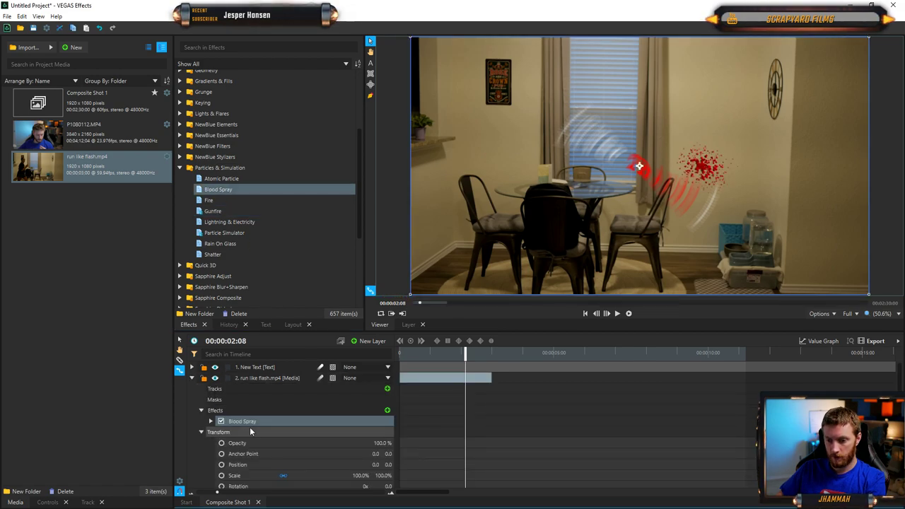
pyautogui.moveTo(478, 358)
pyautogui.mouseDown()
pyautogui.moveTo(403, 361)
pyautogui.moveTo(417, 365)
pyautogui.mouseUp()
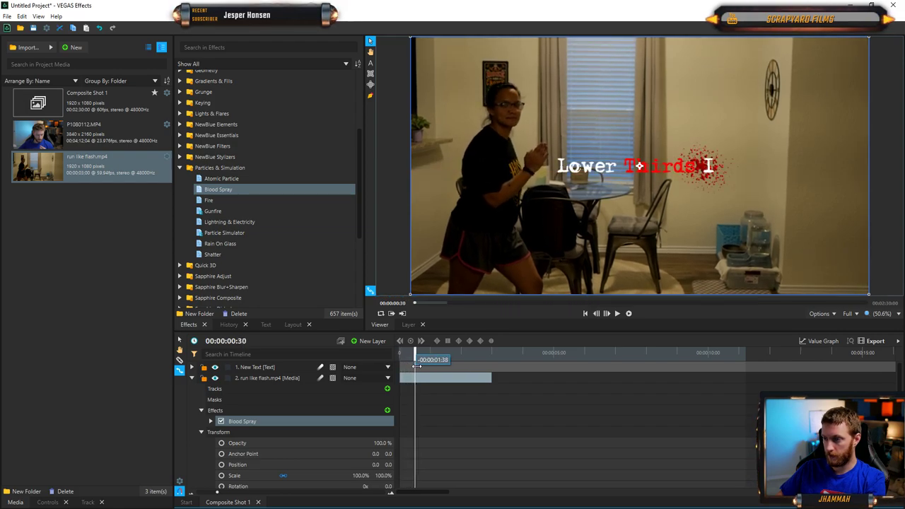
# - Set Blood Spray's number of particles to 590 in its particle generation settings, and remove the effect from the clip
pyautogui.click(210, 421)
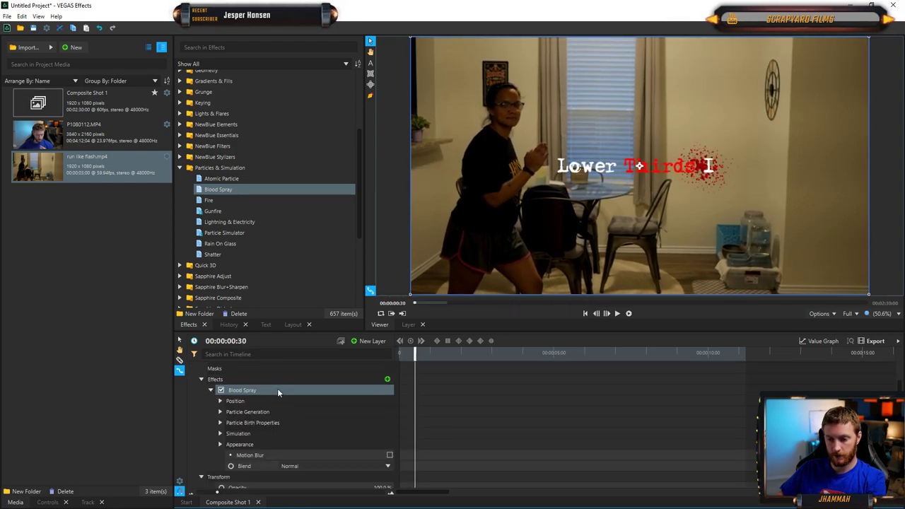
pyautogui.click(220, 411)
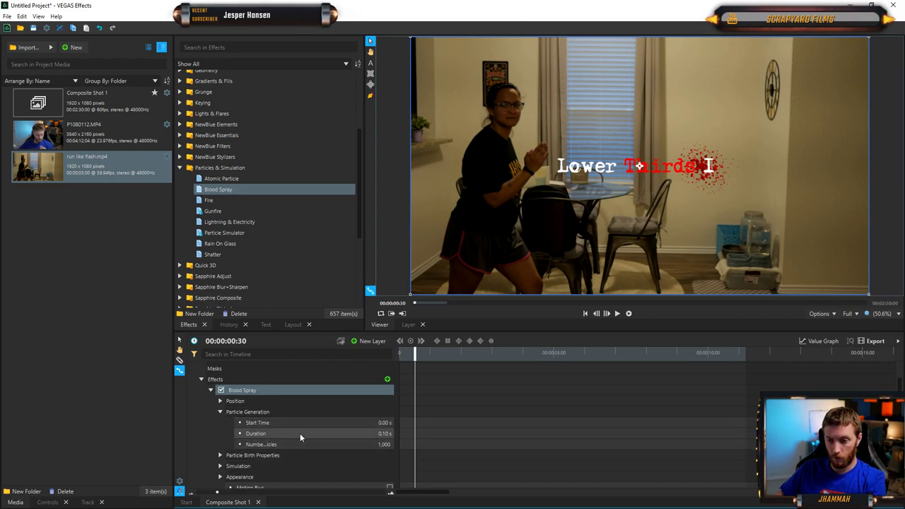
pyautogui.click(384, 444)
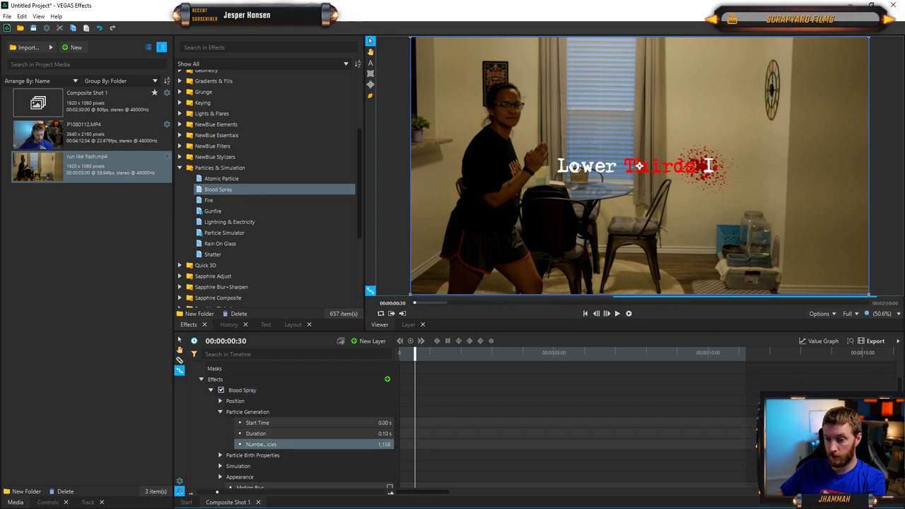
pyautogui.moveTo(385, 444)
pyautogui.mouseDown()
pyautogui.moveTo(375, 444)
pyautogui.moveTo(386, 444)
pyautogui.mouseUp()
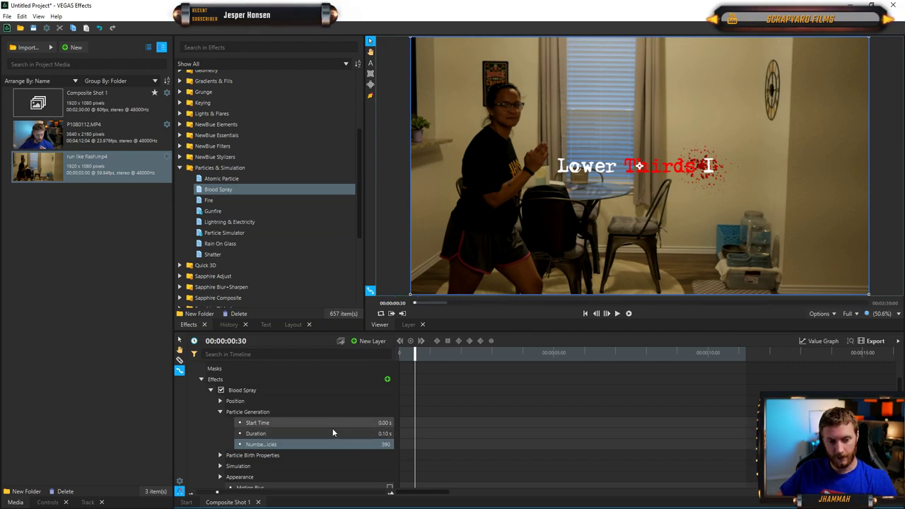
pyautogui.click(246, 391)
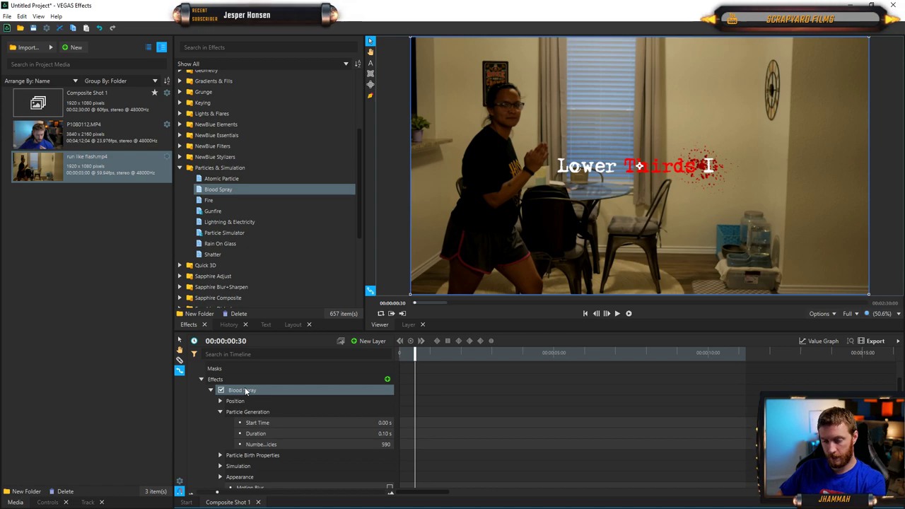
pyautogui.press('Delete')
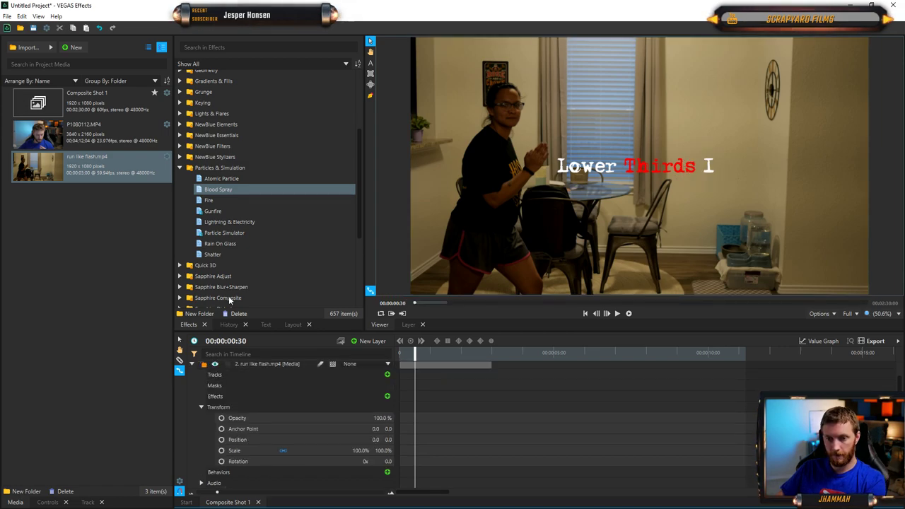
# - Apply the Lightning & Electricity effect to run like flash.mp4 with the layer's transform properties collapsed
pyautogui.click(229, 222)
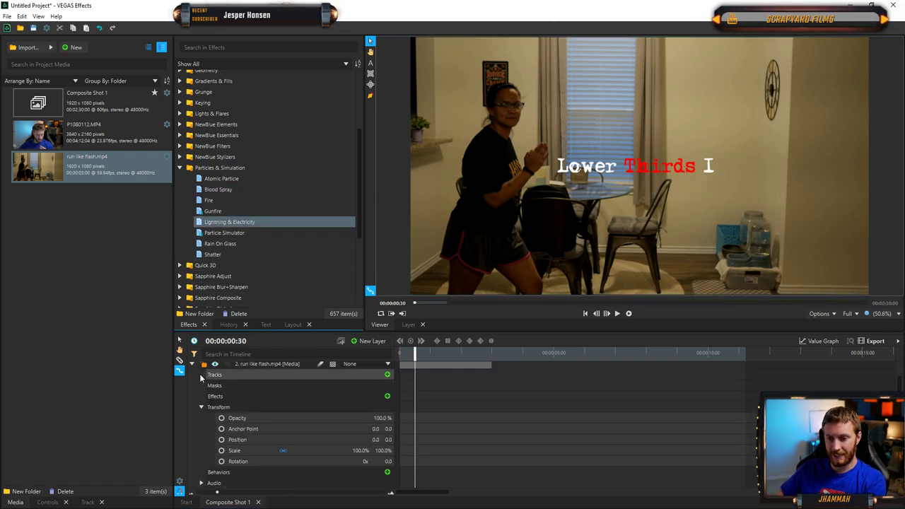
pyautogui.click(199, 407)
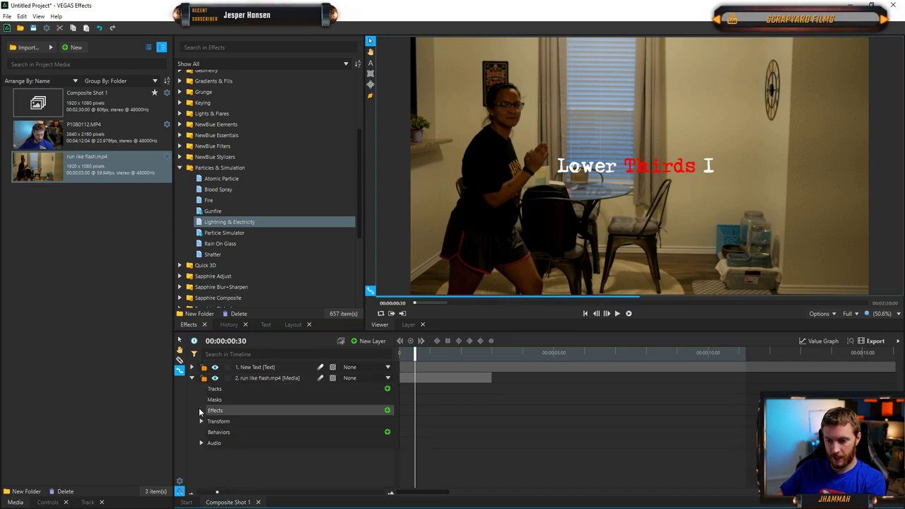
pyautogui.moveTo(220, 222); pyautogui.dragTo(260, 379)
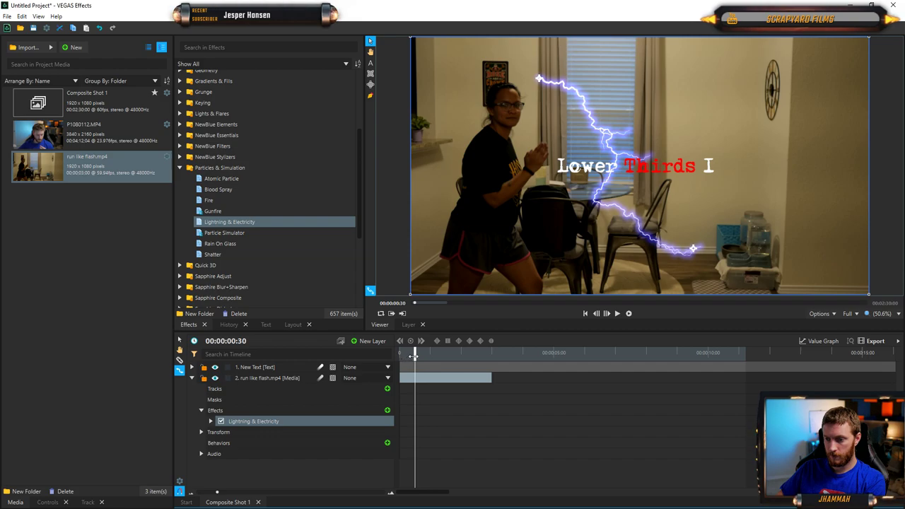
# - Move the lightning's lower end point out near the frame's right edge and preview the bolt back to 00:00:00:00
pyautogui.moveTo(431, 354)
pyautogui.mouseDown()
pyautogui.moveTo(506, 355)
pyautogui.moveTo(400, 358)
pyautogui.moveTo(417, 356)
pyautogui.mouseUp()
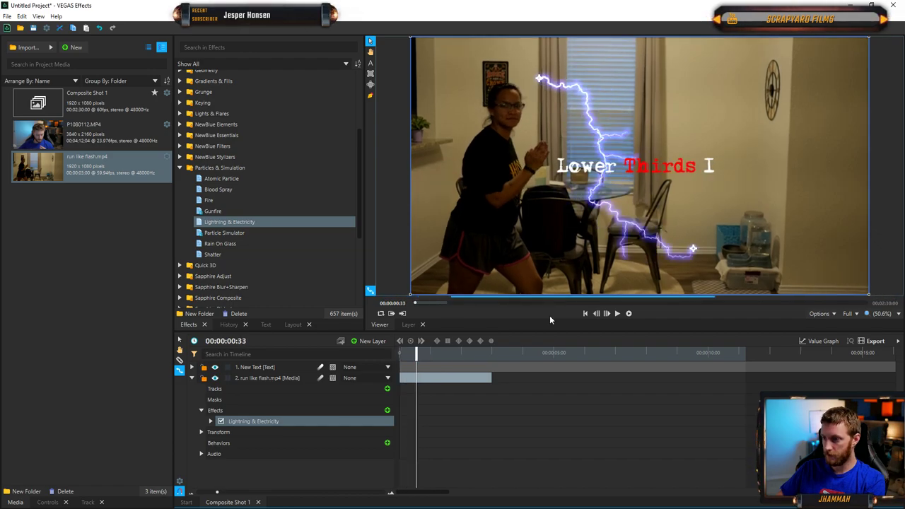
pyautogui.moveTo(694, 251); pyautogui.dragTo(843, 220)
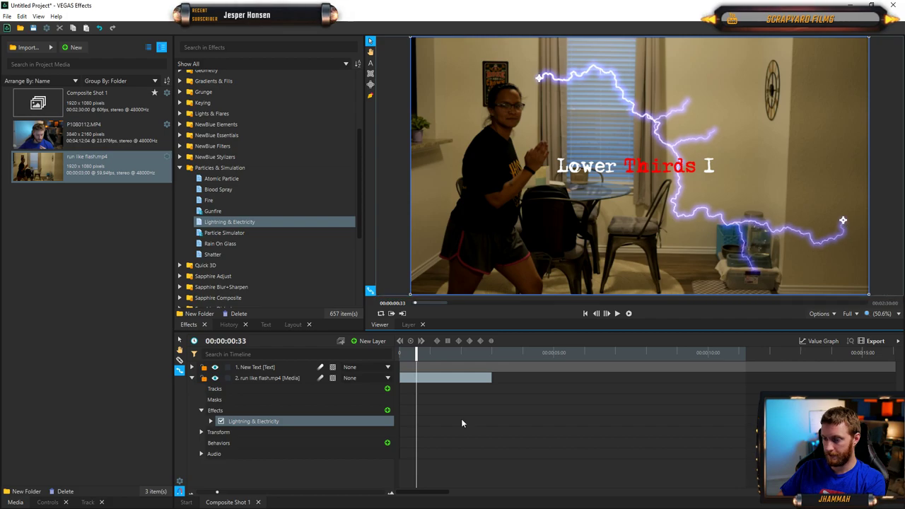
pyautogui.moveTo(416, 354); pyautogui.dragTo(309, 351)
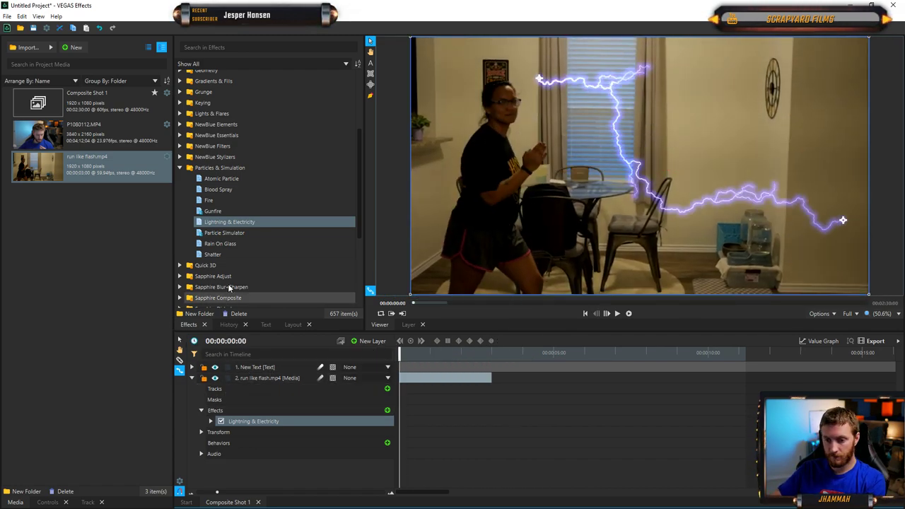
# - Add a Particle Simulator layer above run like flash.mp4 and preview it at 00:00:04:09
pyautogui.moveTo(225, 234); pyautogui.dragTo(227, 251)
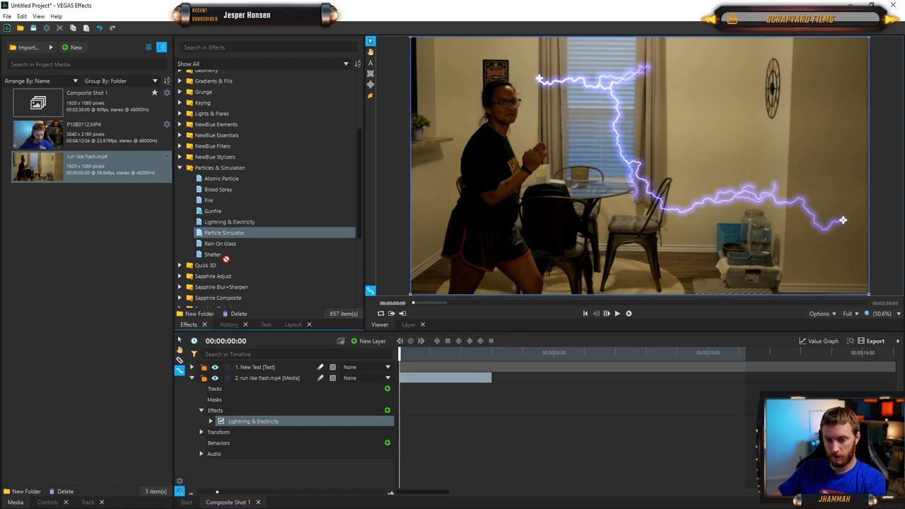
pyautogui.moveTo(244, 370); pyautogui.dragTo(248, 379)
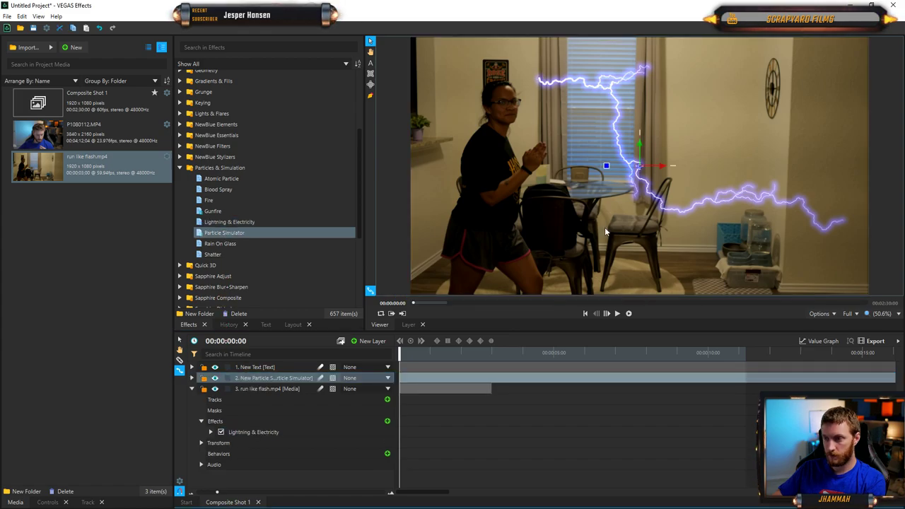
pyautogui.moveTo(402, 353); pyautogui.dragTo(527, 352)
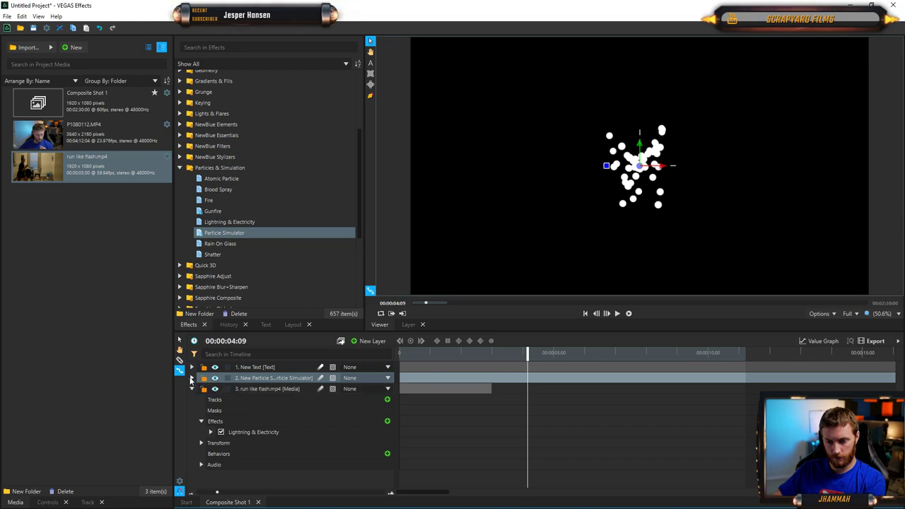
# - Enable Billboarded Lights in the Particle Simulator layer's material properties
pyautogui.click(192, 378)
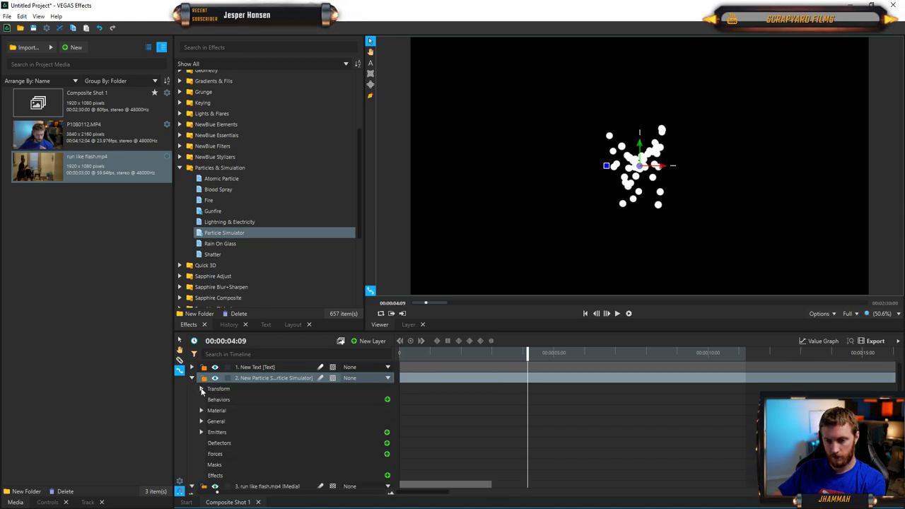
pyautogui.click(201, 411)
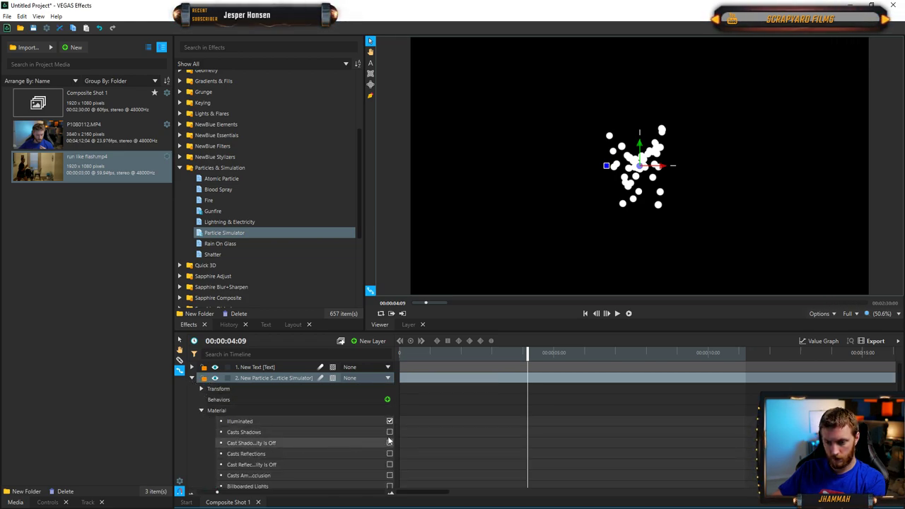
pyautogui.scroll(-1, 258, 452)
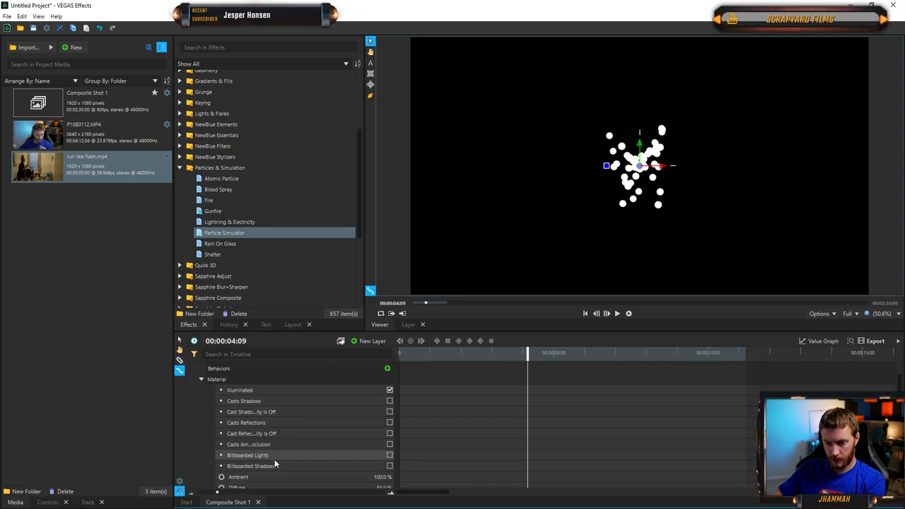
pyautogui.click(389, 456)
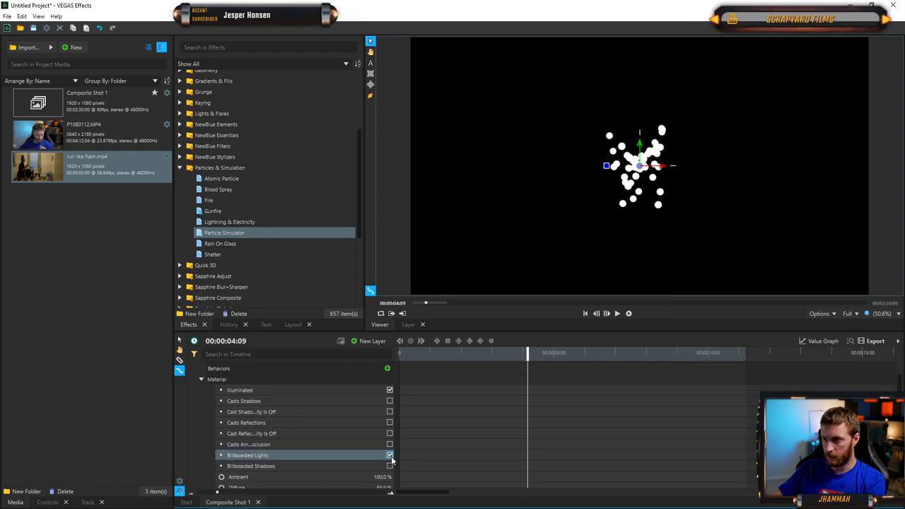
pyautogui.scroll(1, 293, 439)
pyautogui.click(202, 411)
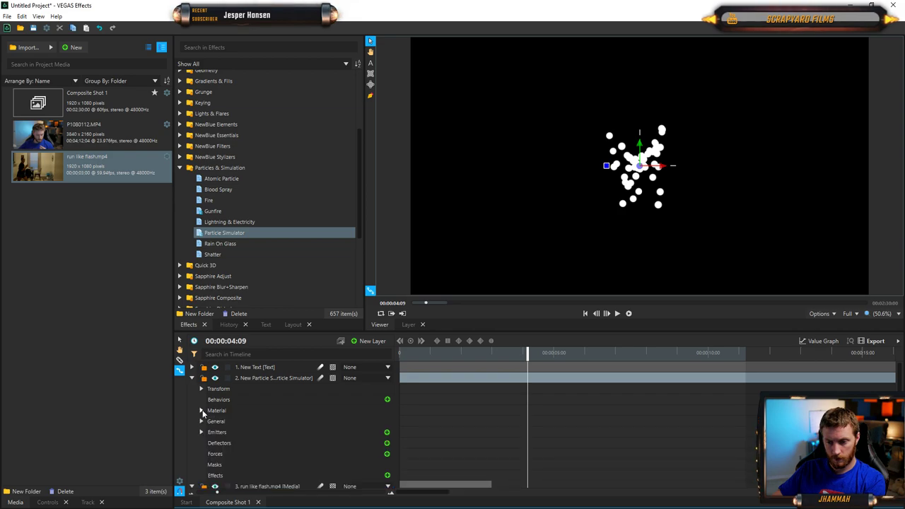
# - Change the particle emitter's trajectory to Cone and preview the particles at 00:00:05:05
pyautogui.click(202, 421)
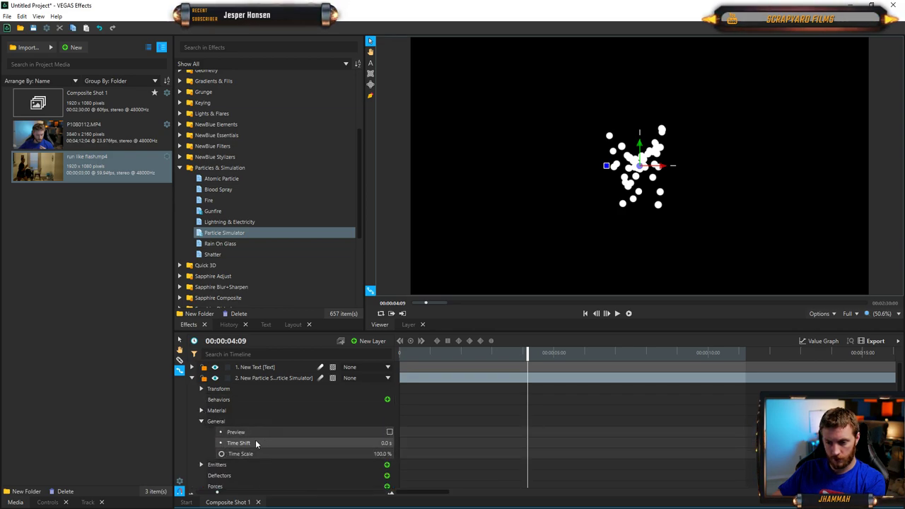
pyautogui.click(201, 465)
pyautogui.scroll(-2, 234, 442)
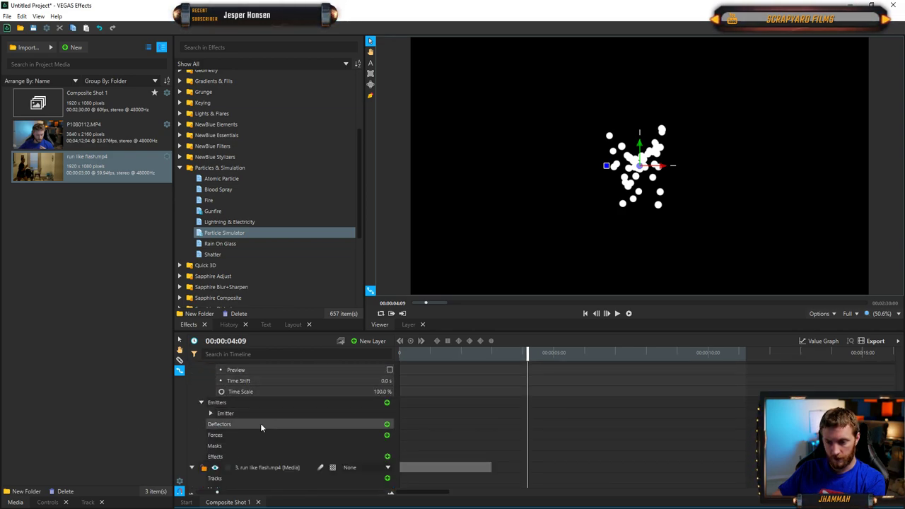
pyautogui.click(209, 413)
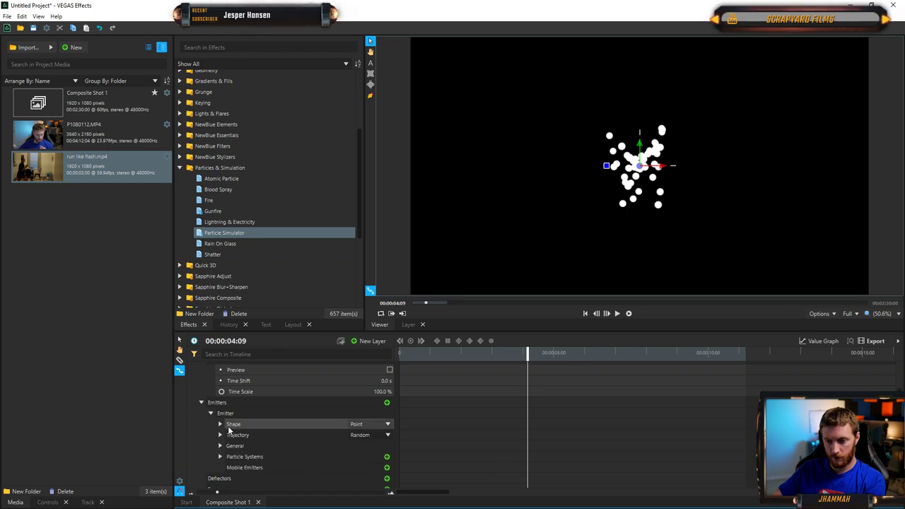
pyautogui.click(369, 436)
pyautogui.click(367, 450)
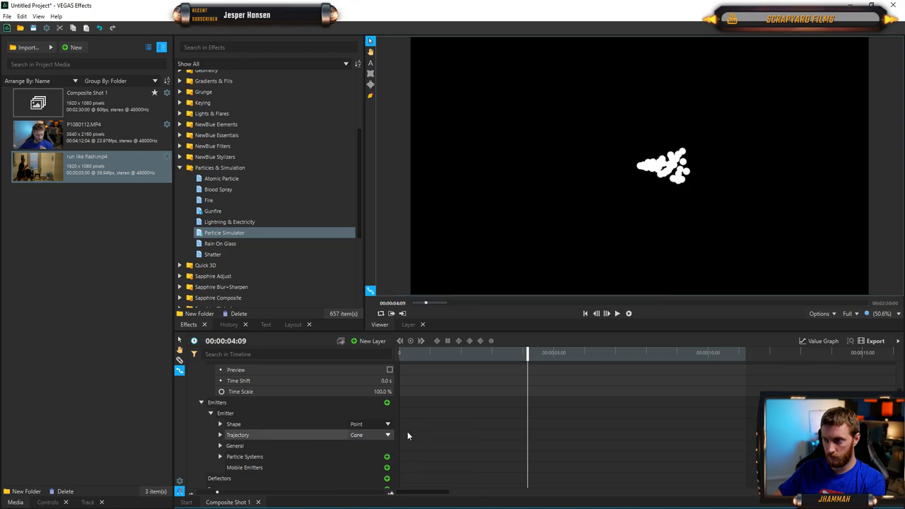
pyautogui.moveTo(527, 353); pyautogui.dragTo(556, 359)
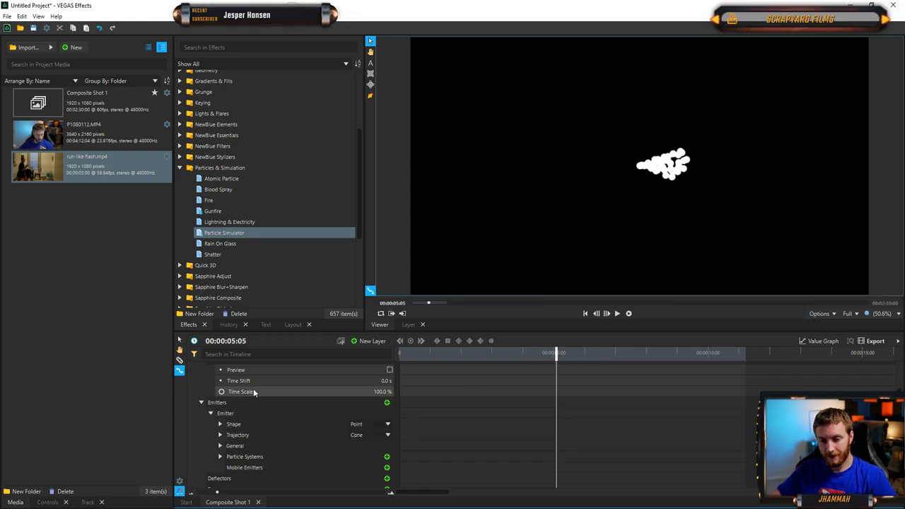
# - Delete the Particle Simulator layer
pyautogui.scroll(3, 249, 389)
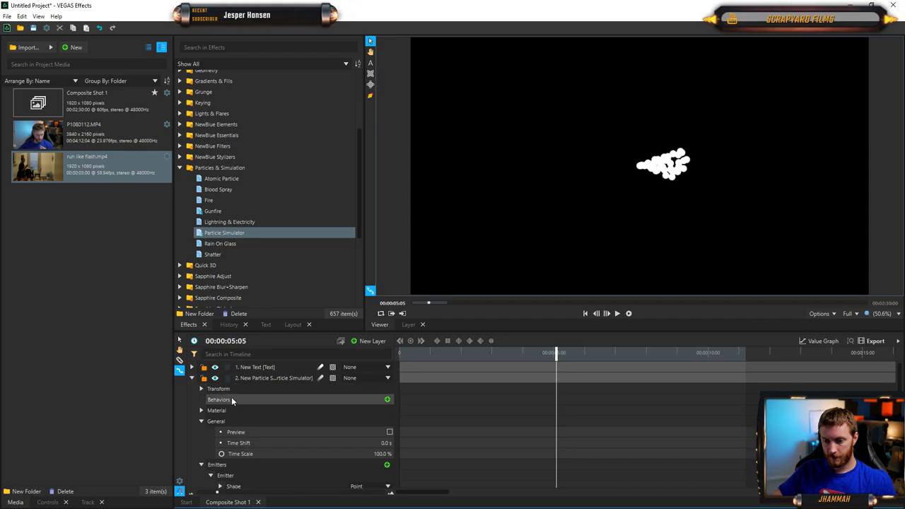
pyautogui.click(253, 380)
pyautogui.press('Delete')
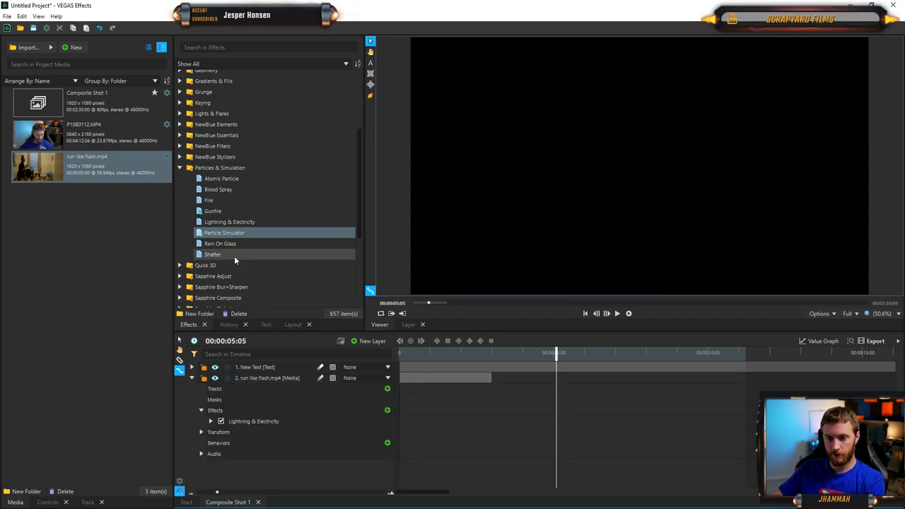
# - Apply Rain On Glass to run like flash.mp4 and, at 00:00:01:47, remove the clip's Lightning & Electricity effect
pyautogui.moveTo(281, 244); pyautogui.dragTo(256, 380)
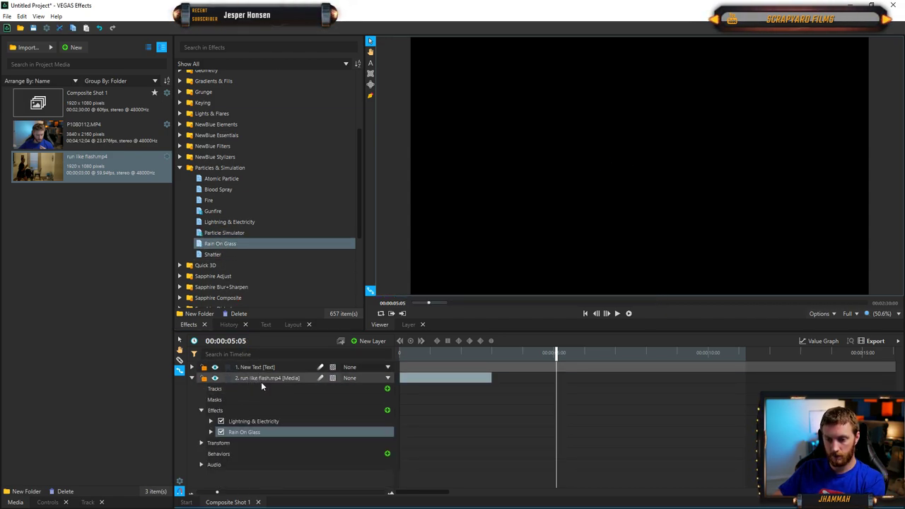
pyautogui.moveTo(490, 354); pyautogui.dragTo(455, 358)
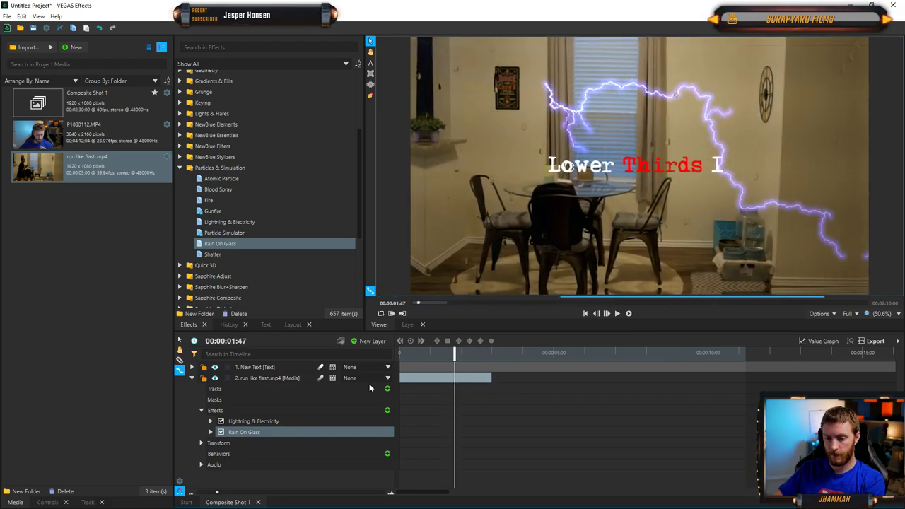
pyautogui.click(254, 421)
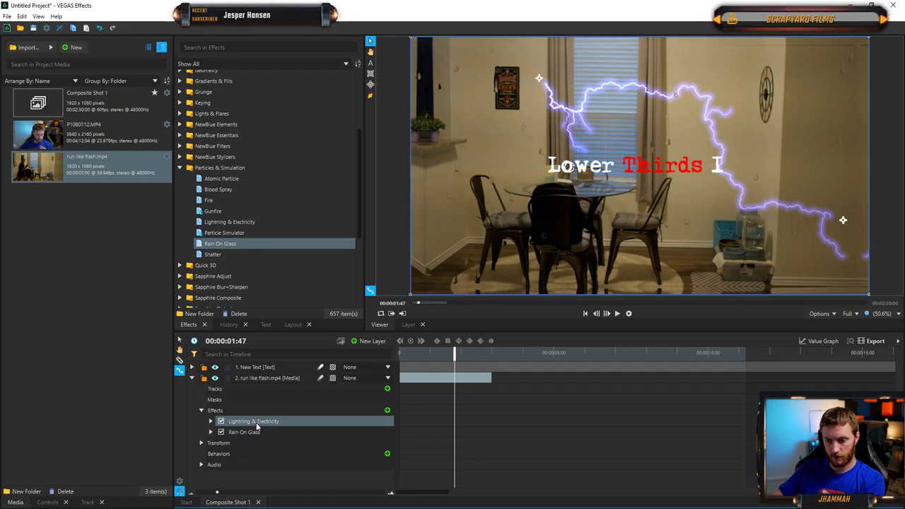
pyautogui.press('Delete')
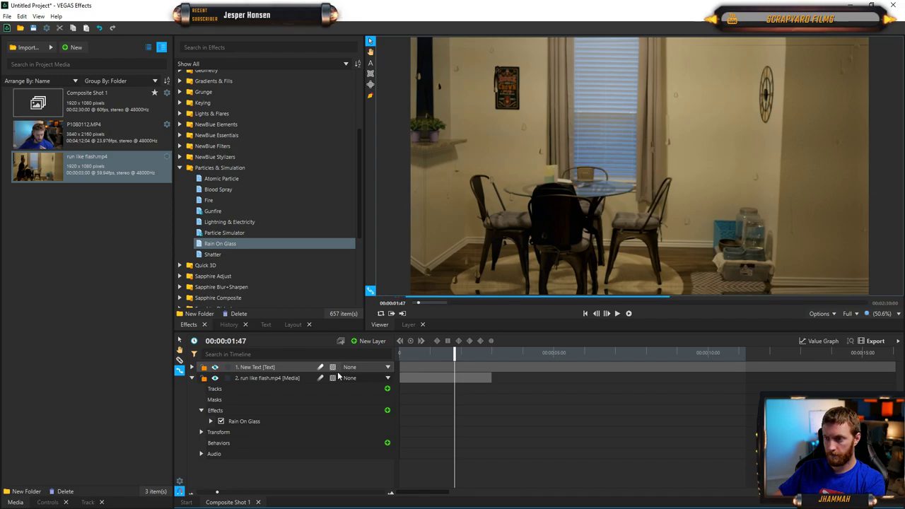
# - Apply Shatter to run like flash.mp4 and, at 00:00:00:17, remove the clip's Rain On Glass effect
pyautogui.moveTo(445, 356)
pyautogui.mouseDown()
pyautogui.moveTo(420, 356)
pyautogui.moveTo(449, 356)
pyautogui.mouseUp()
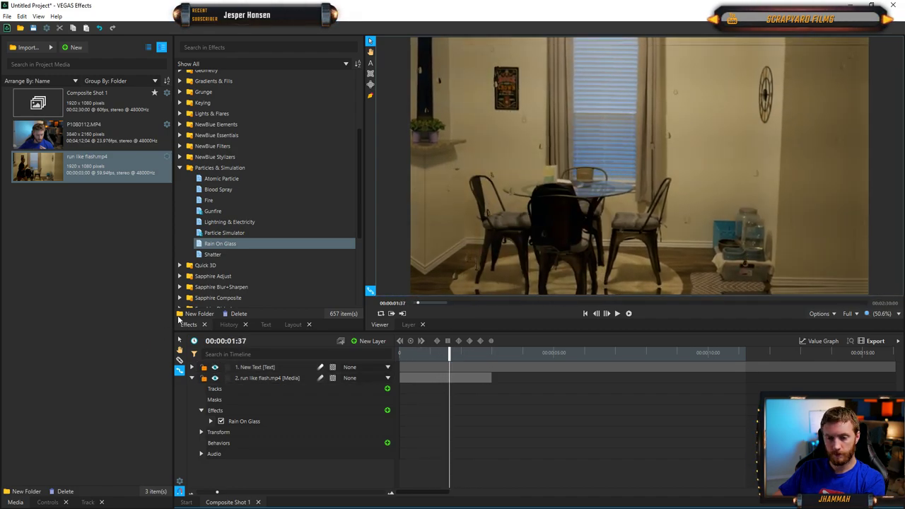
pyautogui.moveTo(211, 256); pyautogui.dragTo(248, 377)
pyautogui.moveTo(443, 354); pyautogui.dragTo(408, 353)
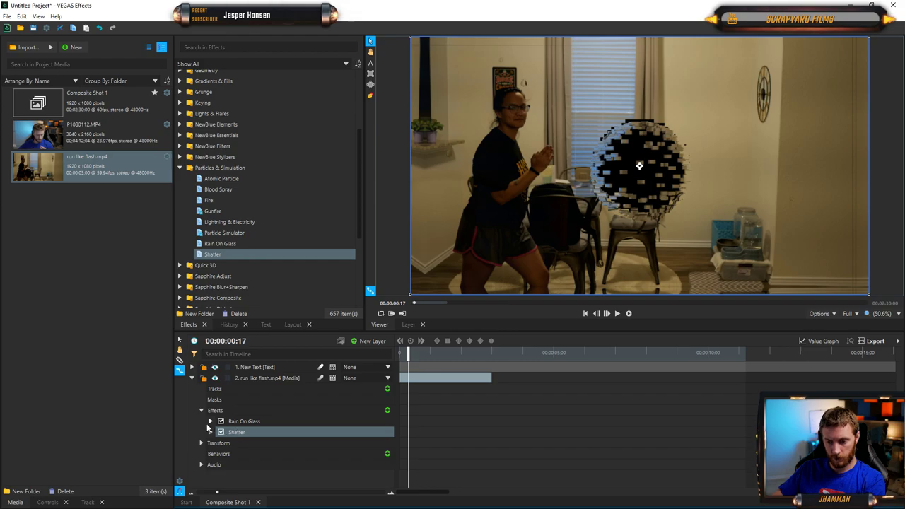
pyautogui.click(244, 422)
pyautogui.press('Delete')
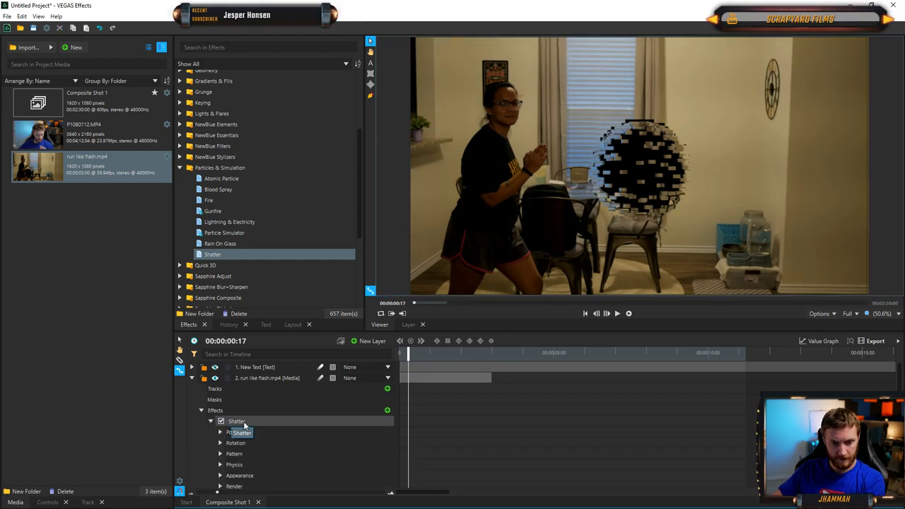
# - Set Shatter's pattern type to Hex and its extrusion to 14.0 at 00:00:00:34
pyautogui.scroll(-1, 275, 422)
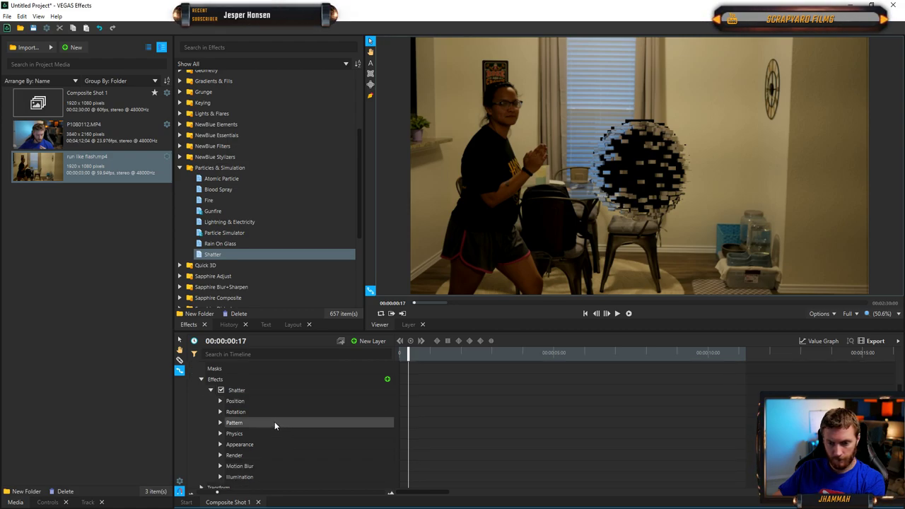
pyautogui.click(220, 423)
pyautogui.click(312, 444)
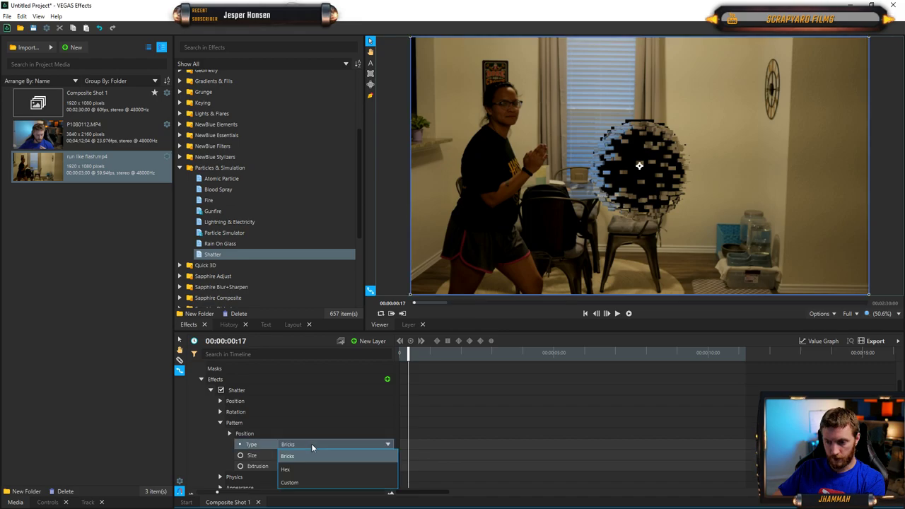
pyautogui.click(298, 466)
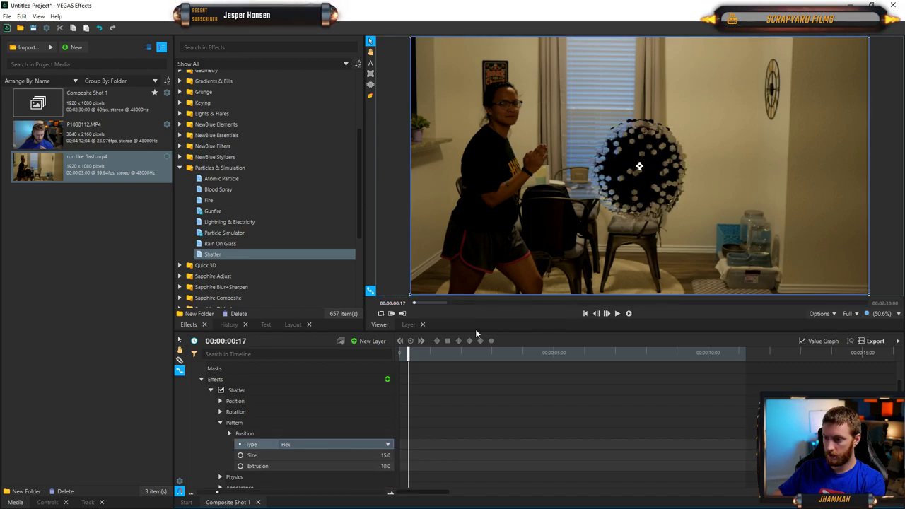
pyautogui.moveTo(409, 351); pyautogui.dragTo(417, 351)
pyautogui.click(262, 467)
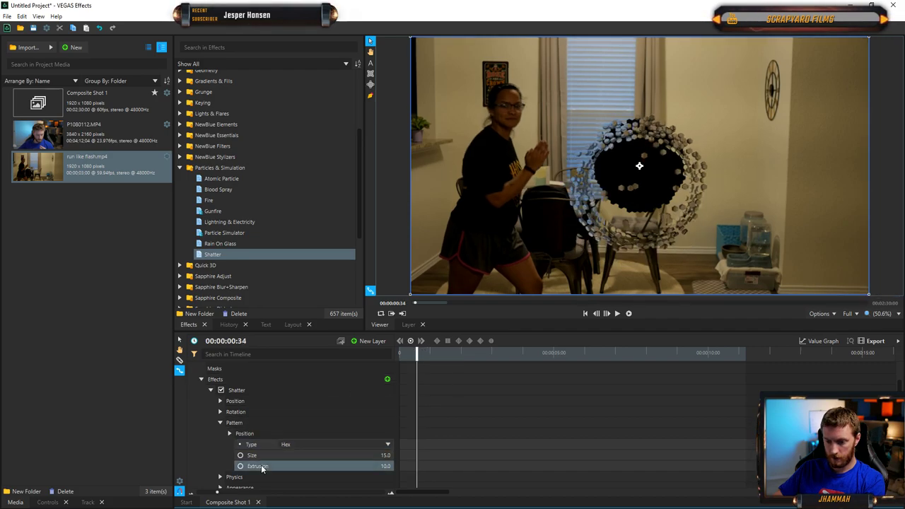
pyautogui.moveTo(386, 467); pyautogui.dragTo(387, 467)
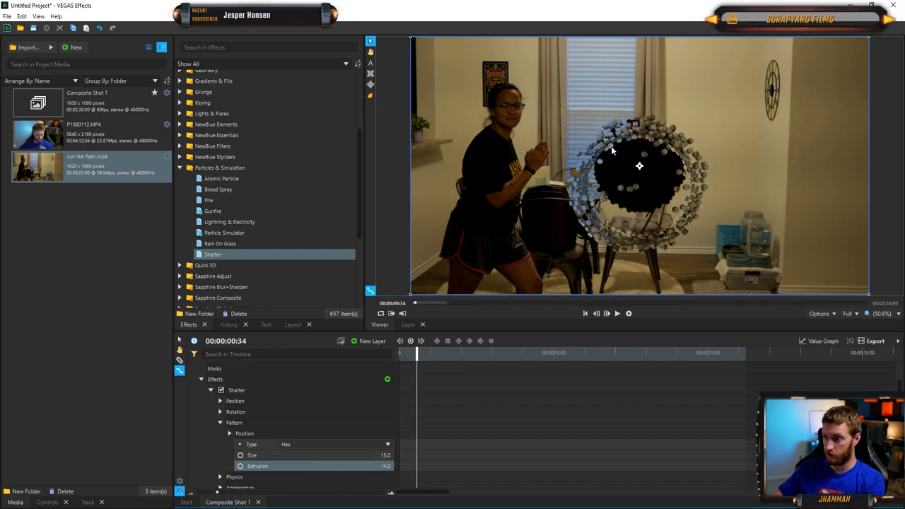
# - Try the Custom pattern type for Shatter and inspect its Custom Map settings
pyautogui.click(283, 444)
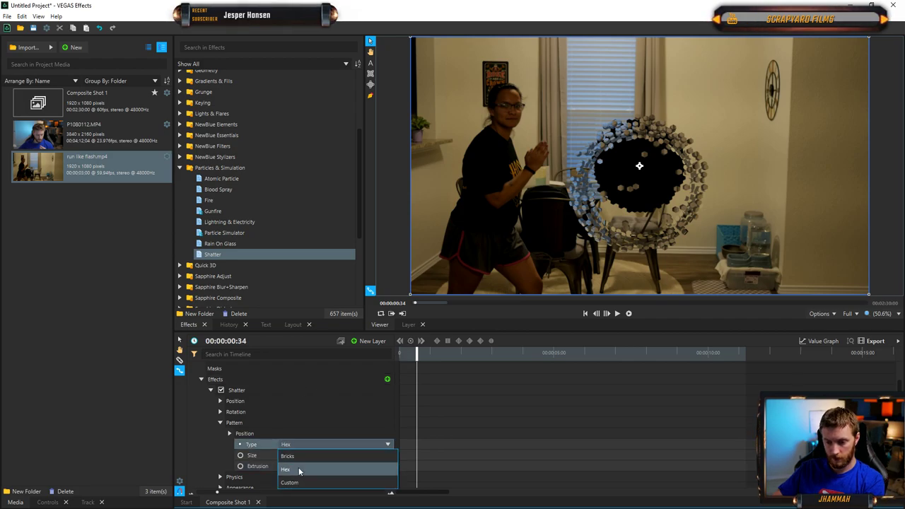
pyautogui.click(293, 482)
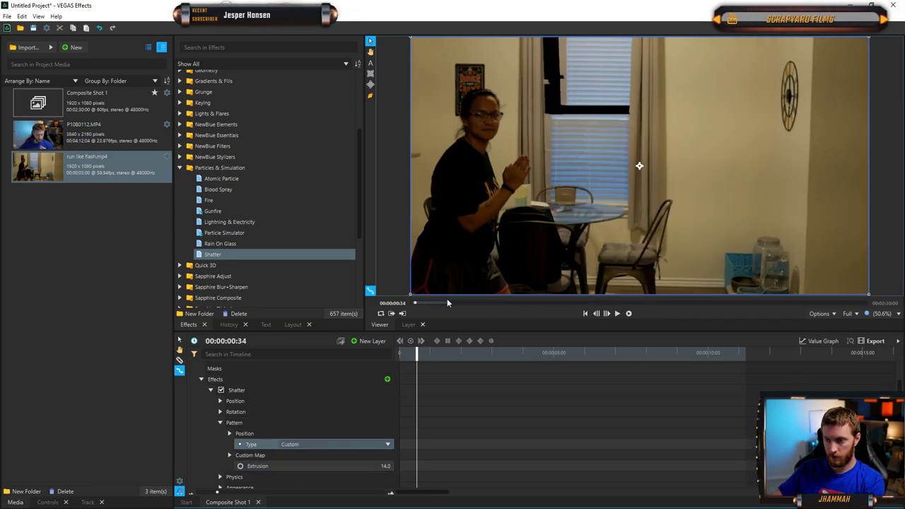
pyautogui.moveTo(596, 198)
pyautogui.mouseDown()
pyautogui.moveTo(584, 180)
pyautogui.moveTo(608, 193)
pyautogui.mouseUp()
pyautogui.hotkey('ctrl', 'z')
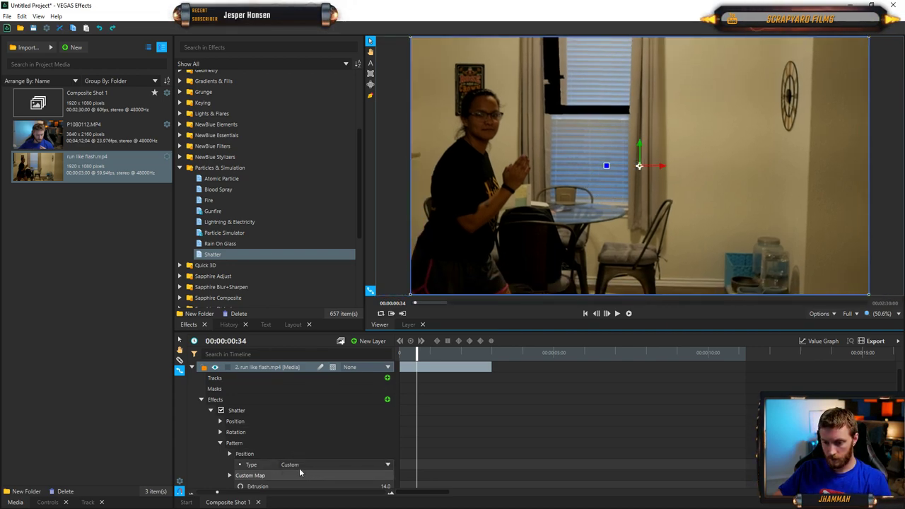
pyautogui.scroll(-3, 247, 438)
pyautogui.click(229, 414)
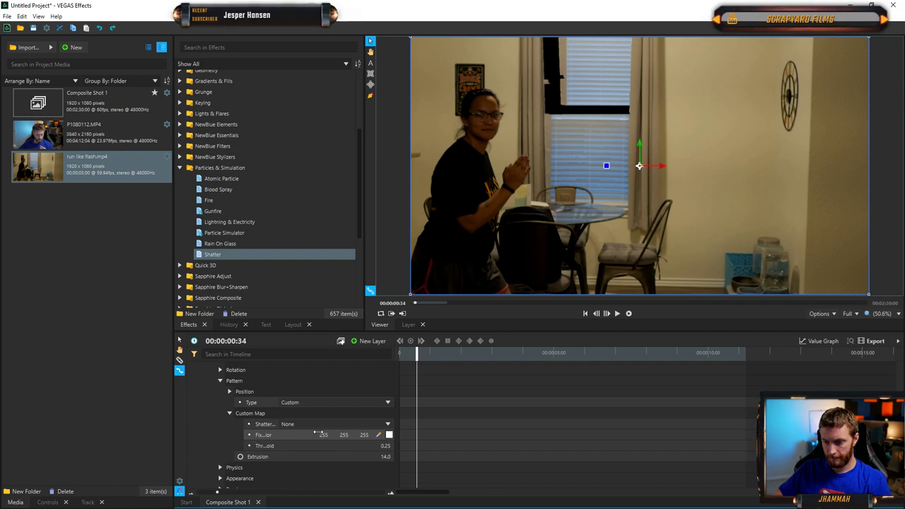
pyautogui.click(267, 425)
pyautogui.click(267, 435)
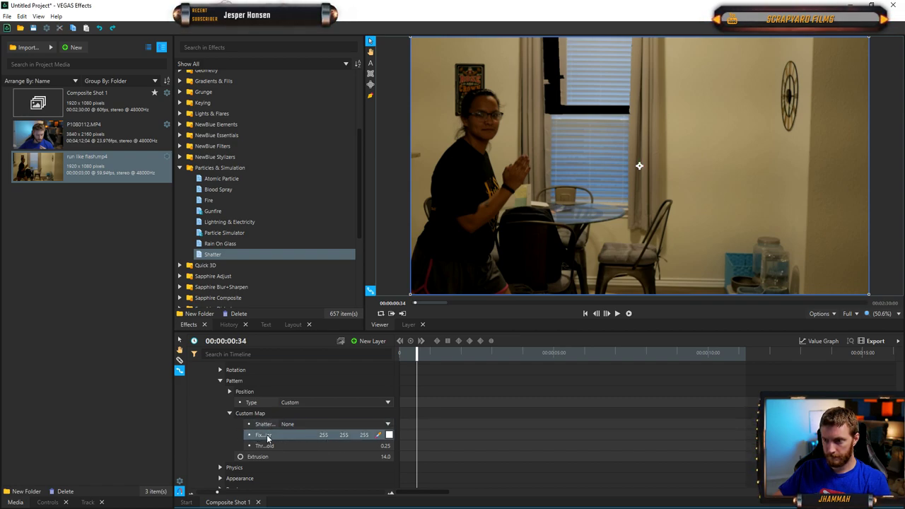
pyautogui.click(267, 446)
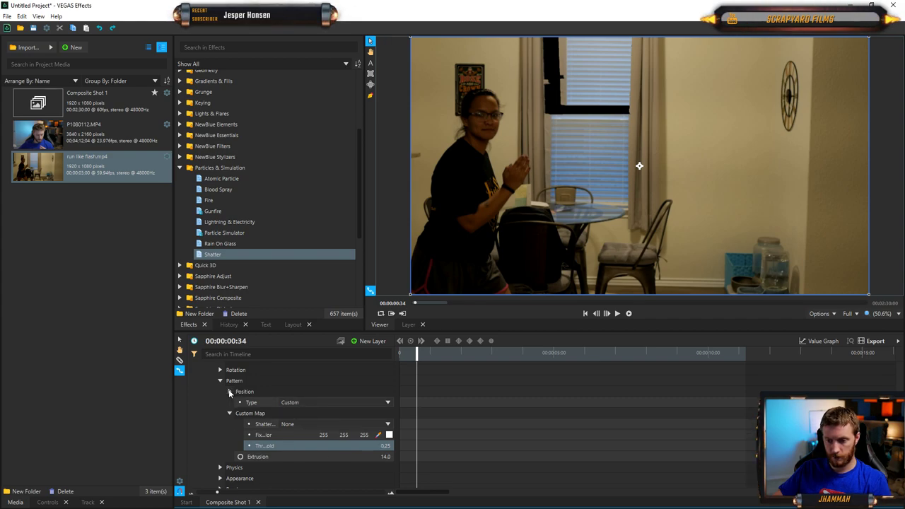
# - Return Shatter's pattern type to Hex and preview the fragments at 00:00:00:23
pyautogui.click(326, 403)
pyautogui.click(308, 422)
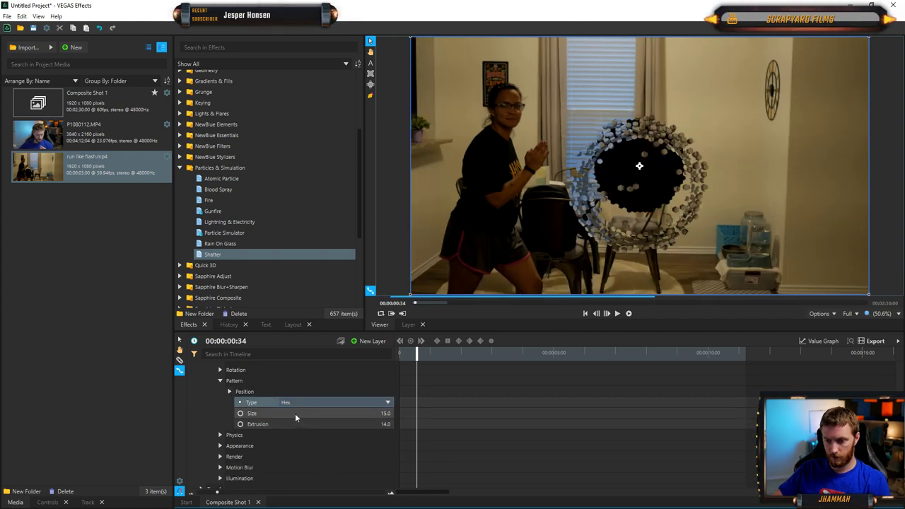
pyautogui.moveTo(432, 353); pyautogui.dragTo(411, 356)
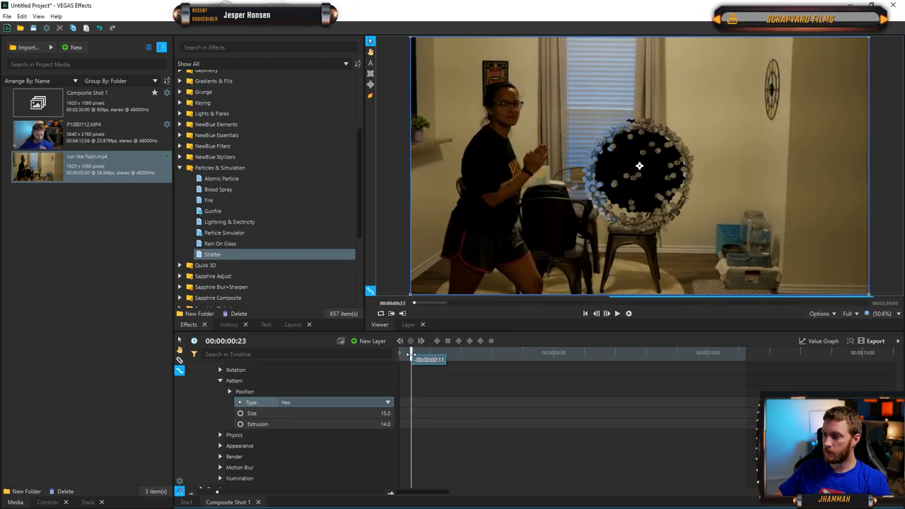
# - Try rotating Shatter about X and Y, return both rotations to 0.0, and preview the clip at 00:00:01:04
pyautogui.click(220, 381)
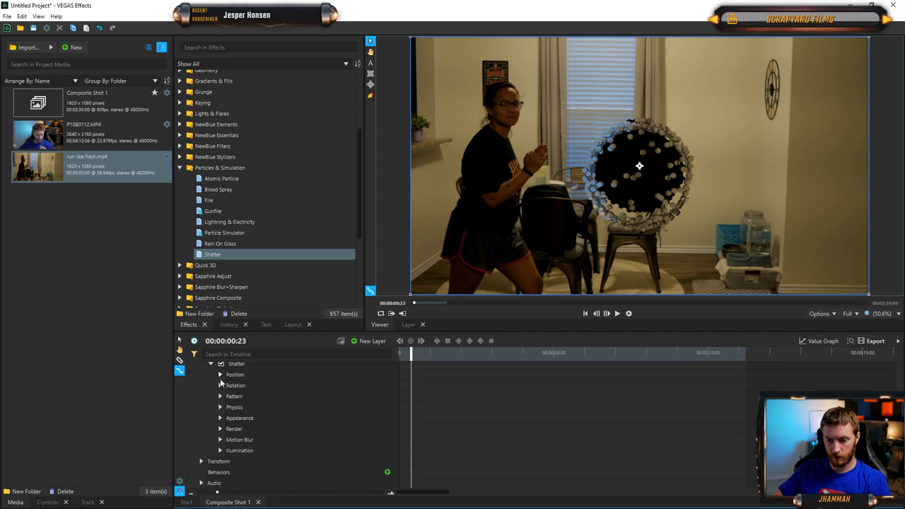
pyautogui.click(220, 385)
pyautogui.click(245, 398)
pyautogui.doubleClick(387, 396)
pyautogui.write('59')
pyautogui.press('Return')
pyautogui.moveTo(387, 396); pyautogui.dragTo(407, 408)
pyautogui.moveTo(409, 357); pyautogui.dragTo(463, 359)
pyautogui.moveTo(387, 408); pyautogui.dragTo(372, 408)
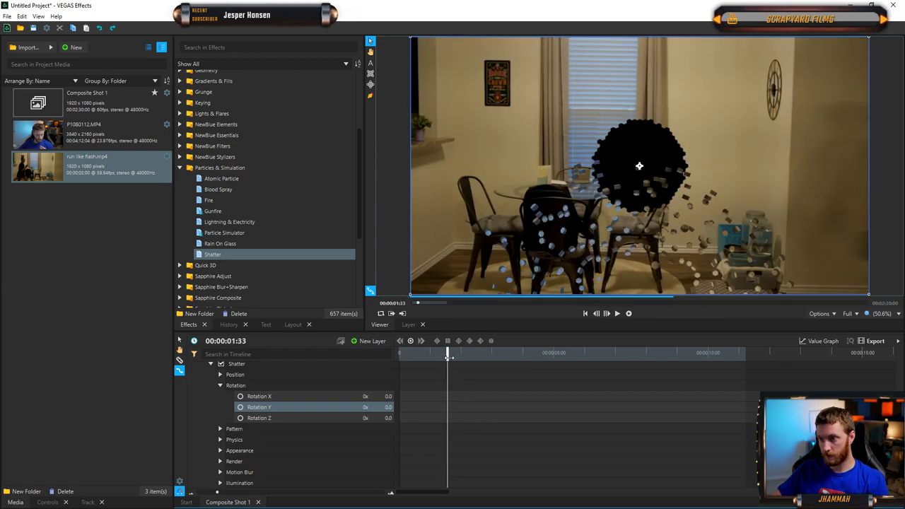
pyautogui.moveTo(447, 358); pyautogui.dragTo(433, 357)
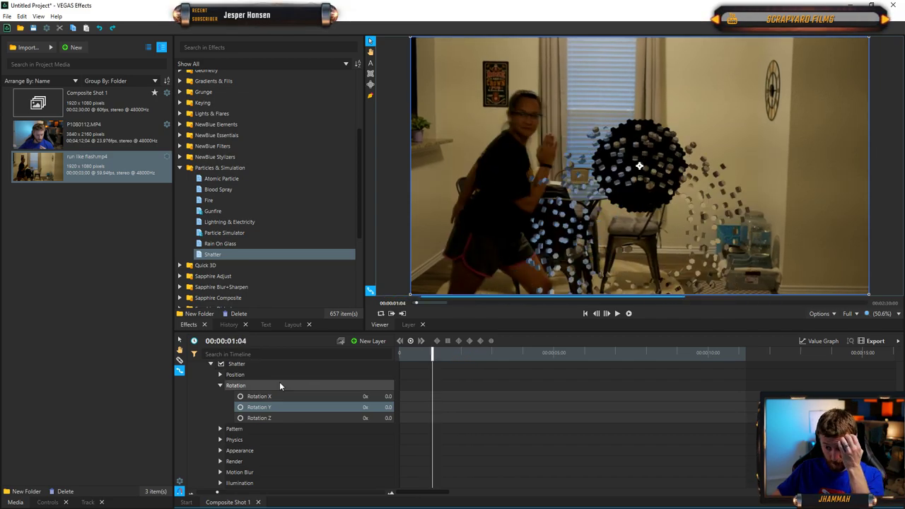
# - Try shifting Shatter's horizontal position and depth, returning both to 0
pyautogui.click(220, 386)
pyautogui.click(220, 375)
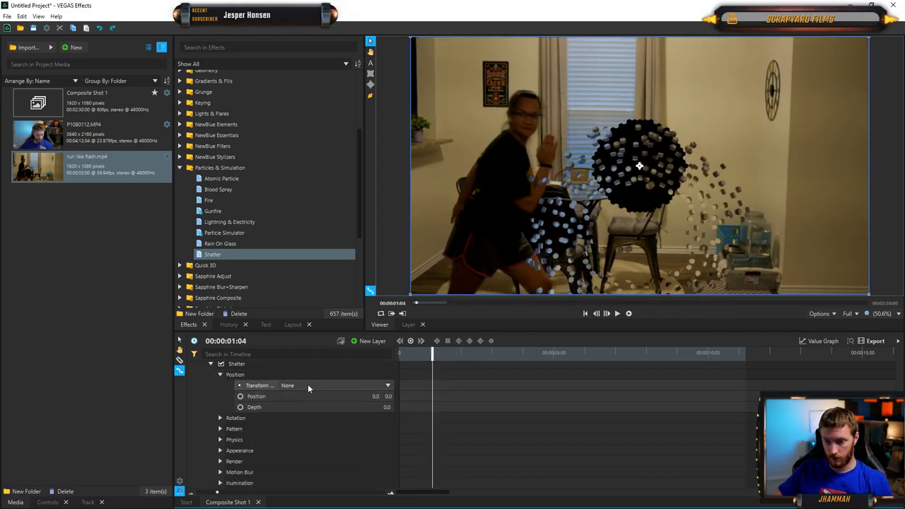
pyautogui.click(376, 396)
pyautogui.write('-45')
pyautogui.press('Return')
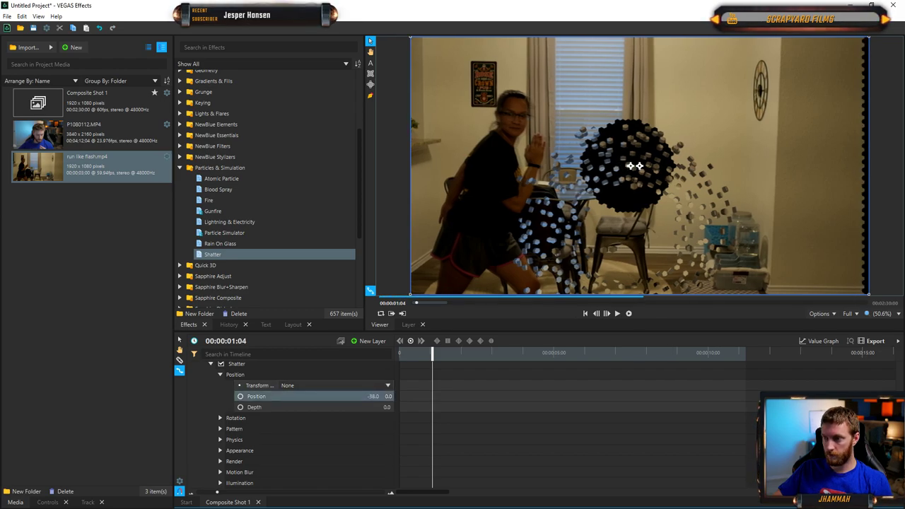
pyautogui.write('44')
pyautogui.press('Return')
pyautogui.moveTo(375, 396); pyautogui.dragTo(280, 412)
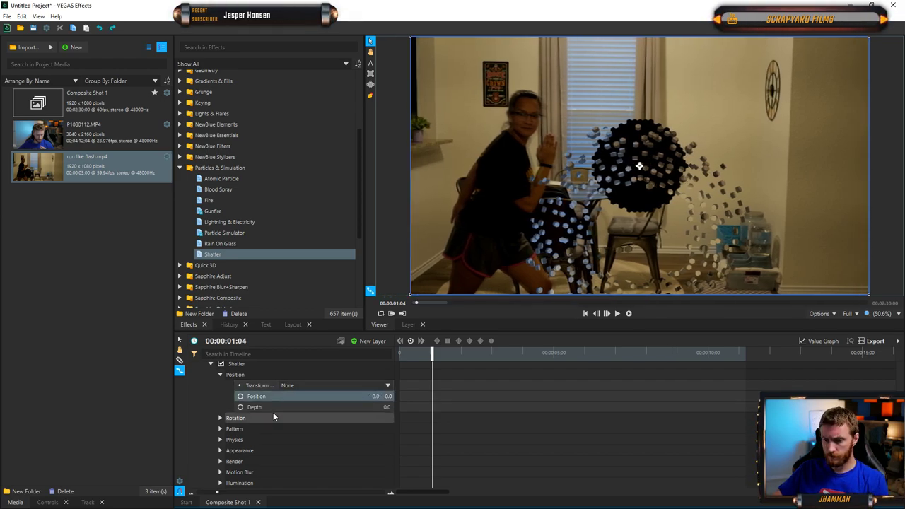
pyautogui.moveTo(387, 407); pyautogui.dragTo(518, 415)
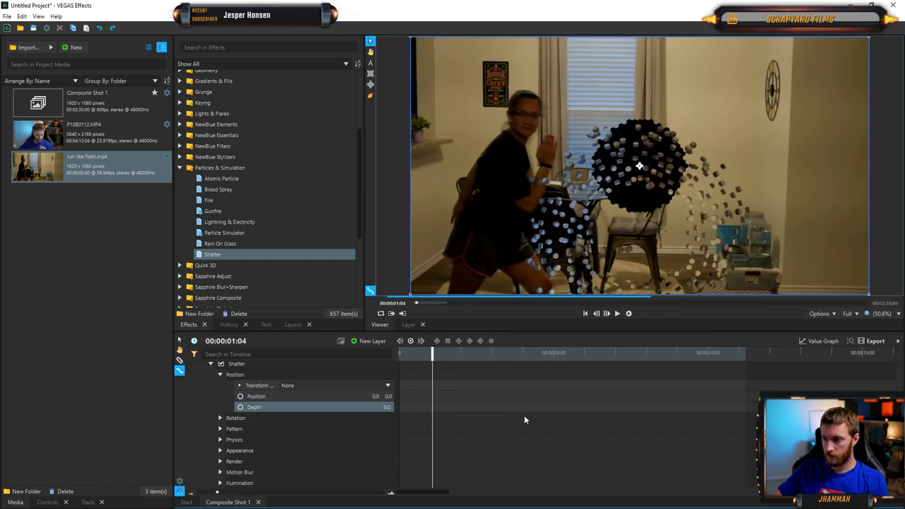
pyautogui.click(220, 375)
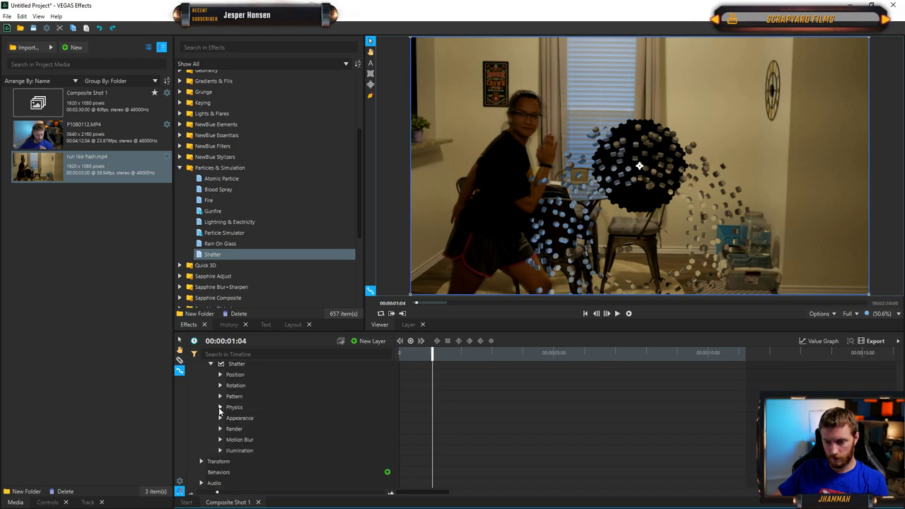
# - Inspect the front color in Shatter's Appearance settings and accept #000000
pyautogui.click(220, 418)
pyautogui.click(230, 428)
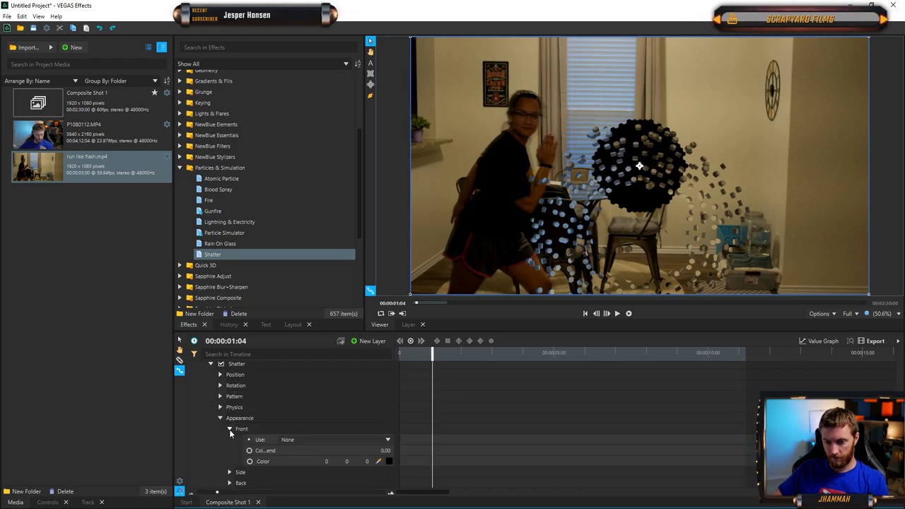
pyautogui.click(388, 462)
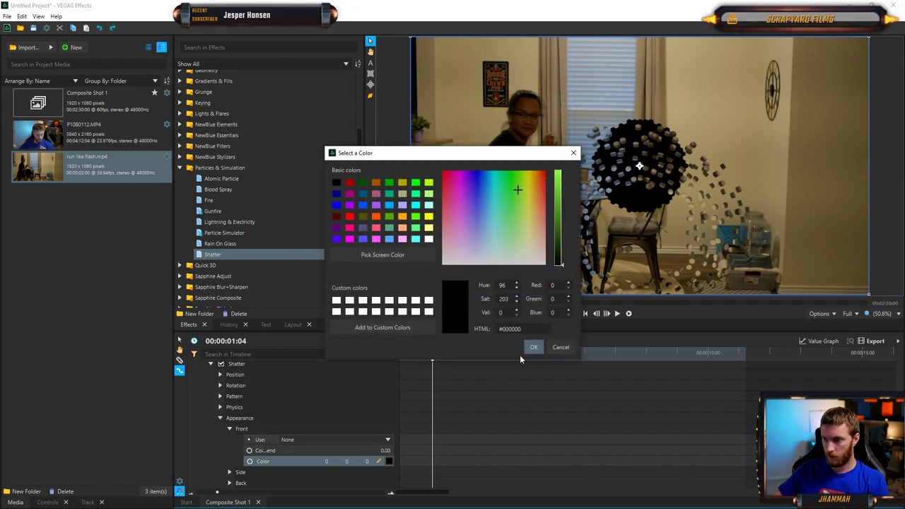
pyautogui.click(534, 347)
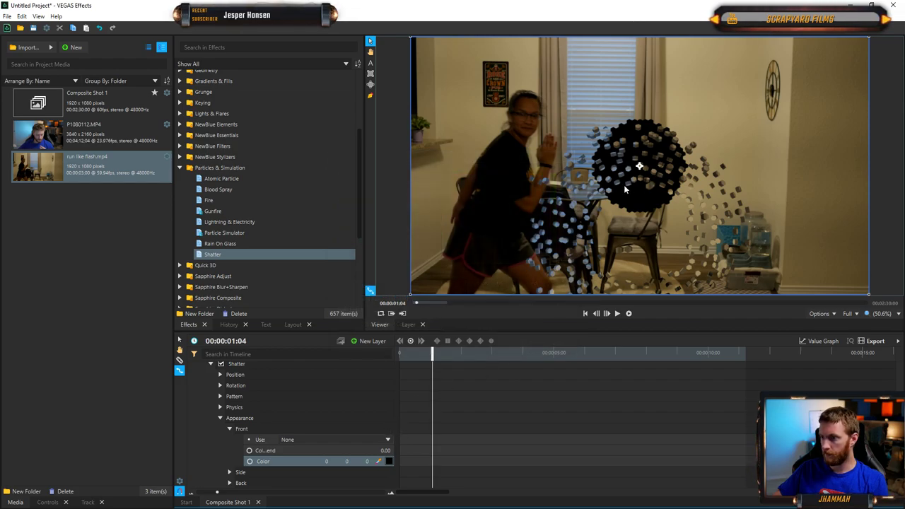
pyautogui.click(221, 418)
# - Try Shatter's motion blur with Comp Settings, preview it at 00:00:00:38, and switch the mode back to Off
pyautogui.click(220, 440)
pyautogui.click(283, 454)
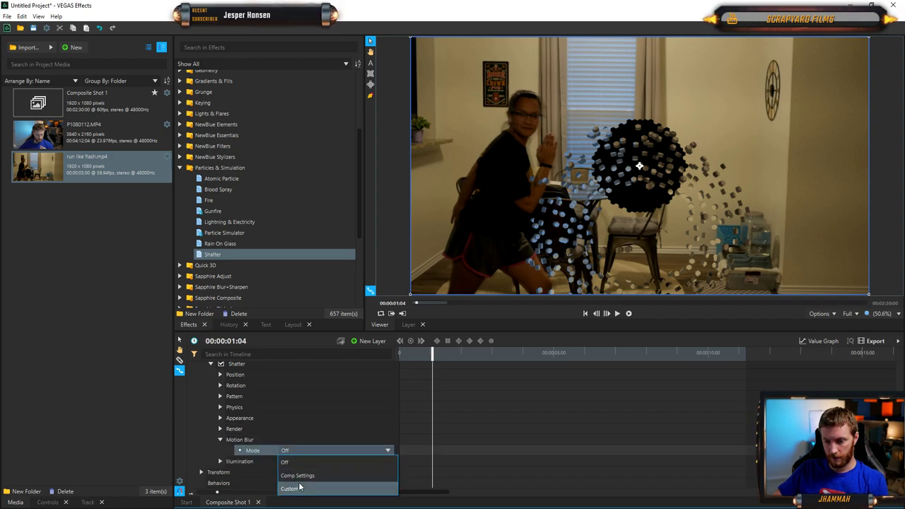
pyautogui.click(304, 479)
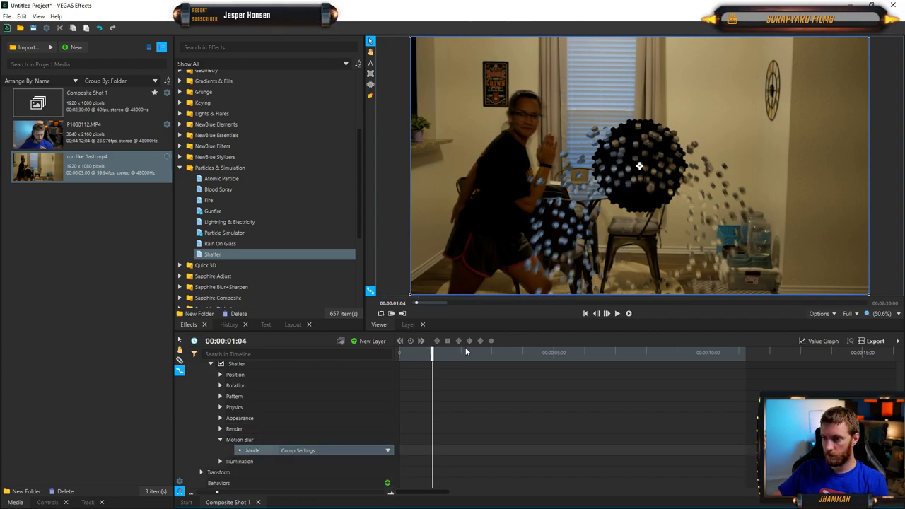
pyautogui.moveTo(432, 354); pyautogui.dragTo(419, 359)
pyautogui.click(304, 451)
pyautogui.click(303, 464)
pyautogui.click(220, 440)
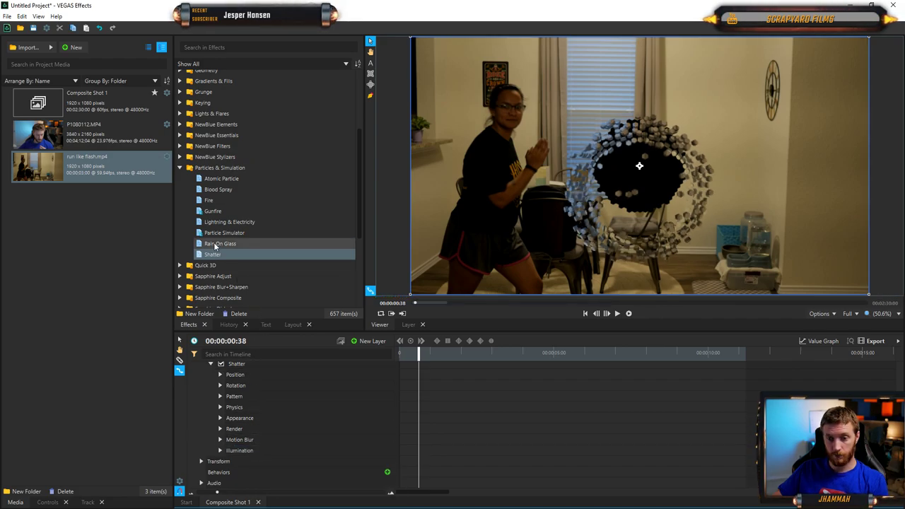
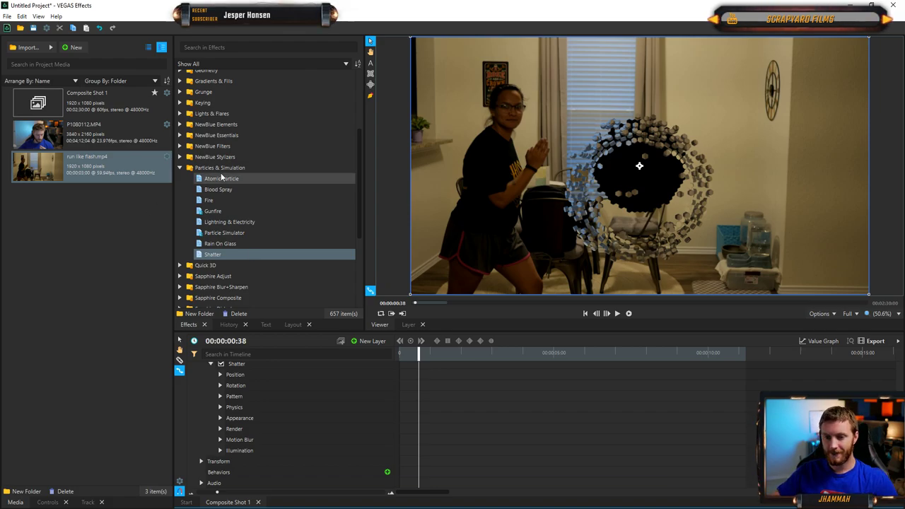
# - Add the Quick 3D Bonfire effect as a layer above run like flash.mp4 and play it back
pyautogui.click(180, 168)
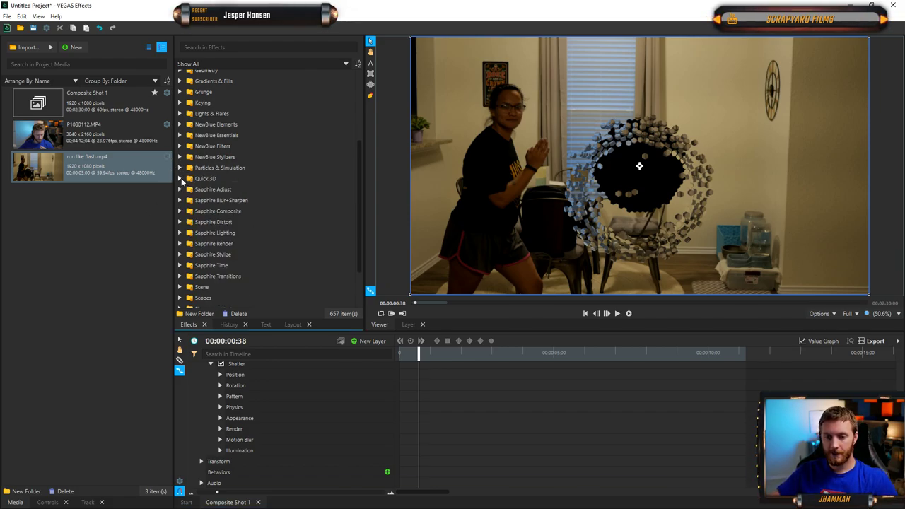
pyautogui.click(181, 179)
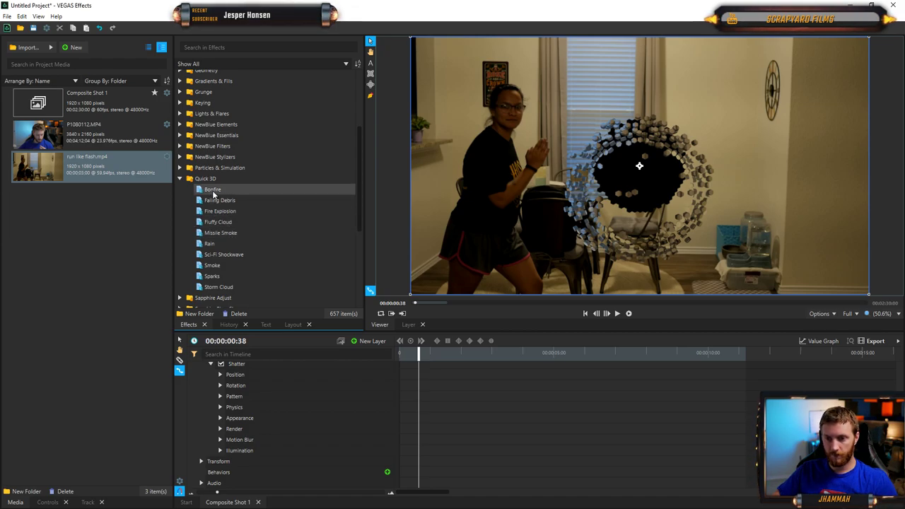
pyautogui.click(213, 190)
pyautogui.scroll(3, 329, 414)
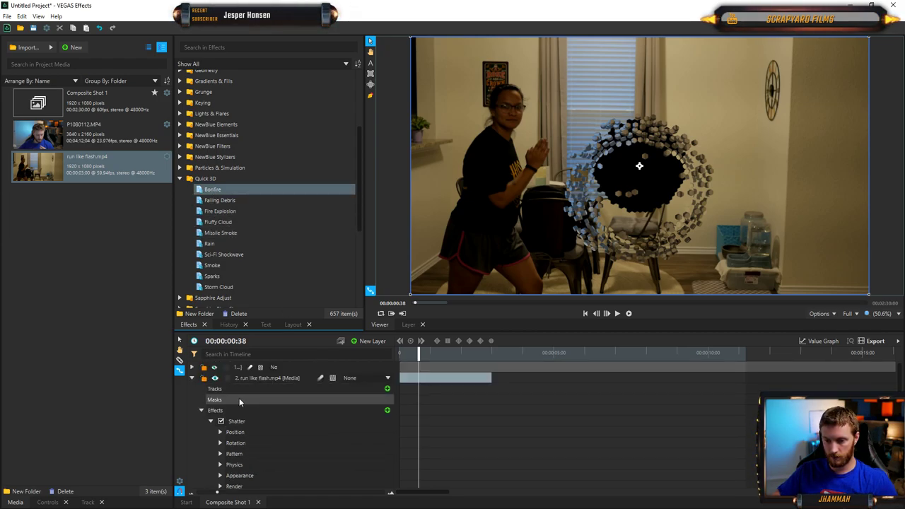
pyautogui.click(192, 379)
pyautogui.moveTo(215, 191); pyautogui.dragTo(245, 376)
pyautogui.moveTo(419, 354); pyautogui.dragTo(490, 362)
pyautogui.press('space')
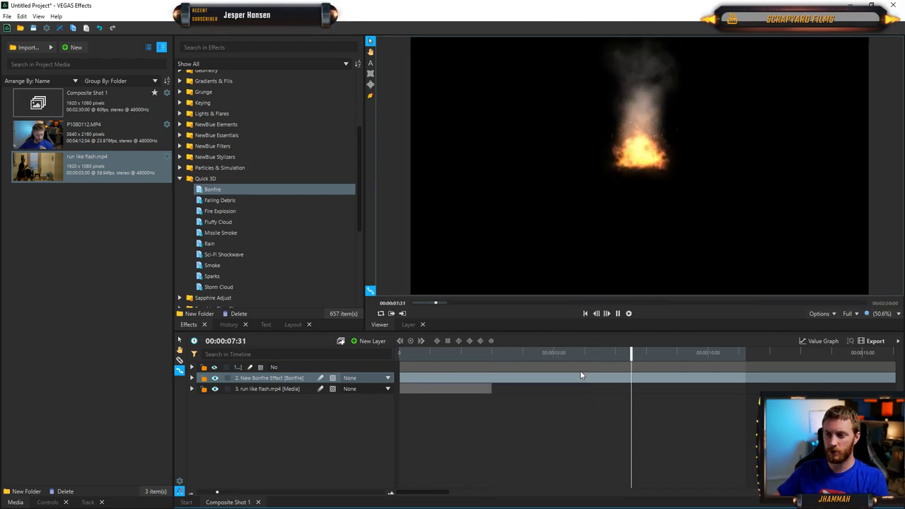
# - Play and pause the Bonfire effect to preview it up to 00:00:11:50
pyautogui.press('space')
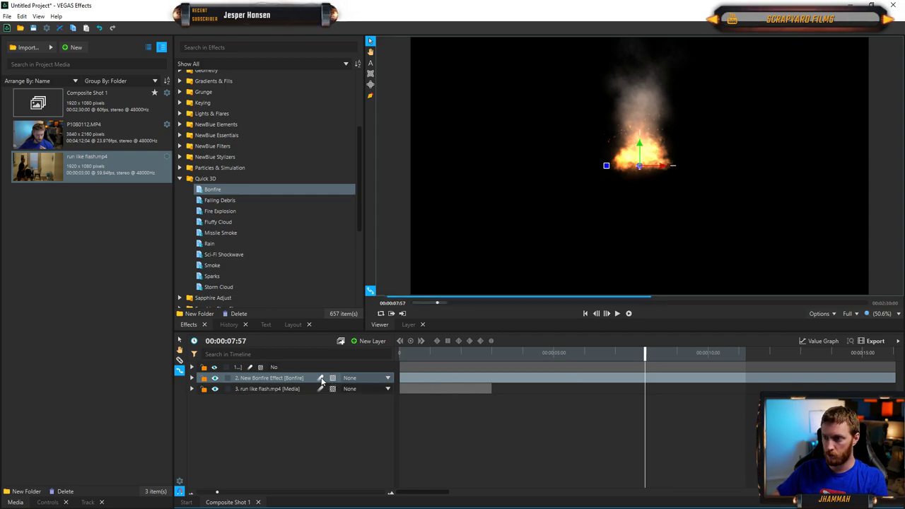
pyautogui.press('space')
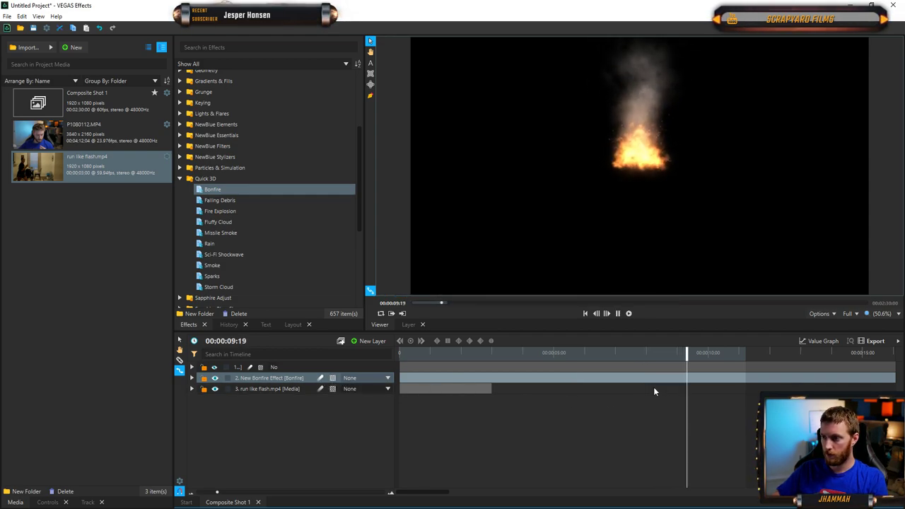
pyautogui.press('space')
pyautogui.press('space')
pyautogui.press('space')
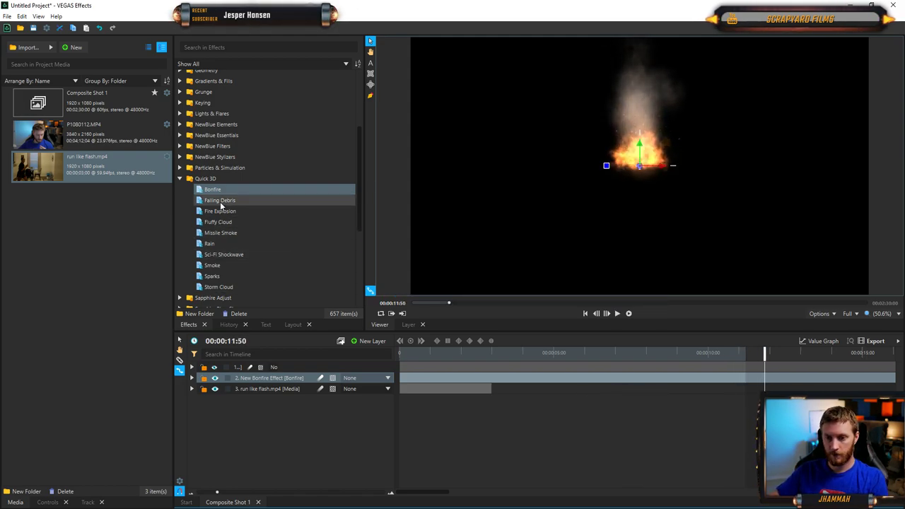
# - Add the Quick 3D Falling Debris effect above the Bonfire layer, remove Shatter from run like flash.mp4, and preview at 00:00:01:18
pyautogui.moveTo(219, 202); pyautogui.dragTo(405, 338)
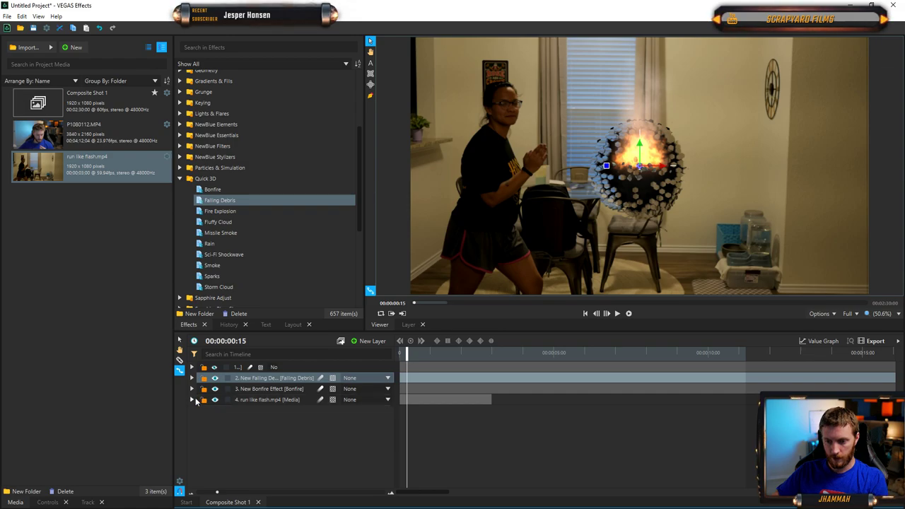
pyautogui.click(191, 400)
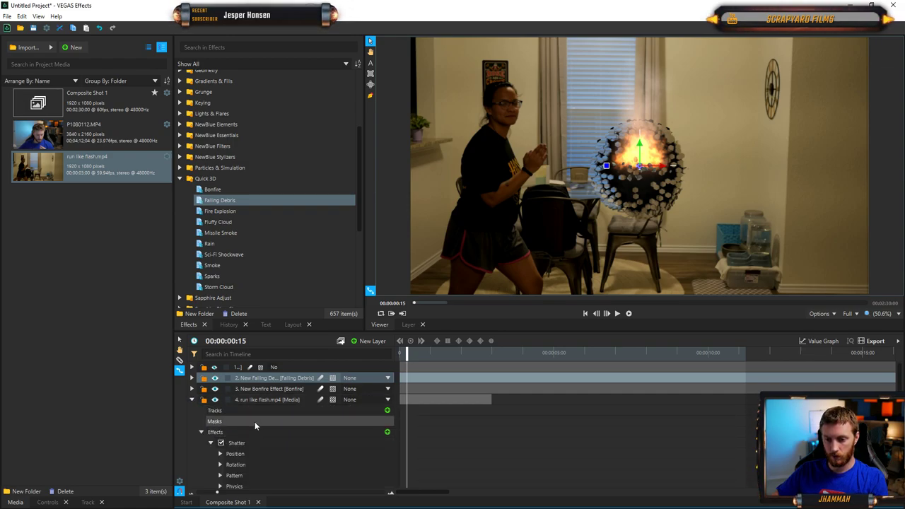
pyautogui.click(236, 442)
pyautogui.press('Delete')
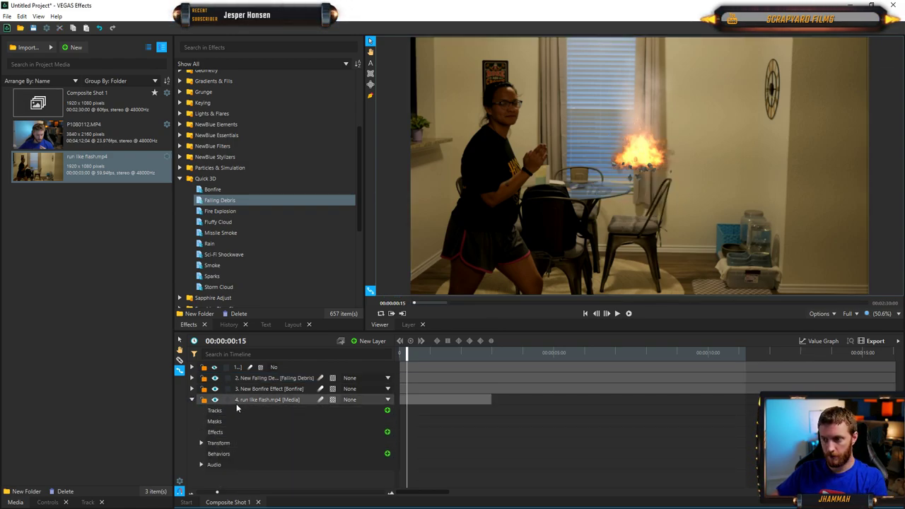
pyautogui.moveTo(407, 353); pyautogui.dragTo(440, 358)
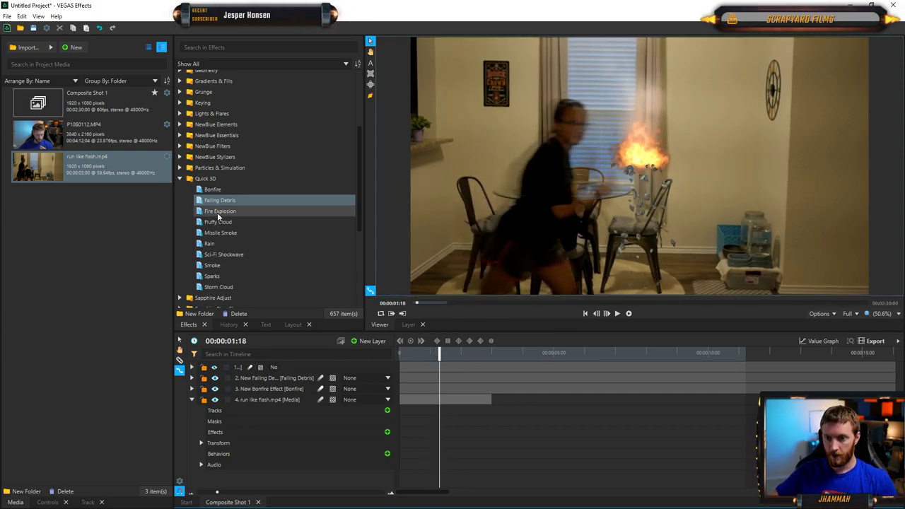
# - Add the Quick 3D Fire Explosion effect as the layer below layer 1, preview it to 00:00:02:35, and delete the Falling Debris layer
pyautogui.moveTo(218, 217); pyautogui.dragTo(310, 373)
pyautogui.moveTo(436, 358); pyautogui.dragTo(478, 360)
pyautogui.click(263, 389)
pyautogui.press('Delete')
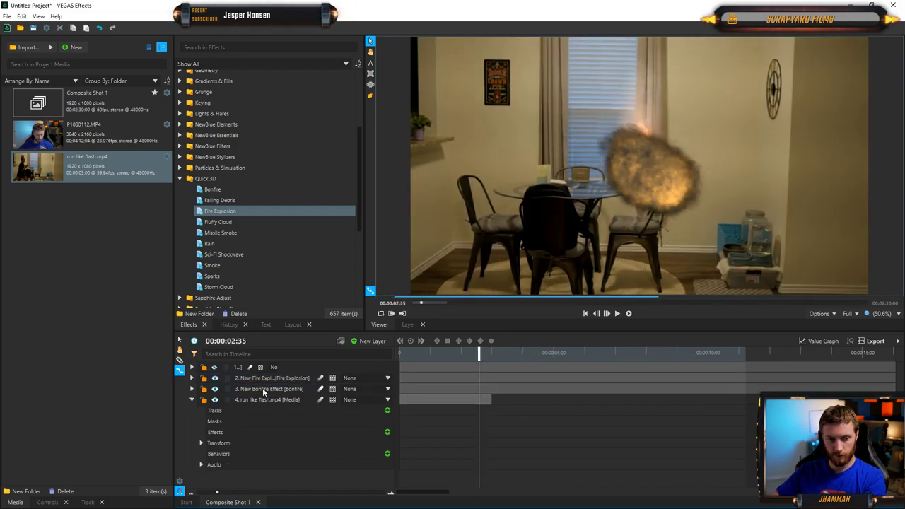
# - Delete the Bonfire layer, preview Fire Explosion back at 00:00:01:29, and delete the Fire Explosion layer
pyautogui.click(261, 387)
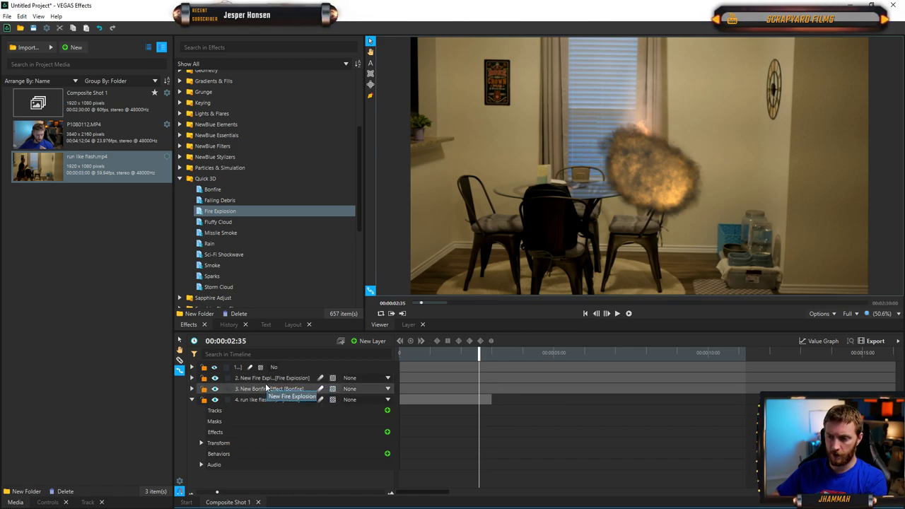
pyautogui.click(261, 400)
pyautogui.click(262, 394)
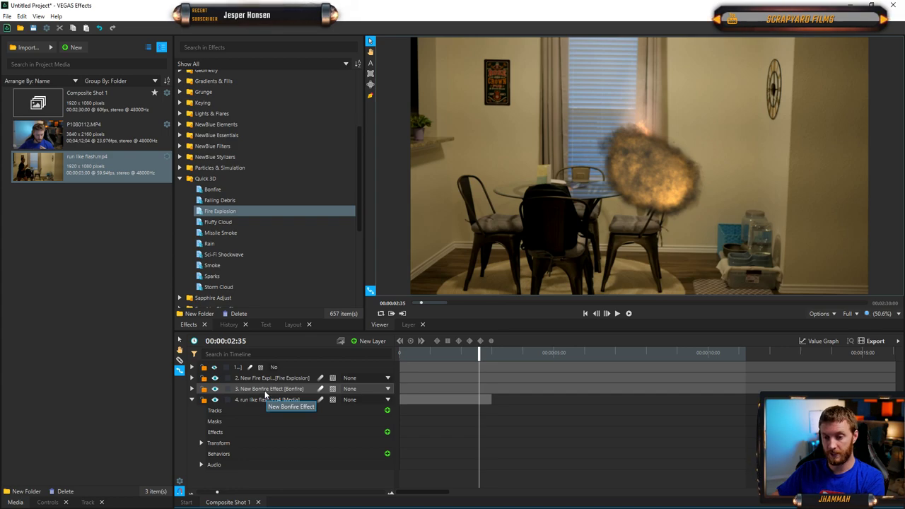
pyautogui.click(255, 390)
pyautogui.press('Delete')
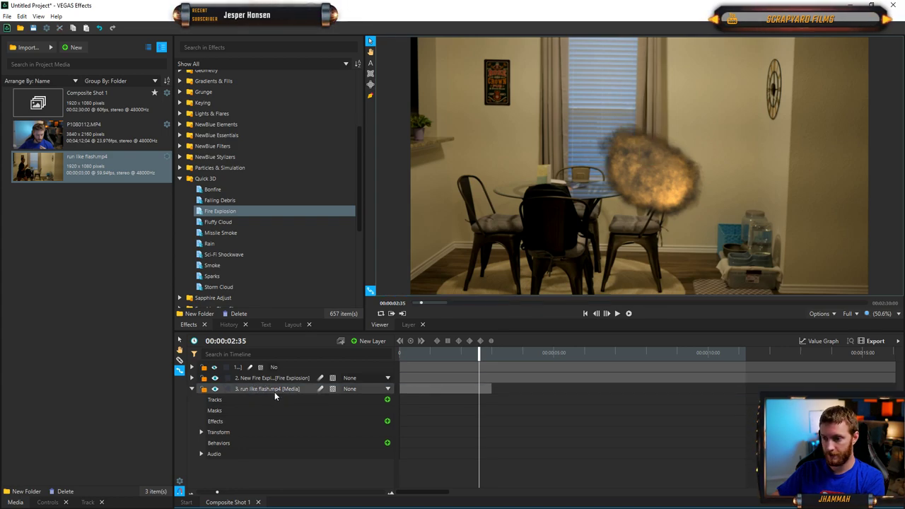
pyautogui.moveTo(479, 353); pyautogui.dragTo(445, 353)
pyautogui.click(276, 379)
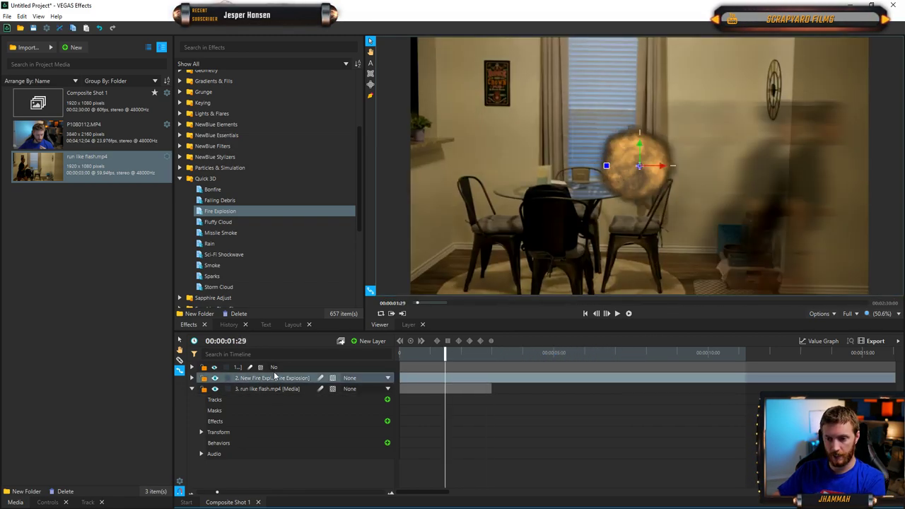
pyautogui.press('Delete')
# - Add the Quick 3D Fluffy Cloud effect as a layer above run like flash.mp4 and play it back past the clip's end
pyautogui.click(215, 224)
pyautogui.moveTo(244, 336); pyautogui.dragTo(261, 375)
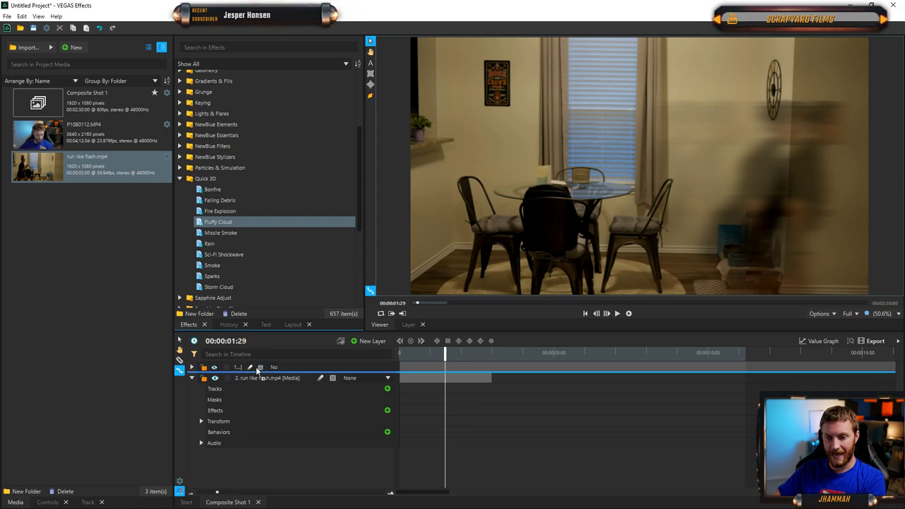
pyautogui.moveTo(445, 356); pyautogui.dragTo(617, 363)
pyautogui.press('space')
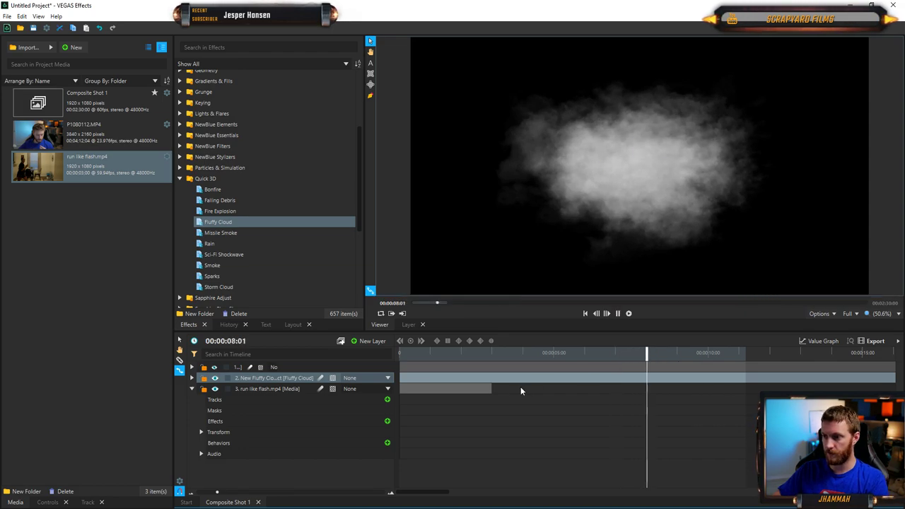
pyautogui.press('space')
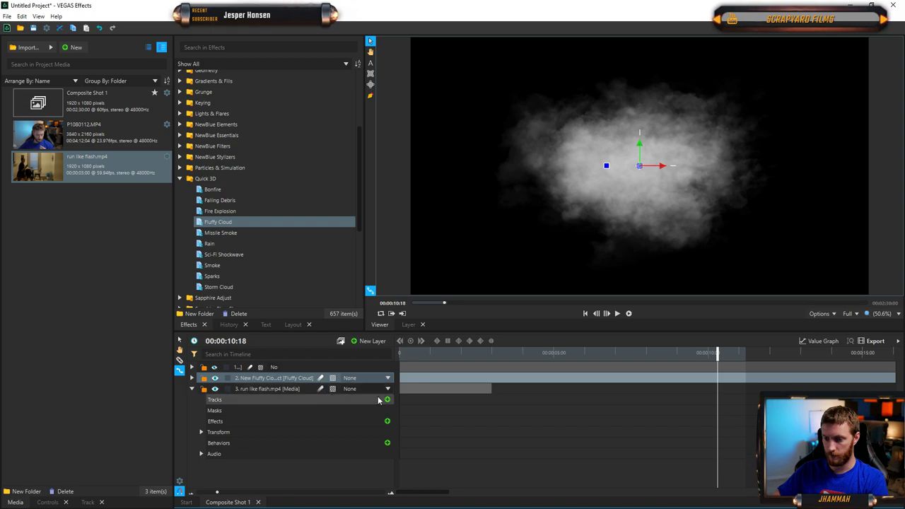
pyautogui.press('space')
pyautogui.press('space')
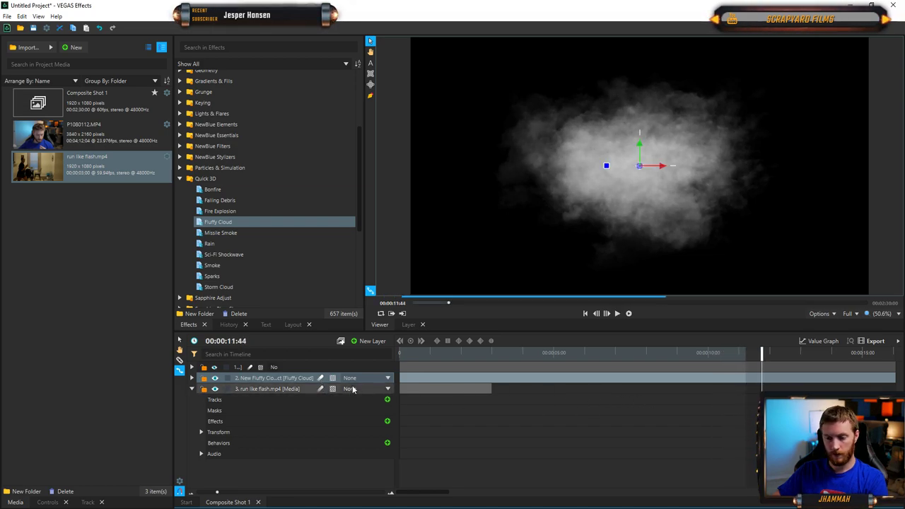
# - Replace the Fluffy Cloud layer with the Missile Smoke effect above run like flash.mp4 and preview it at 00:00:05:40
pyautogui.click(272, 379)
pyautogui.press('Delete')
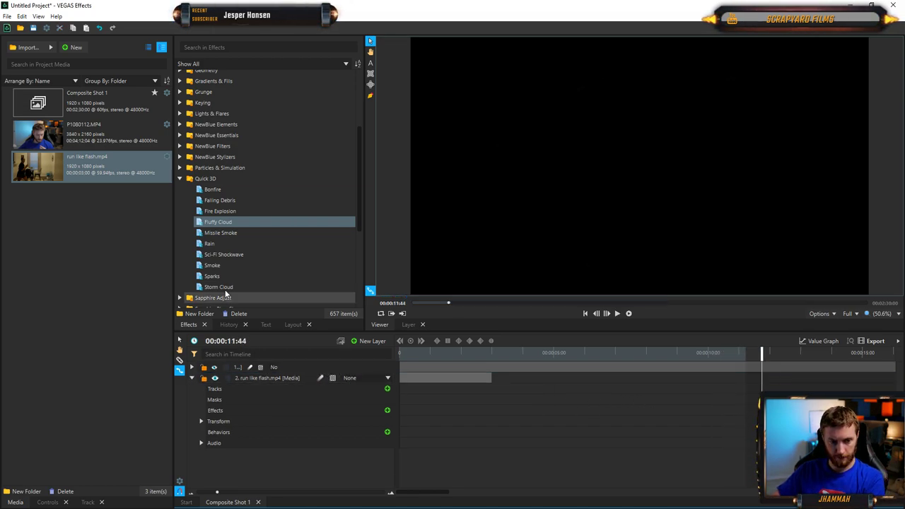
pyautogui.click(217, 235)
pyautogui.moveTo(227, 242); pyautogui.dragTo(237, 370)
pyautogui.moveTo(759, 359); pyautogui.dragTo(576, 347)
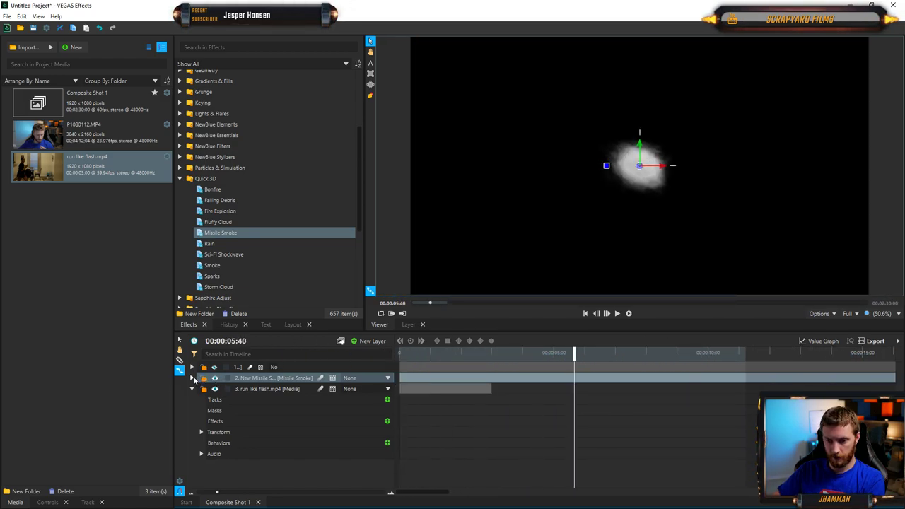
# - Expand Missile Smoke's General and Smoke settings and set the smoke's Linger to 0.0
pyautogui.click(192, 379)
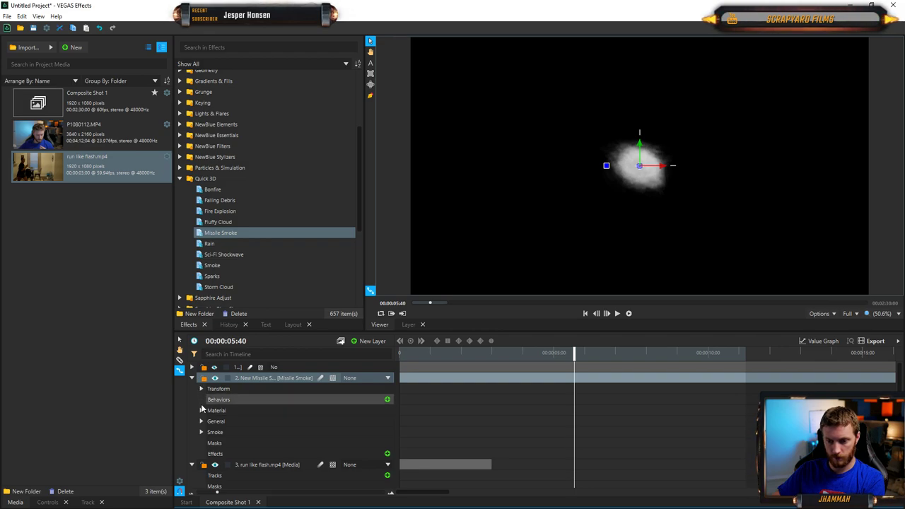
pyautogui.click(201, 422)
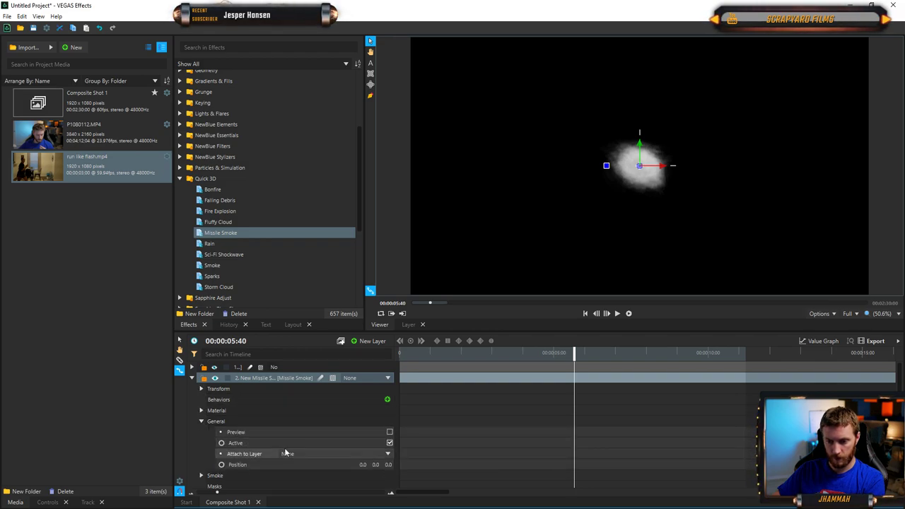
pyautogui.click(200, 475)
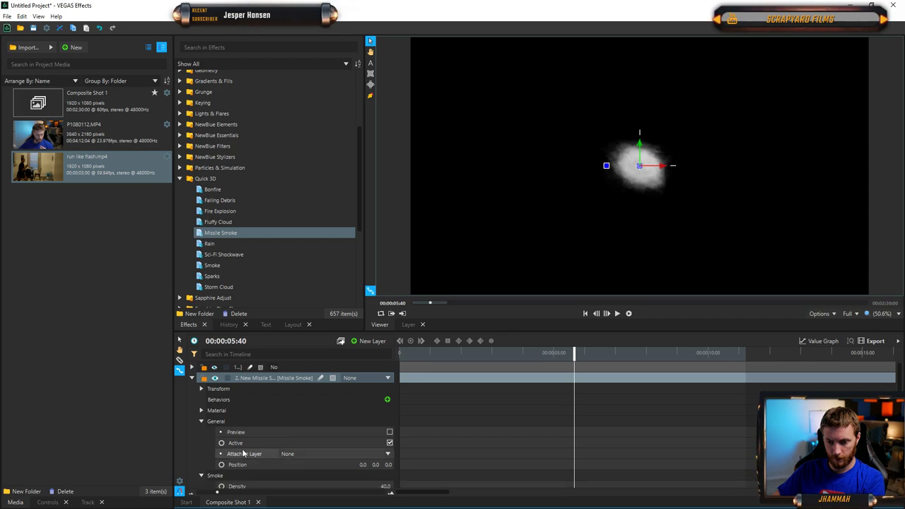
pyautogui.scroll(-3, 248, 450)
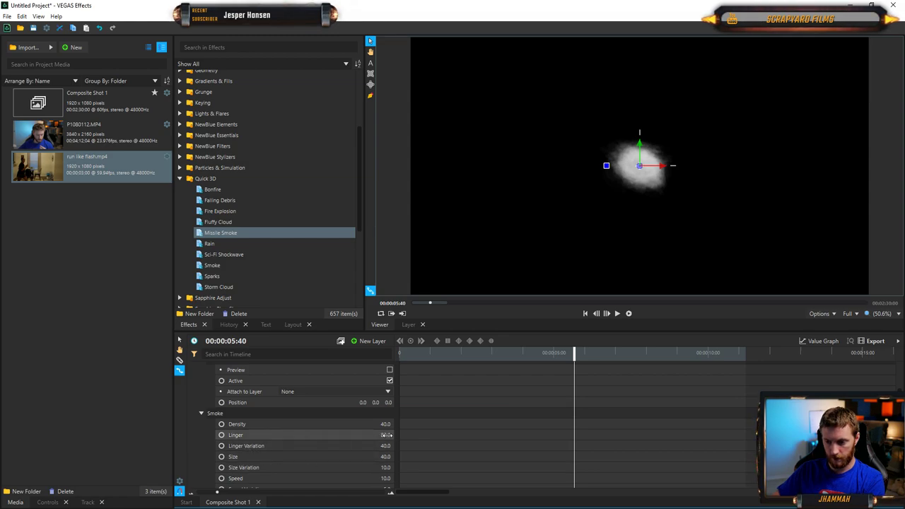
pyautogui.moveTo(386, 435); pyautogui.dragTo(333, 435)
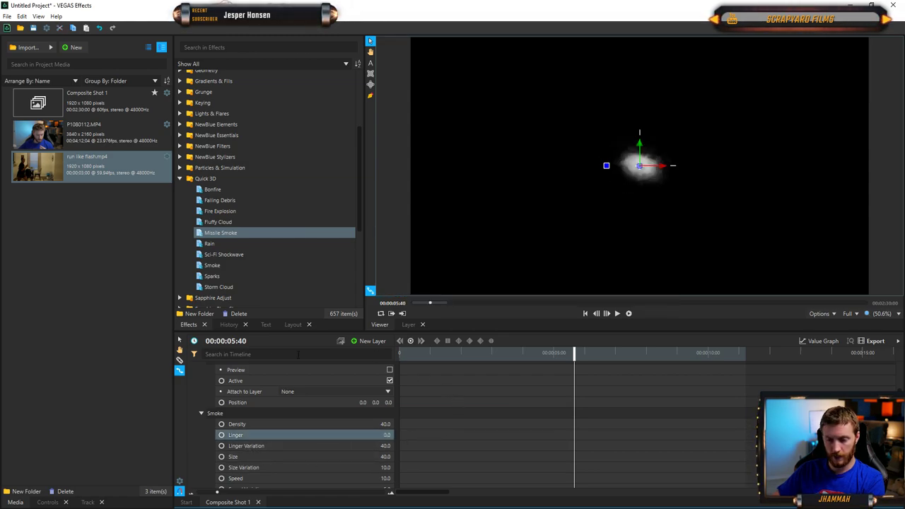
pyautogui.scroll(3, 222, 394)
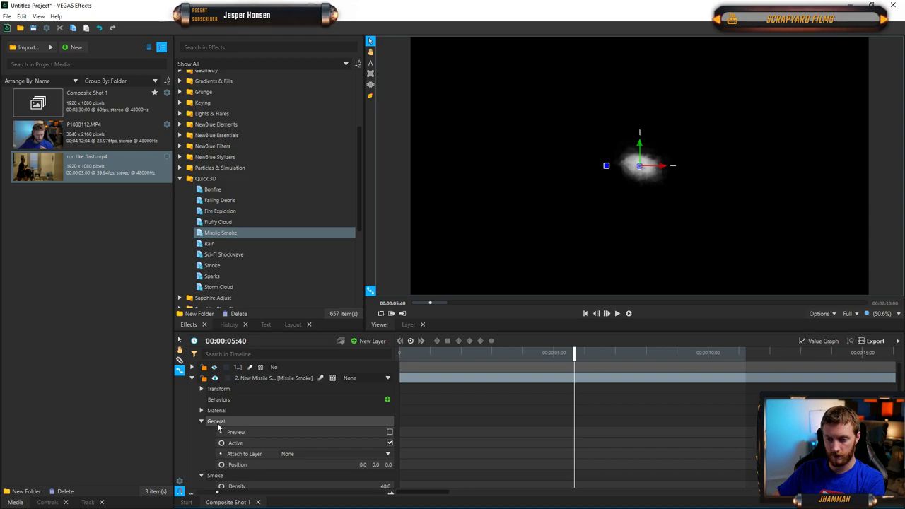
# - Replace the Missile Smoke layer with the Rain effect above run like flash.mp4 and play it from near the clip's start
pyautogui.click(251, 378)
pyautogui.press('Delete')
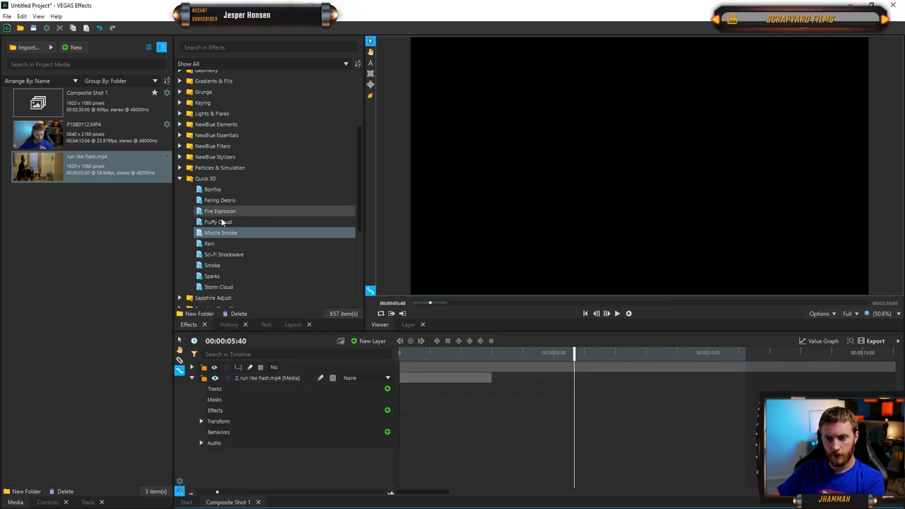
pyautogui.moveTo(210, 244); pyautogui.dragTo(252, 373)
pyautogui.moveTo(564, 351); pyautogui.dragTo(416, 351)
pyautogui.press('space')
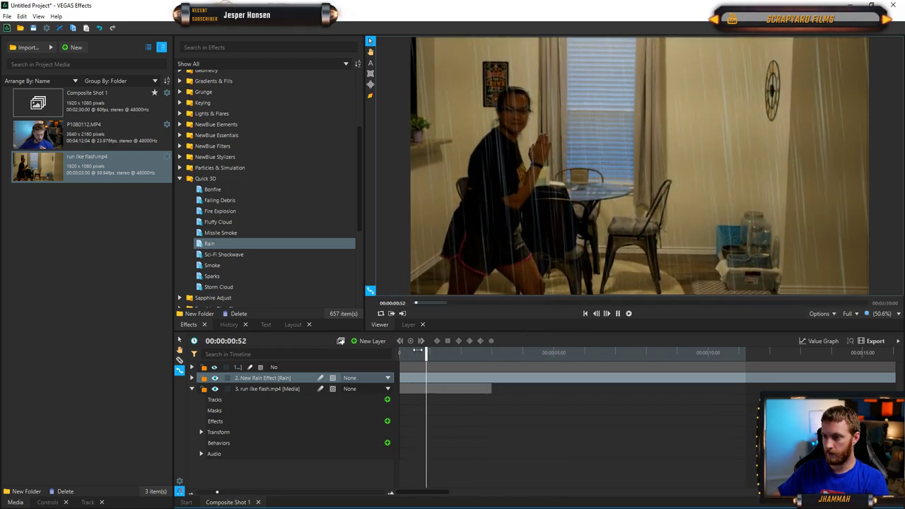
pyautogui.press('space')
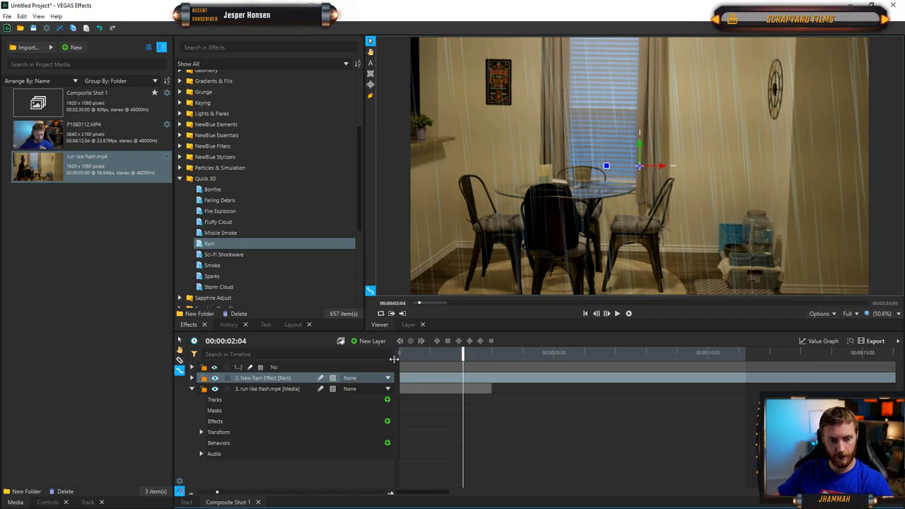
pyautogui.press('space')
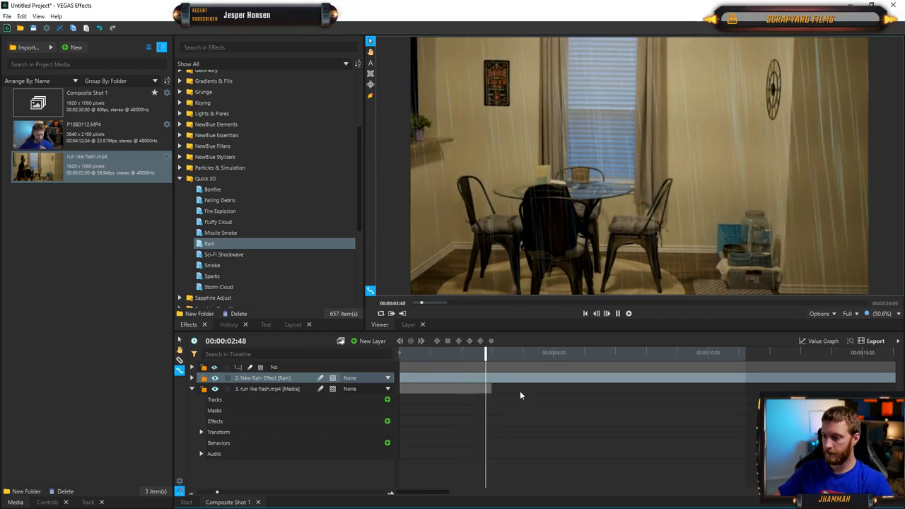
pyautogui.press('space')
pyautogui.press('space')
pyautogui.click(584, 356)
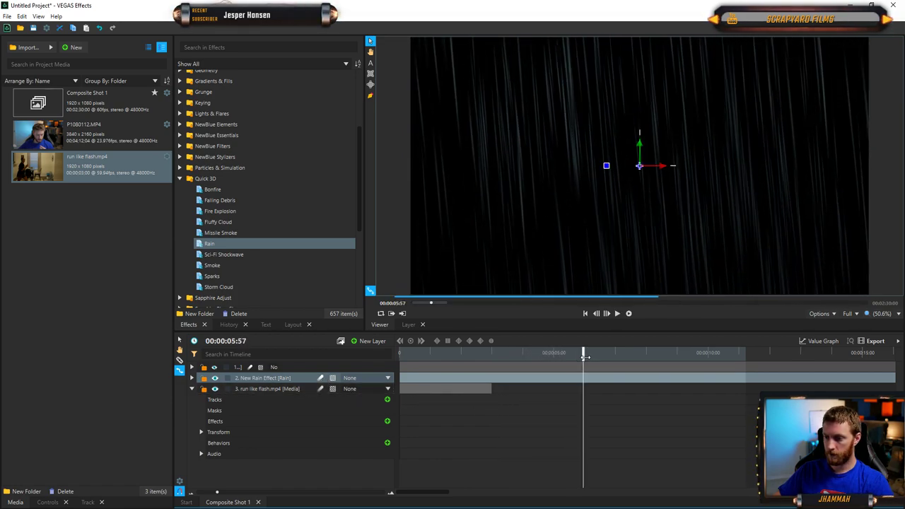
# - Scrub the Rain effect around the end of run like flash.mp4 and delete the Rain layer
pyautogui.moveTo(584, 356); pyautogui.dragTo(487, 350)
pyautogui.moveTo(416, 351); pyautogui.dragTo(498, 358)
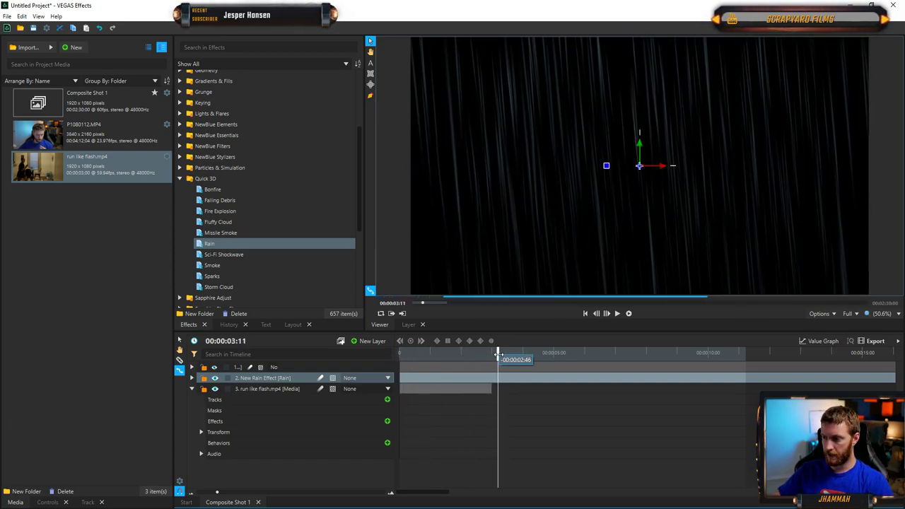
pyautogui.rightClick(441, 382)
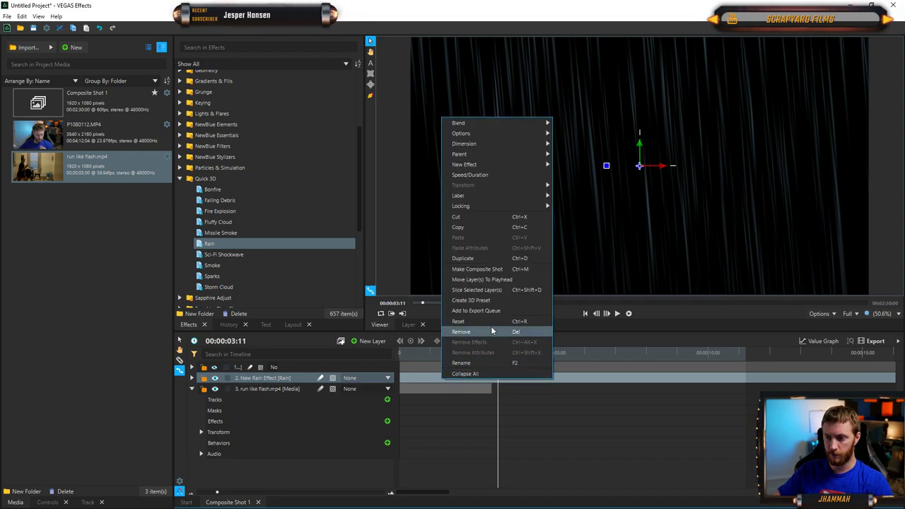
pyautogui.click(427, 383)
pyautogui.moveTo(498, 352); pyautogui.dragTo(463, 352)
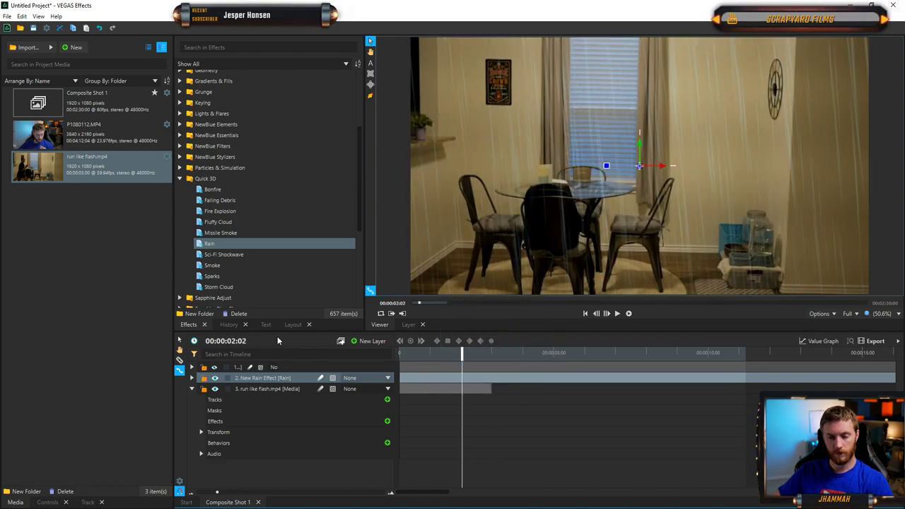
pyautogui.press('Delete')
# - Add the Quick 3D Sci-Fi Shockwave effect as a layer above run like flash.mp4 and play it from the timeline's start
pyautogui.click(259, 256)
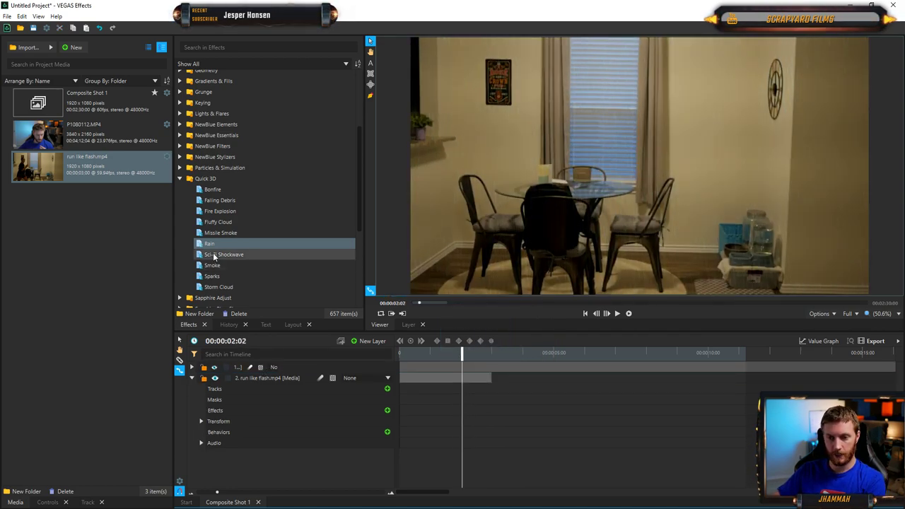
pyautogui.moveTo(220, 256); pyautogui.dragTo(264, 375)
pyautogui.moveTo(465, 353); pyautogui.dragTo(399, 352)
pyautogui.press('space')
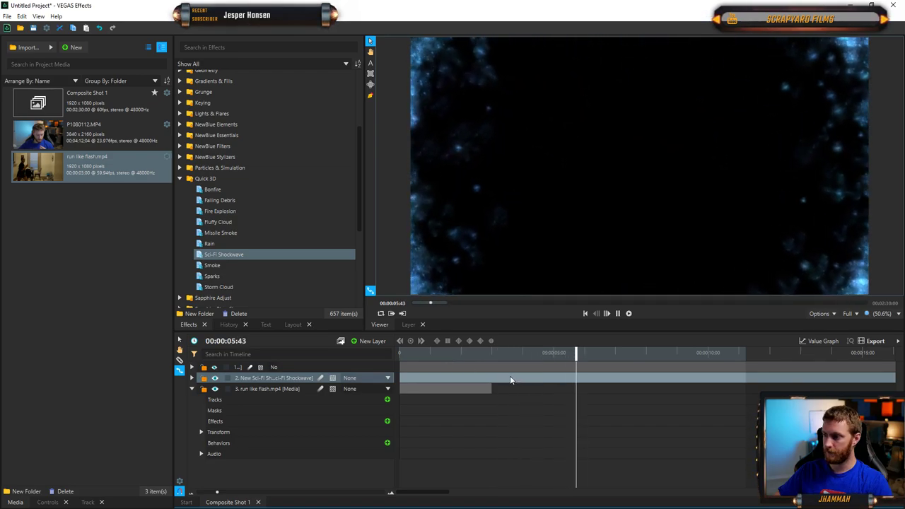
pyautogui.press('space')
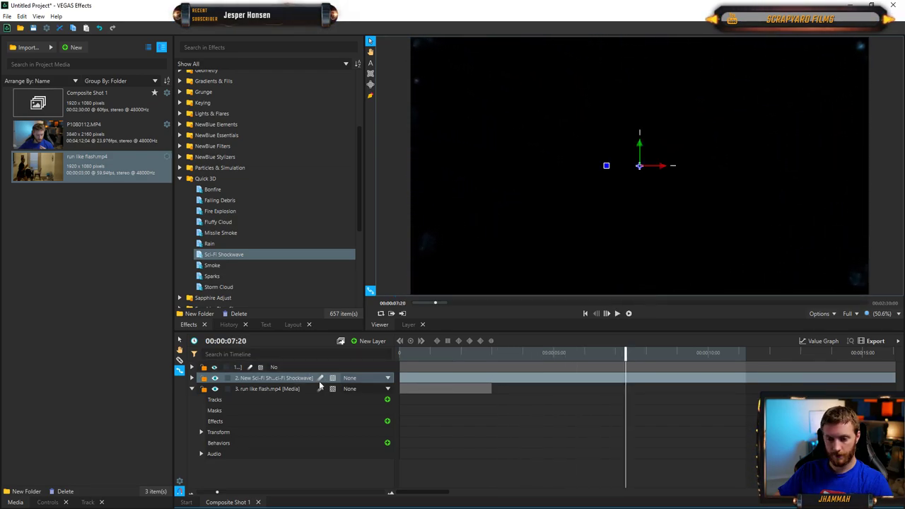
# - Examine the Sci-Fi Shockwave at about 00:00:04:23 and set its Material Shininess to 0.0 %
pyautogui.moveTo(616, 357); pyautogui.dragTo(534, 356)
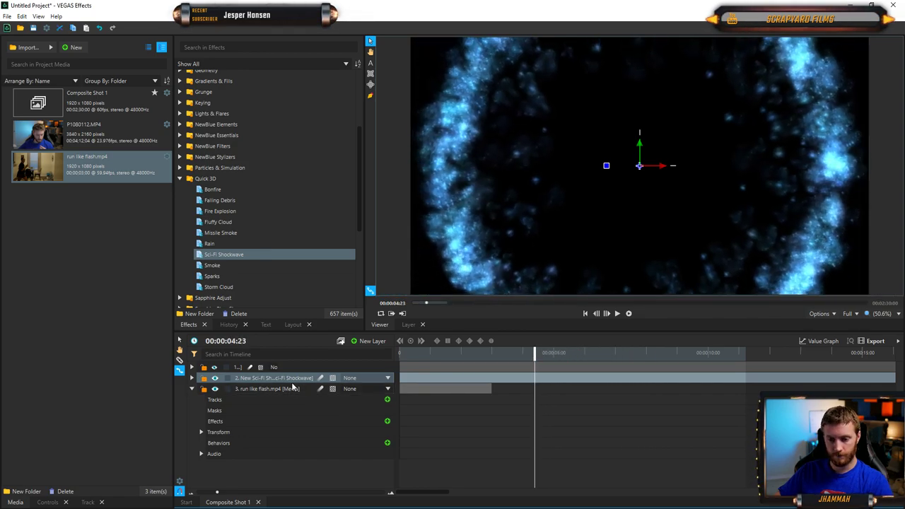
pyautogui.click(192, 378)
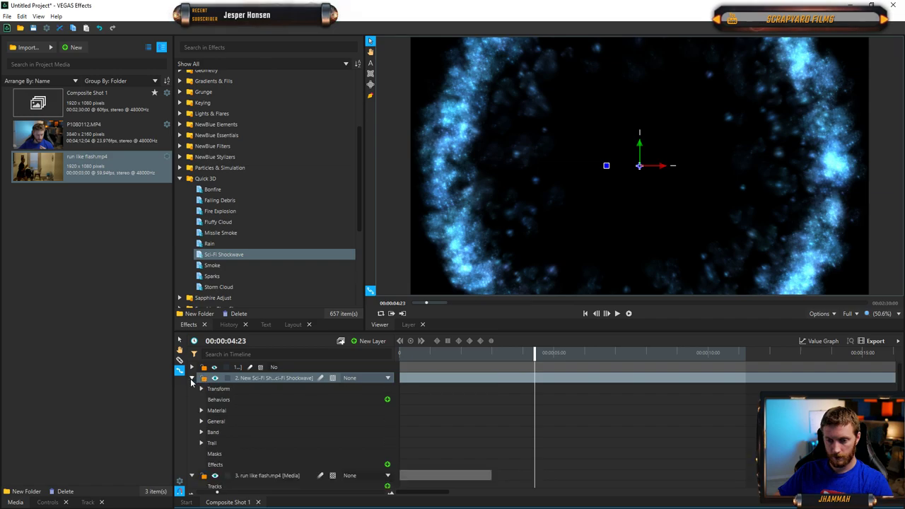
pyautogui.click(200, 411)
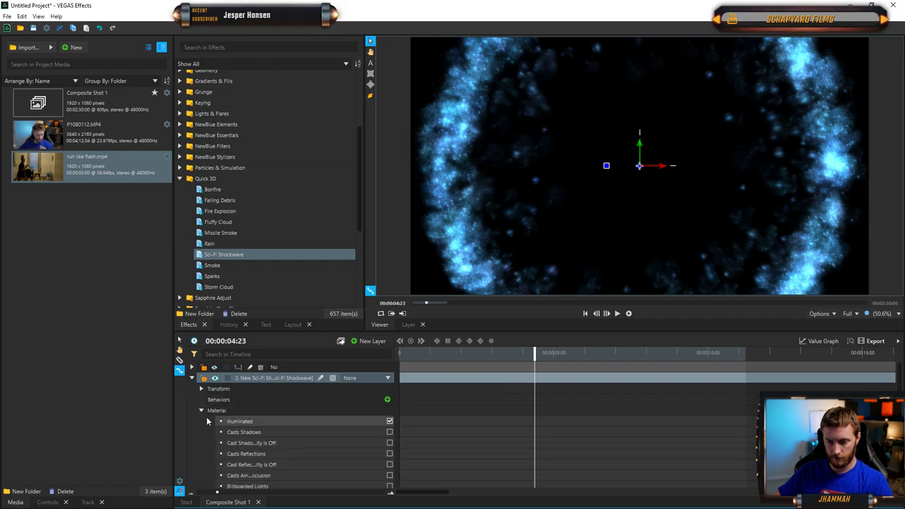
pyautogui.scroll(-3, 272, 448)
pyautogui.scroll(-2, 268, 451)
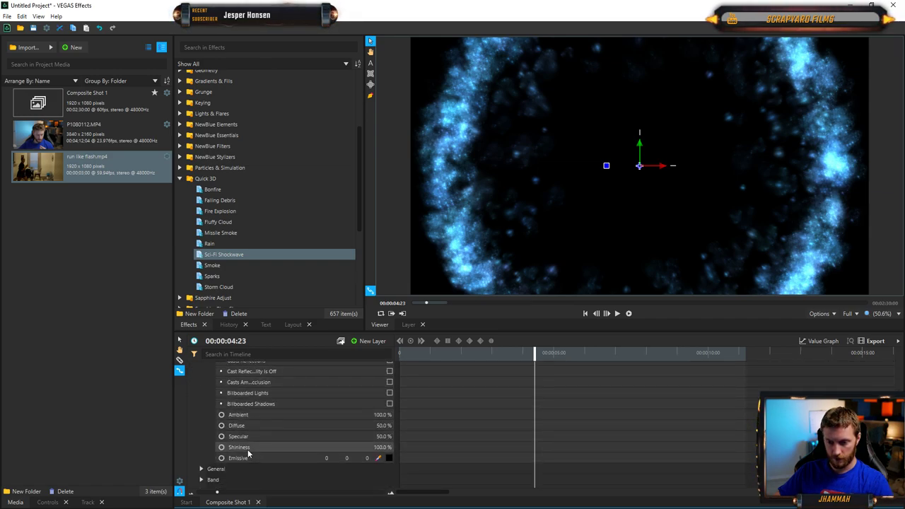
pyautogui.moveTo(381, 447); pyautogui.dragTo(377, 426)
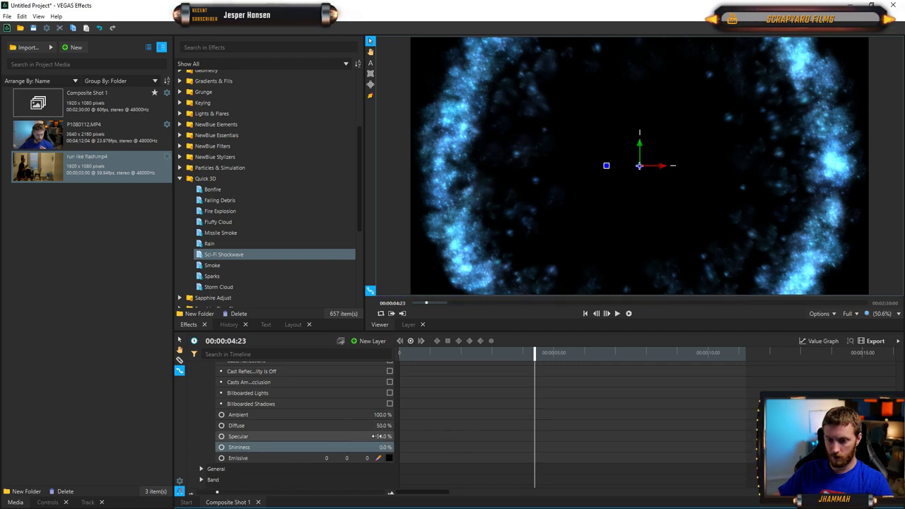
pyautogui.scroll(3, 219, 385)
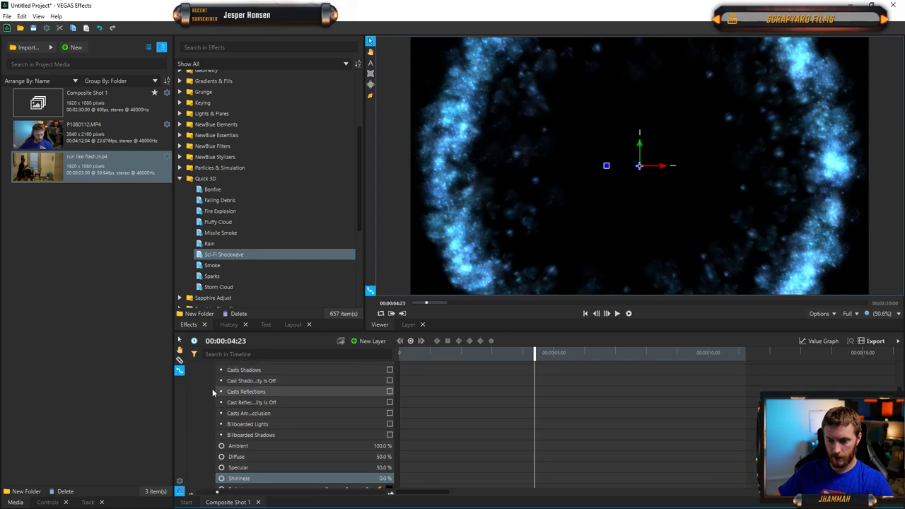
pyautogui.click(202, 411)
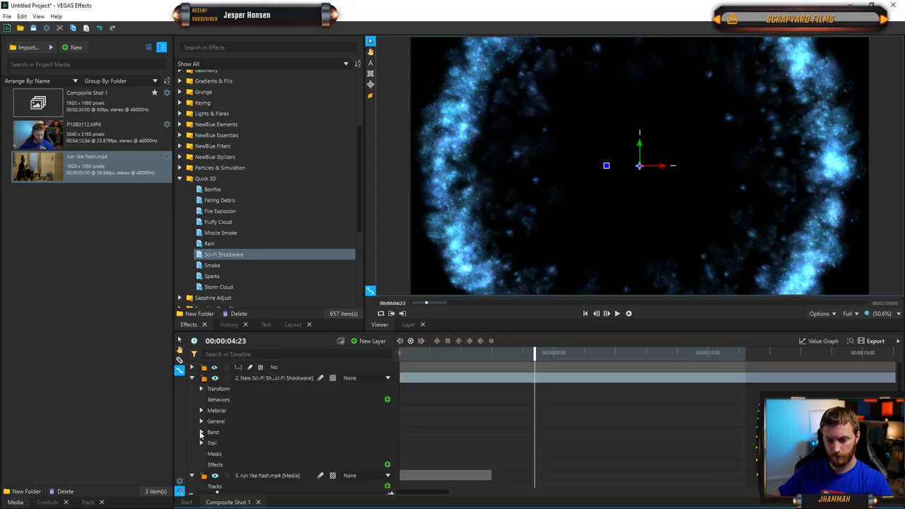
# - Change the Sci-Fi Shockwave's Trail Color to the dark green basic colour #005500
pyautogui.click(202, 442)
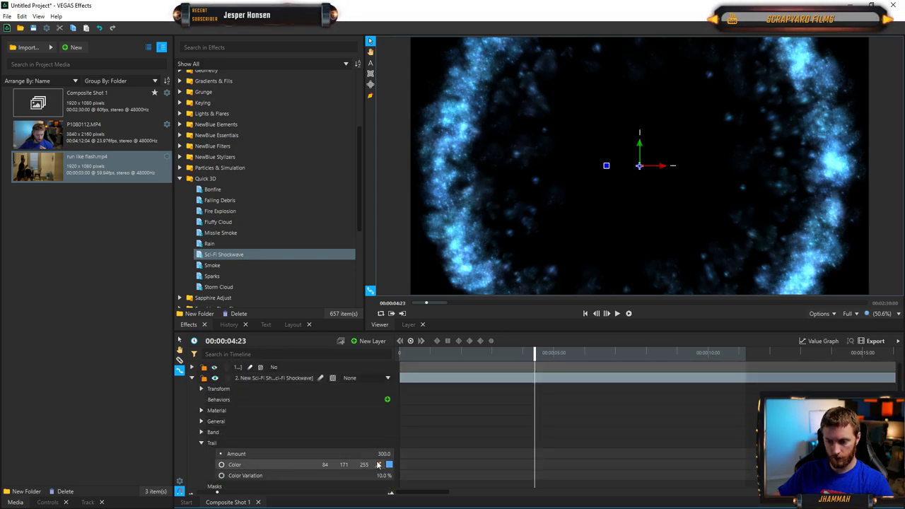
pyautogui.scroll(-1, 379, 465)
pyautogui.click(389, 433)
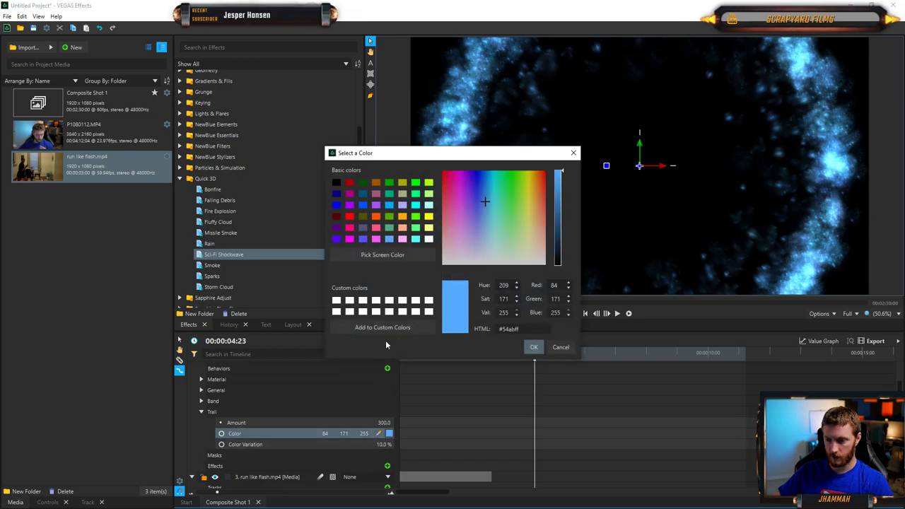
pyautogui.click(363, 183)
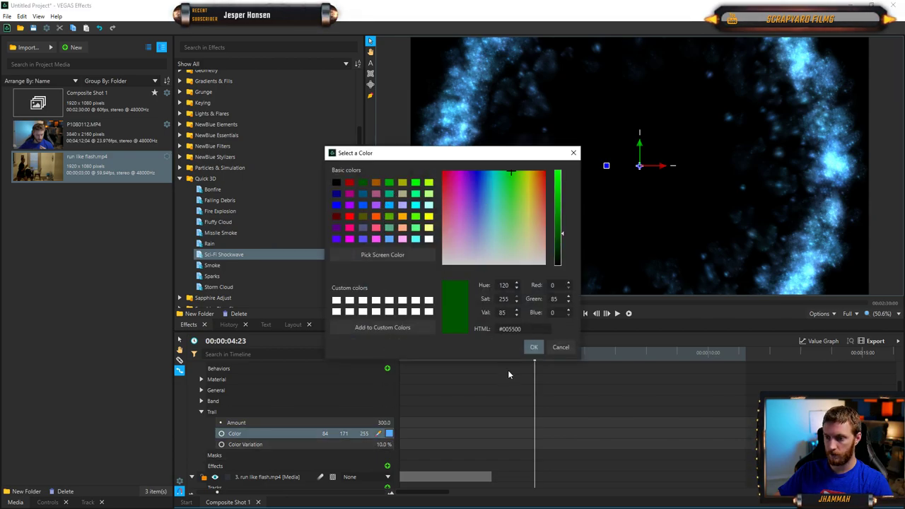
pyautogui.click(534, 348)
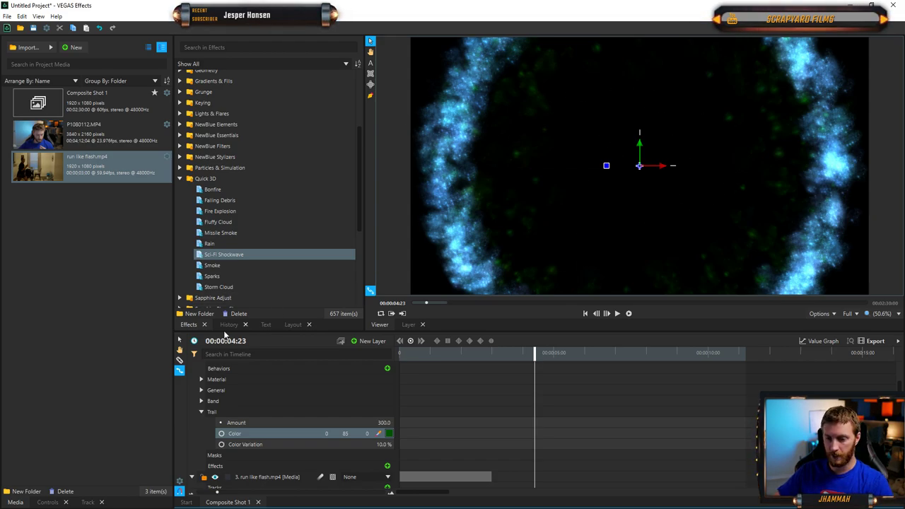
pyautogui.click(304, 410)
pyautogui.scroll(2, 475, 371)
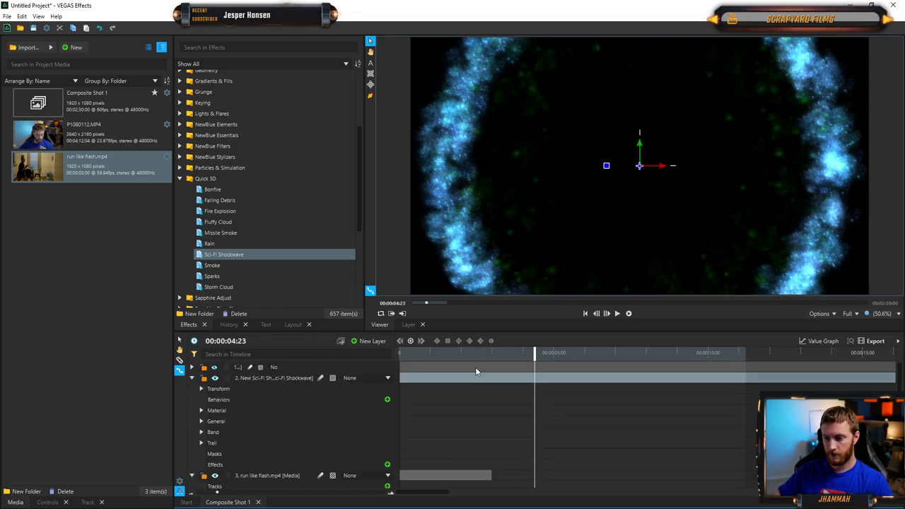
# - Play the Sci-Fi Shockwave over run like flash.mp4 from the timeline's start and replay it from 00:00:00:44
pyautogui.moveTo(529, 362); pyautogui.dragTo(389, 349)
pyautogui.press('space')
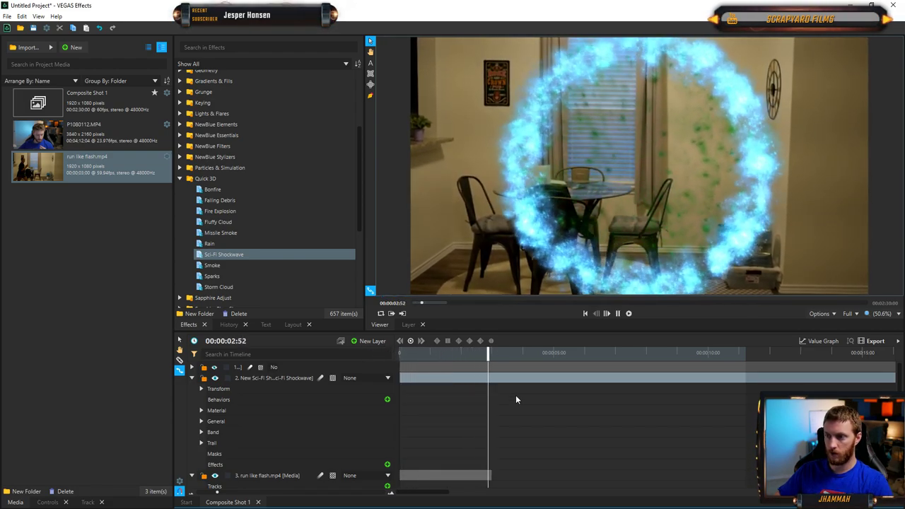
pyautogui.moveTo(549, 371); pyautogui.dragTo(423, 356)
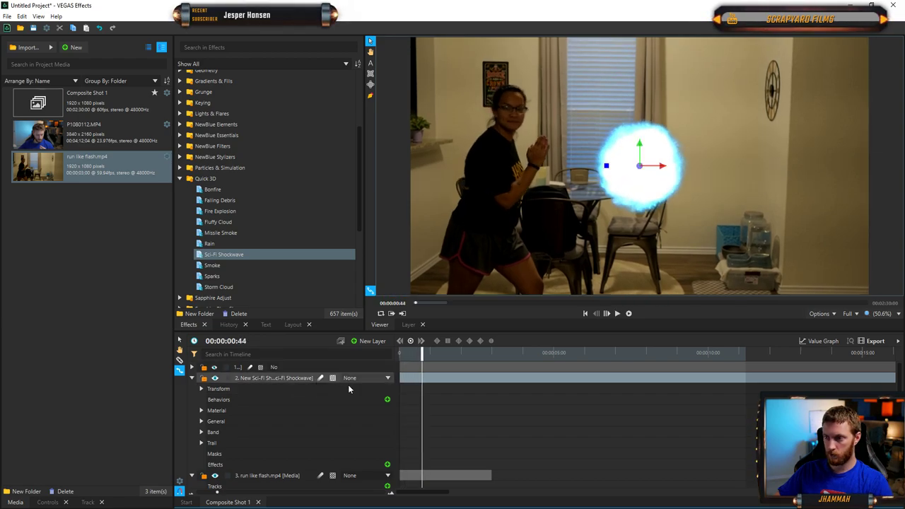
pyautogui.press('space')
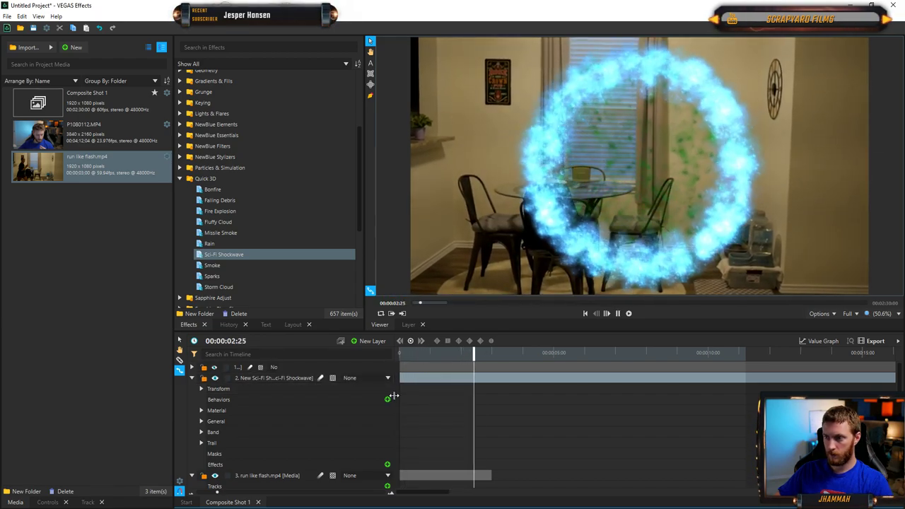
pyautogui.press('space')
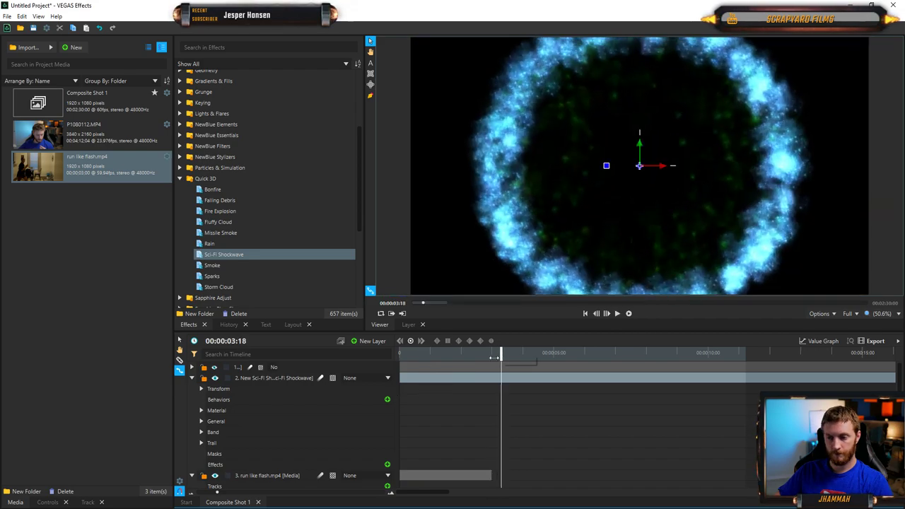
# - Replace the Sci-Fi Shockwave layer with the Quick 3D Smoke effect above run like flash.mp4 and scrub through it
pyautogui.press('Home')
pyautogui.click(269, 378)
pyautogui.press('Delete')
pyautogui.moveTo(208, 268); pyautogui.dragTo(222, 276)
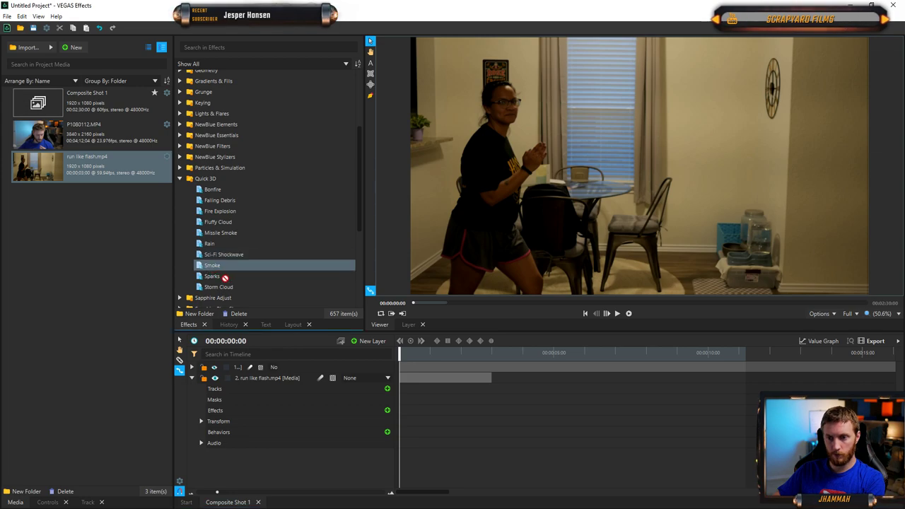
pyautogui.moveTo(261, 351); pyautogui.dragTo(266, 379)
pyautogui.moveTo(400, 353); pyautogui.dragTo(541, 354)
# - Add the Quick 3D Sparks effect as a layer above the Smoke layer and delete the Smoke layer
pyautogui.moveTo(216, 276); pyautogui.dragTo(329, 376)
pyautogui.moveTo(542, 358); pyautogui.dragTo(402, 355)
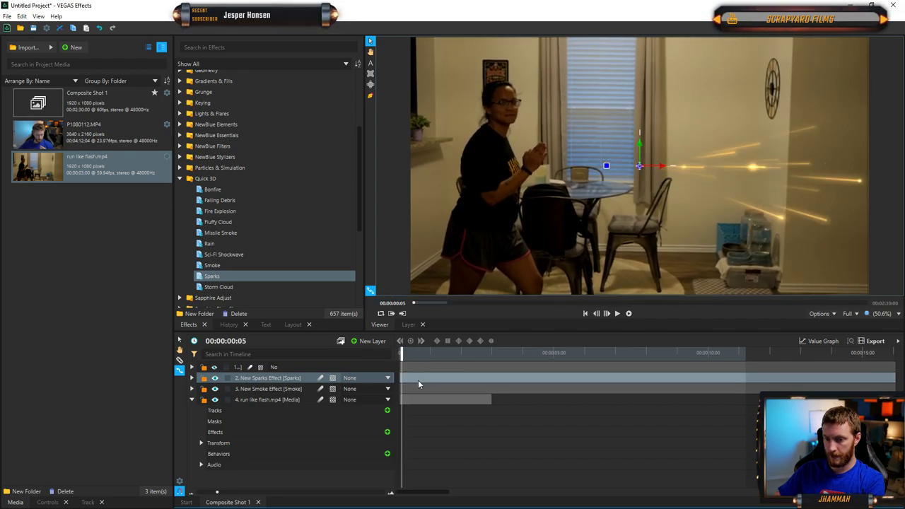
pyautogui.click(271, 390)
pyautogui.press('Delete')
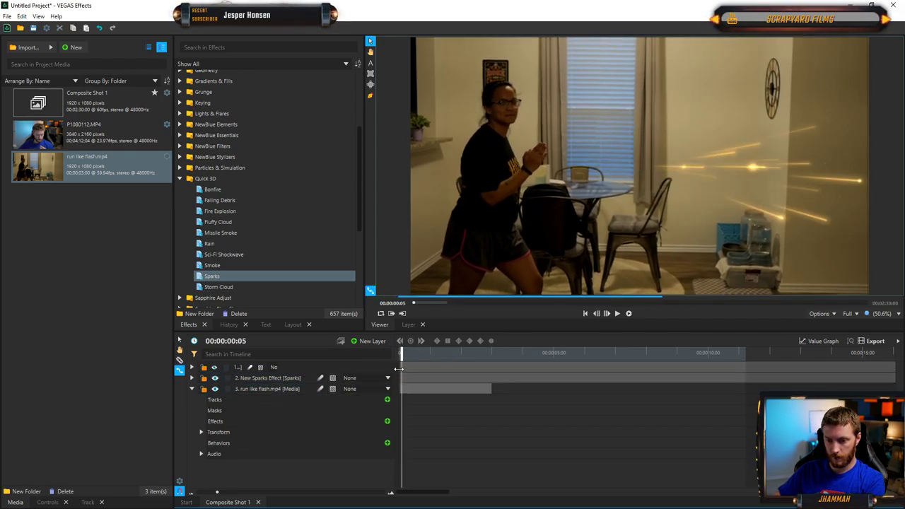
# - Play the Sparks effect over run like flash.mp4 repeatedly from the timeline's start
pyautogui.moveTo(402, 356); pyautogui.dragTo(371, 357)
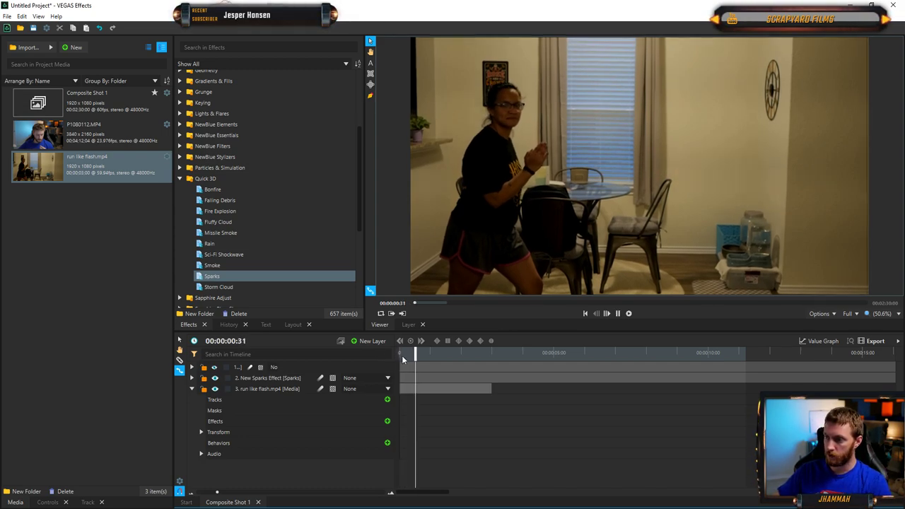
pyautogui.press('space')
pyautogui.moveTo(408, 358); pyautogui.dragTo(378, 357)
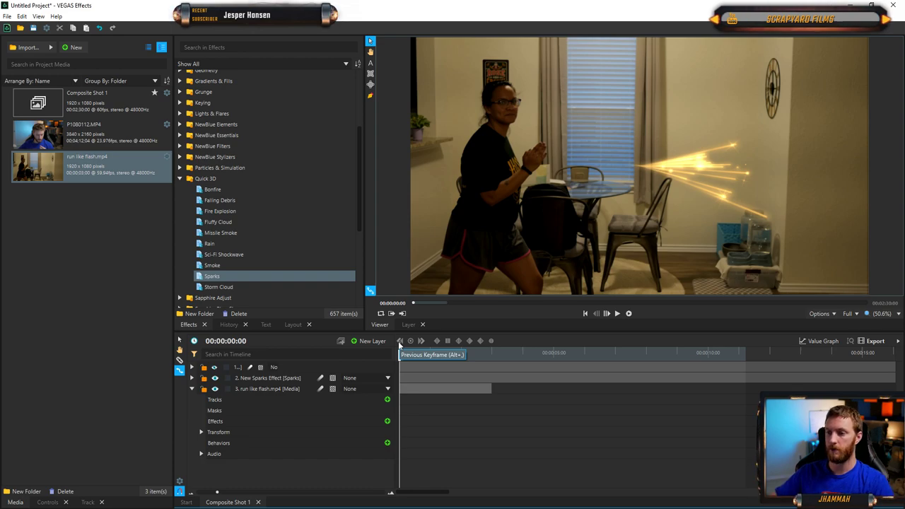
pyautogui.press('space')
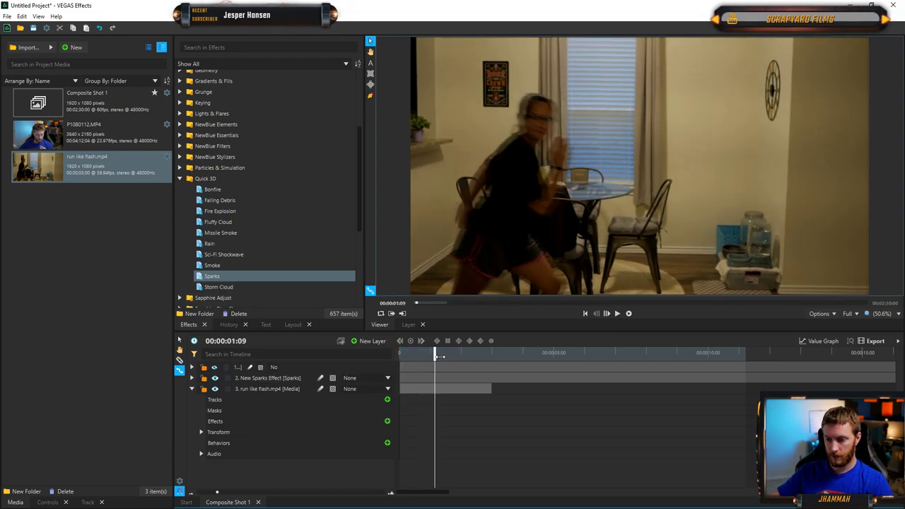
# - Preview the Quick 3D Storm Cloud effect as a layer above the Sparks layer and delete that Storm Cloud layer
pyautogui.moveTo(438, 357); pyautogui.dragTo(397, 356)
pyautogui.moveTo(222, 287); pyautogui.dragTo(272, 372)
pyautogui.moveTo(403, 359); pyautogui.dragTo(486, 352)
pyautogui.press('space')
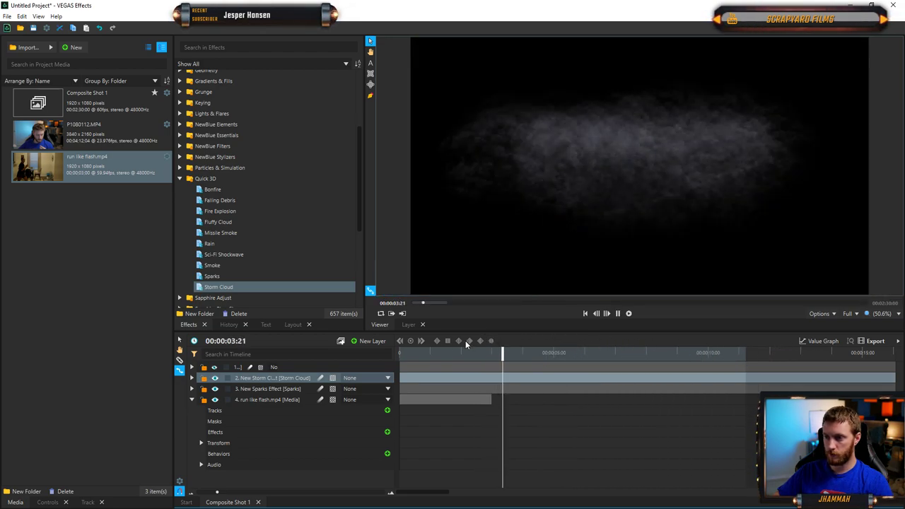
pyautogui.press('space')
pyautogui.press('Home')
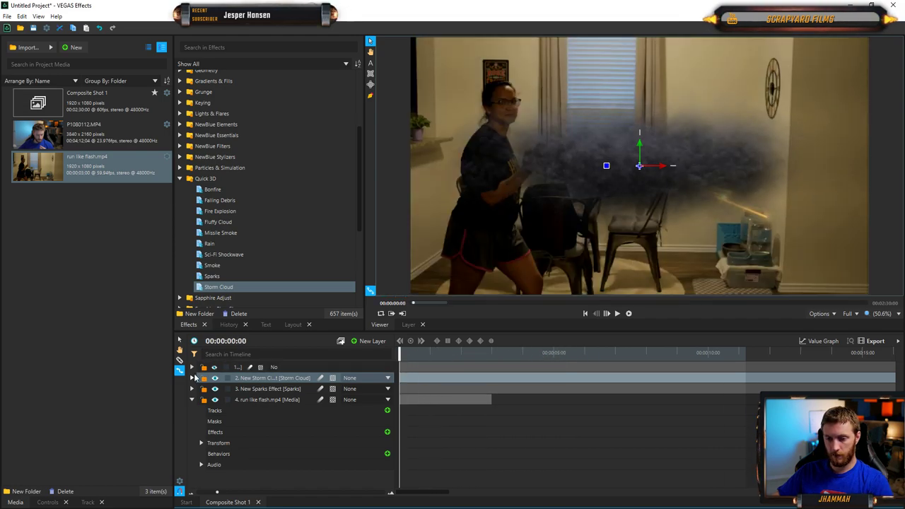
pyautogui.press('Delete')
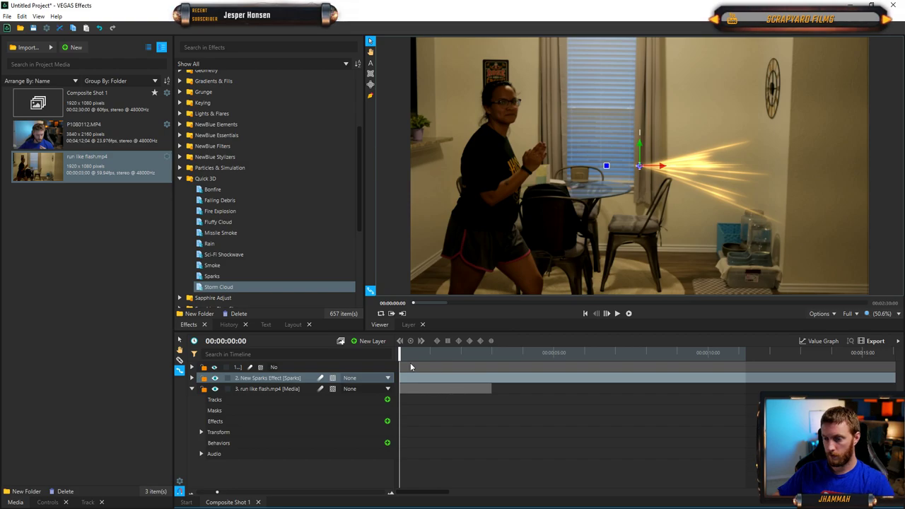
# - Replay the Sparks effect, return to the timeline's start, and collapse the Quick 3D effects category
pyautogui.press('space')
pyautogui.moveTo(411, 353); pyautogui.dragTo(388, 359)
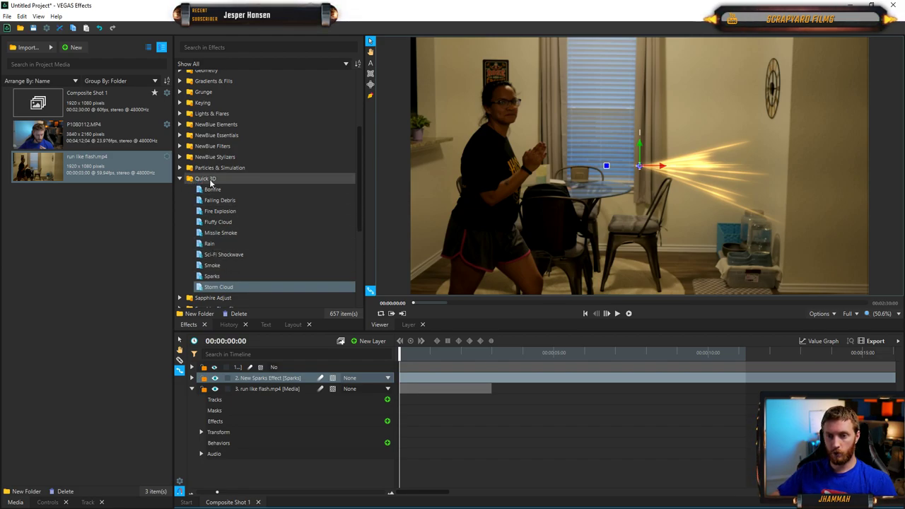
pyautogui.scroll(-1, 216, 181)
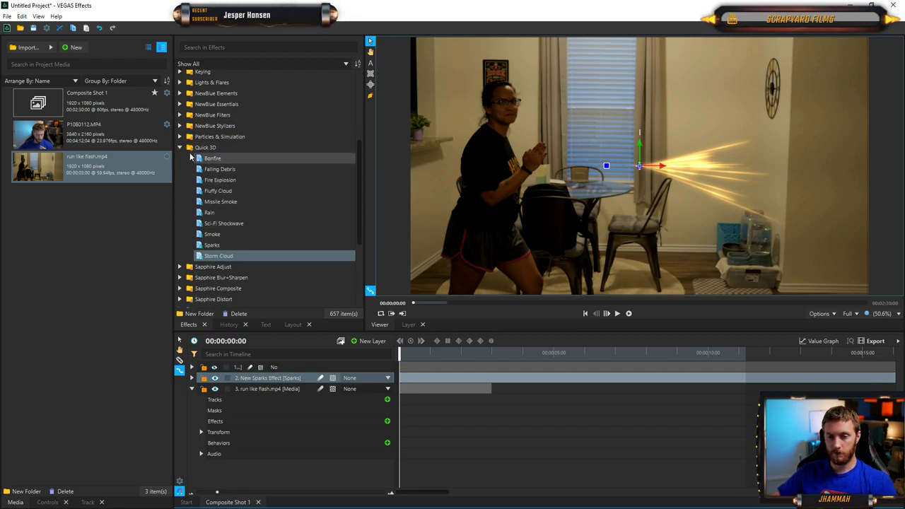
pyautogui.click(181, 148)
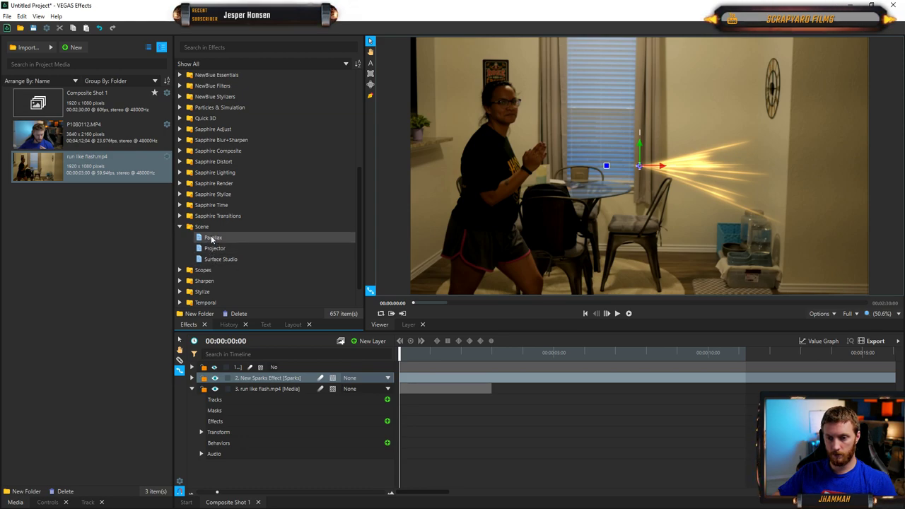
# - Try the Scene category's Parallax effect on run like flash.mp4 and delete the effect from the clip
pyautogui.click(211, 239)
pyautogui.moveTo(260, 393); pyautogui.dragTo(262, 389)
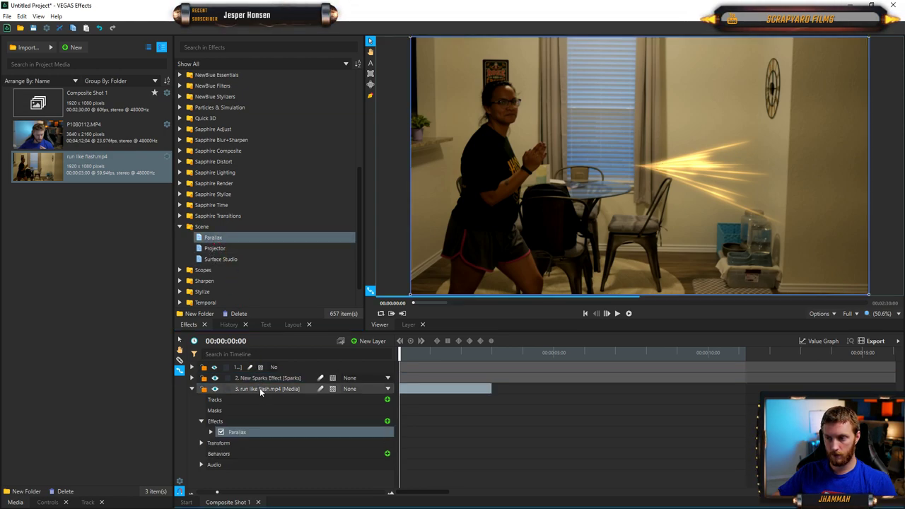
pyautogui.moveTo(870, 40); pyautogui.dragTo(686, 136)
pyautogui.moveTo(583, 202); pyautogui.dragTo(783, 79)
pyautogui.press('Delete')
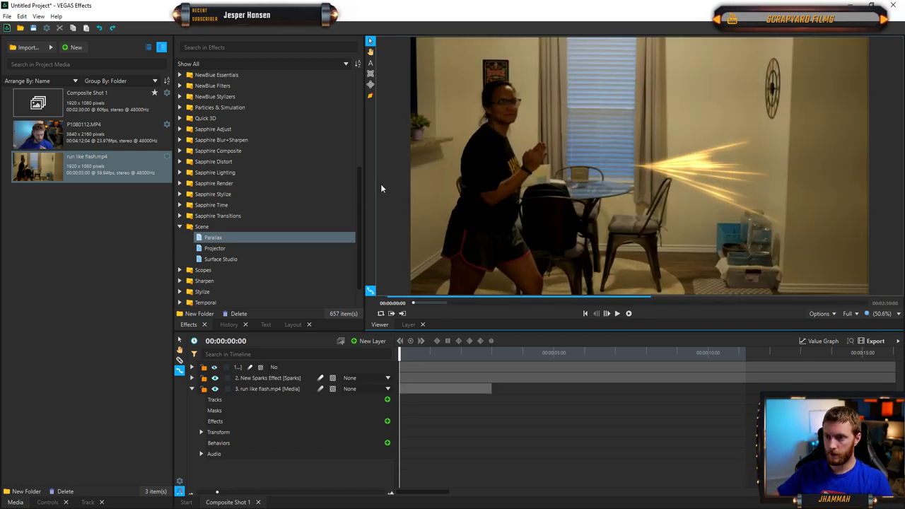
# - Try the Projector effect on run like flash.mp4 and undo adding it
pyautogui.click(215, 249)
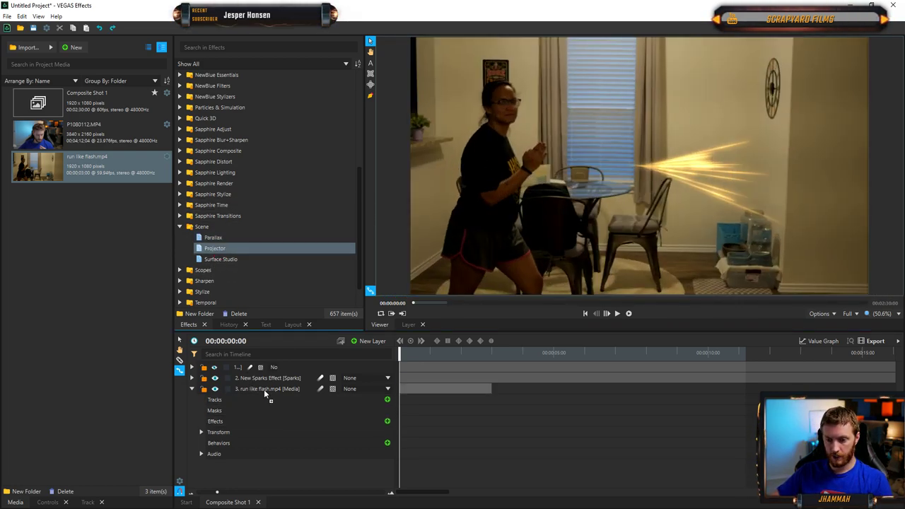
pyautogui.moveTo(268, 388); pyautogui.dragTo(271, 387)
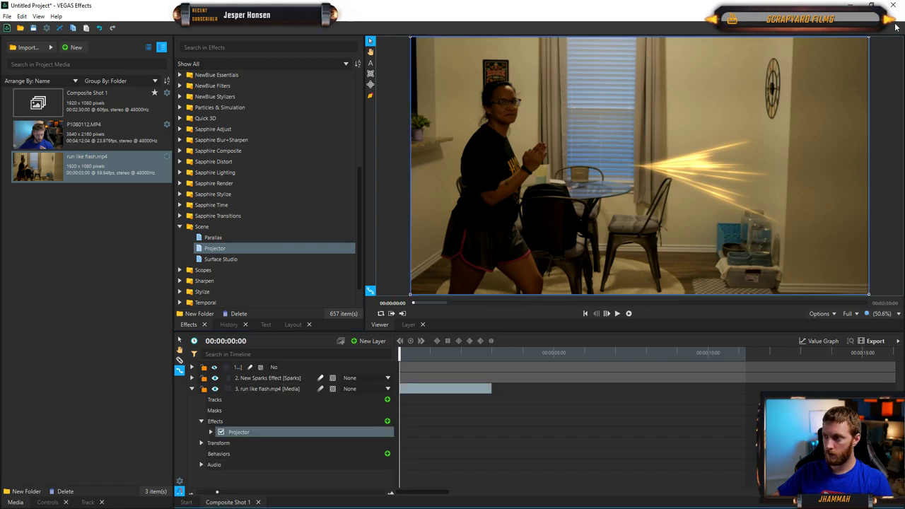
pyautogui.moveTo(870, 40); pyautogui.dragTo(769, 100)
pyautogui.hotkey('ctrl', 'z')
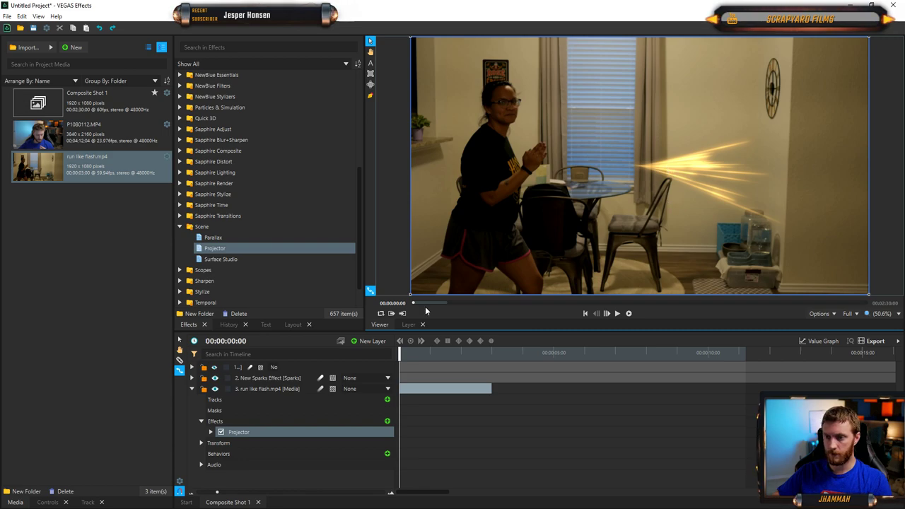
pyautogui.hotkey('ctrl', 'z')
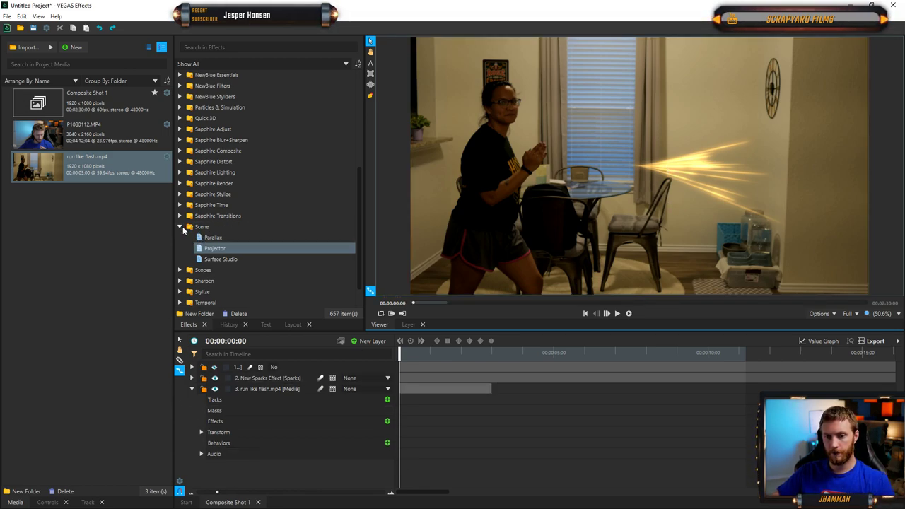
# - Apply the Histogram effect from the Scopes category to the run like flash.mp4 layer
pyautogui.click(220, 259)
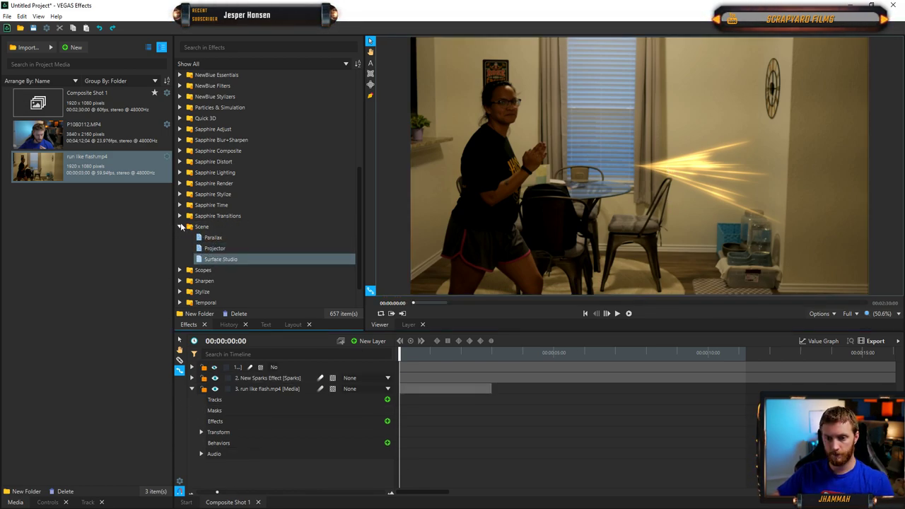
pyautogui.click(180, 227)
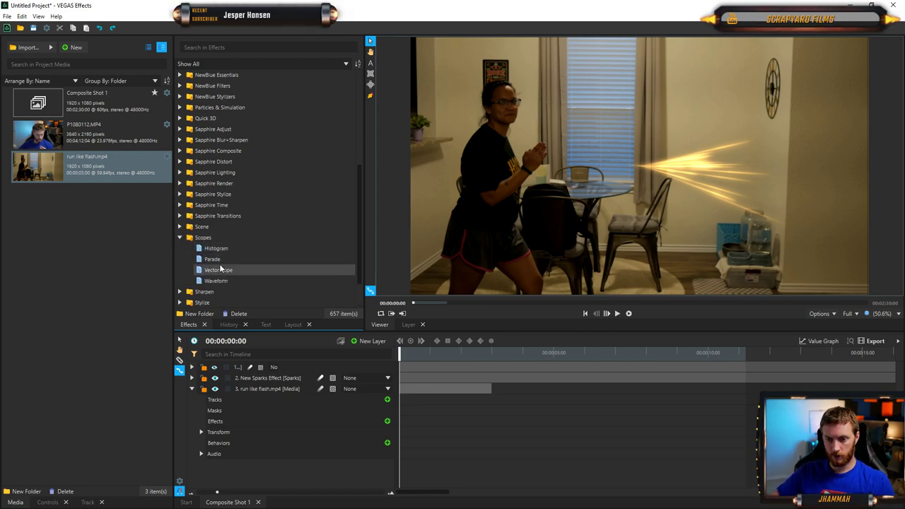
pyautogui.moveTo(216, 251); pyautogui.dragTo(222, 299)
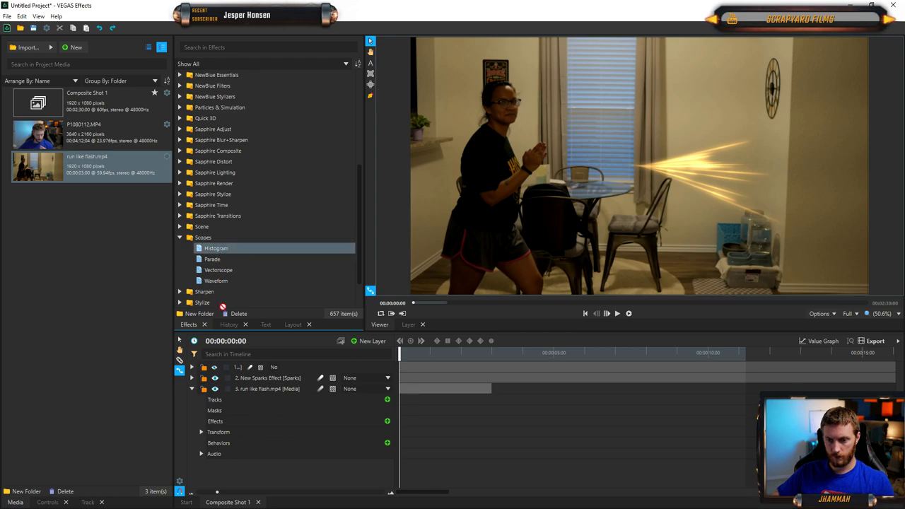
pyautogui.moveTo(270, 397); pyautogui.dragTo(273, 389)
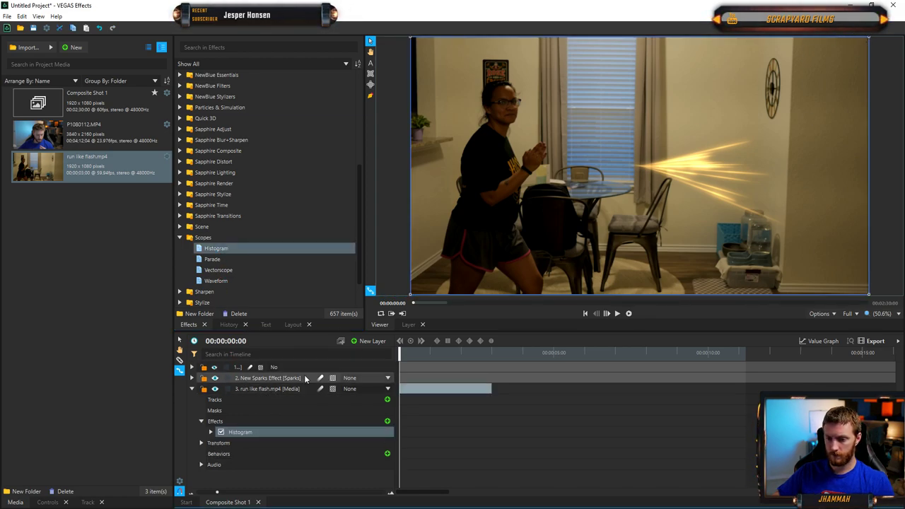
# - Try scaling the clip down, undo it, inspect the Histogram effect's controls and remove the effect from the layer
pyautogui.moveTo(870, 39); pyautogui.dragTo(855, 53)
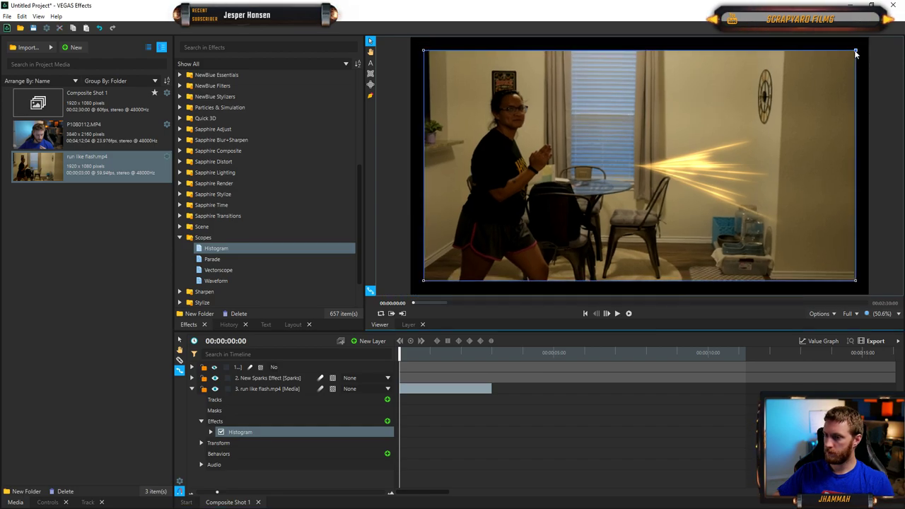
pyautogui.hotkey('ctrl', 'z')
pyautogui.click(210, 432)
pyautogui.click(221, 444)
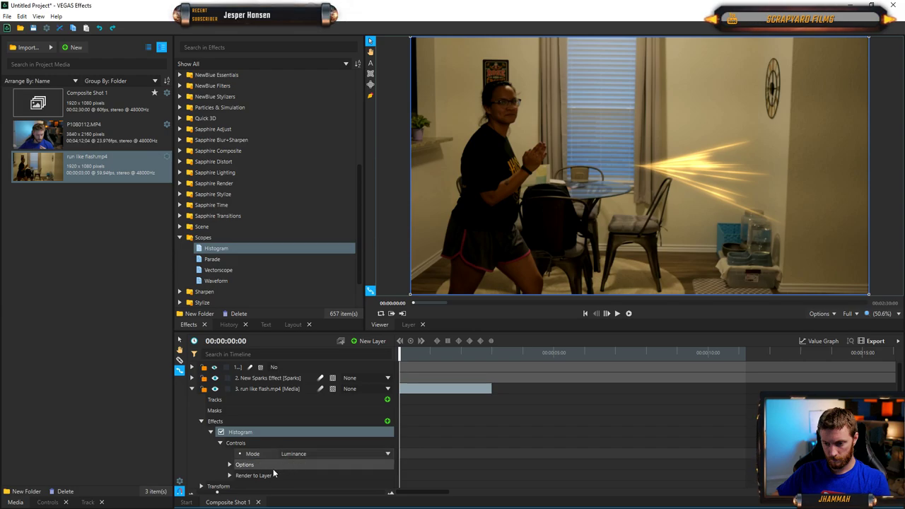
pyautogui.press('Delete')
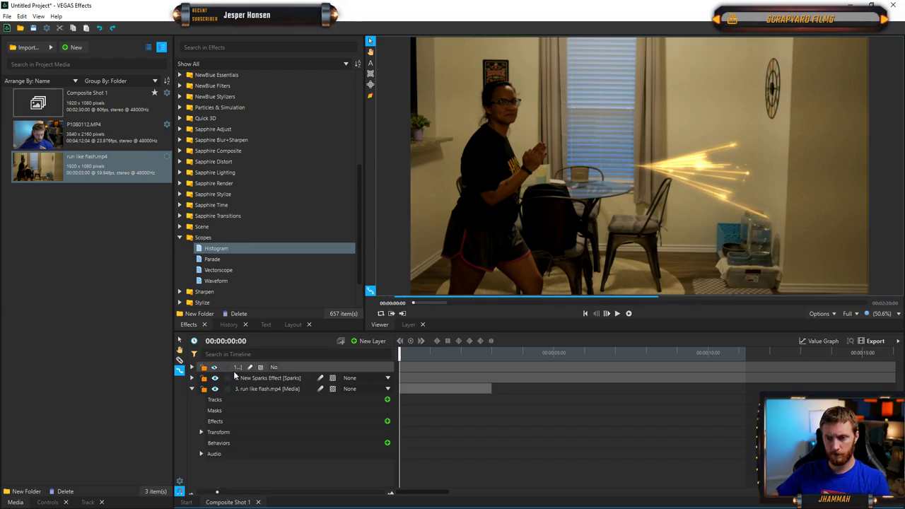
# - Delete the New Sparks Effect layer from the composite shot
pyautogui.click(257, 379)
pyautogui.press('Delete')
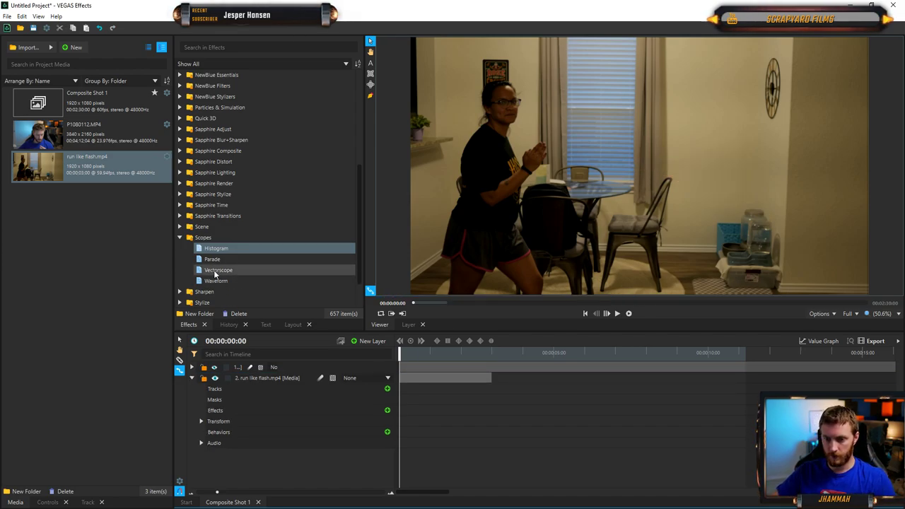
# - Try the Vectorscope effect on the run like flash.mp4 layer, inspect its Clip controls and remove it
pyautogui.click(221, 272)
pyautogui.moveTo(253, 379); pyautogui.dragTo(255, 382)
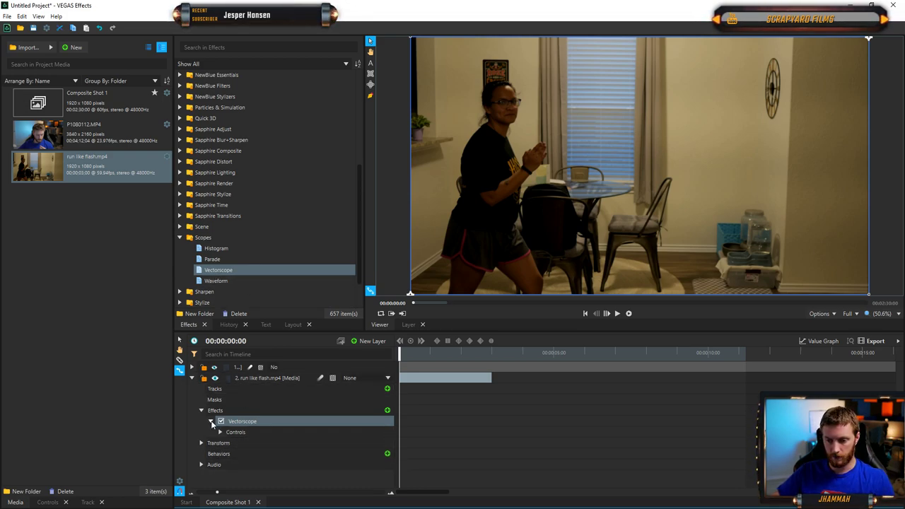
pyautogui.click(219, 433)
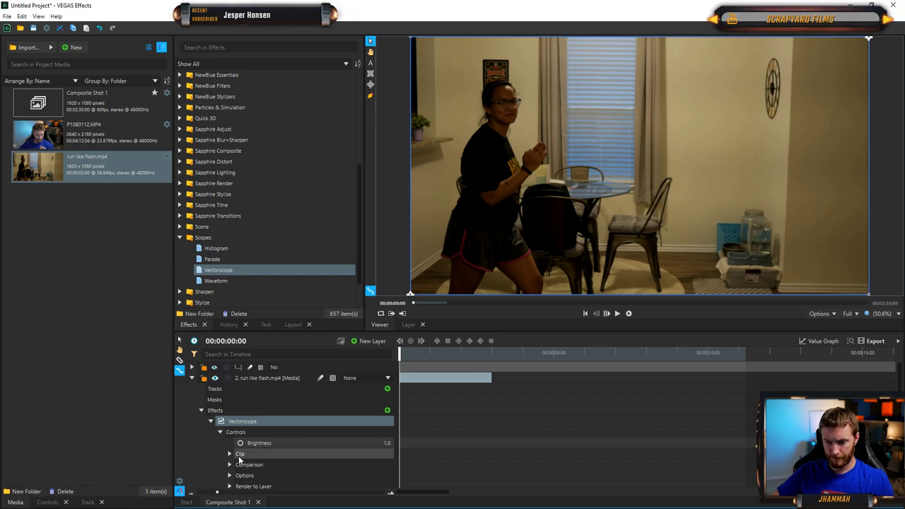
pyautogui.click(239, 454)
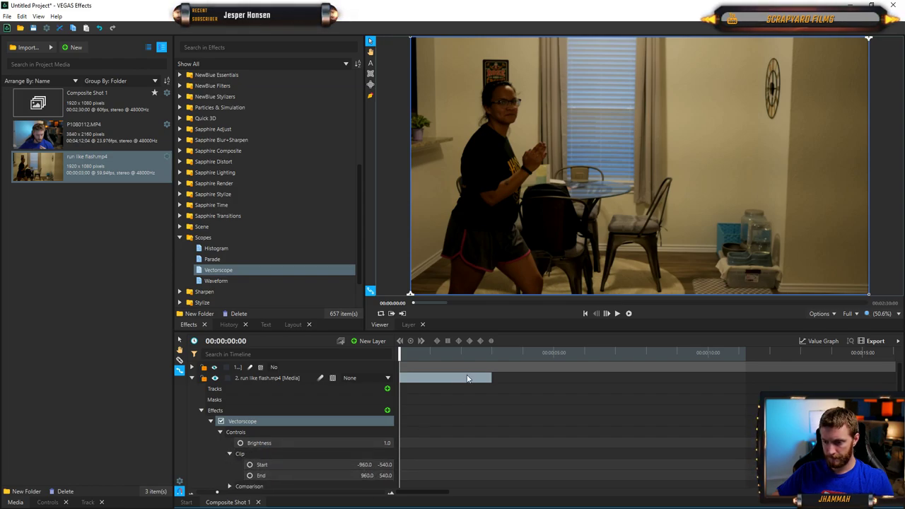
pyautogui.moveTo(405, 365); pyautogui.dragTo(376, 343)
pyautogui.press('Delete')
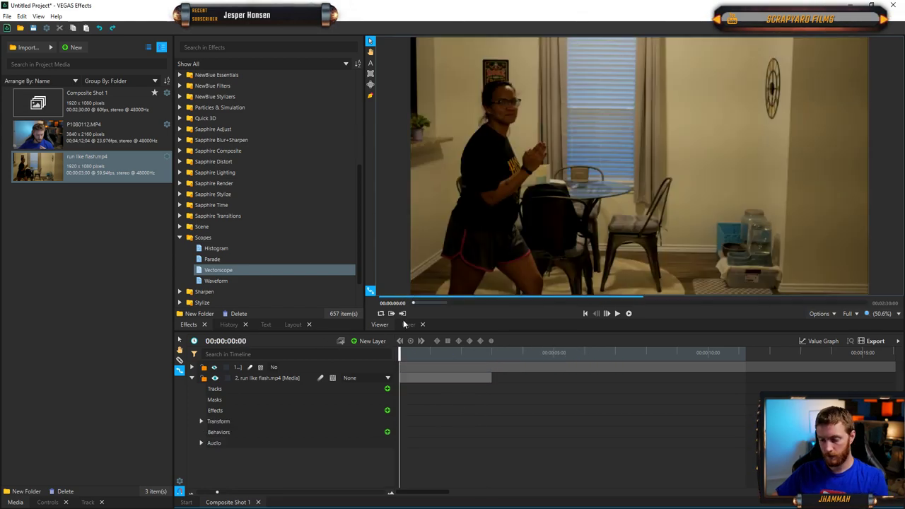
# - Try the Unsharpen and Highpass Sharpen effects one after the other on the run like flash.mp4 layer, undoing each
pyautogui.click(182, 239)
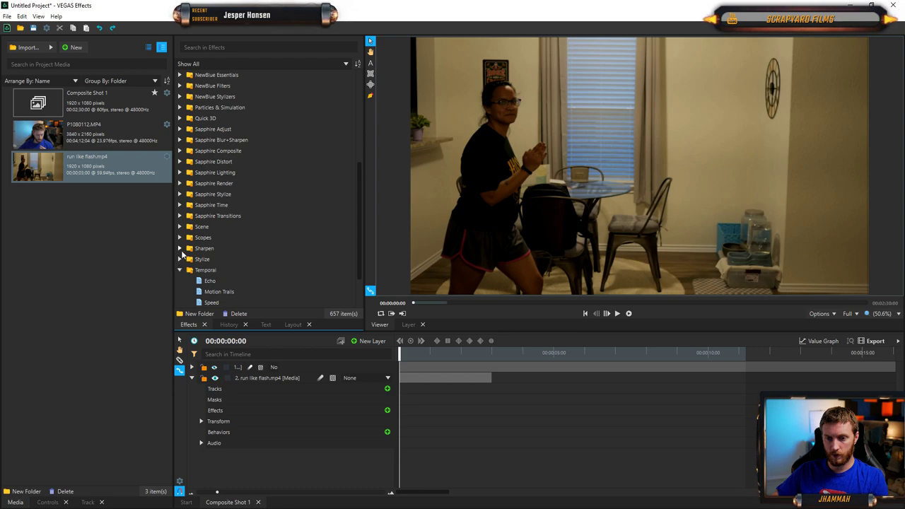
pyautogui.click(178, 270)
pyautogui.click(180, 249)
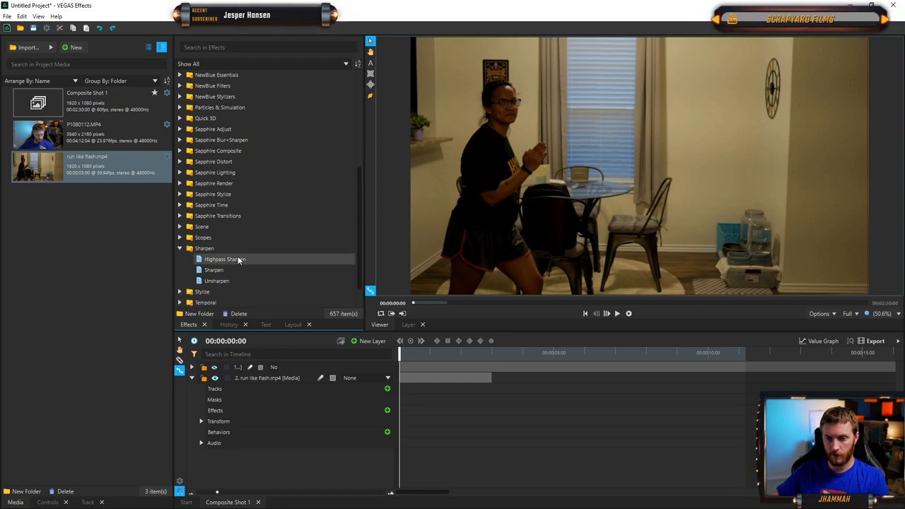
pyautogui.moveTo(216, 281); pyautogui.dragTo(258, 378)
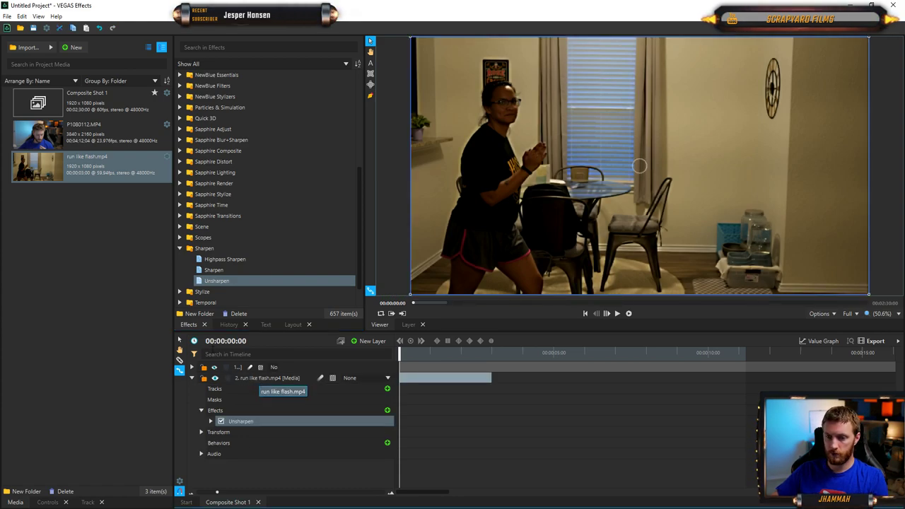
pyautogui.hotkey('ctrl', 'z')
pyautogui.moveTo(215, 261); pyautogui.dragTo(251, 377)
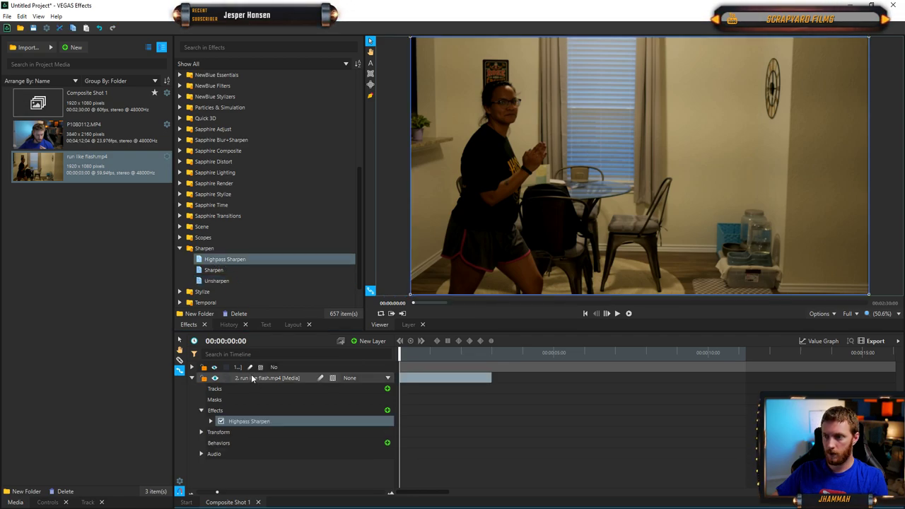
pyautogui.hotkey('ctrl', 'z')
# - Try the Cartoon effect from the Stylize category on the run like flash.mp4 layer, preview it at 00:00:00:20 and remove it
pyautogui.click(181, 249)
pyautogui.click(179, 259)
pyautogui.moveTo(216, 273); pyautogui.dragTo(269, 379)
pyautogui.moveTo(401, 353)
pyautogui.mouseDown()
pyautogui.moveTo(449, 356)
pyautogui.moveTo(410, 359)
pyautogui.mouseUp()
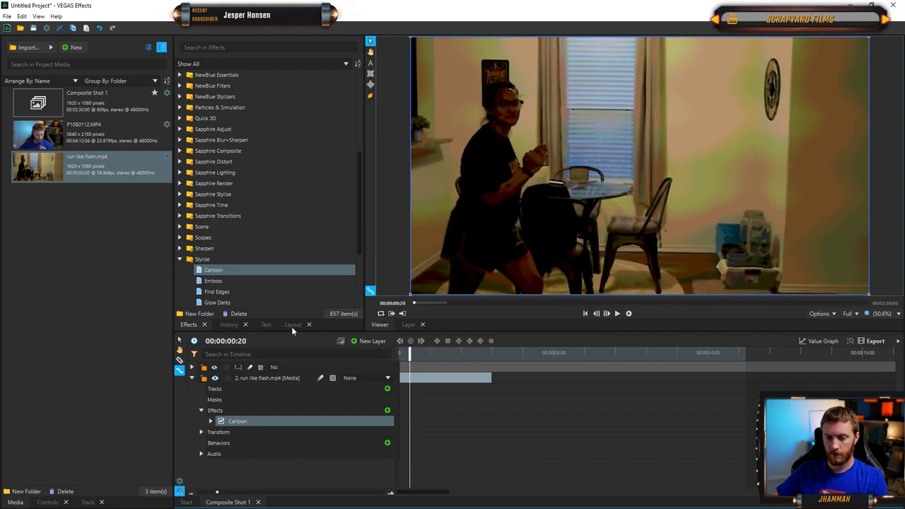
pyautogui.press('Delete')
# - Try the Emboss effect on the run like flash.mp4 layer, preview it up to 00:00:00:34 and remove it
pyautogui.moveTo(212, 282); pyautogui.dragTo(258, 378)
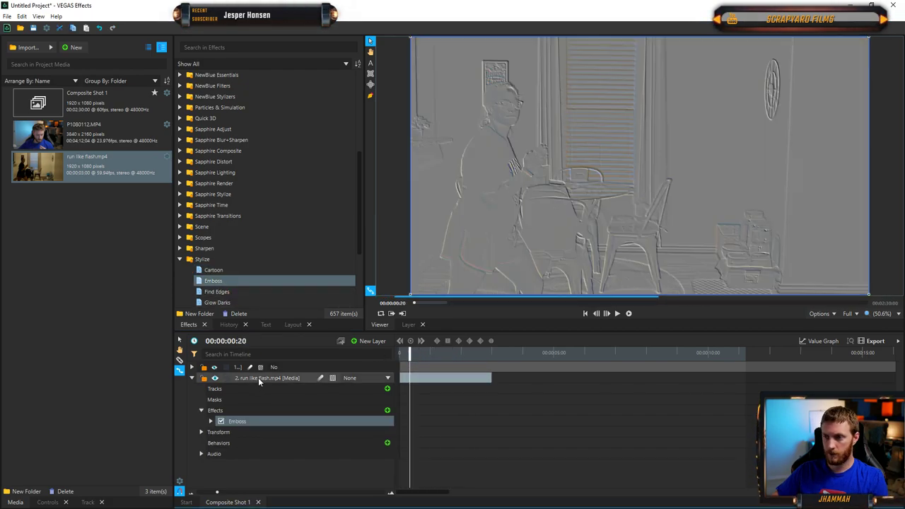
pyautogui.moveTo(409, 352)
pyautogui.mouseDown()
pyautogui.moveTo(463, 355)
pyautogui.moveTo(416, 355)
pyautogui.mouseUp()
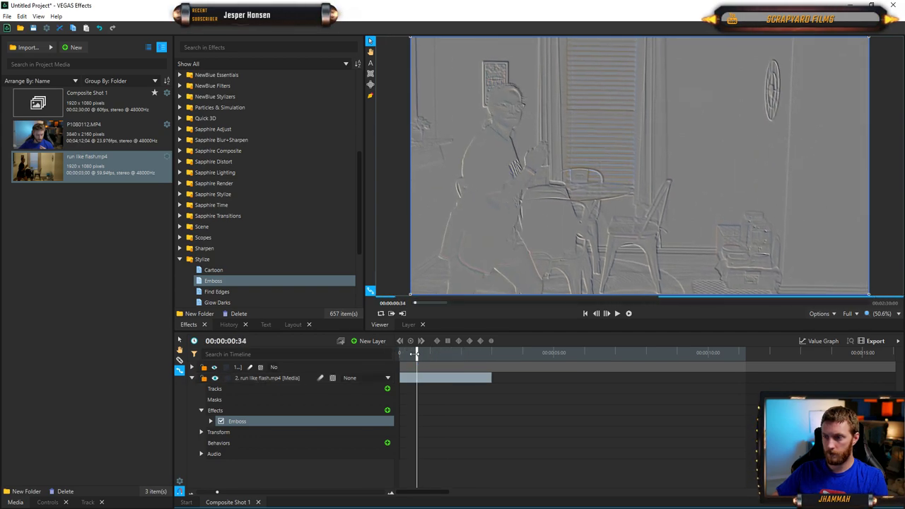
pyautogui.press('Delete')
# - Try the Find Edges effect on the run like flash.mp4 layer, scrub to preview it and remove it
pyautogui.click(212, 292)
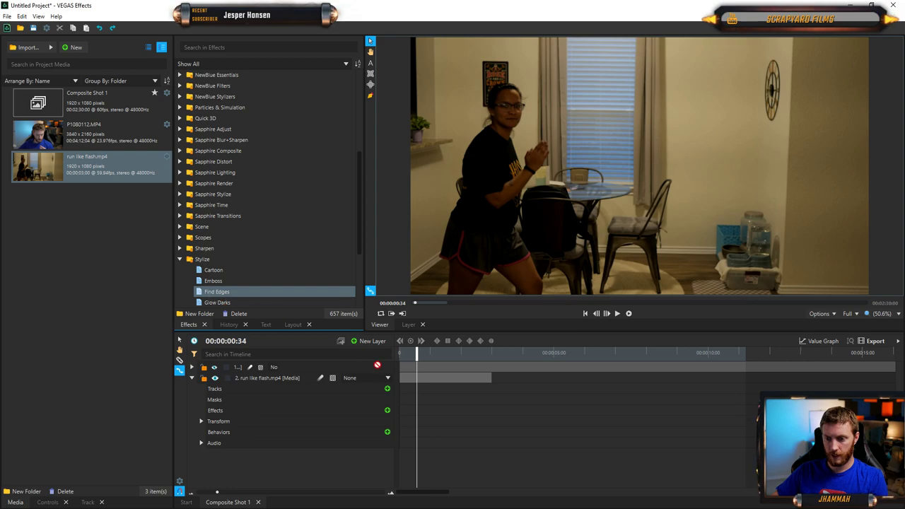
pyautogui.moveTo(262, 378); pyautogui.dragTo(263, 379)
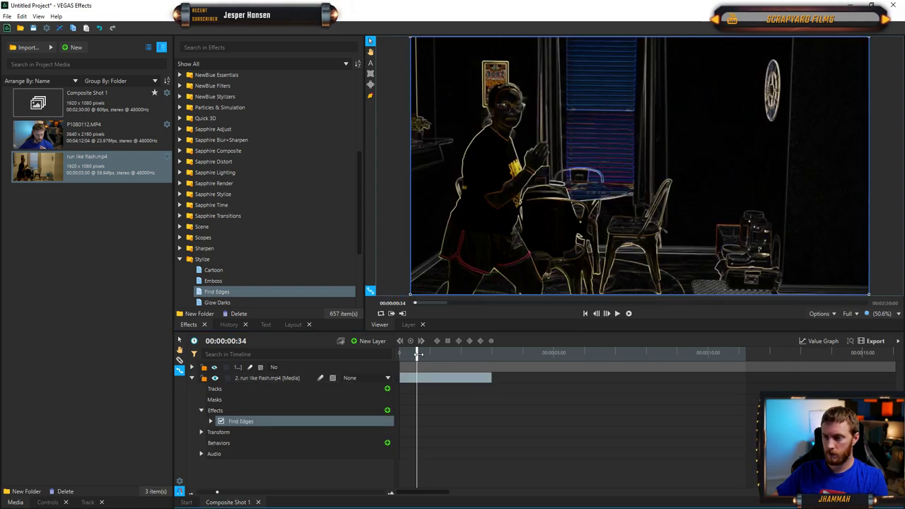
pyautogui.moveTo(417, 355)
pyautogui.mouseDown()
pyautogui.moveTo(443, 355)
pyautogui.moveTo(404, 354)
pyautogui.moveTo(449, 353)
pyautogui.moveTo(417, 354)
pyautogui.mouseUp()
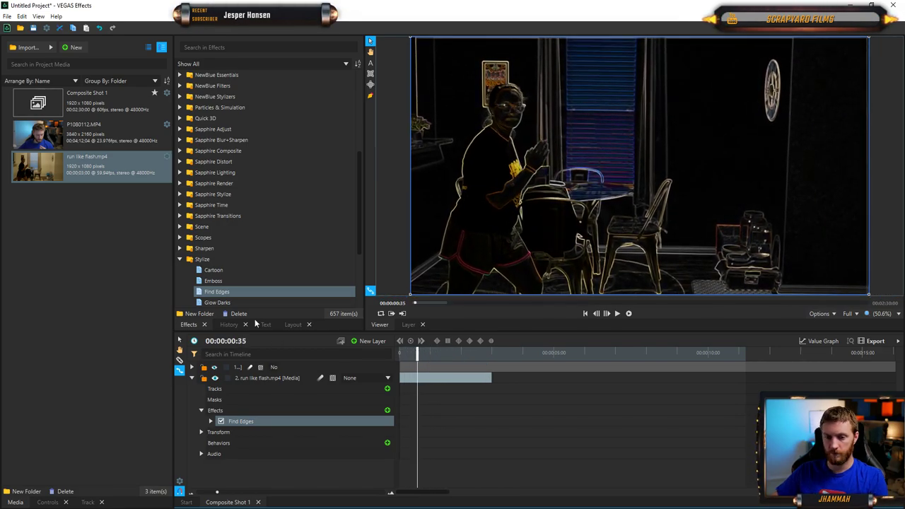
pyautogui.press('Delete')
# - Apply the Motion Trails effect from the Temporal category to the run like flash.mp4 layer and preview it at 00:00:01:18
pyautogui.scroll(-3, 257, 261)
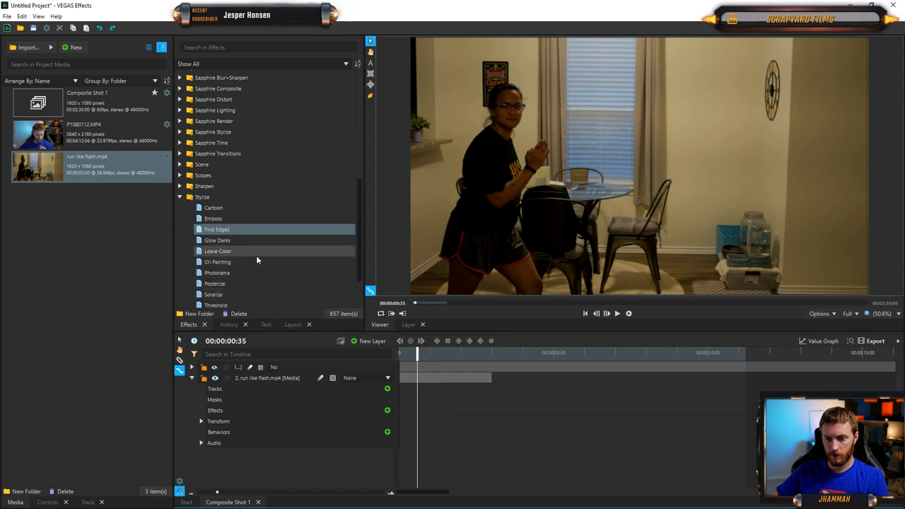
pyautogui.scroll(-2, 256, 256)
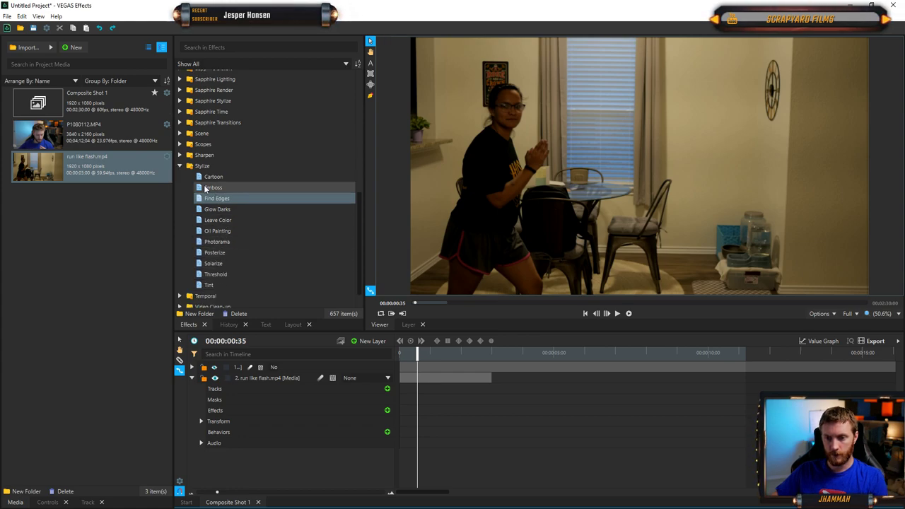
pyautogui.click(179, 166)
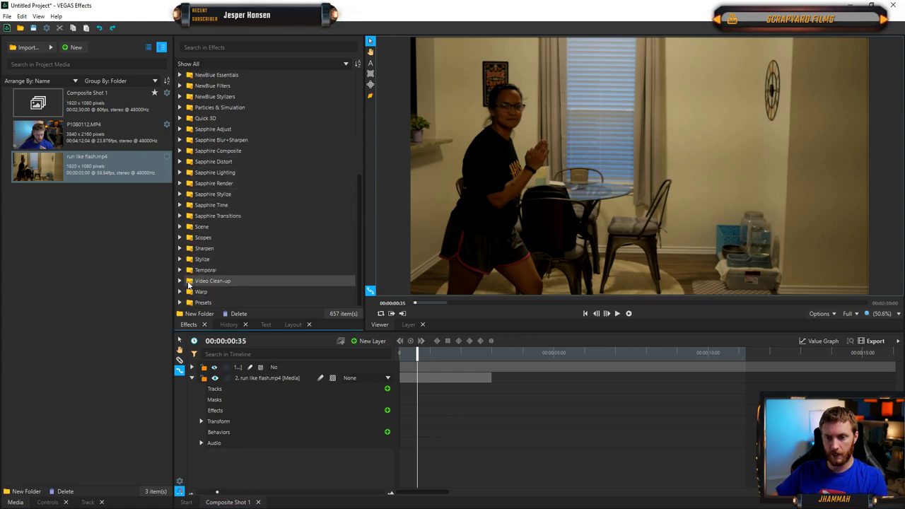
pyautogui.scroll(-4, 213, 279)
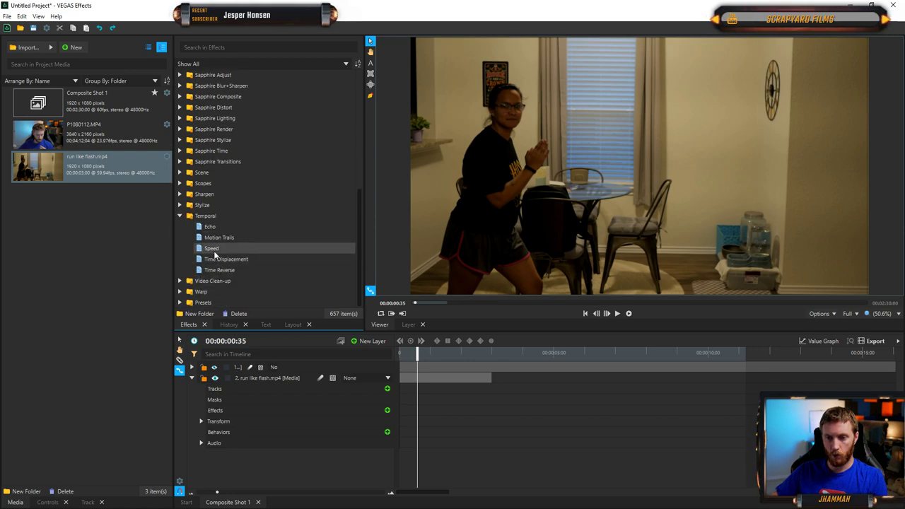
pyautogui.moveTo(216, 238); pyautogui.dragTo(295, 305)
pyautogui.moveTo(289, 376); pyautogui.dragTo(290, 378)
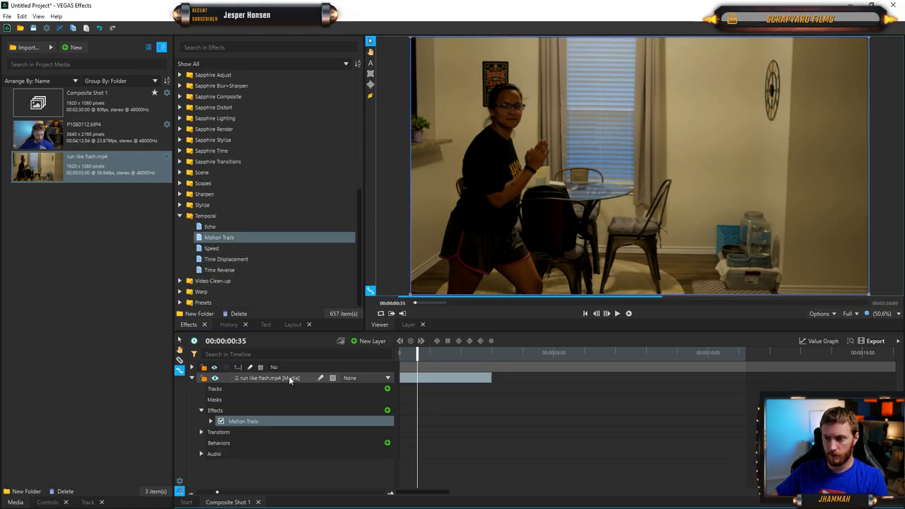
pyautogui.moveTo(418, 354); pyautogui.dragTo(439, 354)
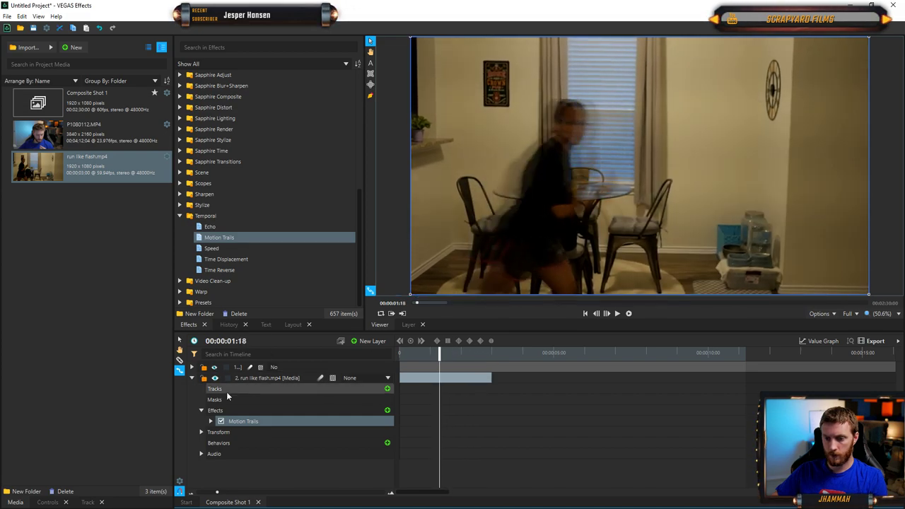
# - Compare the clip with Motion Trails off and on, scrub back to 00:00:00:55 and remove the effect
pyautogui.click(221, 421)
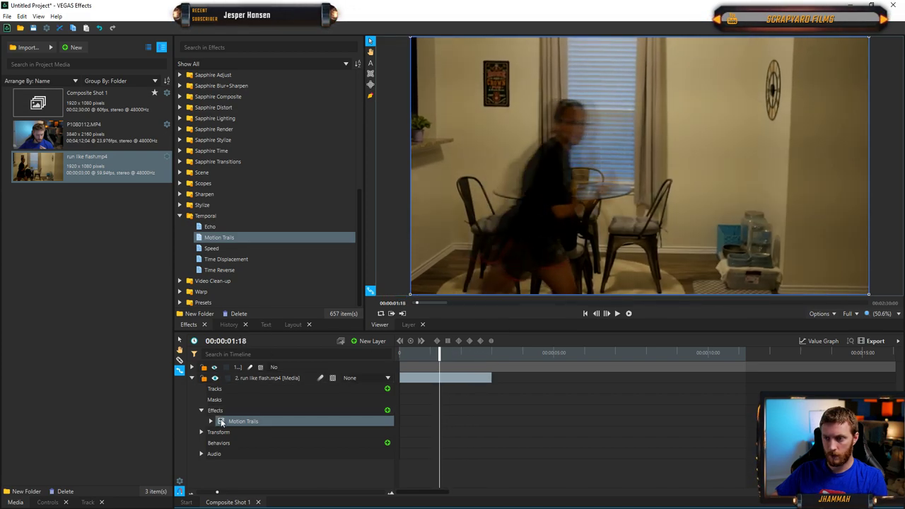
pyautogui.click(221, 421)
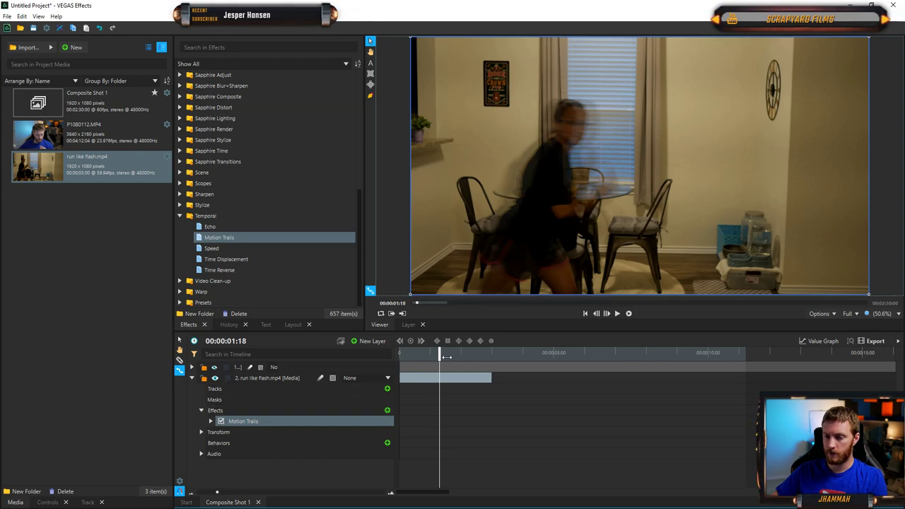
pyautogui.moveTo(440, 356); pyautogui.dragTo(427, 358)
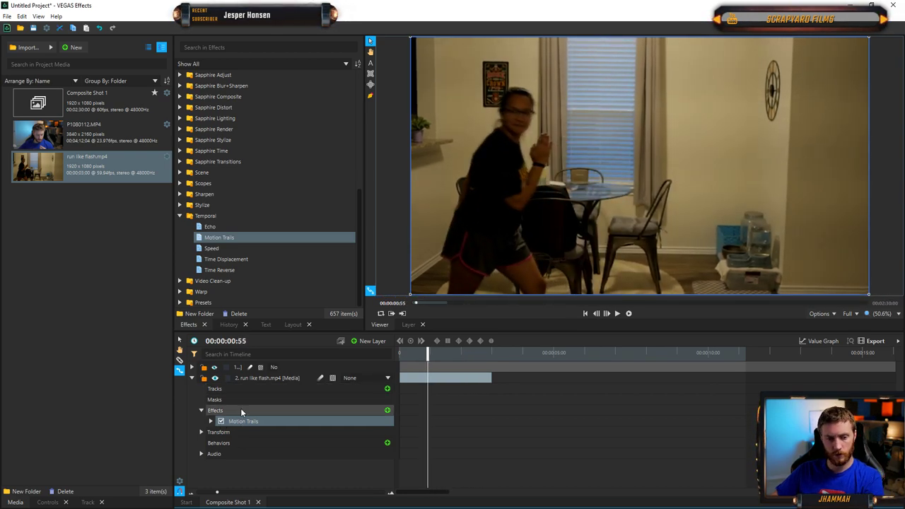
pyautogui.press('Delete')
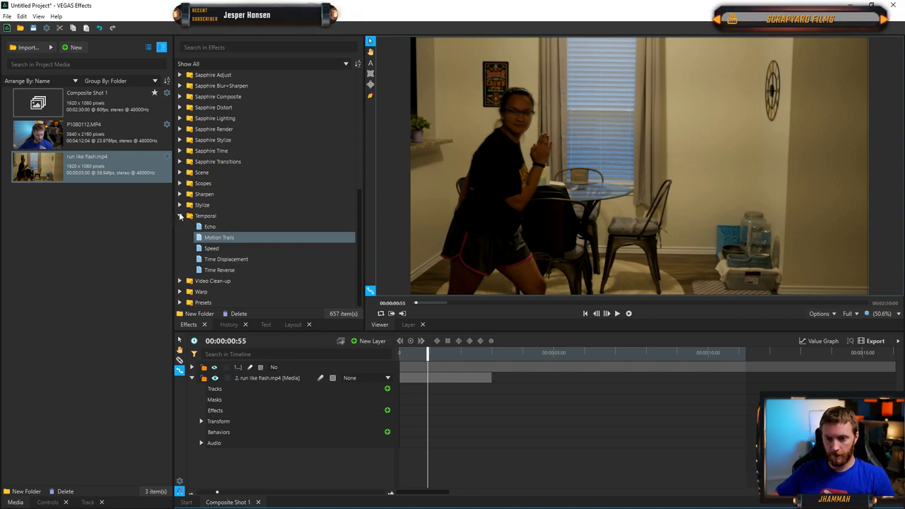
# - Apply the Speed effect from the Temporal category to the run like flash.mp4 layer and preview it at 00:00:01:23
pyautogui.click(214, 249)
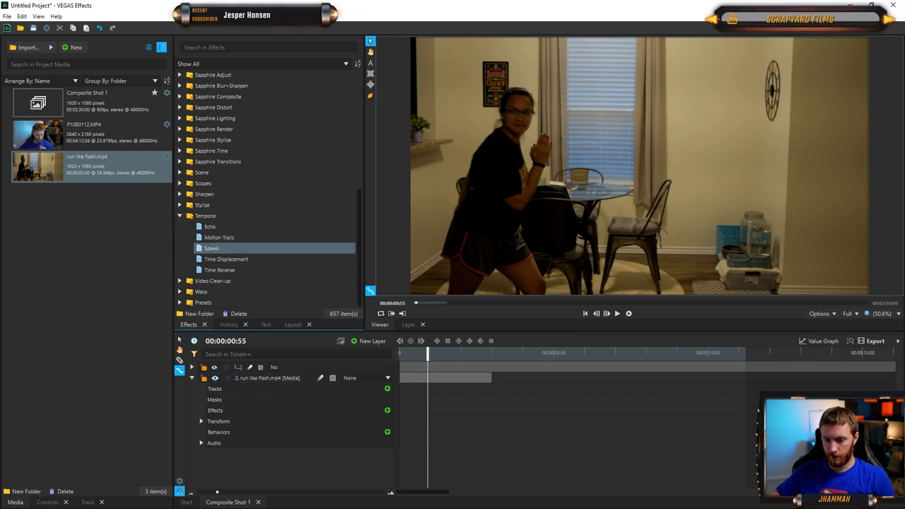
pyautogui.moveTo(215, 260); pyautogui.dragTo(229, 291)
pyautogui.moveTo(263, 378); pyautogui.dragTo(262, 379)
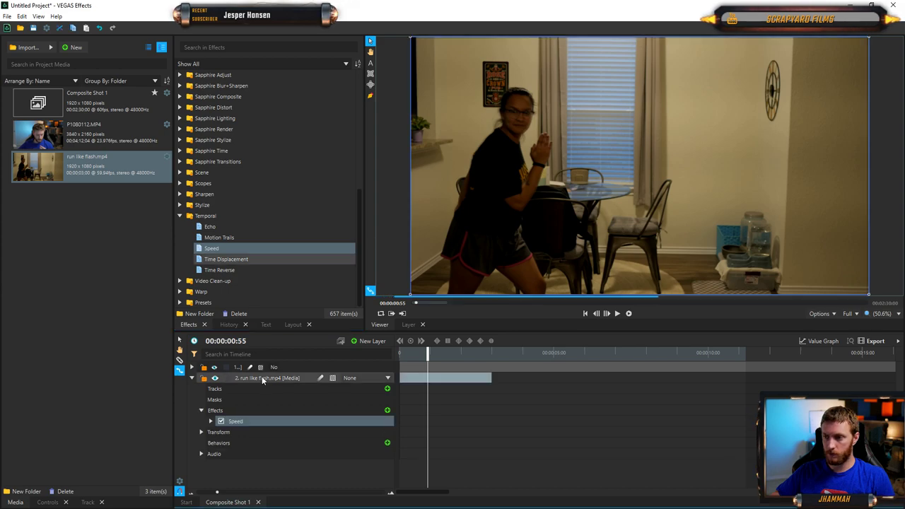
pyautogui.moveTo(427, 352); pyautogui.dragTo(442, 354)
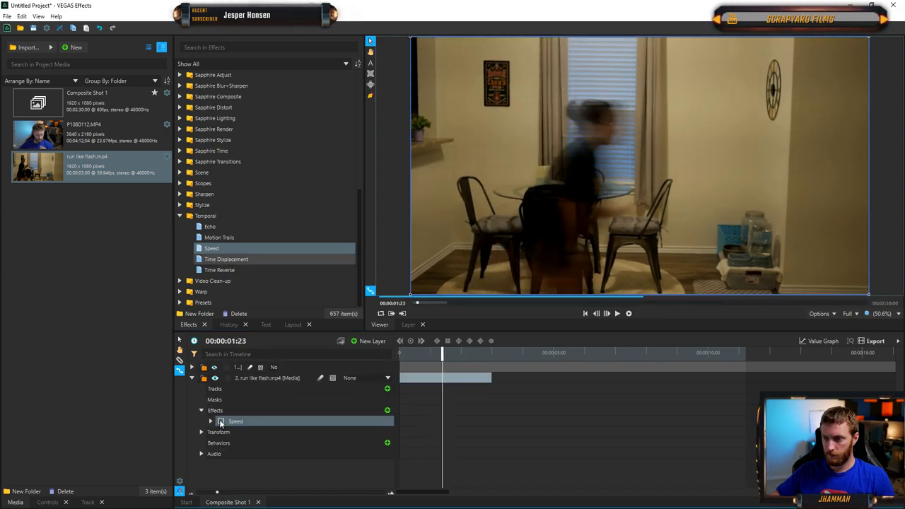
# - Turn the Speed effect back on and remove it from the run like flash.mp4 layer
pyautogui.click(220, 421)
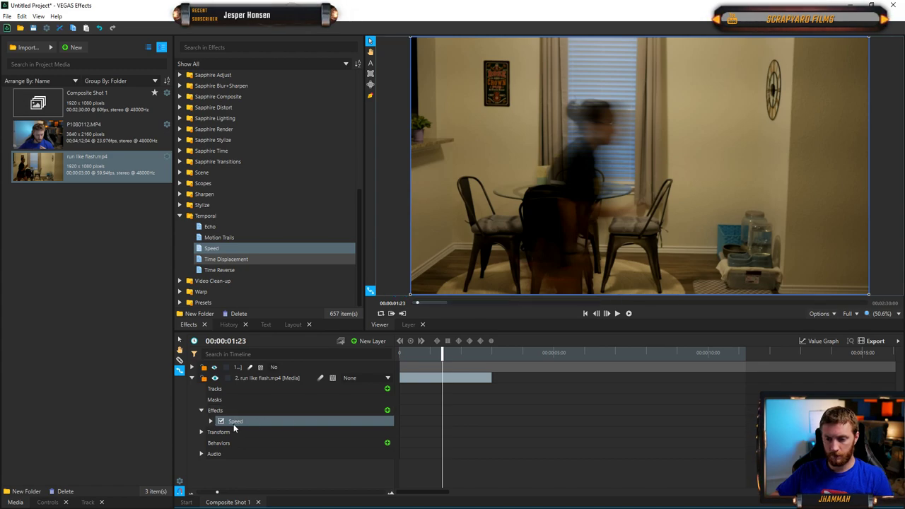
pyautogui.press('Delete')
# - Try the Time Displacement effect on the run like flash.mp4 layer, scrub to 00:00:02:49 to preview it and remove it
pyautogui.moveTo(214, 262); pyautogui.dragTo(241, 378)
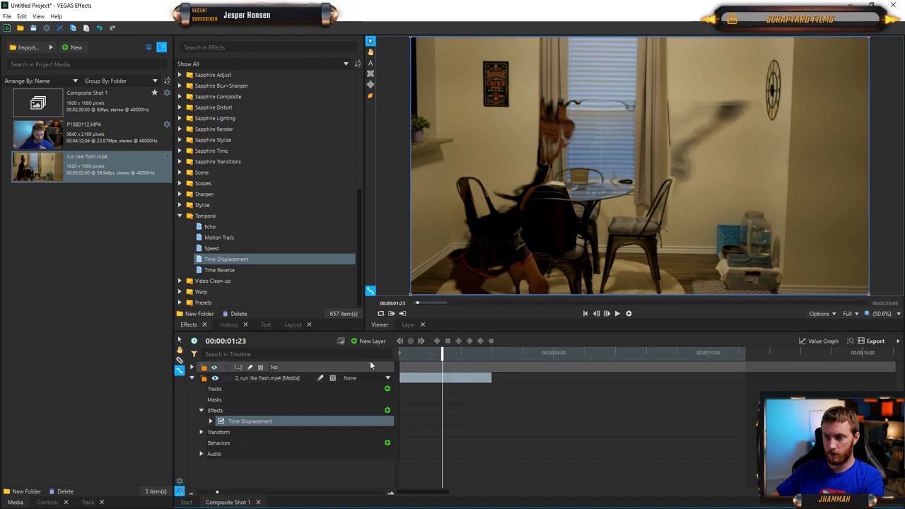
pyautogui.moveTo(442, 352); pyautogui.dragTo(487, 351)
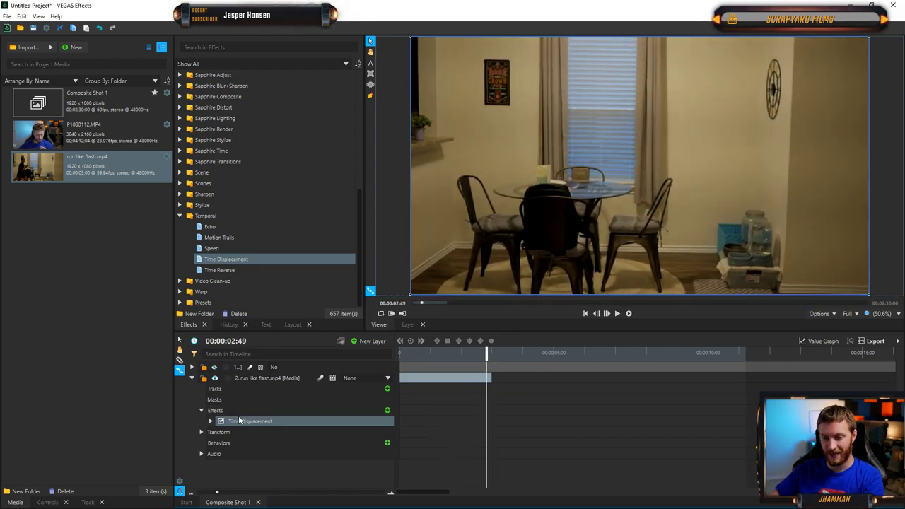
pyautogui.press('Delete')
# - Try the Time Reverse effect on the run like flash.mp4 layer, scrub back to 00:00:01:56 to preview it and remove it
pyautogui.click(222, 272)
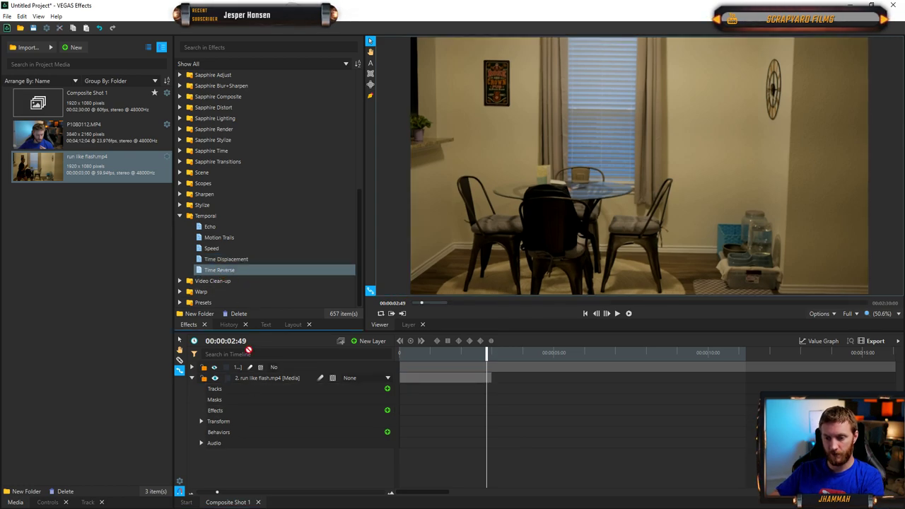
pyautogui.moveTo(258, 380); pyautogui.dragTo(261, 380)
pyautogui.moveTo(487, 351); pyautogui.dragTo(459, 352)
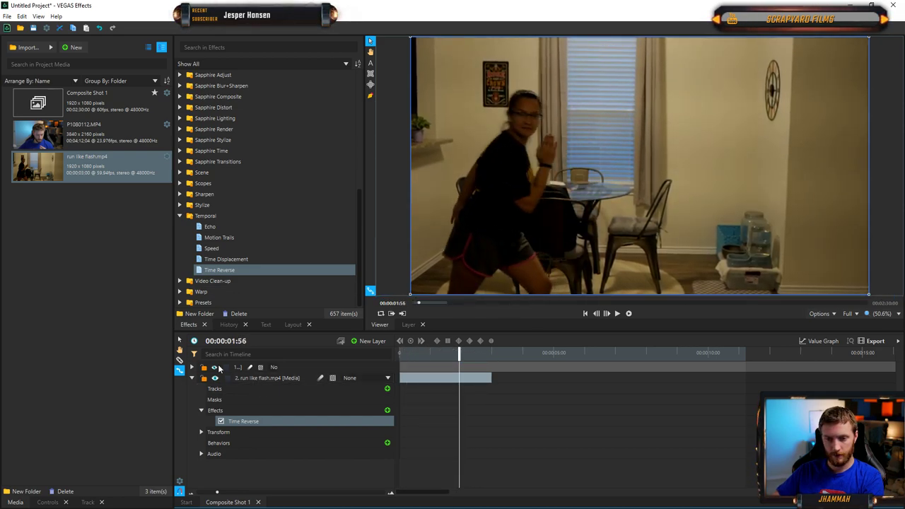
pyautogui.press('Delete')
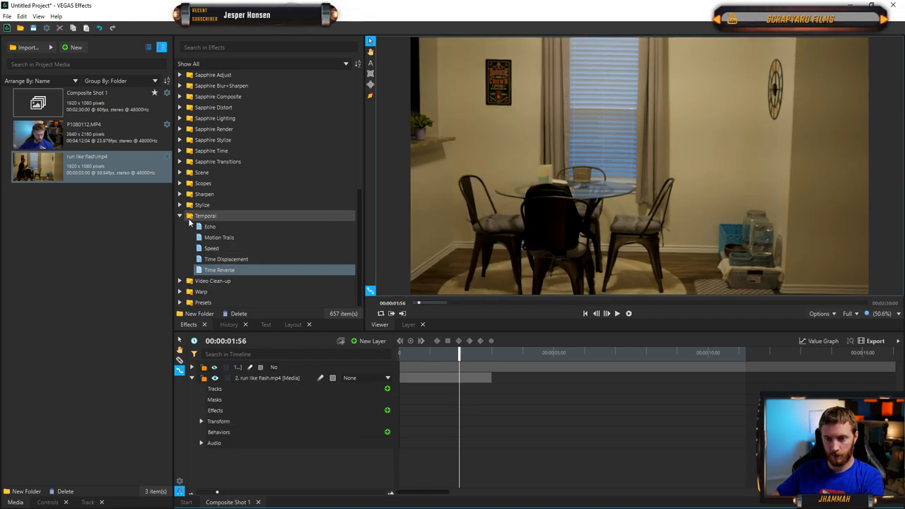
# - Close the Temporal category and look through the Video Clean-up effects
pyautogui.click(180, 216)
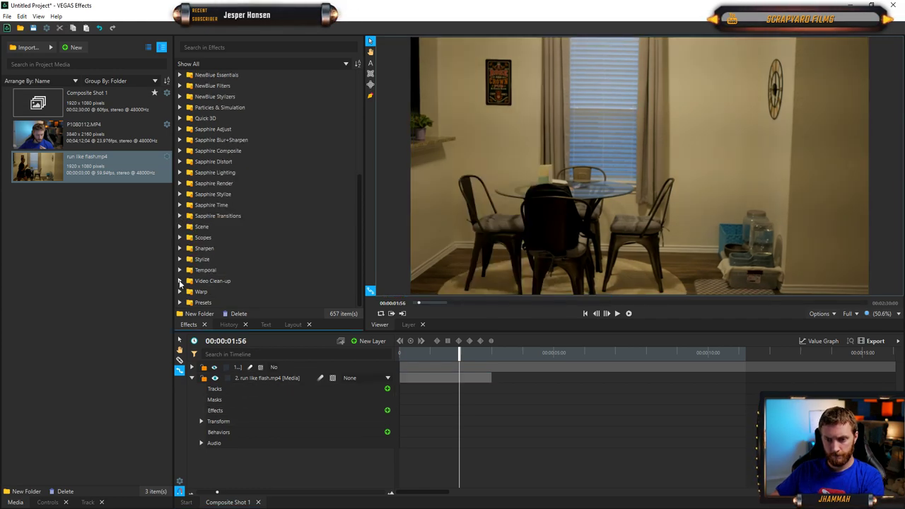
pyautogui.scroll(-2, 187, 279)
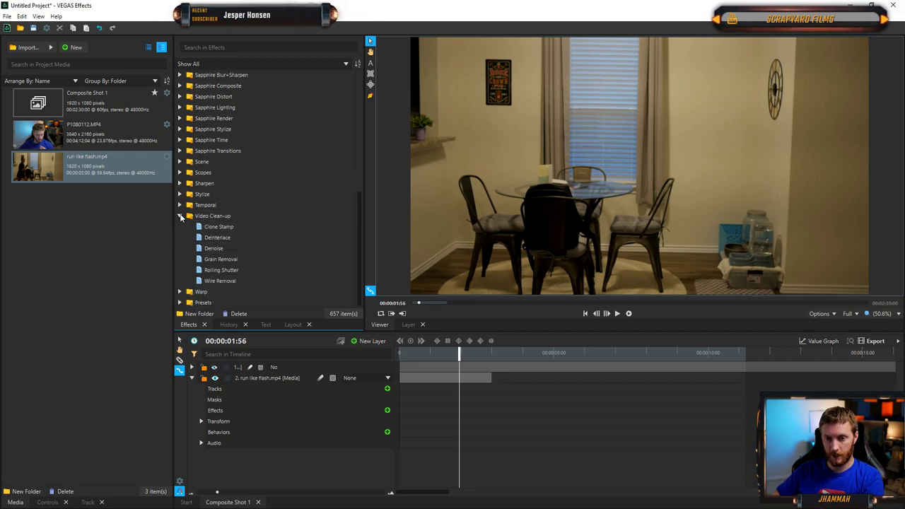
pyautogui.click(181, 217)
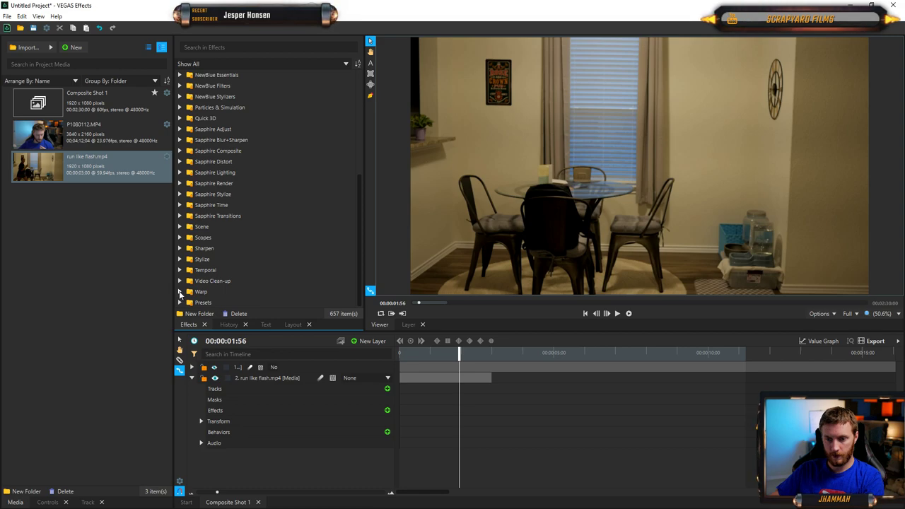
# - Try the Vortex Displacement Warp effect from the Warp category on the run like flash.mp4 layer, adjust its swirl in the viewer and remove it
pyautogui.doubleClick(212, 291)
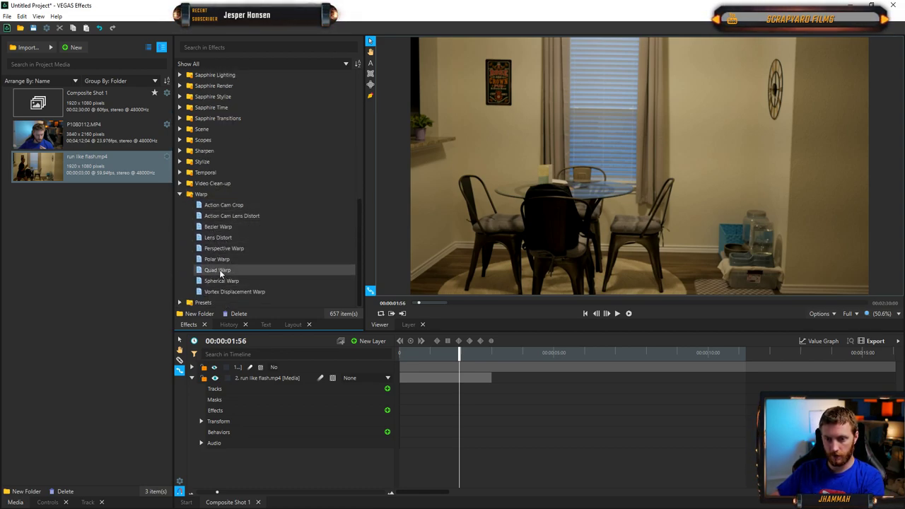
pyautogui.moveTo(243, 293); pyautogui.dragTo(259, 302)
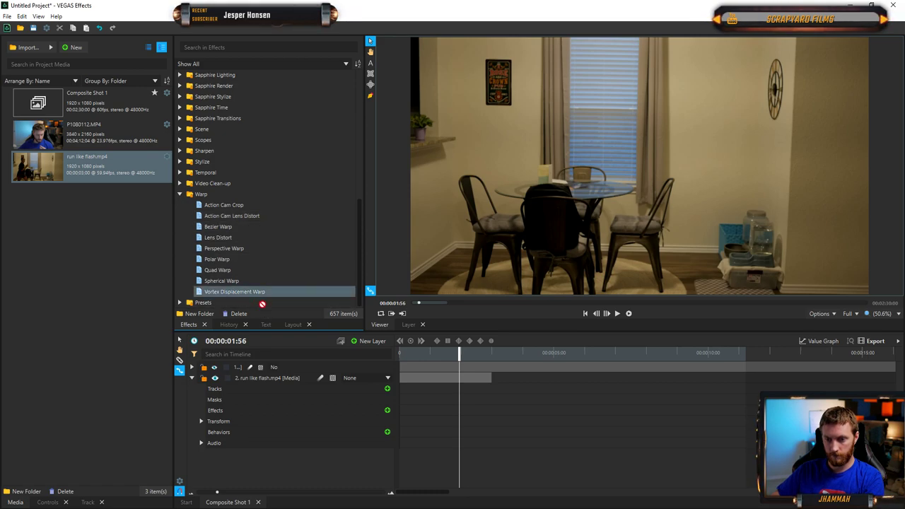
pyautogui.moveTo(278, 380); pyautogui.dragTo(278, 378)
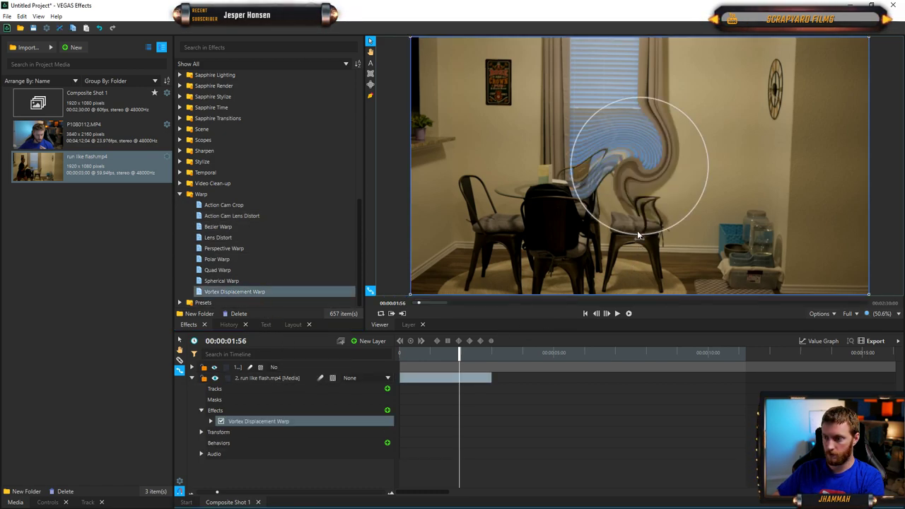
pyautogui.moveTo(641, 244); pyautogui.dragTo(740, 189)
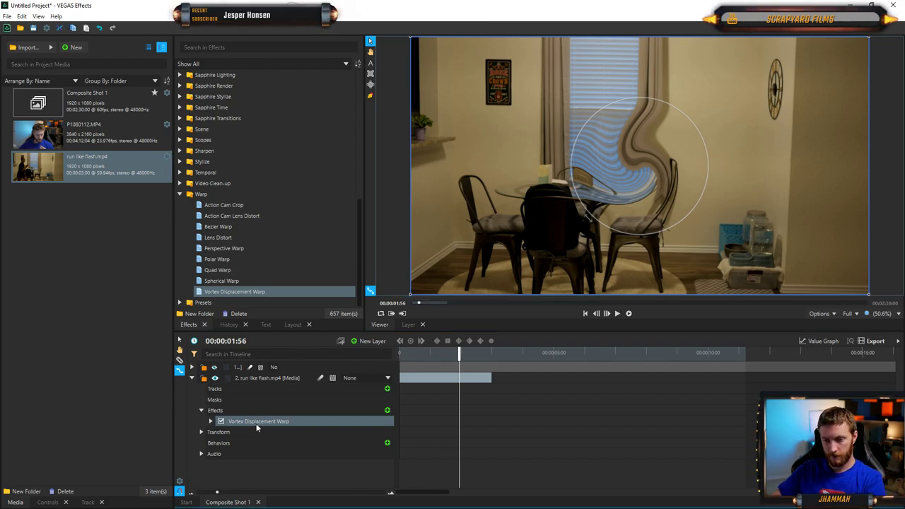
pyautogui.press('Delete')
# - Try the Spherical Warp effect on the run like flash.mp4 layer, scrub back to 00:00:00:20 to preview it and remove it
pyautogui.moveTo(222, 282); pyautogui.dragTo(262, 375)
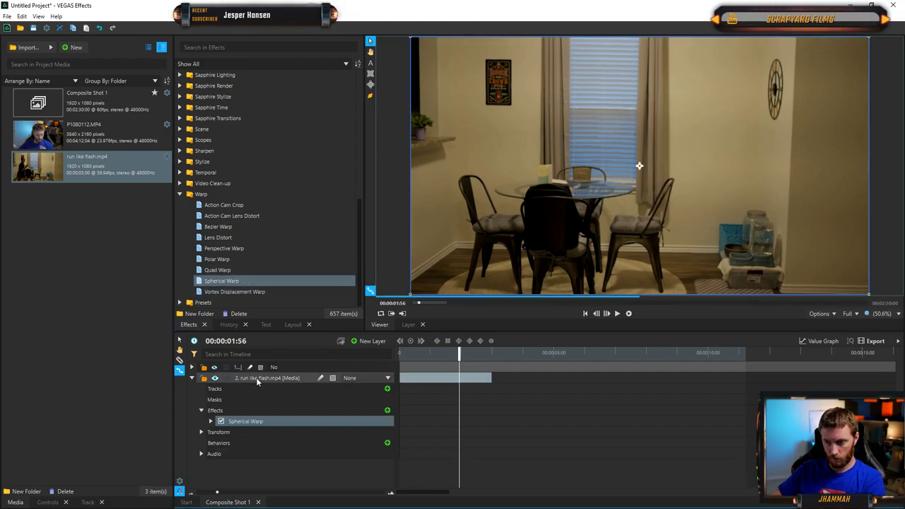
pyautogui.moveTo(461, 353); pyautogui.dragTo(409, 357)
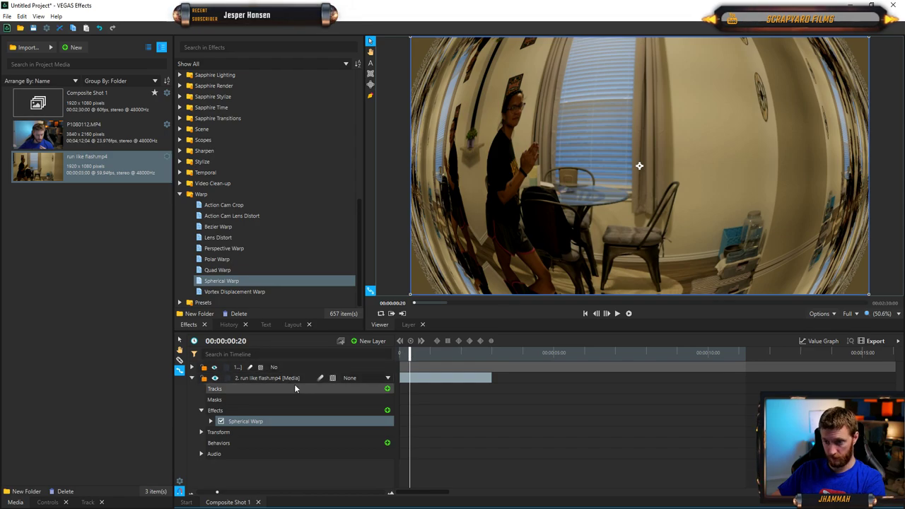
pyautogui.press('Delete')
# - Try the Quad Warp effect on the run like flash.mp4 layer, test its upper-left corner point and remove the effect
pyautogui.moveTo(219, 270); pyautogui.dragTo(252, 375)
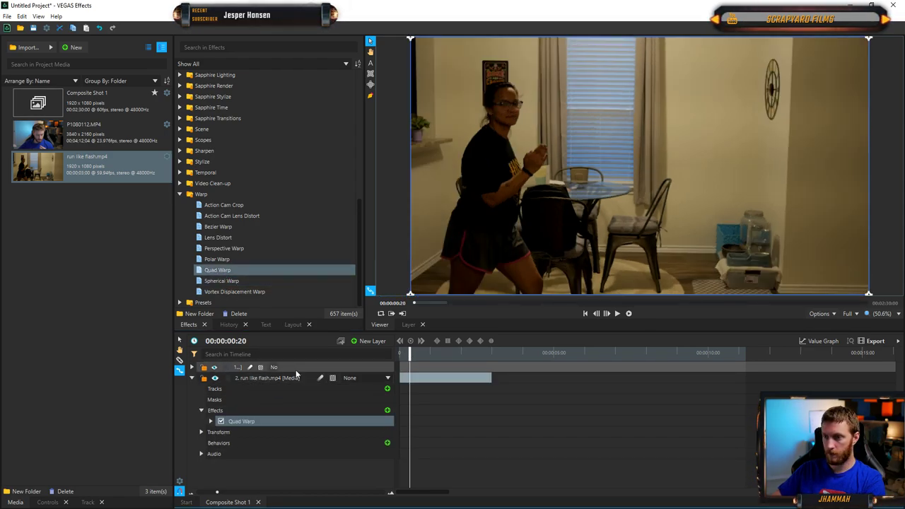
pyautogui.moveTo(413, 40)
pyautogui.mouseDown()
pyautogui.moveTo(448, 87)
pyautogui.moveTo(642, 238)
pyautogui.moveTo(655, 167)
pyautogui.moveTo(713, 149)
pyautogui.moveTo(785, 235)
pyautogui.moveTo(814, 212)
pyautogui.moveTo(777, 240)
pyautogui.moveTo(534, 87)
pyautogui.moveTo(413, 40)
pyautogui.mouseUp()
pyautogui.press('Delete')
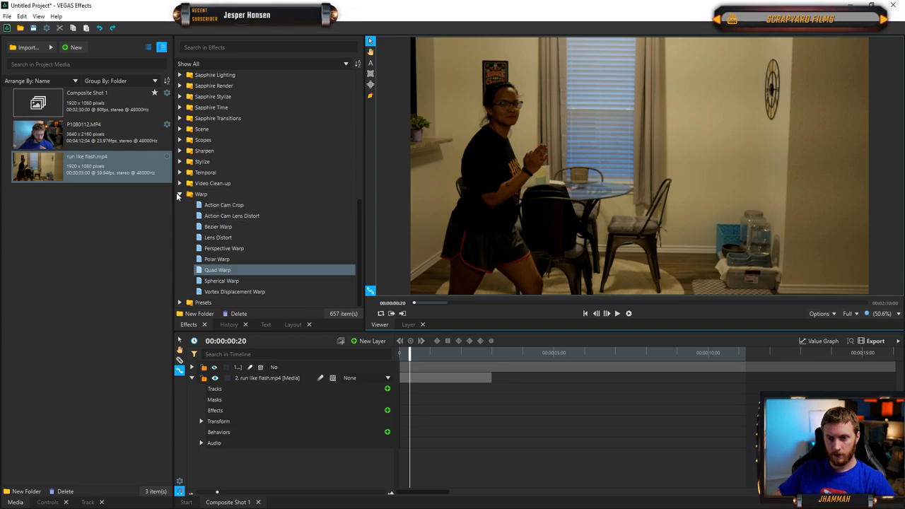
# - Try the Bezier Warp effect on the run like flash.mp4 layer, bend the image's left and upper edges, undo the last bends and remove the effect
pyautogui.moveTo(209, 227); pyautogui.dragTo(264, 341)
pyautogui.moveTo(264, 378); pyautogui.dragTo(265, 378)
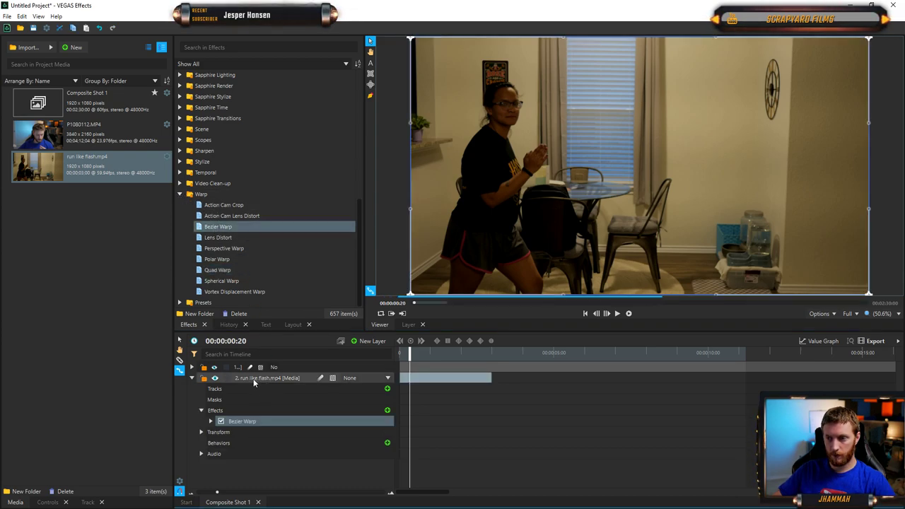
pyautogui.moveTo(410, 124); pyautogui.dragTo(474, 121)
pyautogui.moveTo(714, 39); pyautogui.dragTo(706, 127)
pyautogui.moveTo(556, 41); pyautogui.dragTo(468, 112)
pyautogui.moveTo(703, 126)
pyautogui.mouseDown()
pyautogui.moveTo(715, 170)
pyautogui.moveTo(722, 113)
pyautogui.moveTo(706, 127)
pyautogui.mouseUp()
pyautogui.hotkey('ctrl', 'z')
pyautogui.hotkey('ctrl', 'z')
pyautogui.hotkey('ctrl', 'z')
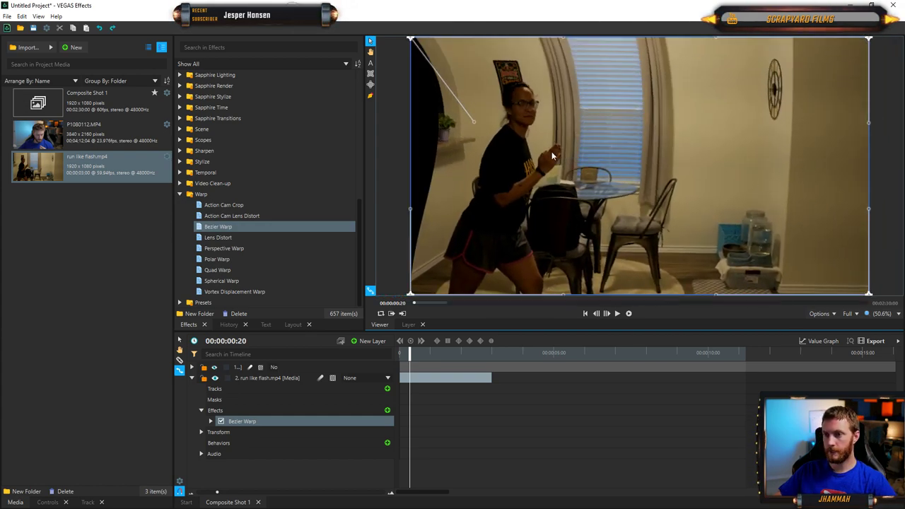
# - Close the Warp category and look through the Gunfire presets in the 3D Effects folder of Presets
pyautogui.click(180, 194)
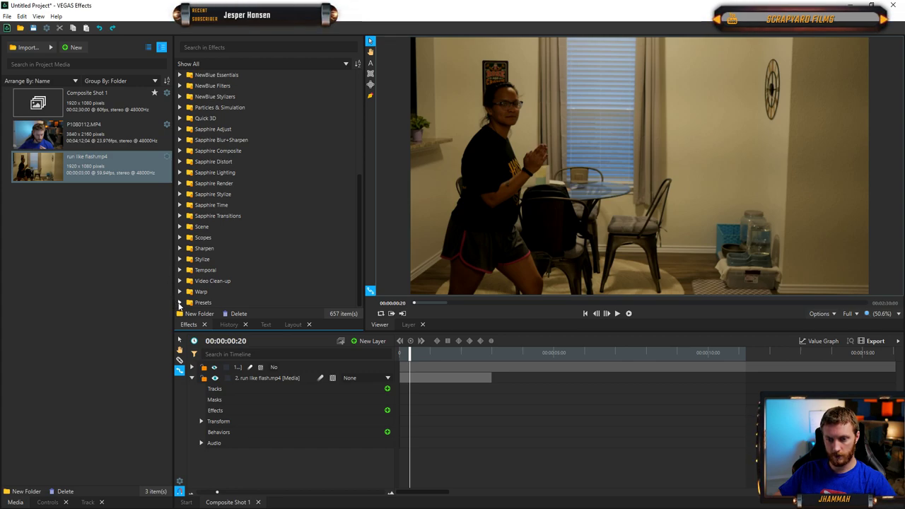
pyautogui.click(180, 302)
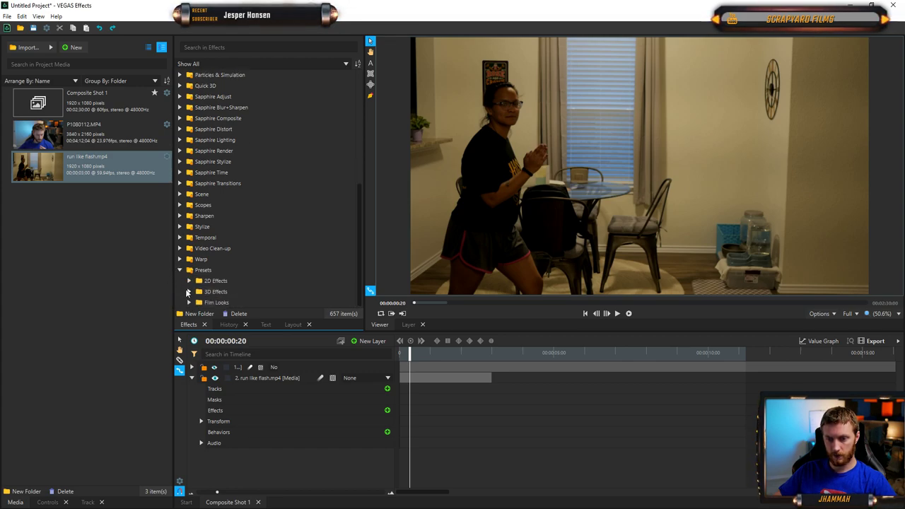
pyautogui.click(199, 302)
pyautogui.scroll(-3, 219, 283)
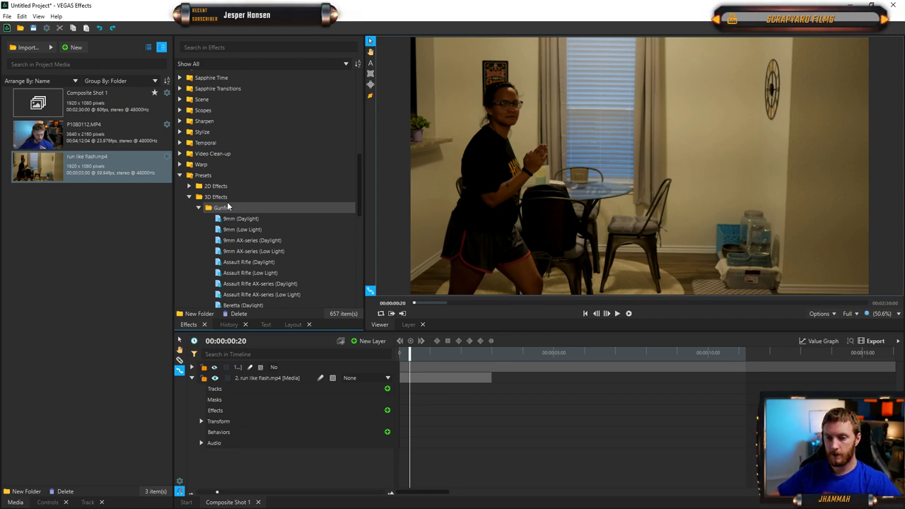
pyautogui.scroll(-4, 237, 232)
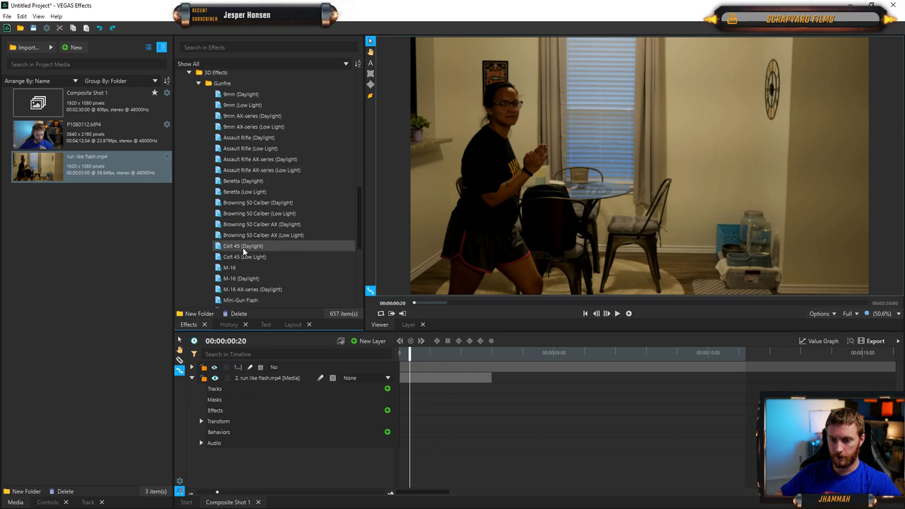
# - Add the Shotgun and M-16 gunfire presets as layers above run like flash.mp4 and preview them back to 00:00:00:00
pyautogui.scroll(-3, 260, 260)
pyautogui.moveTo(233, 264); pyautogui.dragTo(273, 378)
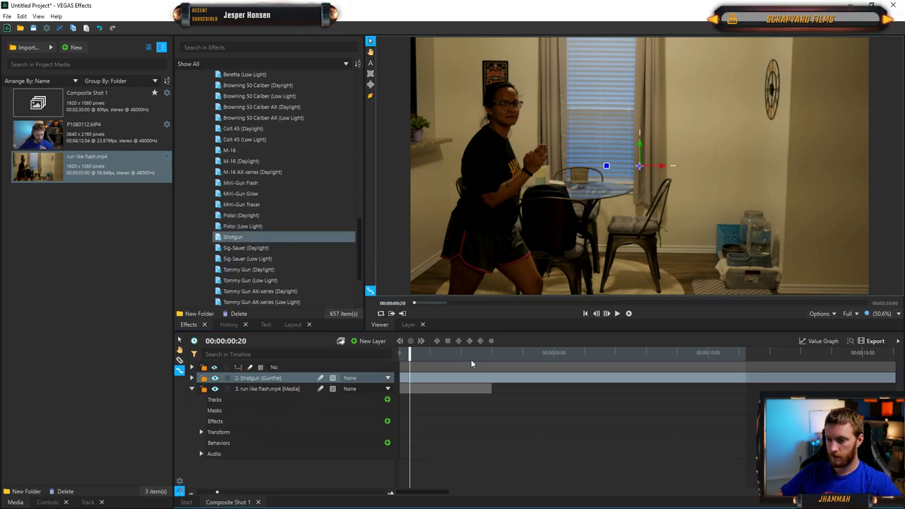
pyautogui.moveTo(412, 365)
pyautogui.mouseDown()
pyautogui.moveTo(398, 358)
pyautogui.moveTo(419, 355)
pyautogui.moveTo(373, 352)
pyautogui.moveTo(411, 351)
pyautogui.mouseUp()
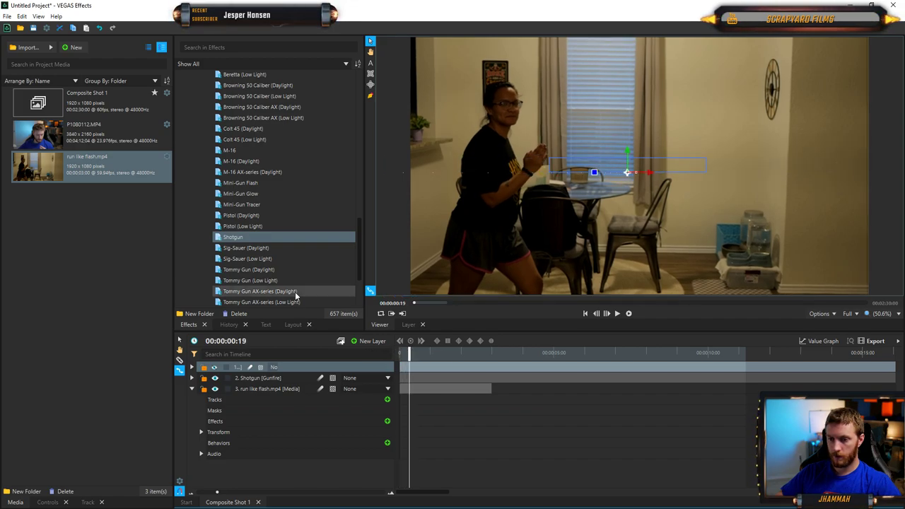
pyautogui.moveTo(228, 151); pyautogui.dragTo(382, 355)
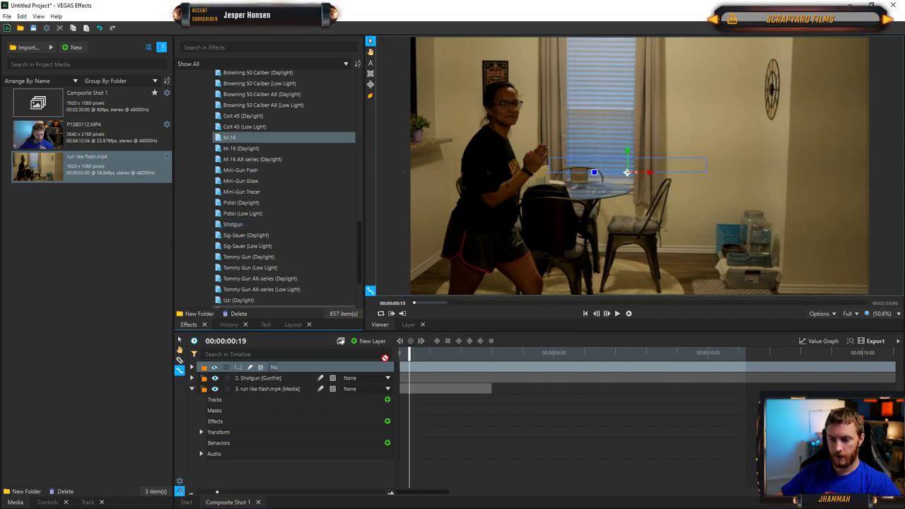
pyautogui.moveTo(342, 376); pyautogui.dragTo(342, 374)
pyautogui.moveTo(409, 352); pyautogui.dragTo(354, 353)
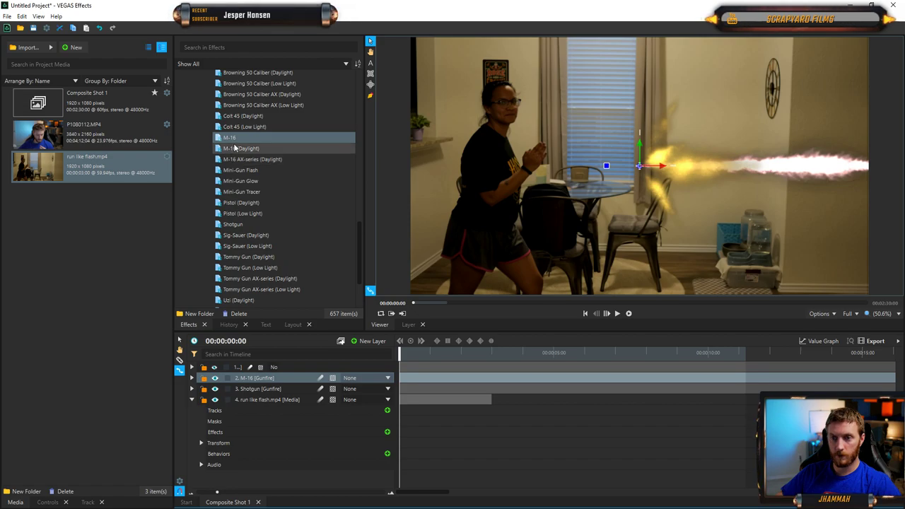
# - Add the Tommy Gun (Daylight) gunfire preset as a layer directly above run like flash.mp4 and preview it at 00:00:00:00
pyautogui.scroll(1, 249, 158)
pyautogui.scroll(1, 249, 158)
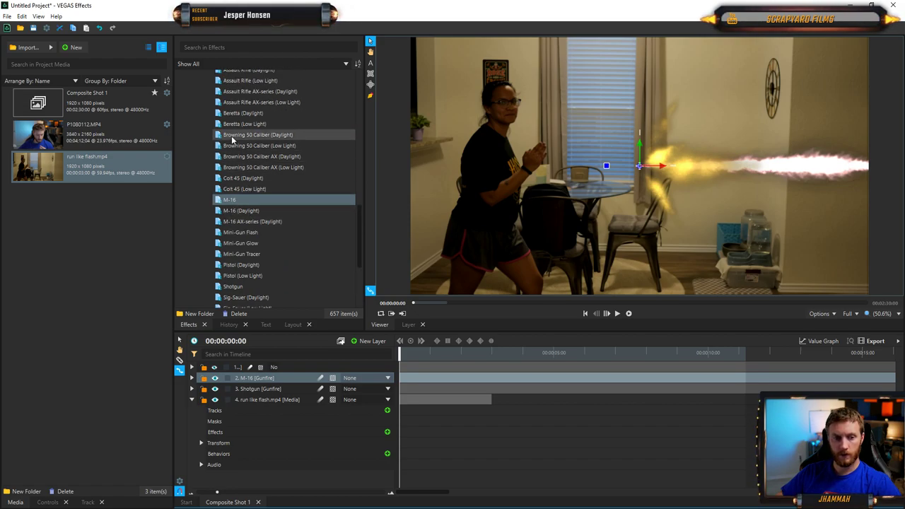
pyautogui.scroll(-2, 242, 184)
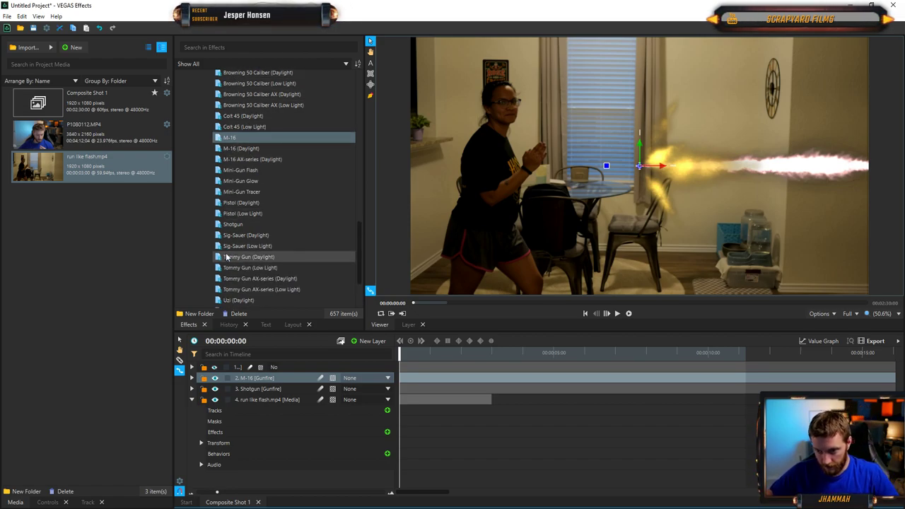
pyautogui.moveTo(248, 262); pyautogui.dragTo(390, 401)
pyautogui.moveTo(402, 359)
pyautogui.mouseDown()
pyautogui.moveTo(503, 353)
pyautogui.moveTo(398, 352)
pyautogui.mouseUp()
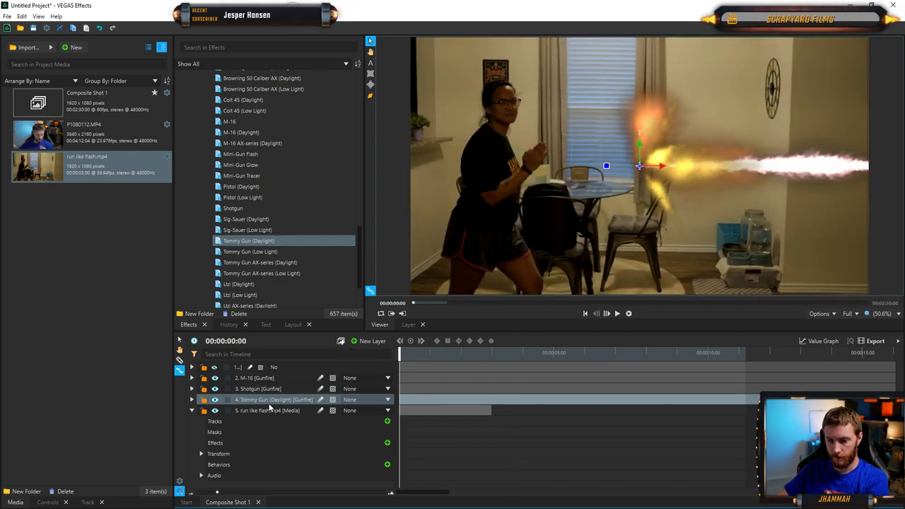
# - Delete the Shotgun, M-16 and Tommy Gun (Daylight) gunfire layers from the timeline
pyautogui.click(265, 390)
pyautogui.press('Delete')
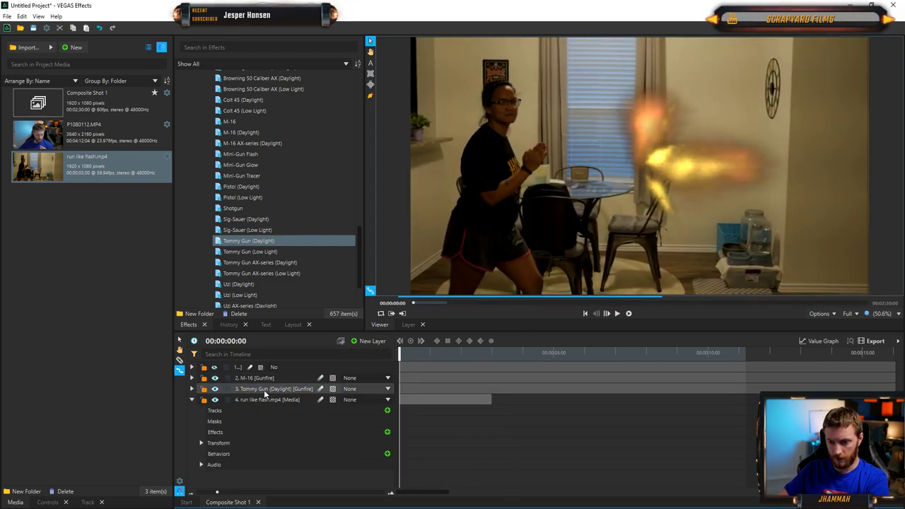
pyautogui.click(259, 380)
pyautogui.press('Delete')
pyautogui.click(259, 381)
pyautogui.press('Delete')
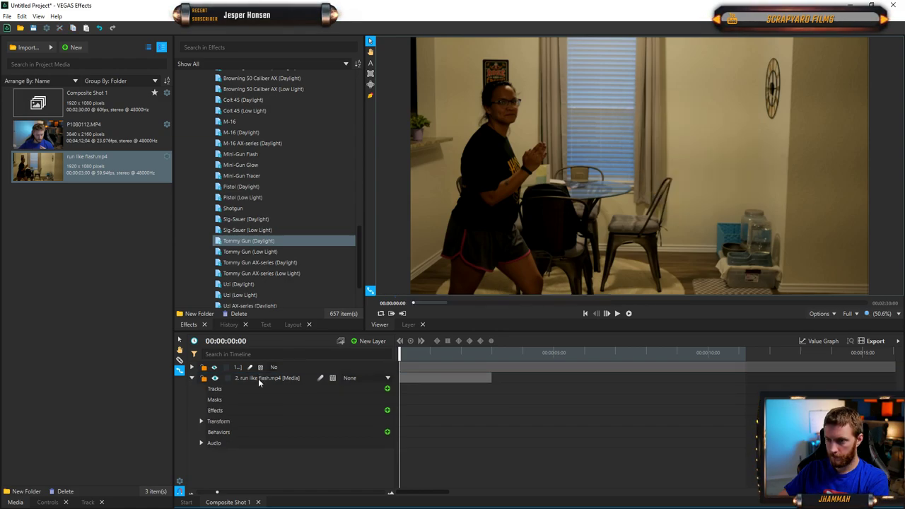
# - Add the Uzi (Low Light) gunfire preset as the top layer of the composite shot and preview it at 00:00:00:05
pyautogui.scroll(-2, 264, 255)
pyautogui.moveTo(232, 264); pyautogui.dragTo(402, 354)
pyautogui.scroll(-1, 241, 263)
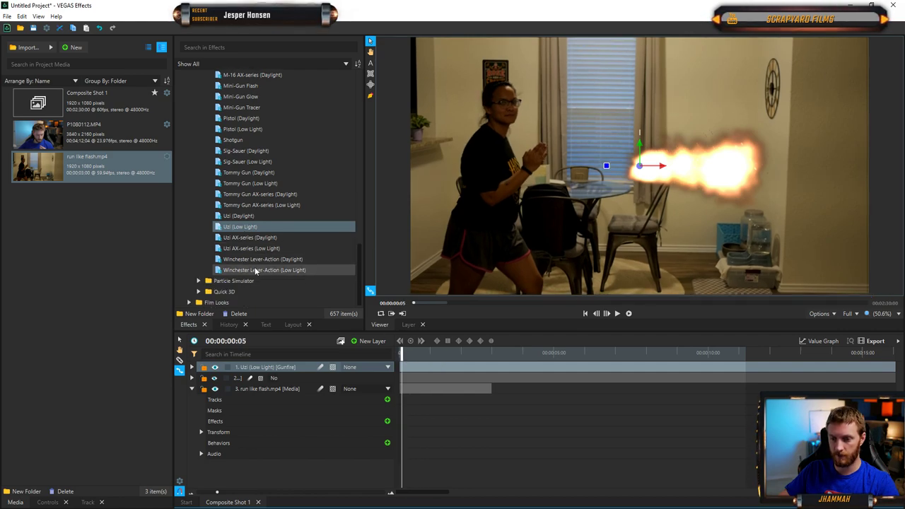
# - Add the Particle Simulator presets Aurora Borealis, Blizzard and Bullet Sparks as layers beneath the Uzi (Low Light) layer, previewing the composite at 00:00:04:26
pyautogui.scroll(15, 264, 276)
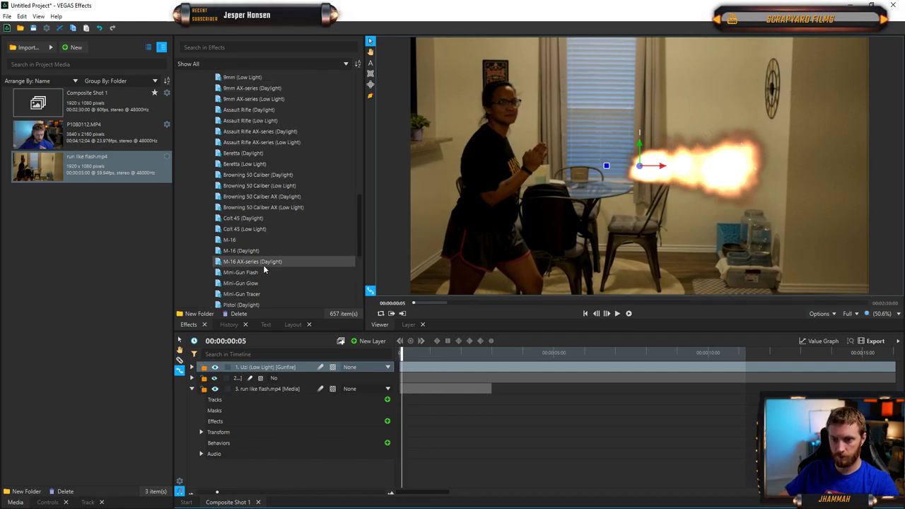
pyautogui.click(197, 241)
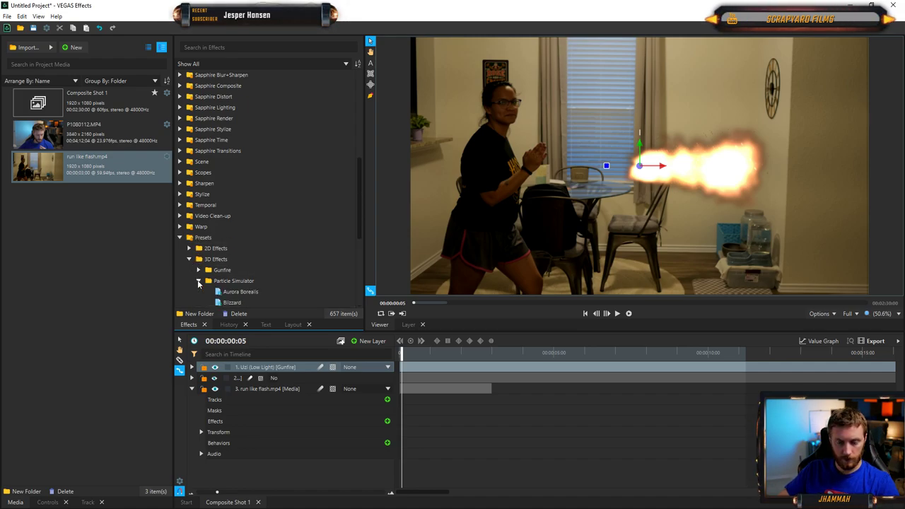
pyautogui.scroll(-5, 281, 256)
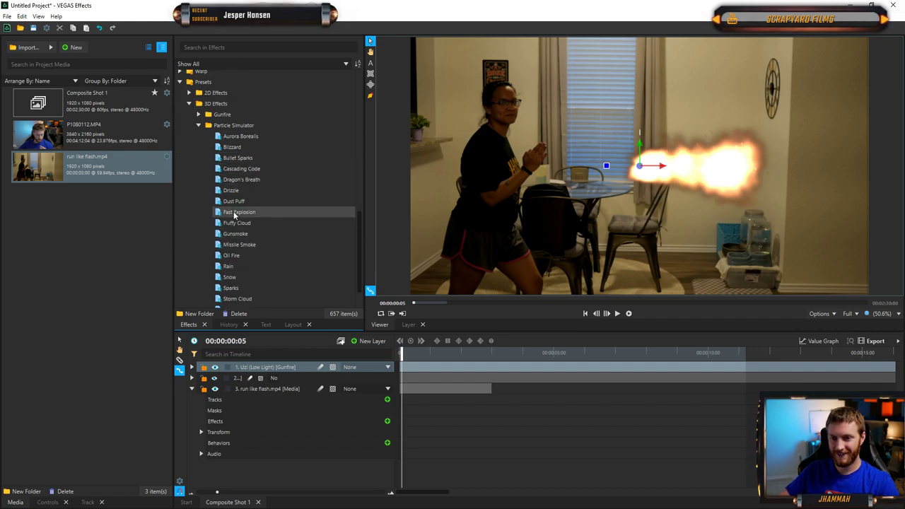
pyautogui.moveTo(241, 136); pyautogui.dragTo(365, 368)
pyautogui.moveTo(528, 356)
pyautogui.mouseDown()
pyautogui.moveTo(692, 360)
pyautogui.moveTo(536, 360)
pyautogui.mouseUp()
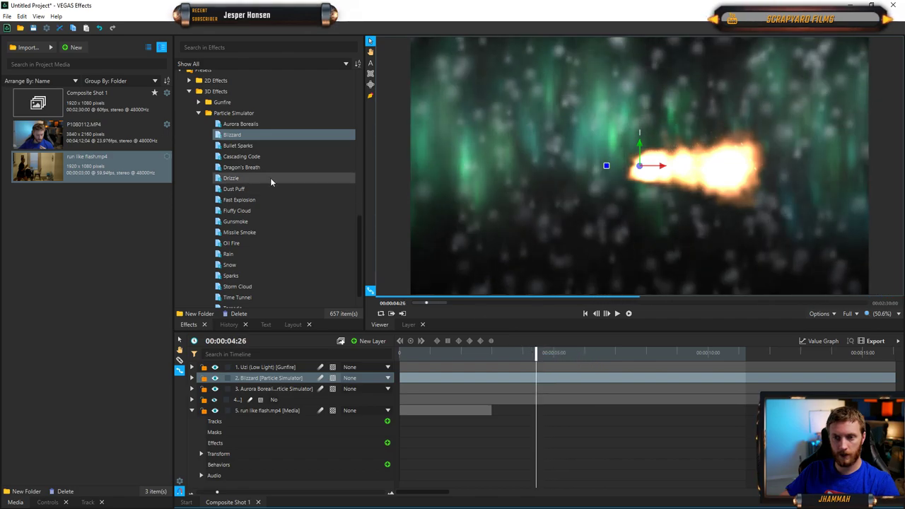
pyautogui.click(249, 145)
pyautogui.moveTo(276, 147); pyautogui.dragTo(361, 350)
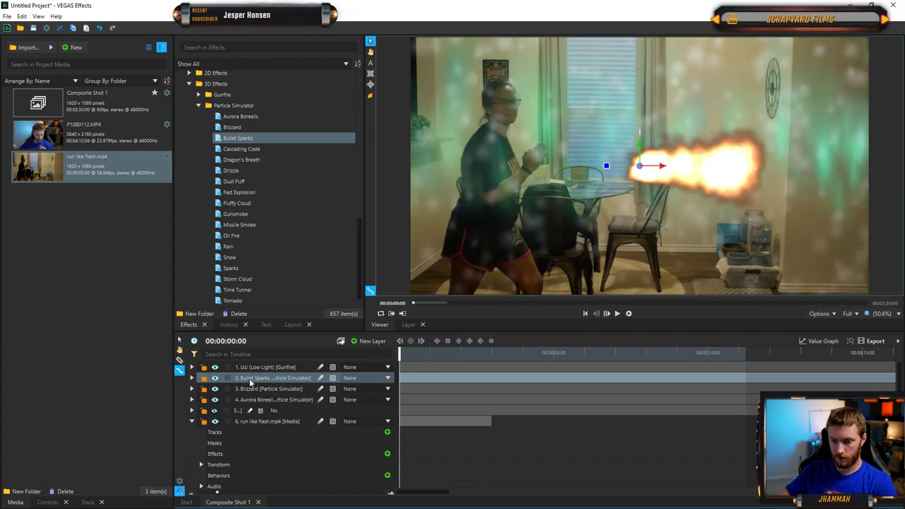
# - Delete the Blizzard and Uzi (Low Light) layers and preview Bullet Sparks over the first frames, returning to 00:00:00:00
pyautogui.click(256, 389)
pyautogui.press('Delete')
pyautogui.click(253, 368)
pyautogui.press('Delete')
pyautogui.moveTo(403, 353)
pyautogui.mouseDown()
pyautogui.moveTo(432, 356)
pyautogui.moveTo(403, 355)
pyautogui.mouseUp()
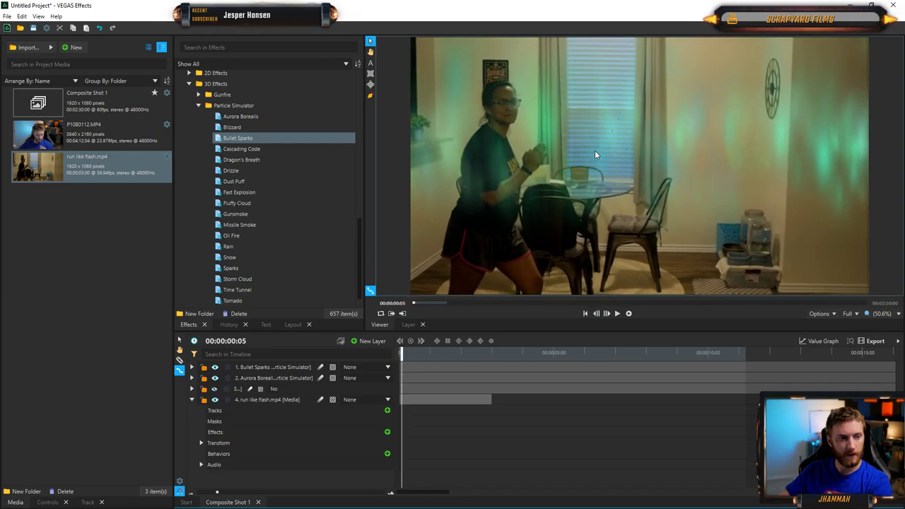
pyautogui.moveTo(401, 354); pyautogui.dragTo(398, 355)
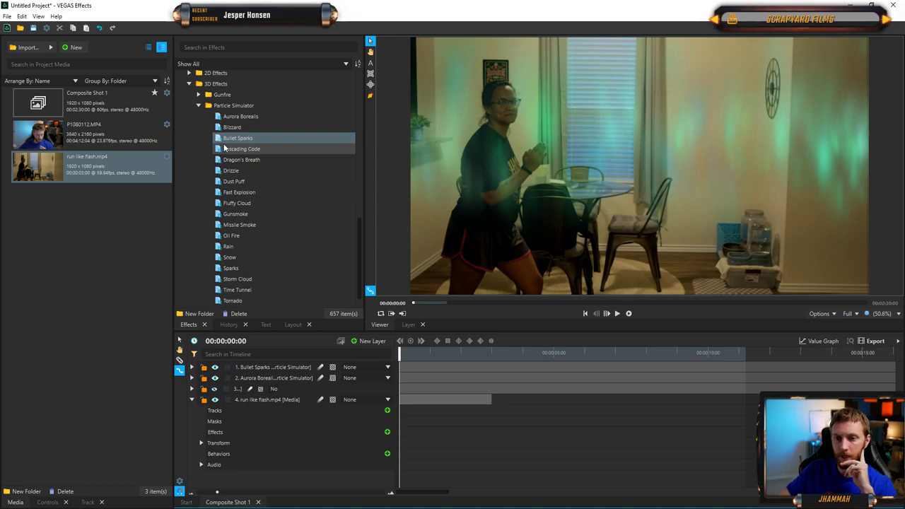
# - Add the Cascading Code and Dragon's Breath presets as top layers, previewing them at 00:00:06:46 and 00:00:02:53
pyautogui.moveTo(242, 157); pyautogui.dragTo(319, 367)
pyautogui.moveTo(403, 355); pyautogui.dragTo(612, 360)
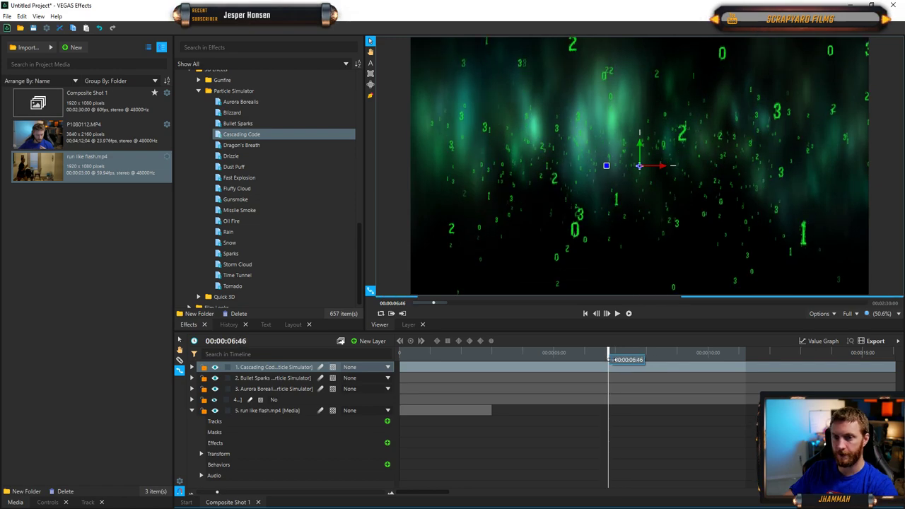
pyautogui.moveTo(236, 145); pyautogui.dragTo(339, 368)
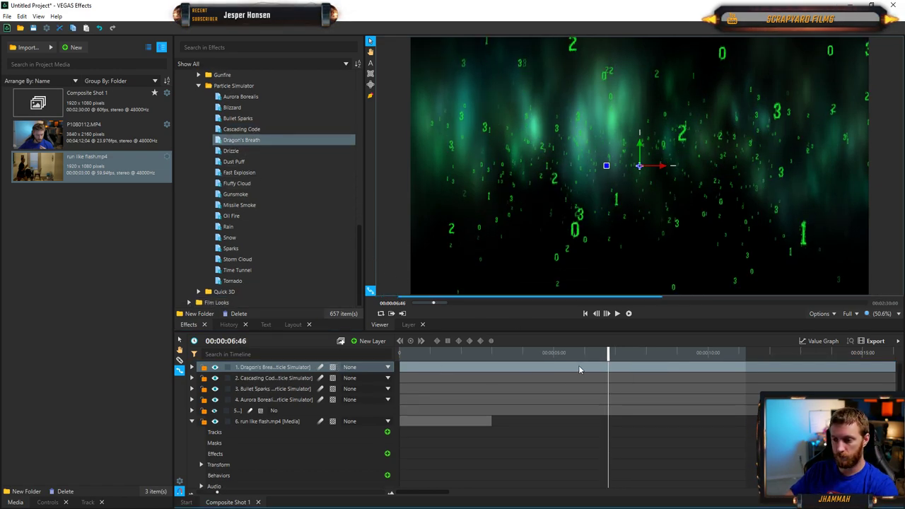
pyautogui.moveTo(609, 352); pyautogui.dragTo(475, 352)
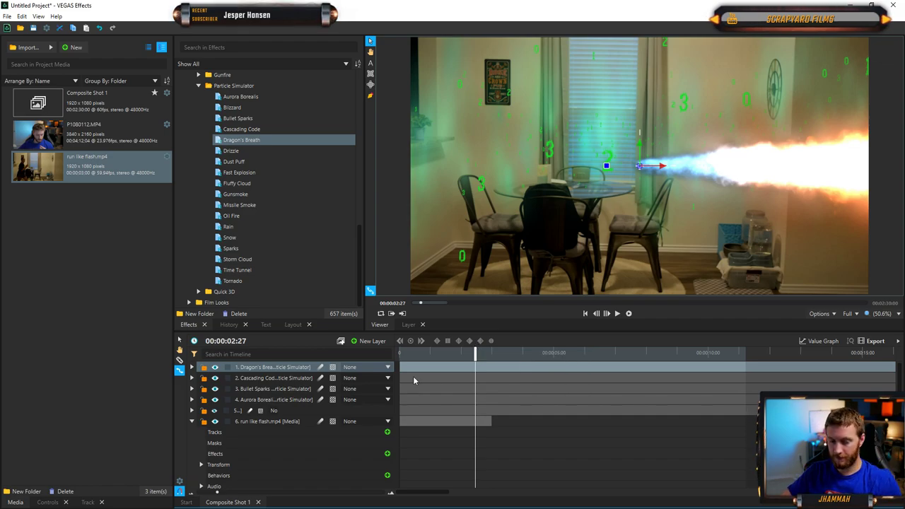
pyautogui.moveTo(477, 357)
pyautogui.mouseDown()
pyautogui.moveTo(519, 355)
pyautogui.moveTo(488, 358)
pyautogui.mouseUp()
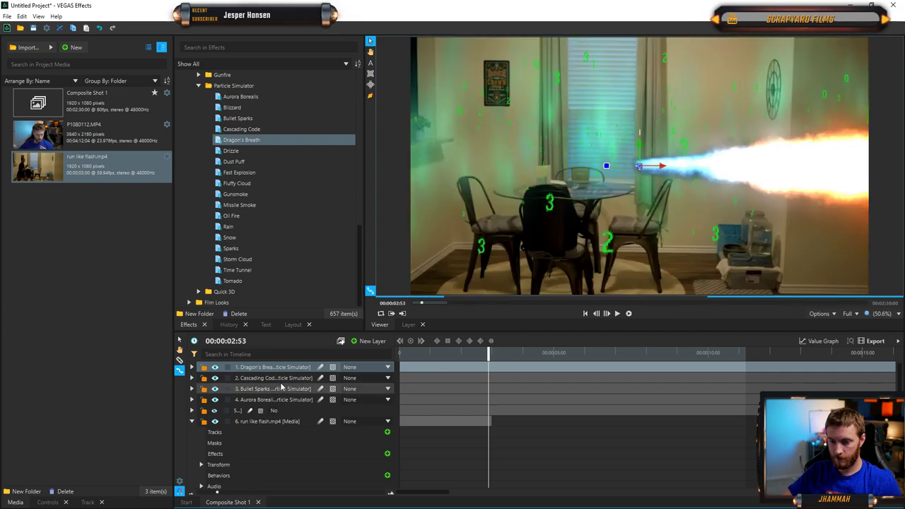
# - Delete the Bullet Sparks, Aurora Borealis and Cascading Code layers from the timeline
pyautogui.click(285, 389)
pyautogui.press('Delete')
pyautogui.click(287, 389)
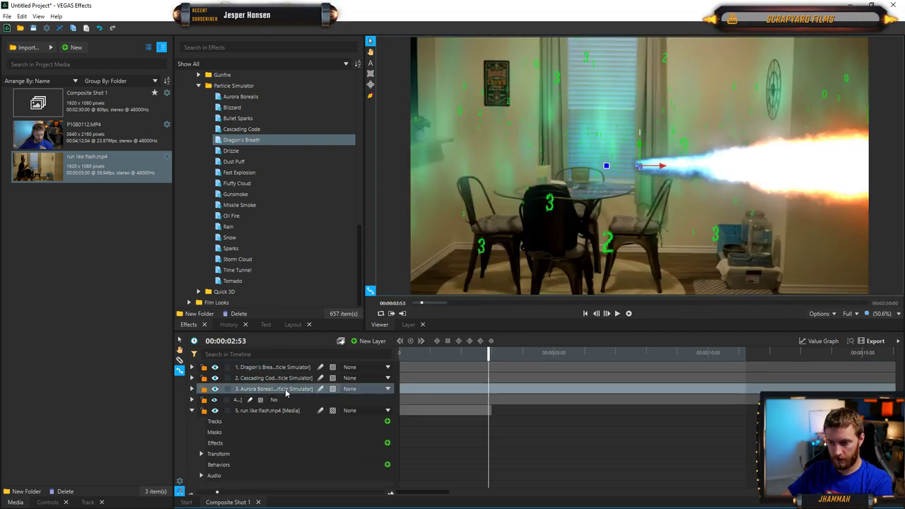
pyautogui.press('Delete')
pyautogui.click(293, 378)
pyautogui.press('Delete')
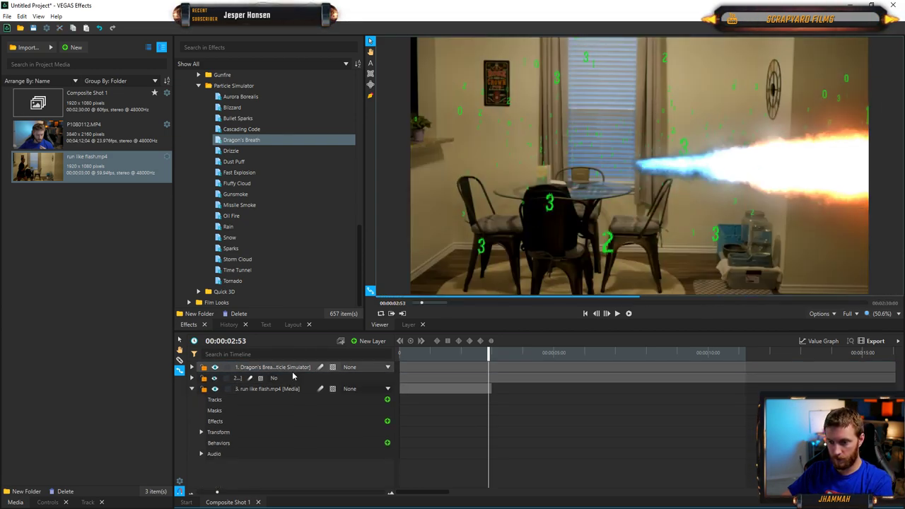
# - Preview the Dragon's Breath layer along the timeline and delete it
pyautogui.moveTo(495, 353); pyautogui.dragTo(687, 359)
pyautogui.moveTo(622, 360); pyautogui.dragTo(399, 360)
pyautogui.click(292, 370)
pyautogui.press('Delete')
# - Add the Drizzle preset as the top layer, preview it at 00:00:00:34, and delete it
pyautogui.click(230, 152)
pyautogui.moveTo(230, 158); pyautogui.dragTo(337, 364)
pyautogui.moveTo(398, 360); pyautogui.dragTo(418, 360)
pyautogui.press('Delete')
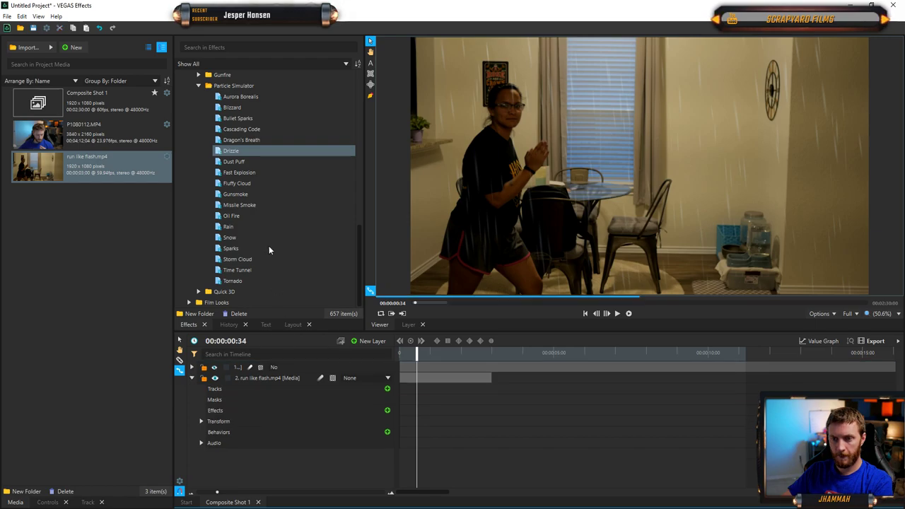
# - Try the Dust Puff and Fast Explosion presets in turn as the top layer, previewing at 00:00:01:14 and 00:00:01:22 and deleting each
pyautogui.moveTo(232, 162); pyautogui.dragTo(318, 300)
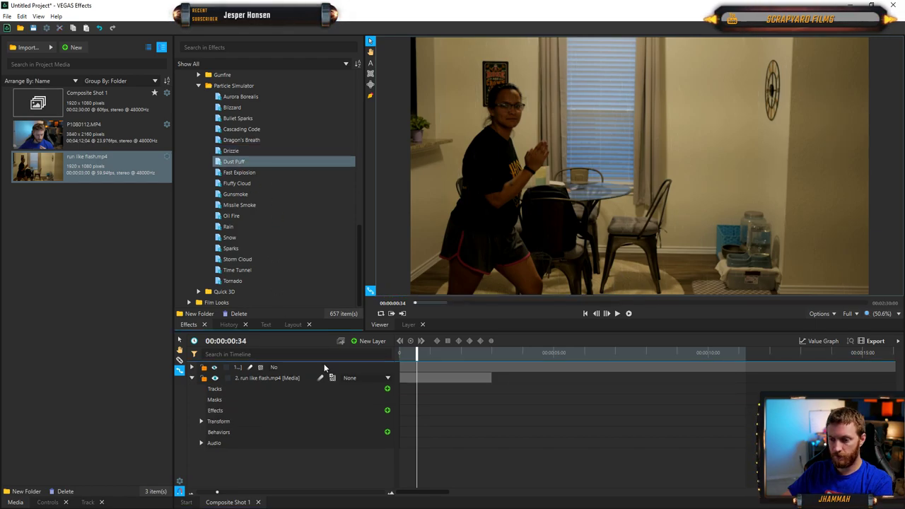
pyautogui.moveTo(325, 367); pyautogui.dragTo(325, 367)
pyautogui.moveTo(417, 354); pyautogui.dragTo(437, 360)
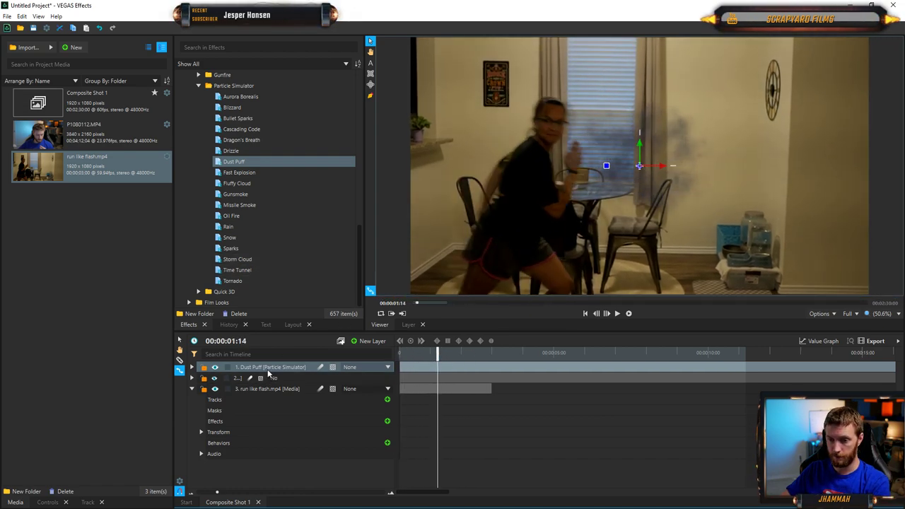
pyautogui.press('Delete')
pyautogui.moveTo(237, 172); pyautogui.dragTo(443, 352)
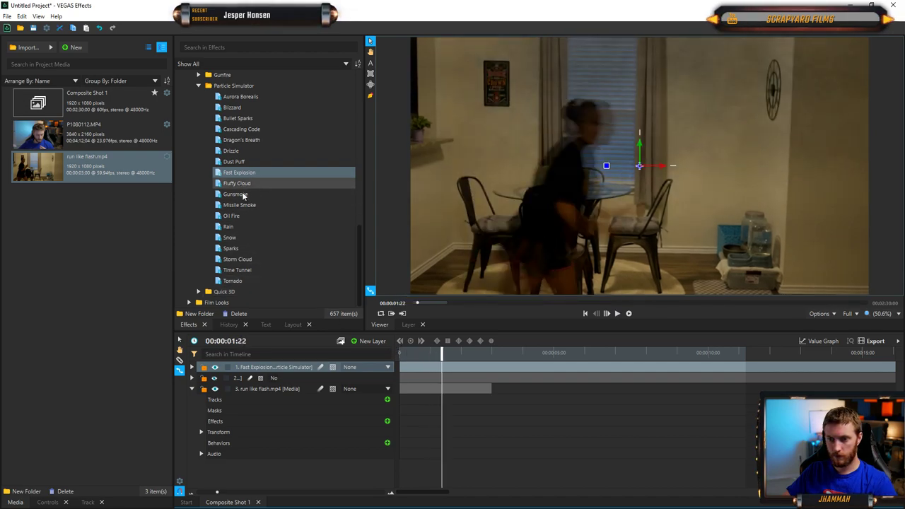
pyautogui.press('Delete')
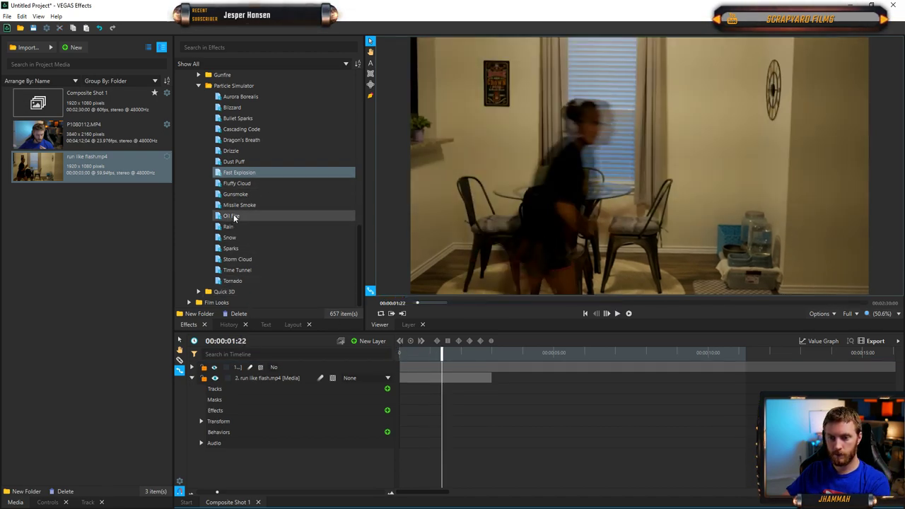
# - Add the Oil Fire preset as the top layer, play it back up to 00:00:09:50, and delete it
pyautogui.moveTo(237, 218); pyautogui.dragTo(277, 363)
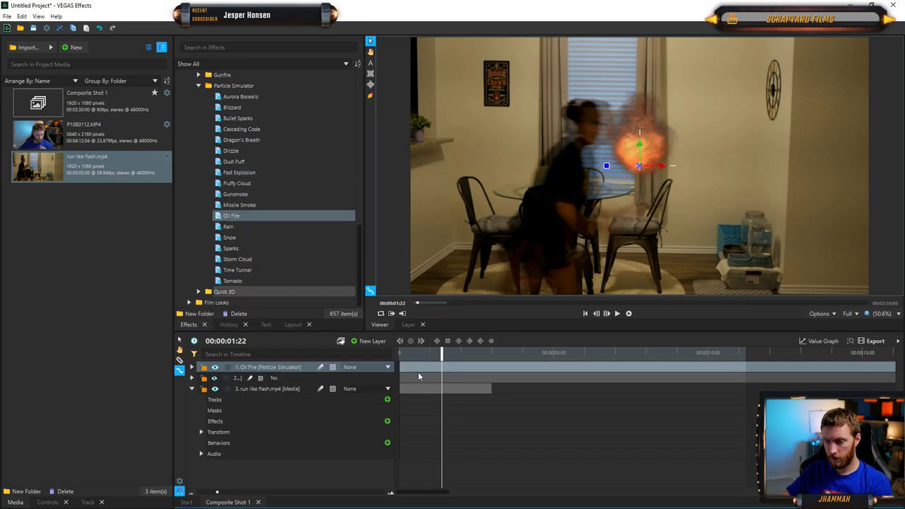
pyautogui.moveTo(440, 353); pyautogui.dragTo(599, 361)
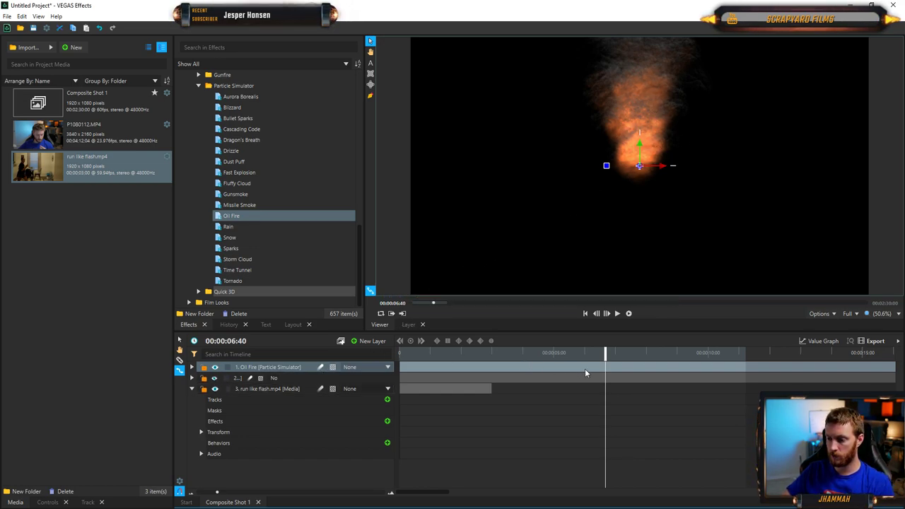
pyautogui.click(534, 354)
pyautogui.press('space')
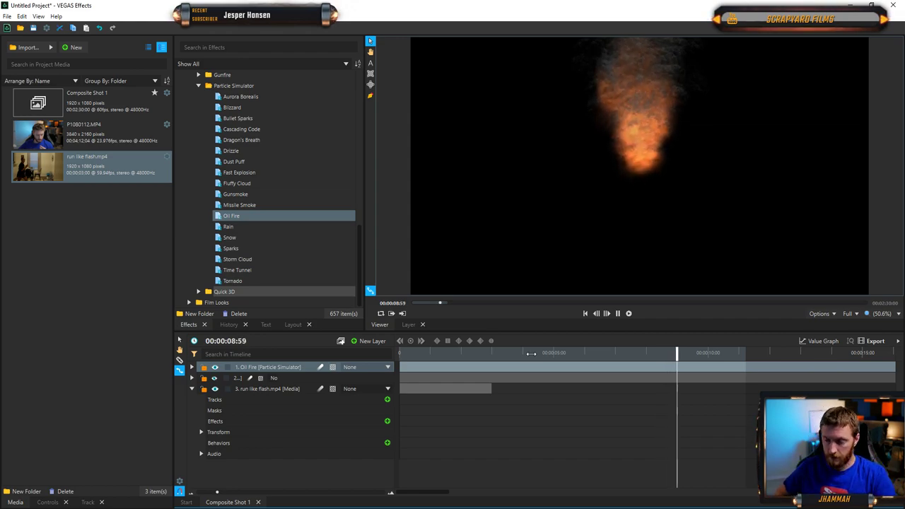
pyautogui.press('space')
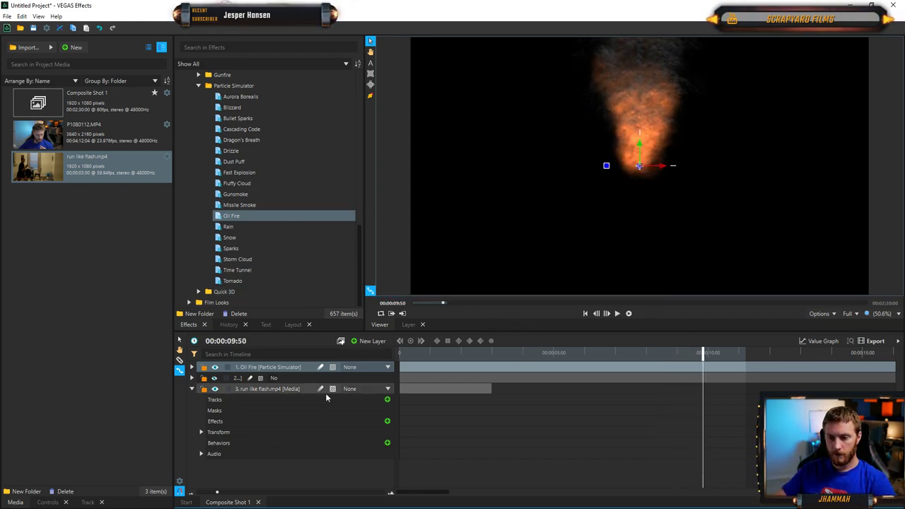
pyautogui.press('Delete')
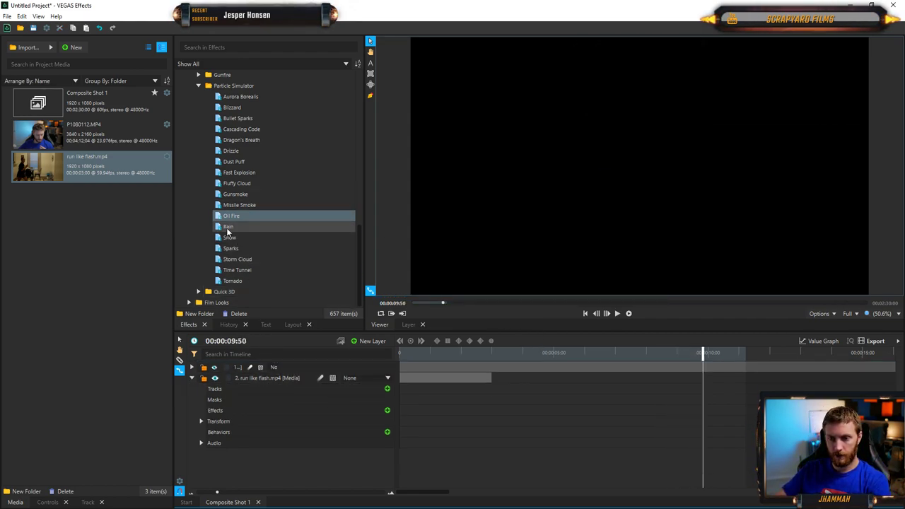
# - Add the Snow preset as the top layer and play it back from 00:00:02:11 to 00:00:05:07
pyautogui.moveTo(230, 237); pyautogui.dragTo(249, 272)
pyautogui.moveTo(275, 365); pyautogui.dragTo(276, 365)
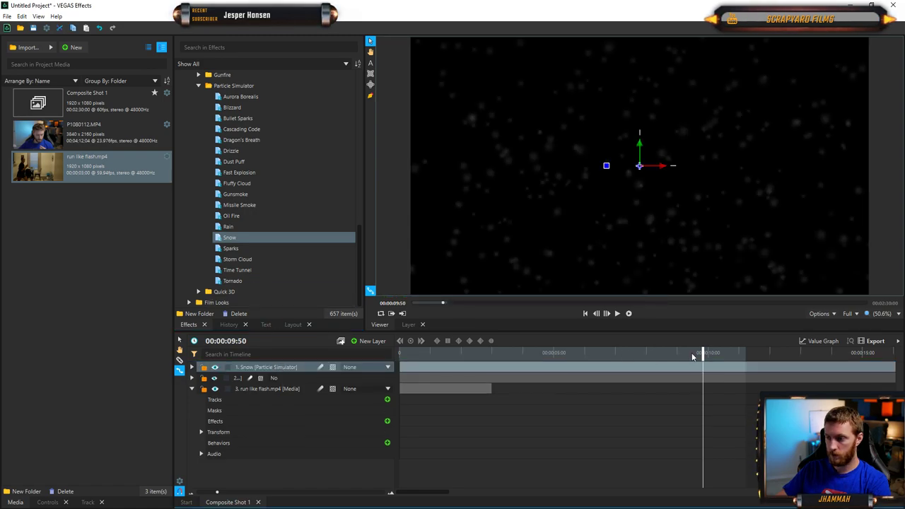
pyautogui.moveTo(715, 356); pyautogui.dragTo(473, 354)
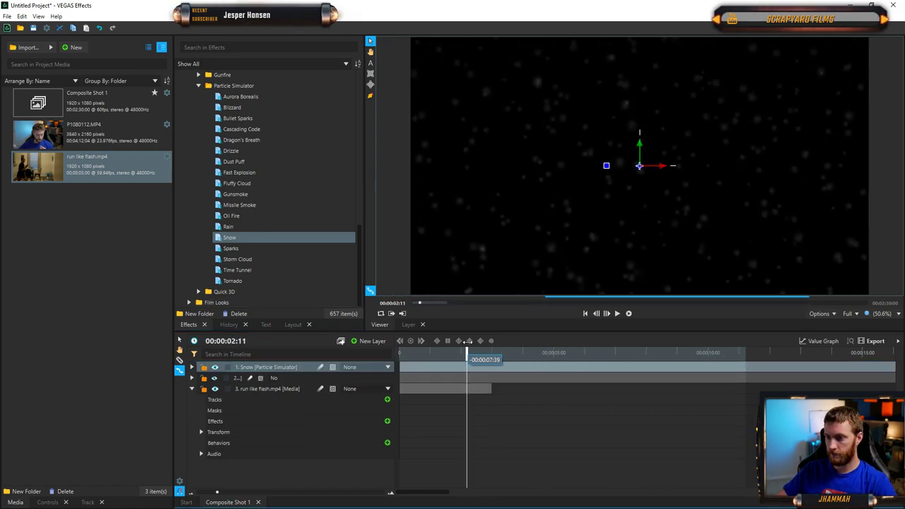
pyautogui.press('space')
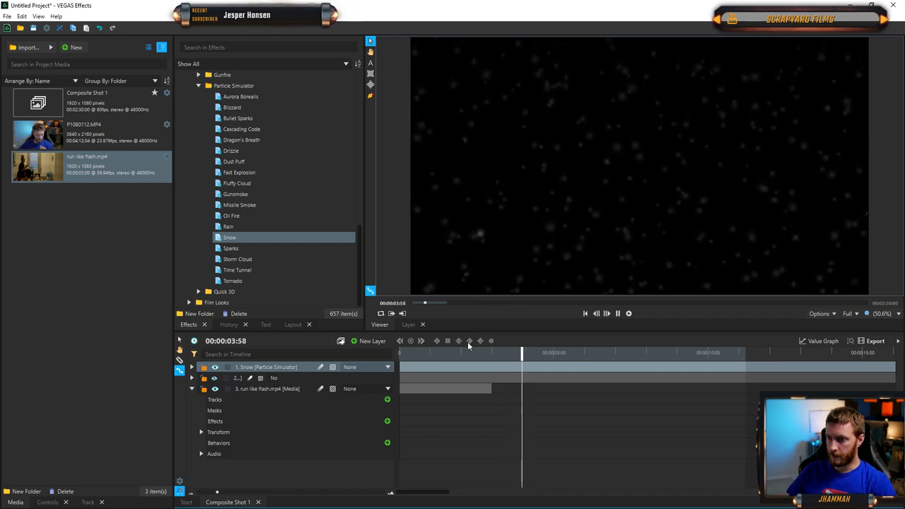
pyautogui.press('space')
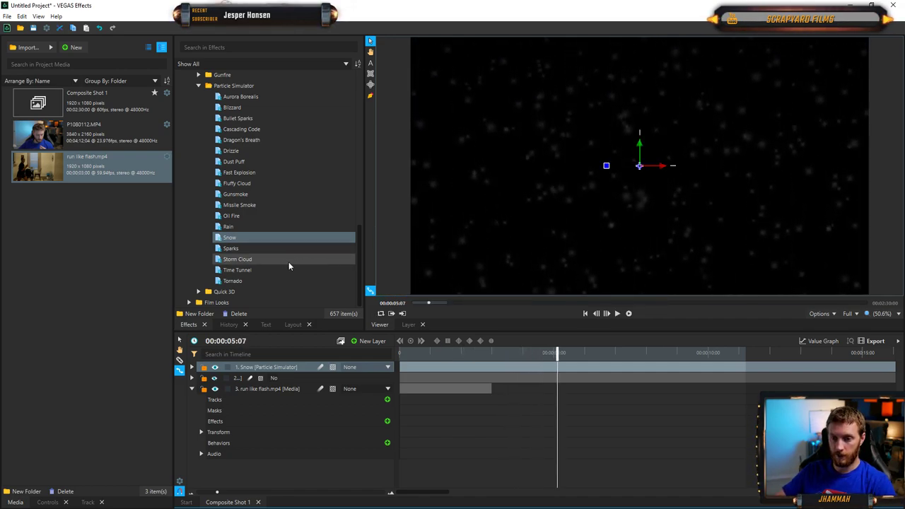
# - Add the Sparks preset as a layer, preview it near the start, delete the Sparks and Snow layers, and return to 00:00:00:00
pyautogui.moveTo(230, 248); pyautogui.dragTo(249, 269)
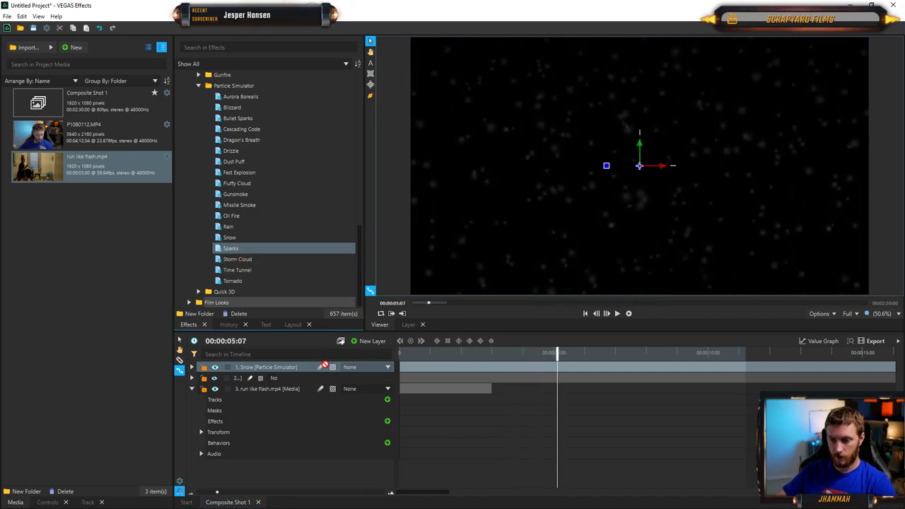
pyautogui.moveTo(315, 367); pyautogui.dragTo(318, 368)
pyautogui.moveTo(556, 355); pyautogui.dragTo(403, 352)
pyautogui.press('Delete')
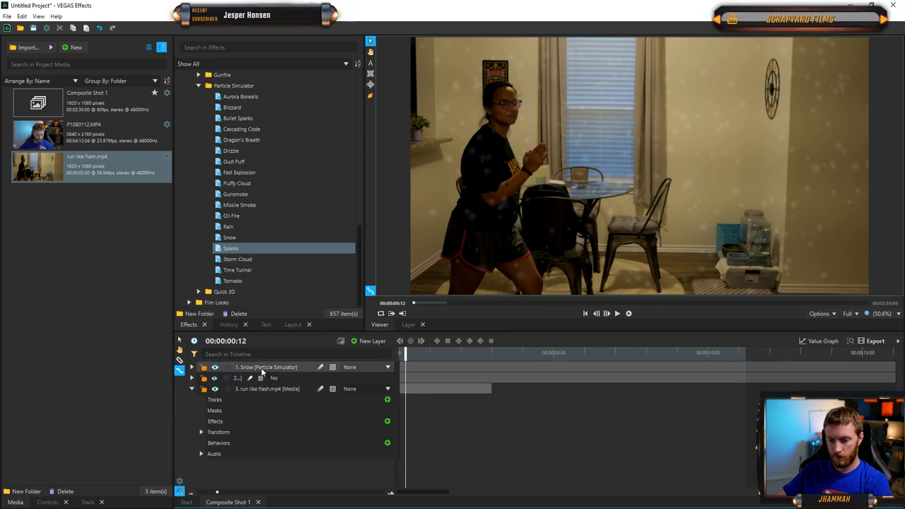
pyautogui.press('Delete')
pyautogui.moveTo(406, 358)
pyautogui.mouseDown()
pyautogui.moveTo(418, 353)
pyautogui.moveTo(400, 354)
pyautogui.mouseUp()
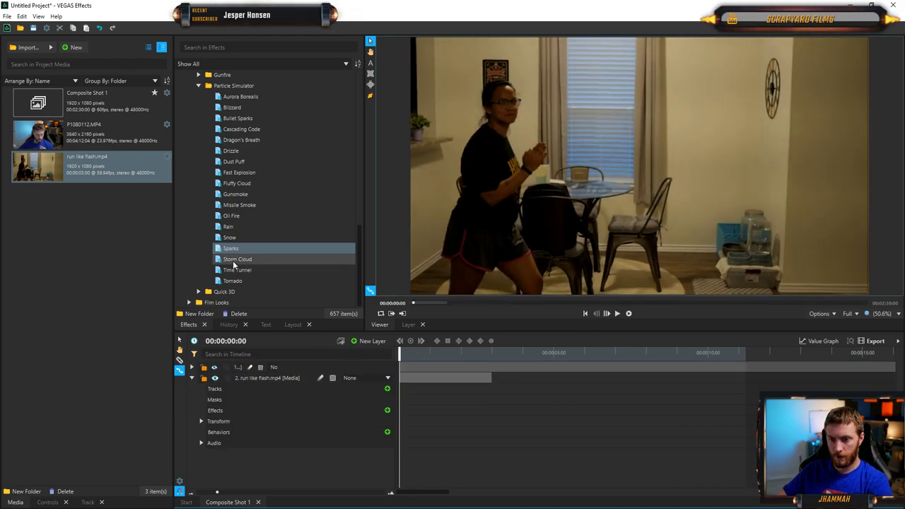
# - Add the Time Tunnel preset as the top layer, play it from the start to 00:00:07:52, and delete it
pyautogui.click(231, 262)
pyautogui.click(231, 272)
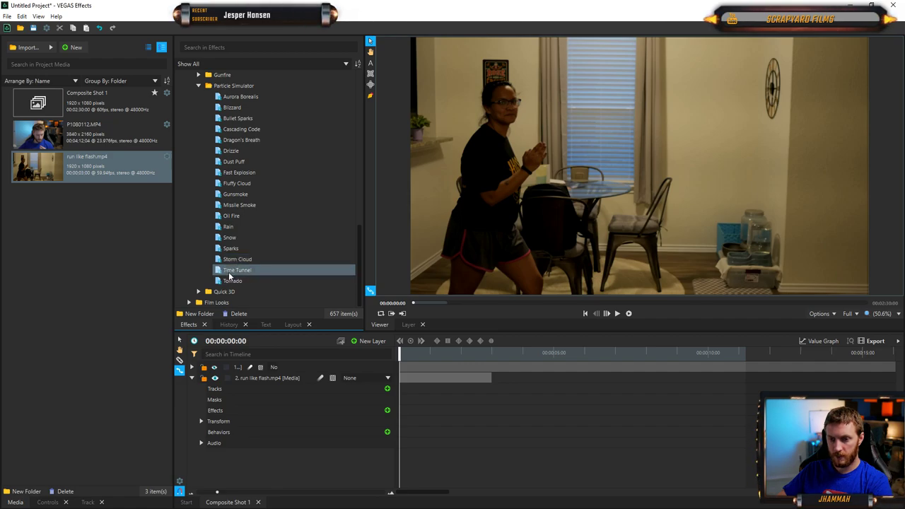
pyautogui.moveTo(262, 368); pyautogui.dragTo(263, 370)
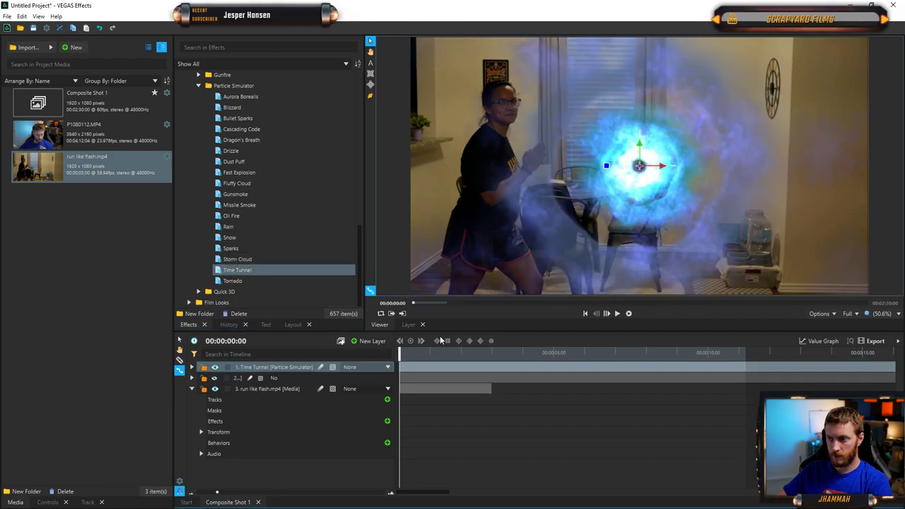
pyautogui.moveTo(405, 349)
pyautogui.mouseDown()
pyautogui.moveTo(540, 352)
pyautogui.moveTo(401, 350)
pyautogui.mouseUp()
pyautogui.press('space')
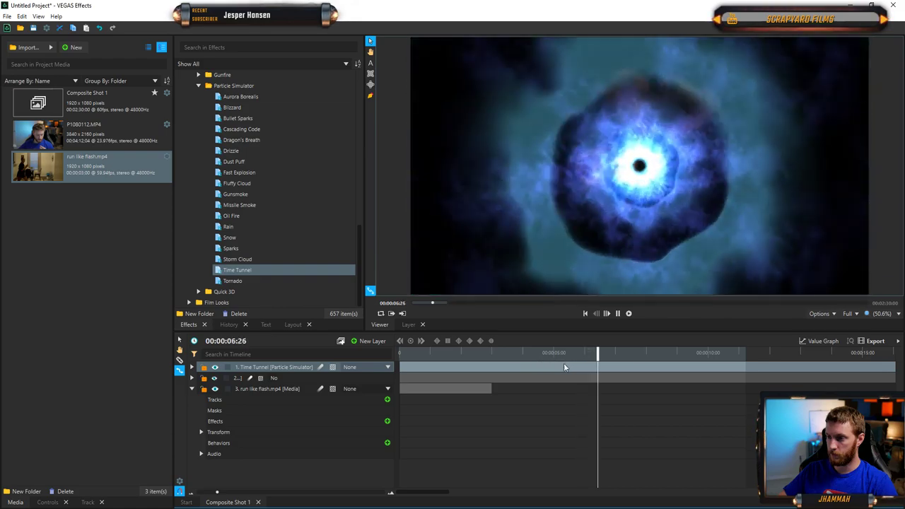
pyautogui.press('space')
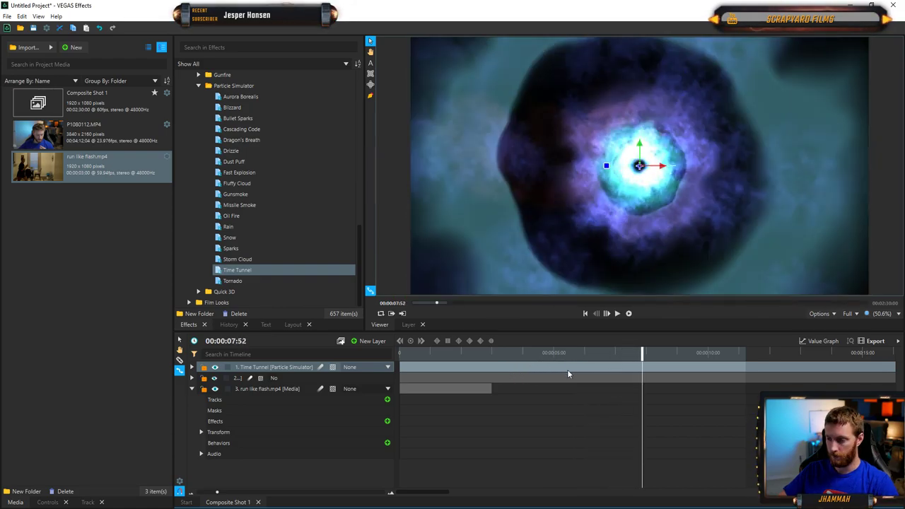
pyautogui.press('Delete')
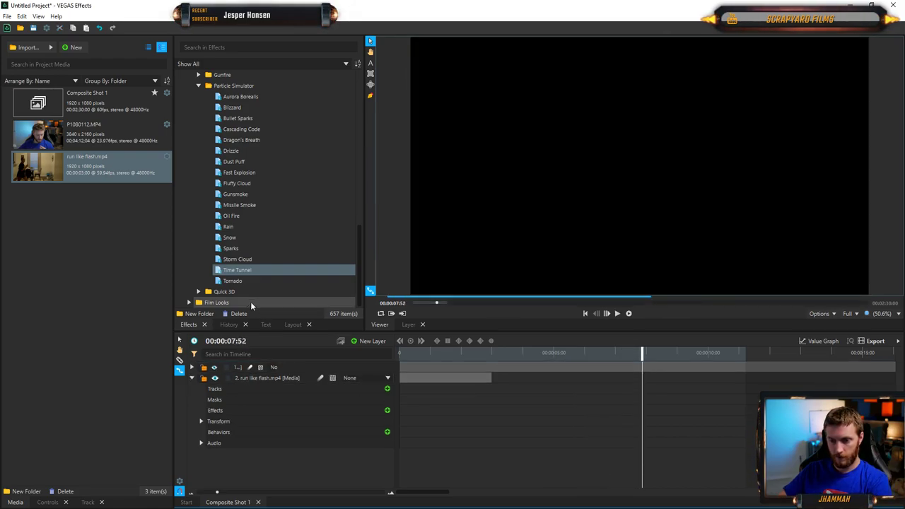
# - Add the Tornado preset as the top layer, play it up to 00:00:22:15, return to 00:00:00:00, and delete it
pyautogui.click(237, 282)
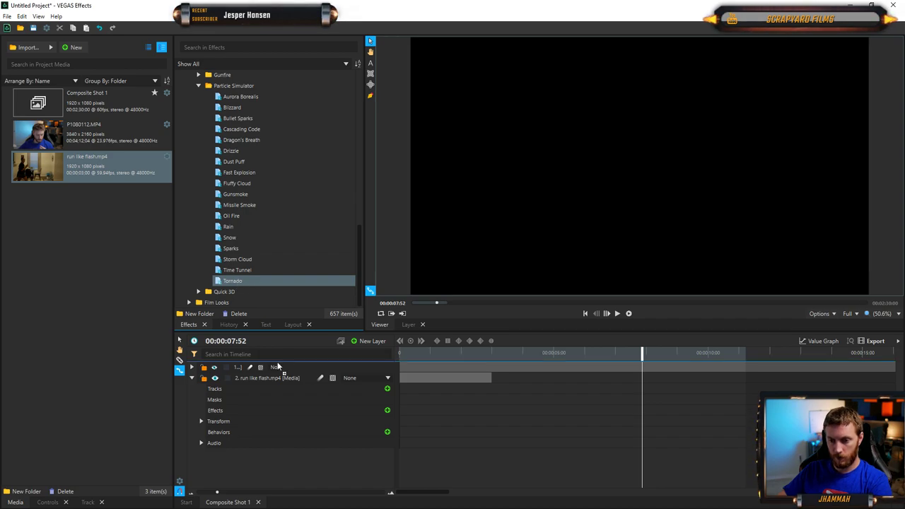
pyautogui.moveTo(278, 365); pyautogui.dragTo(280, 367)
pyautogui.moveTo(637, 357); pyautogui.dragTo(621, 339)
pyautogui.press('space')
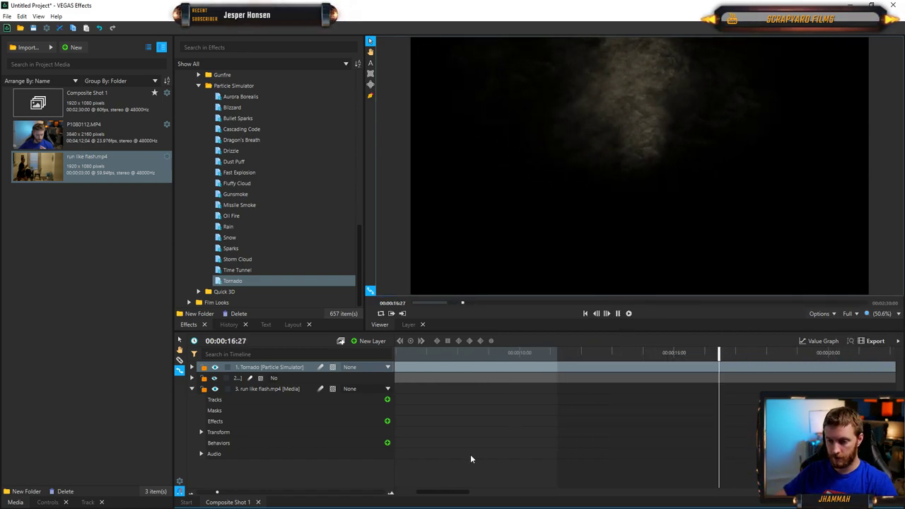
pyautogui.press('space')
pyautogui.press('space')
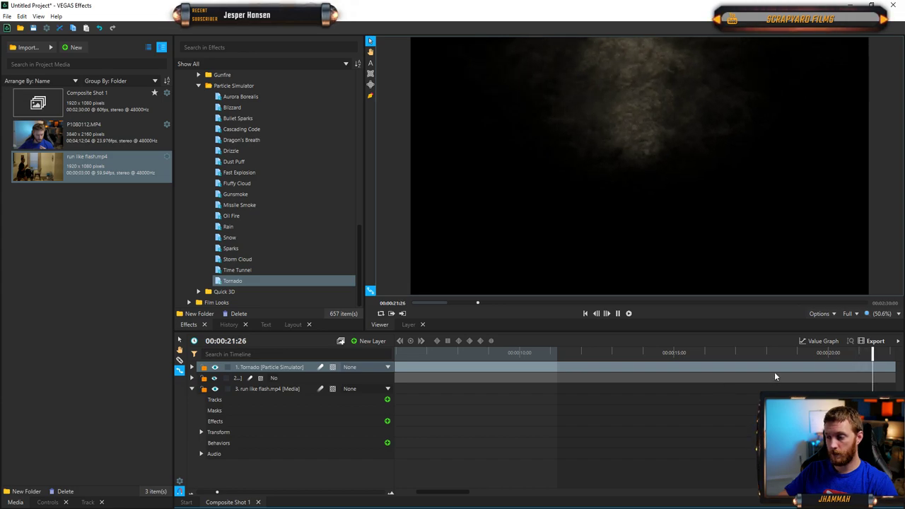
pyautogui.press('space')
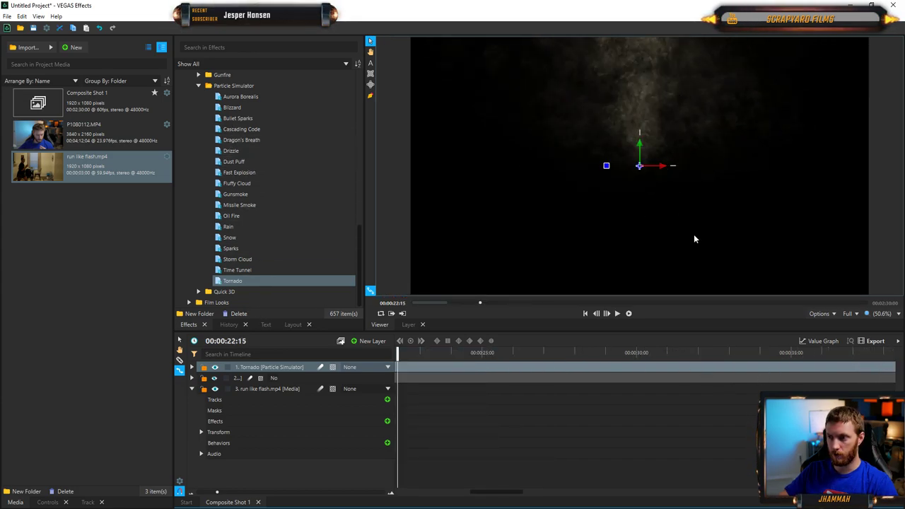
pyautogui.moveTo(396, 356); pyautogui.dragTo(354, 358)
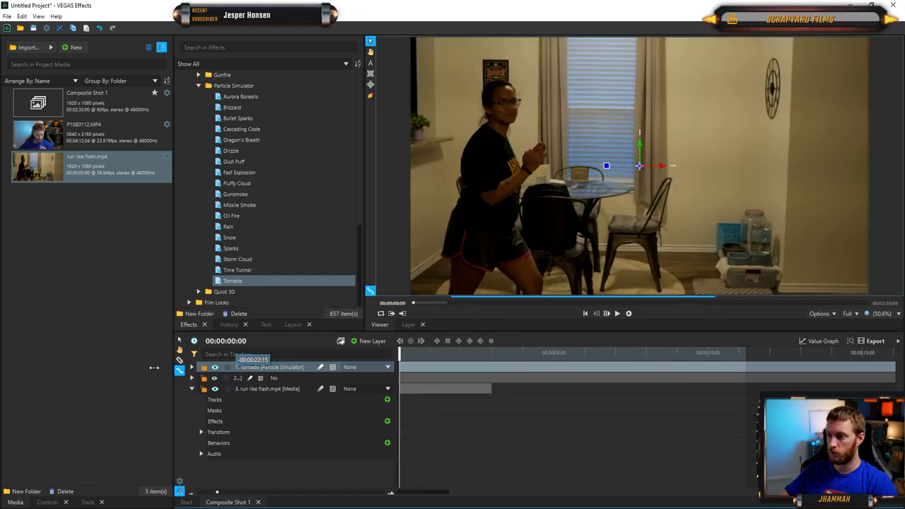
pyautogui.press('Delete')
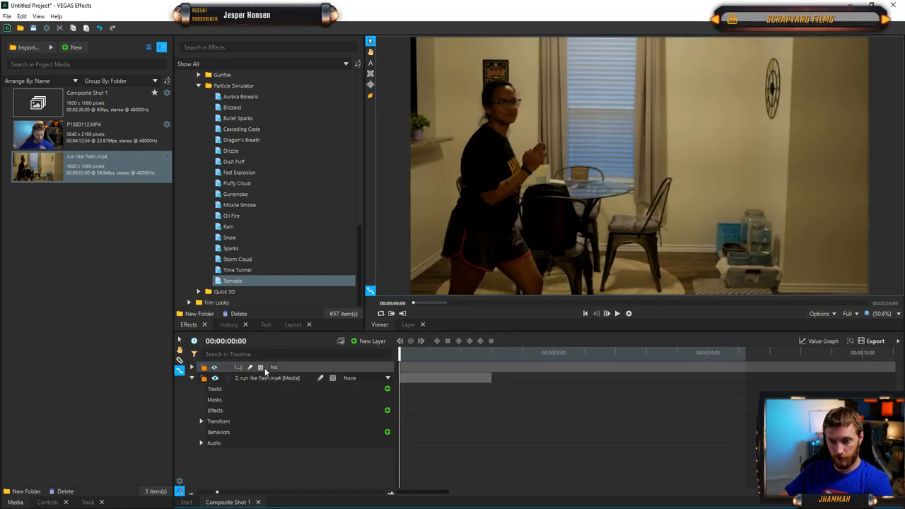
# - Add the Barrage preset from Quick 3D as the top layer, shift it horizontally to the frame's left edge, and play it up to 00:00:02:05
pyautogui.click(198, 86)
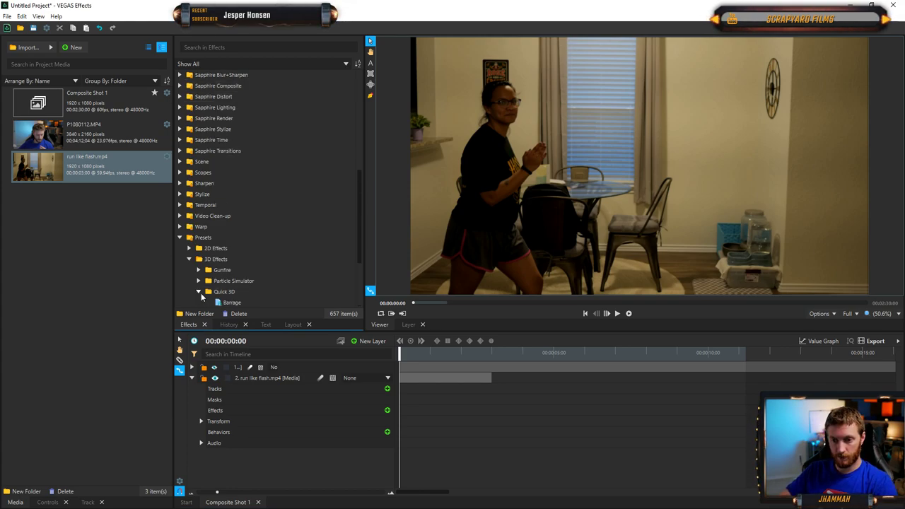
pyautogui.scroll(-3, 269, 253)
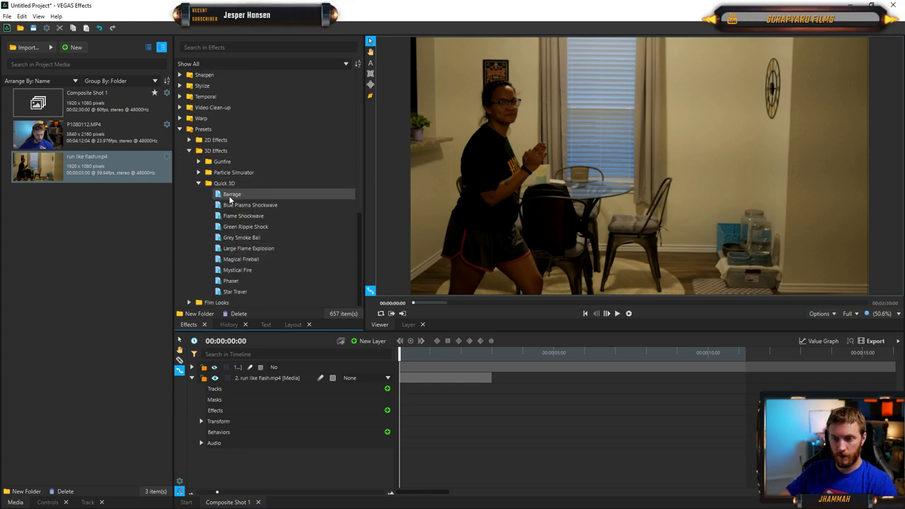
pyautogui.moveTo(300, 367); pyautogui.dragTo(326, 366)
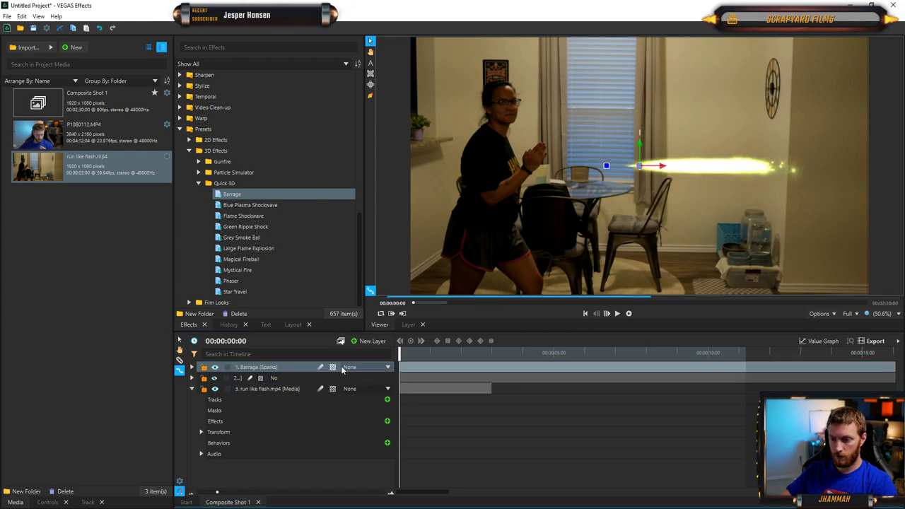
pyautogui.moveTo(400, 354)
pyautogui.mouseDown()
pyautogui.moveTo(451, 359)
pyautogui.moveTo(388, 367)
pyautogui.moveTo(442, 382)
pyautogui.moveTo(400, 356)
pyautogui.moveTo(411, 353)
pyautogui.mouseUp()
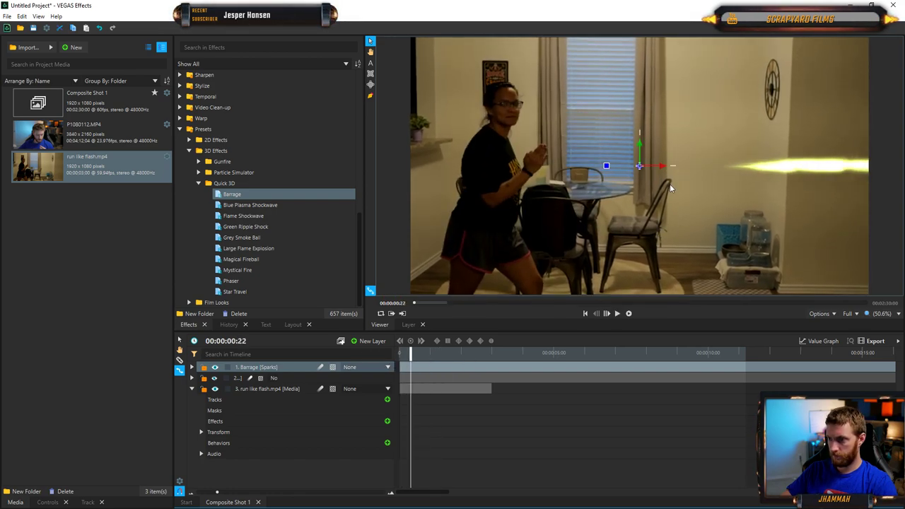
pyautogui.moveTo(662, 165); pyautogui.dragTo(410, 166)
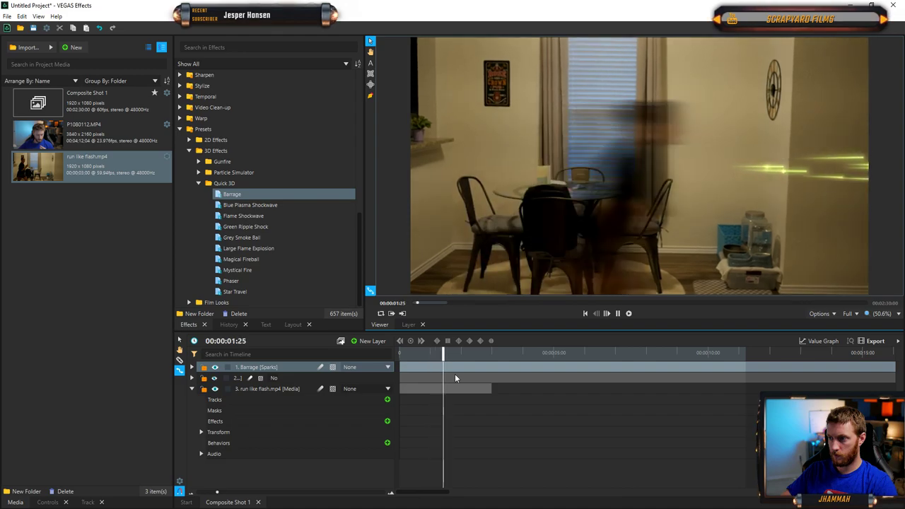
pyautogui.press('space')
# - Add the Blue Plasma Shockwave preset as the top layer and play it up to 00:00:02:25
pyautogui.moveTo(244, 205); pyautogui.dragTo(317, 319)
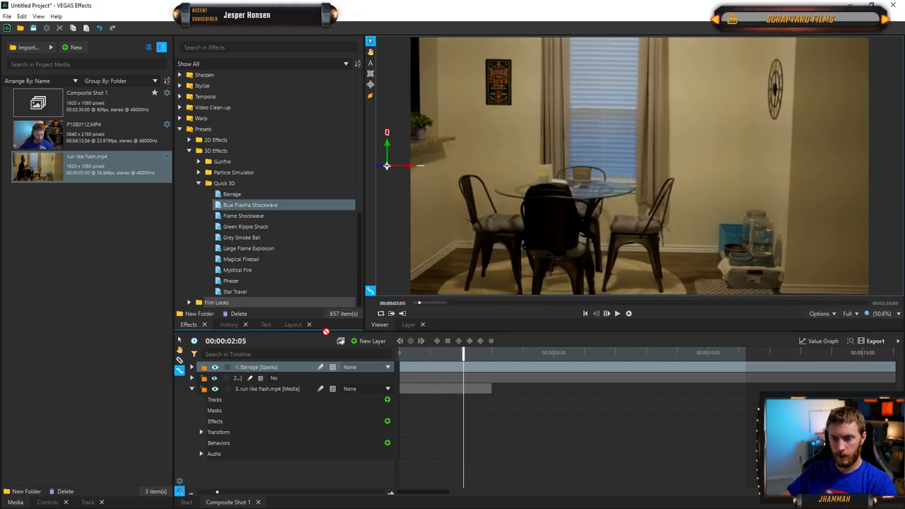
pyautogui.moveTo(346, 367); pyautogui.dragTo(348, 367)
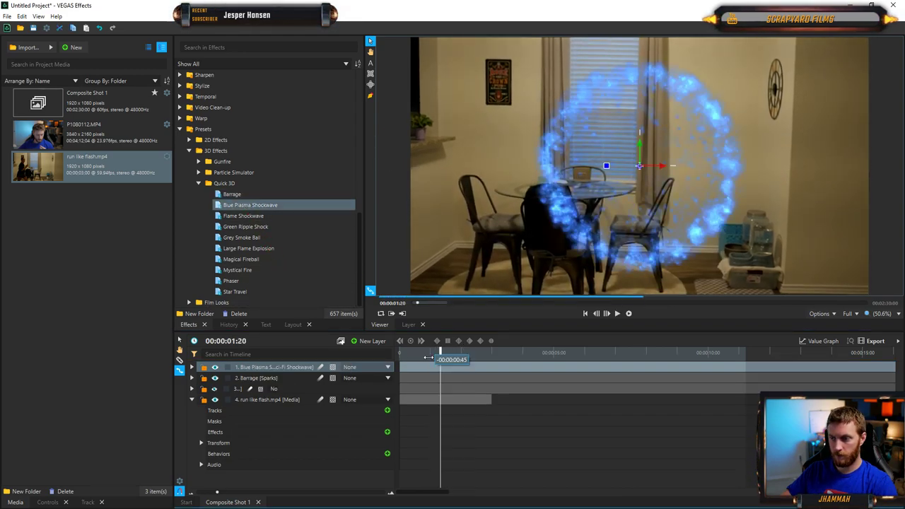
pyautogui.press('space')
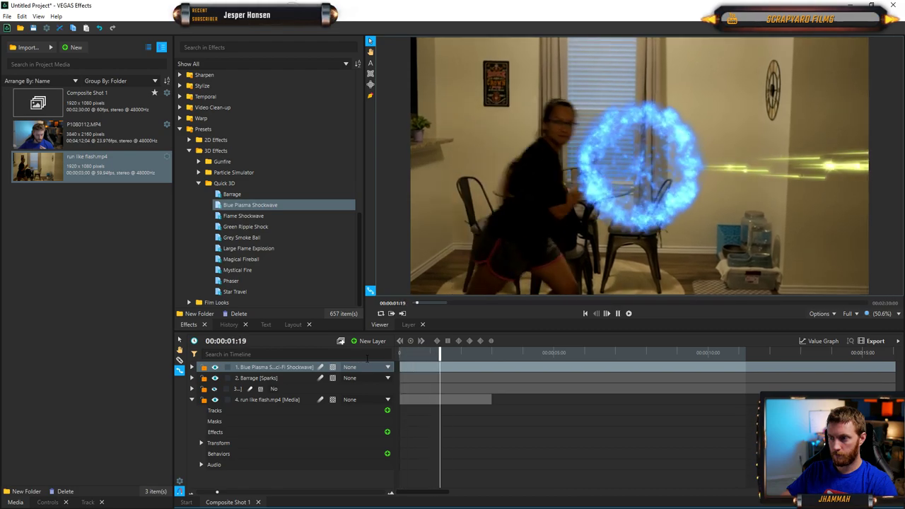
pyautogui.press('space')
# - Add the Flame Shockwave preset as the top layer and delete the Blue Plasma Shockwave and Barrage layers
pyautogui.moveTo(244, 216); pyautogui.dragTo(254, 221)
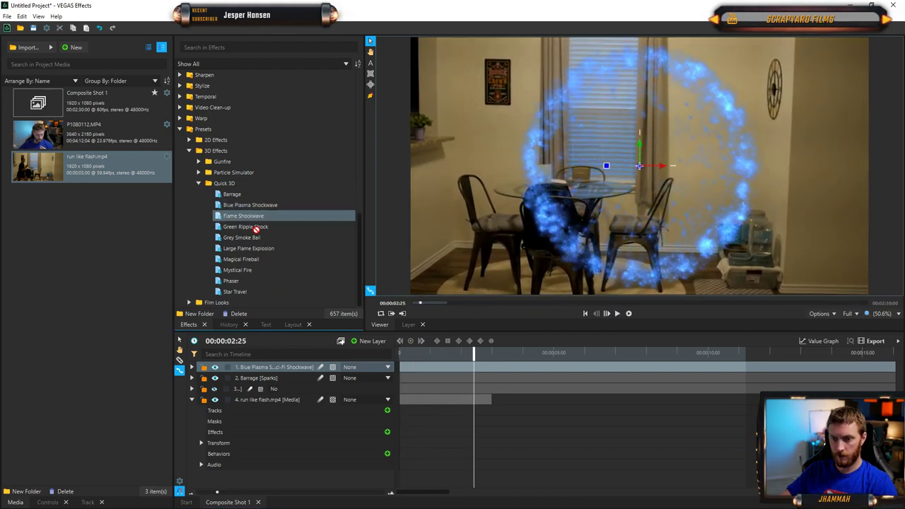
pyautogui.moveTo(302, 361); pyautogui.dragTo(303, 362)
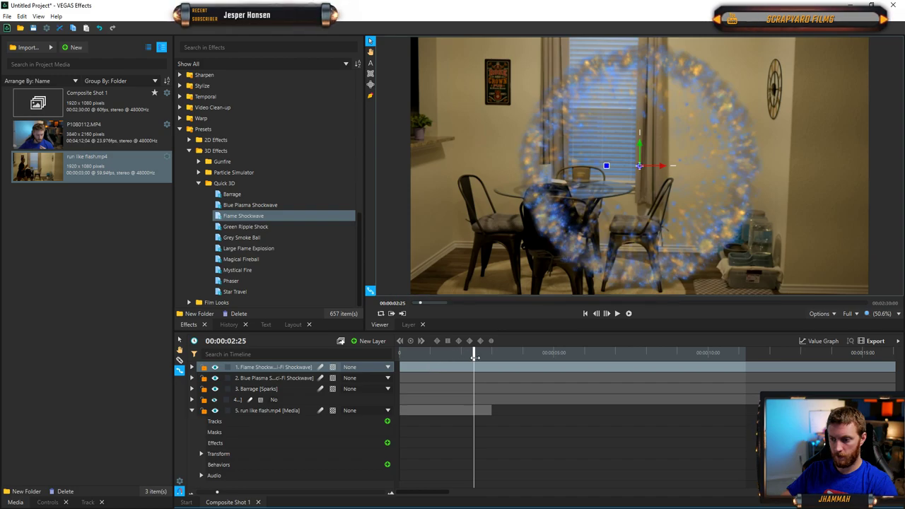
pyautogui.click(278, 378)
pyautogui.press('Delete')
pyautogui.click(276, 379)
pyautogui.press('Delete')
# - Play the Flame Shockwave layer up to 00:00:02:52 and delete it
pyautogui.press('space')
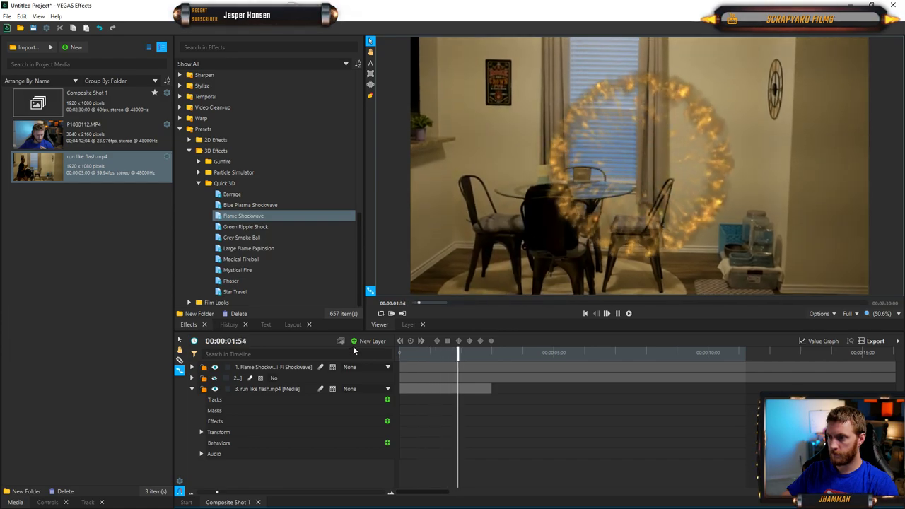
pyautogui.press('space')
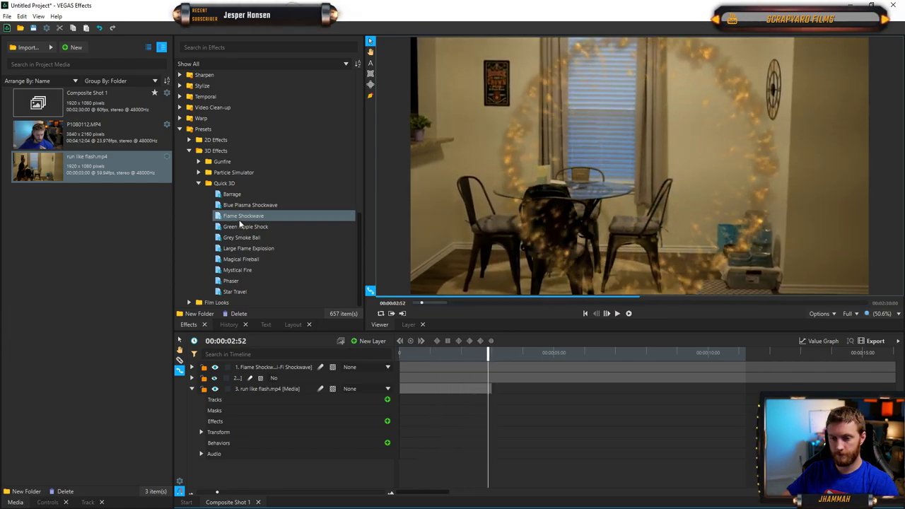
pyautogui.click(278, 369)
pyautogui.press('Delete')
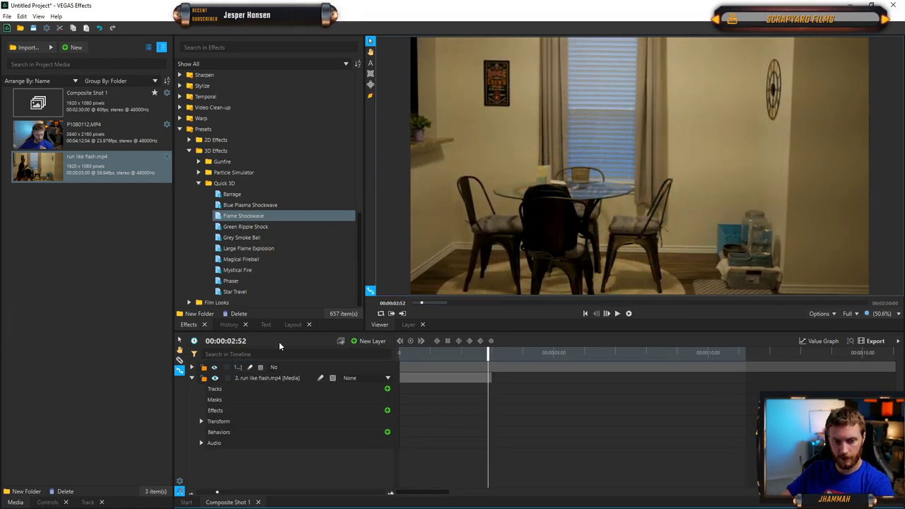
# - Add the Green Ripple Shock preset as the top layer, scrub it back to 00:00:01:09, and delete it
pyautogui.click(238, 227)
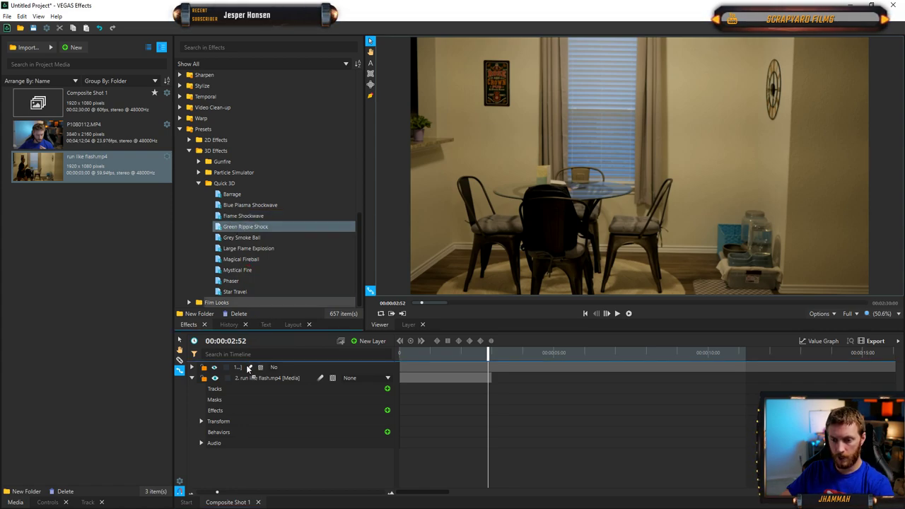
pyautogui.moveTo(248, 369); pyautogui.dragTo(249, 369)
pyautogui.moveTo(451, 358)
pyautogui.mouseDown()
pyautogui.moveTo(403, 359)
pyautogui.moveTo(434, 360)
pyautogui.mouseUp()
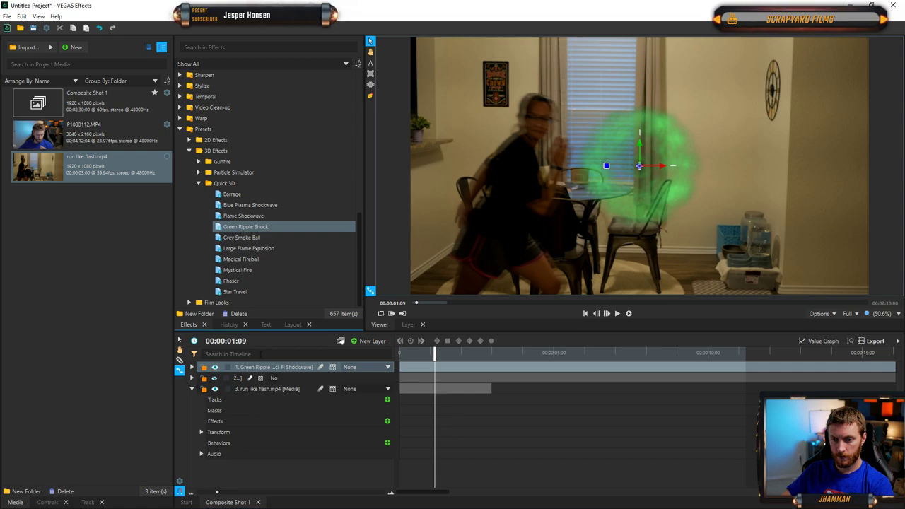
pyautogui.press('Delete')
# - Add the Large Flame Explosion preset as the top layer, scrub it back to 00:00:00:23, and delete it
pyautogui.click(239, 239)
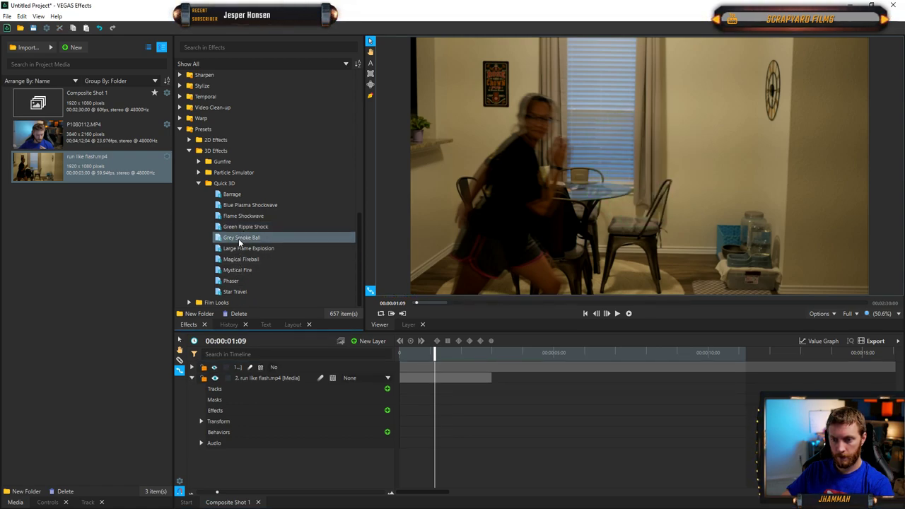
pyautogui.click(241, 249)
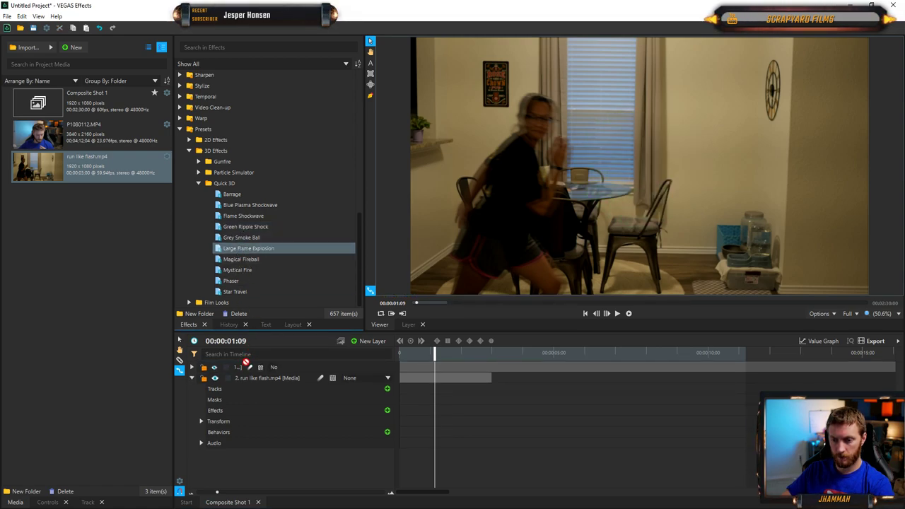
pyautogui.moveTo(246, 362); pyautogui.dragTo(295, 367)
pyautogui.moveTo(436, 352); pyautogui.dragTo(411, 353)
pyautogui.press('Delete')
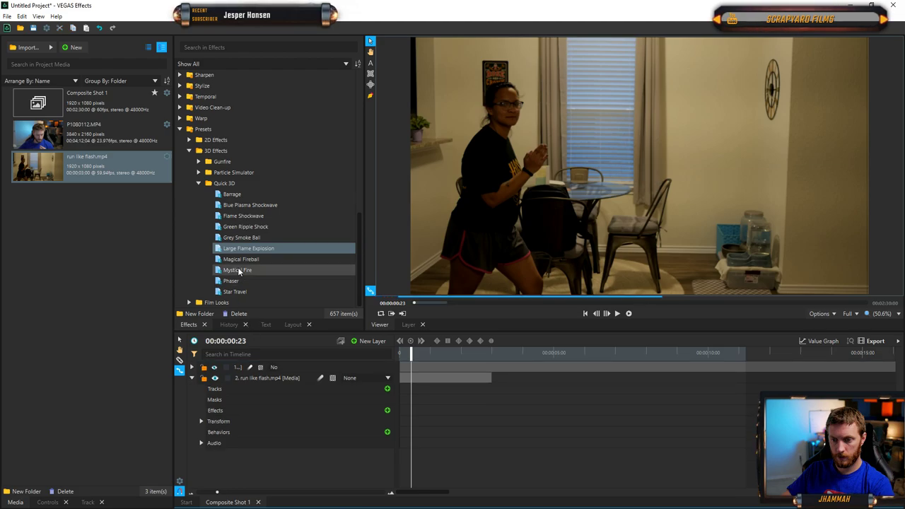
# - Add the Magical Fireball preset as the top layer, preview it up to 00:00:11:56, and delete it
pyautogui.moveTo(241, 259); pyautogui.dragTo(252, 298)
pyautogui.moveTo(260, 366); pyautogui.dragTo(269, 367)
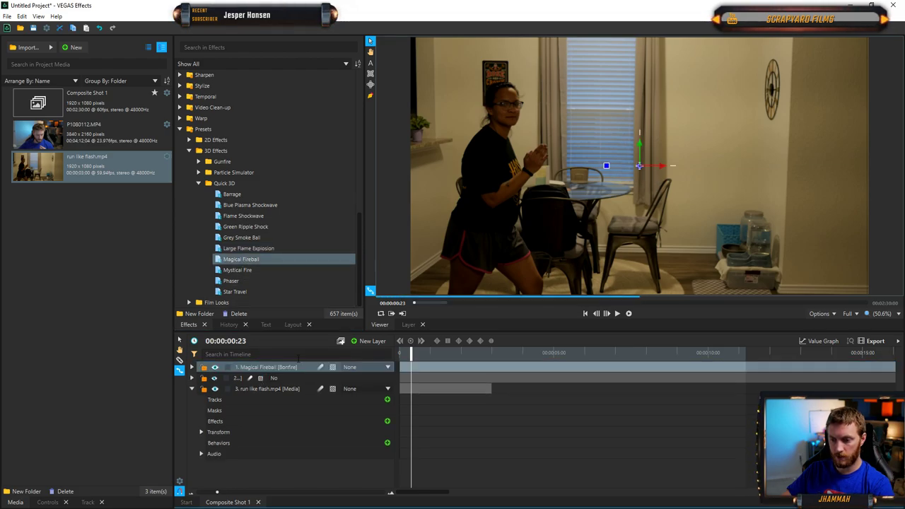
pyautogui.moveTo(411, 352); pyautogui.dragTo(539, 360)
pyautogui.press('space')
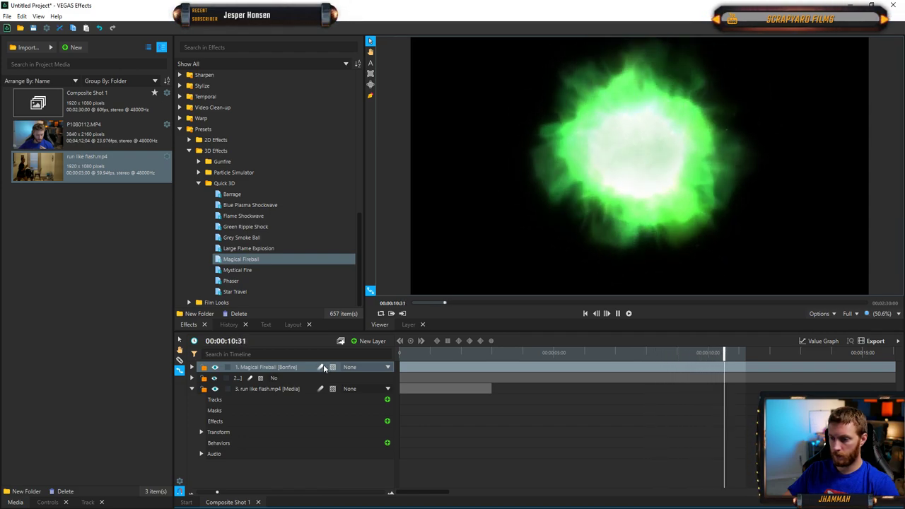
pyautogui.press('space')
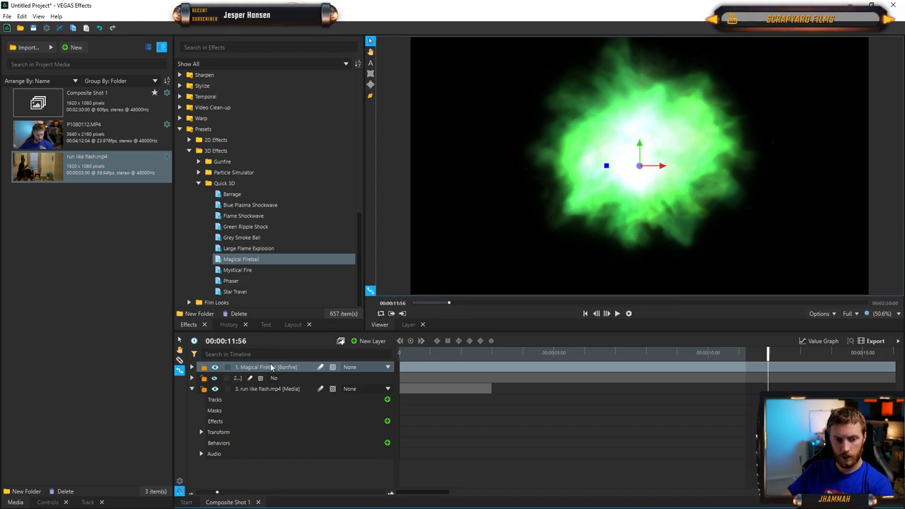
pyautogui.press('Delete')
# - Add the Mystical Fire preset as the top layer, play it from near the start to 00:00:04:53, and delete it
pyautogui.moveTo(234, 270); pyautogui.dragTo(274, 364)
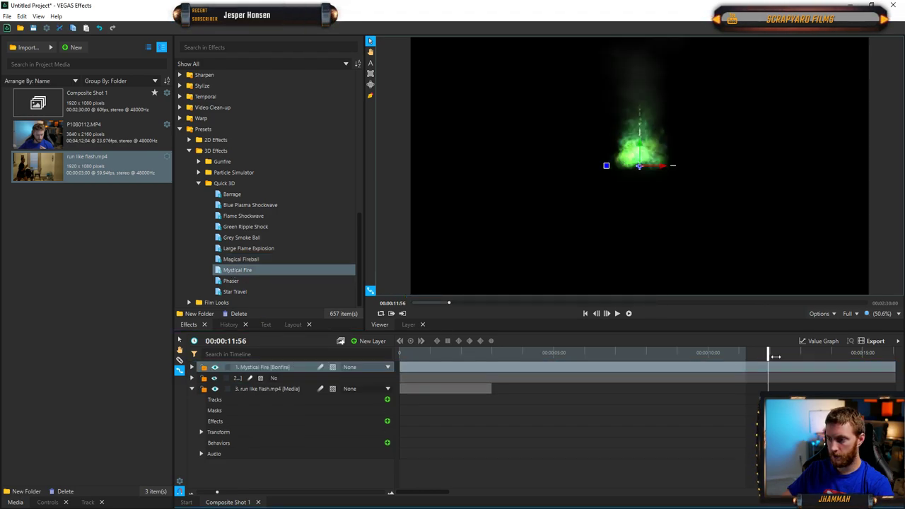
pyautogui.moveTo(771, 358); pyautogui.dragTo(408, 354)
pyautogui.press('space')
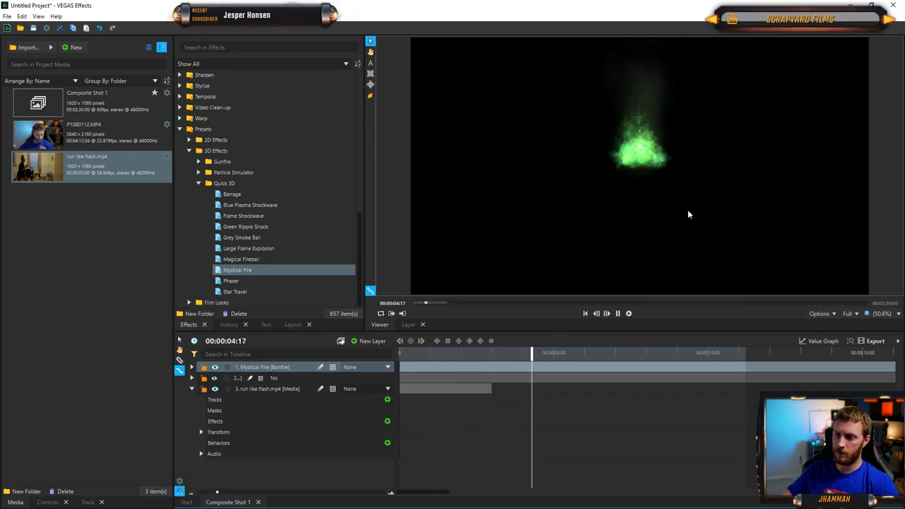
pyautogui.press('space')
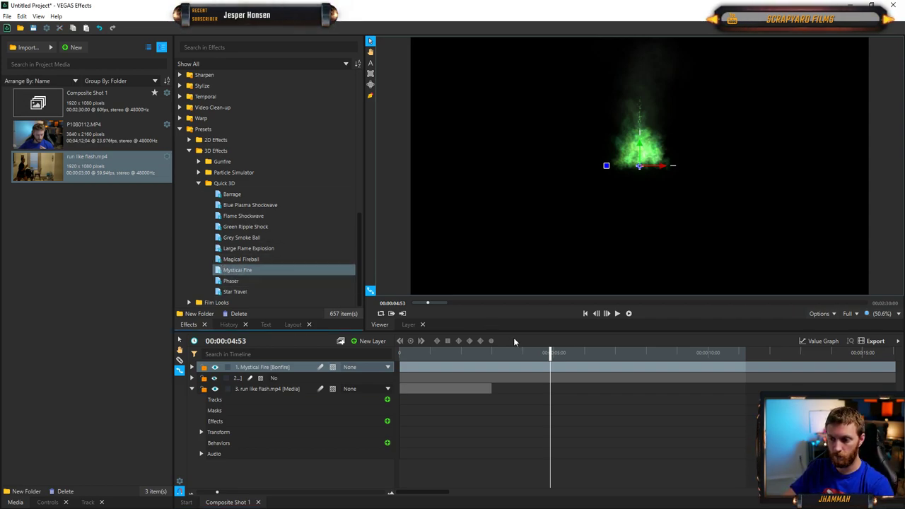
pyautogui.press('Delete')
# - Add the Phaser preset as the top layer, preview it back to 00:00:00:00, and delete the layer while keeping the preset itself
pyautogui.click(241, 283)
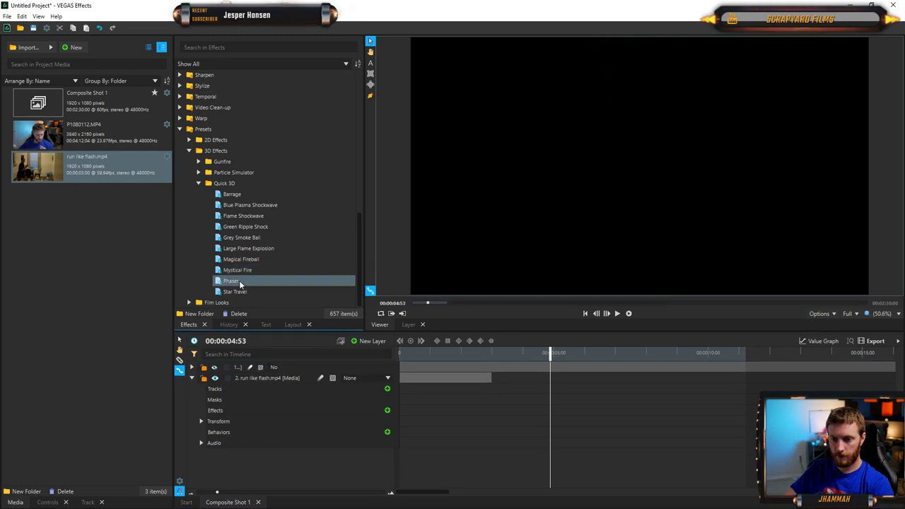
pyautogui.moveTo(263, 363); pyautogui.dragTo(404, 356)
pyautogui.moveTo(550, 354); pyautogui.dragTo(386, 347)
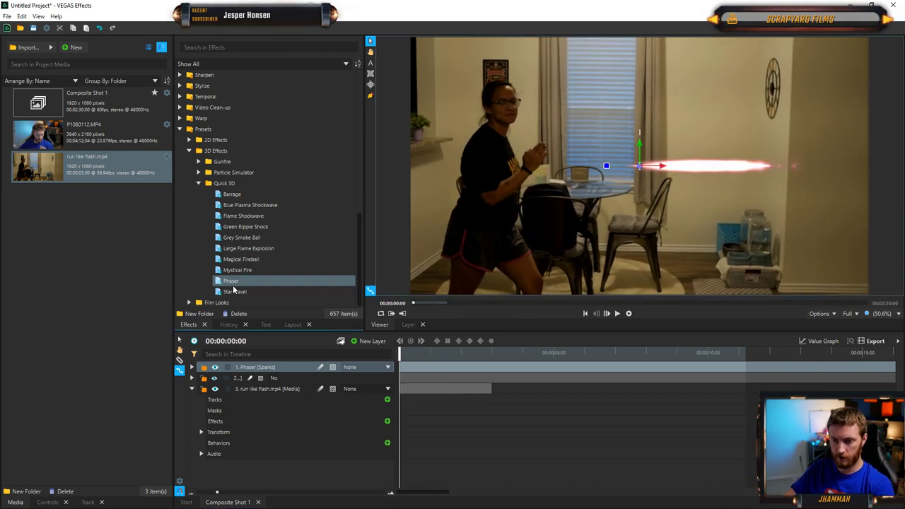
pyautogui.click(238, 314)
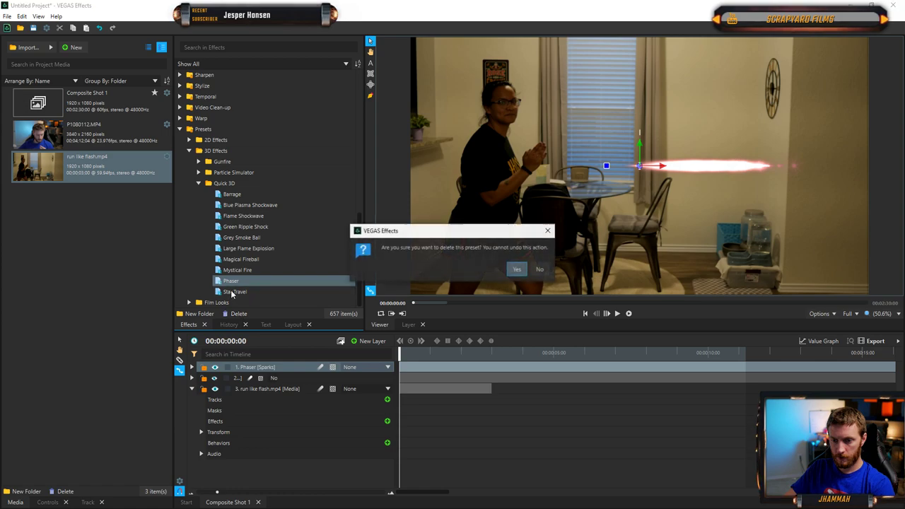
pyautogui.click(540, 274)
pyautogui.press('Delete')
# - Add the Star Travel preset as the top layer, play it up to 00:00:04:13, and delete it
pyautogui.moveTo(228, 290); pyautogui.dragTo(248, 367)
pyautogui.moveTo(400, 353); pyautogui.dragTo(477, 353)
pyautogui.press('space')
pyautogui.press('space')
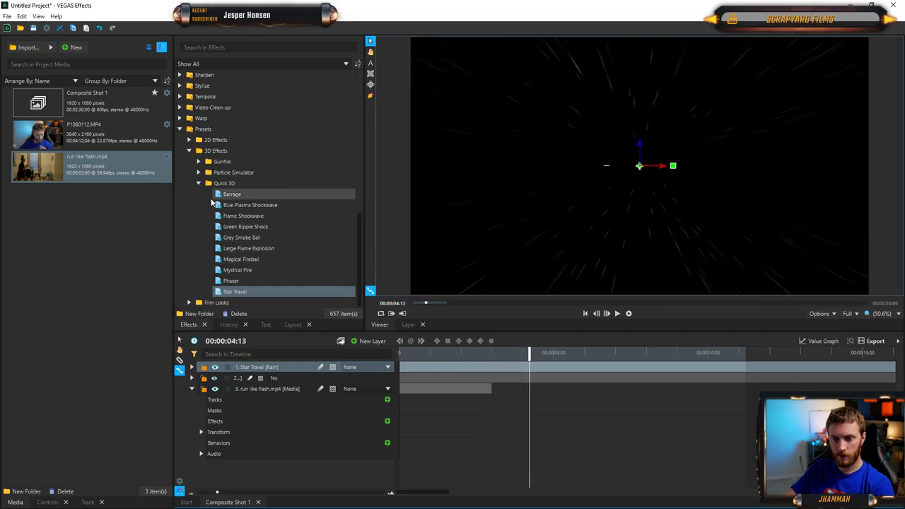
pyautogui.press('Delete')
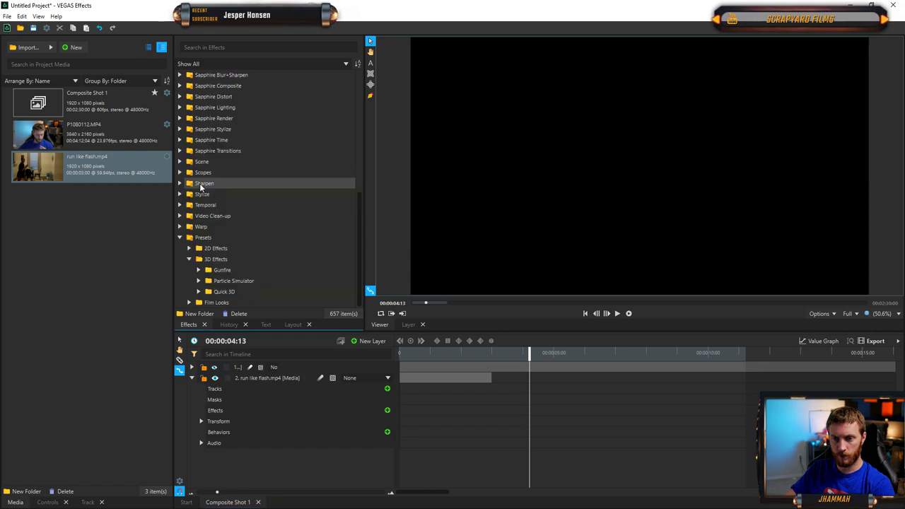
# - Apply the Nuclear Sun preset from Film Looks to the run like flash.mp4 layer, preview it at 00:00:00:48, and delete its effects
pyautogui.click(189, 303)
pyautogui.scroll(-3, 247, 249)
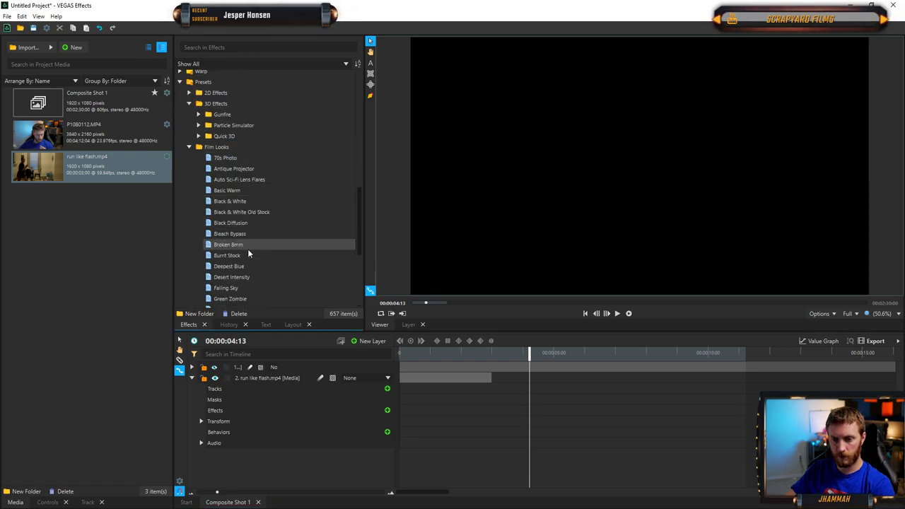
pyautogui.scroll(-5, 244, 269)
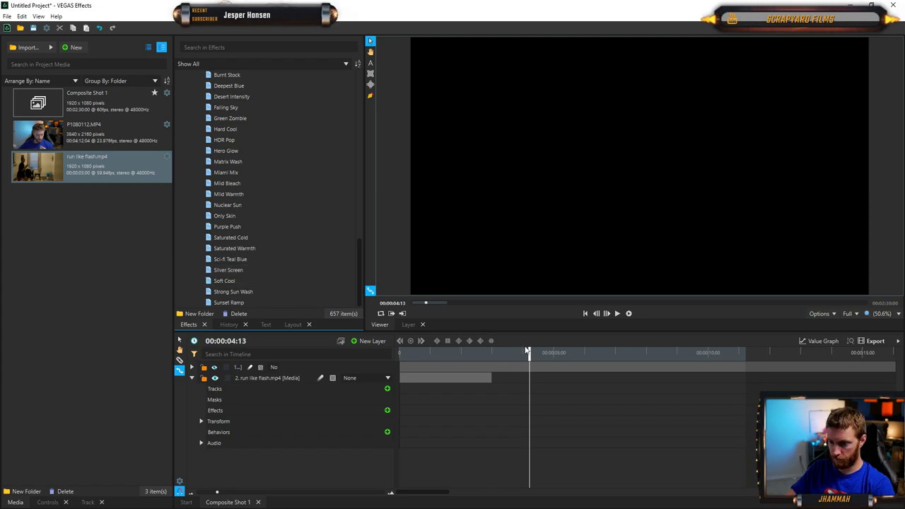
pyautogui.moveTo(527, 351); pyautogui.dragTo(425, 353)
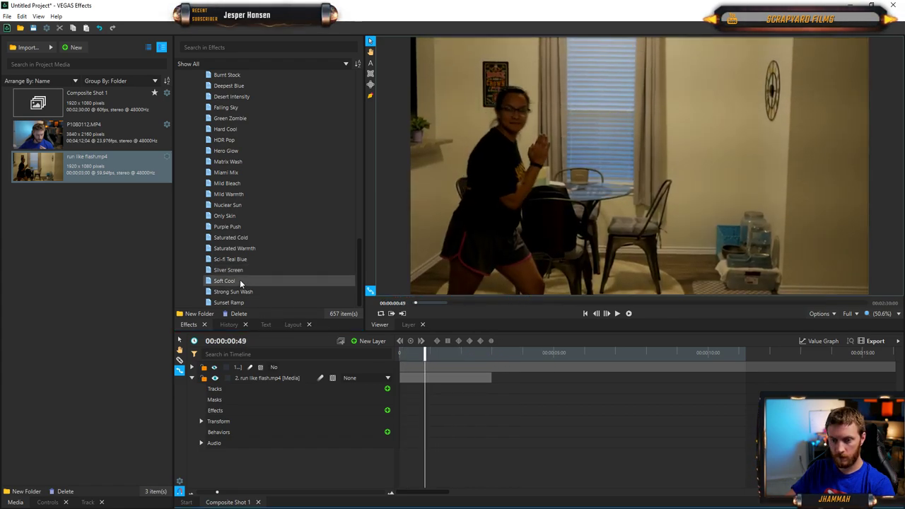
pyautogui.click(224, 252)
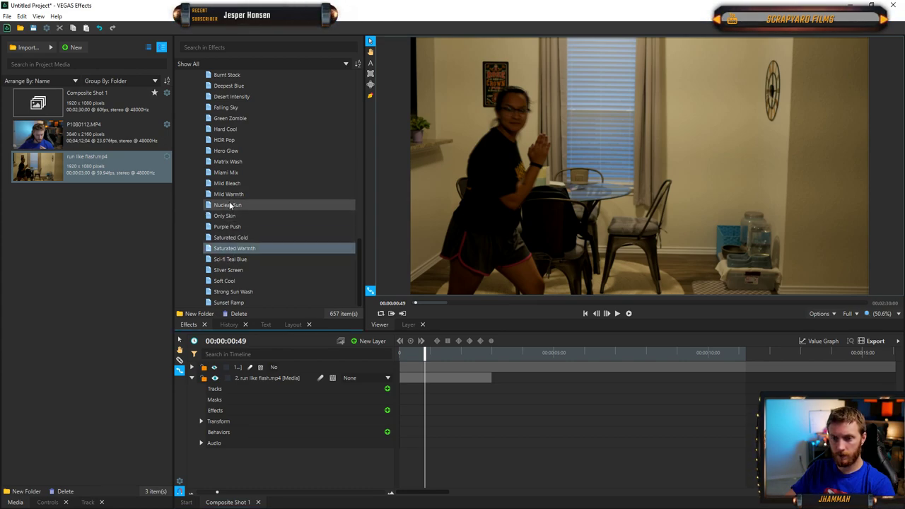
pyautogui.moveTo(228, 206); pyautogui.dragTo(236, 314)
pyautogui.moveTo(269, 379); pyautogui.dragTo(267, 378)
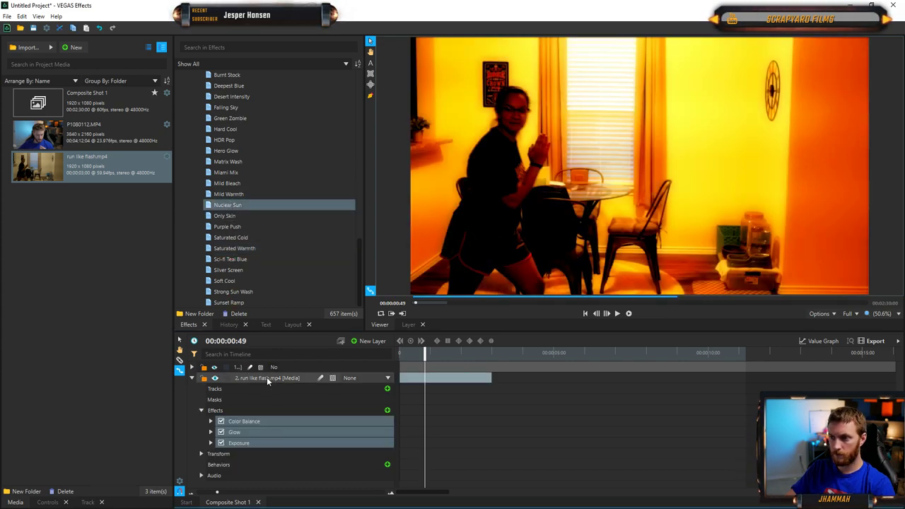
pyautogui.moveTo(424, 352)
pyautogui.mouseDown()
pyautogui.moveTo(460, 353)
pyautogui.moveTo(424, 359)
pyautogui.mouseUp()
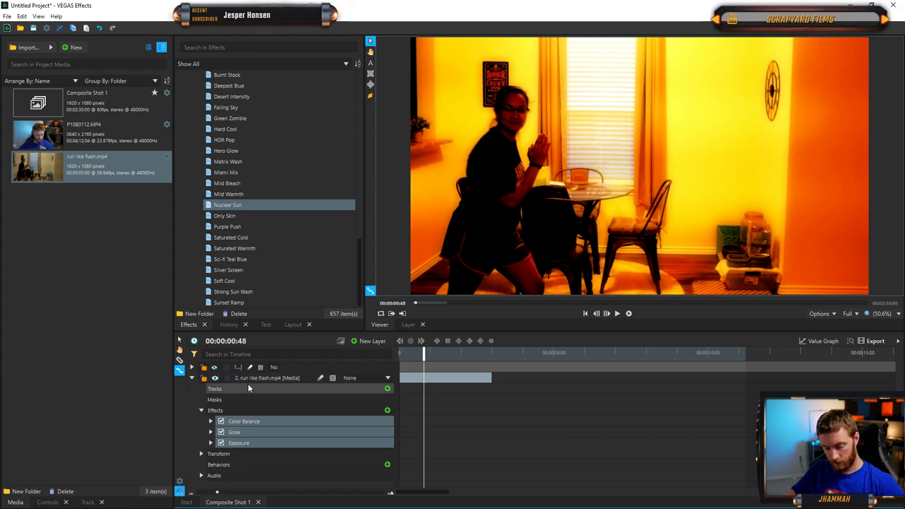
pyautogui.press('Delete')
# - Apply the Mild Warmth film look to the run like flash.mp4 layer and delete its effects
pyautogui.moveTo(225, 194); pyautogui.dragTo(244, 275)
pyautogui.moveTo(252, 375); pyautogui.dragTo(253, 380)
pyautogui.press('Delete')
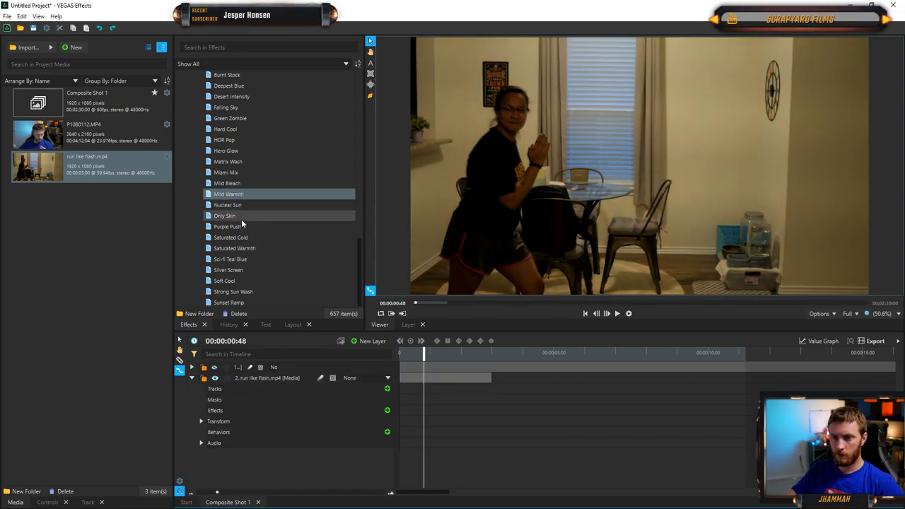
# - Try the Auto Sci-Fi Lens Flares preset on the run like flash.mp4 layer and delete the resulting effect
pyautogui.scroll(4, 246, 231)
pyautogui.moveTo(239, 123); pyautogui.dragTo(246, 382)
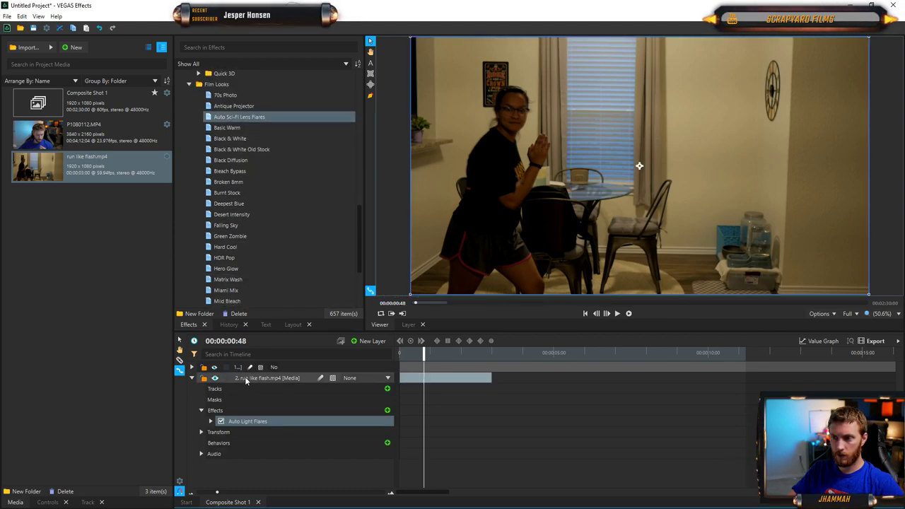
pyautogui.press('Delete')
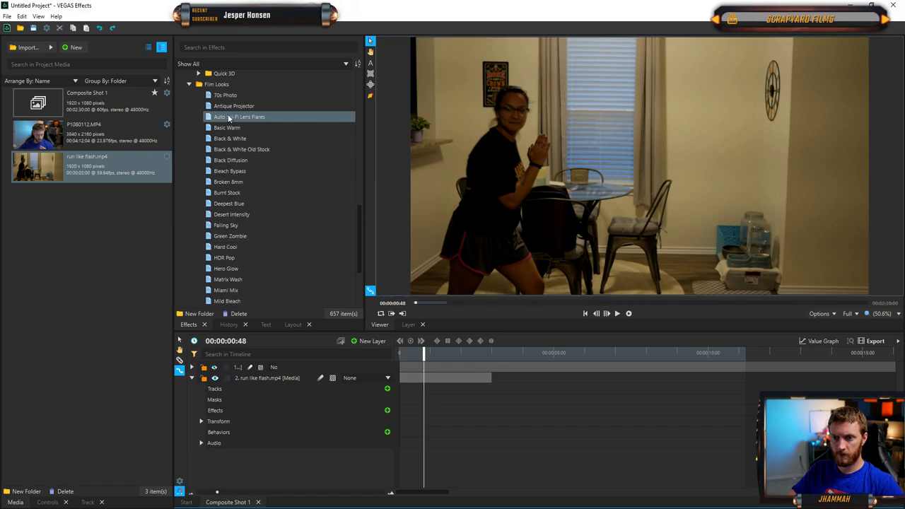
# - Apply the 70s Photo preset to the run like flash.mp4 layer, preview it back to 00:00:00:30, and undo it
pyautogui.moveTo(225, 94); pyautogui.dragTo(261, 379)
pyautogui.click(434, 356)
pyautogui.moveTo(433, 356); pyautogui.dragTo(414, 359)
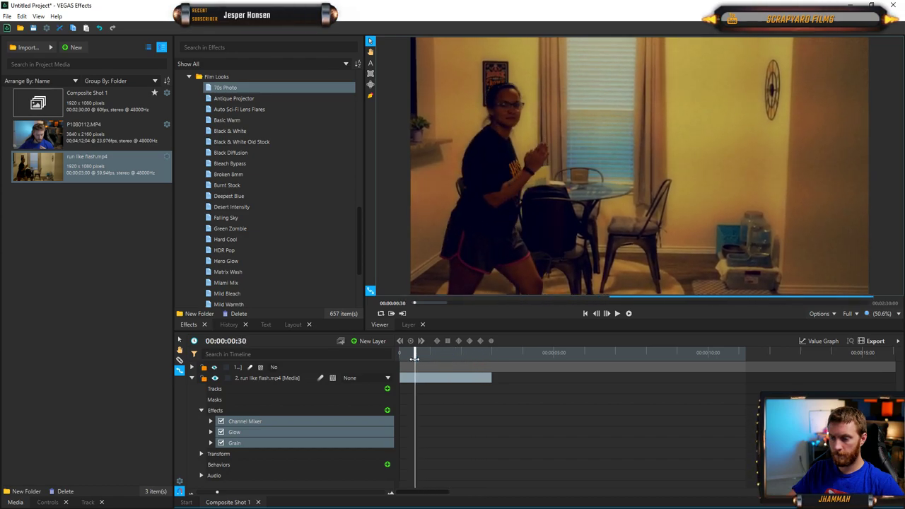
pyautogui.hotkey('ctrl', 'z')
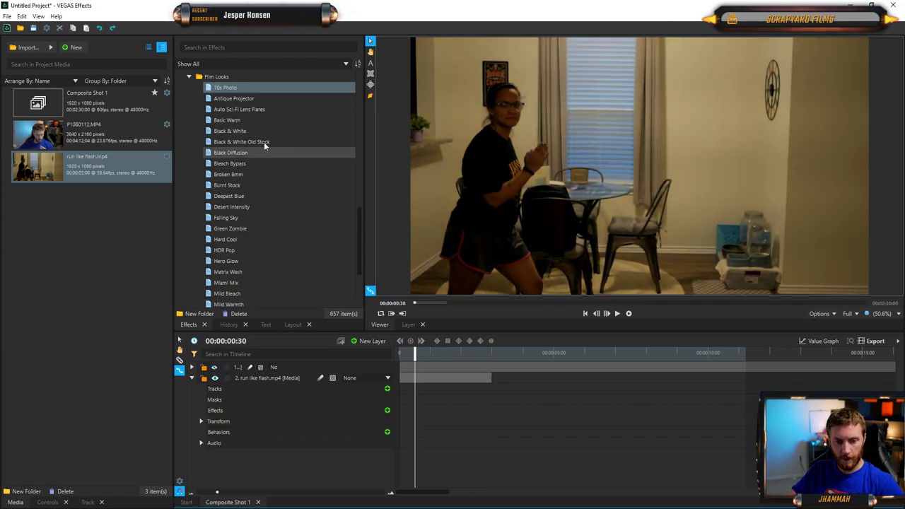
# - Apply the Hologram preset from 2D Effects to the run like flash.mp4 layer and preview it back to 00:00:00:14
pyautogui.click(189, 76)
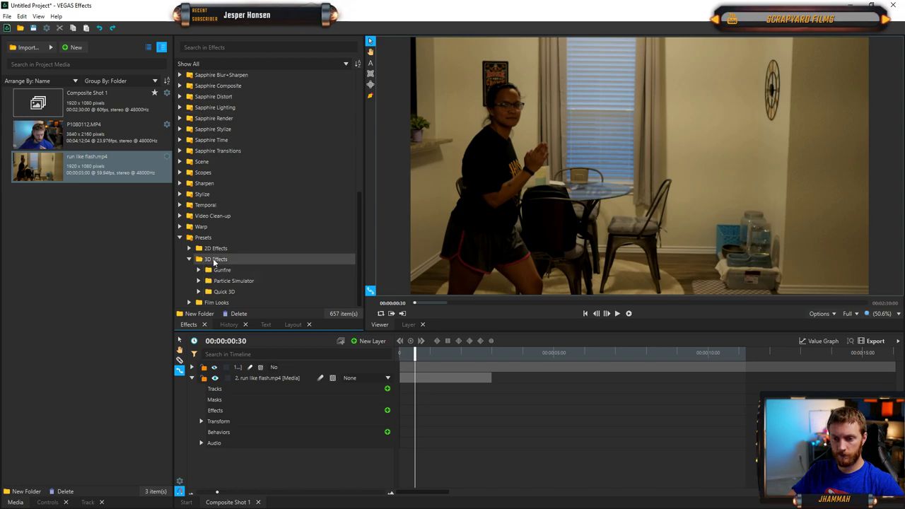
pyautogui.click(189, 258)
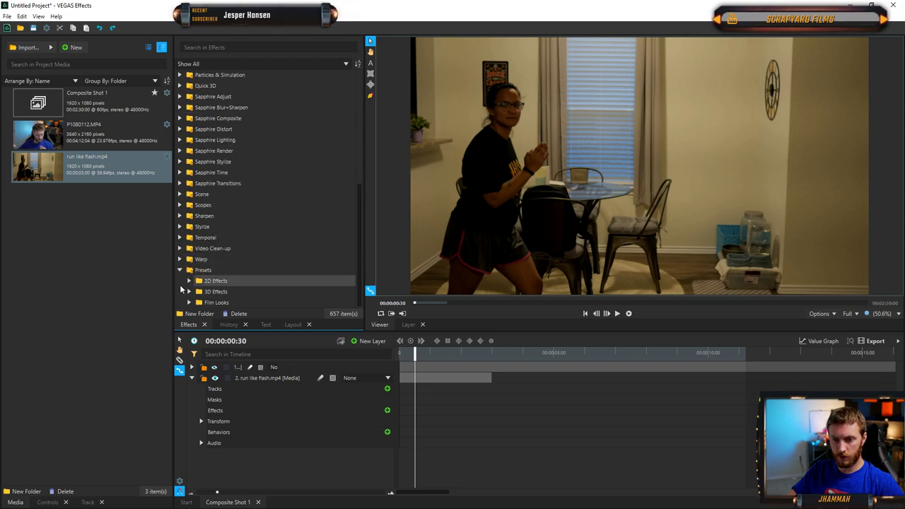
pyautogui.scroll(-3, 273, 281)
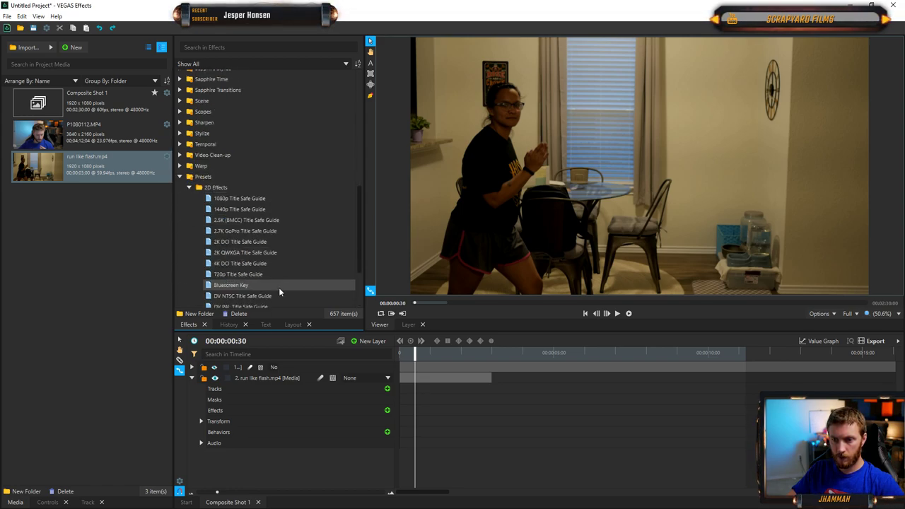
pyautogui.scroll(-2, 276, 247)
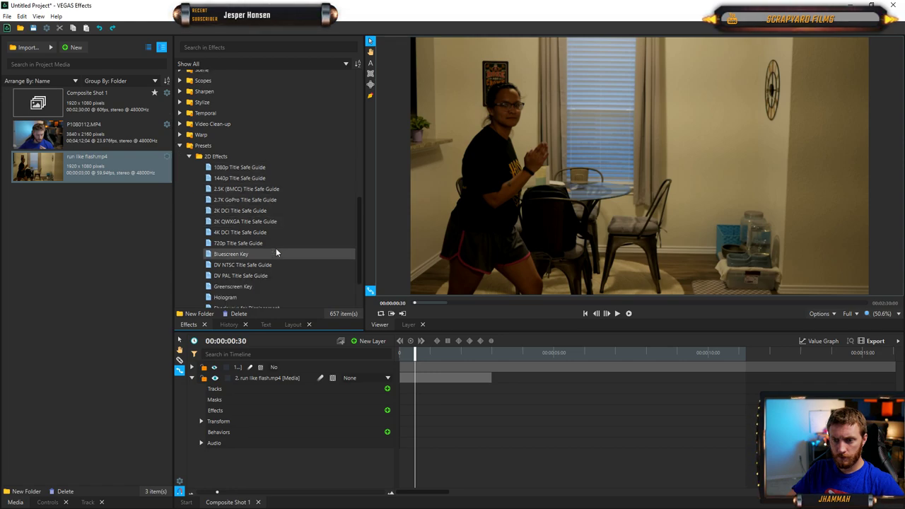
pyautogui.scroll(-1, 276, 251)
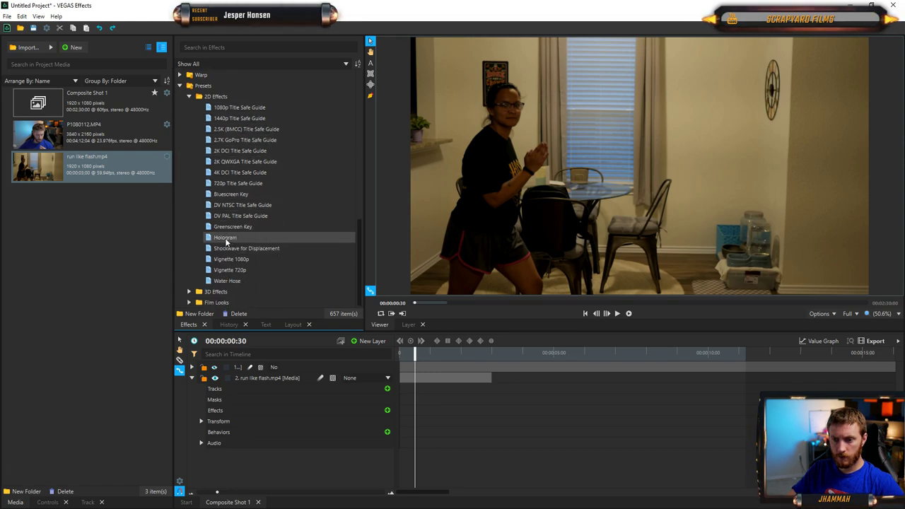
pyautogui.moveTo(265, 281); pyautogui.dragTo(281, 378)
pyautogui.moveTo(415, 352)
pyautogui.mouseDown()
pyautogui.moveTo(439, 351)
pyautogui.moveTo(406, 359)
pyautogui.mouseUp()
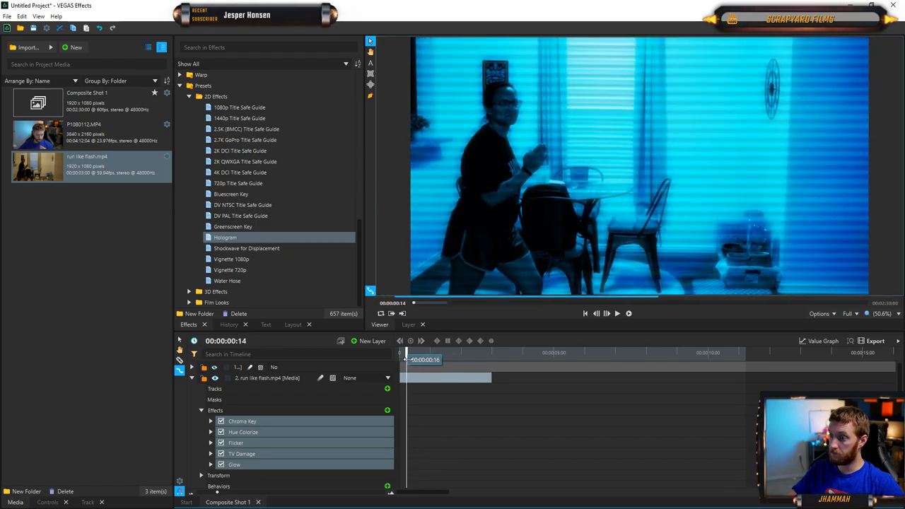
# - Shrink the hologram clip to about a third of the frame width, and undo back to the plain, full-size clip
pyautogui.click(464, 118)
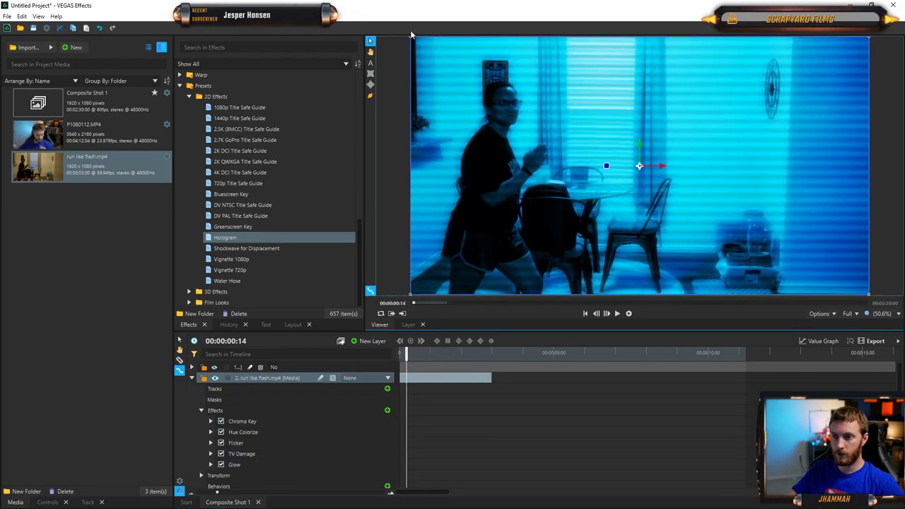
pyautogui.moveTo(412, 40); pyautogui.dragTo(480, 131)
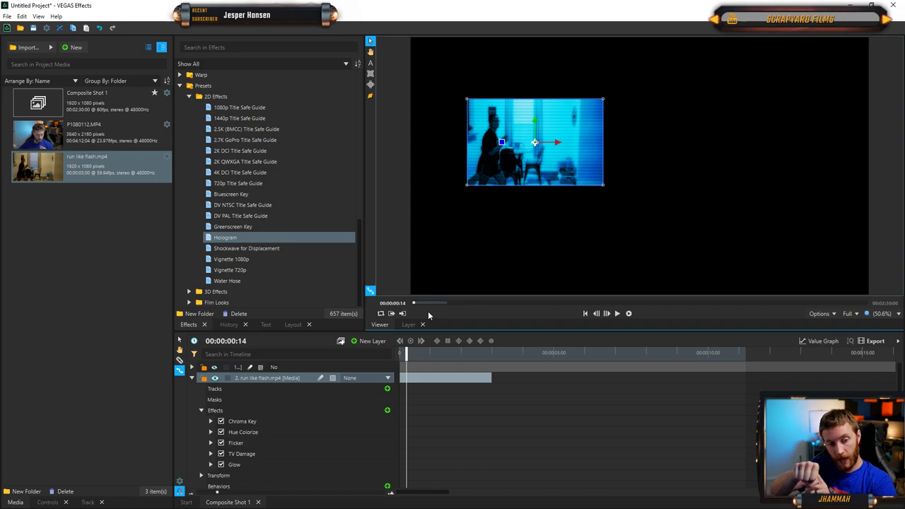
pyautogui.hotkey('ctrl', 'z')
pyautogui.hotkey('ctrl', 'z')
pyautogui.hotkey('ctrl', 'z')
pyautogui.hotkey('ctrl', 'z')
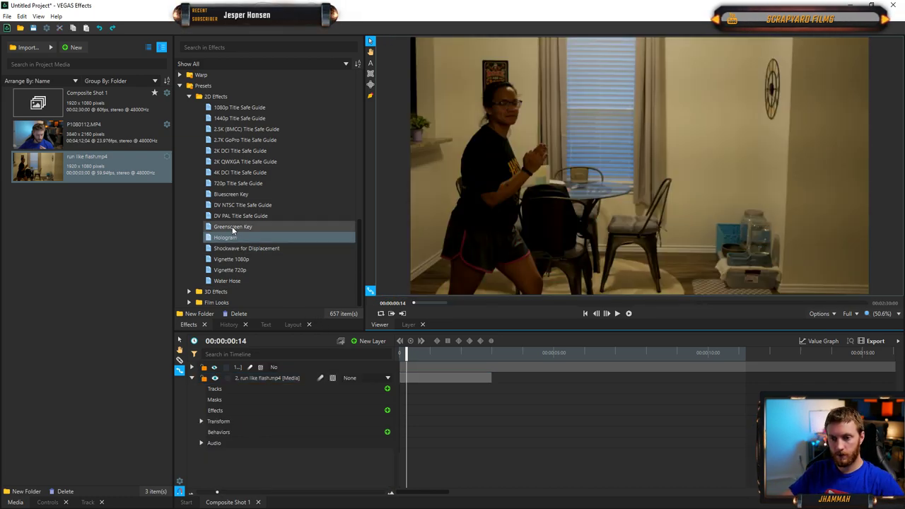
# - Apply the Shockwave for Displacement preset to the run like flash.mp4 layer, preview it up to 00:00:03:26, and undo it
pyautogui.click(237, 249)
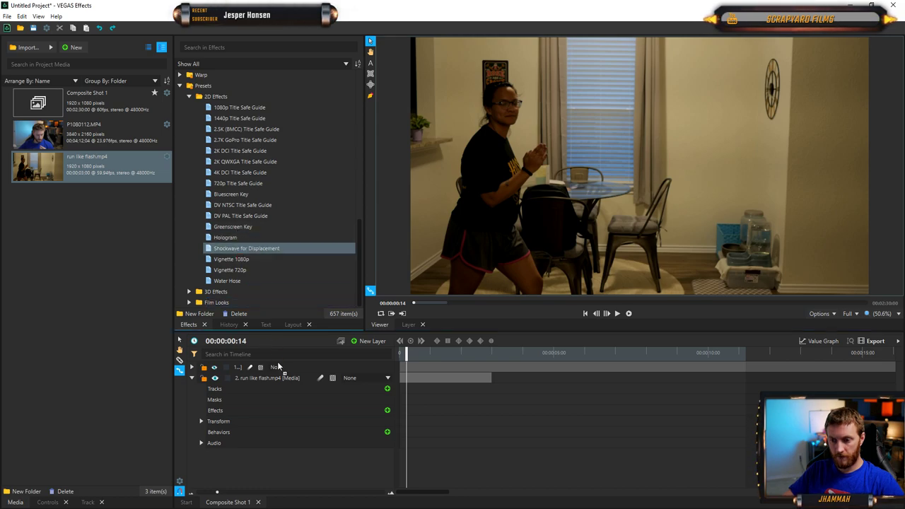
pyautogui.moveTo(281, 380); pyautogui.dragTo(279, 378)
pyautogui.moveTo(407, 352); pyautogui.dragTo(505, 362)
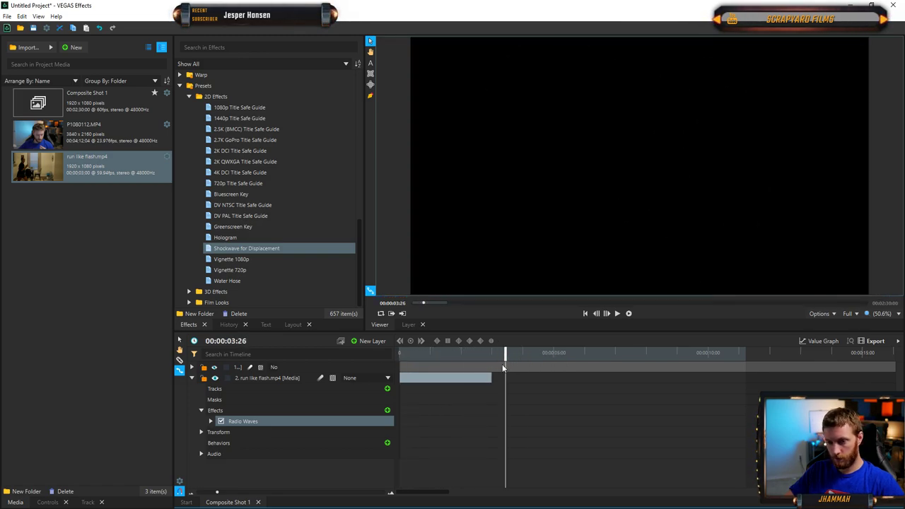
pyautogui.hotkey('ctrl', 'z')
# - Apply the Water Hose preset to the run like flash.mp4 layer and, at 00:00:01:53, move its spray origin near the picture's upper-right corner
pyautogui.moveTo(505, 353); pyautogui.dragTo(432, 353)
pyautogui.click(241, 281)
pyautogui.moveTo(258, 366); pyautogui.dragTo(262, 378)
pyautogui.moveTo(431, 353)
pyautogui.mouseDown()
pyautogui.moveTo(482, 353)
pyautogui.moveTo(438, 354)
pyautogui.moveTo(457, 354)
pyautogui.mouseUp()
pyautogui.moveTo(516, 83); pyautogui.dragTo(719, 69)
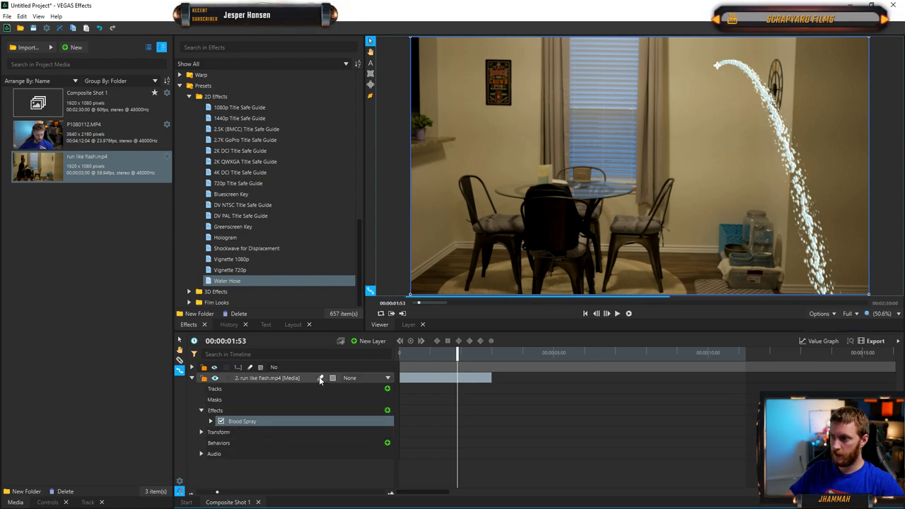
# - Play the water spray up to 00:00:02:56 and delete the spray effect from the layer
pyautogui.moveTo(460, 354); pyautogui.dragTo(437, 353)
pyautogui.press('space')
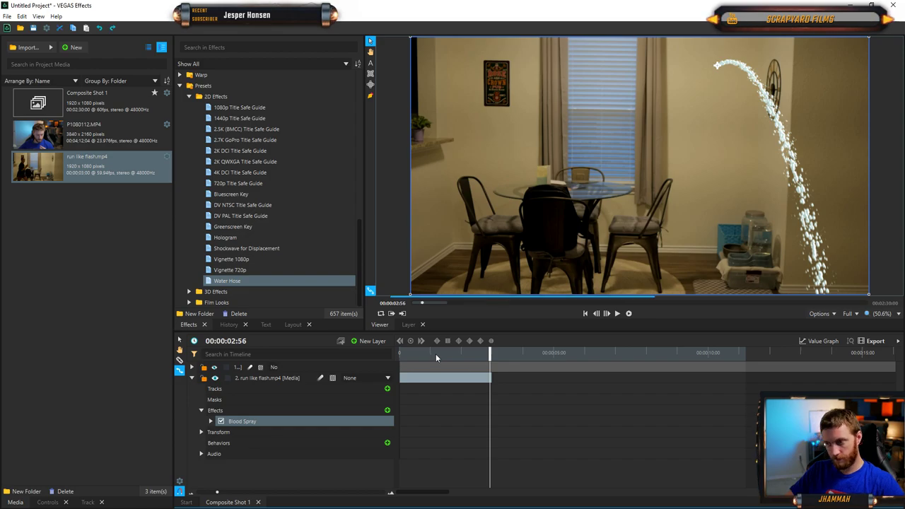
pyautogui.press('Delete')
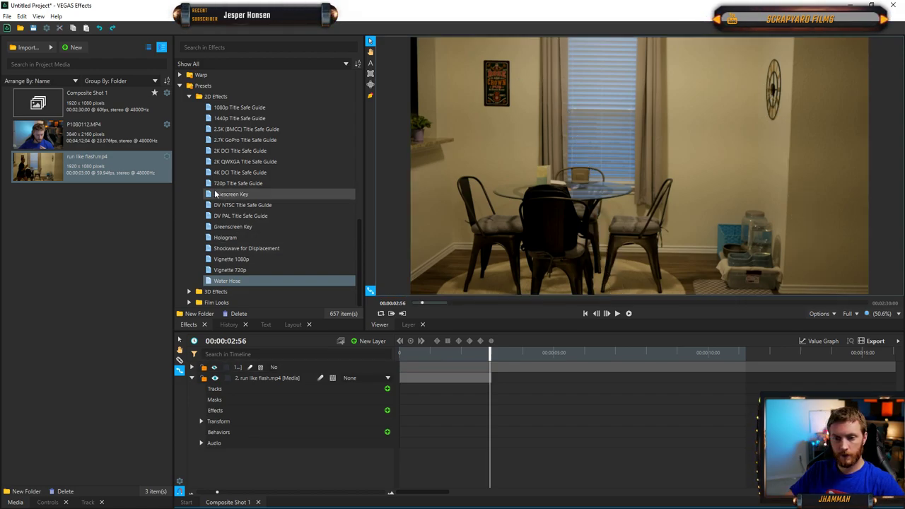
# - Collapse the 2D Effects presets, search the effects for "motion", "mask" and "bez", and clear the search
pyautogui.click(189, 96)
pyautogui.scroll(7, 220, 259)
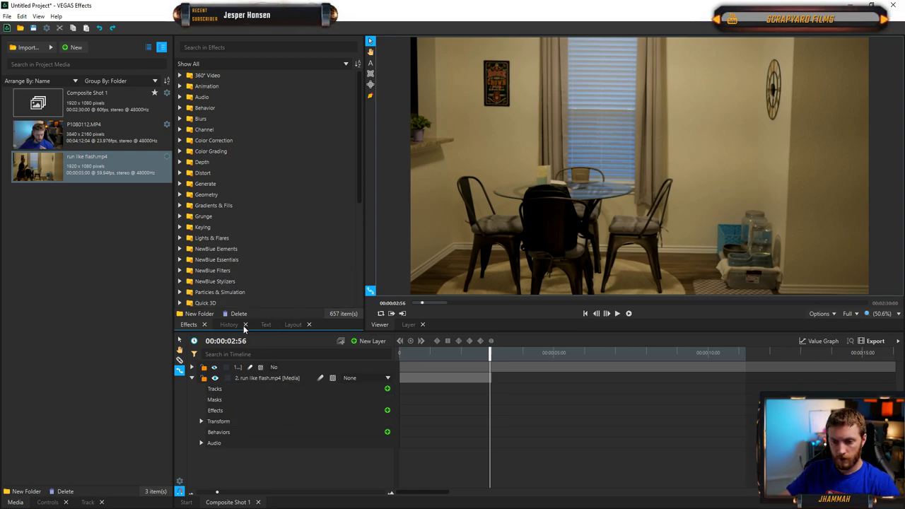
pyautogui.click(213, 51)
pyautogui.write('motion')
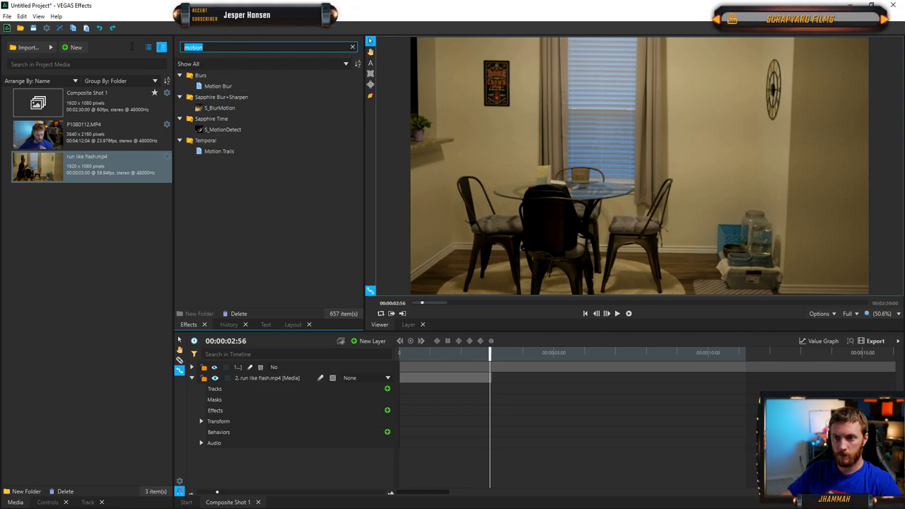
pyautogui.write('mask')
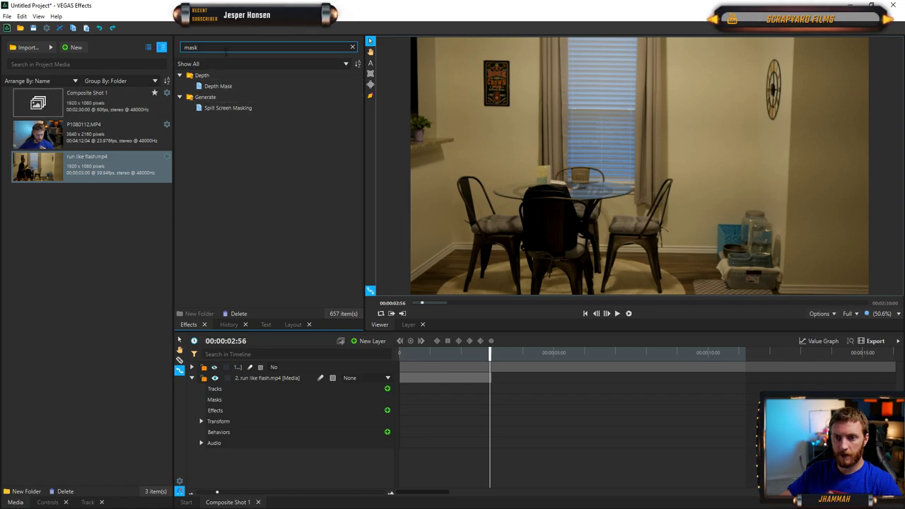
pyautogui.write('bez')
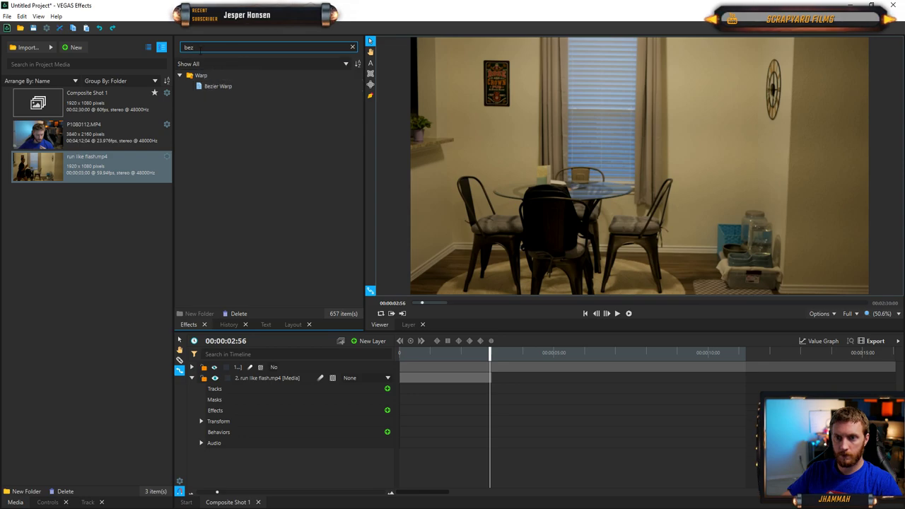
pyautogui.press('BackSpace')
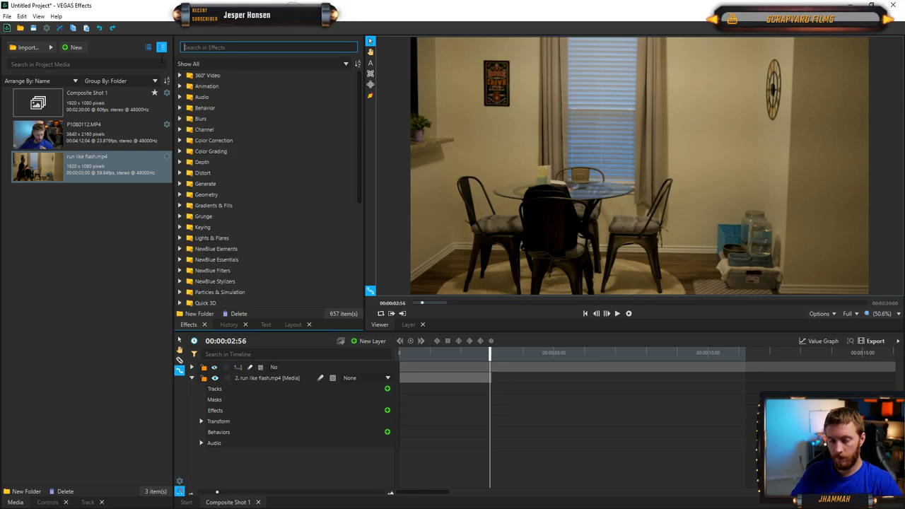
# - Return the playhead to 00:00:00:00, show the layout settings for the run like flash.mp4 layer, and collapse that layer's properties
pyautogui.click(82, 321)
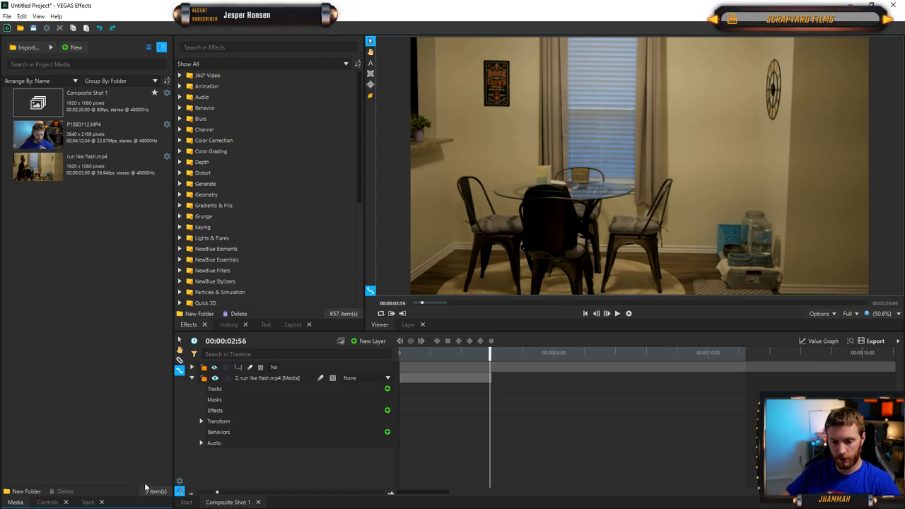
pyautogui.moveTo(493, 356); pyautogui.dragTo(374, 364)
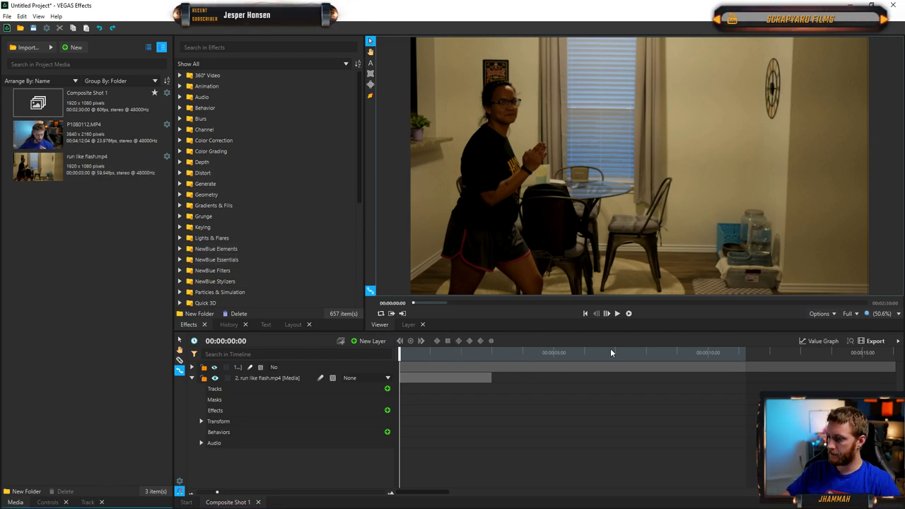
pyautogui.click(229, 325)
pyautogui.click(266, 325)
pyautogui.click(292, 325)
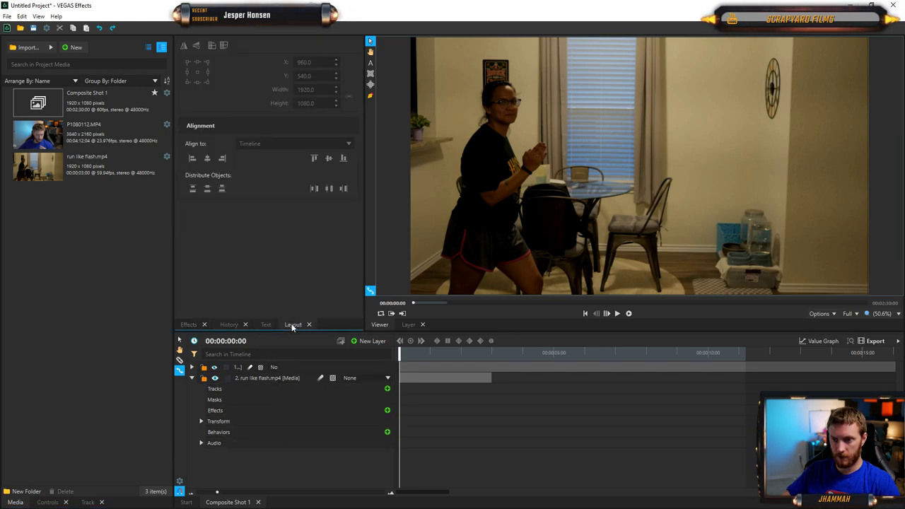
pyautogui.click(570, 152)
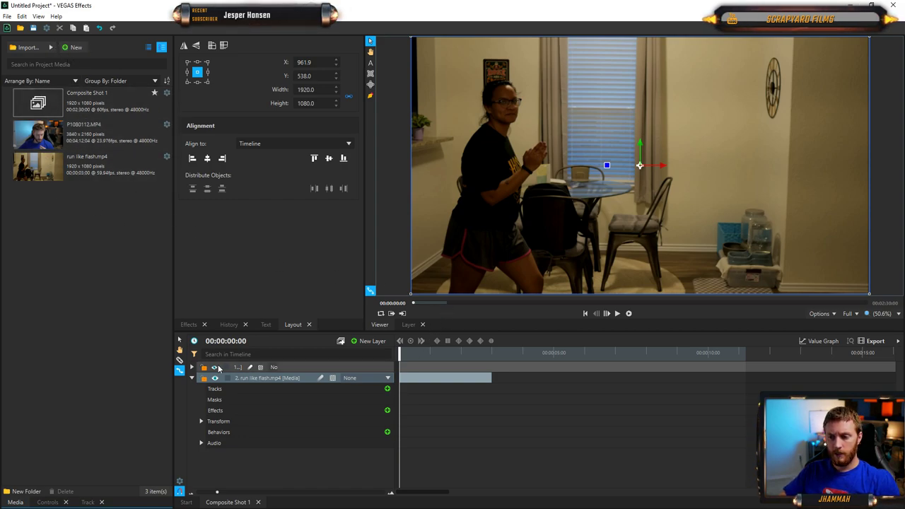
pyautogui.click(193, 379)
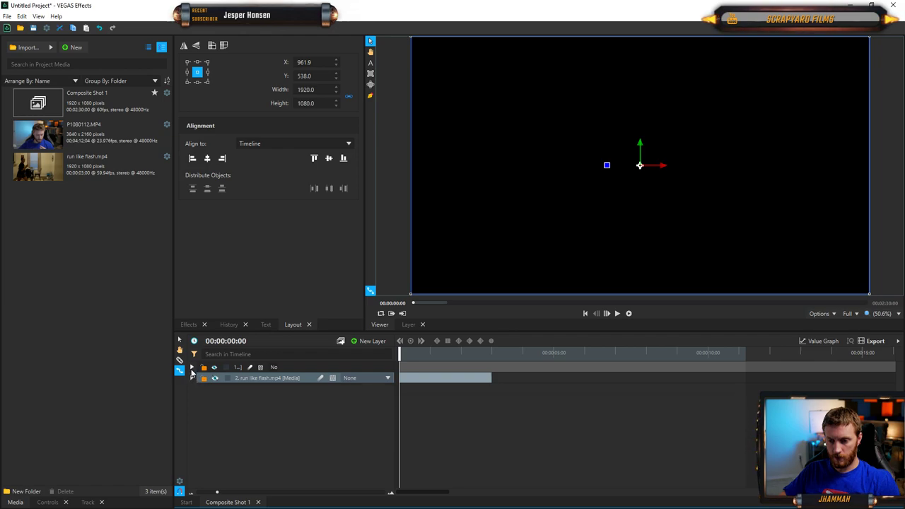
pyautogui.moveTo(400, 353)
pyautogui.mouseDown()
pyautogui.moveTo(497, 360)
pyautogui.moveTo(394, 375)
pyautogui.moveTo(420, 360)
pyautogui.moveTo(493, 359)
pyautogui.moveTo(398, 359)
pyautogui.mouseUp()
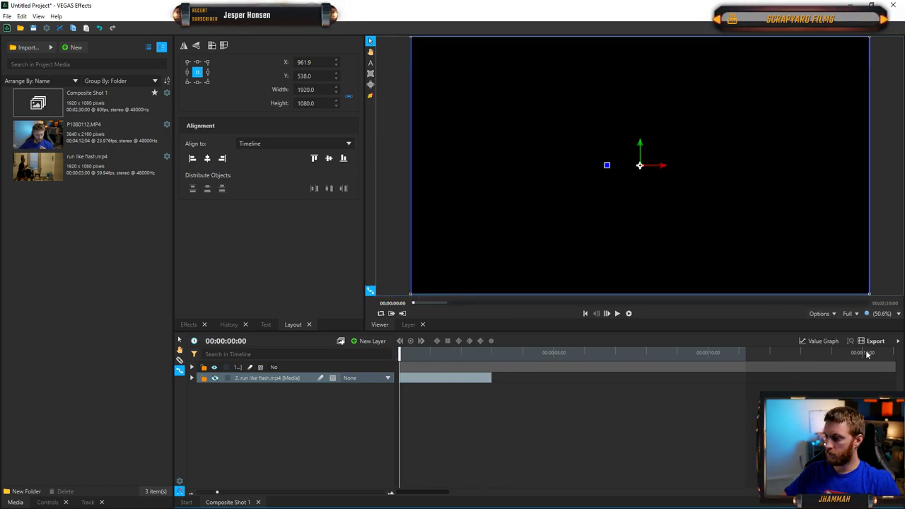
pyautogui.click(7, 16)
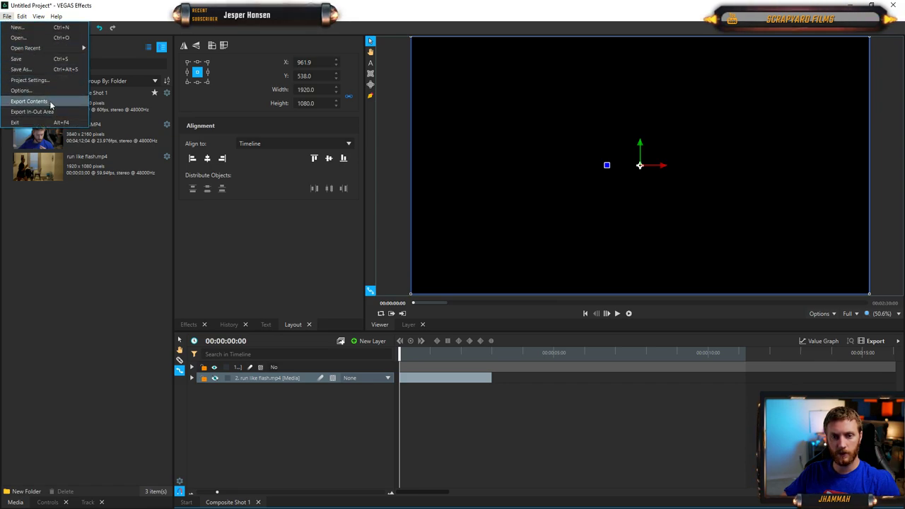
pyautogui.click(56, 240)
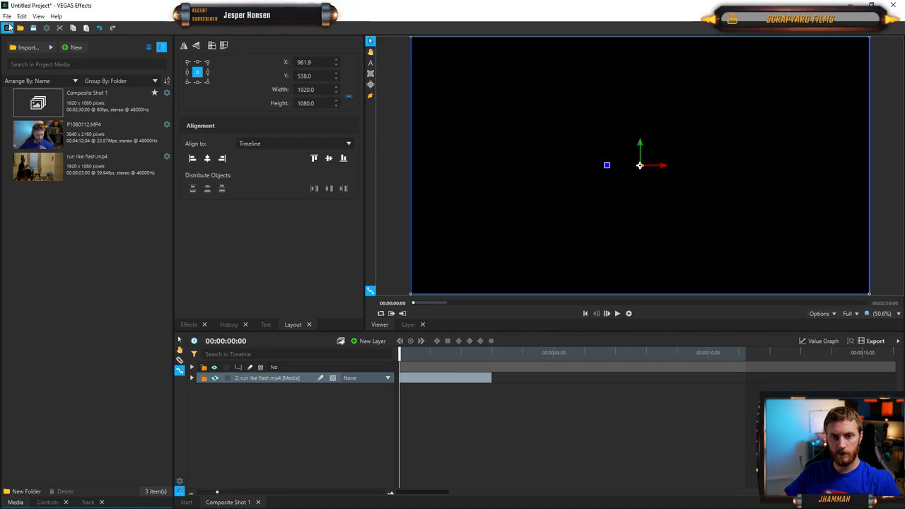
pyautogui.click(6, 17)
pyautogui.click(44, 237)
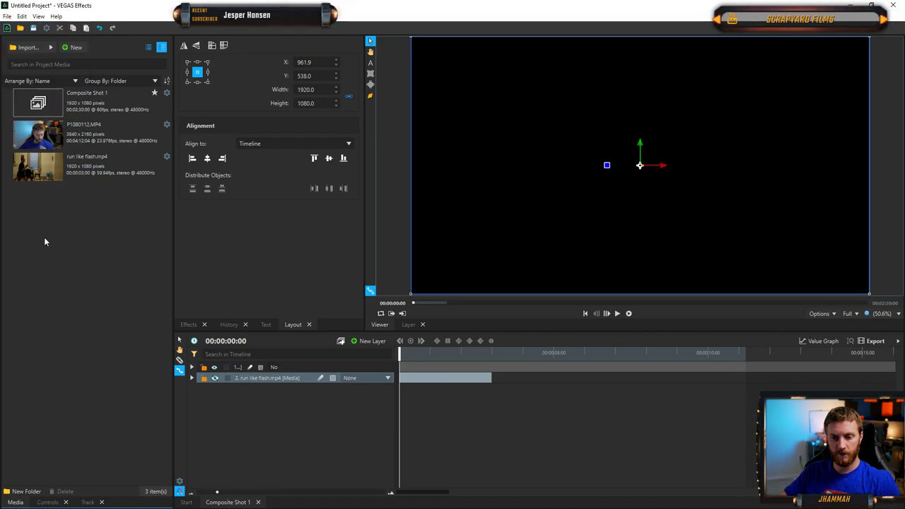
# - Select layer 1, add the composite shot's contents to the export queue, and switch to the export screen
pyautogui.click(281, 368)
pyautogui.click(7, 16)
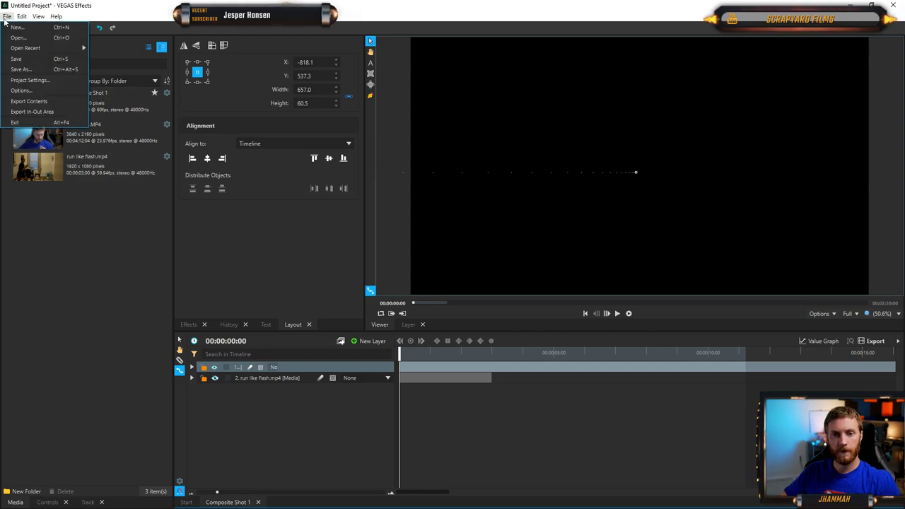
pyautogui.click(43, 101)
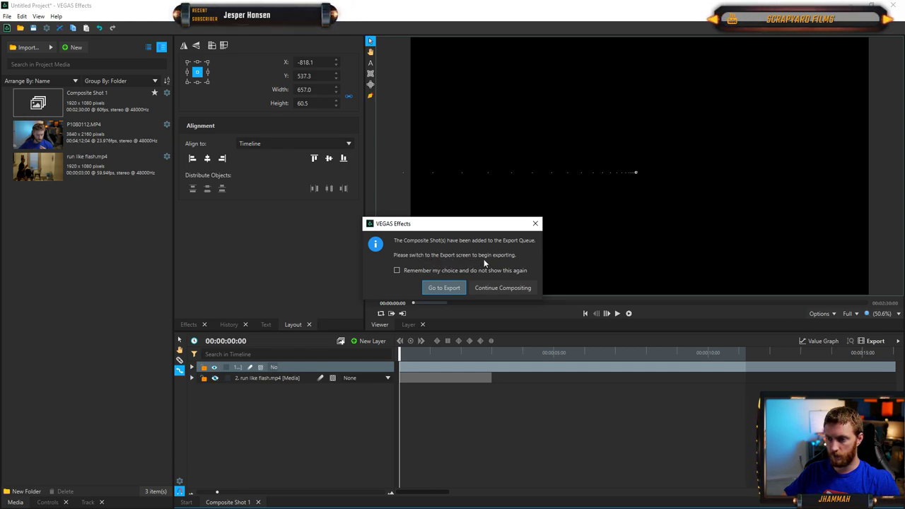
pyautogui.click(450, 287)
# - Set the Out point of the composite shot to 00:00:03:00 in the export project list
pyautogui.click(100, 85)
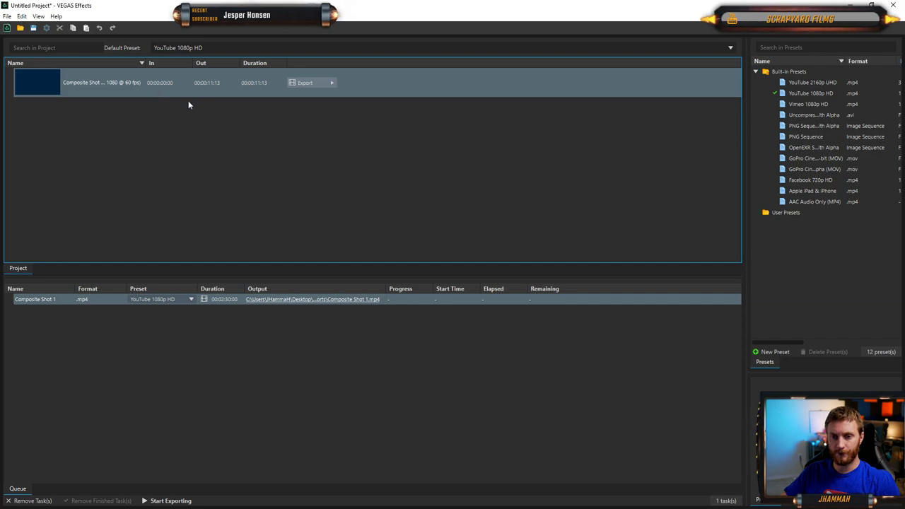
pyautogui.click(204, 83)
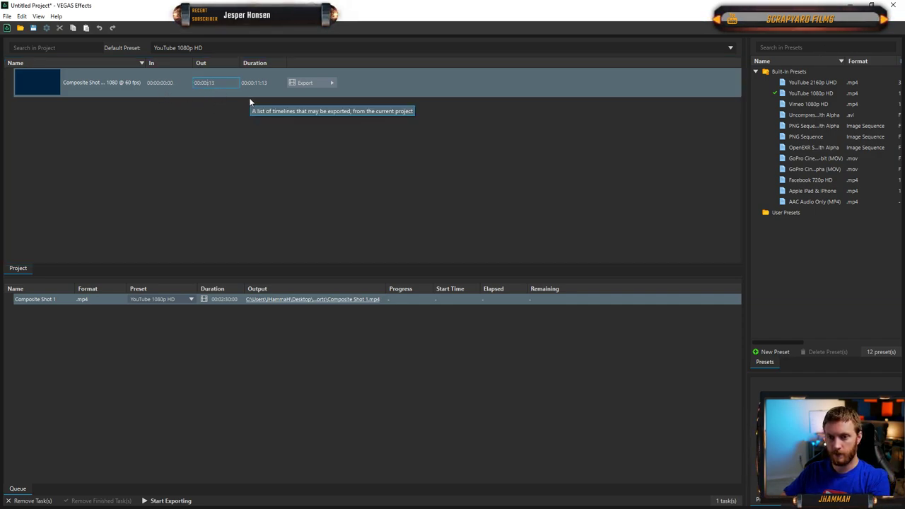
pyautogui.press('BackSpace')
pyautogui.press('BackSpace')
pyautogui.write('3')
pyautogui.press('BackSpace')
pyautogui.press('BackSpace')
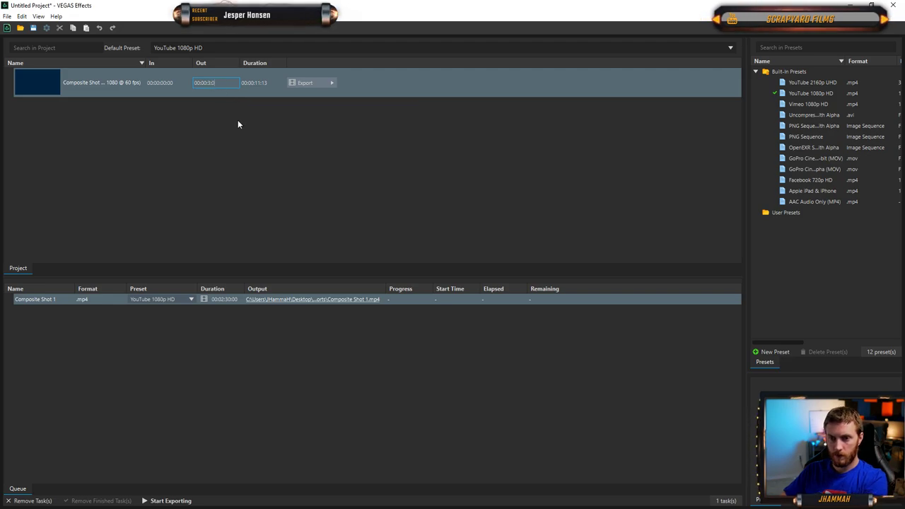
pyautogui.click(240, 110)
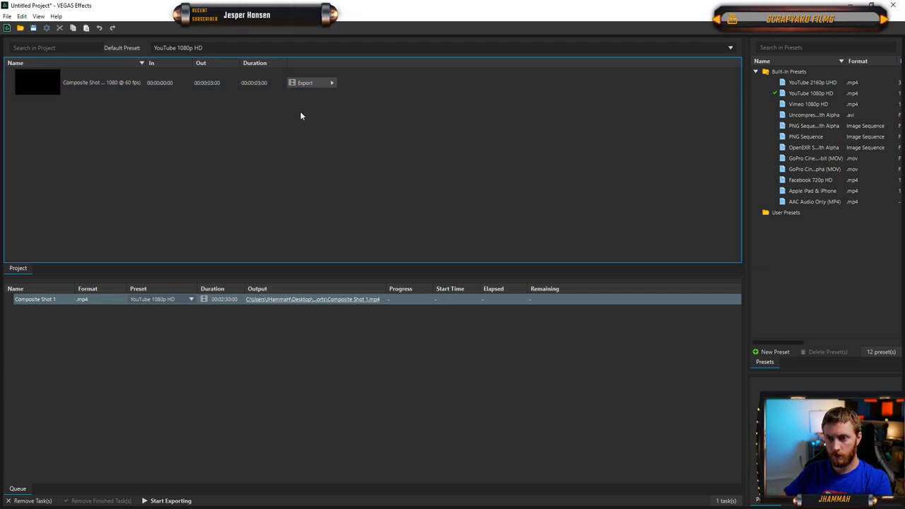
# - Queue two more exports of the composite shot, one of its contents and one of its in-out range
pyautogui.click(327, 83)
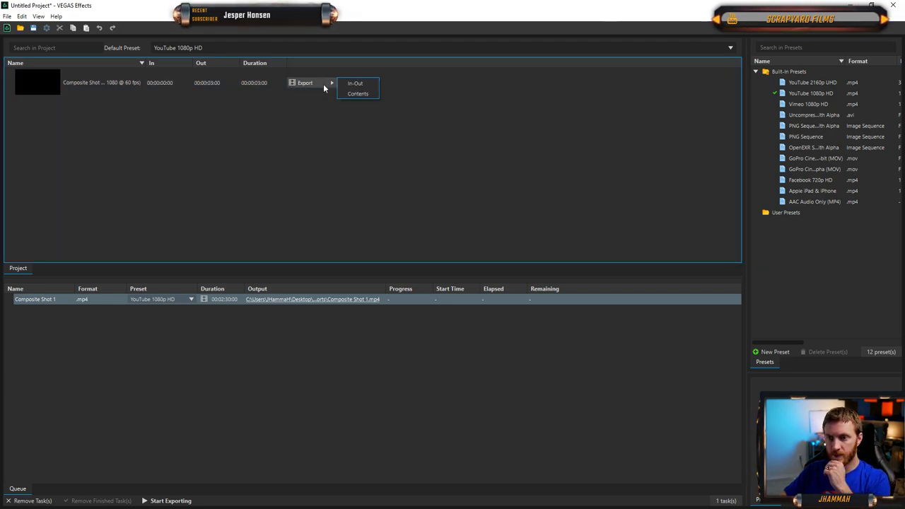
pyautogui.click(365, 94)
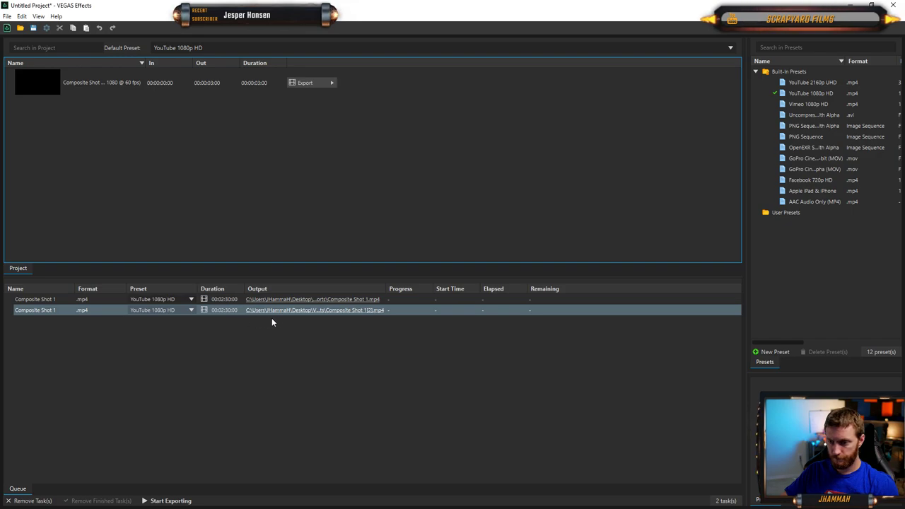
pyautogui.click(100, 299)
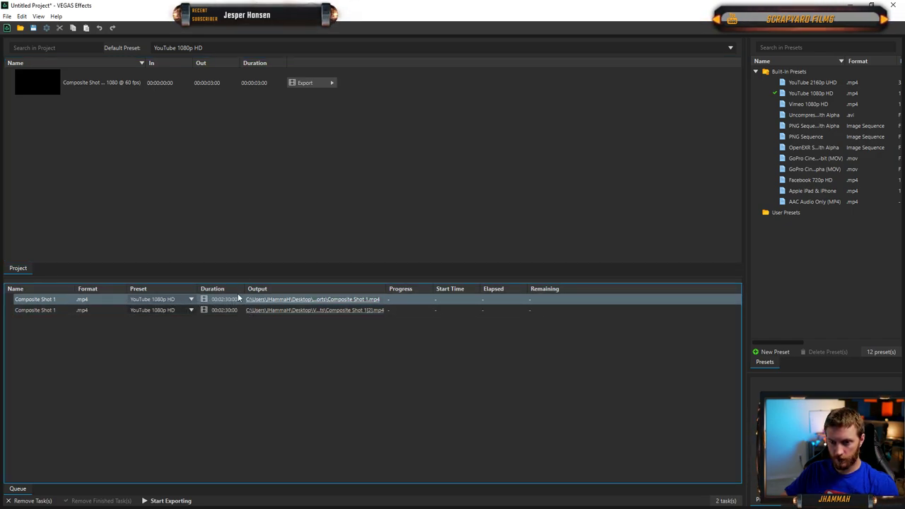
pyautogui.click(331, 82)
pyautogui.click(357, 93)
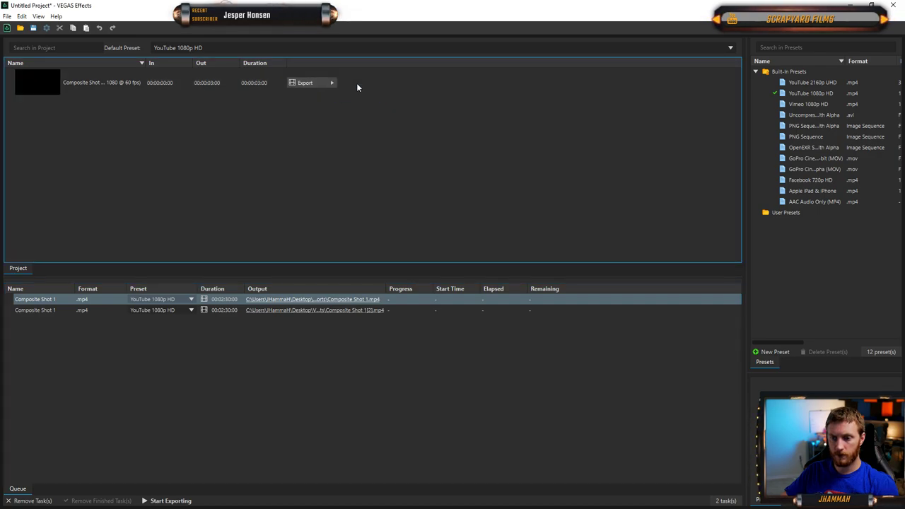
pyautogui.click(330, 85)
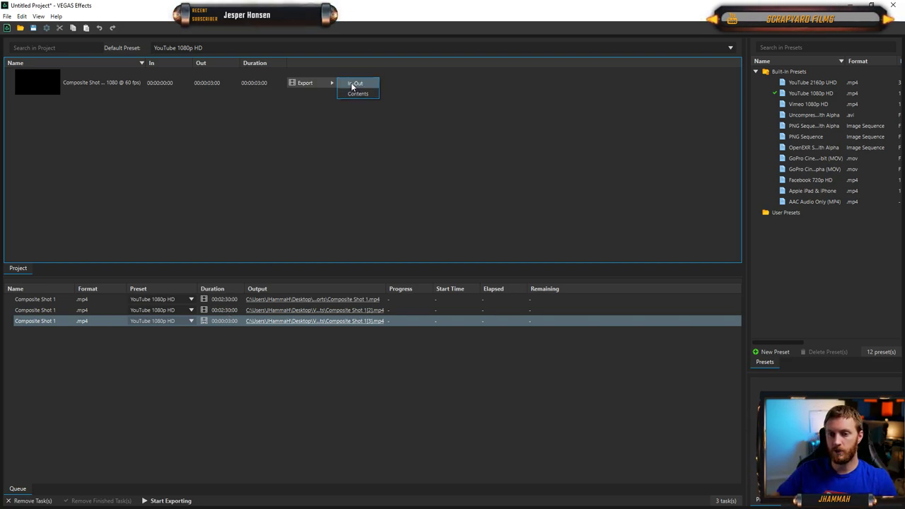
pyautogui.click(350, 119)
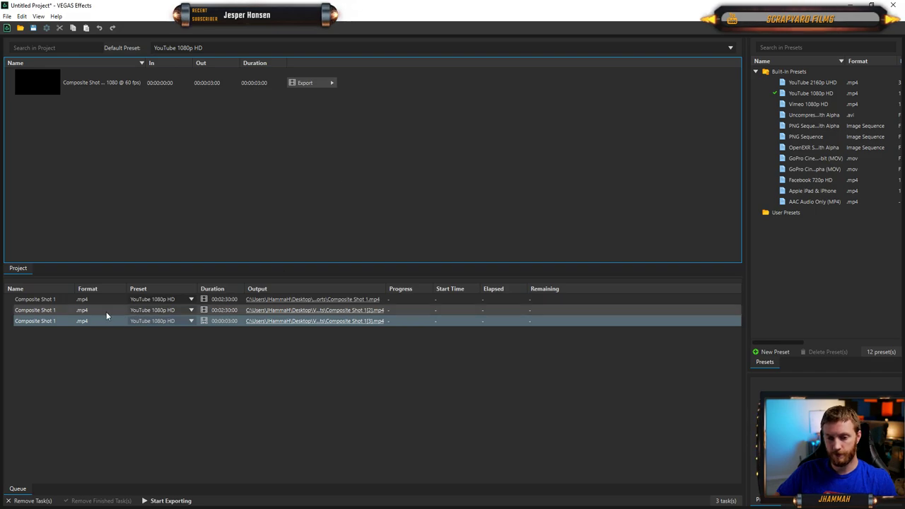
# - Remove the two full-length contents tasks from the export queue and turn off the removal confirmation for future deletions
pyautogui.click(42, 301)
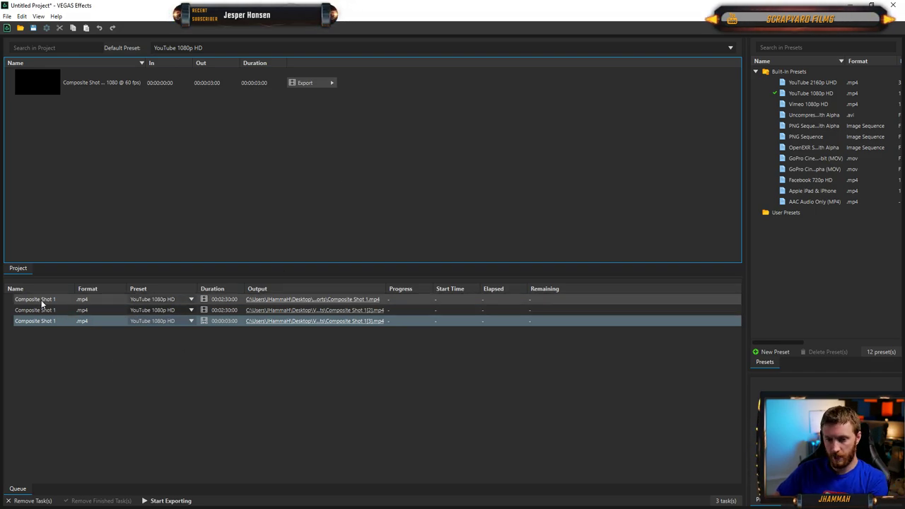
pyautogui.press('Delete')
pyautogui.click(446, 272)
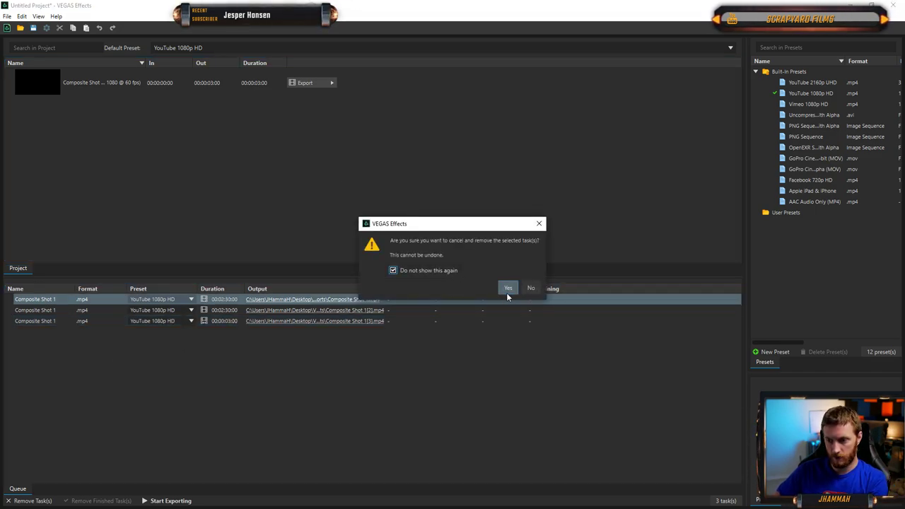
pyautogui.click(508, 290)
pyautogui.click(40, 300)
pyautogui.press('Delete')
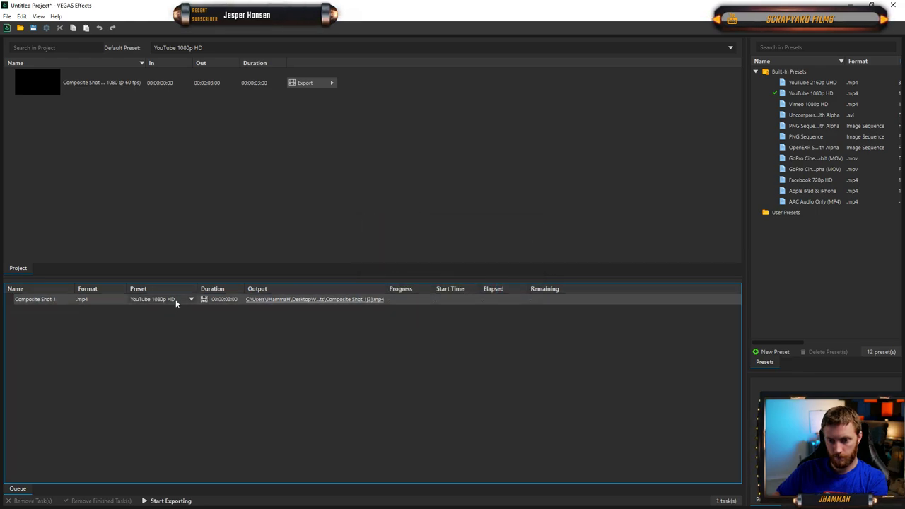
# - Change the remaining queued task's preset to Uncompressed AVI with Alpha
pyautogui.click(191, 300)
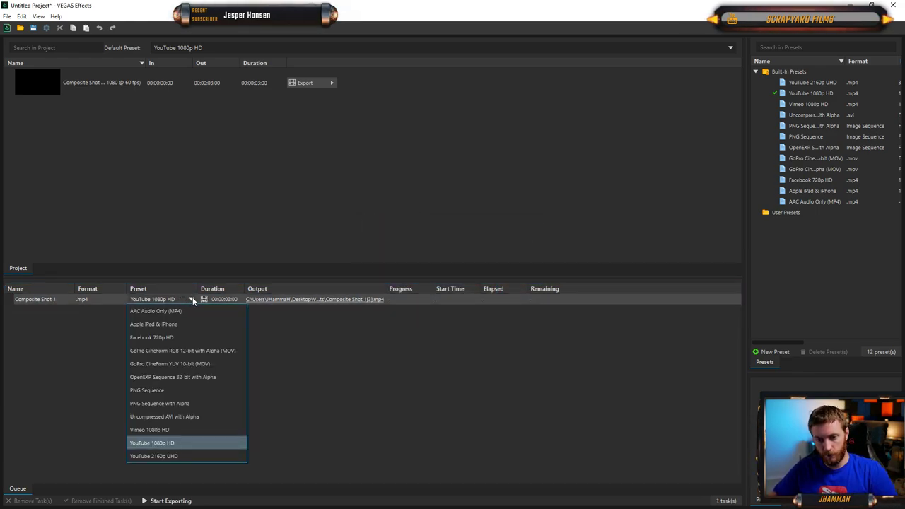
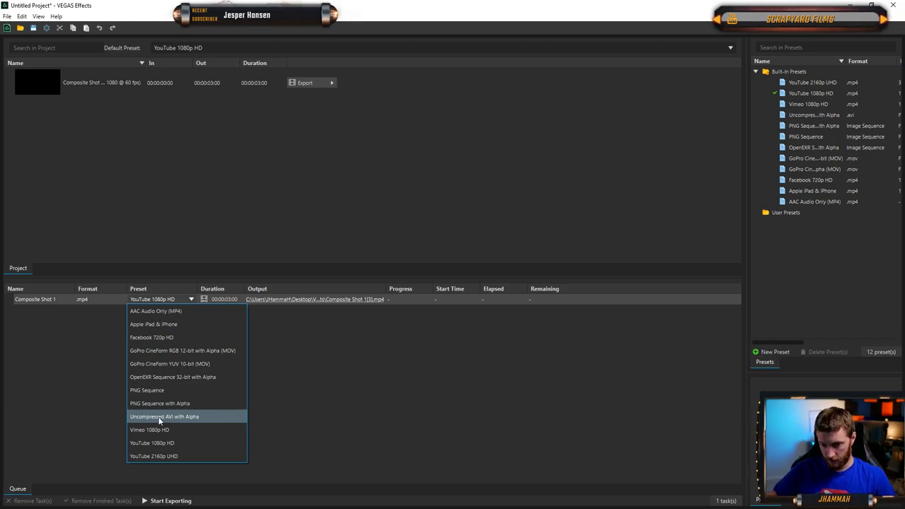
pyautogui.click(160, 416)
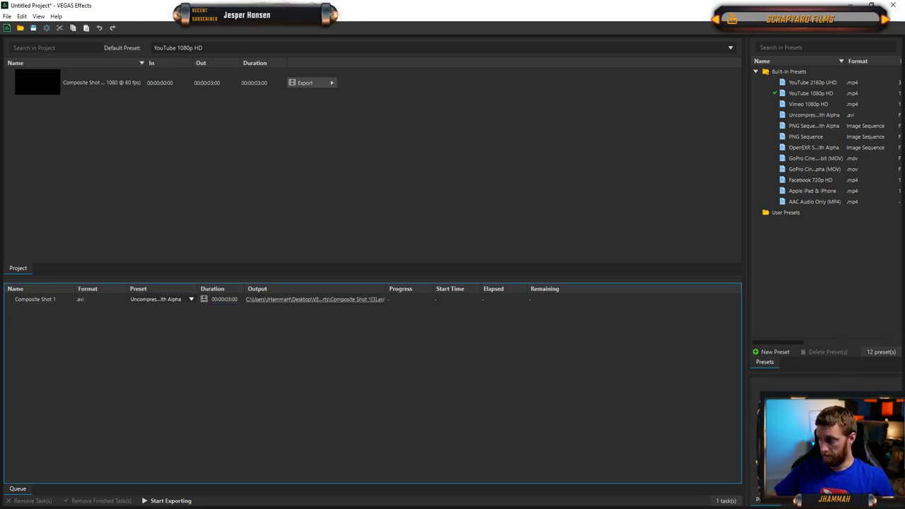
pyautogui.hotkey('alt', 'Tab')
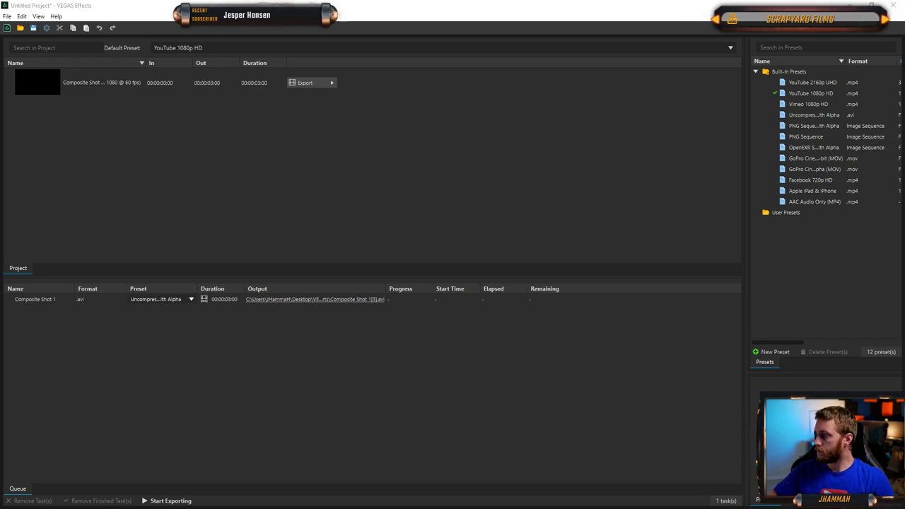
# - Set the task's output to an AVI file named test in the renders folder inside the desktop's New folder
pyautogui.click(253, 307)
pyautogui.click(287, 304)
pyautogui.click(40, 89)
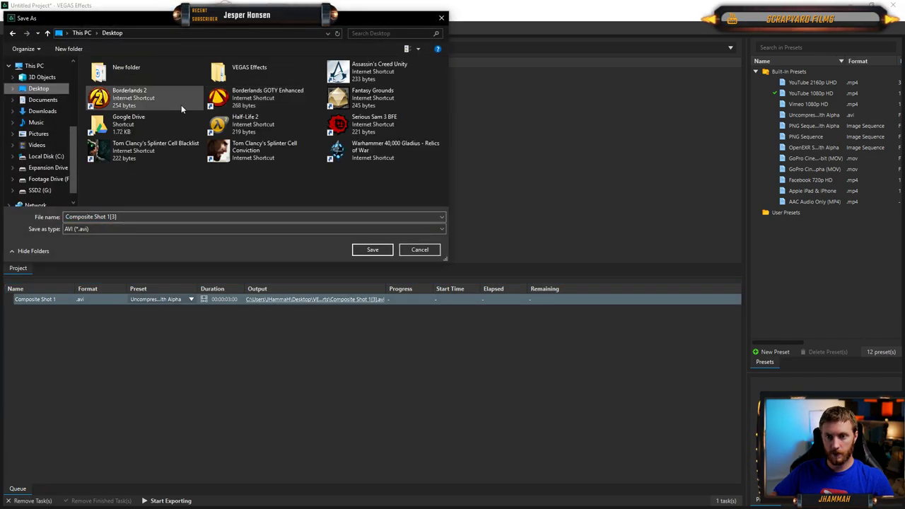
pyautogui.click(160, 147)
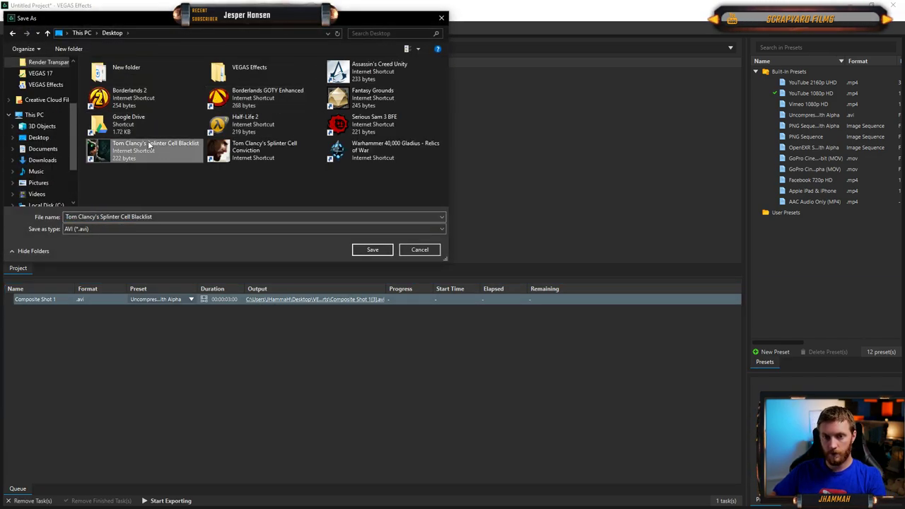
pyautogui.click(368, 98)
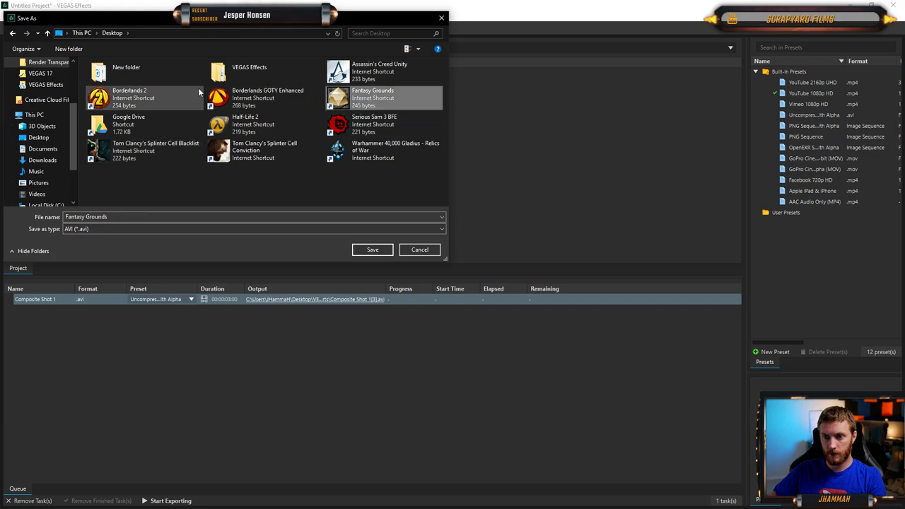
pyautogui.click(109, 73)
pyautogui.doubleClick(109, 71)
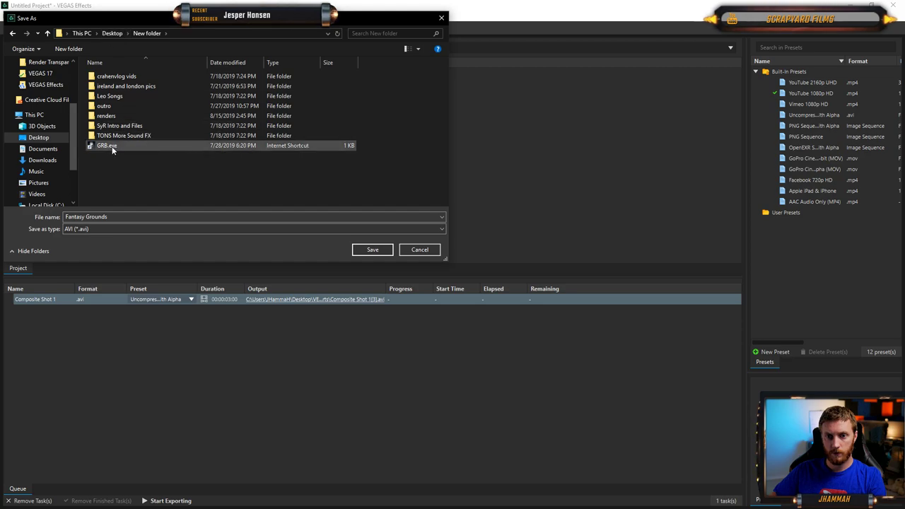
pyautogui.doubleClick(142, 116)
pyautogui.click(127, 216)
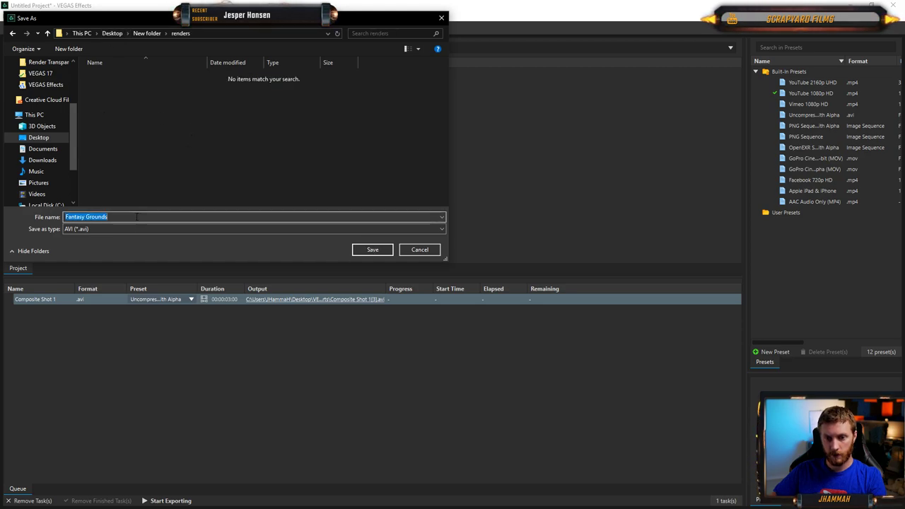
pyautogui.write('test')
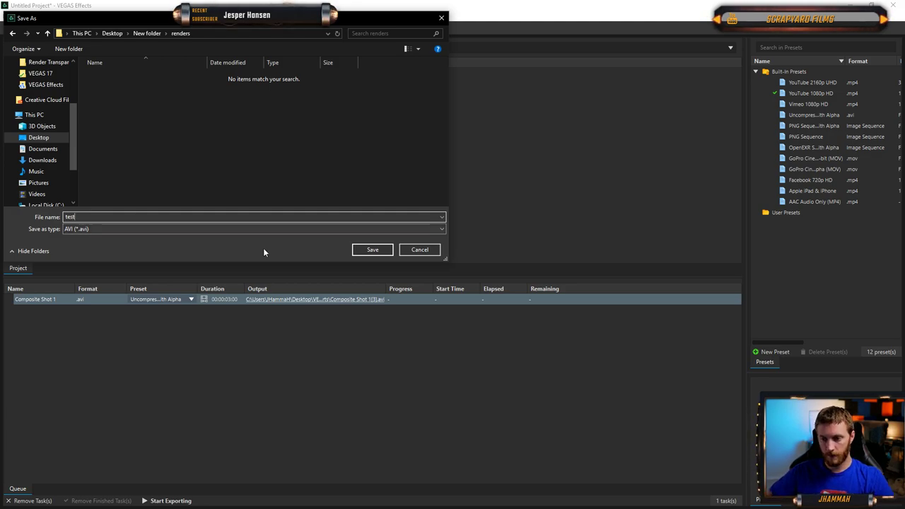
pyautogui.click(372, 251)
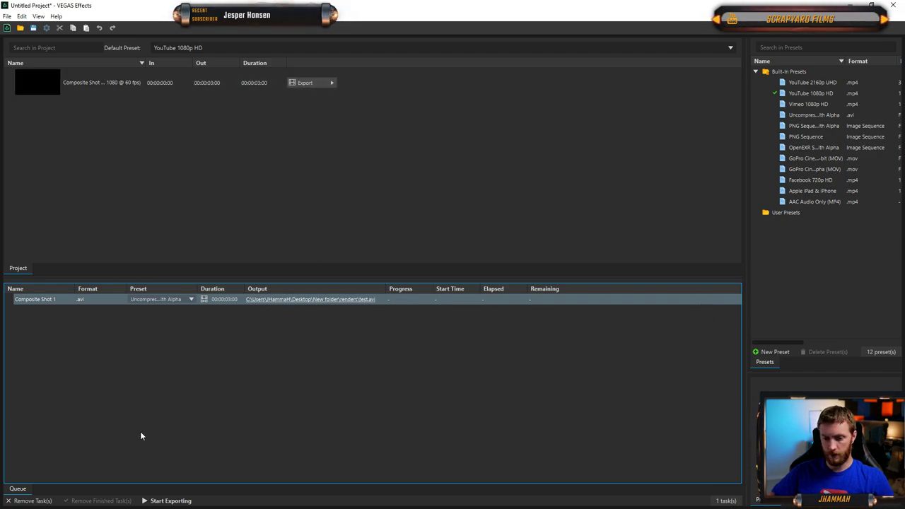
# - Export the queued task and check the size and length of the rendered test file in the renders folder
pyautogui.click(177, 501)
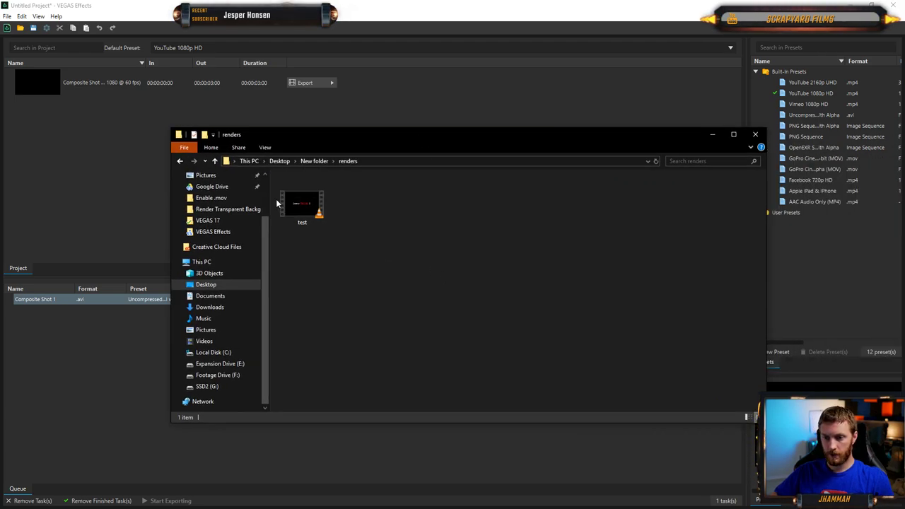
pyautogui.click(302, 206)
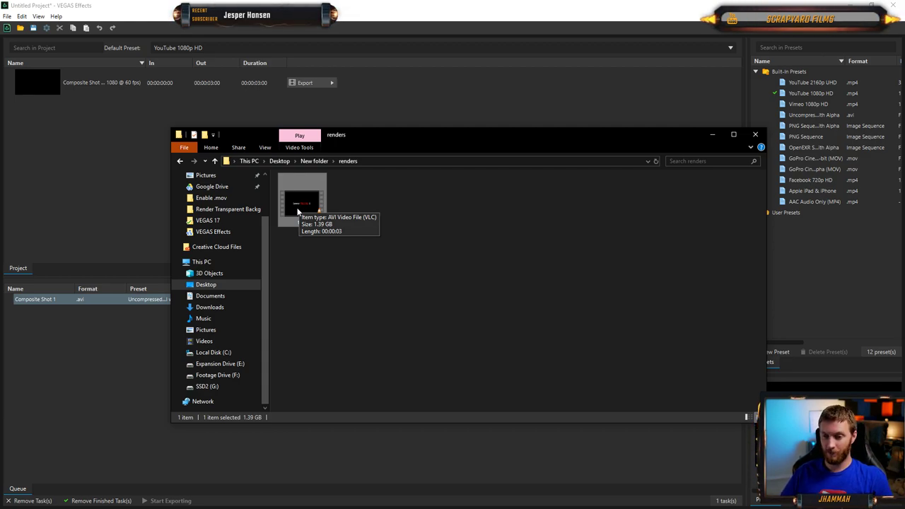
pyautogui.click(402, 246)
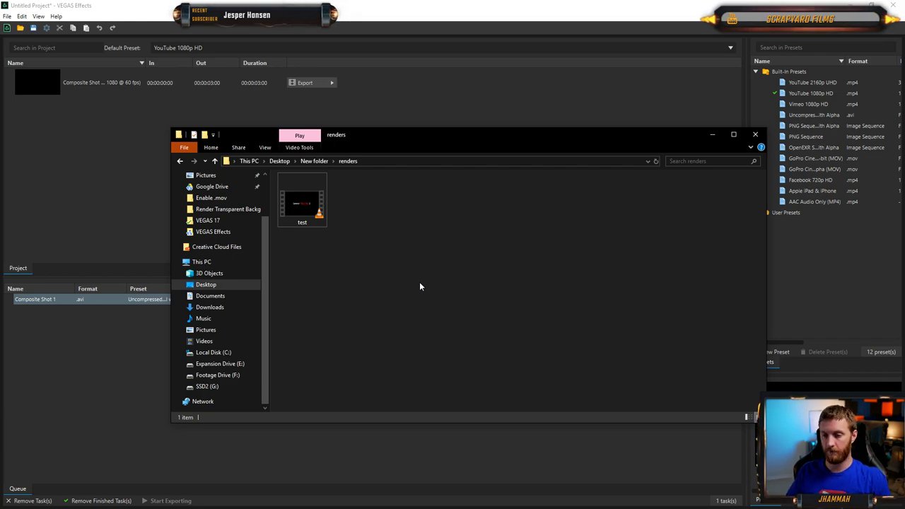
pyautogui.moveTo(488, 139); pyautogui.dragTo(562, 154)
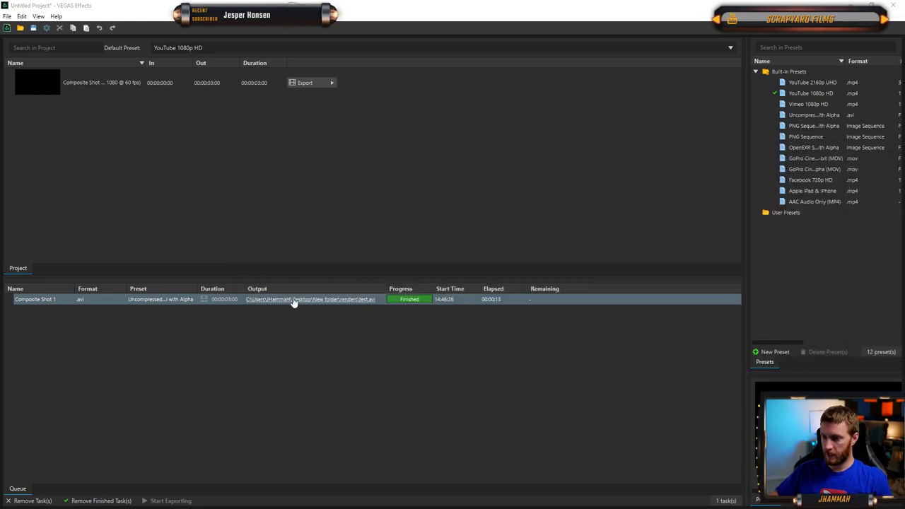
pyautogui.click(330, 303)
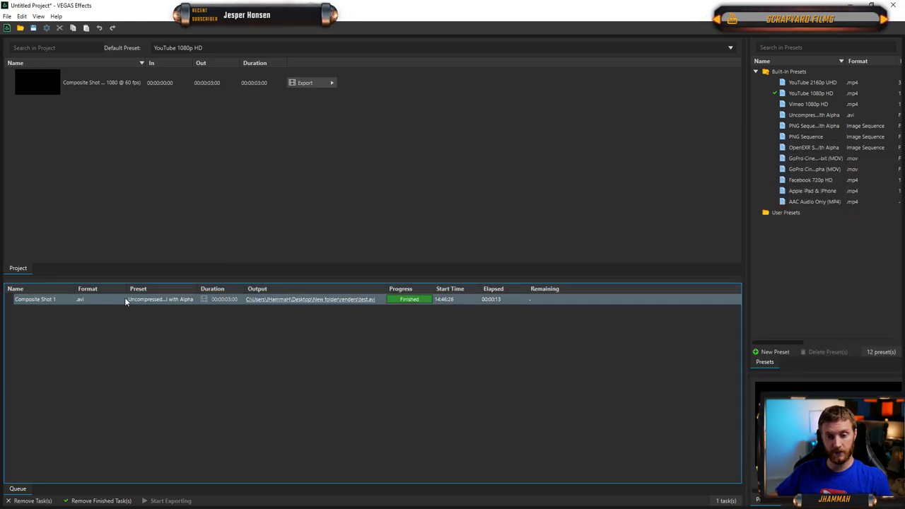
# - Duplicate the finished Composite Shot 1 export task and set the copy's preset to GoPro CineForm RGB 12-bit with Alpha (MOV)
pyautogui.rightClick(48, 300)
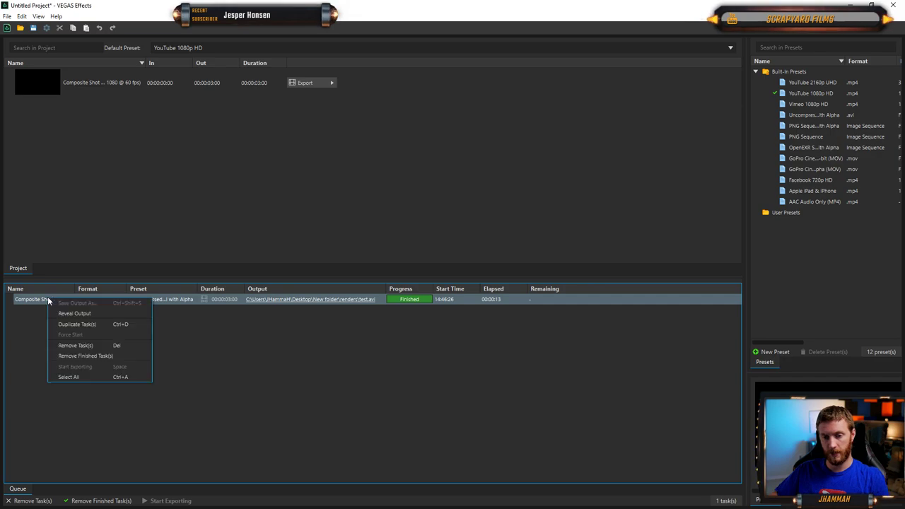
pyautogui.click(103, 323)
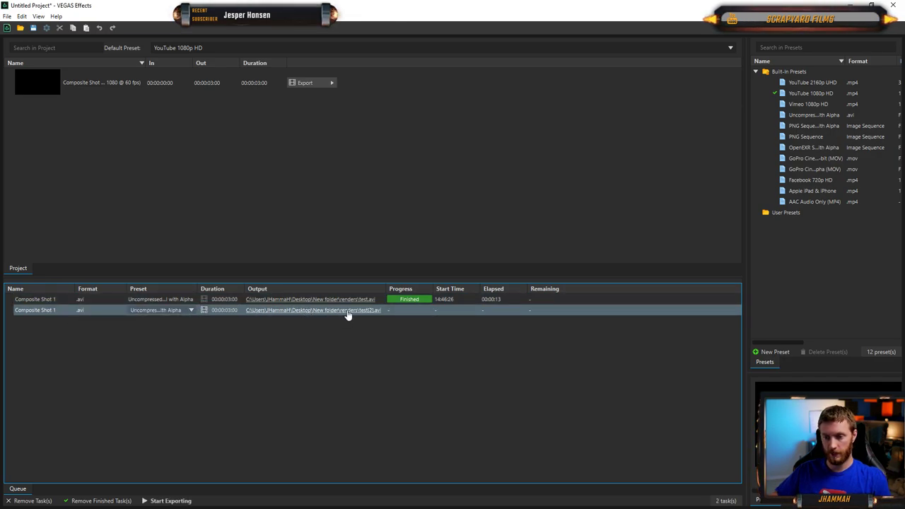
pyautogui.click(191, 310)
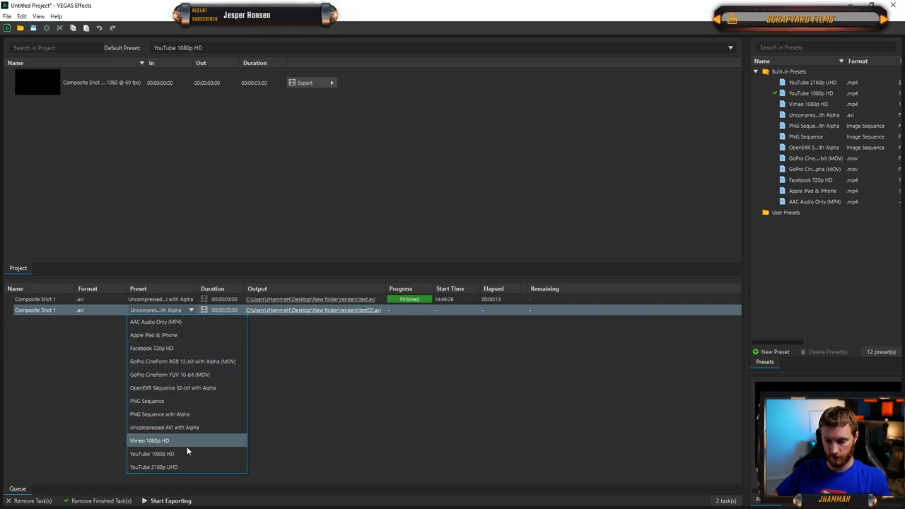
pyautogui.click(182, 361)
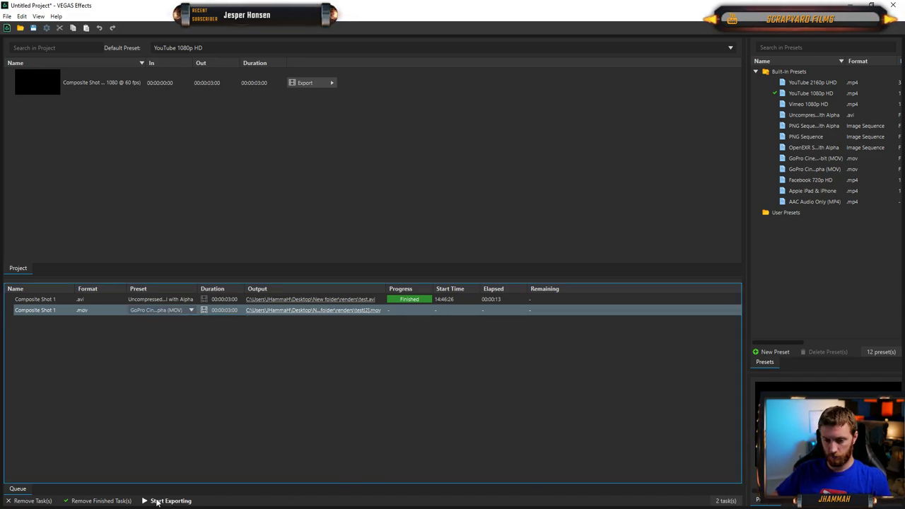
# - Duplicate the MOV task, set the copy's preset to PNG Sequence with Alpha, and export the queued tasks
pyautogui.rightClick(87, 334)
pyautogui.rightClick(40, 308)
pyautogui.click(78, 334)
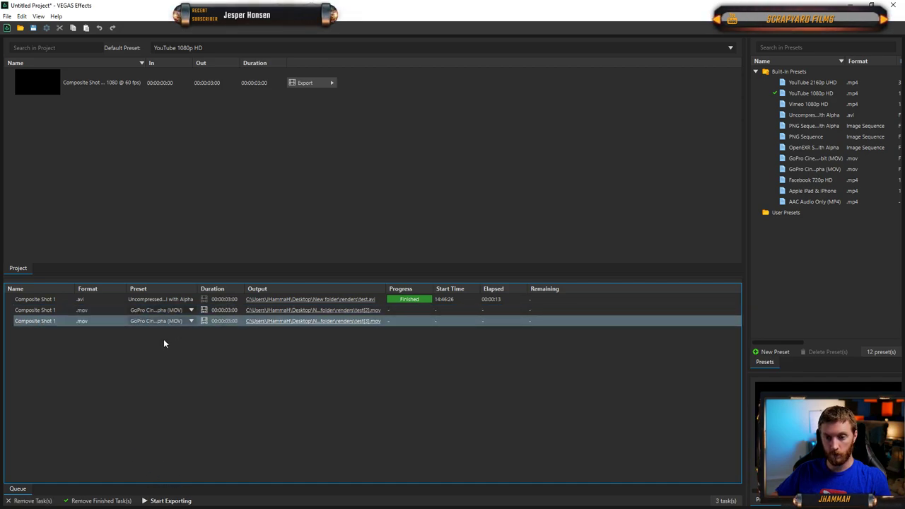
pyautogui.click(188, 322)
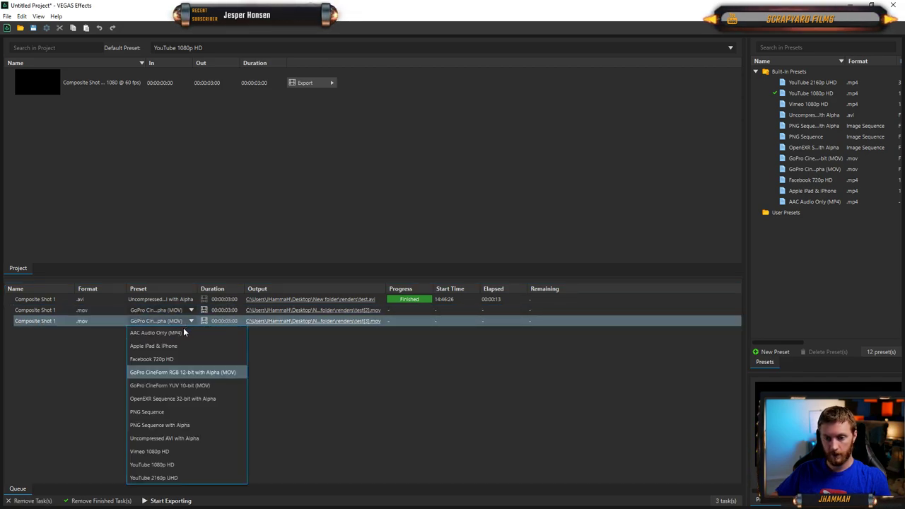
pyautogui.click(181, 425)
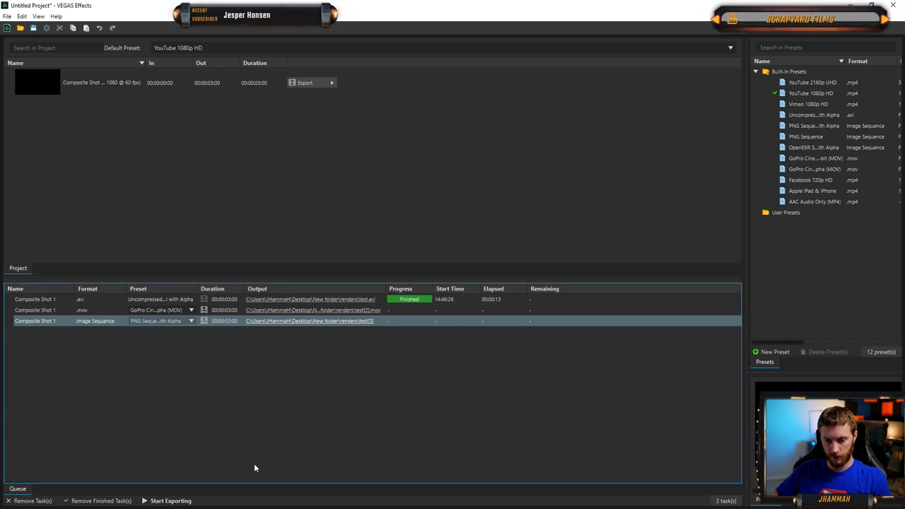
pyautogui.click(176, 502)
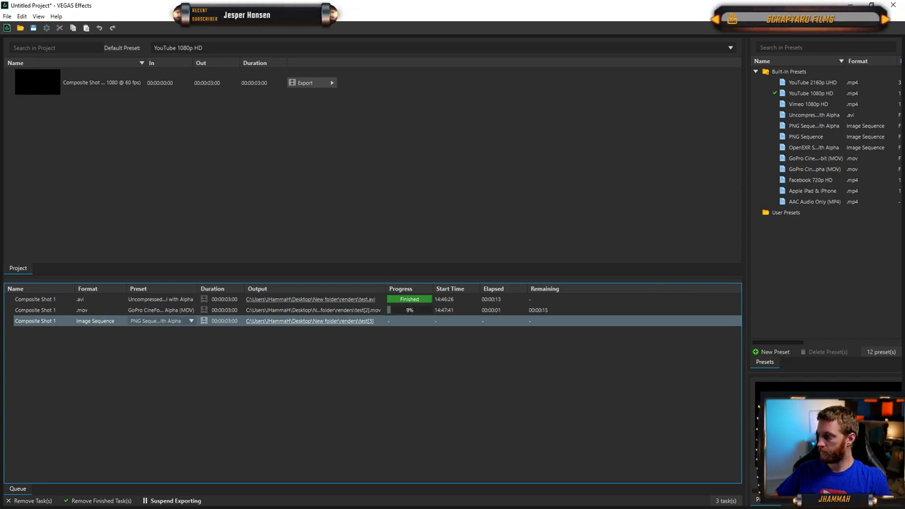
# - Inspect the PNG frames in the test[3] folder inside renders and return to the renders folder
pyautogui.moveTo(904, 126); pyautogui.dragTo(250, 52)
pyautogui.moveTo(624, 338); pyautogui.dragTo(460, 239)
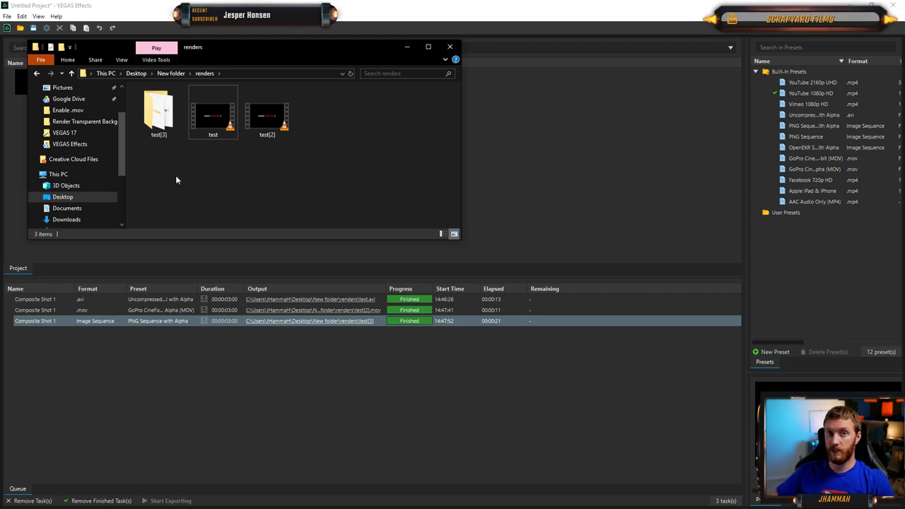
pyautogui.click(159, 117)
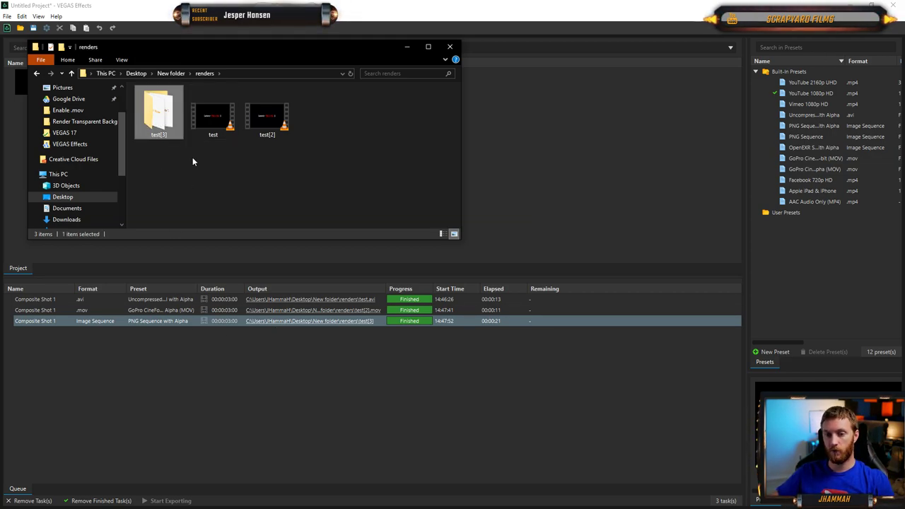
pyautogui.doubleClick(154, 120)
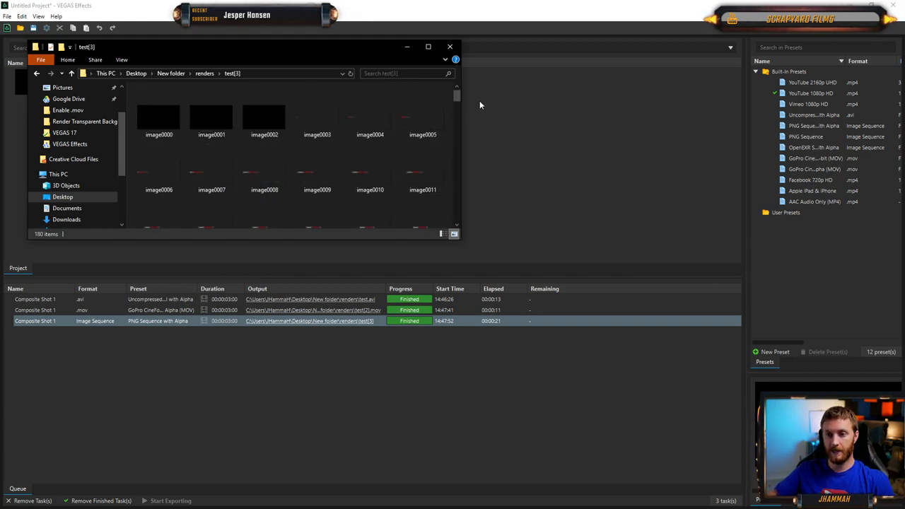
pyautogui.moveTo(458, 99)
pyautogui.mouseDown()
pyautogui.moveTo(466, 134)
pyautogui.moveTo(457, 210)
pyautogui.moveTo(462, 87)
pyautogui.mouseUp()
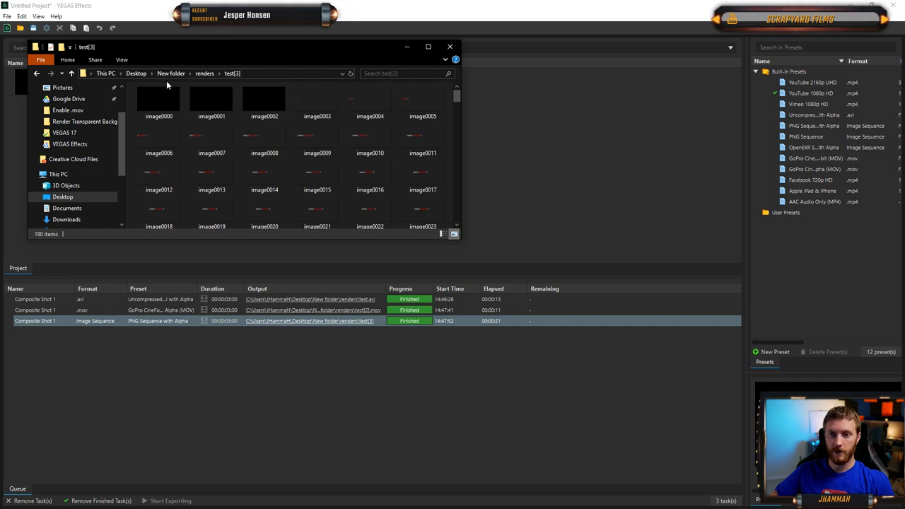
pyautogui.click(202, 72)
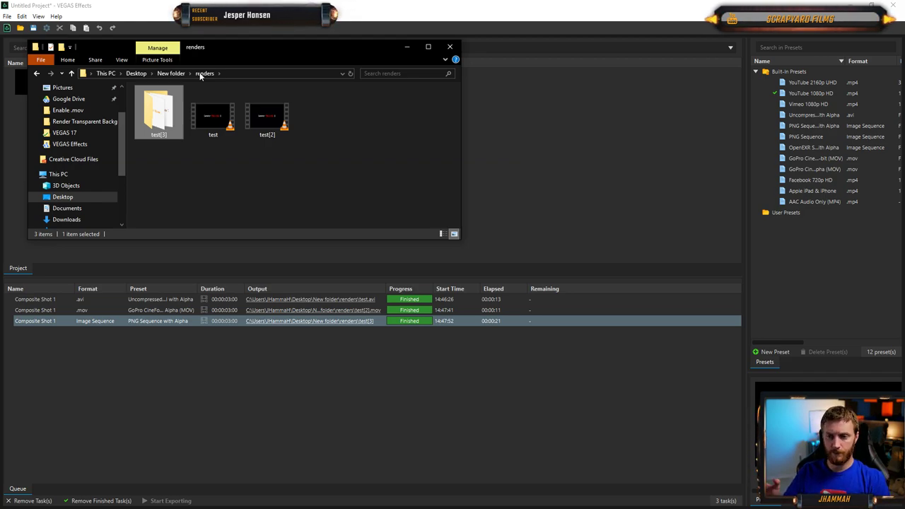
# - Compare the file sizes of the test and test[2] renders and return to VEGAS Effects
pyautogui.click(202, 187)
pyautogui.click(201, 120)
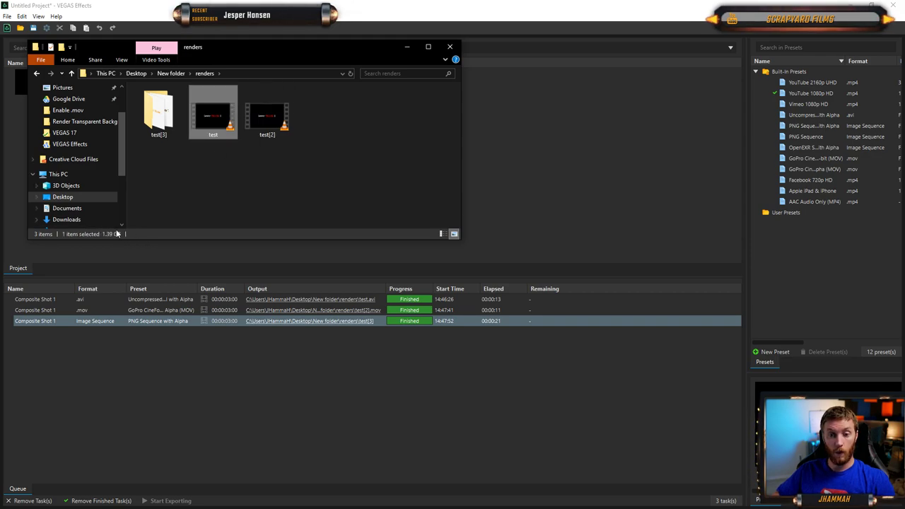
pyautogui.click(240, 152)
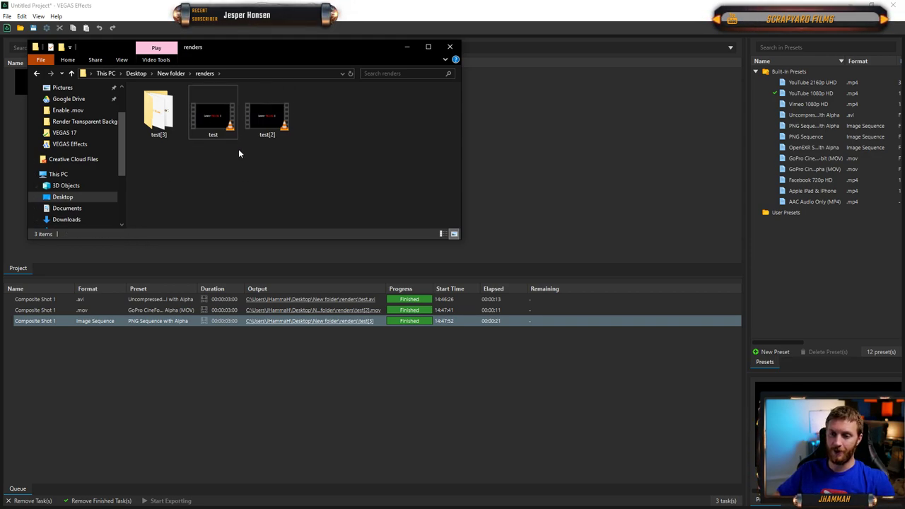
pyautogui.click(257, 129)
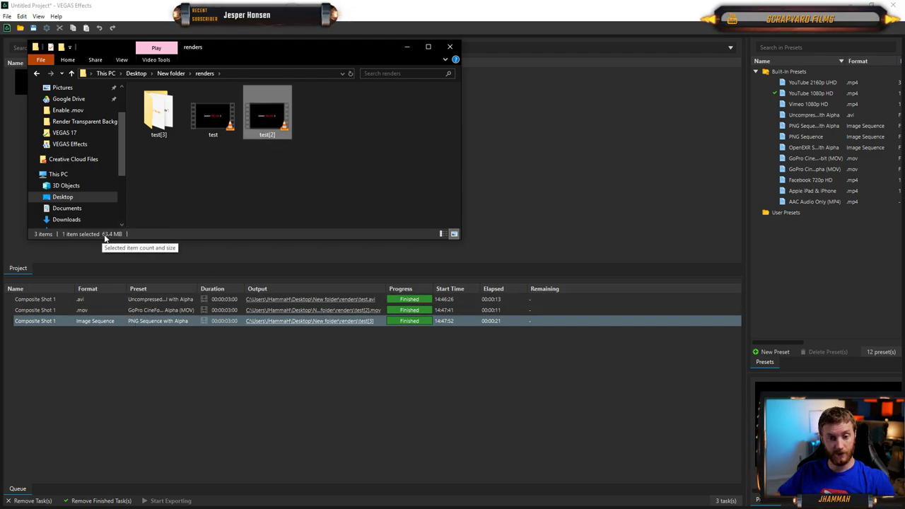
pyautogui.click(286, 180)
pyautogui.moveTo(270, 124)
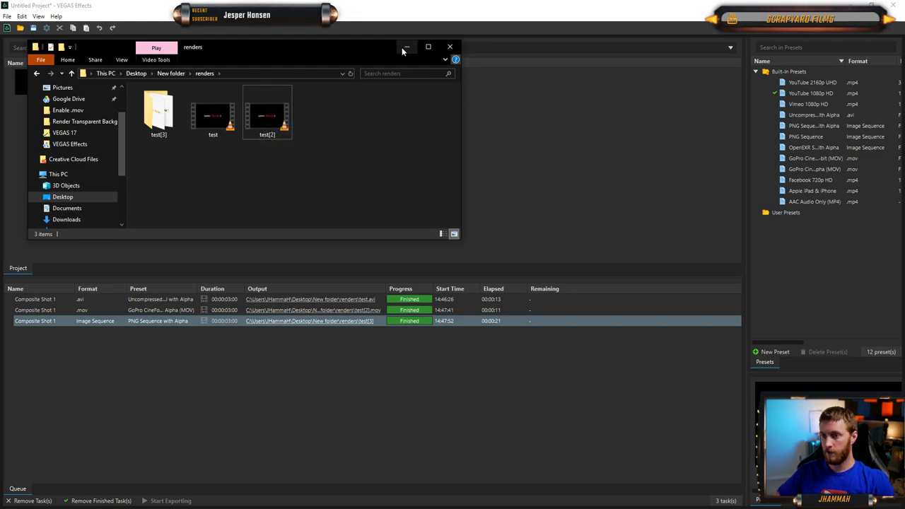
pyautogui.hotkey('alt', 'Tab')
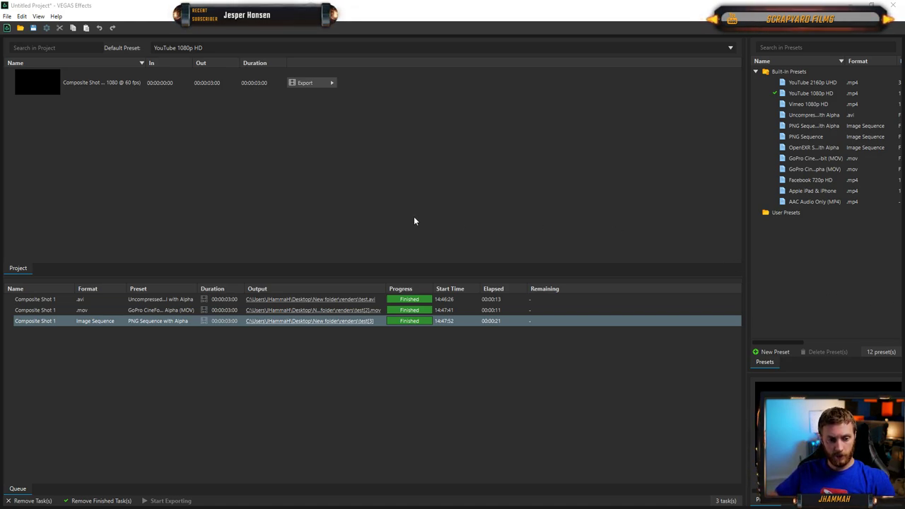
# - Start a new QuickTime (.mov) export preset, trying the Center scale mode before restoring Keep Aspect Ratio
pyautogui.click(609, 224)
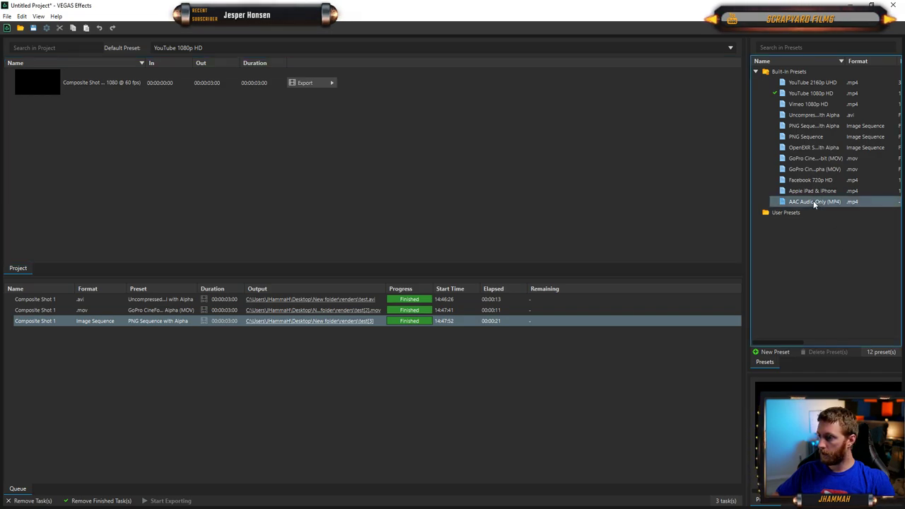
pyautogui.rightClick(791, 230)
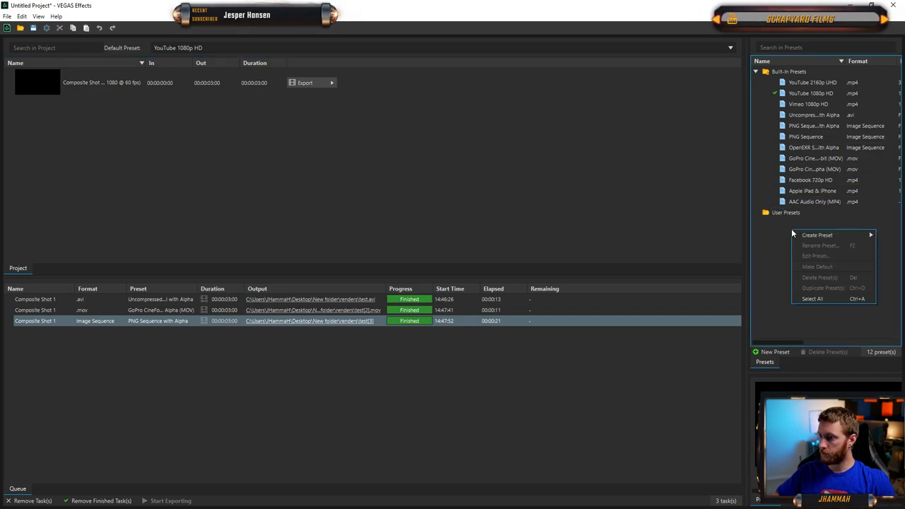
pyautogui.moveTo(808, 236)
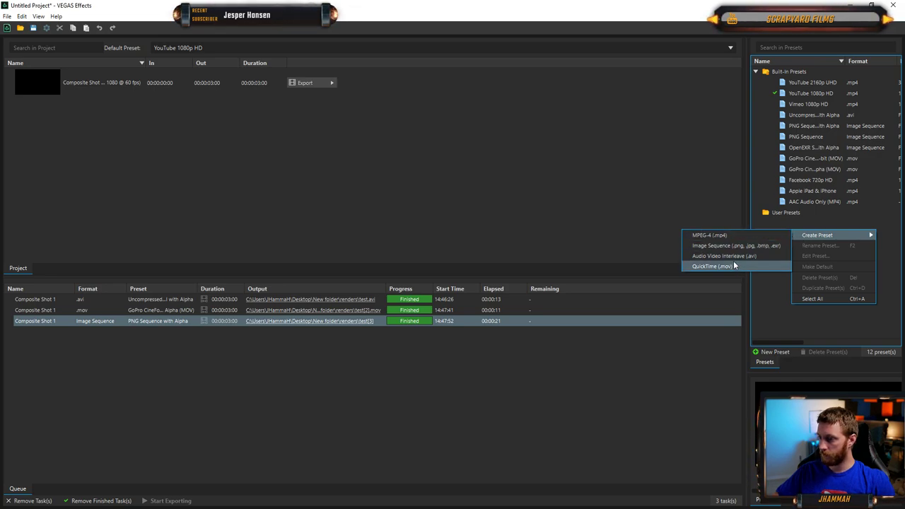
pyautogui.click(722, 268)
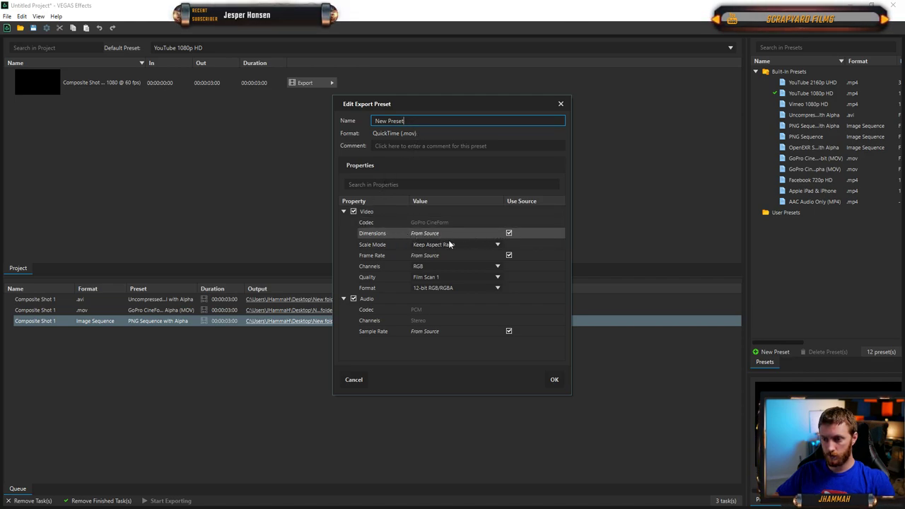
pyautogui.click(499, 246)
pyautogui.click(505, 256)
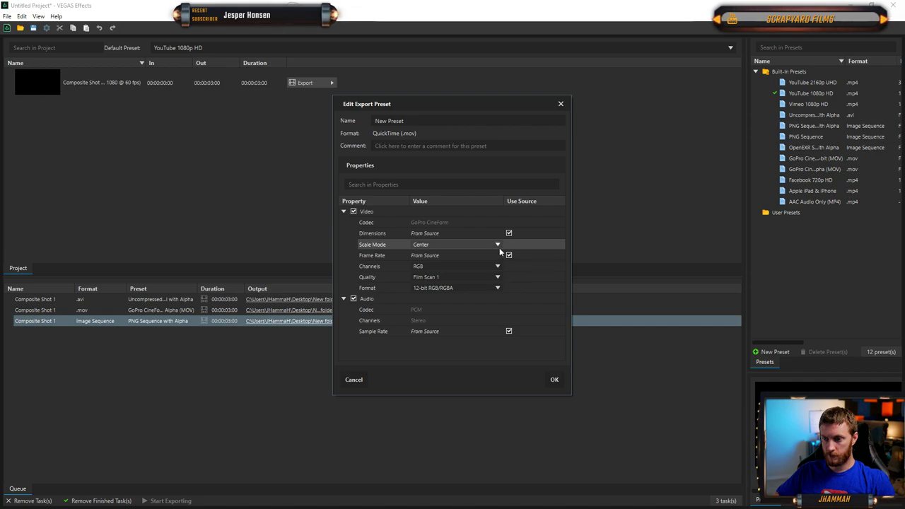
pyautogui.click(500, 246)
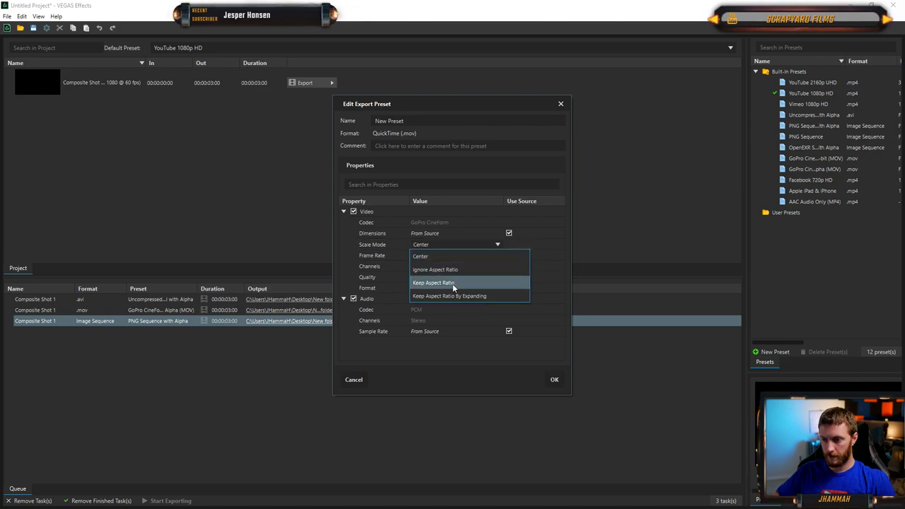
pyautogui.click(453, 284)
# - Set the QuickTime preset's channels to RGBA and its quality to Film Scan 2
pyautogui.click(498, 267)
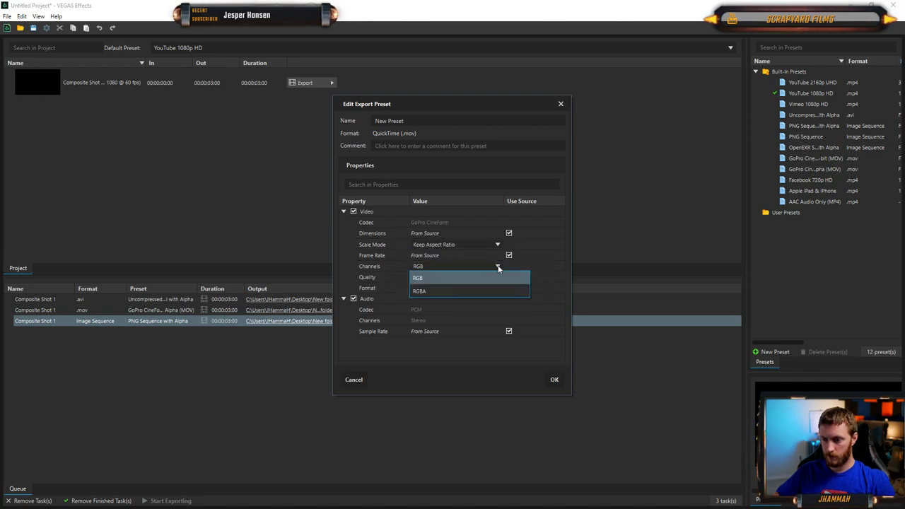
pyautogui.click(462, 292)
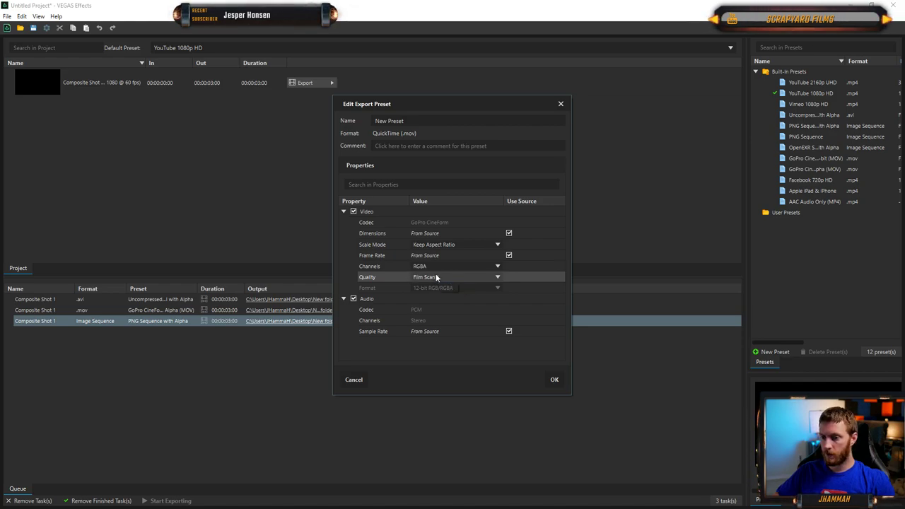
pyautogui.click(498, 277)
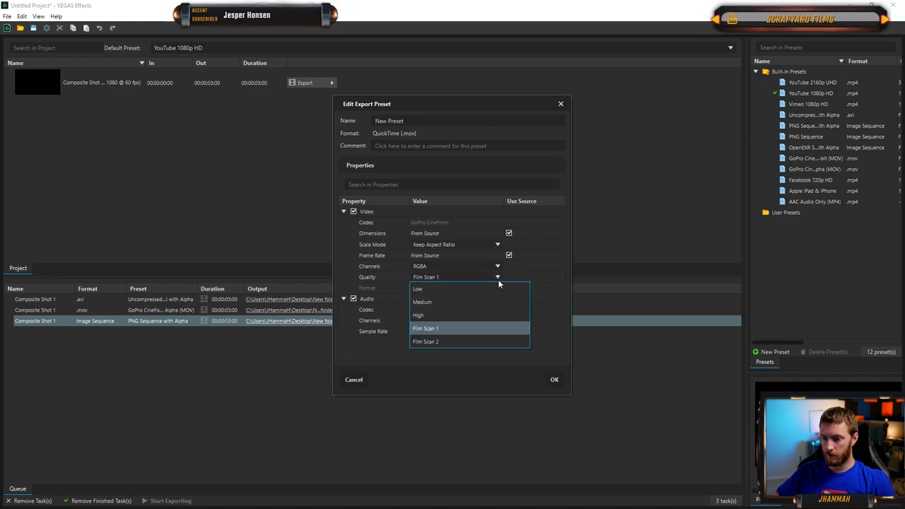
pyautogui.click(382, 277)
pyautogui.click(433, 277)
pyautogui.click(436, 343)
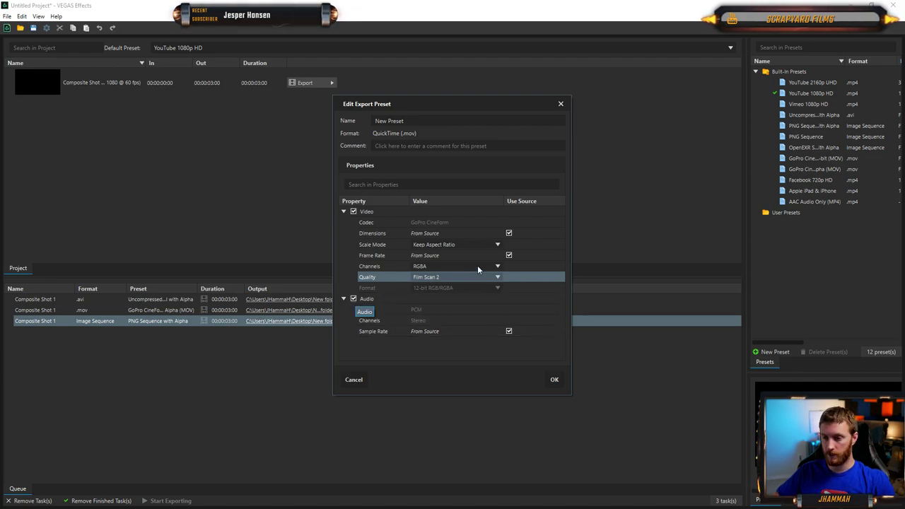
# - Review the QuickTime preset's codec, scale mode and channel options and discard the new preset
pyautogui.click(431, 223)
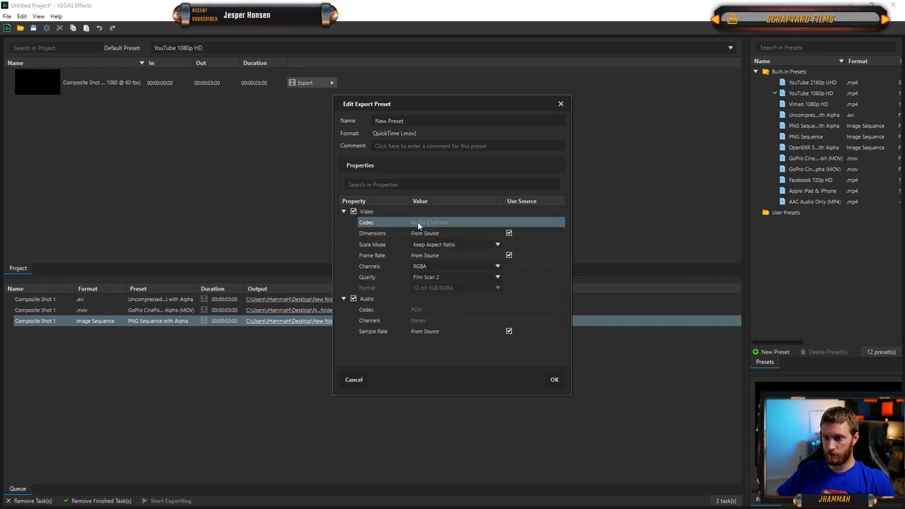
pyautogui.click(499, 244)
pyautogui.click(499, 244)
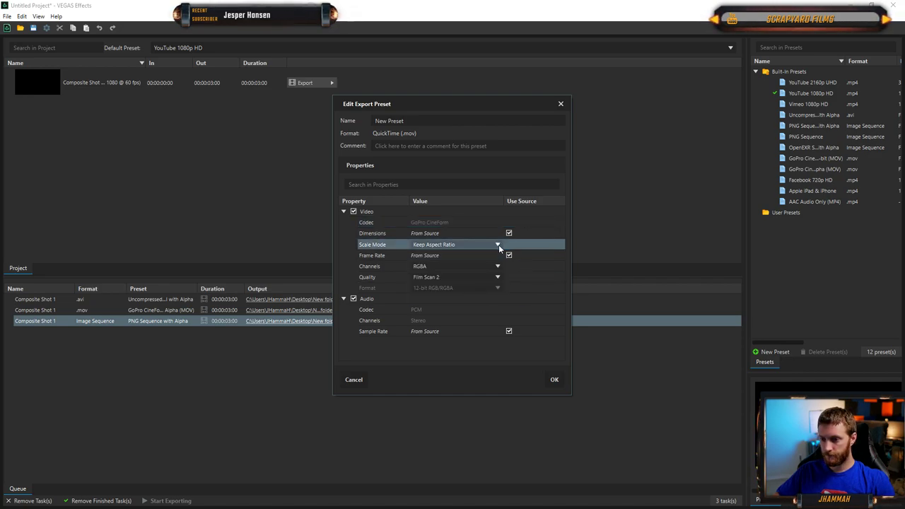
pyautogui.click(429, 224)
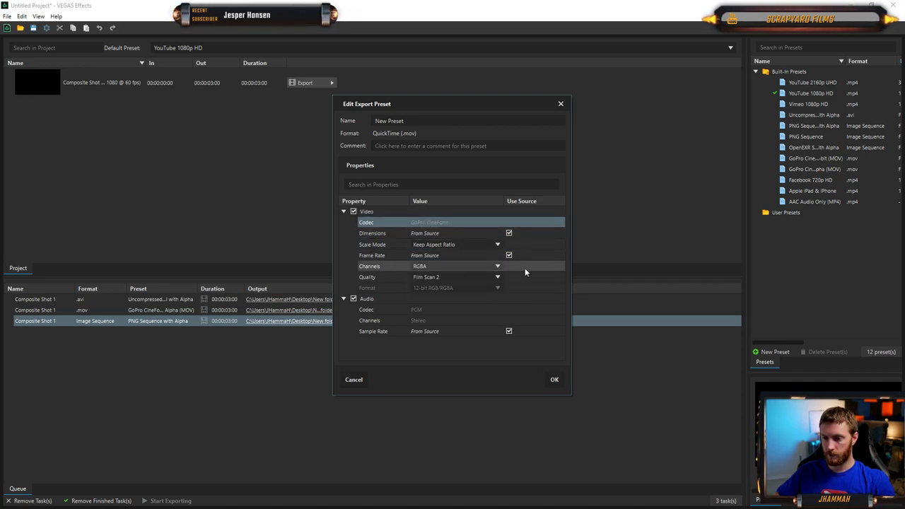
pyautogui.click(499, 266)
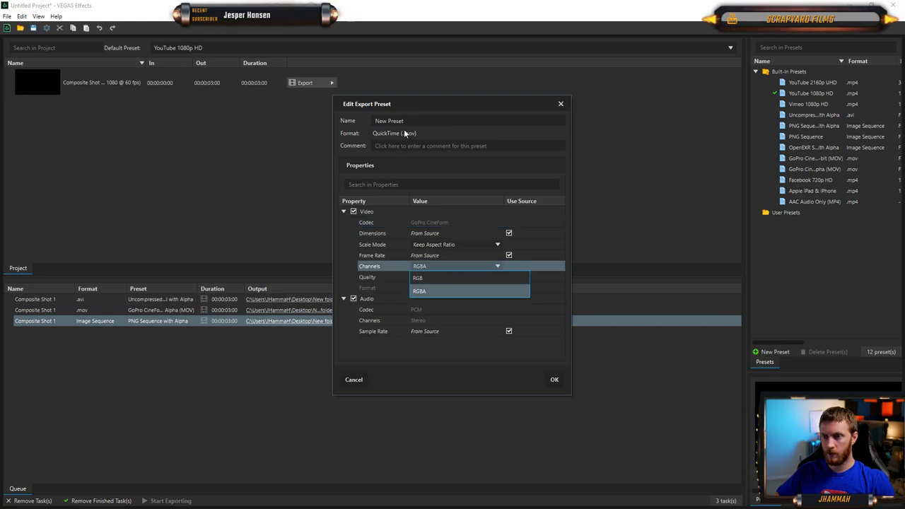
pyautogui.click(566, 251)
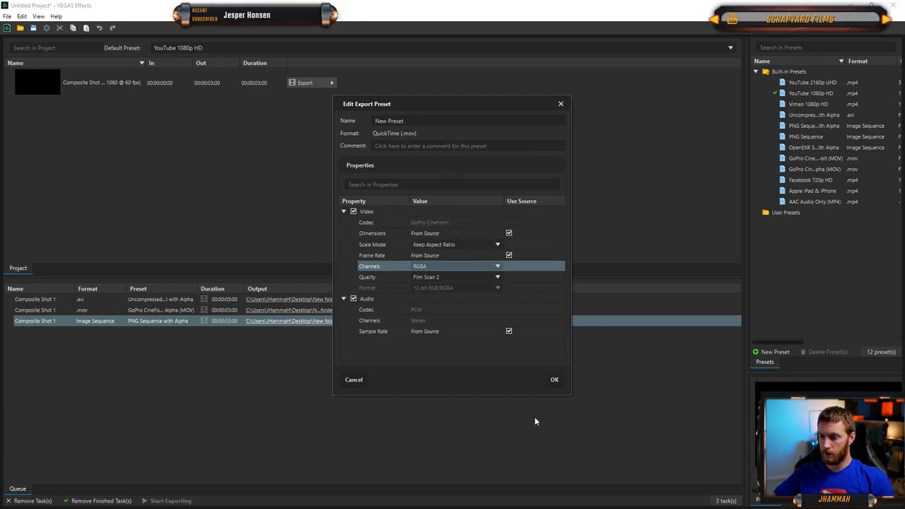
pyautogui.click(354, 380)
# - Start a new MPEG-4 (.mp4) export preset, review its properties and encoding options, and discard it
pyautogui.rightClick(776, 243)
pyautogui.moveTo(778, 250)
pyautogui.click(745, 249)
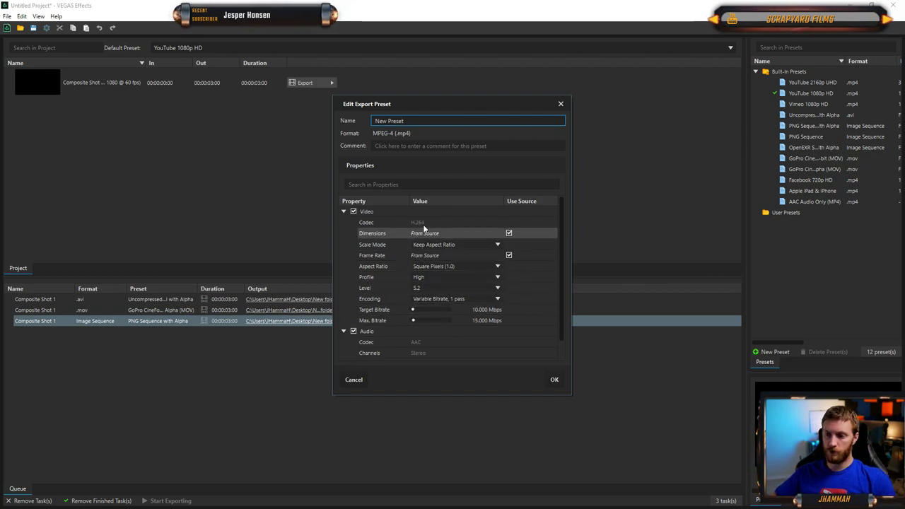
pyautogui.click(563, 230)
pyautogui.scroll(-1, 564, 235)
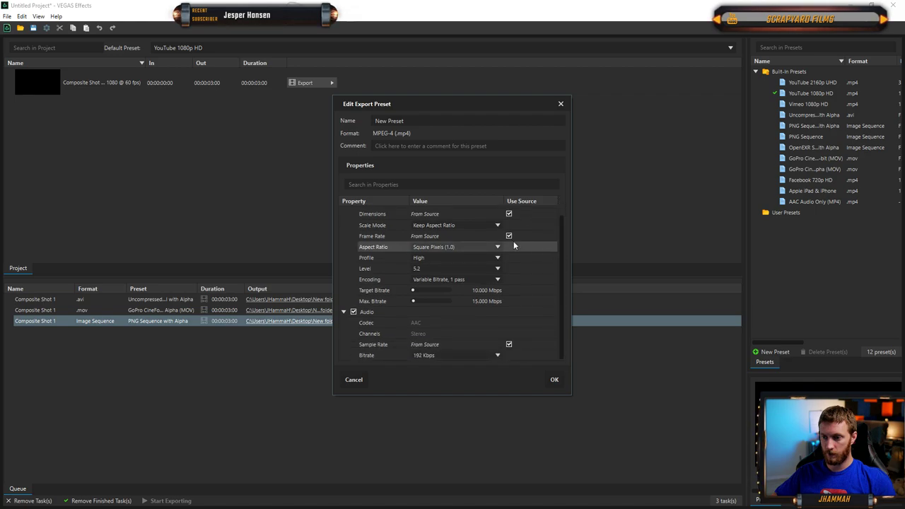
pyautogui.click(508, 282)
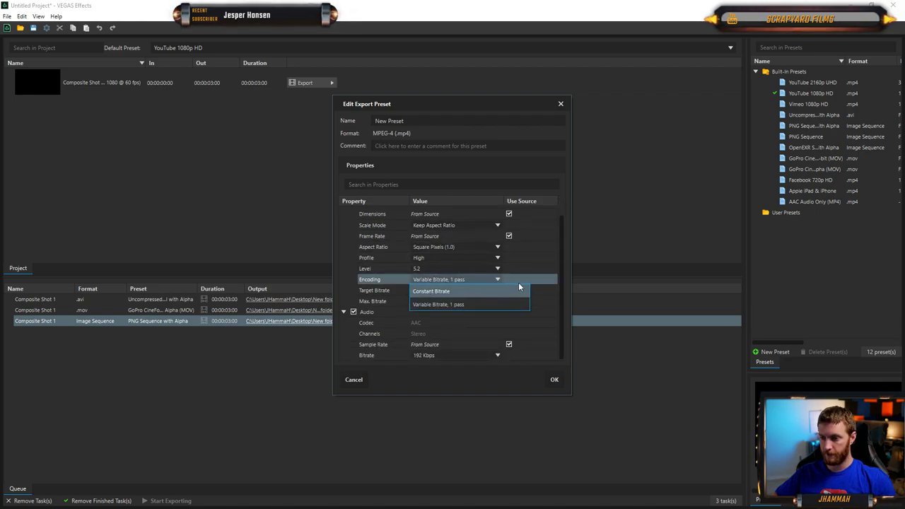
pyautogui.click(563, 276)
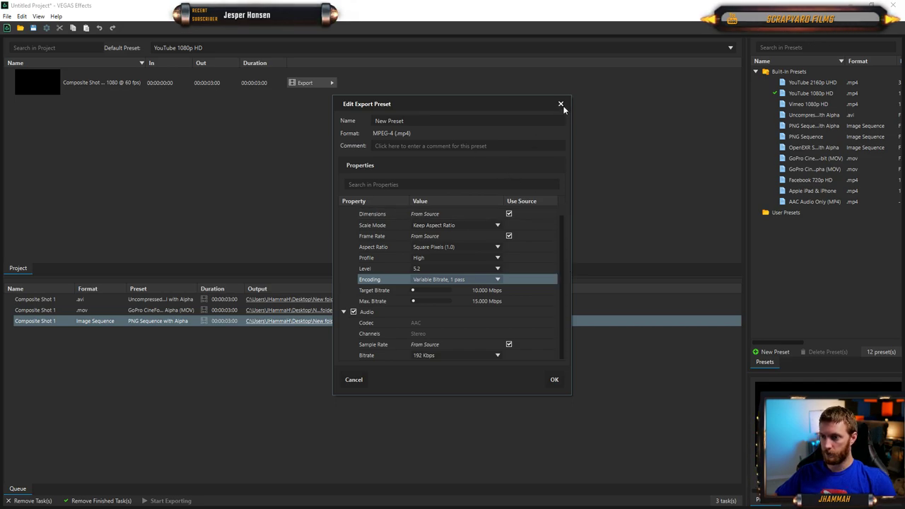
pyautogui.click(560, 104)
# - Create a new Audio Video Interleave (.avi) export preset and set its video codec to GoPro CineForm
pyautogui.rightClick(799, 247)
pyautogui.moveTo(826, 252)
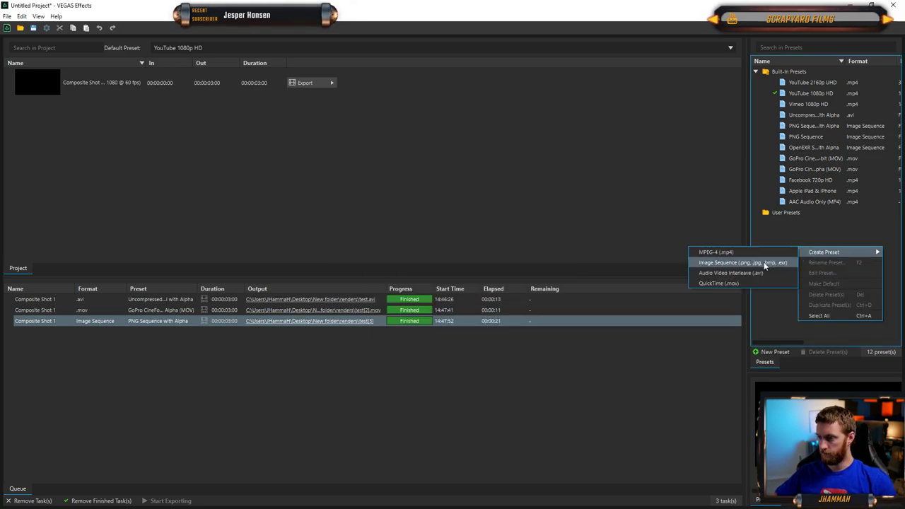
pyautogui.click(733, 274)
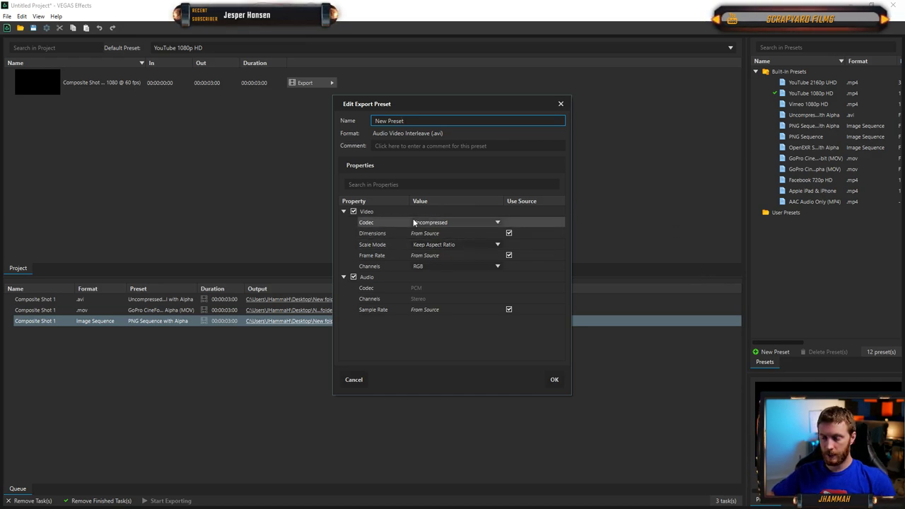
pyautogui.click(436, 223)
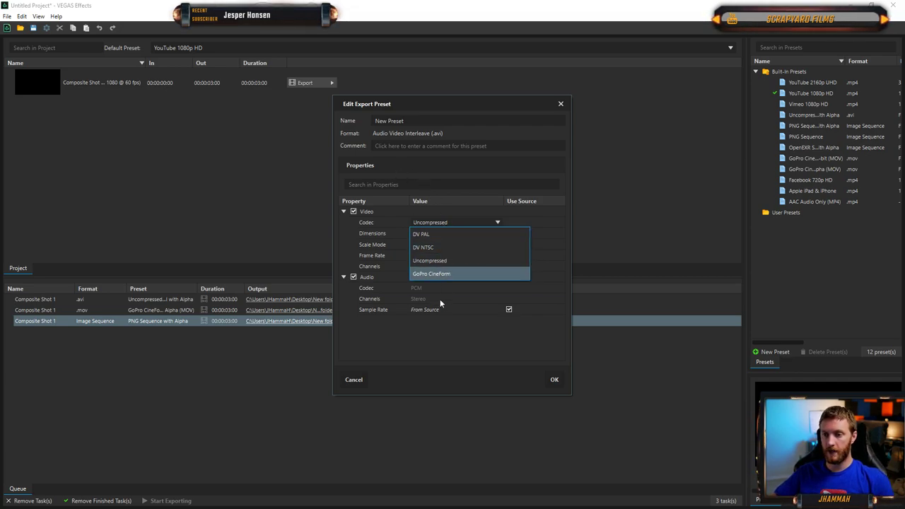
pyautogui.click(438, 273)
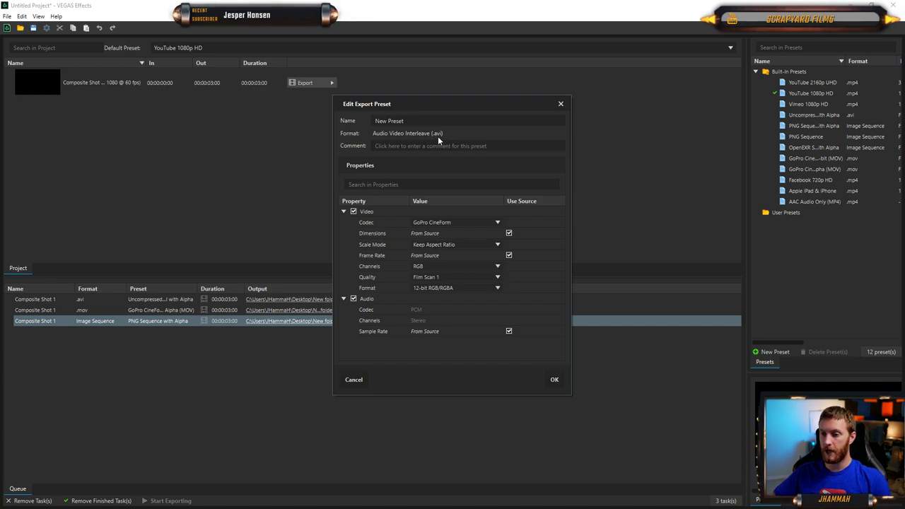
# - Set the AVI preset's channels to RGBA and its quality to Film Scan 2
pyautogui.click(467, 266)
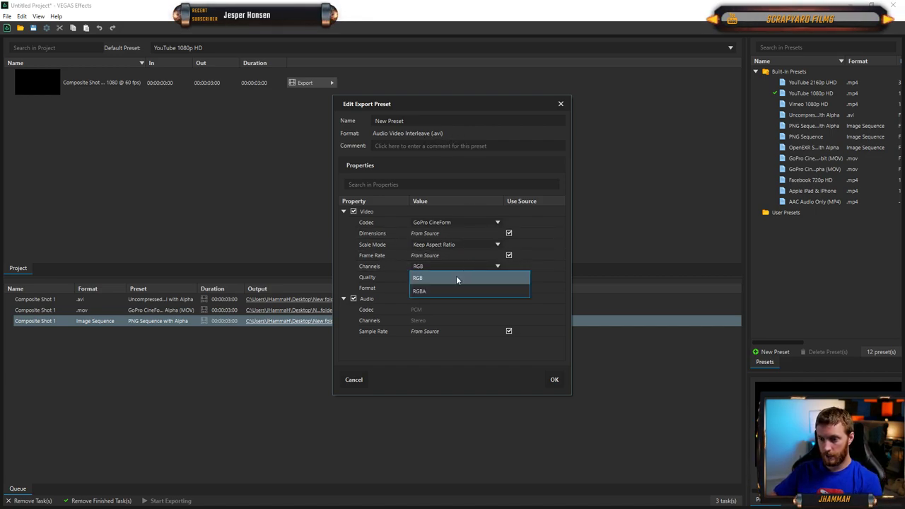
pyautogui.click(427, 292)
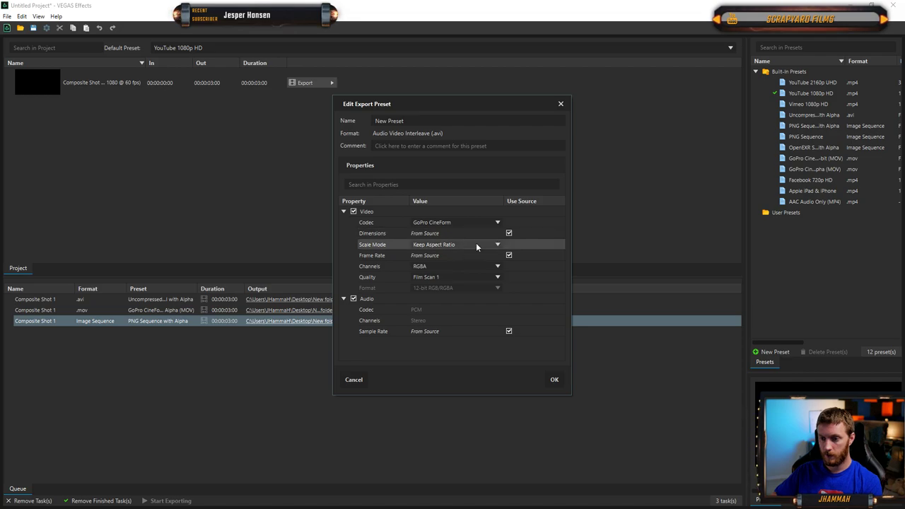
pyautogui.click(498, 277)
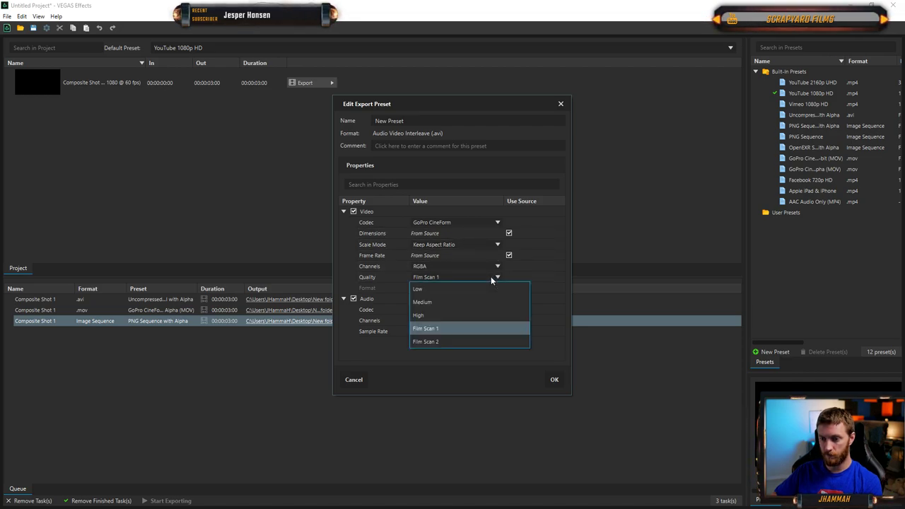
pyautogui.click(434, 342)
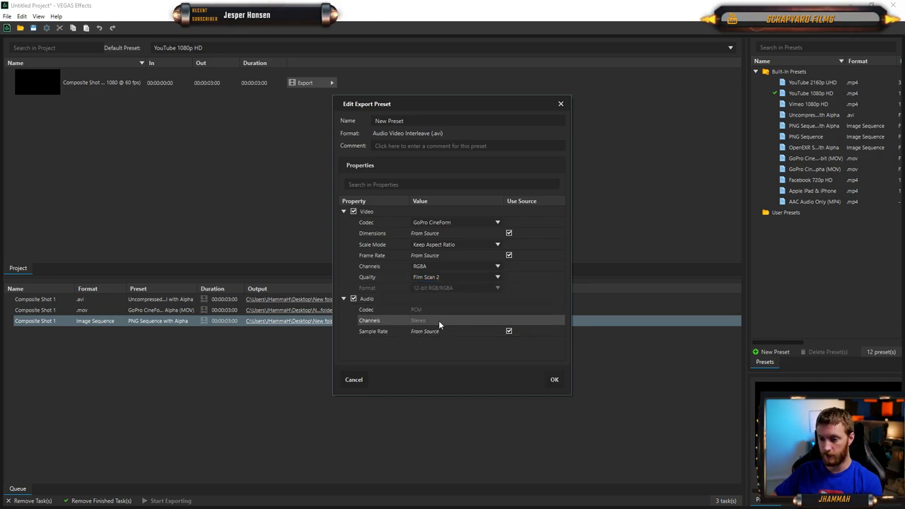
# - Name the preset "test gopro avi", save it and make it the default export preset
pyautogui.click(424, 121)
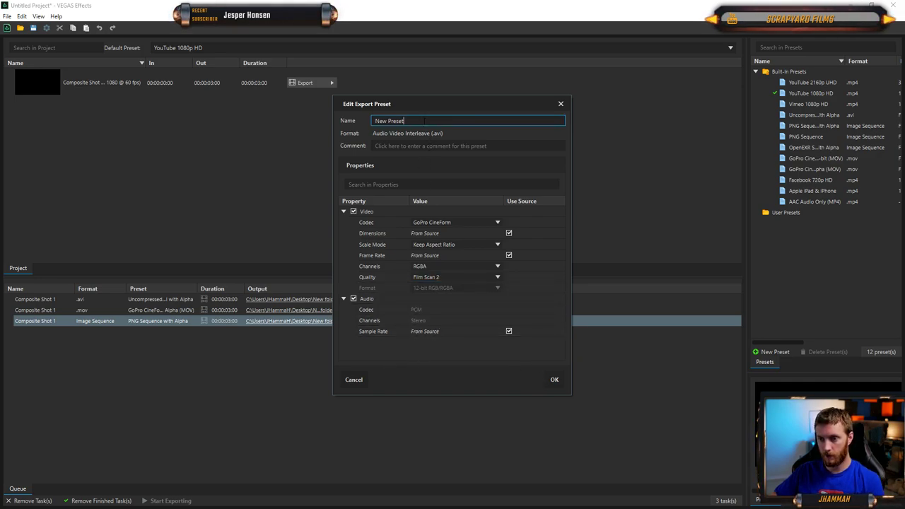
pyautogui.write('test gop')
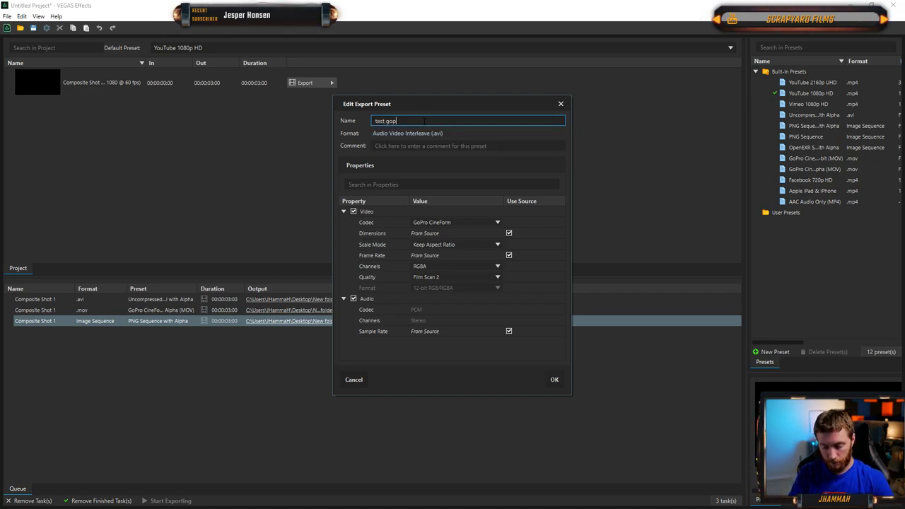
pyautogui.write('ro avi')
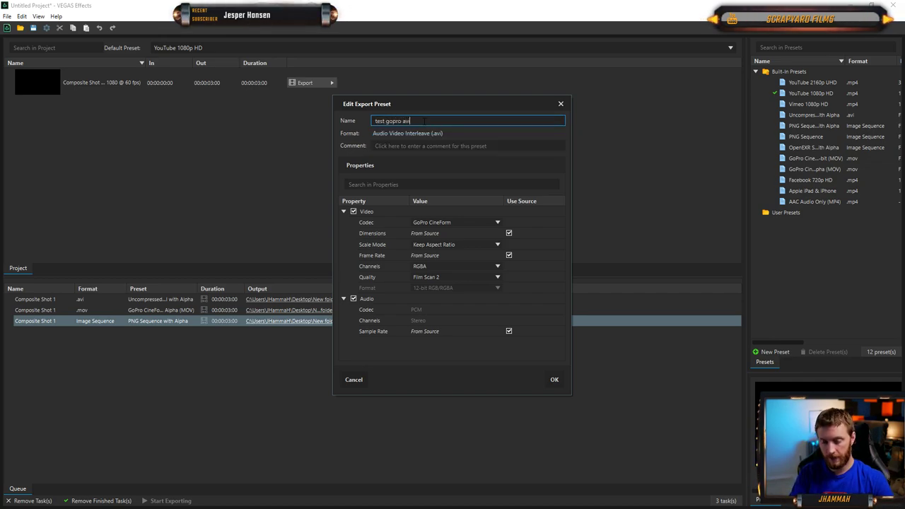
pyautogui.click(555, 379)
pyautogui.doubleClick(799, 224)
# - Duplicate the finished PNG sequence task in the queue and export the copy with the test gopro avi preset
pyautogui.click(141, 321)
pyautogui.rightClick(96, 323)
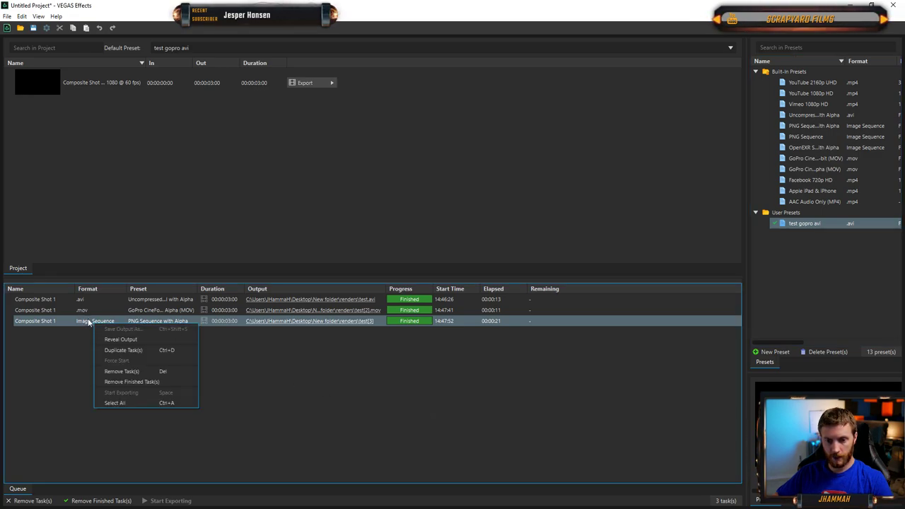
pyautogui.click(121, 350)
pyautogui.click(181, 333)
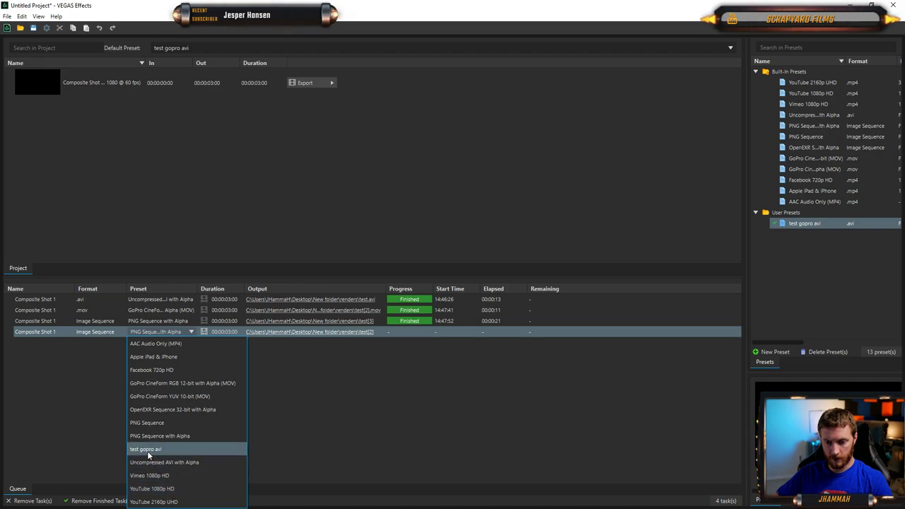
pyautogui.click(148, 451)
pyautogui.click(176, 501)
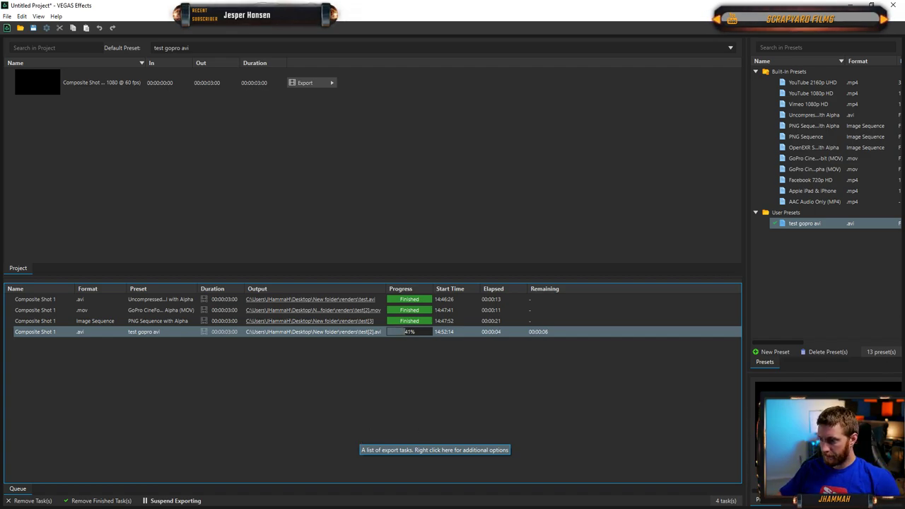
# - Check the file size of a test[2] render in the renders folder and review the test gopro avi preset's settings in VEGAS Effects
pyautogui.moveTo(566, 70); pyautogui.dragTo(315, 71)
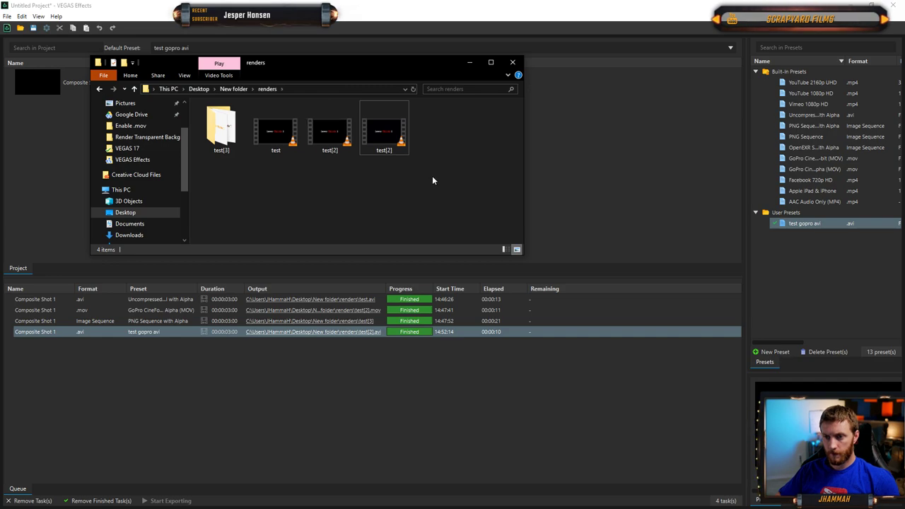
pyautogui.click(322, 138)
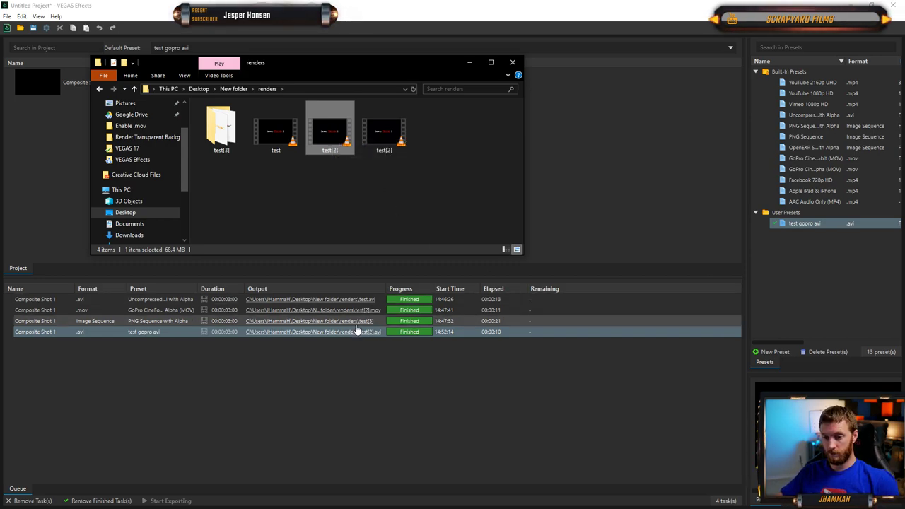
pyautogui.click(807, 225)
pyautogui.rightClick(808, 225)
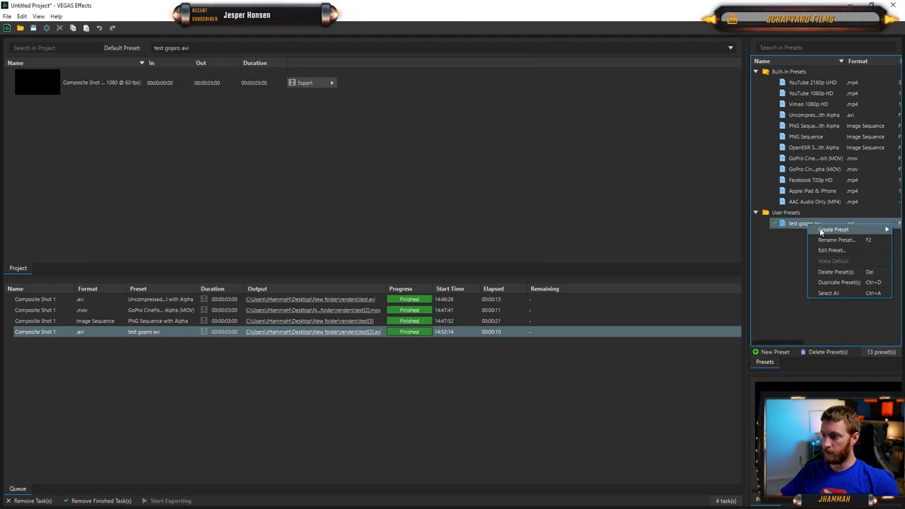
pyautogui.click(827, 252)
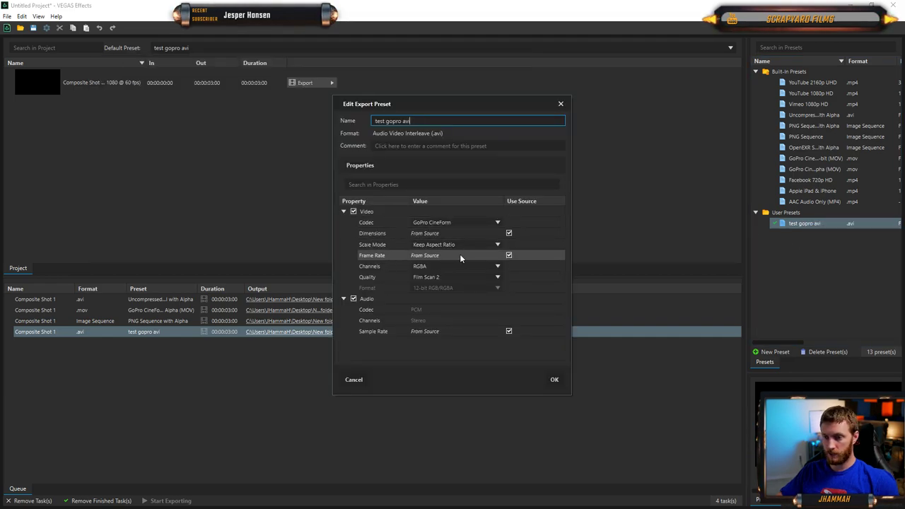
pyautogui.click(354, 380)
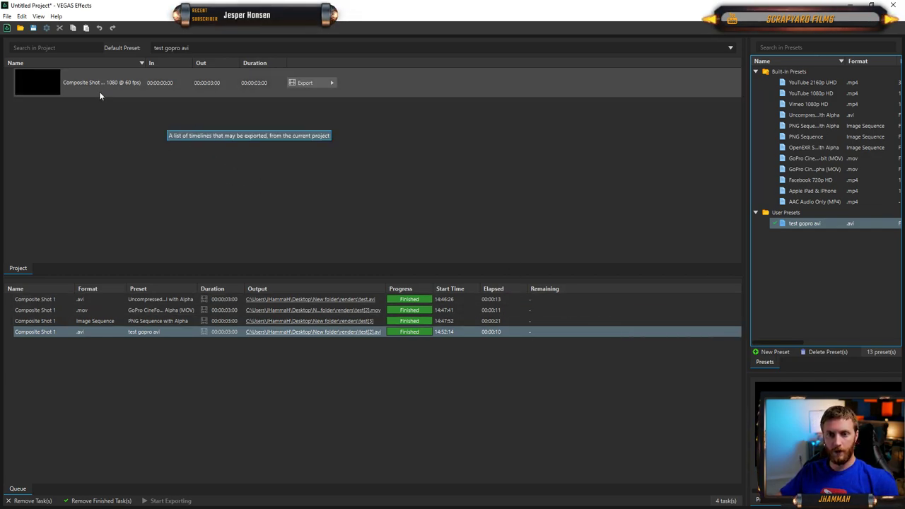
# - Switch from the Export view back to the Edit view of Composite Shot 1
pyautogui.click(91, 163)
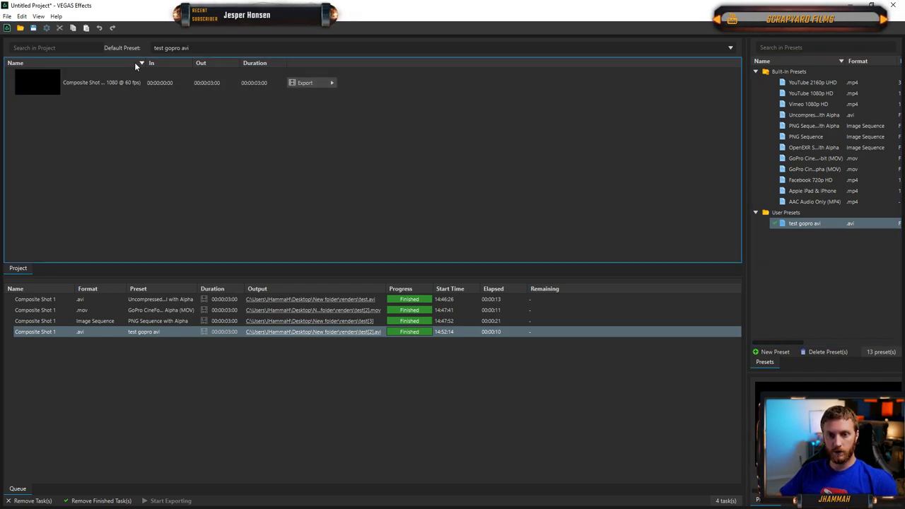
pyautogui.click(22, 15)
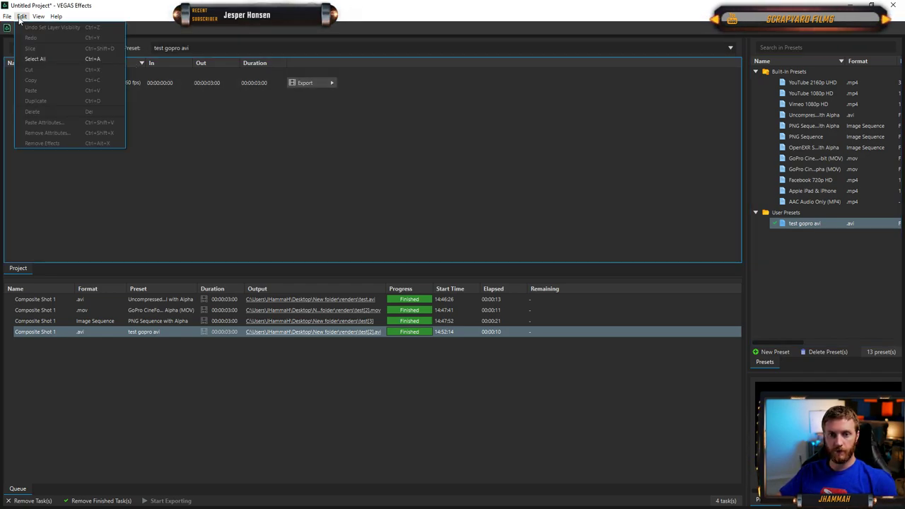
pyautogui.moveTo(39, 17)
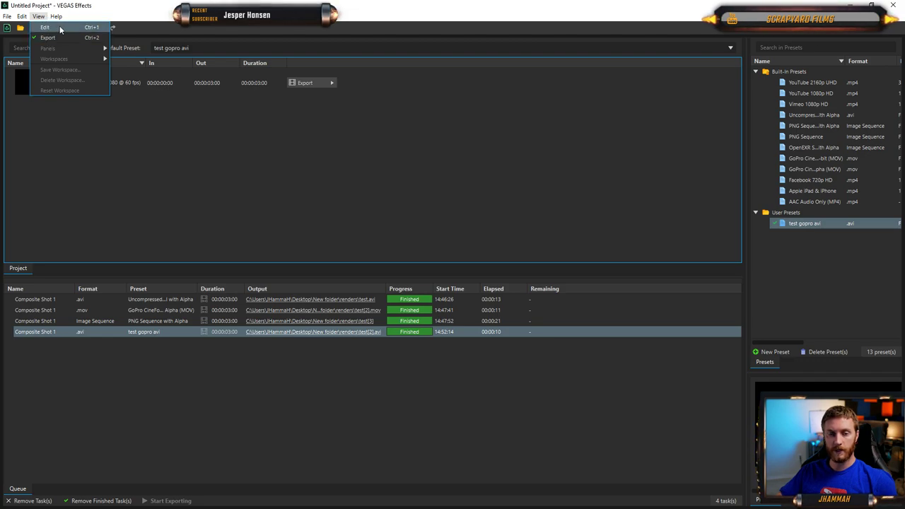
pyautogui.click(373, 387)
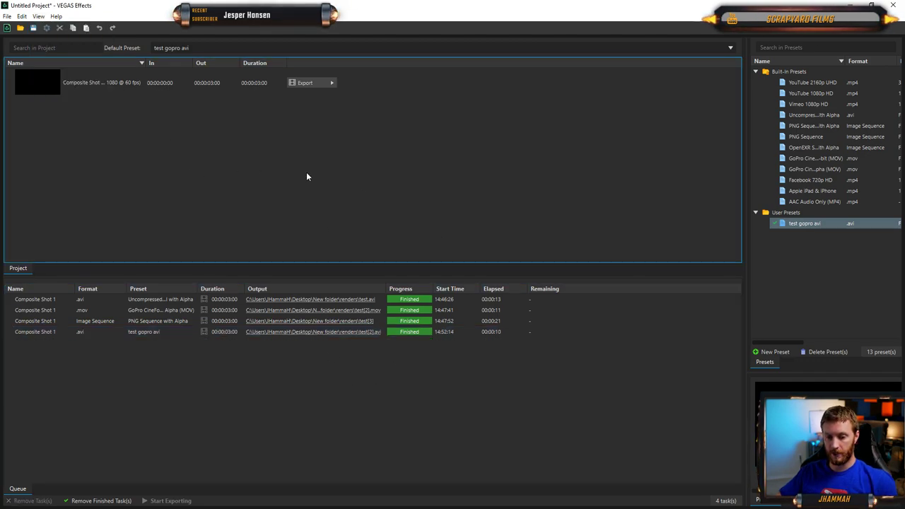
pyautogui.click(38, 16)
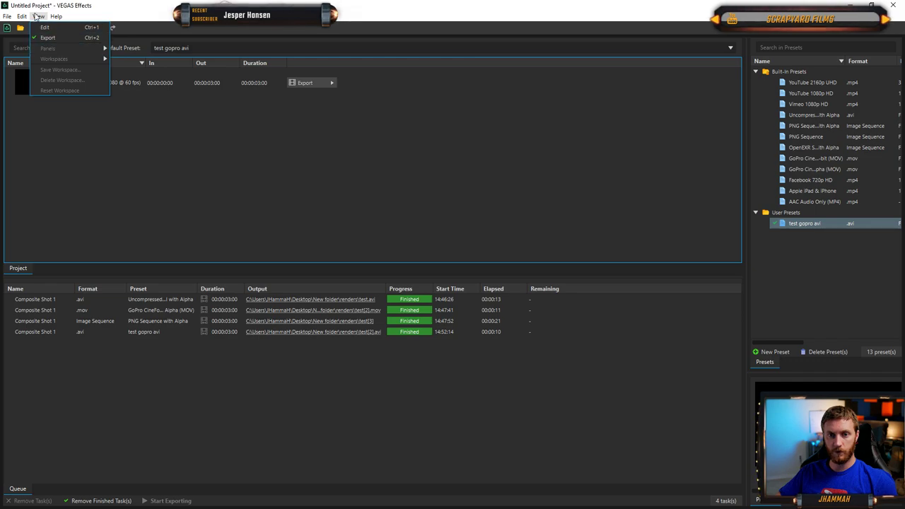
pyautogui.click(49, 32)
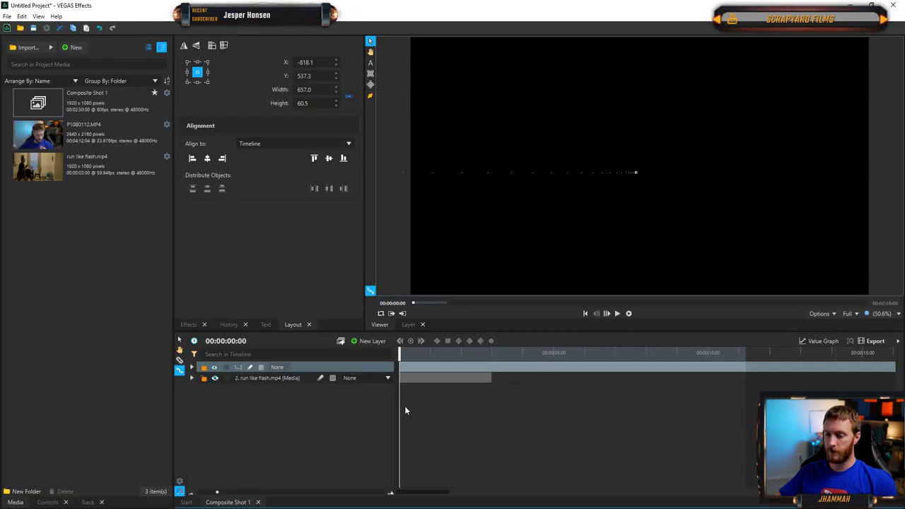
# - Scrub the text animation to 00:00:00:10 and toggle the text layer's motion blur to compare the text with and without it
pyautogui.moveTo(398, 352)
pyautogui.mouseDown()
pyautogui.moveTo(498, 351)
pyautogui.moveTo(399, 351)
pyautogui.mouseUp()
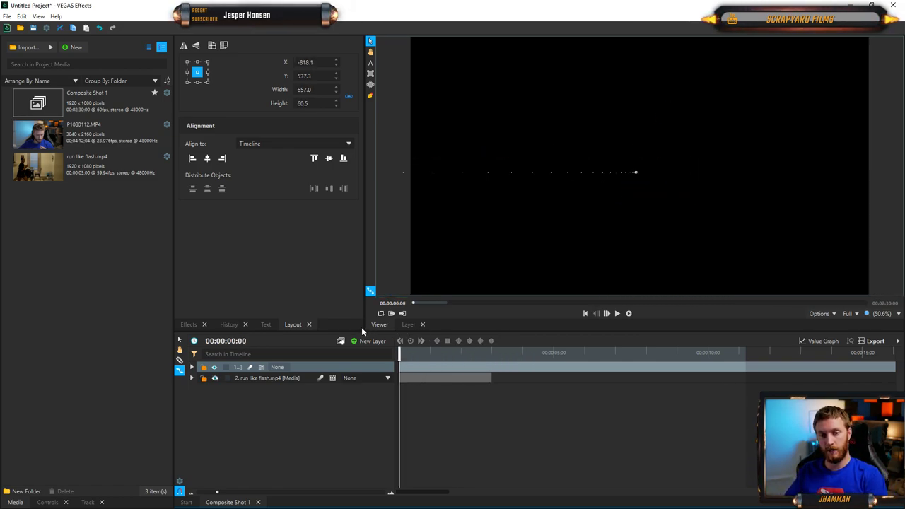
pyautogui.moveTo(400, 353); pyautogui.dragTo(422, 356)
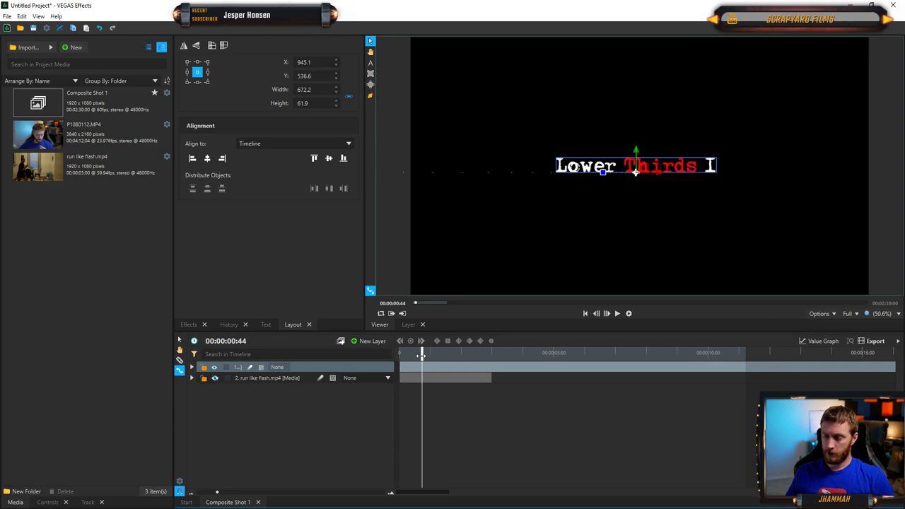
pyautogui.moveTo(421, 355); pyautogui.dragTo(406, 357)
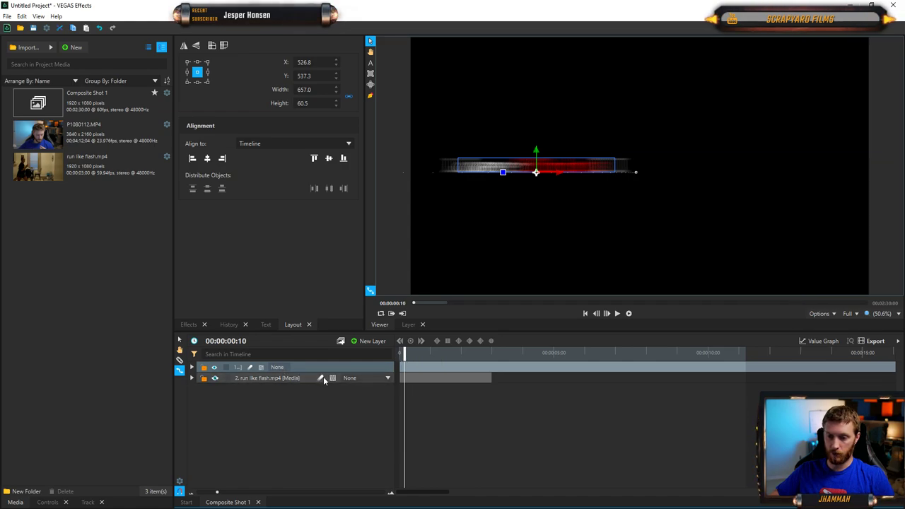
pyautogui.click(249, 368)
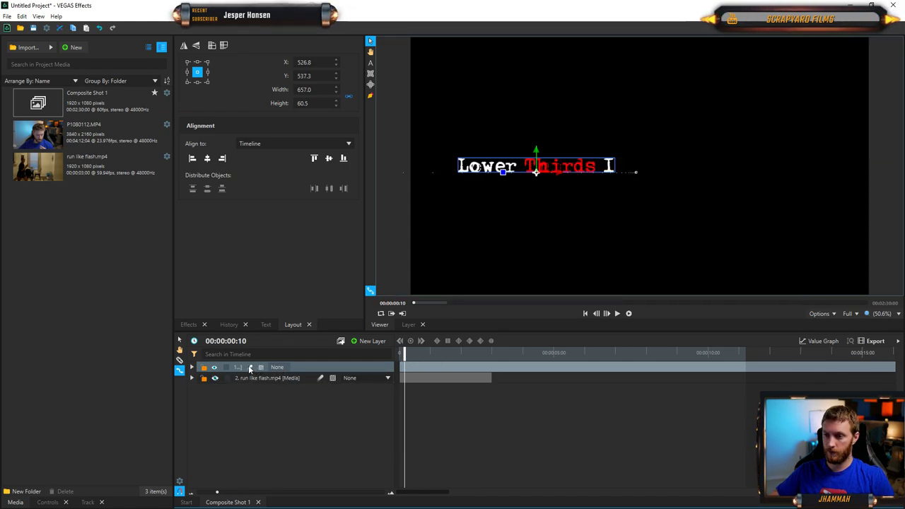
pyautogui.click(249, 368)
pyautogui.click(249, 368)
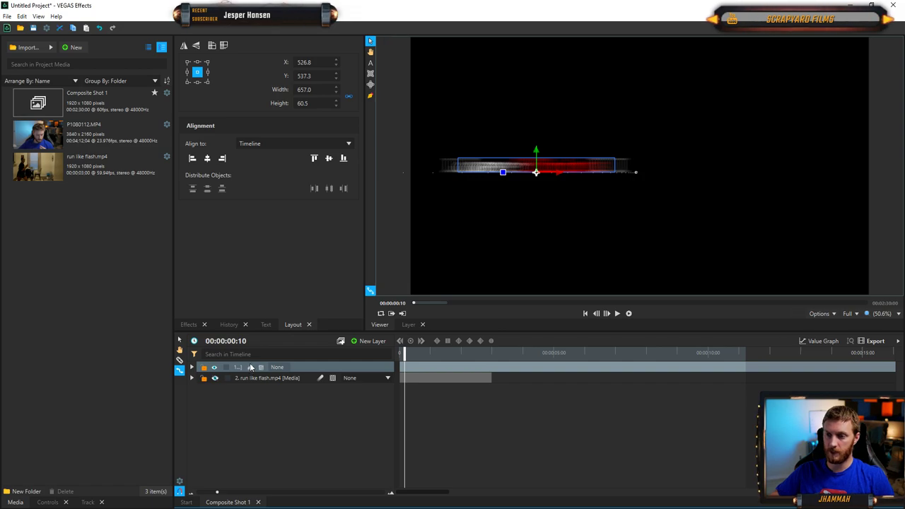